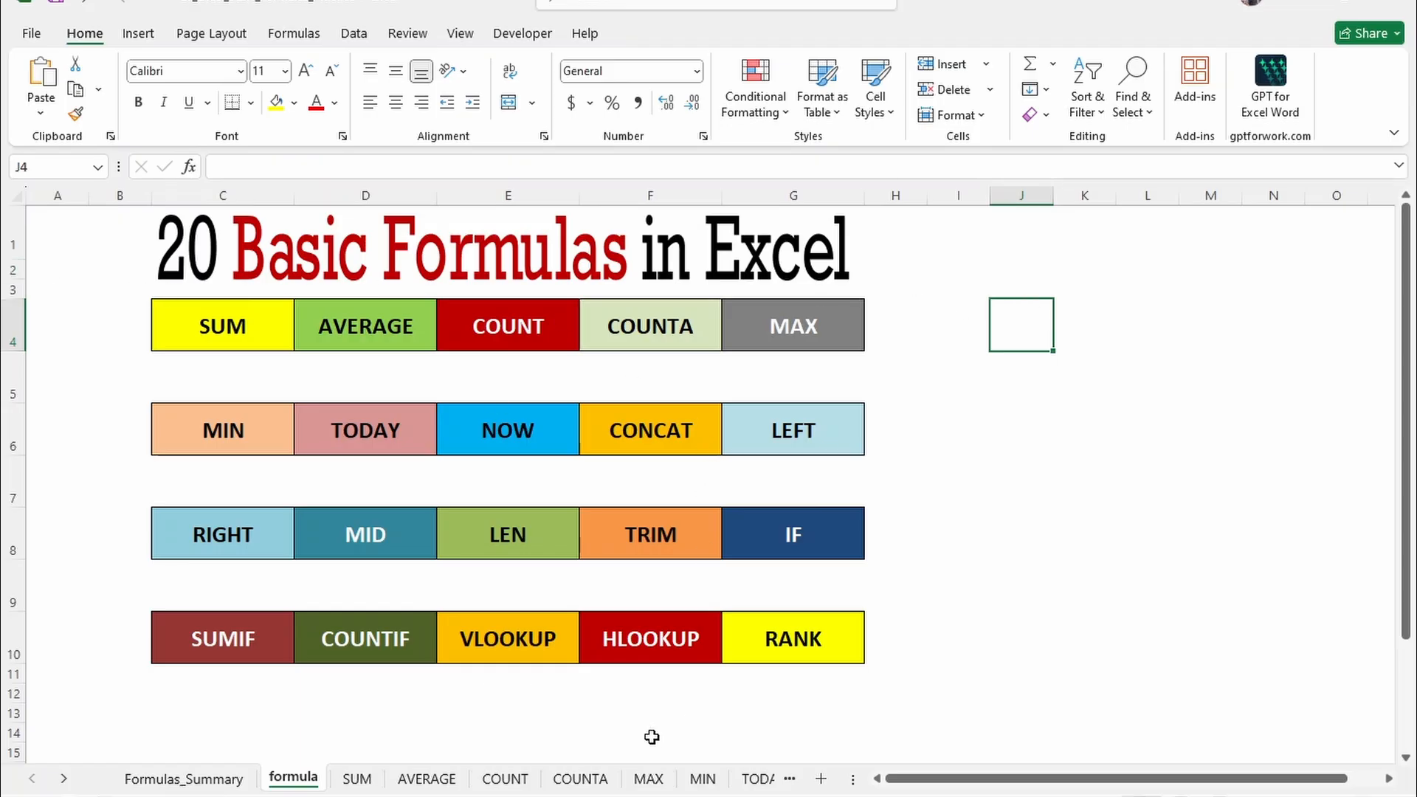
Step: Open the SUM sheet and look over its student marks and city sales tables
click(901, 376)
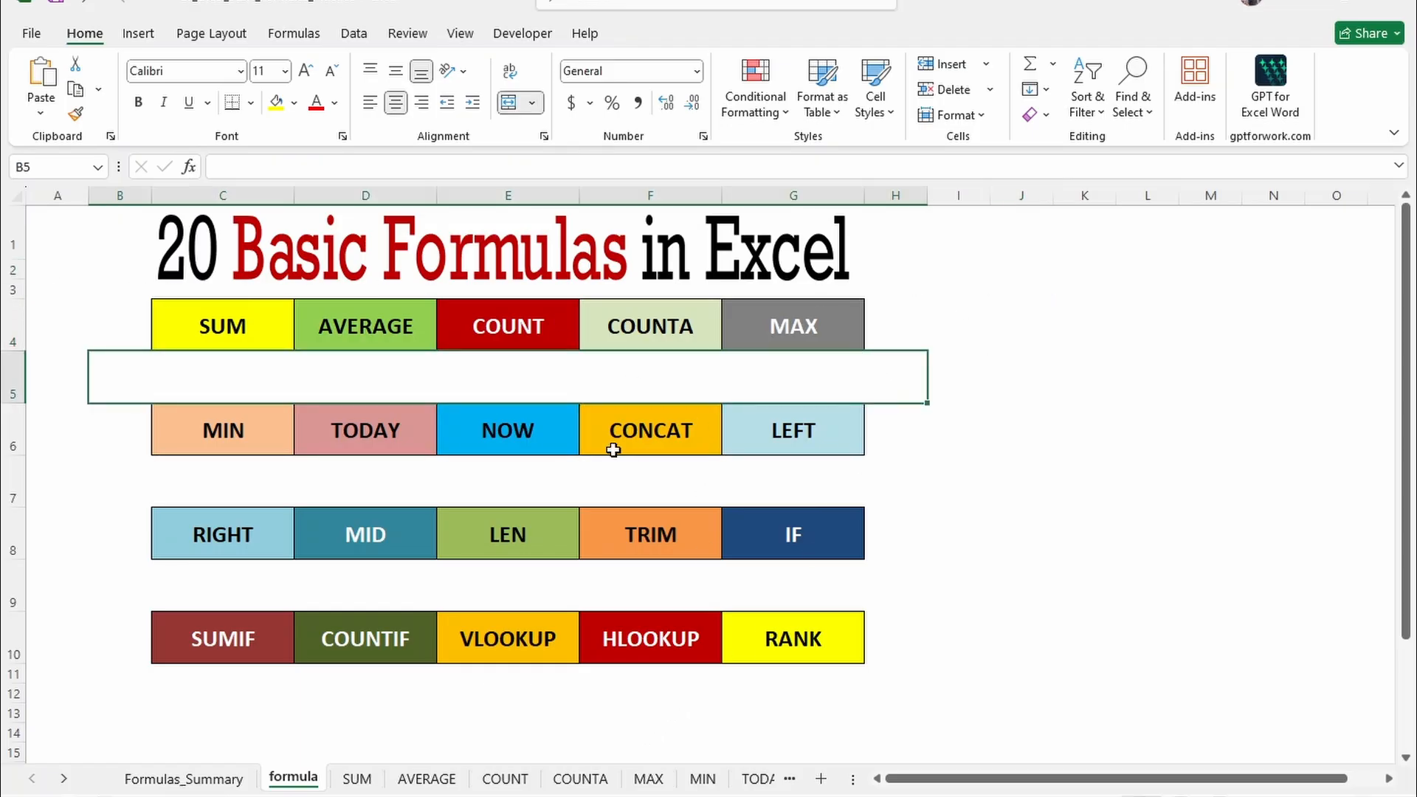
click(198, 319)
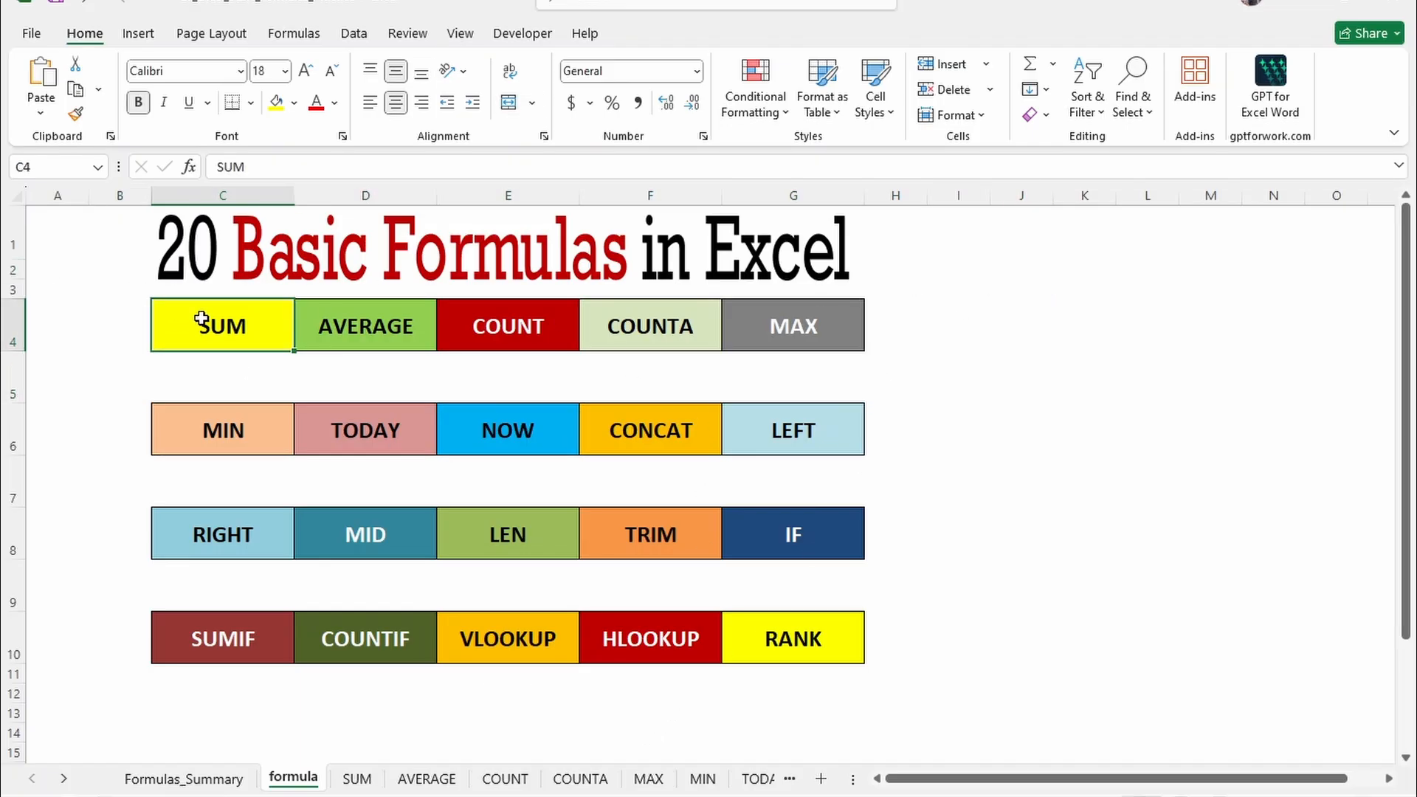
click(373, 781)
drag(1040, 779, 1109, 778)
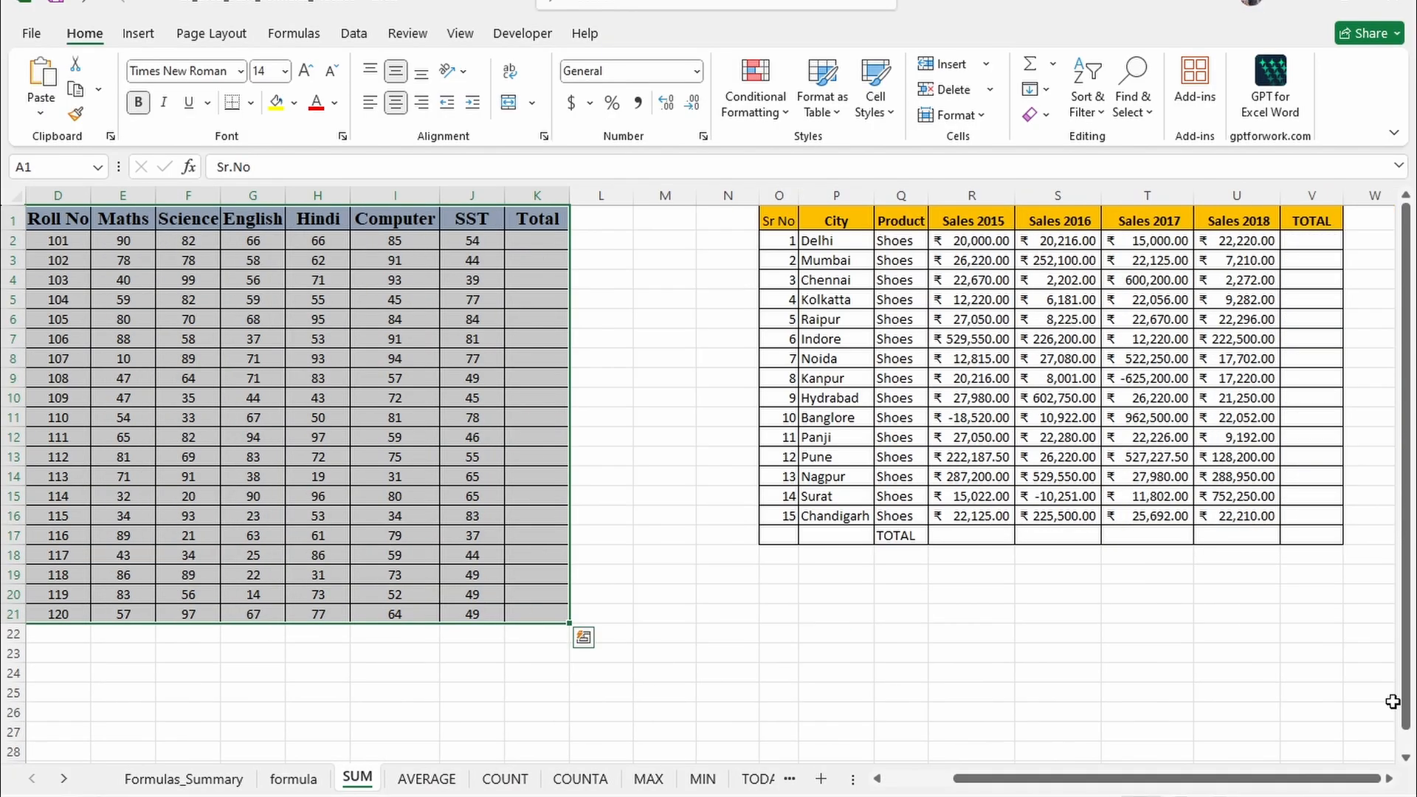
drag(1075, 779, 925, 782)
Step: Total each student's subject marks in the Total column with =SUM(E2:J2) in K2, filled down to row 21
drag(786, 243, 805, 449)
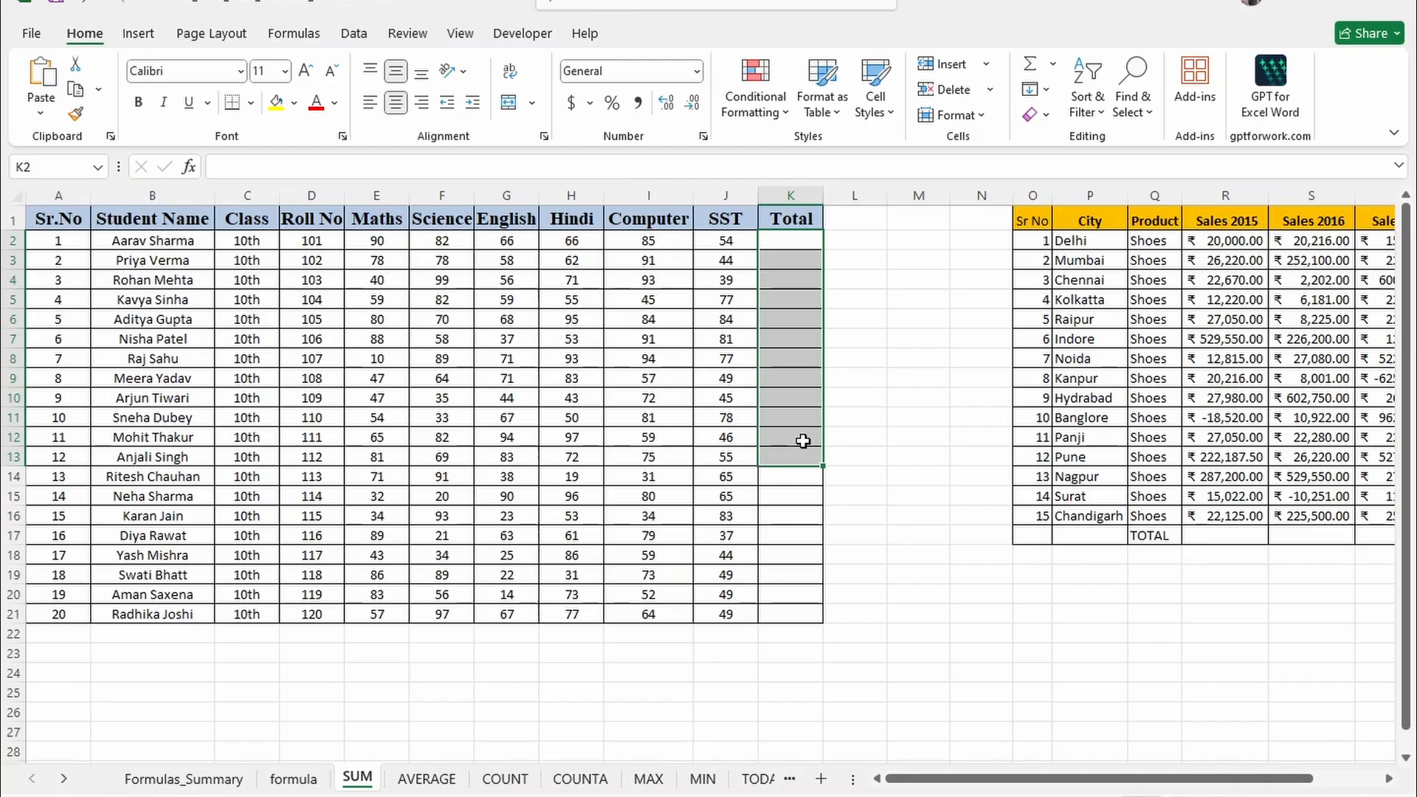
click(793, 239)
text(=SUM()
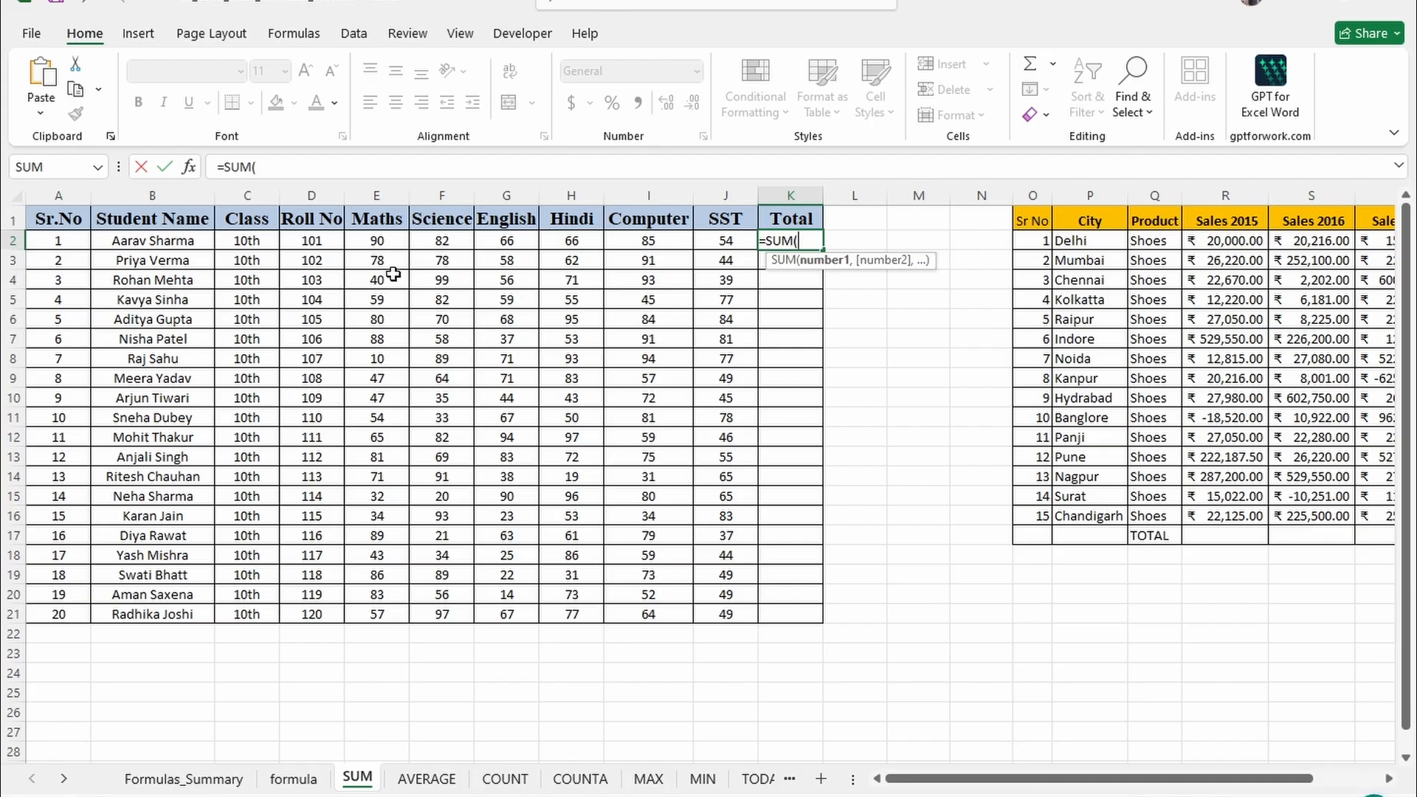
click(402, 242)
drag(405, 243, 726, 242)
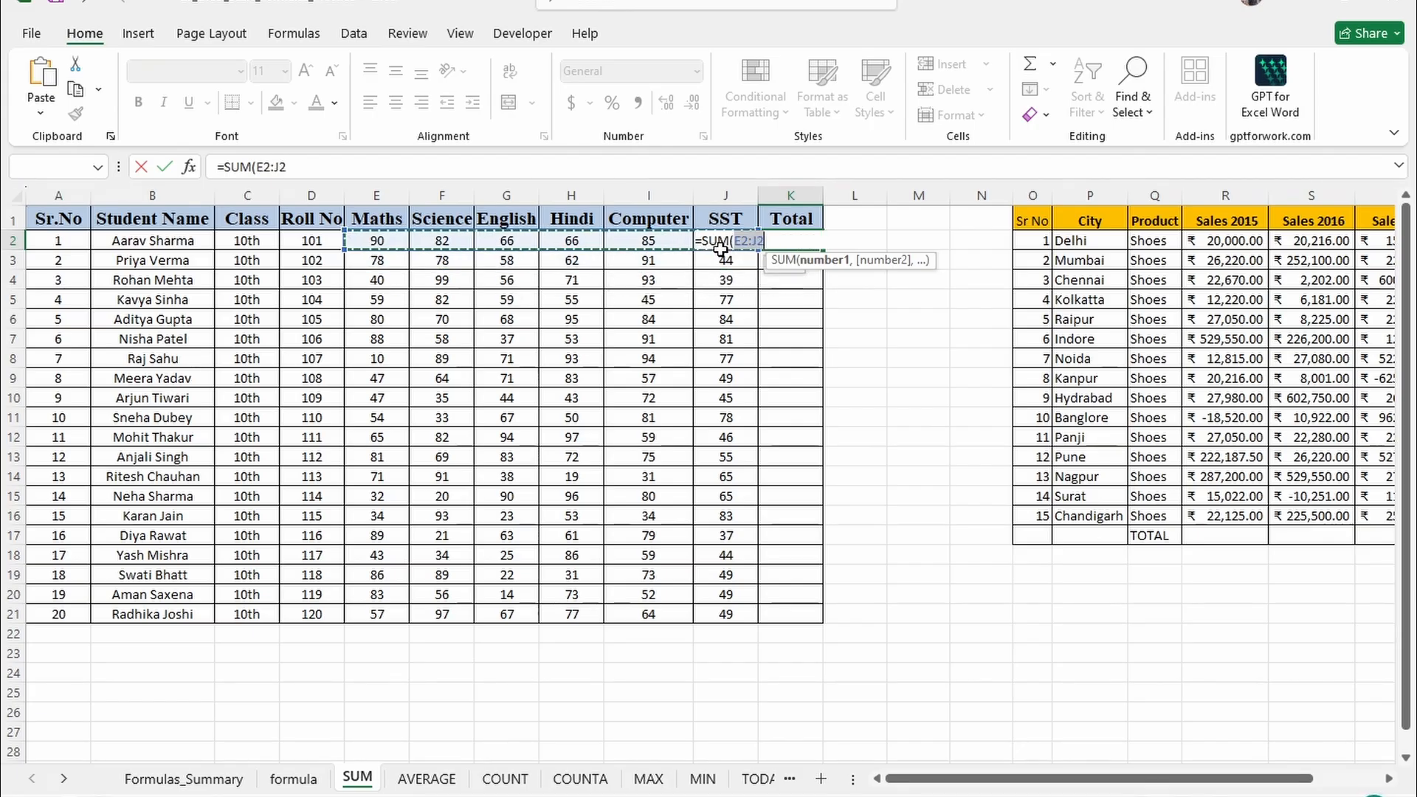
key(Return)
click(812, 242)
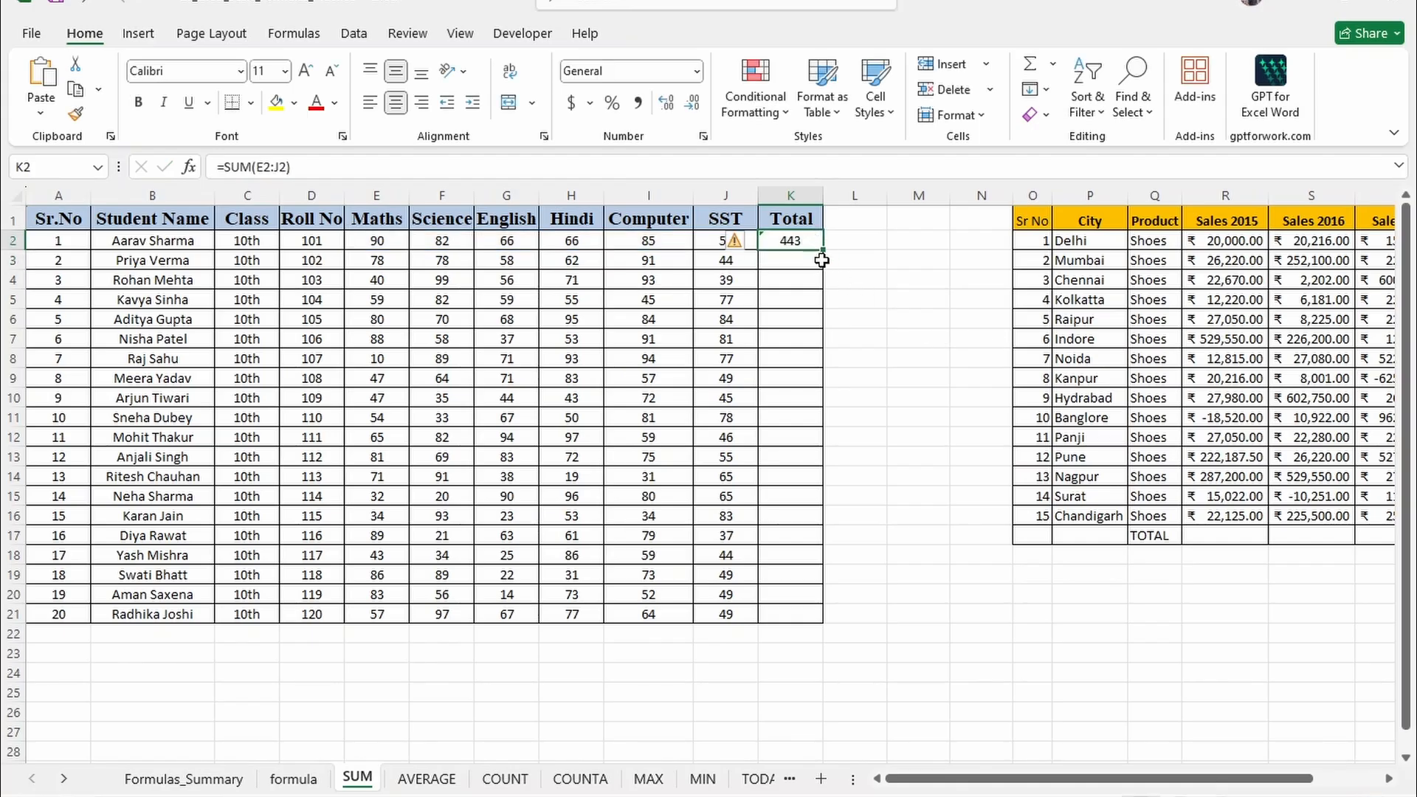
double_click(822, 250)
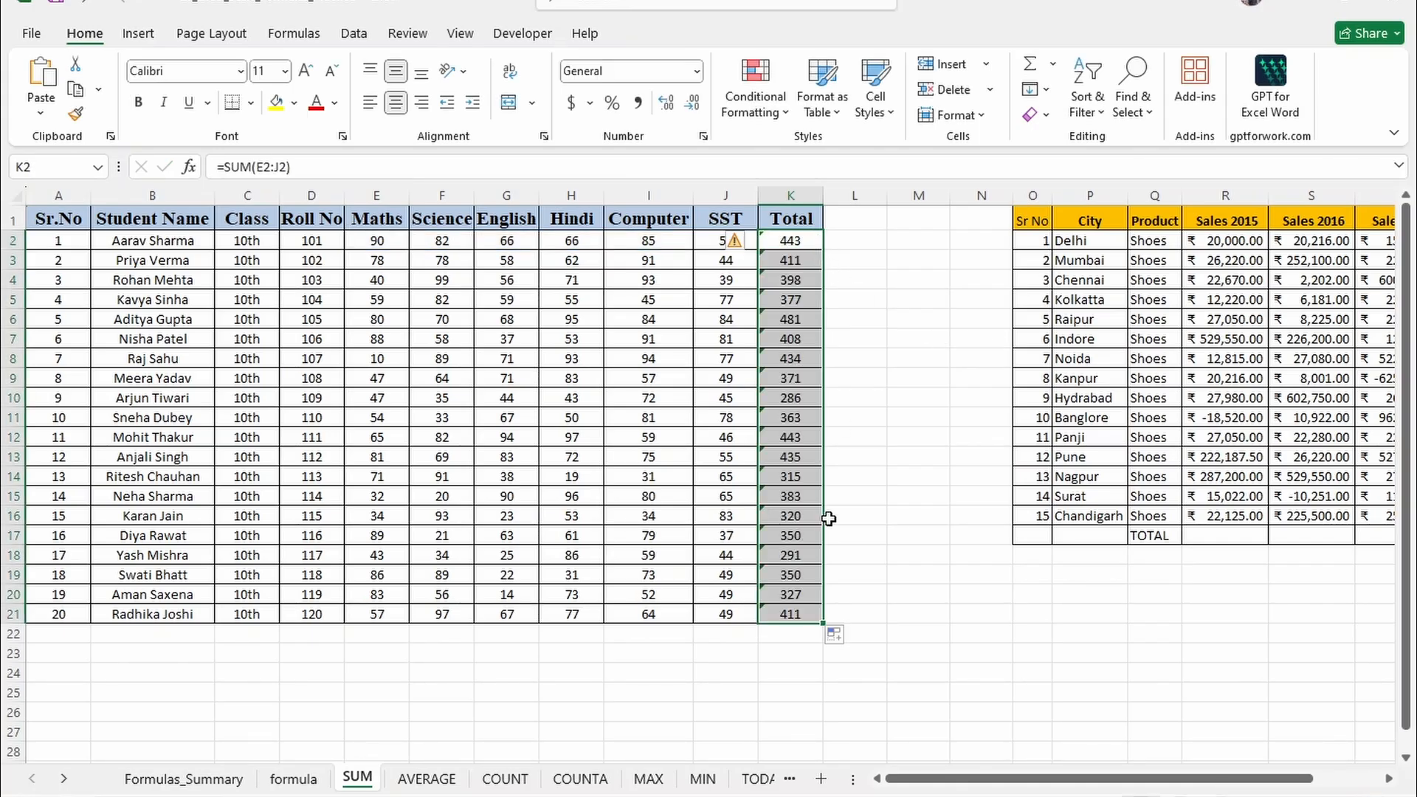
Step: Fill the row and column totals of the city sales table with AutoSum over R2:V17
drag(993, 778, 1063, 783)
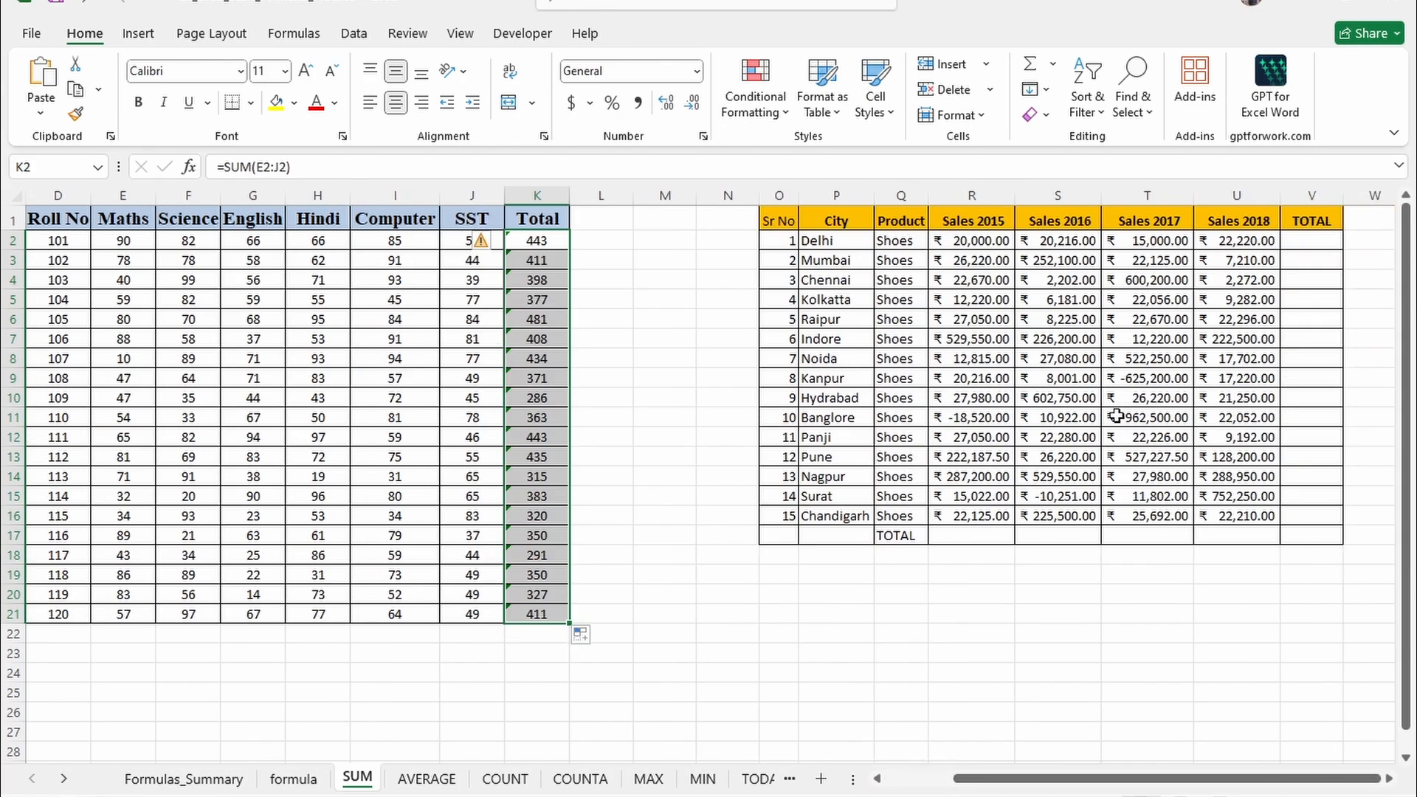
drag(988, 238, 1299, 535)
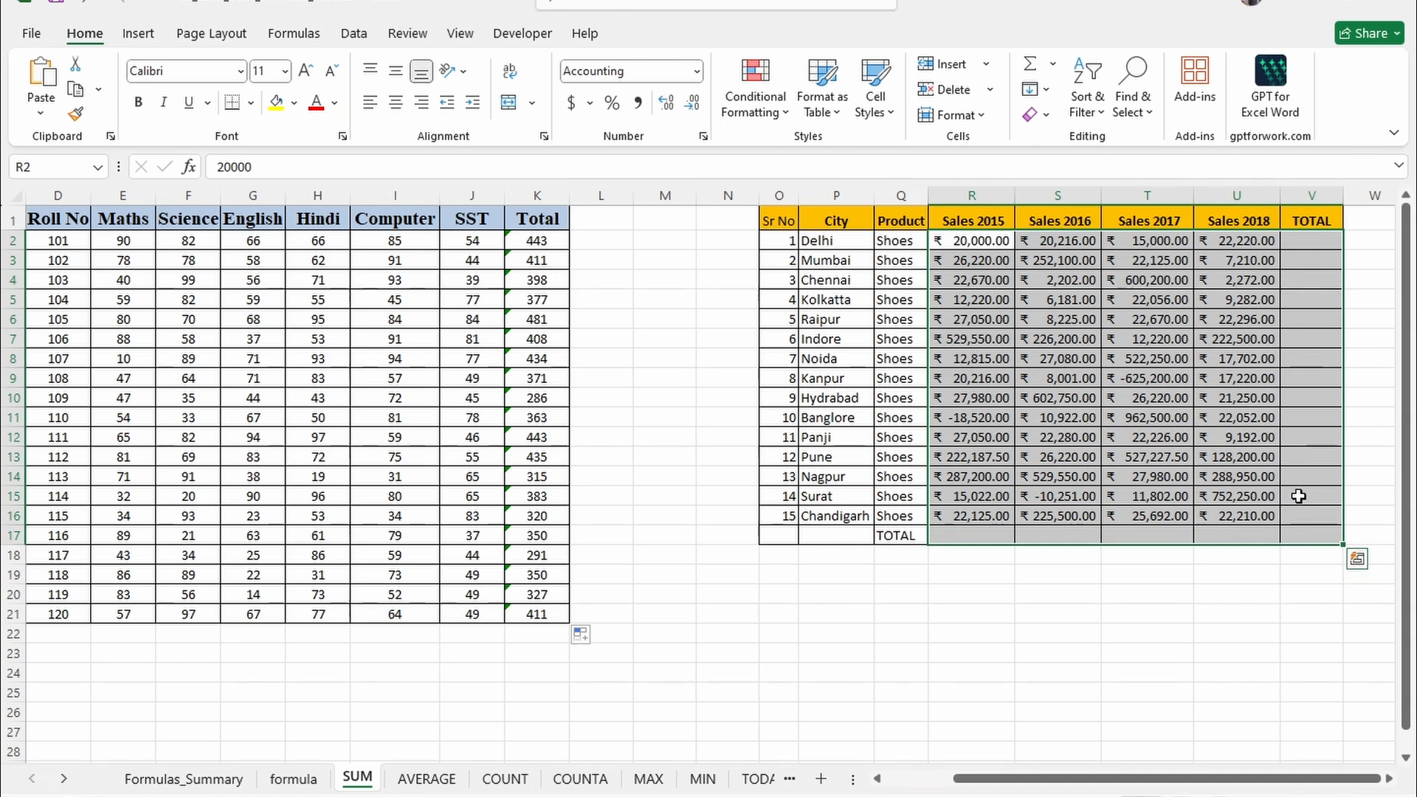
key(alt+=)
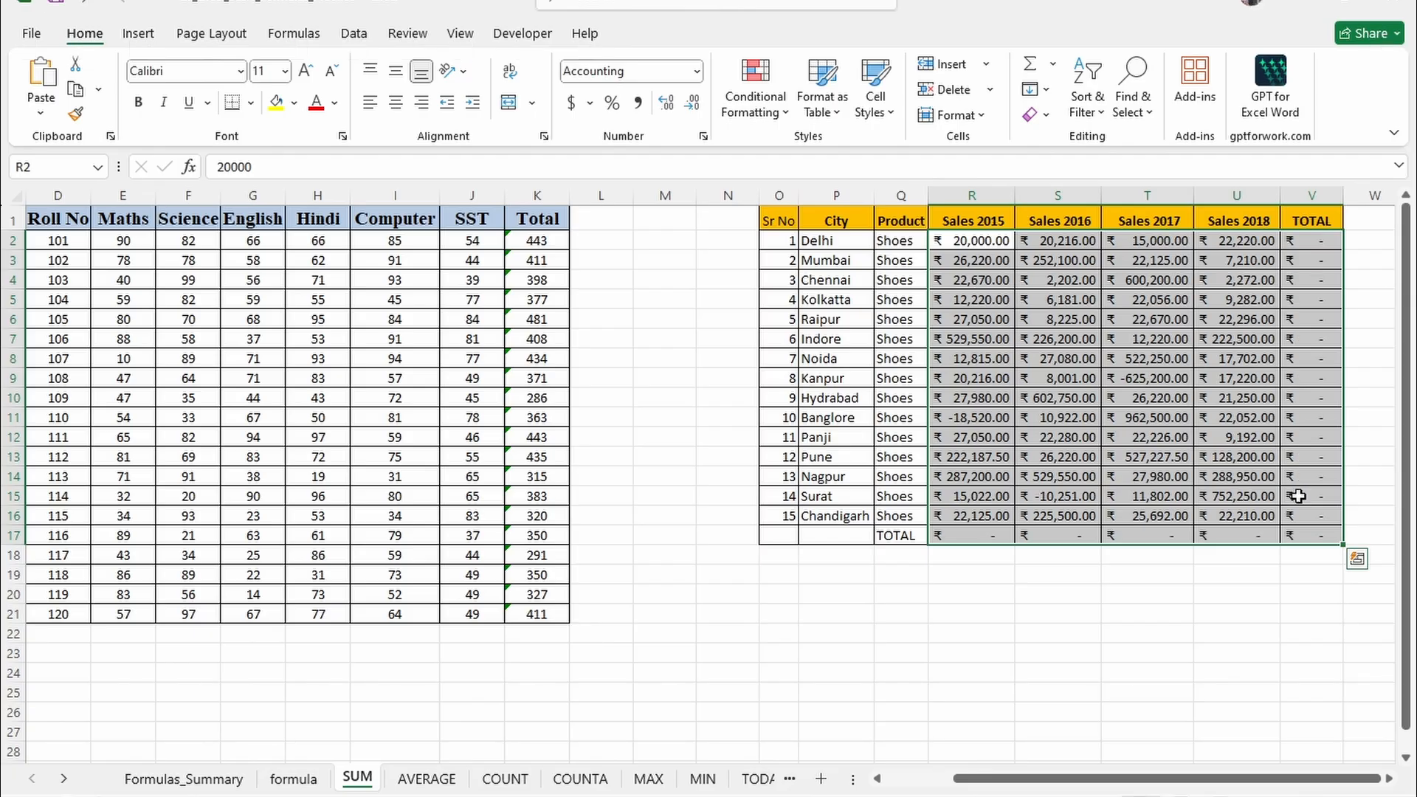
Step: Autofit the widths of sales columns R through V and check the total formula in R17
double_click(1345, 195)
drag(987, 194, 1284, 214)
double_click(1281, 195)
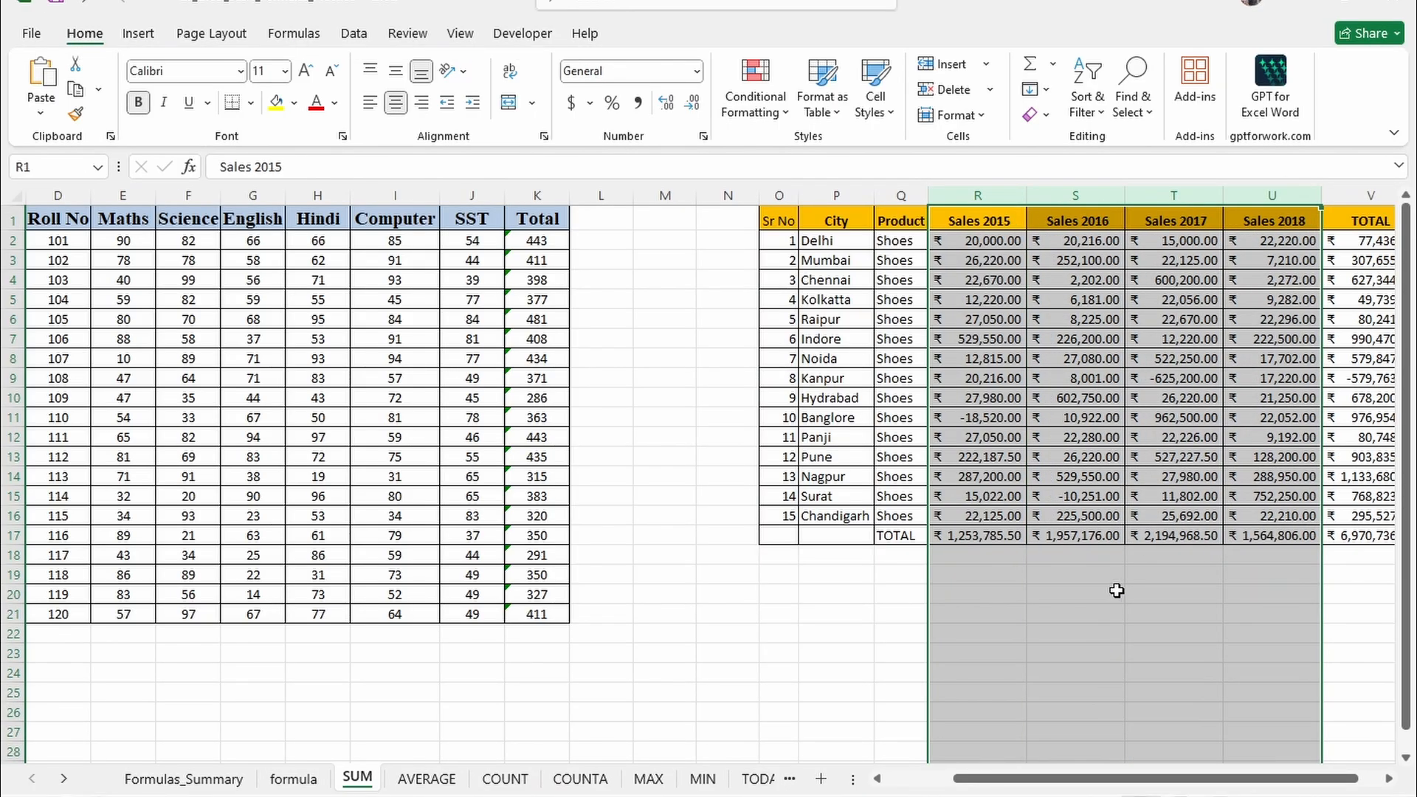
click(996, 536)
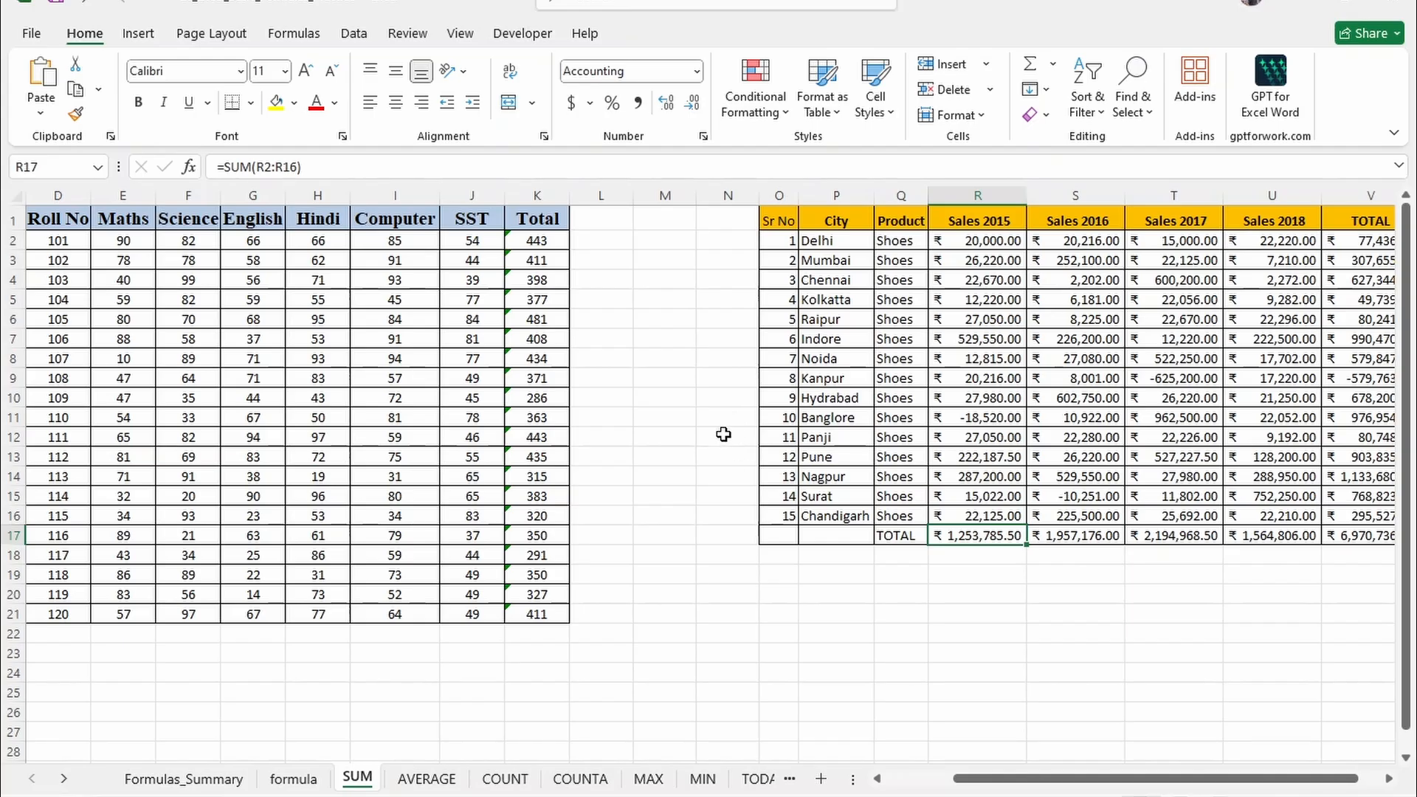
Step: On the AVERAGE sheet, enter =AVERAGE(E2:J2) in K2 and fill it down to row 21
click(427, 779)
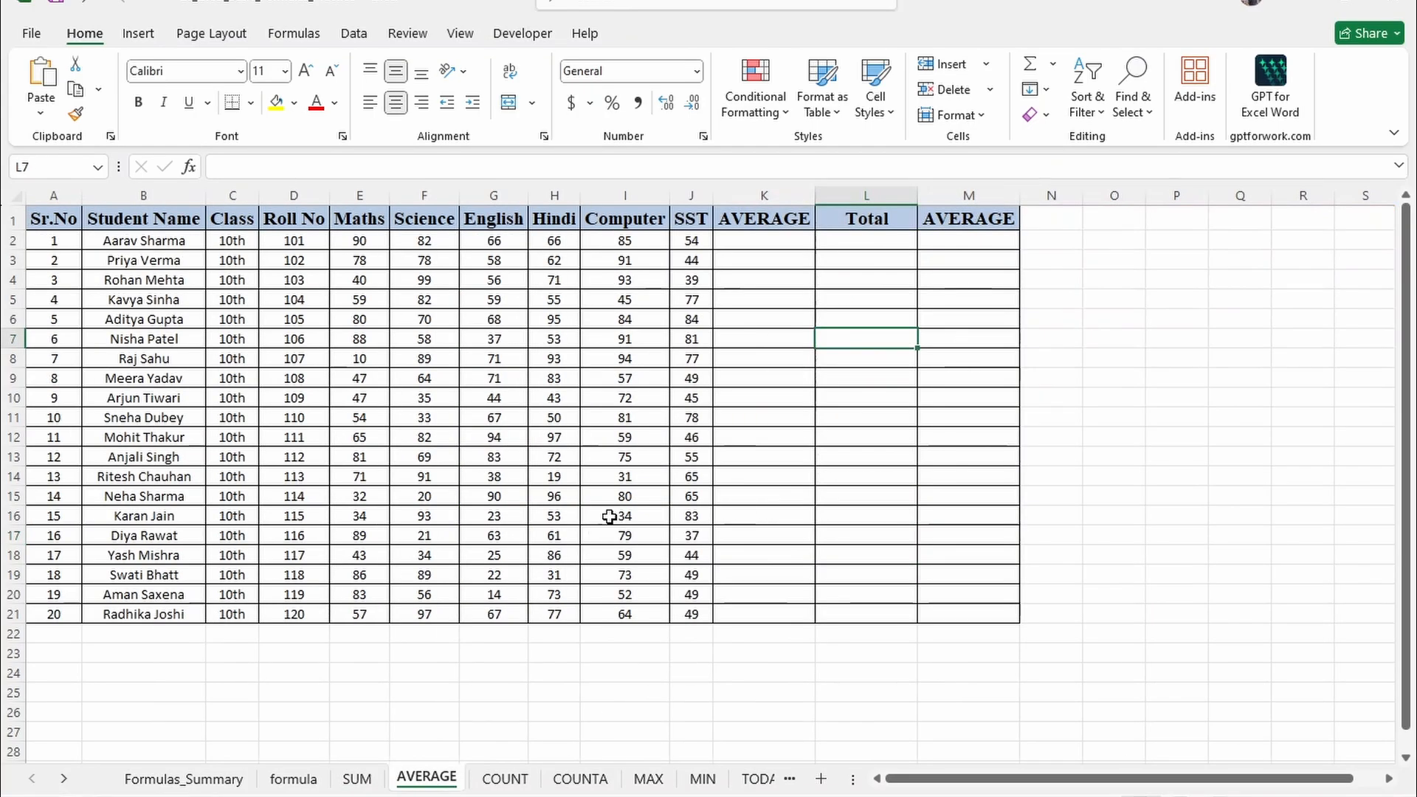
click(756, 238)
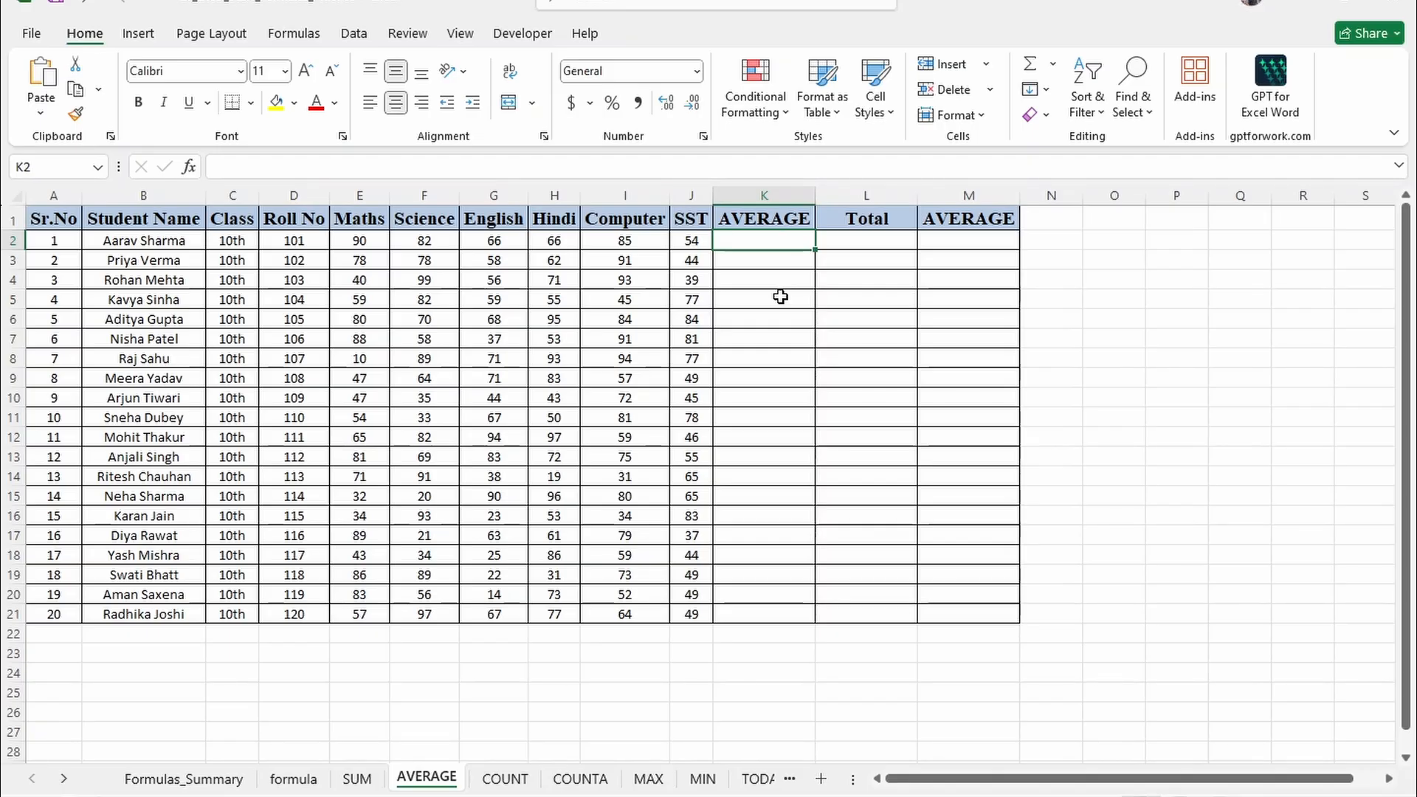
text(=AVE)
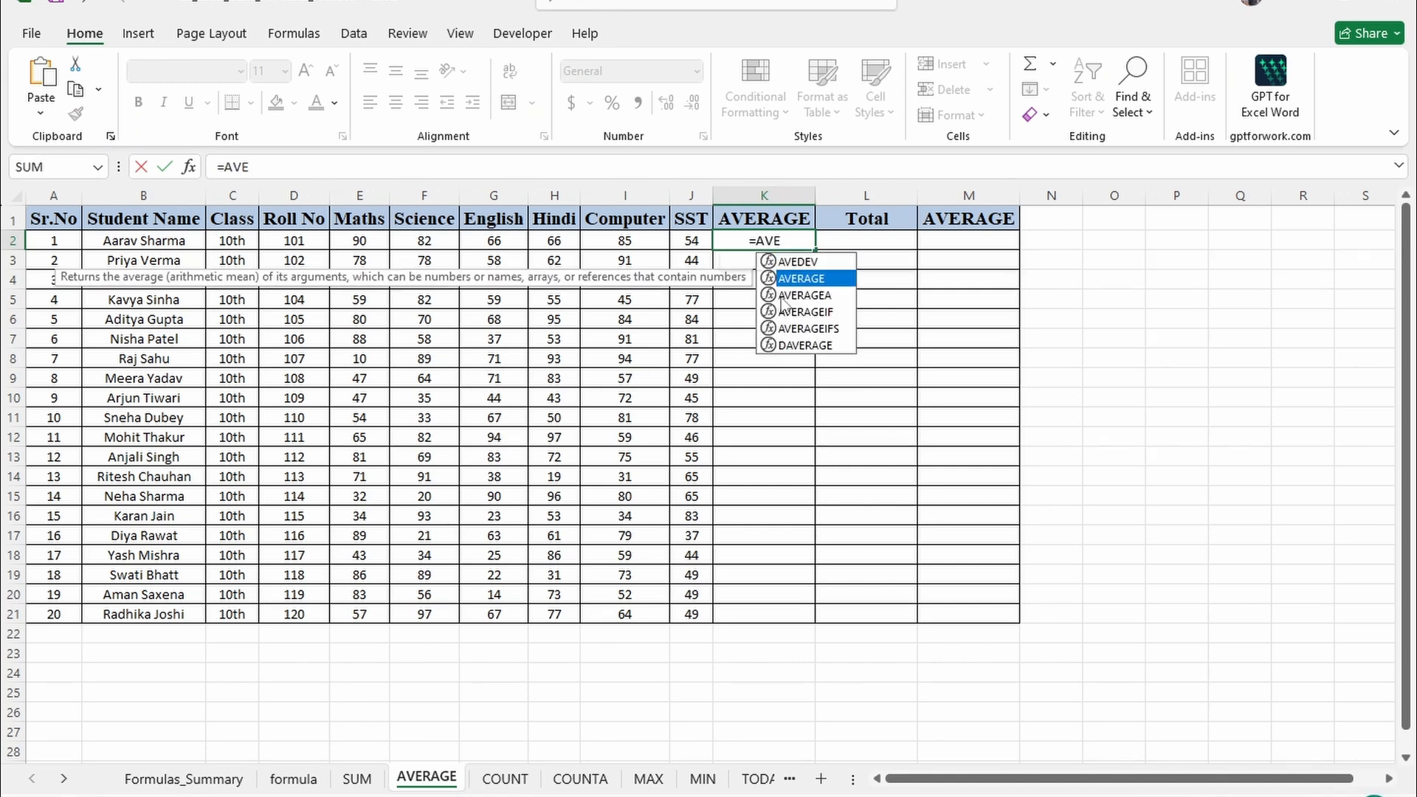
key(Tab)
drag(353, 241, 677, 248)
key(Return)
click(762, 240)
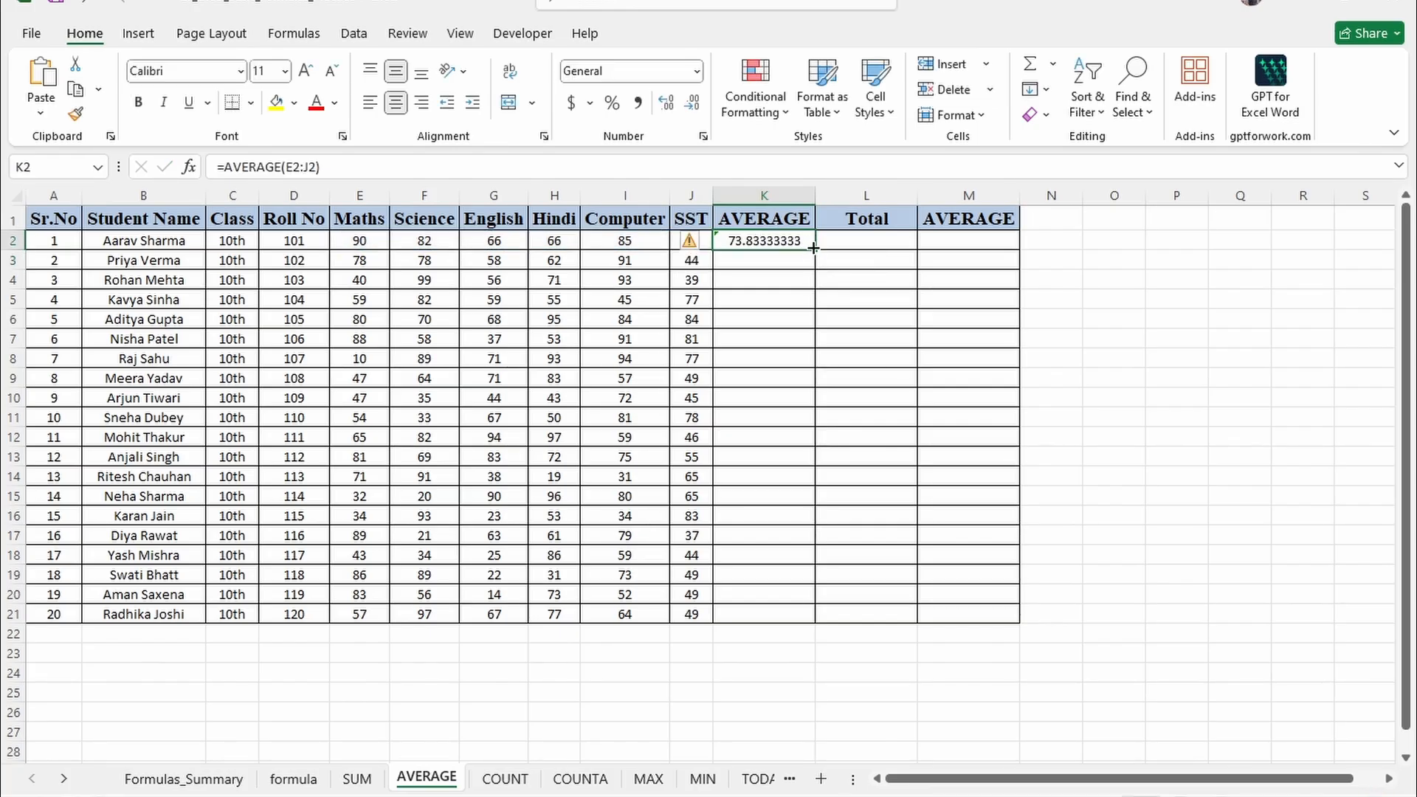
double_click(816, 250)
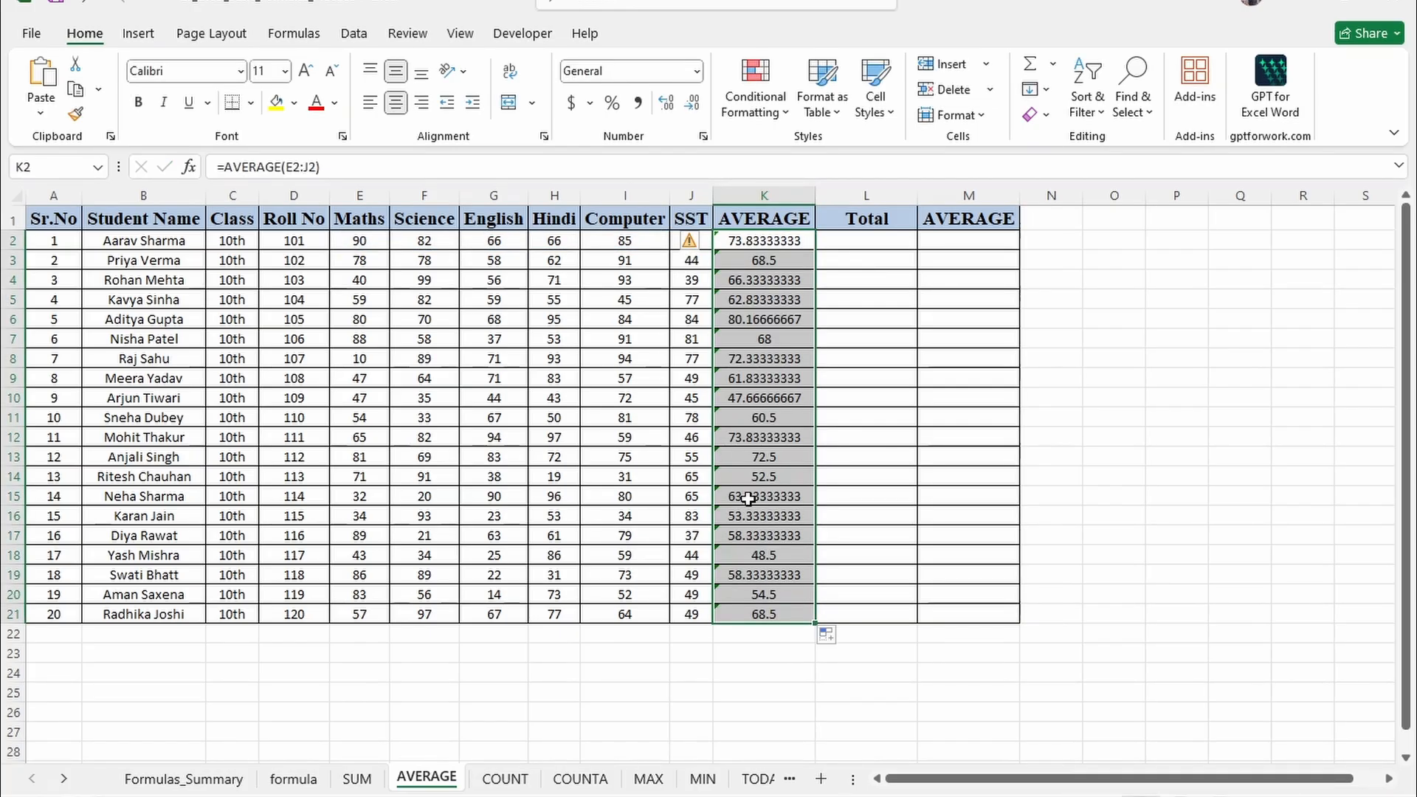
Step: Reduce the averages in K2:K21 to two decimal places
click(692, 103)
click(692, 103)
click(692, 103)
click(693, 103)
click(693, 104)
click(692, 103)
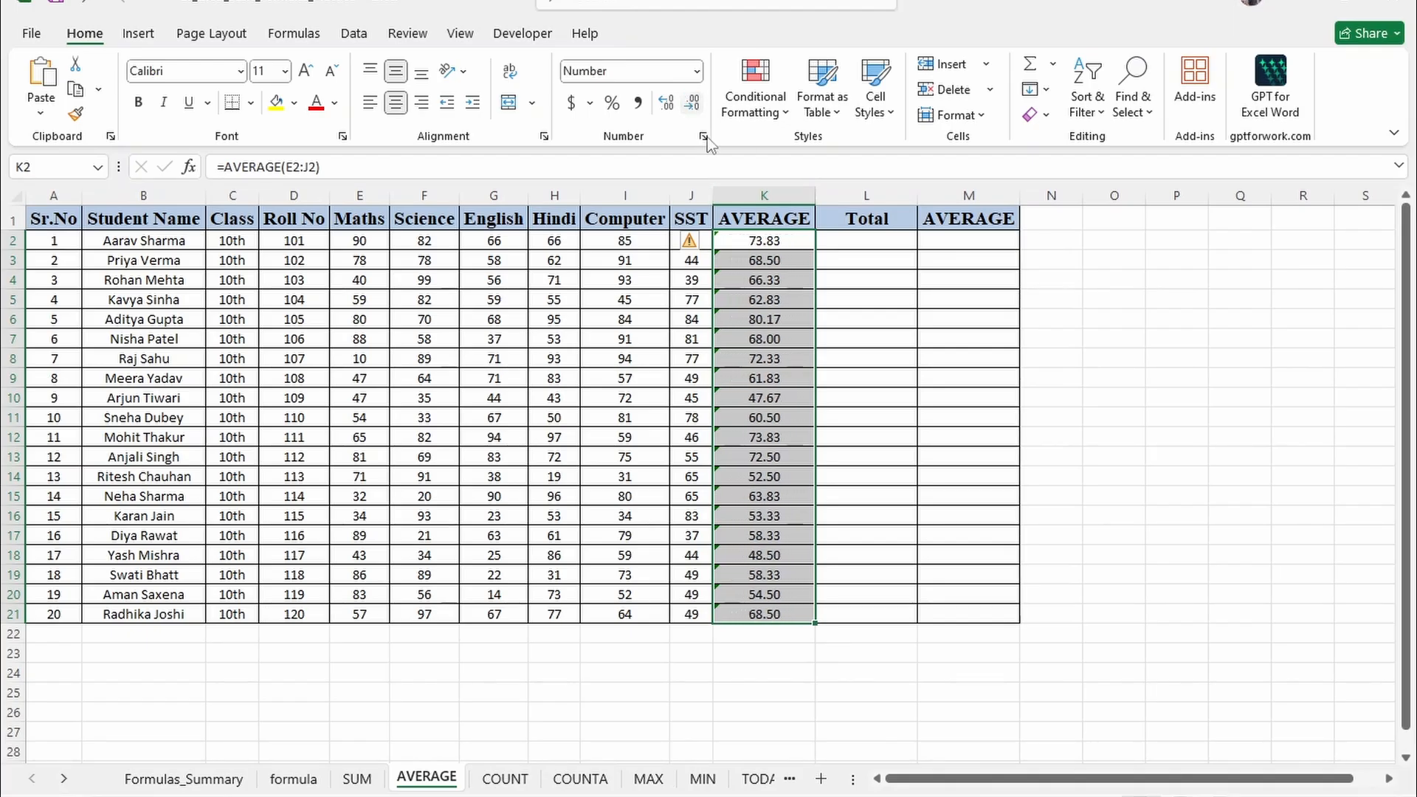
Step: Enter =SUM(E2:J2) in cell L2 of the Total column and fill it down to row 21
click(908, 239)
text(=SUM()
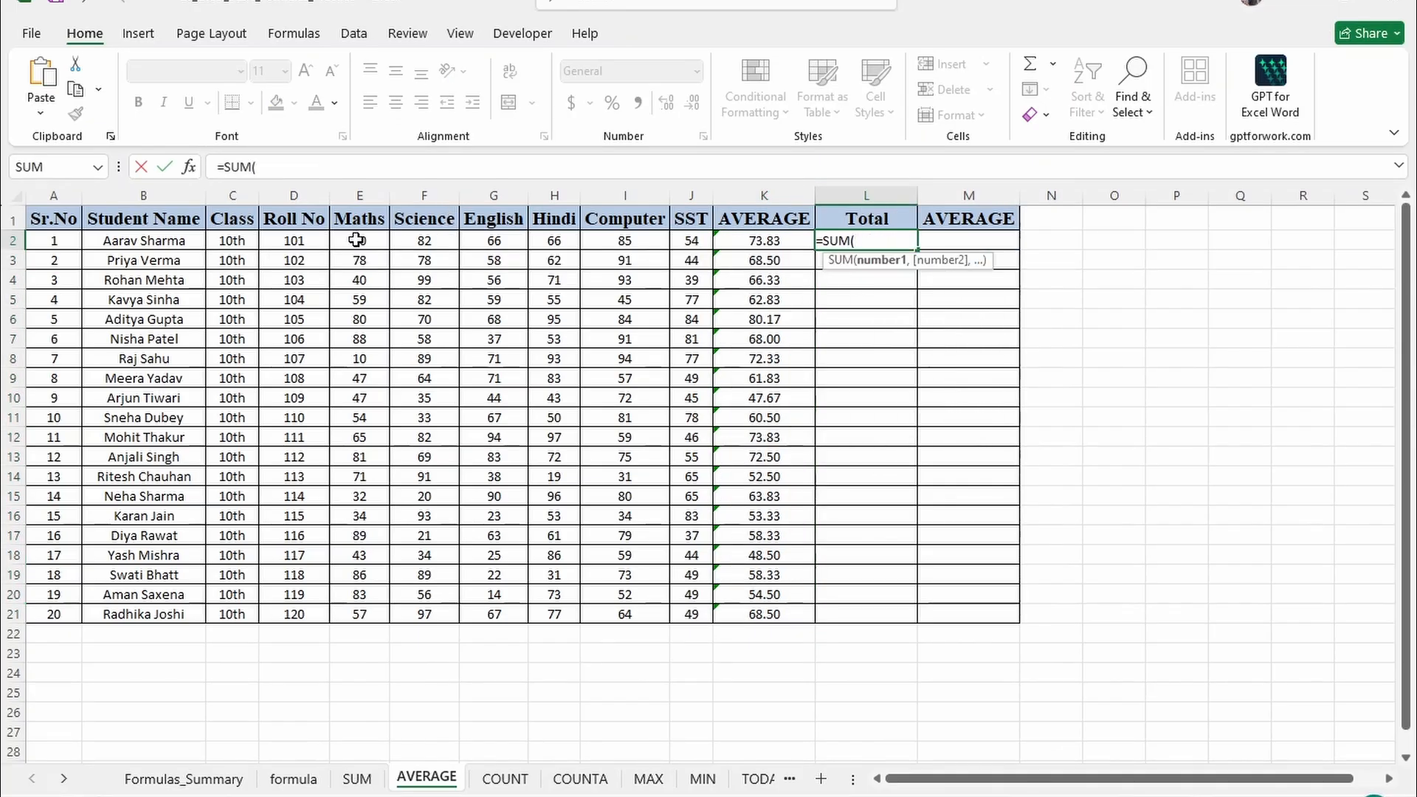
drag(357, 240, 677, 242)
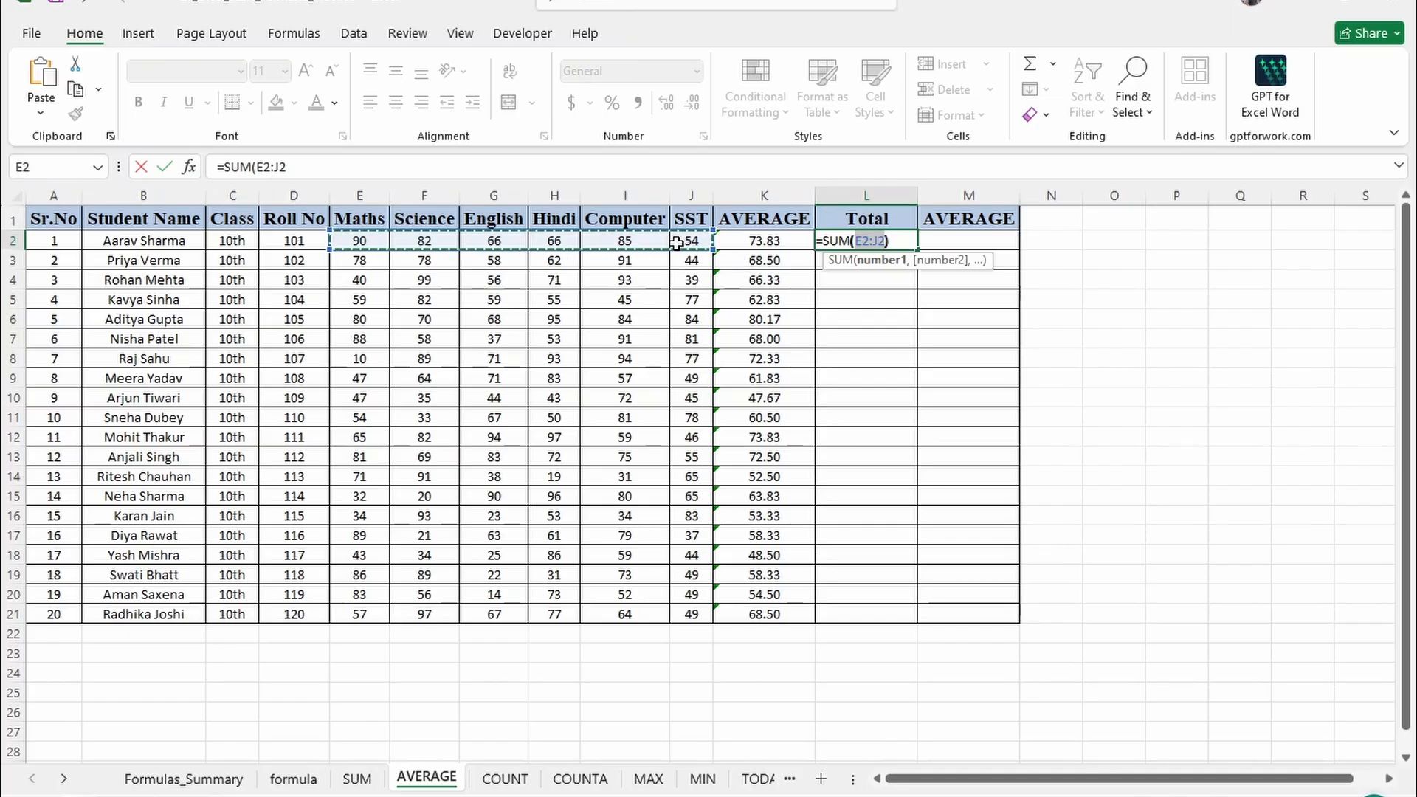
key(Return)
click(876, 238)
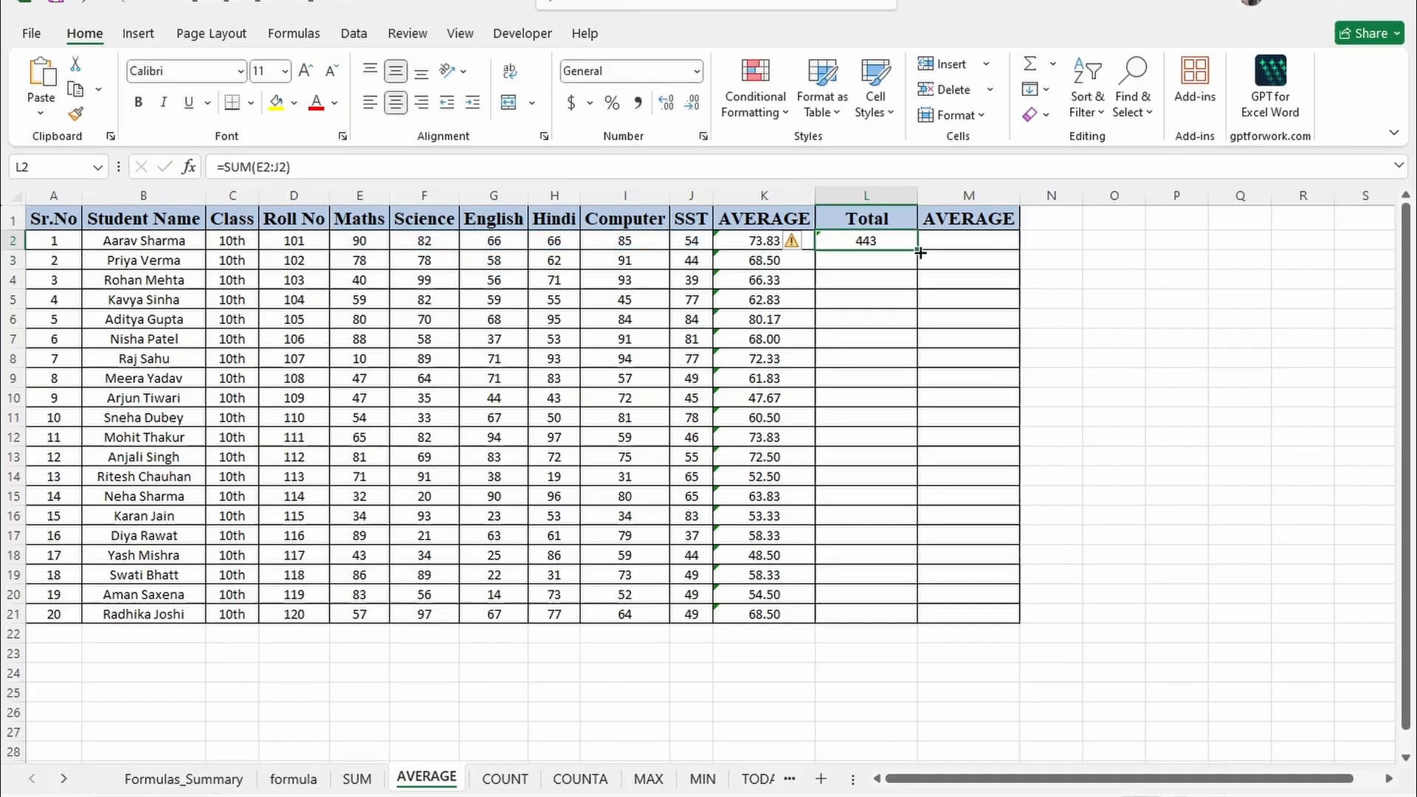
double_click(916, 251)
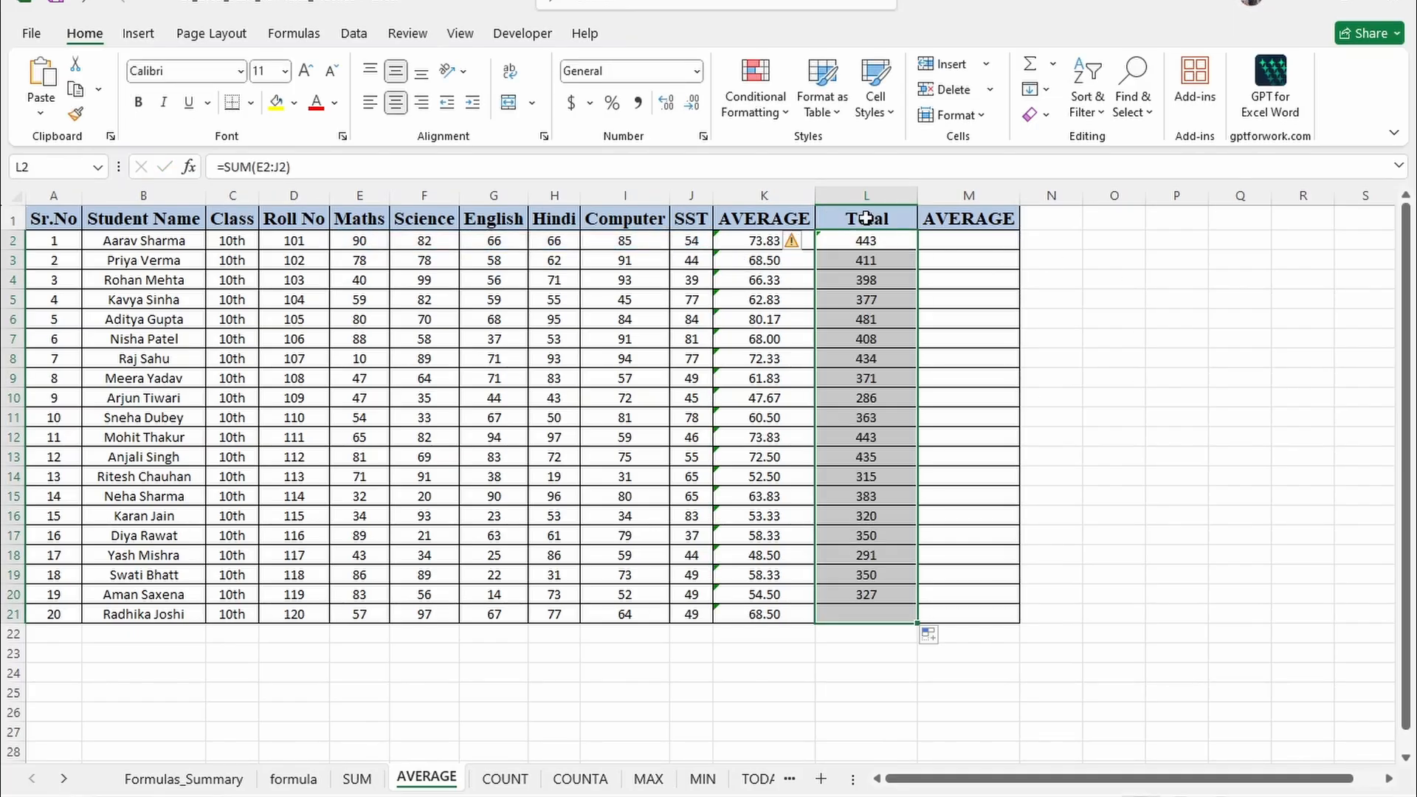
Step: Compute the first student's average from the total by entering =AVERAGE(L2/6) in cell M2
click(942, 239)
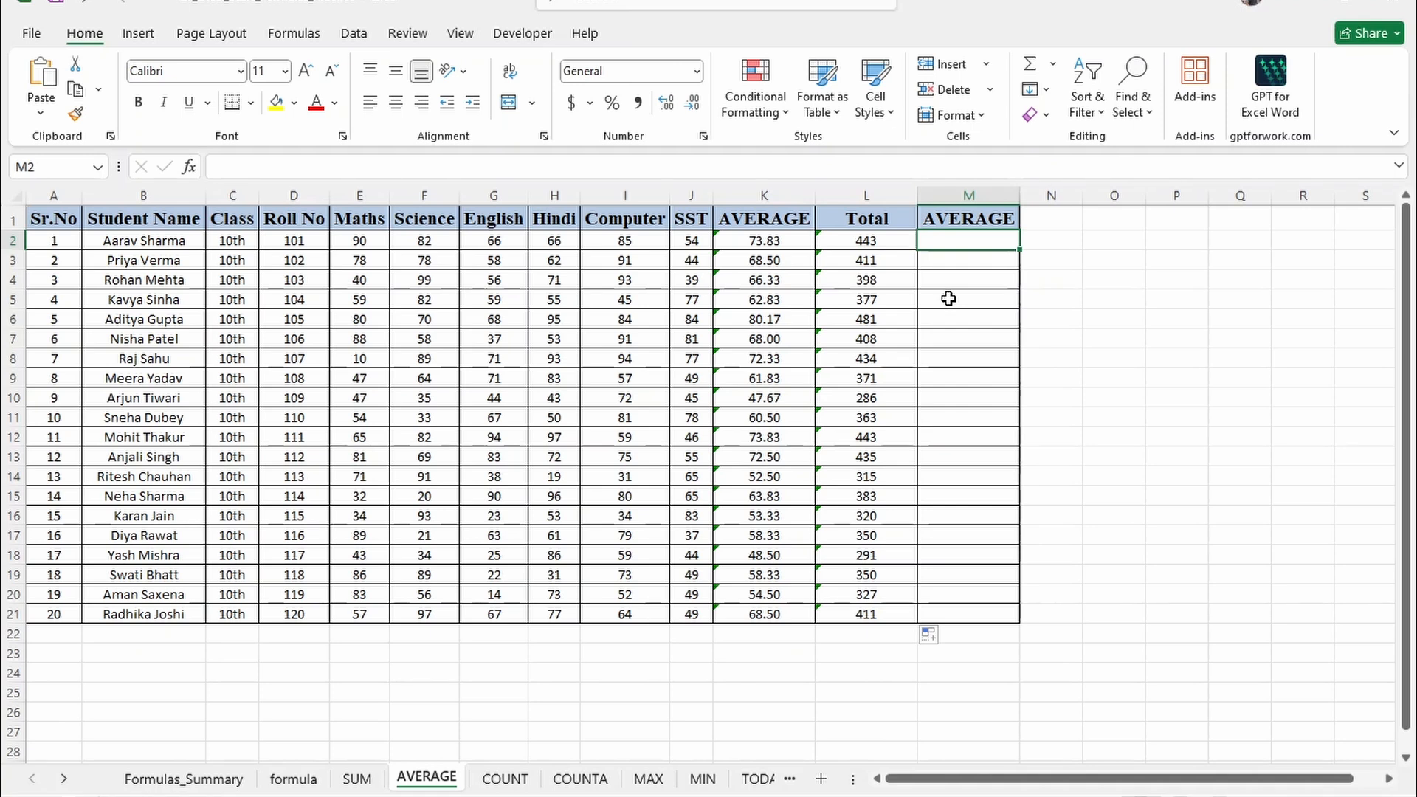
text(=A)
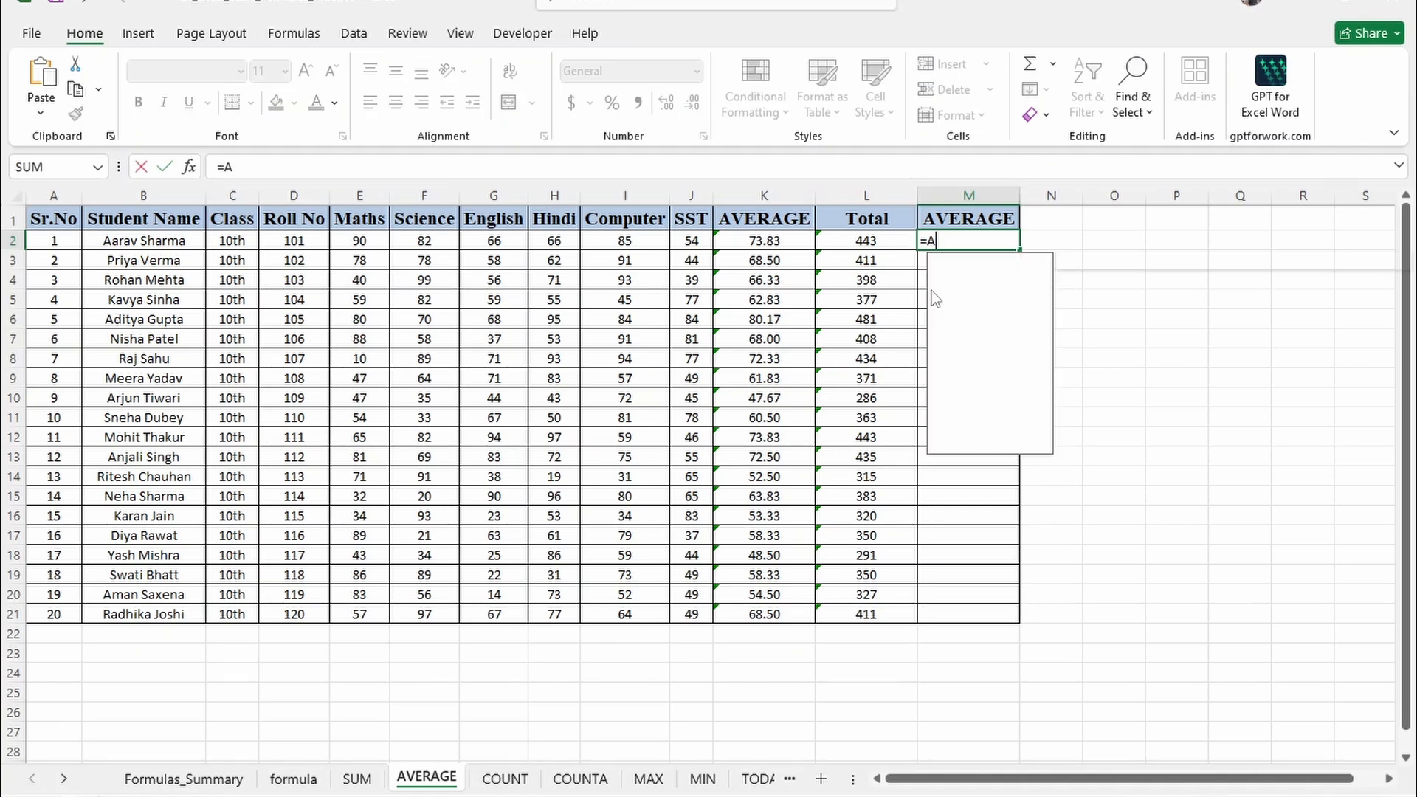
text(VERAGE()
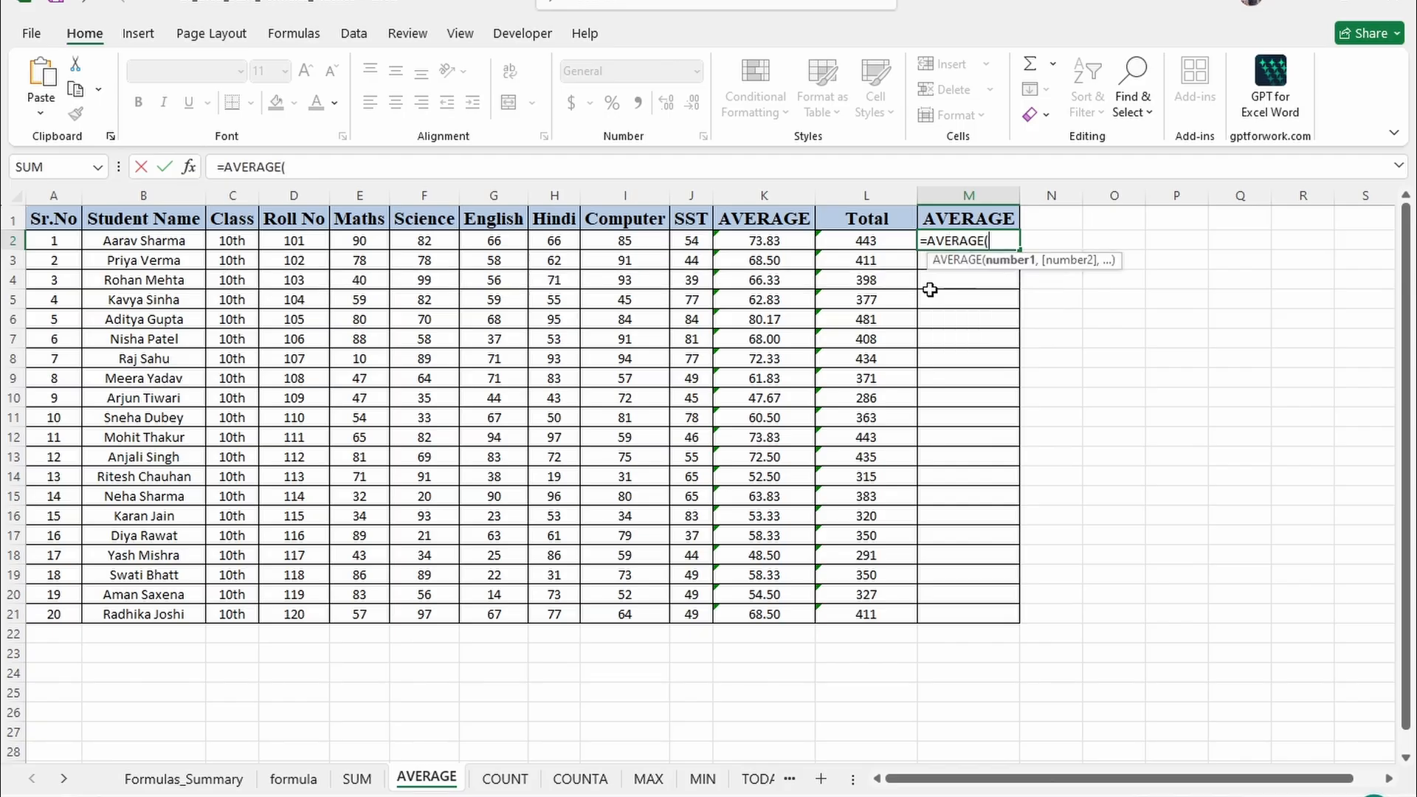
click(860, 242)
text(/)
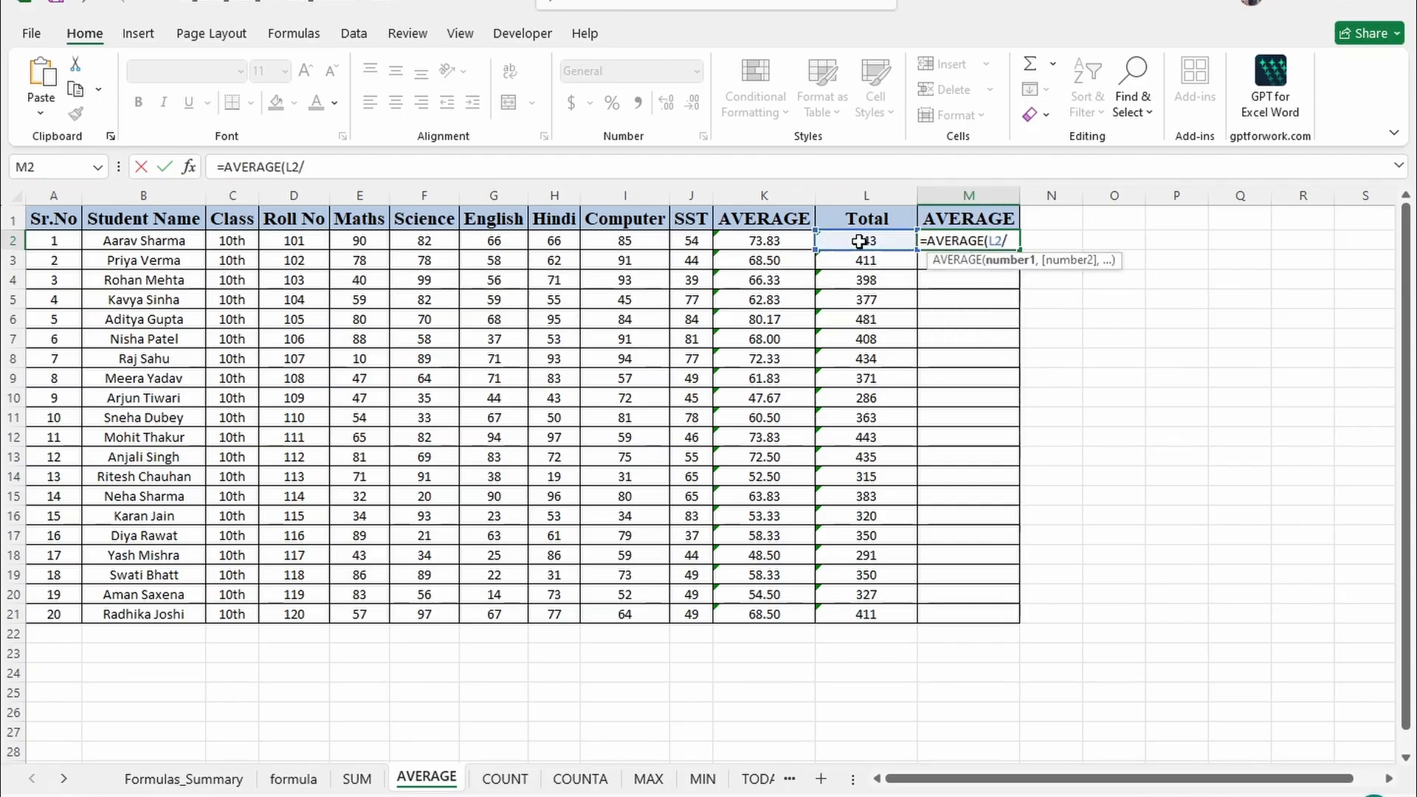
text(6)
key(Return)
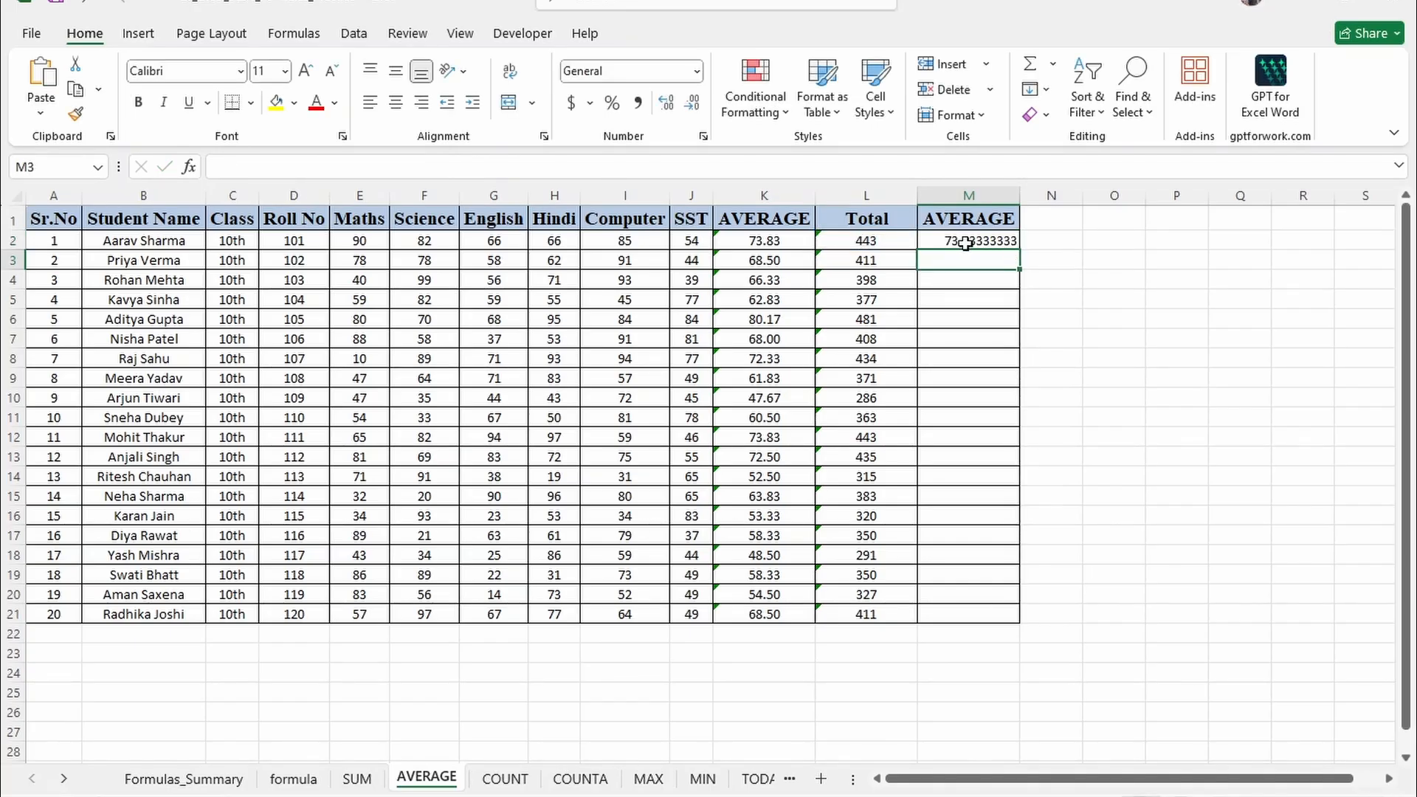
Step: Format M2 to two decimal places, fill it down to row 21, and compare it with the averages in column K
key(Up)
click(694, 107)
click(694, 107)
click(694, 107)
click(694, 107)
click(694, 107)
click(693, 107)
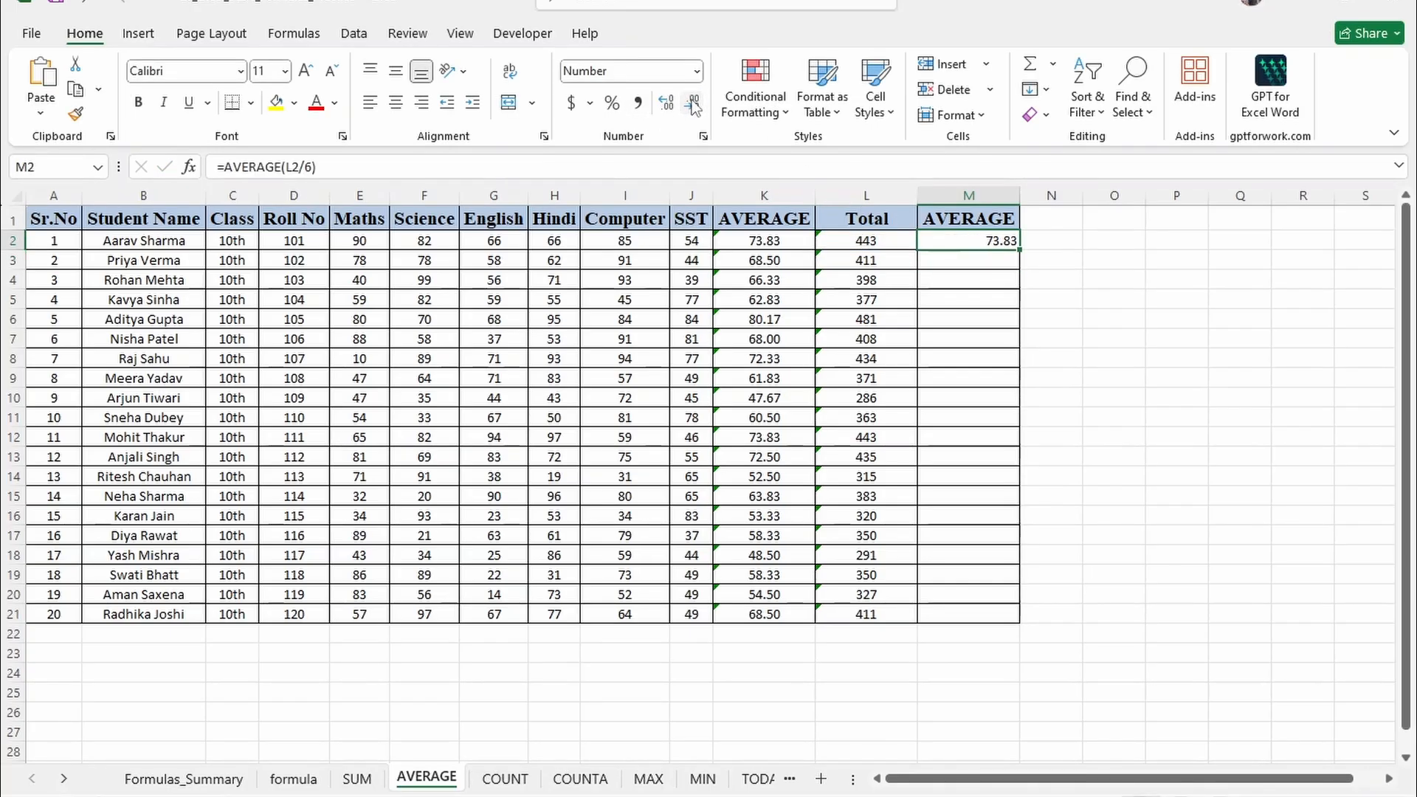
double_click(1019, 251)
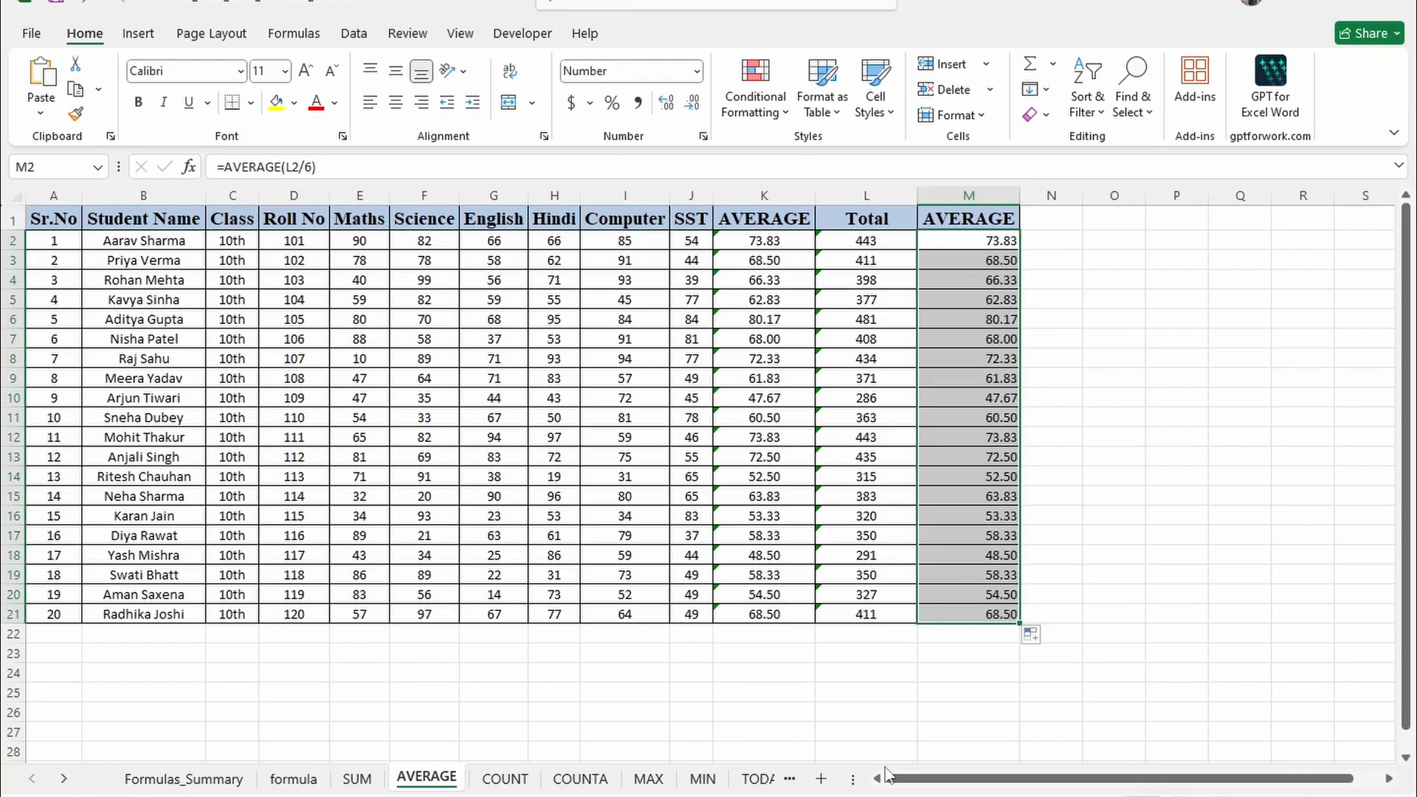
drag(767, 240, 768, 555)
drag(998, 375, 1006, 458)
click(506, 377)
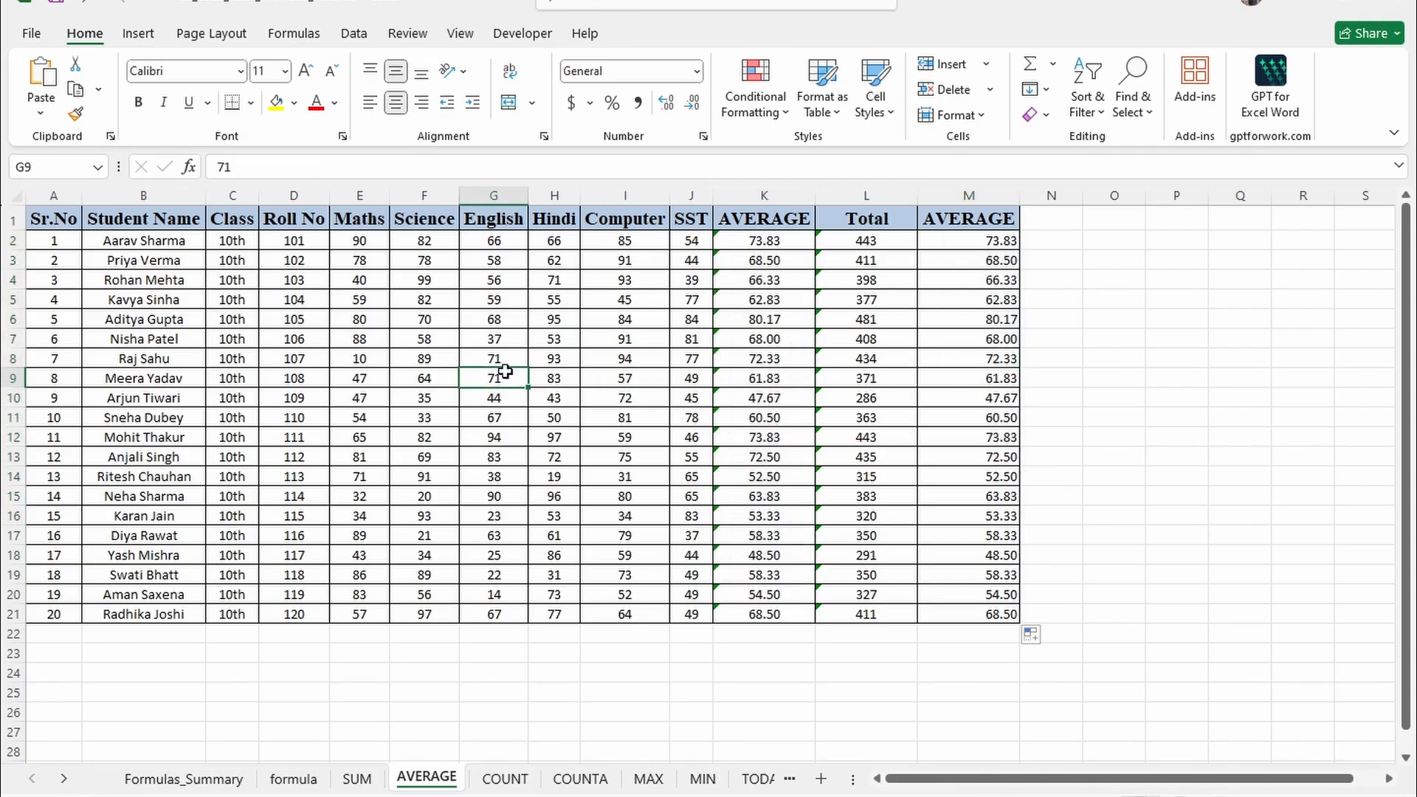
Step: Open the COUNT sheet and examine the monthly fee payments in rows 2 and 4
click(514, 785)
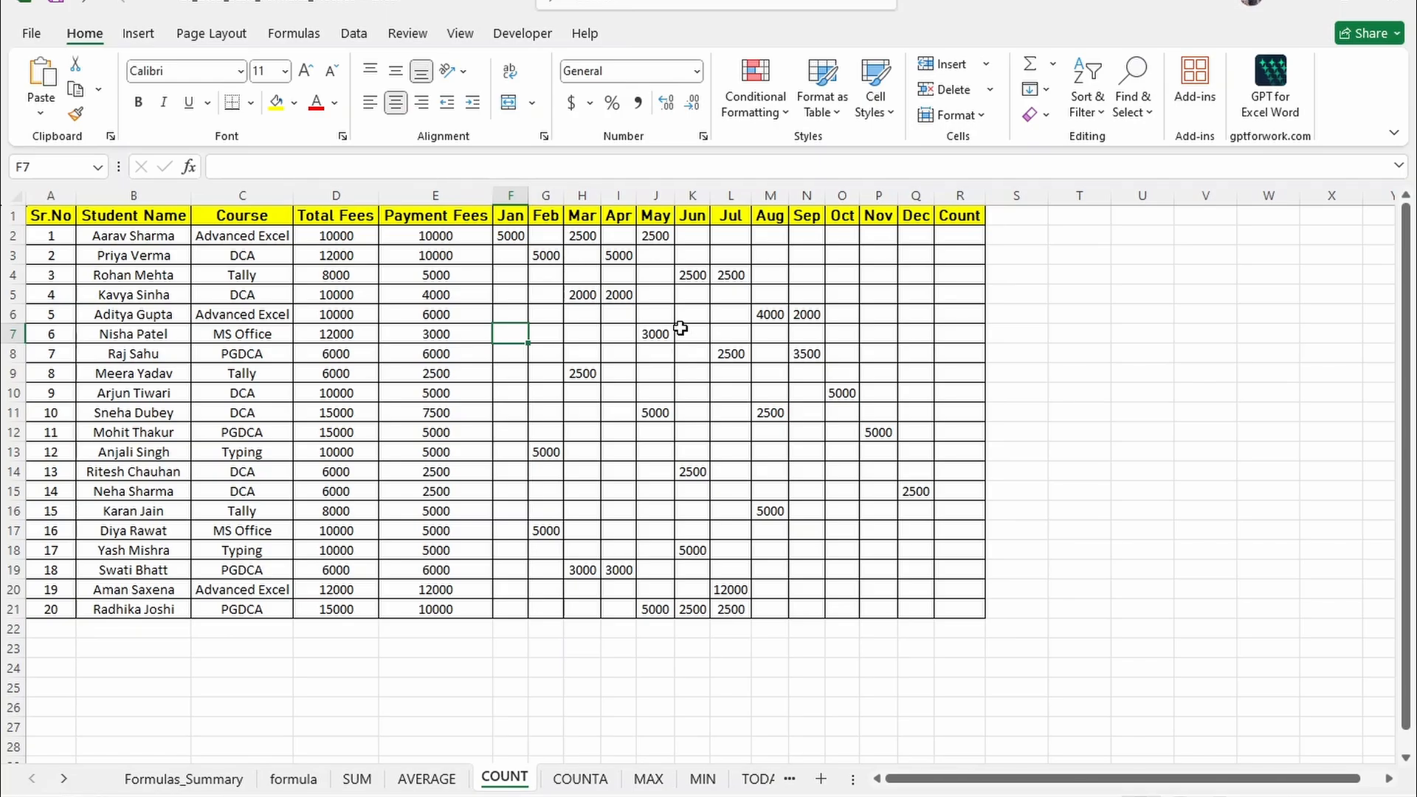
click(958, 238)
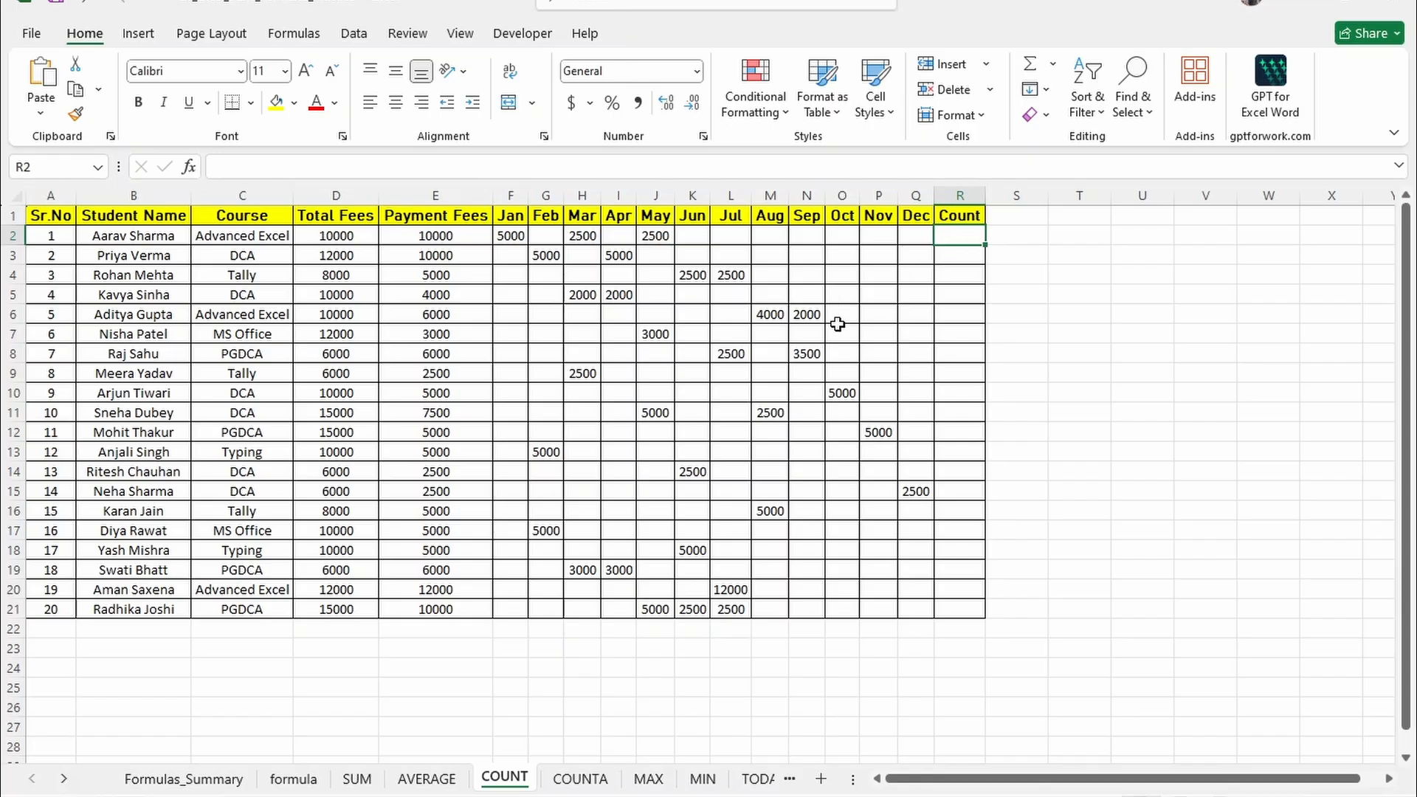
click(502, 233)
click(571, 235)
click(658, 237)
click(719, 238)
click(705, 277)
click(761, 278)
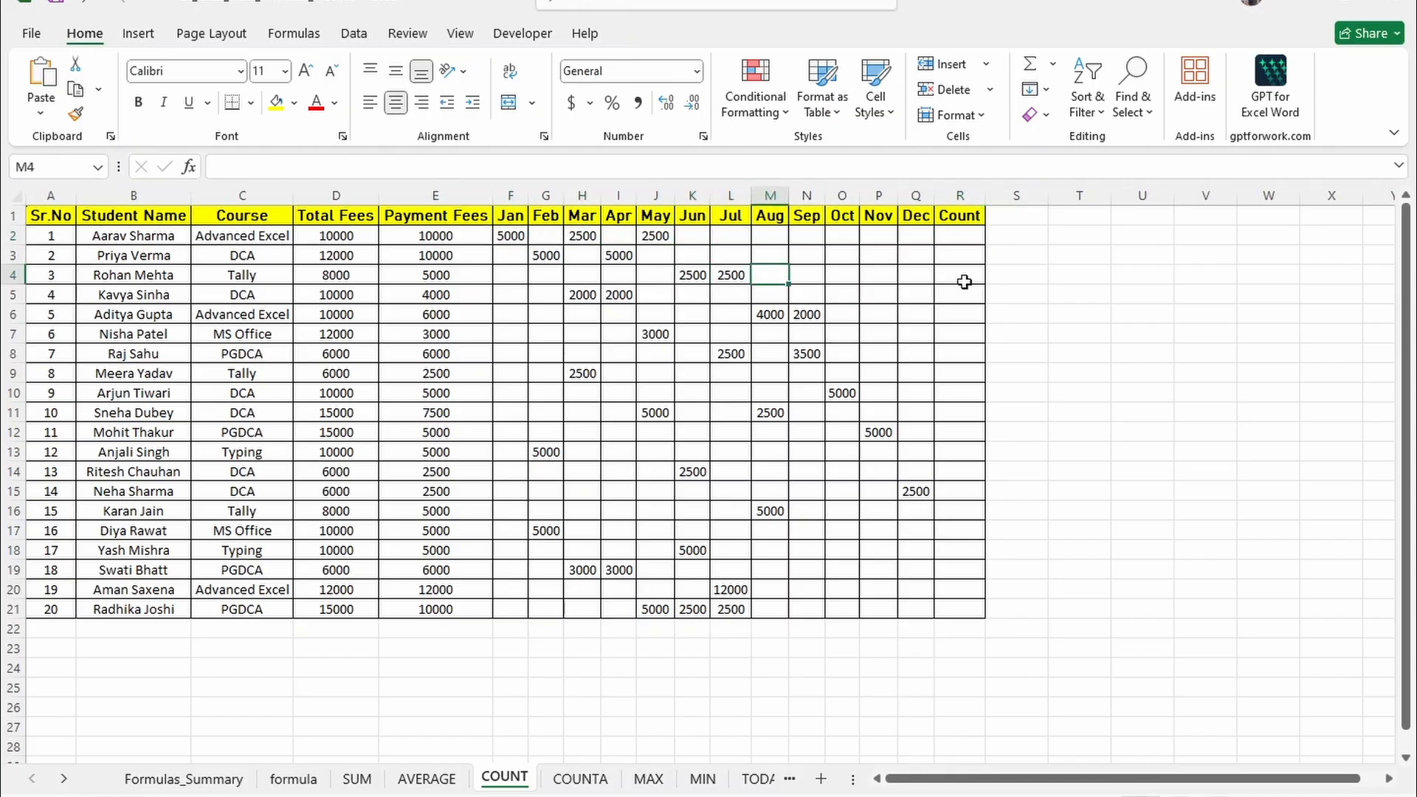
Step: Try to count the first student's monthly fee payments by entering =COUNT(F2:R2) in cell R2 and filling it down
click(973, 245)
text(=COU)
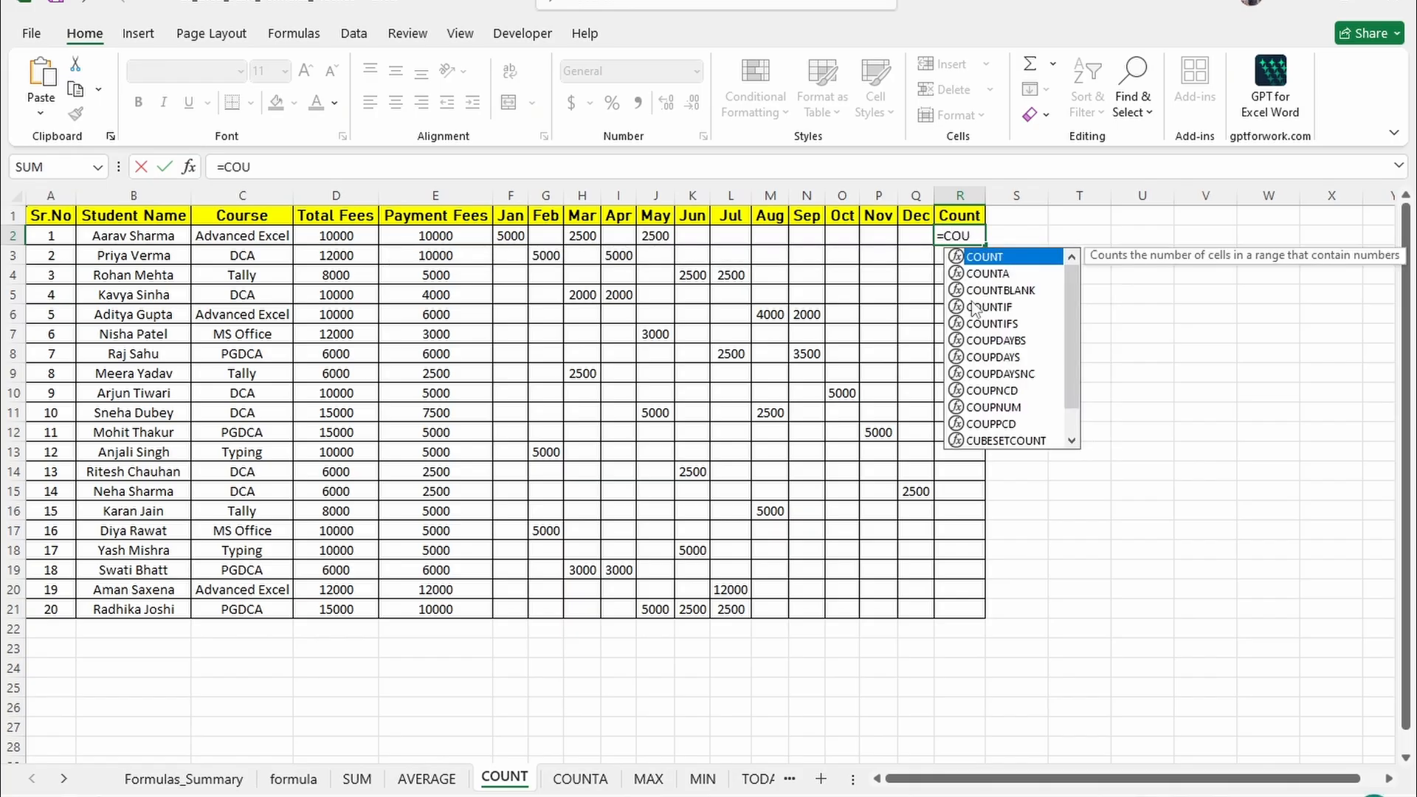
text(NT()
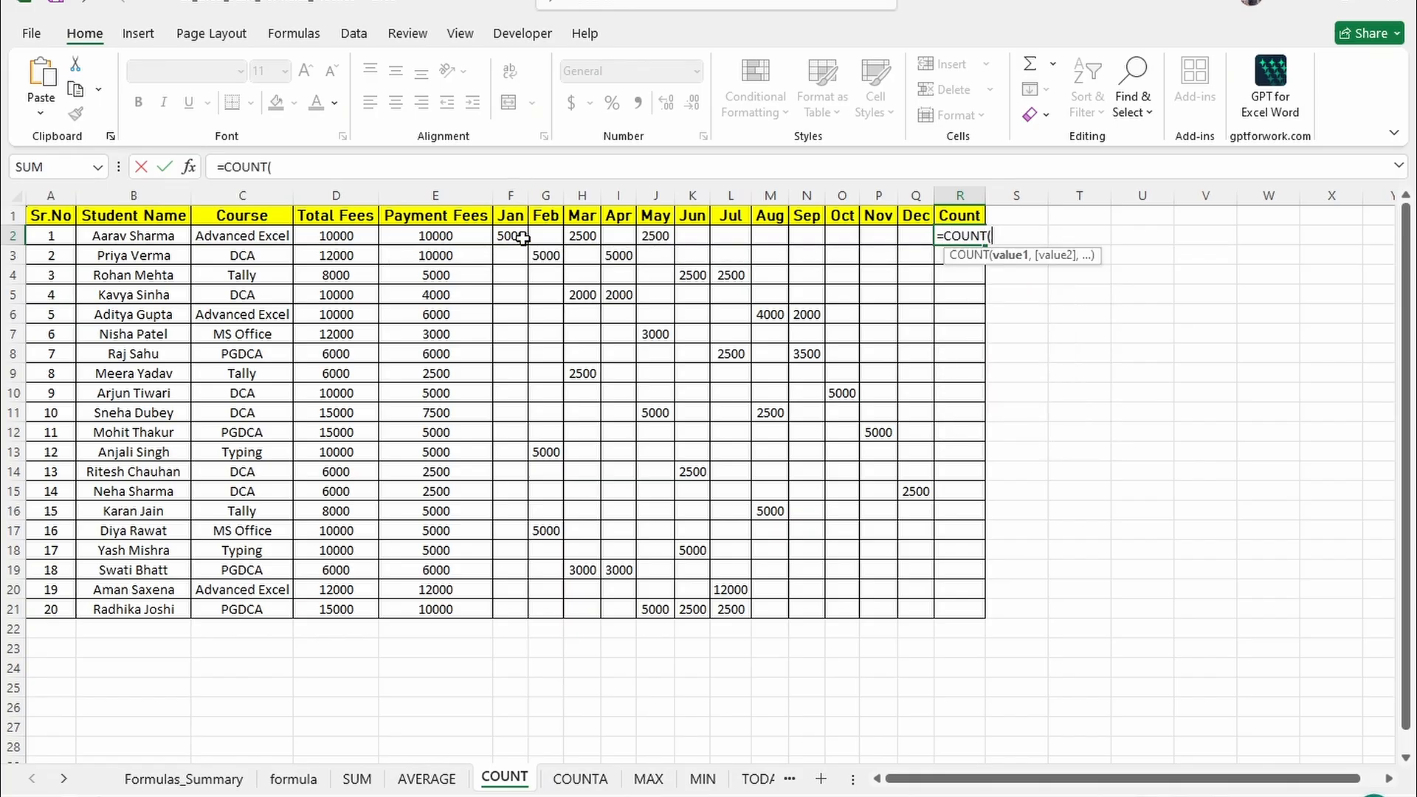
drag(510, 235, 936, 235)
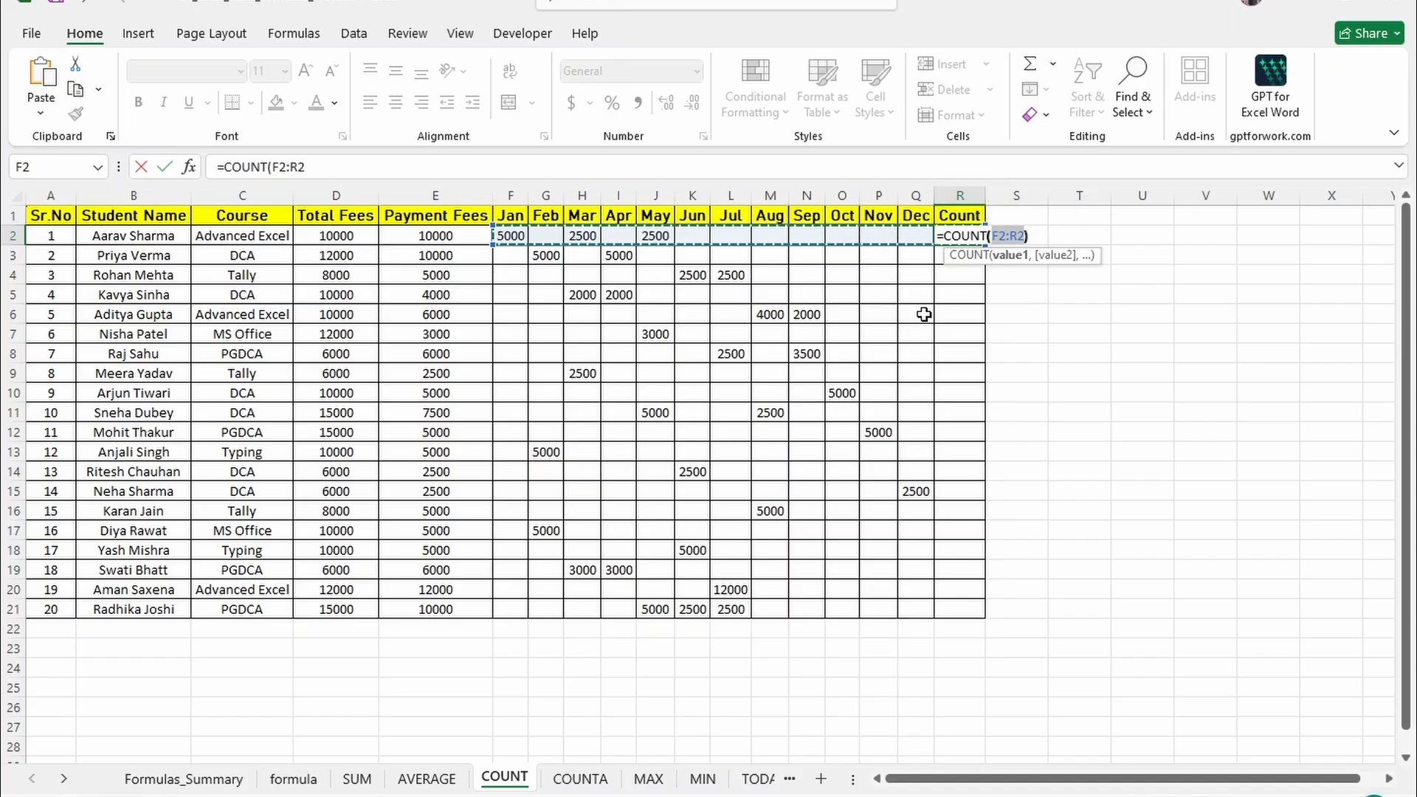
text())
key(Return)
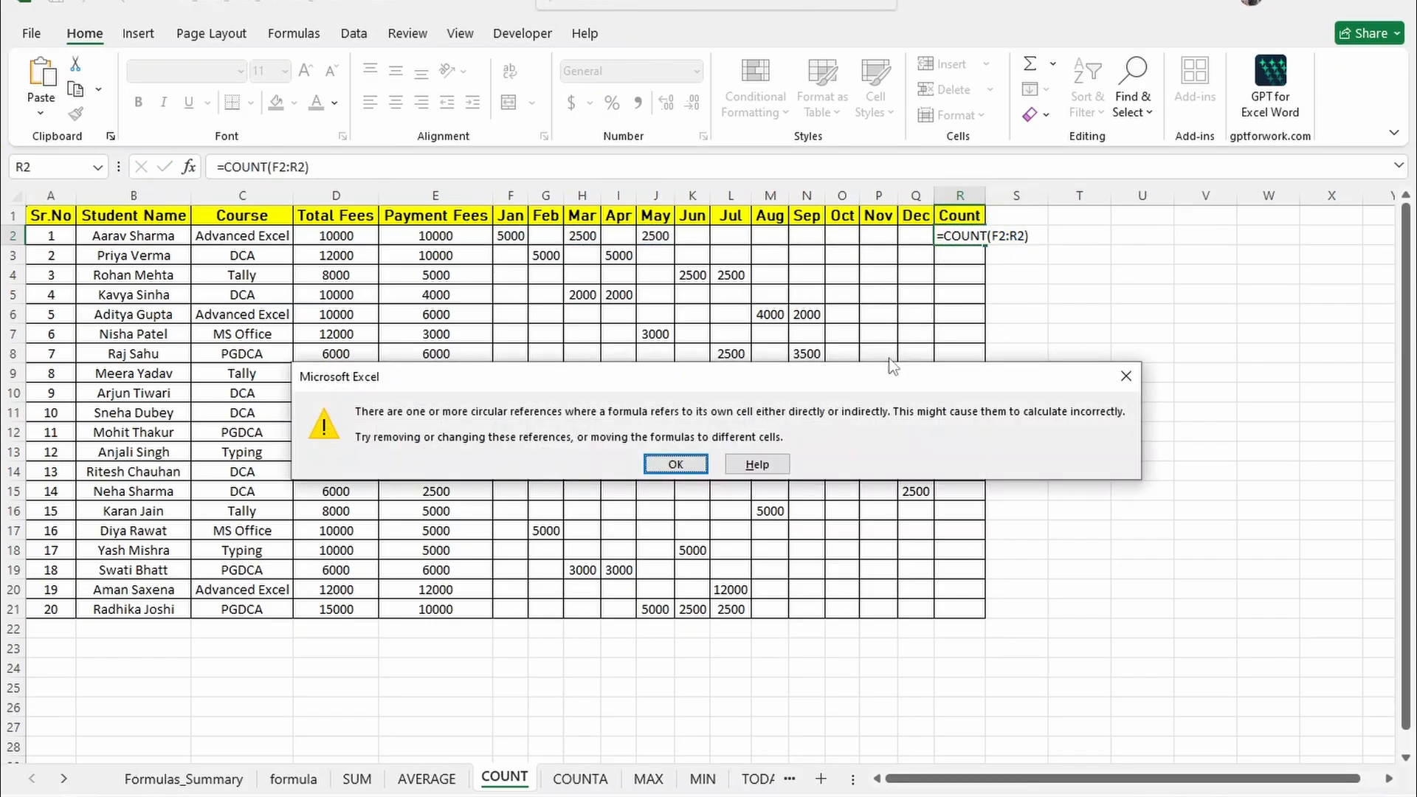
click(1125, 378)
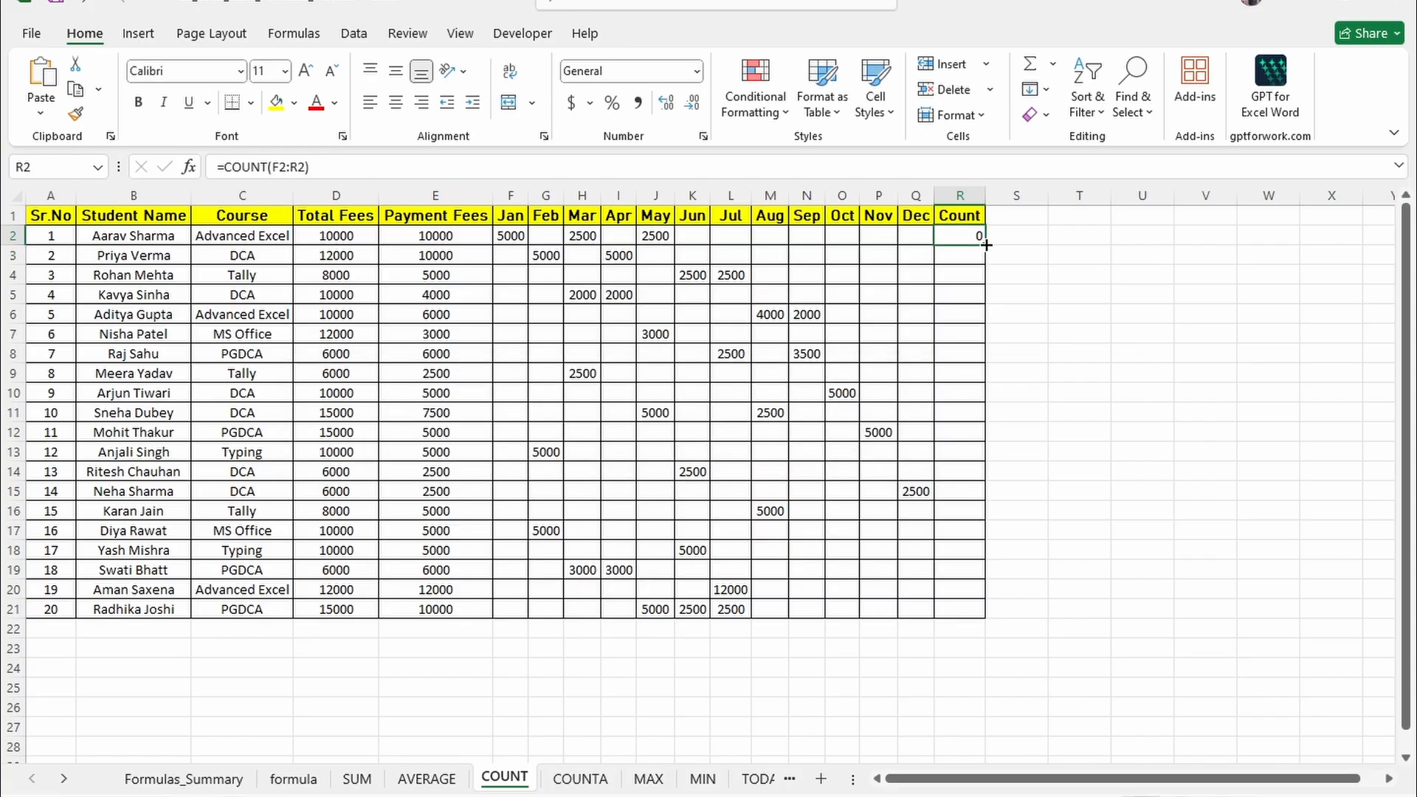
double_click(987, 245)
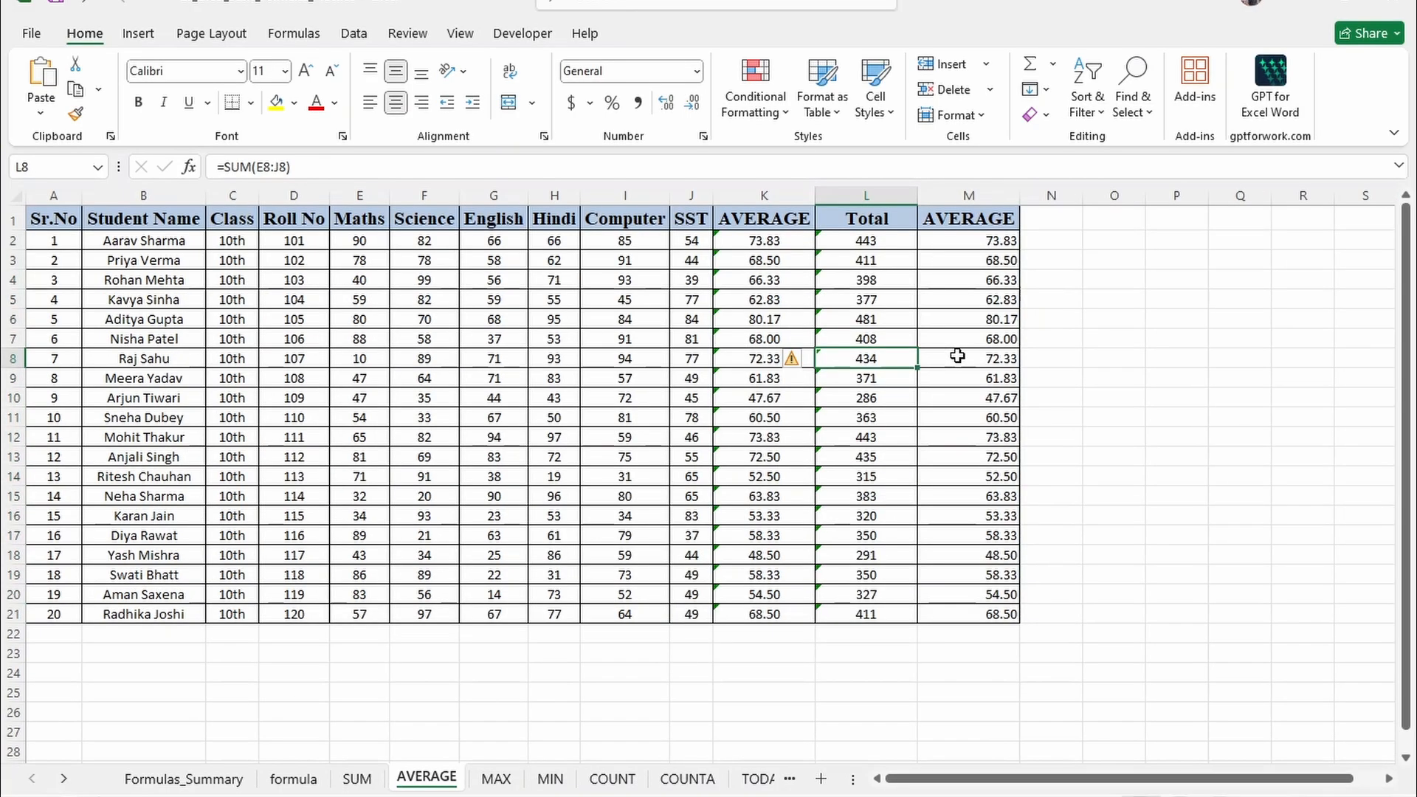
Step: Open the MAX sheet and find the highest sales value by entering =MAX(F2:F31) in cell F32
click(957, 356)
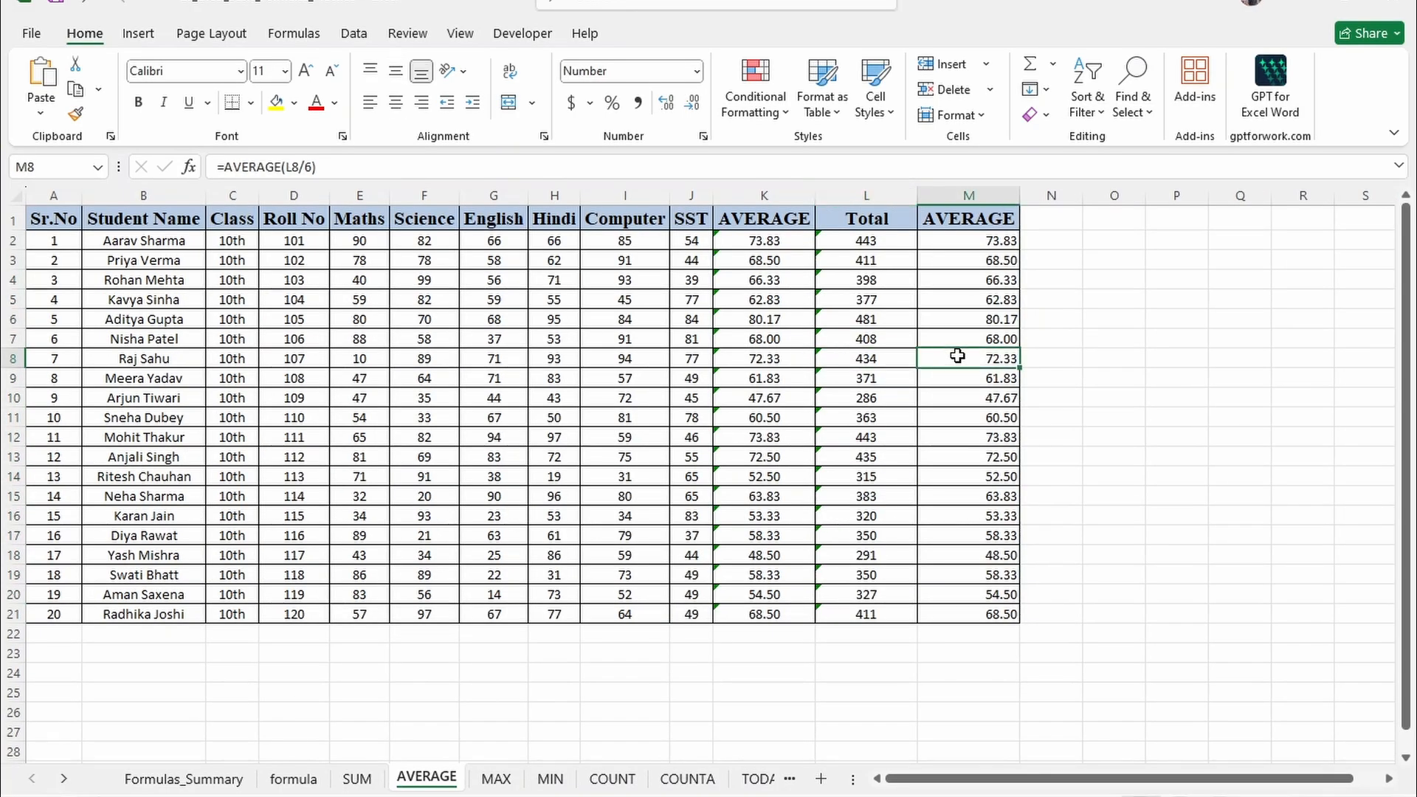
click(508, 782)
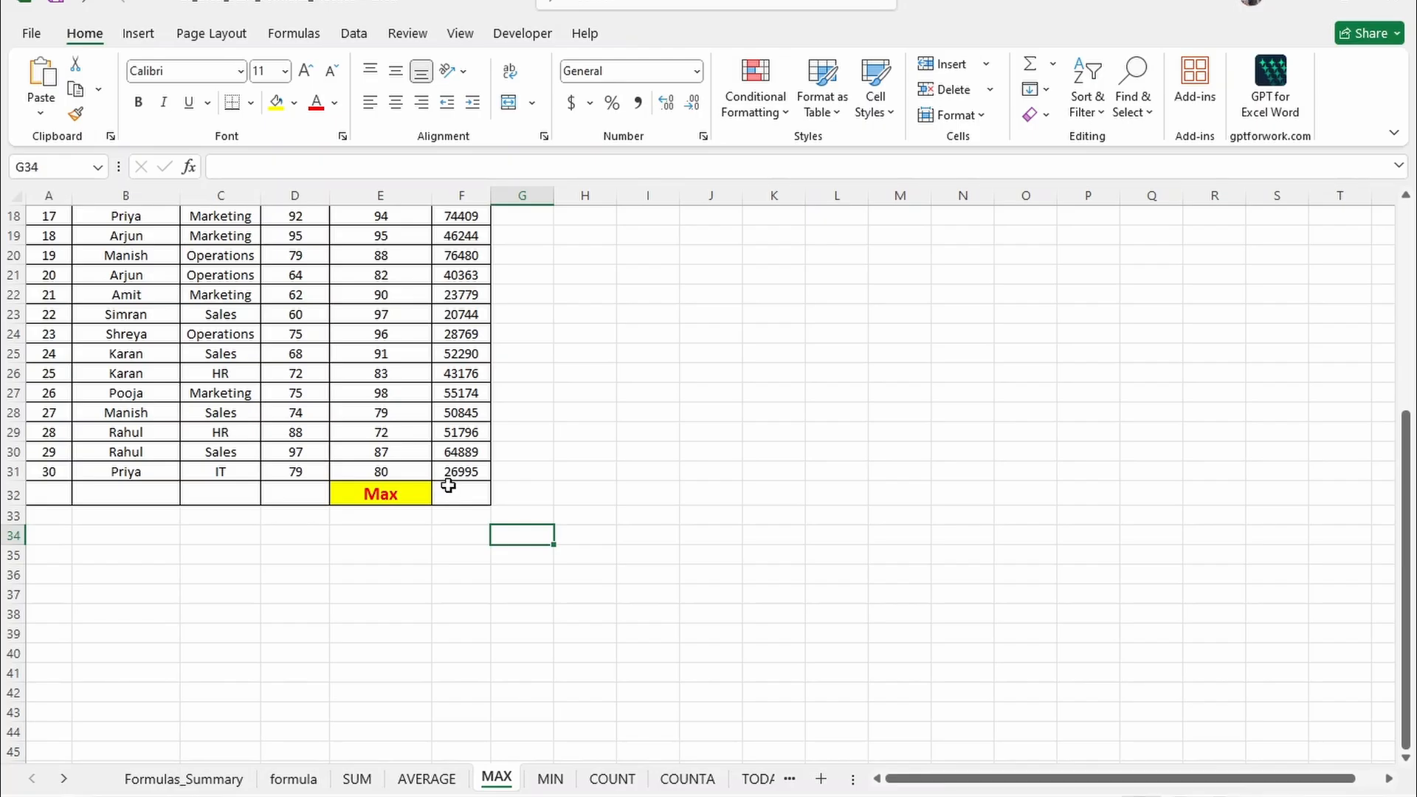
scroll(462, 471, up, 6)
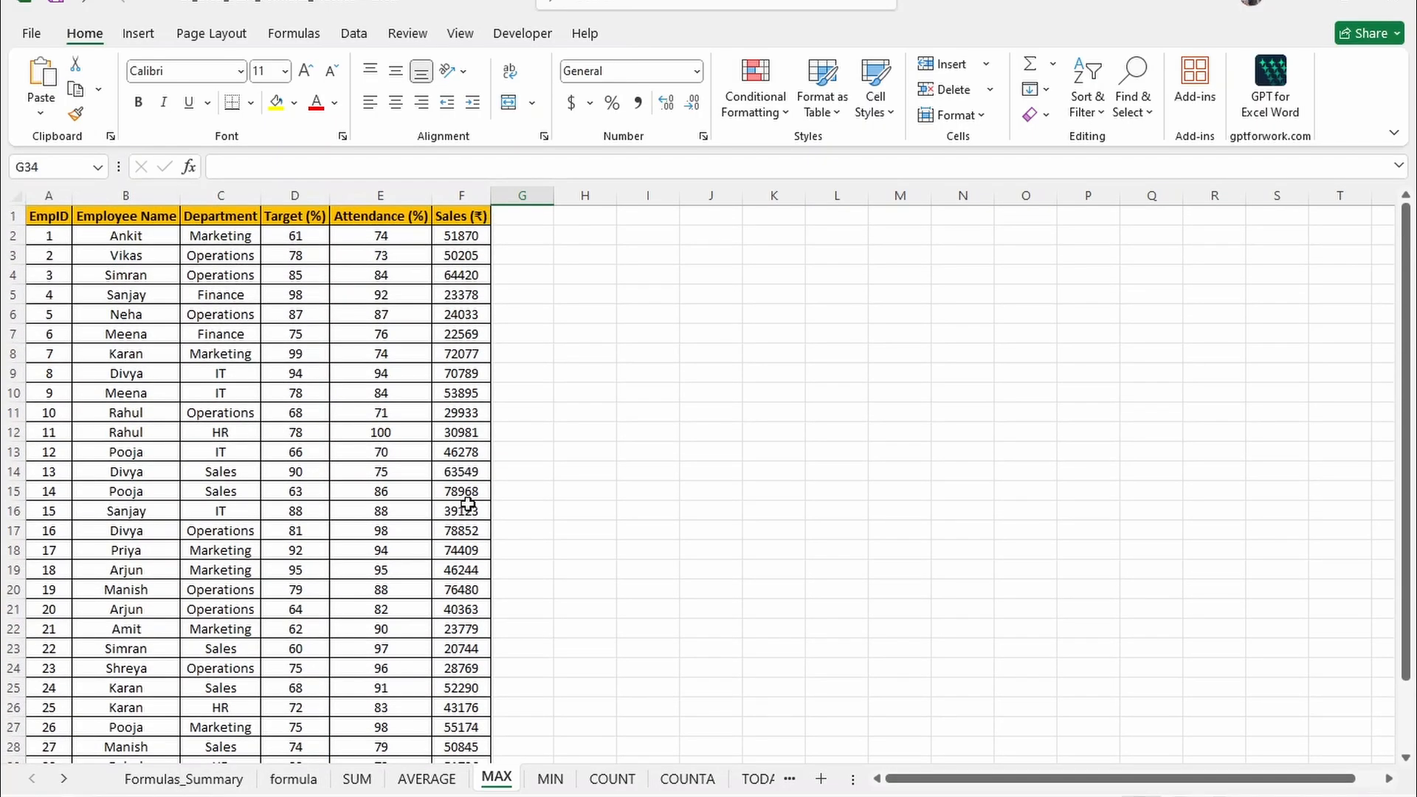
scroll(468, 504, down, 6)
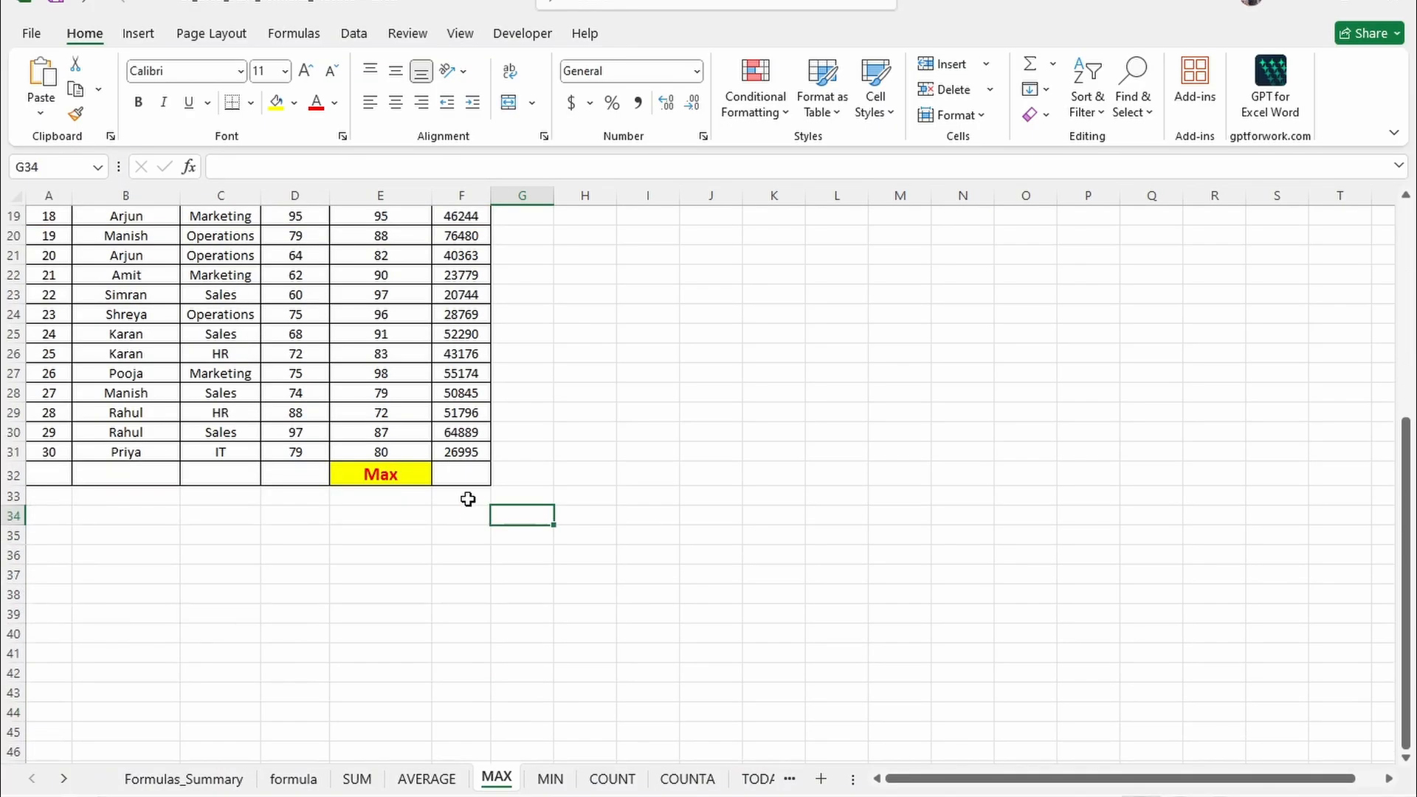
click(465, 477)
text(=)
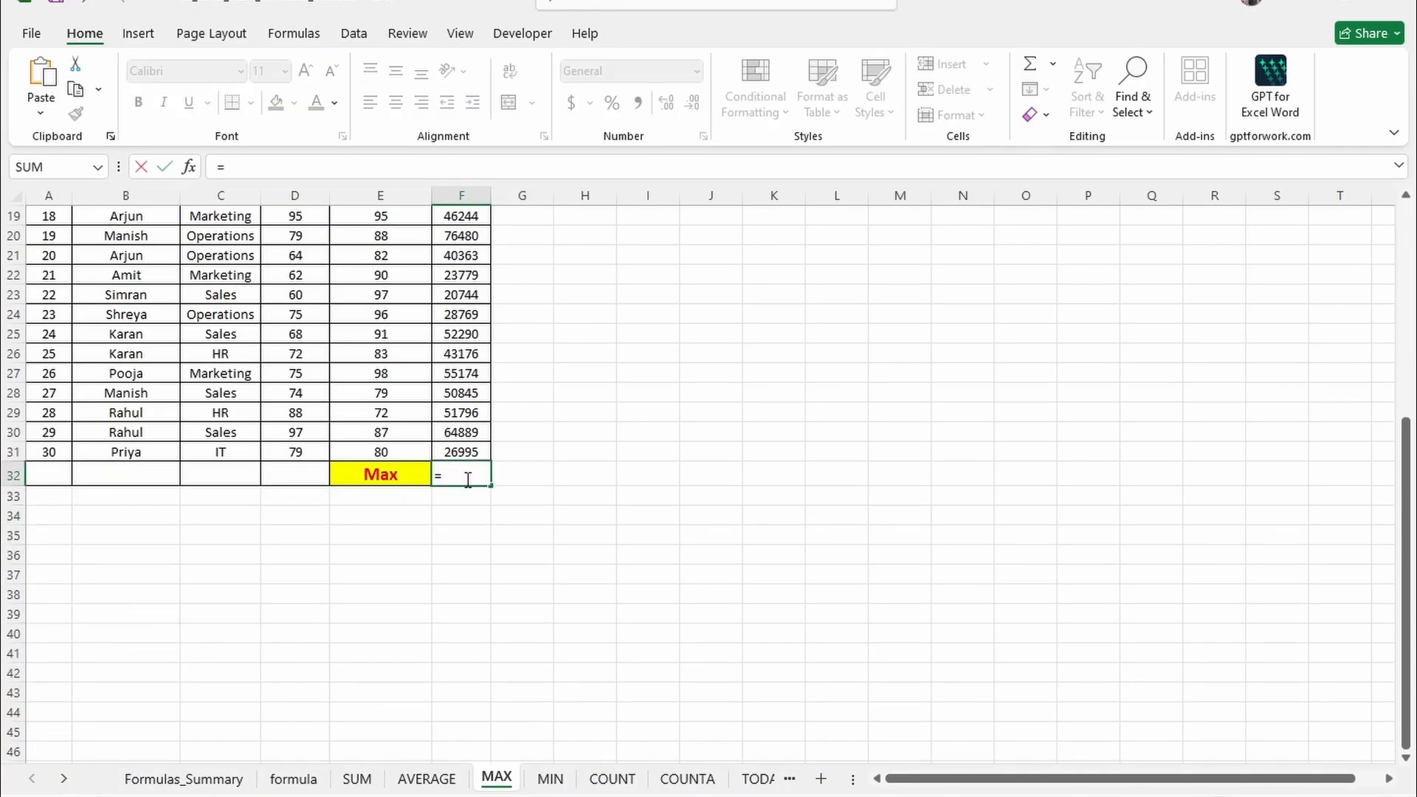
text(MAX()
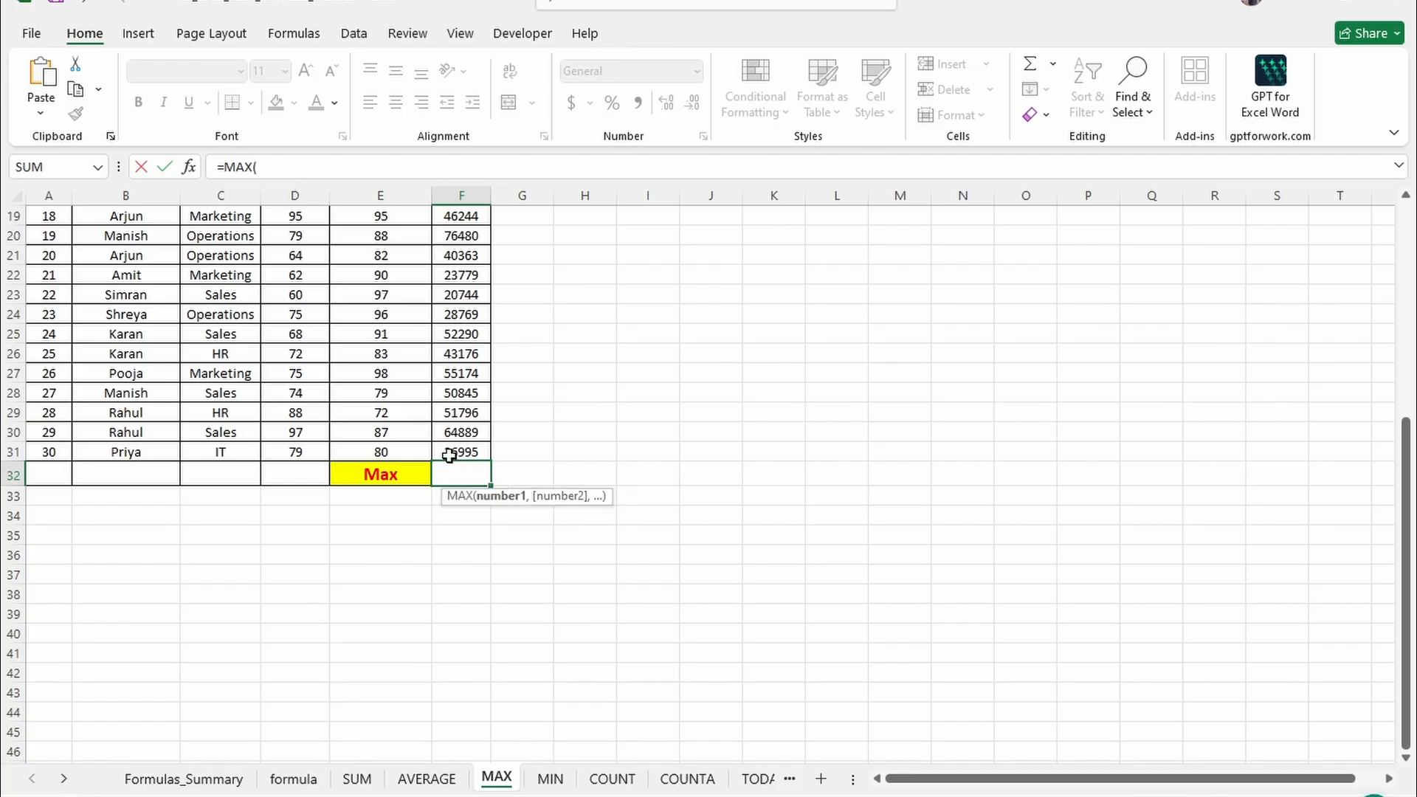
scroll(468, 474, up, 6)
drag(461, 233, 441, 709)
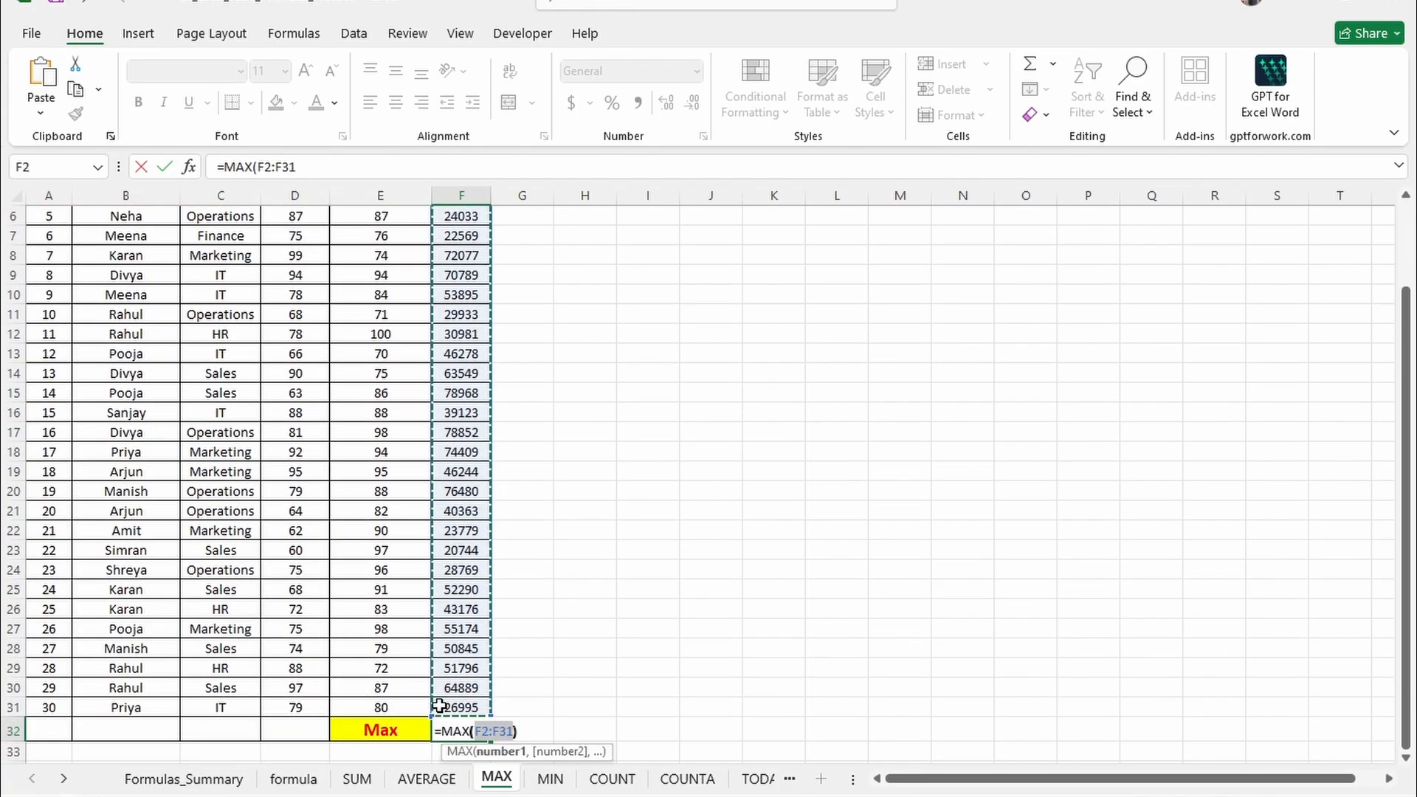
key(Return)
click(461, 727)
scroll(461, 723, down, 3)
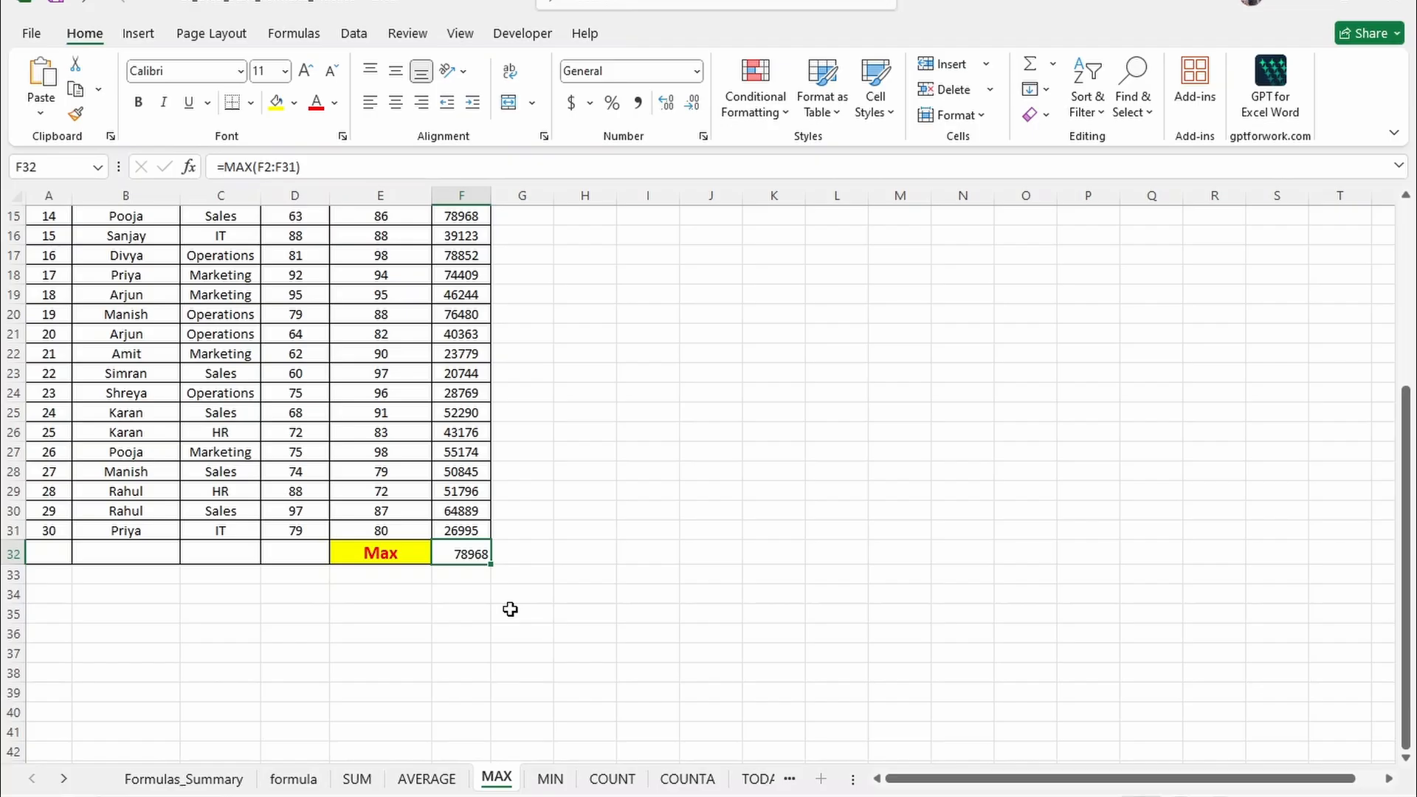
Step: On the MIN sheet, enter =MIN(F2:F31) in cell F32 and compare the result with the sales value in F23
click(555, 788)
click(471, 313)
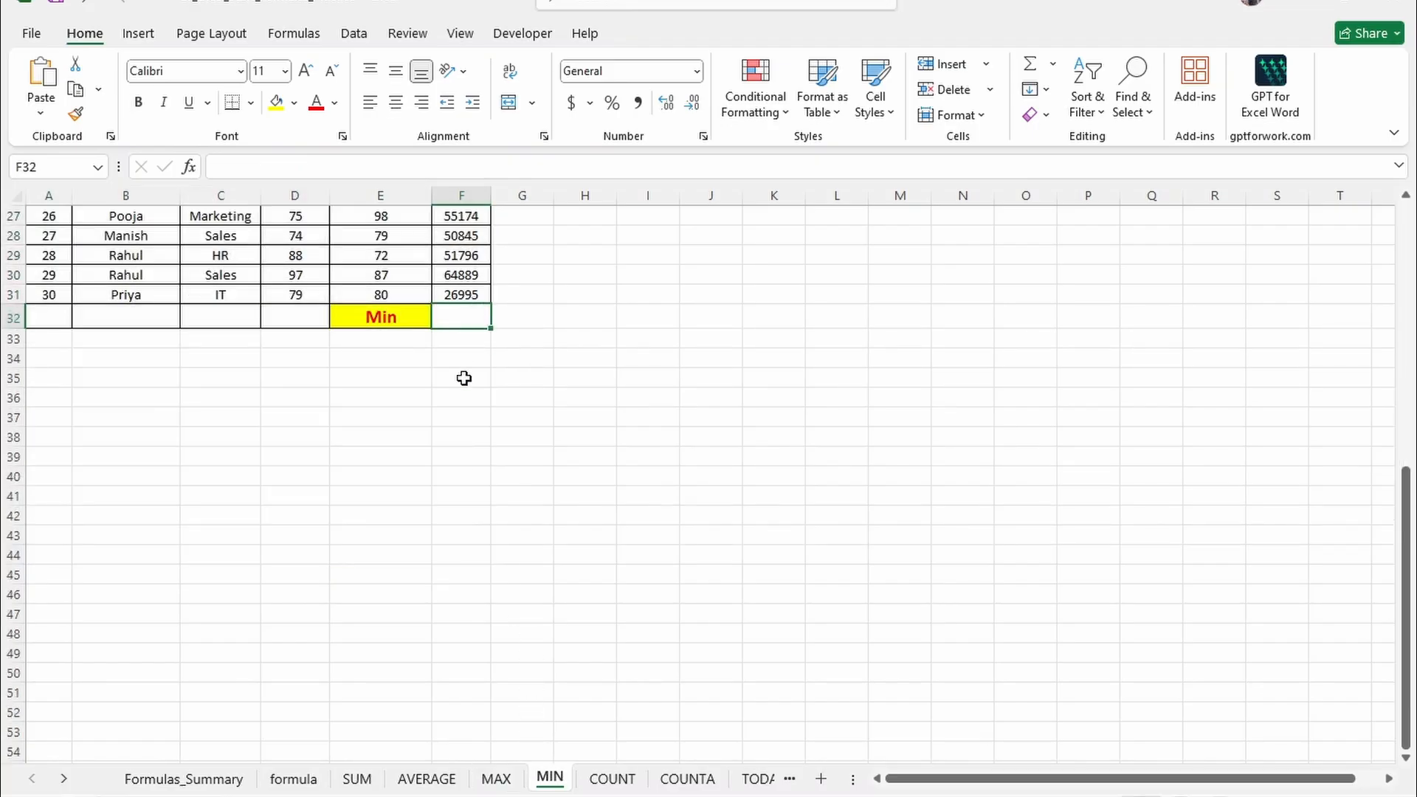
scroll(466, 378, up, 8)
scroll(466, 378, down, 6)
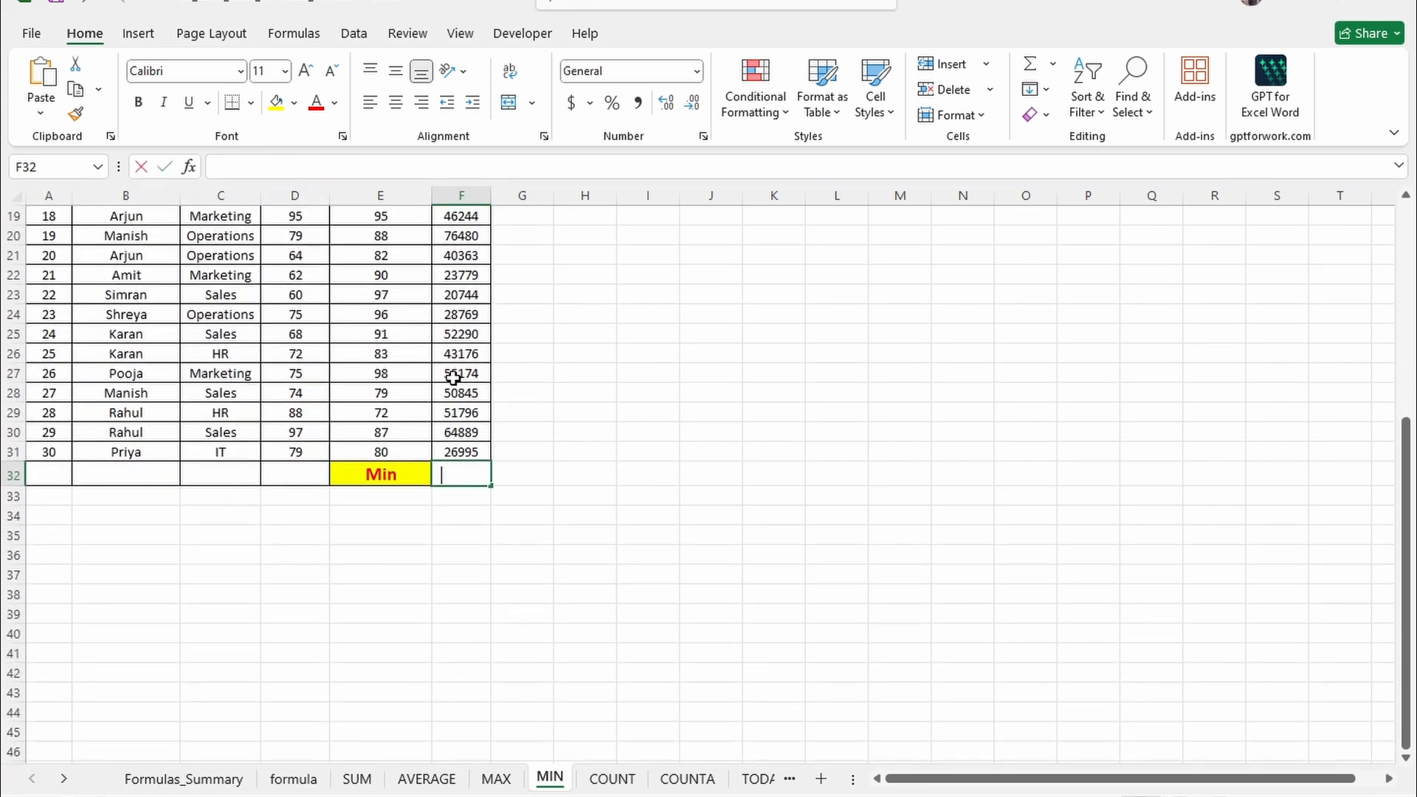
text(=MIN)
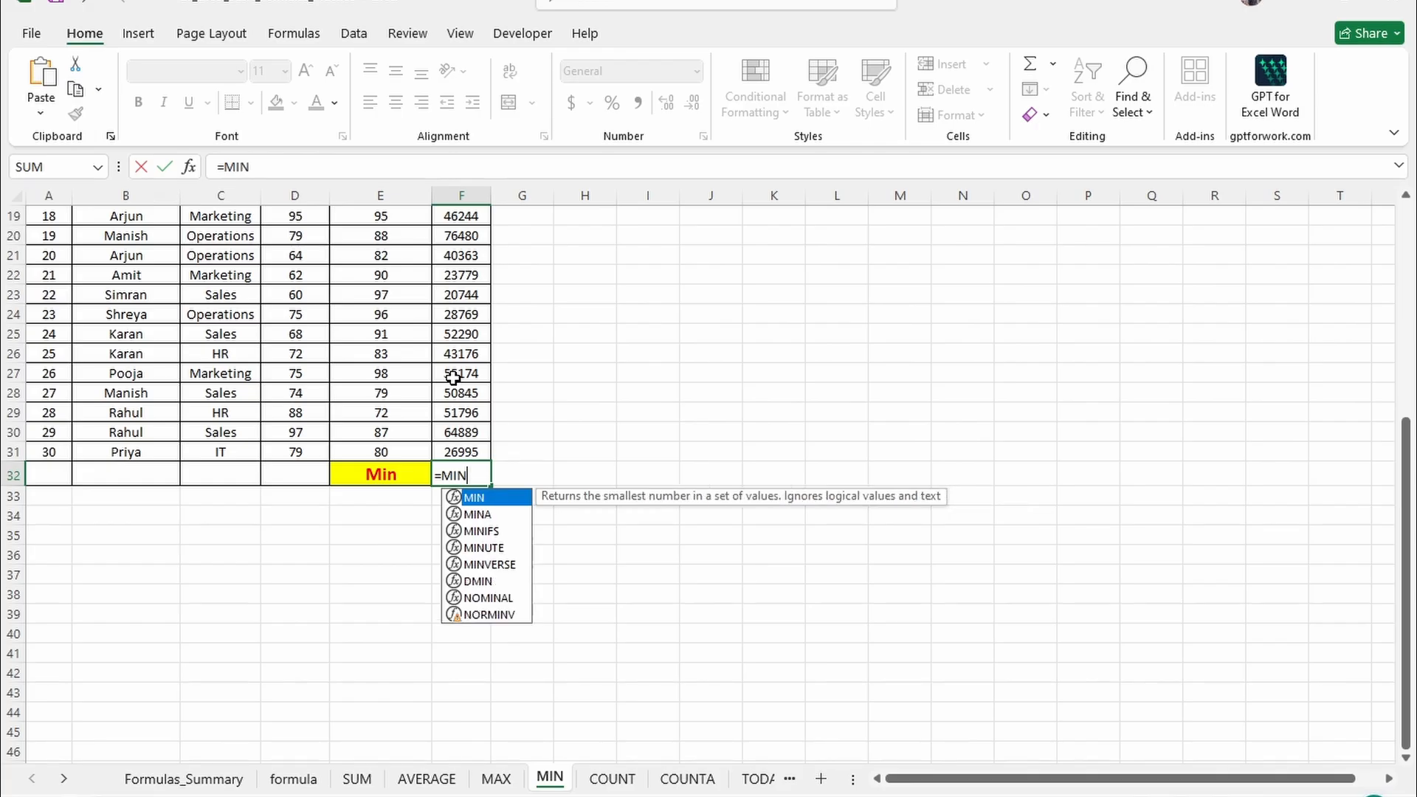
text(()
scroll(453, 378, up, 6)
drag(453, 235, 443, 707)
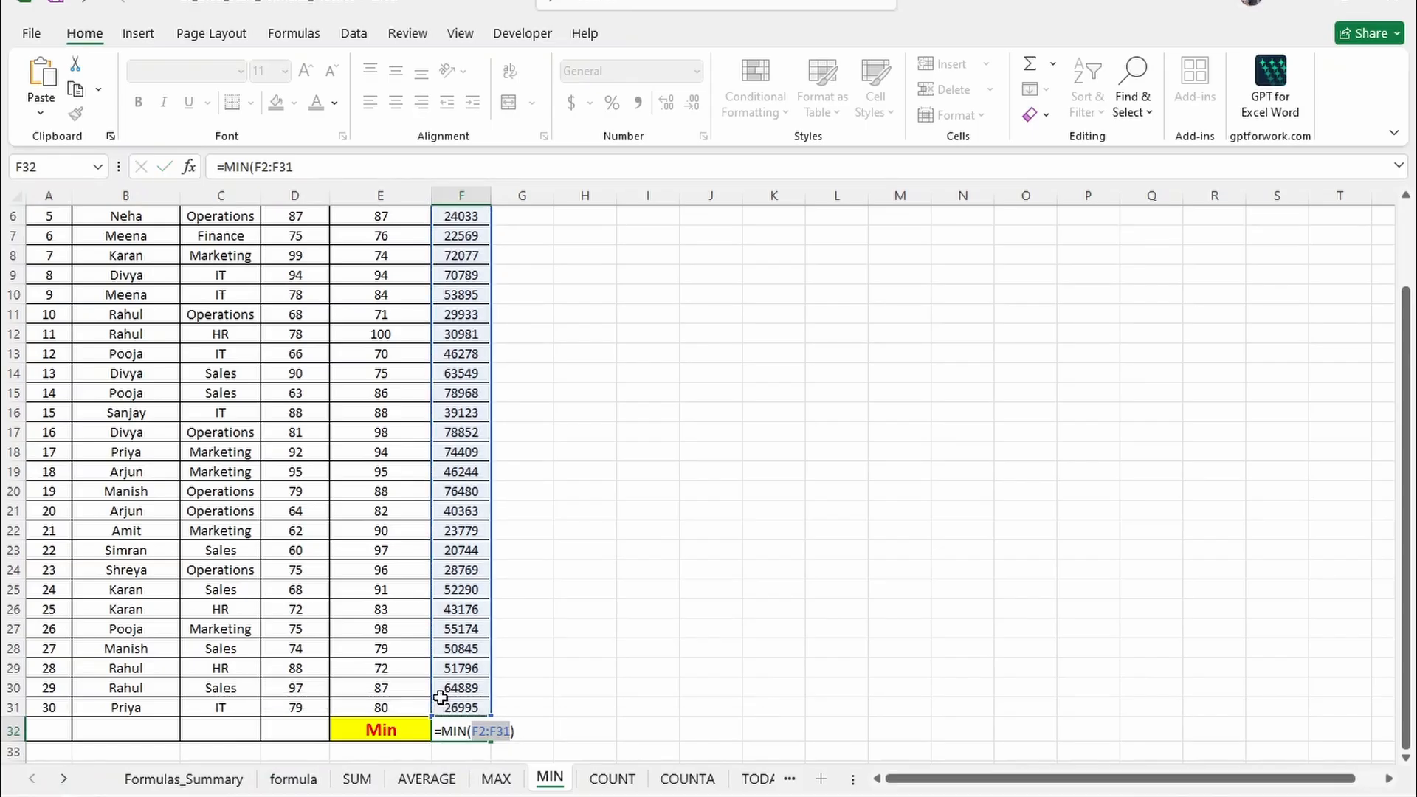
key(Return)
click(467, 731)
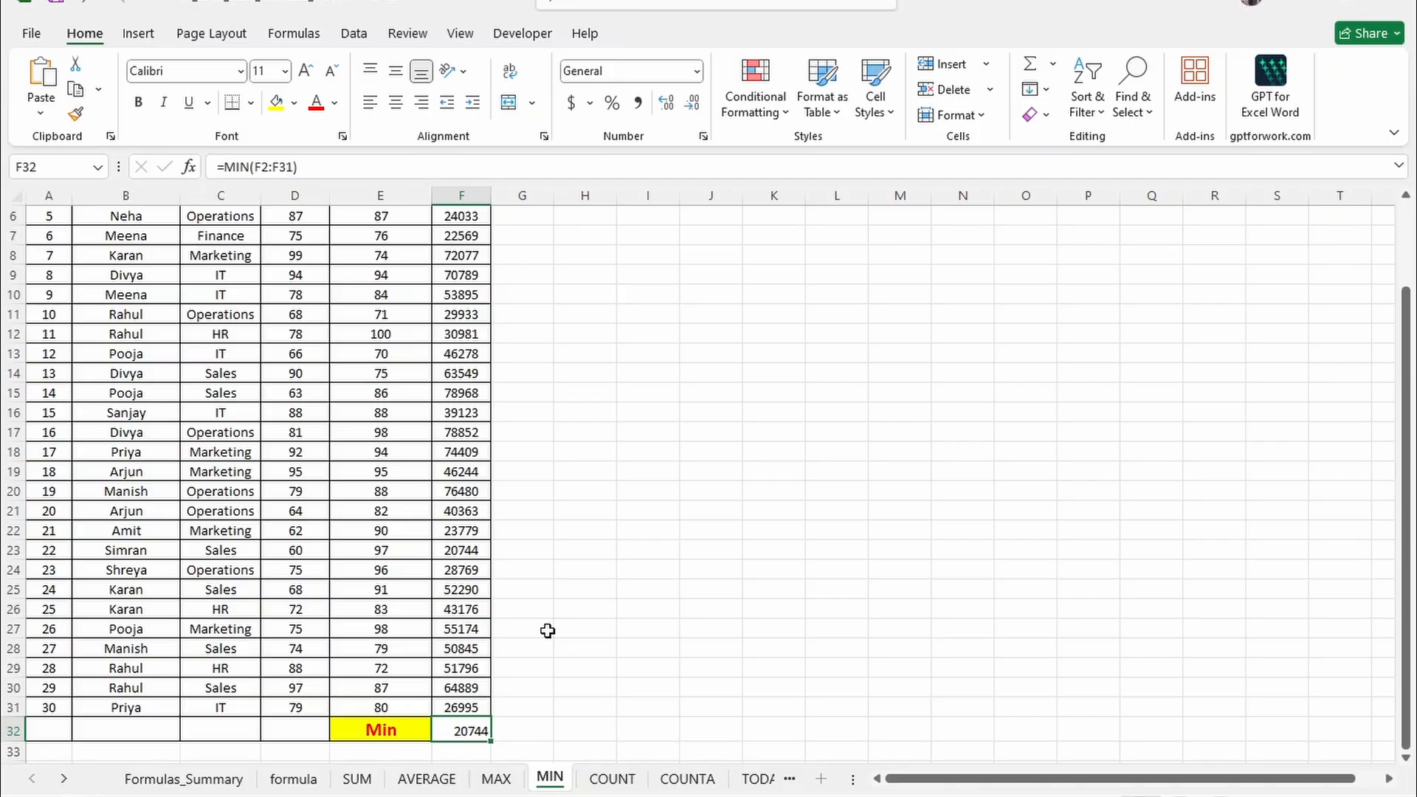
click(471, 548)
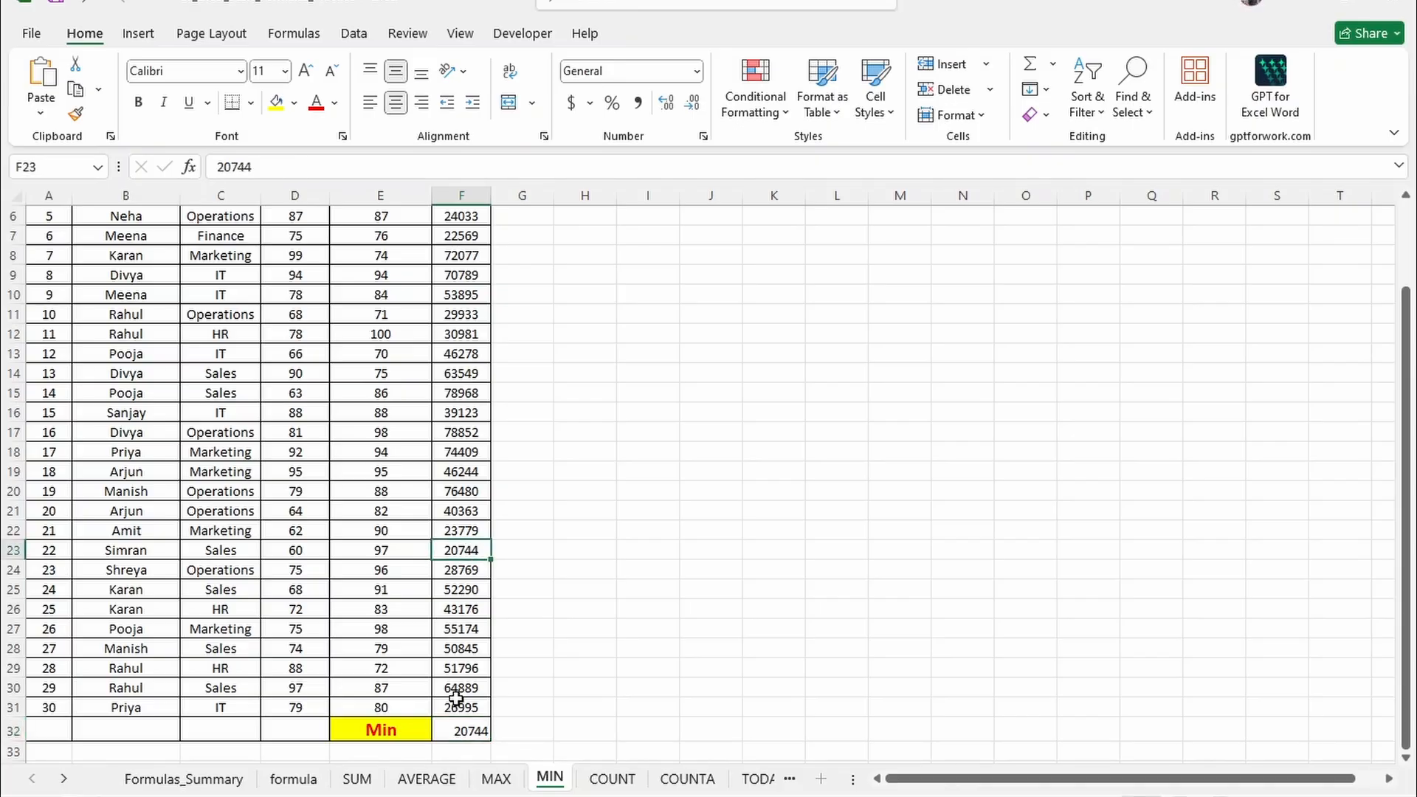
click(479, 729)
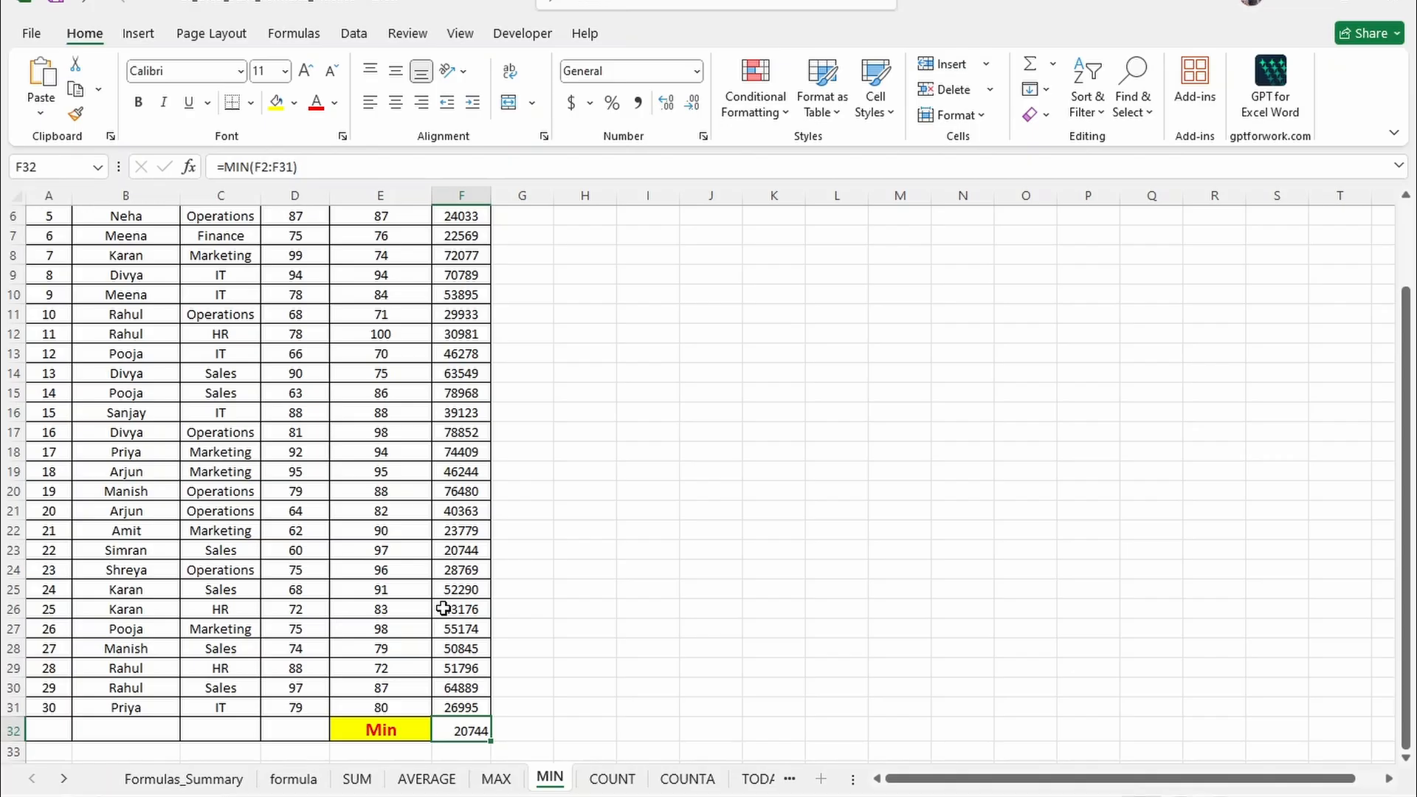
Step: On the COUNT sheet, enter =COUNT(F2:Q2) in cell R2 and fill it down to row 21
click(611, 777)
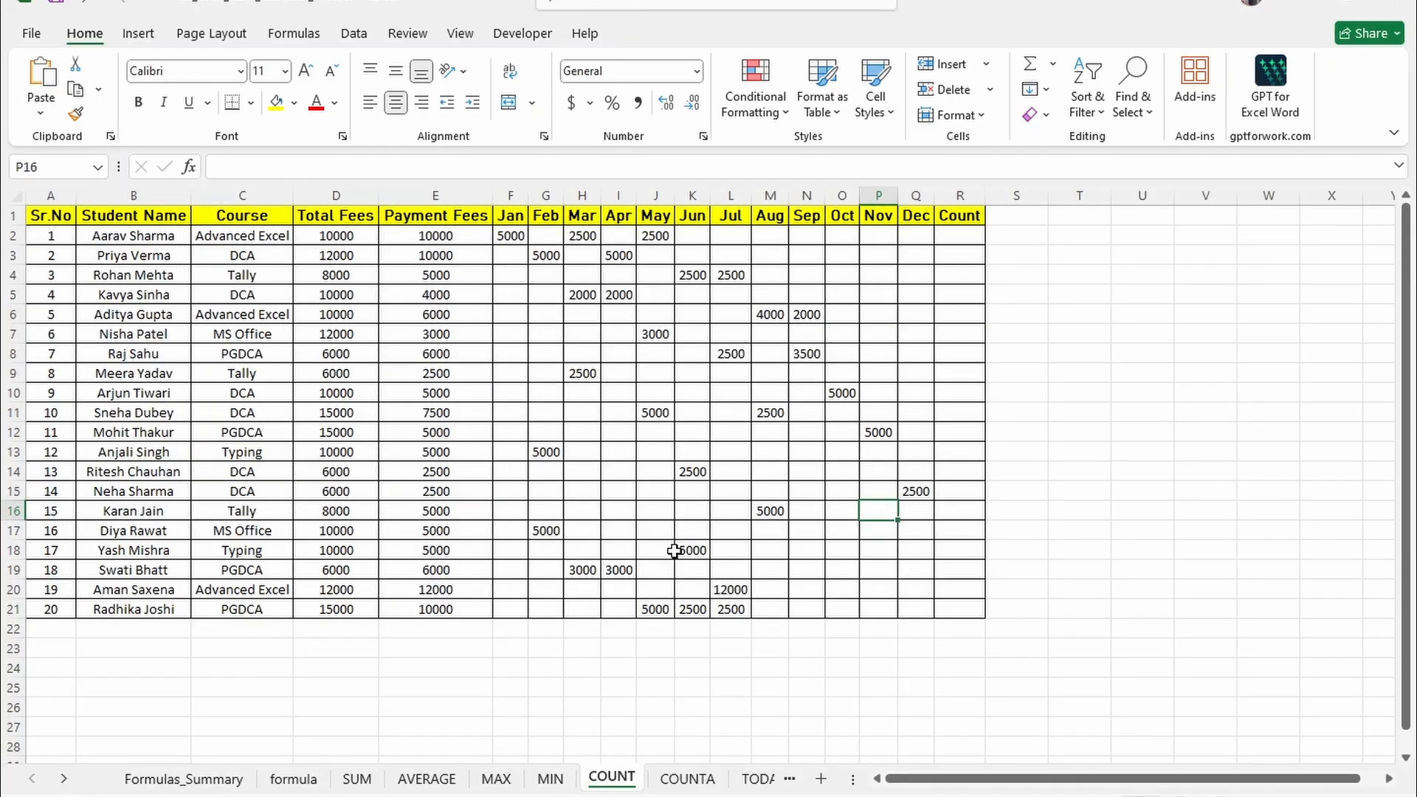
click(963, 236)
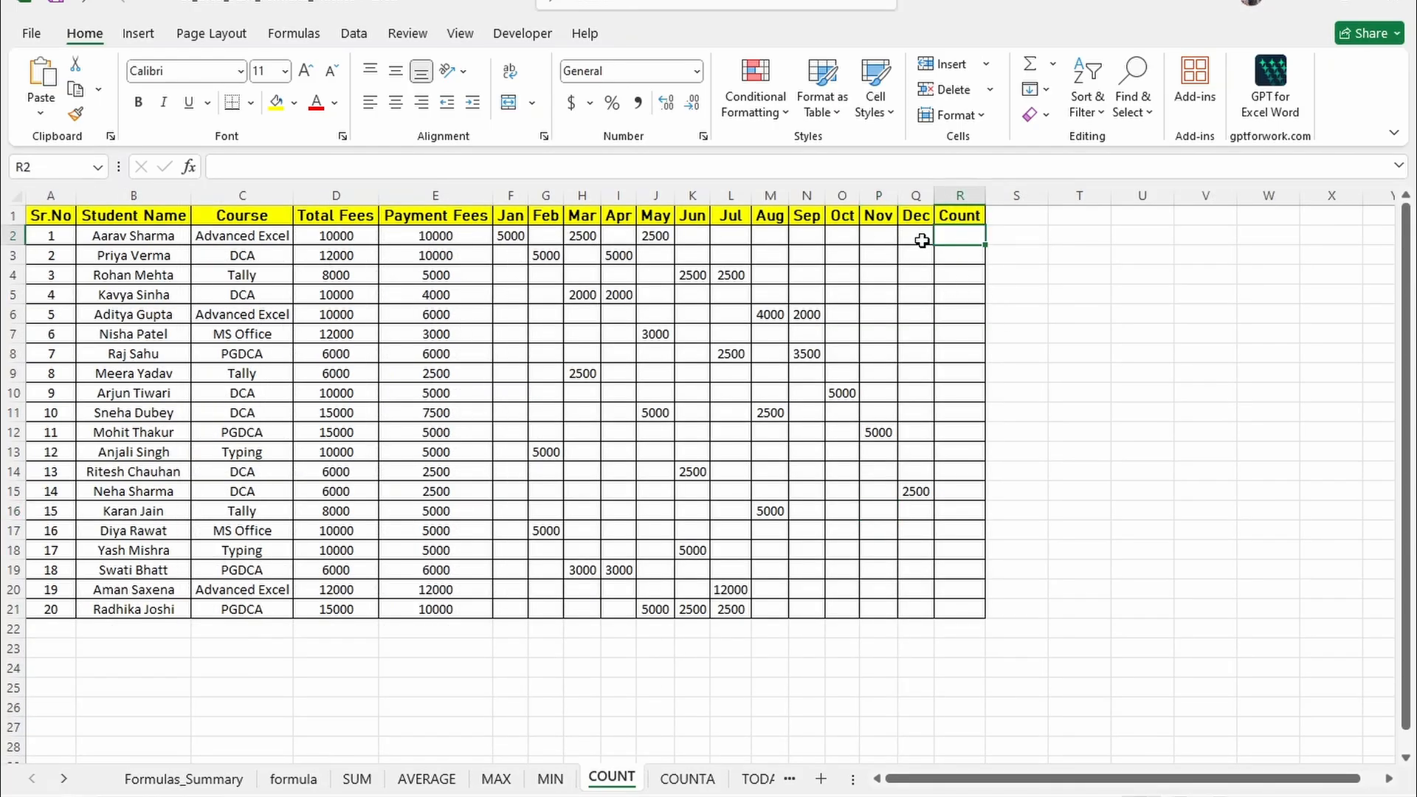
click(954, 268)
click(958, 239)
text(=COUNT)
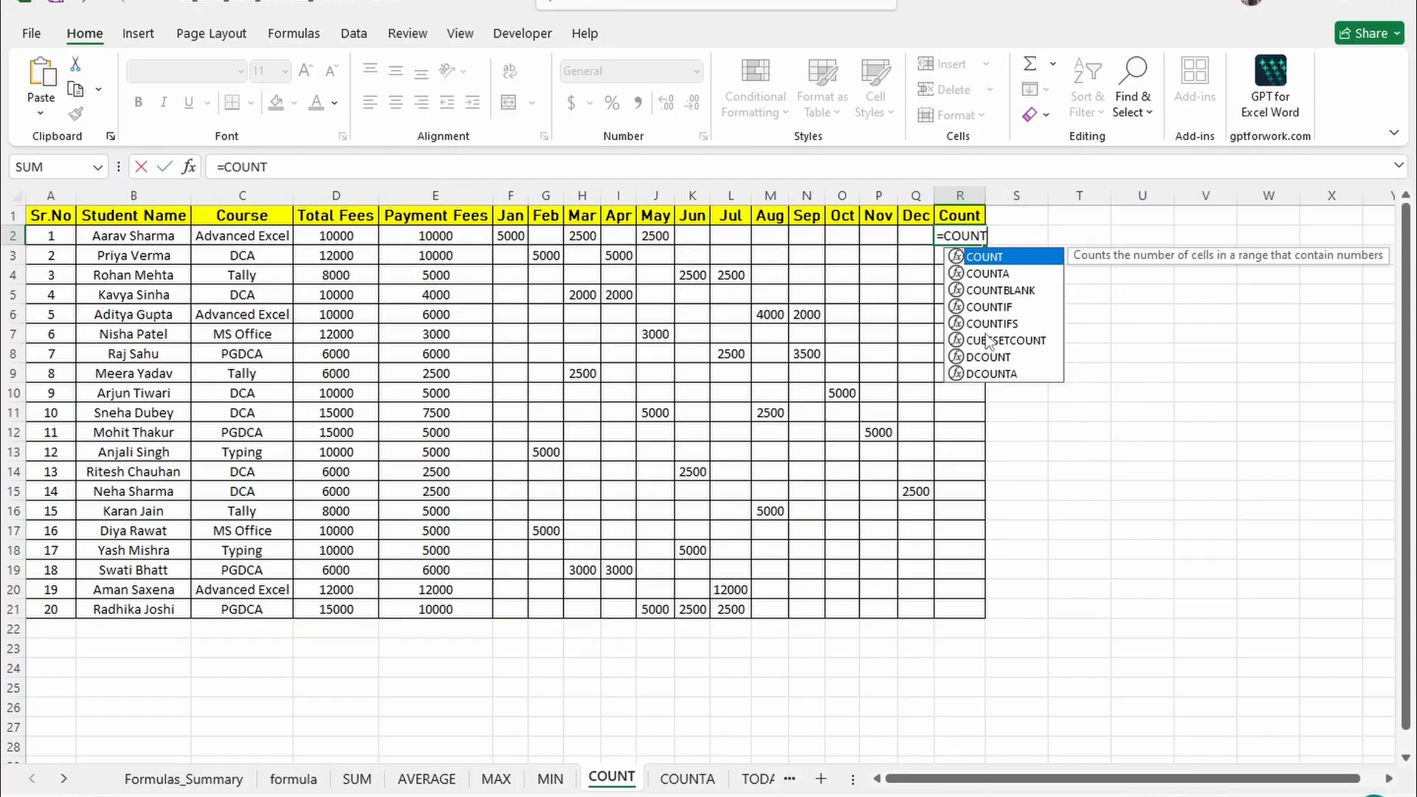
text(()
drag(511, 236, 915, 235)
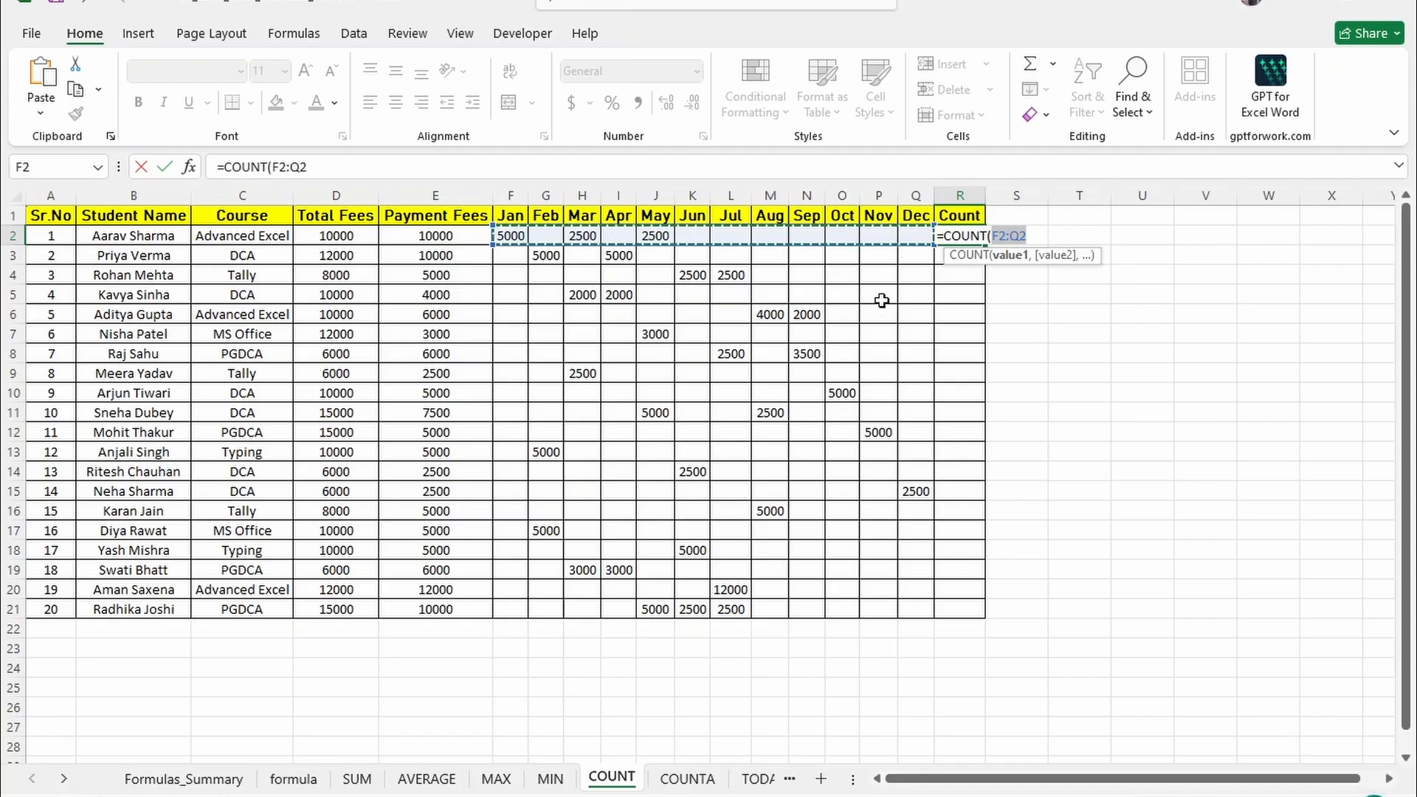
key(Return)
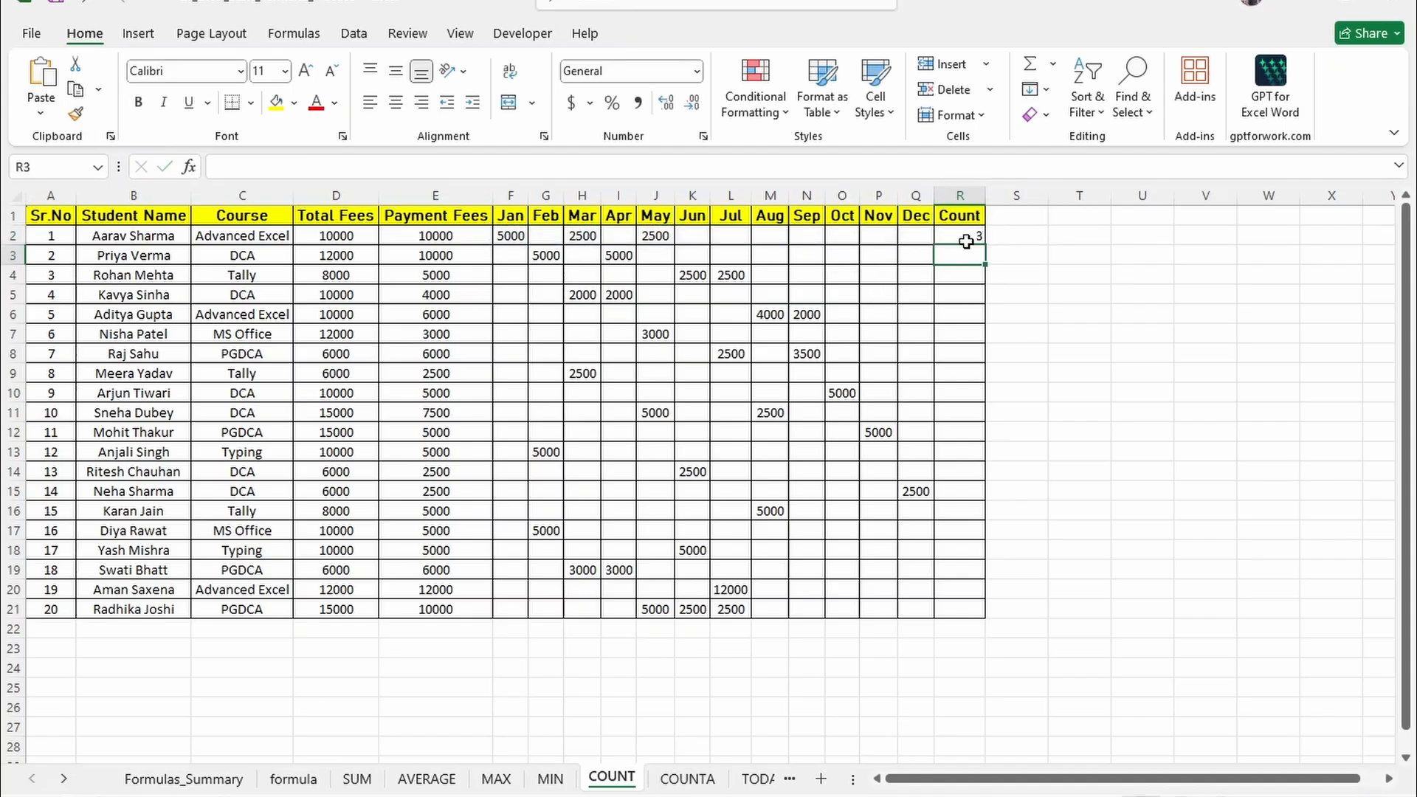
click(967, 236)
double_click(984, 245)
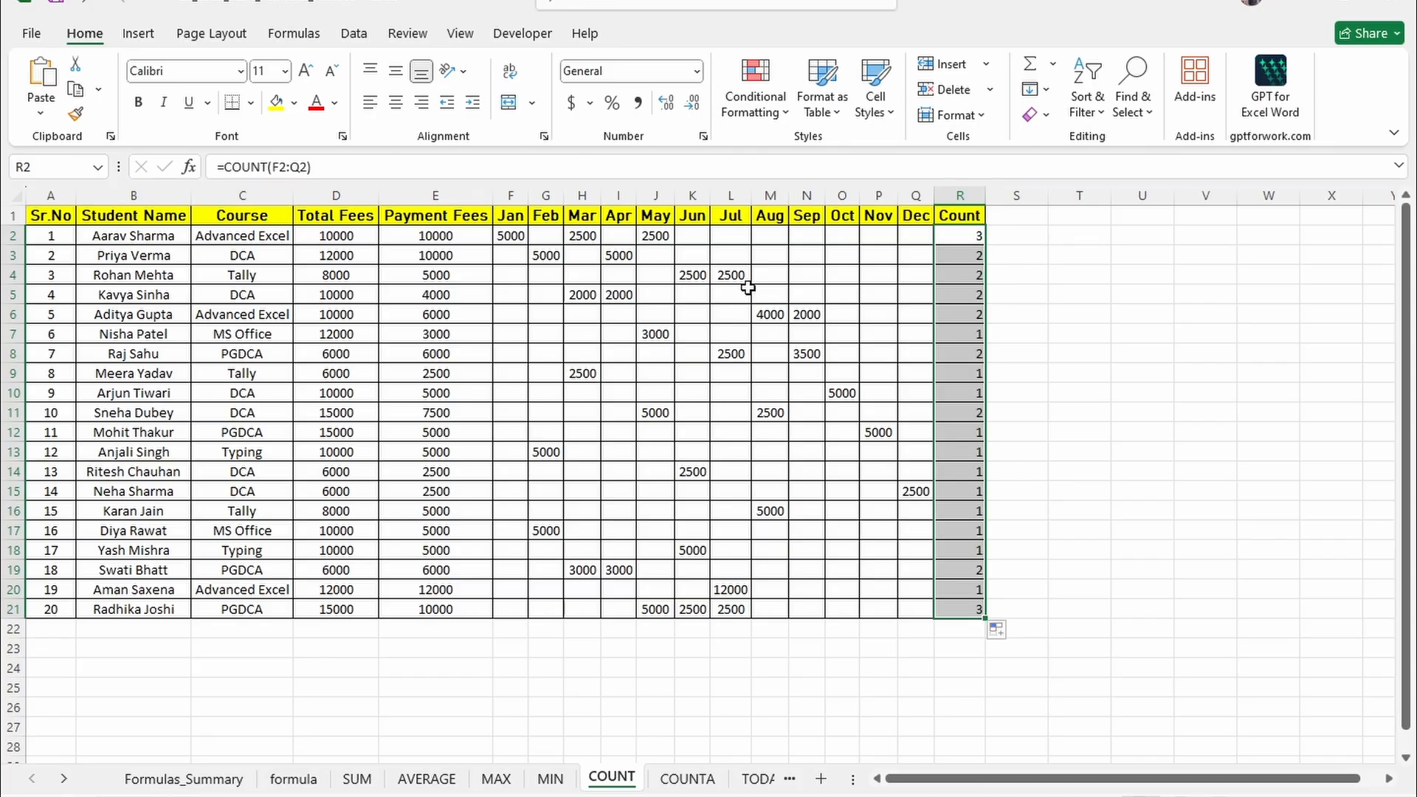
Step: Examine the payment counts in the Count column from R2 to R21
click(950, 238)
click(971, 257)
click(972, 276)
click(973, 375)
click(960, 448)
click(959, 575)
drag(963, 242, 962, 609)
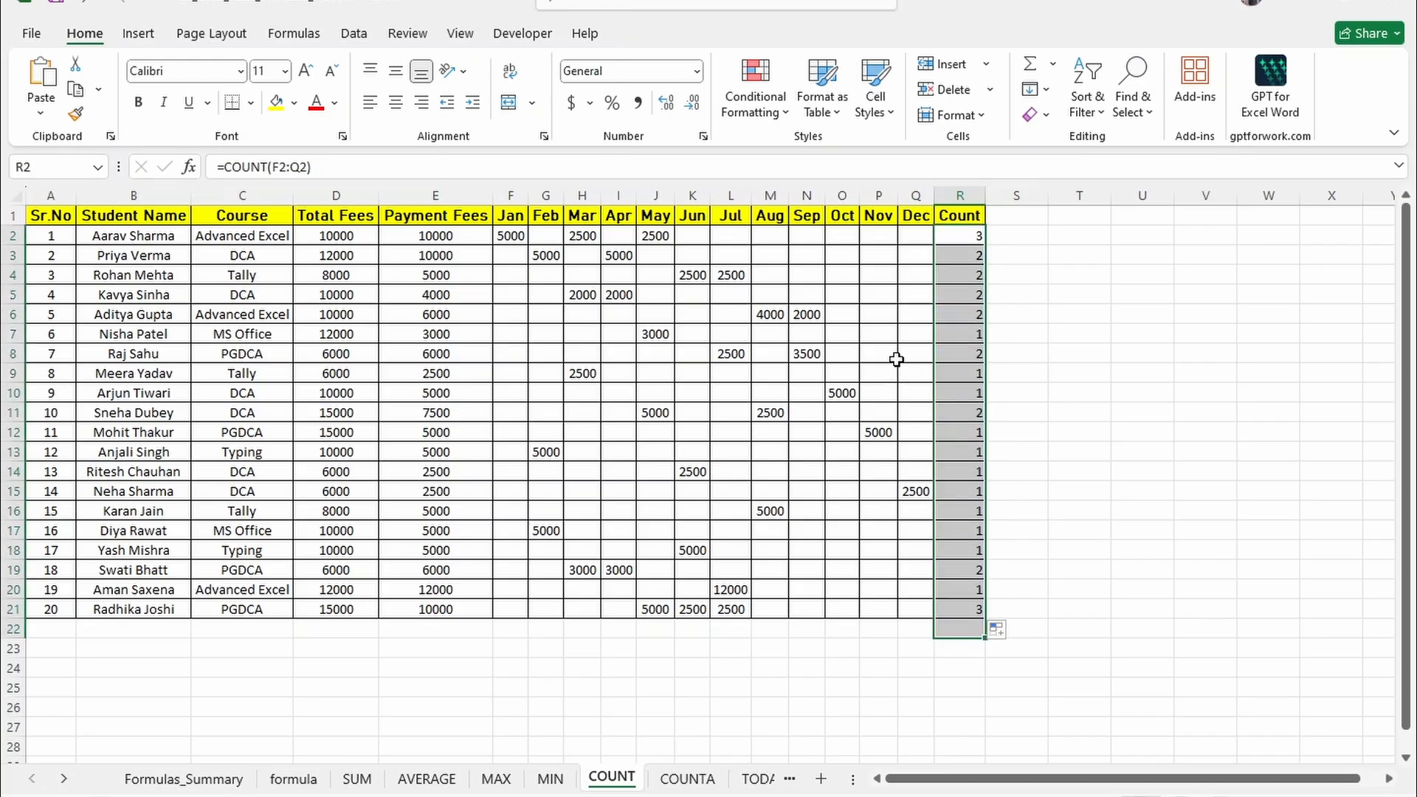
click(894, 358)
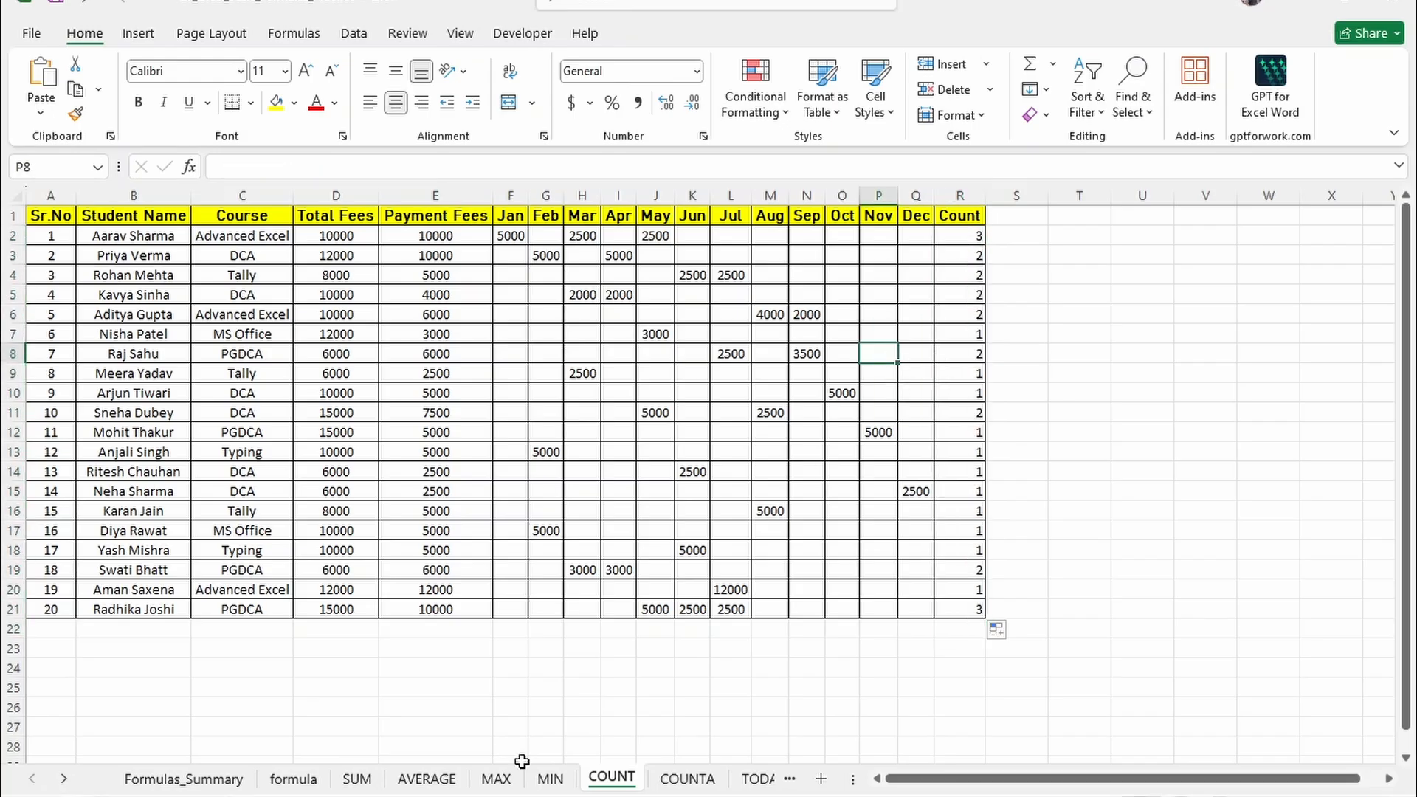
Step: Open the COUNTA sheet and clear the BONUS cells G6, G7, G9, G15, G18, G24 and G28
click(688, 779)
click(626, 237)
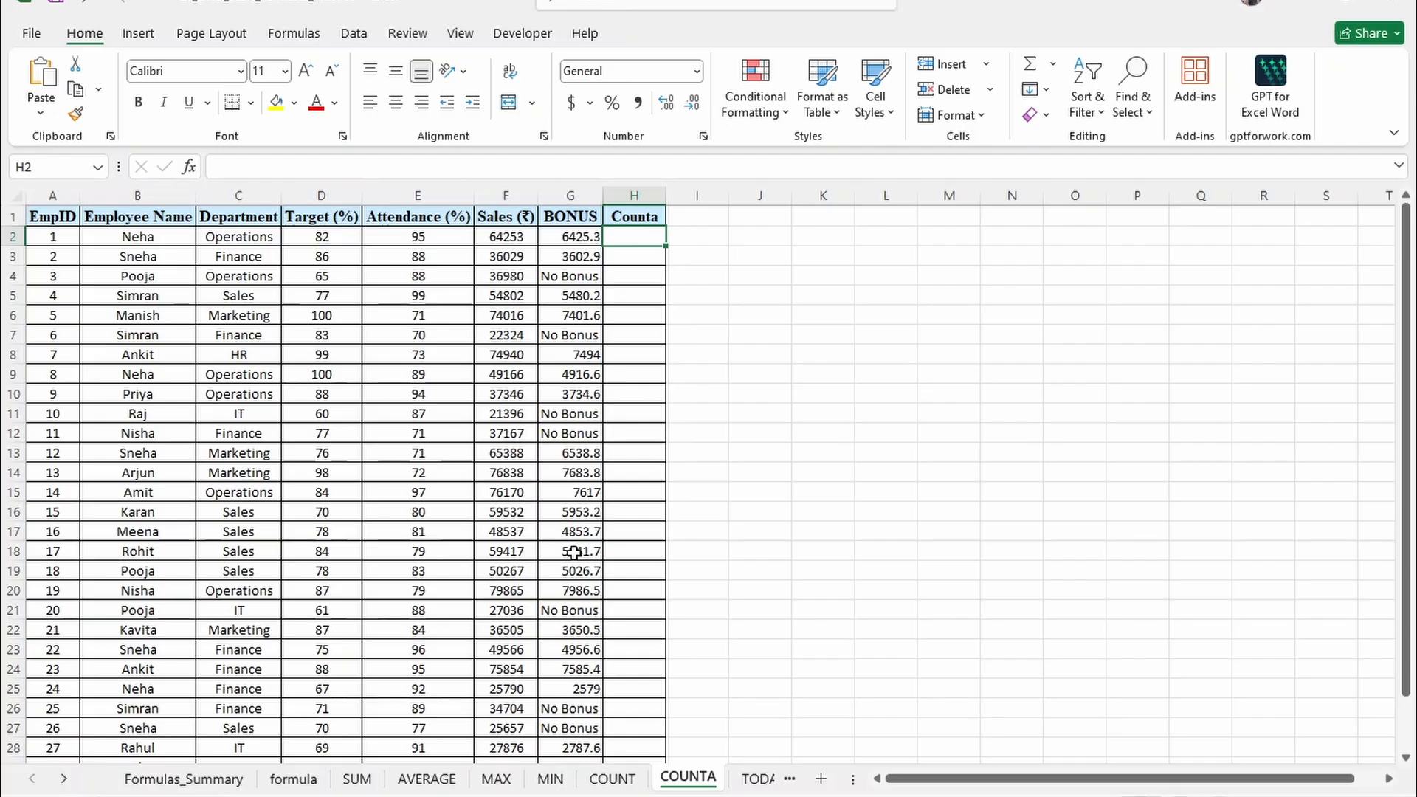
click(578, 552)
key(Delete)
click(570, 668)
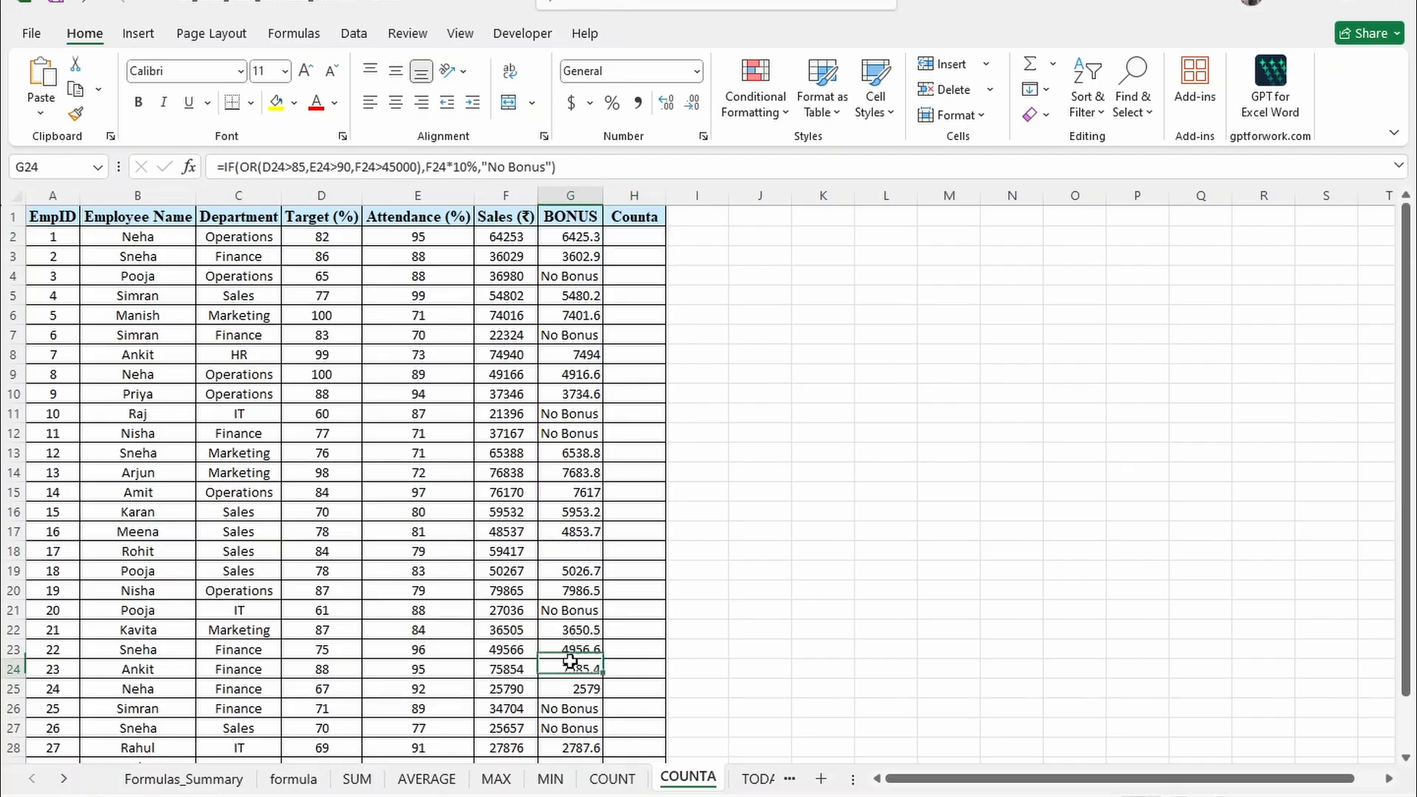
key(Delete)
scroll(561, 628, down, 6)
click(573, 392)
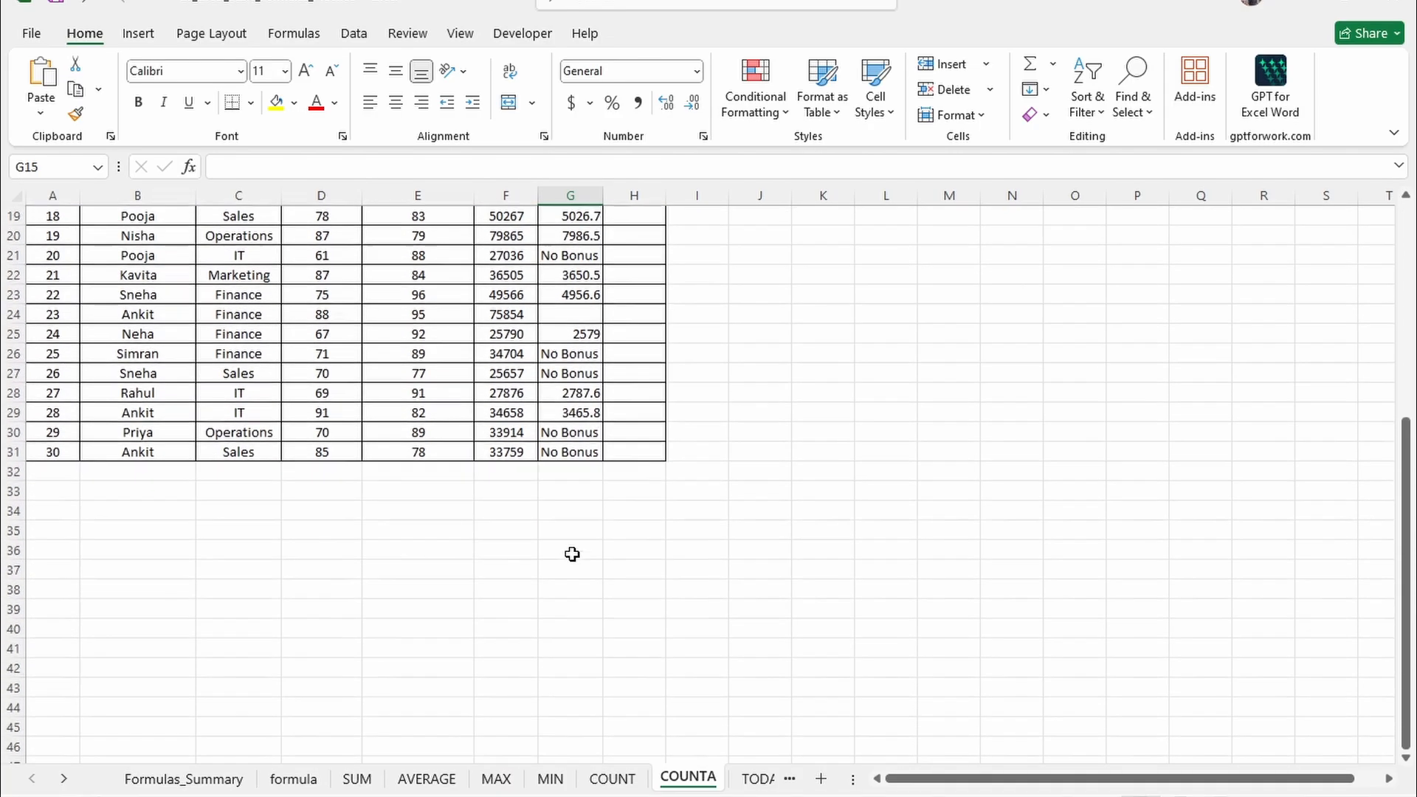
key(Delete)
scroll(567, 428, up, 6)
click(572, 373)
key(Delete)
click(564, 317)
key(Delete)
click(575, 335)
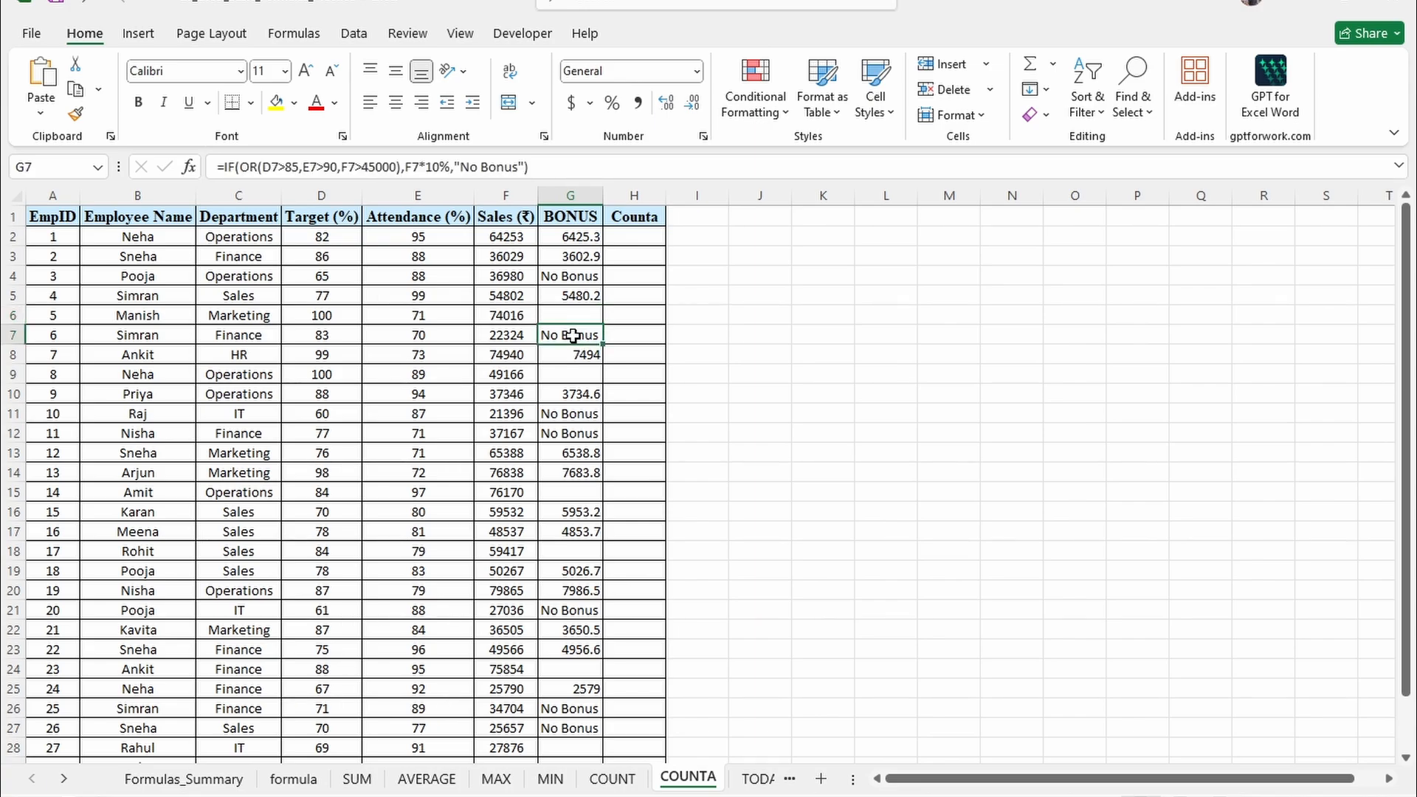
key(Delete)
Step: Enter =COUNTA(G2:G31) in cell H2 to count the filled BONUS cells
click(659, 332)
click(635, 236)
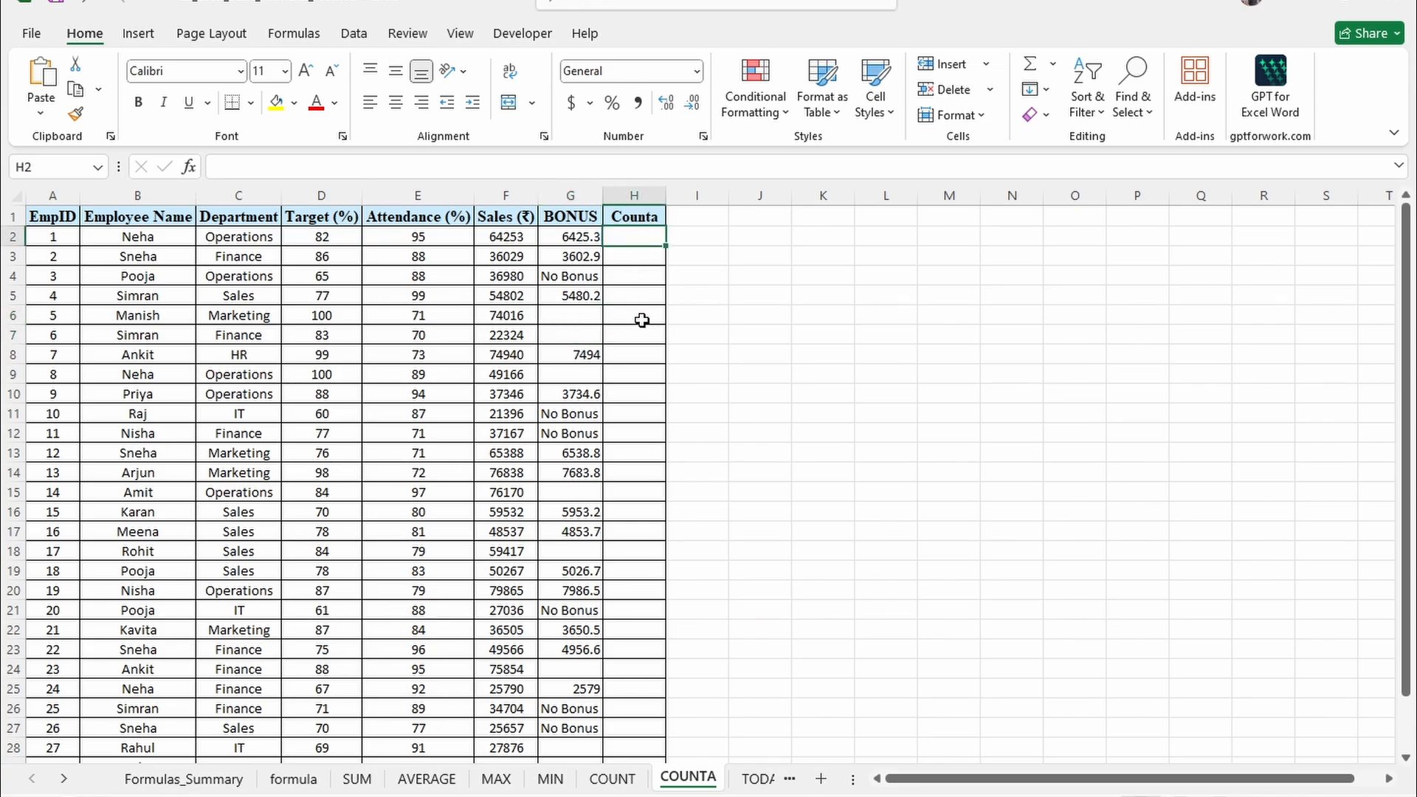
text(=COUNT)
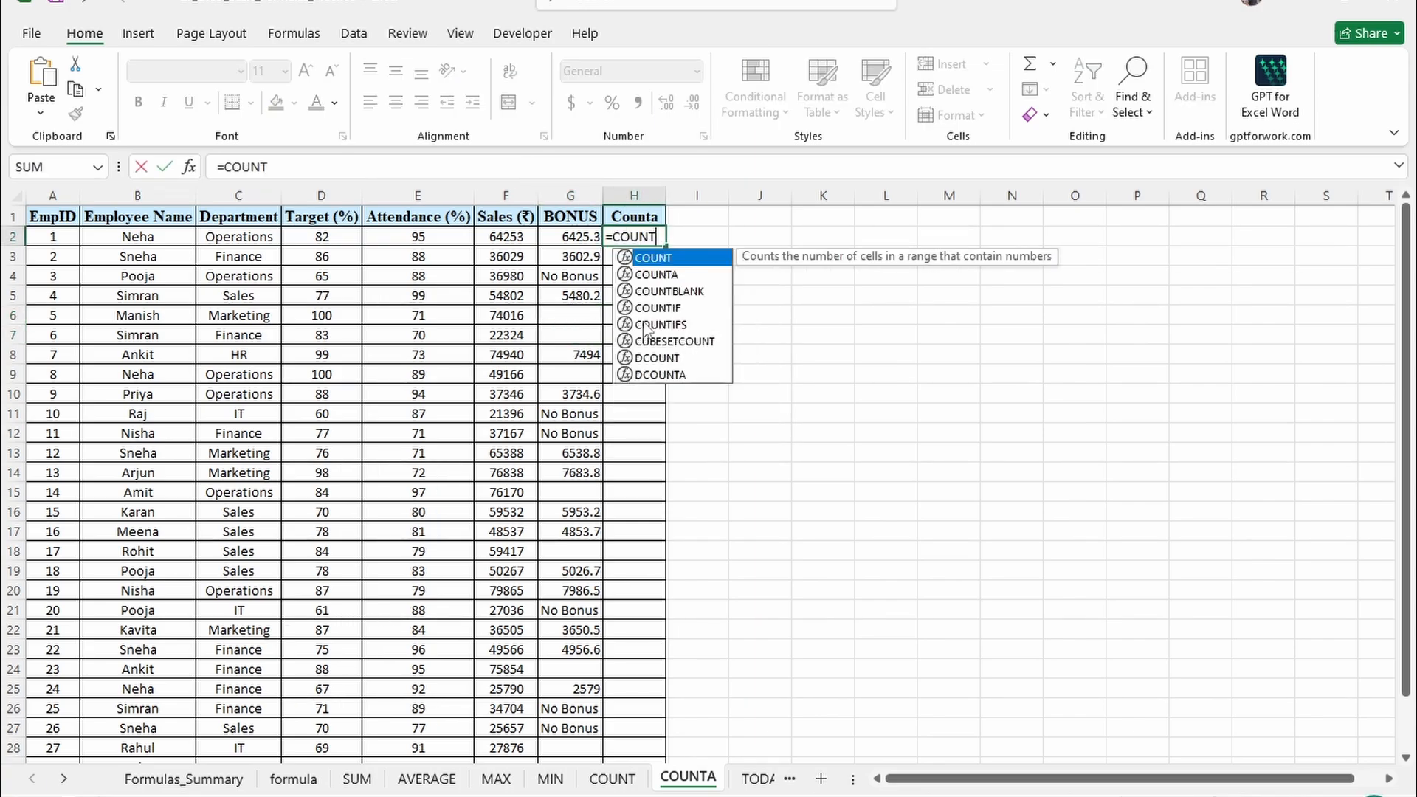
text(A()
click(583, 234)
key(shift+Down)
key(shift+Down)
key(shift+Down)
key(shift+Down)
key(shift+Down)
key(shift+Down)
key(shift+Down)
key(shift+Down)
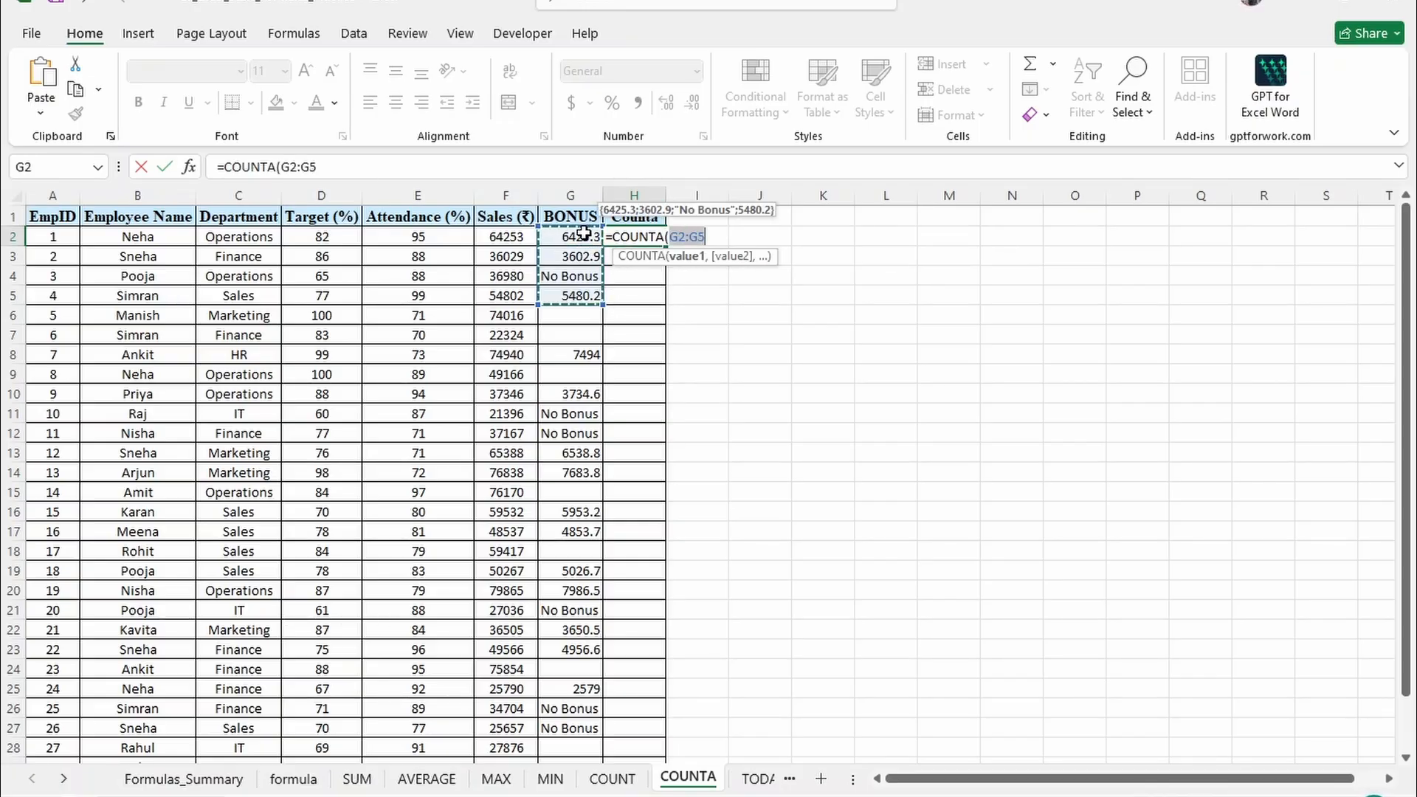
key(shift+Down)
key(shift+Down)
key(shift+Down)
key(shift+Down)
key(shift+Down)
key(shift+Down)
key(shift+Down)
key(shift+Down)
key(shift+Down)
key(shift+Down)
key(shift+Down)
key(shift+Down)
key(shift+Down)
key(shift+Down)
key(shift+Down)
key(shift+Down)
key(shift+Down)
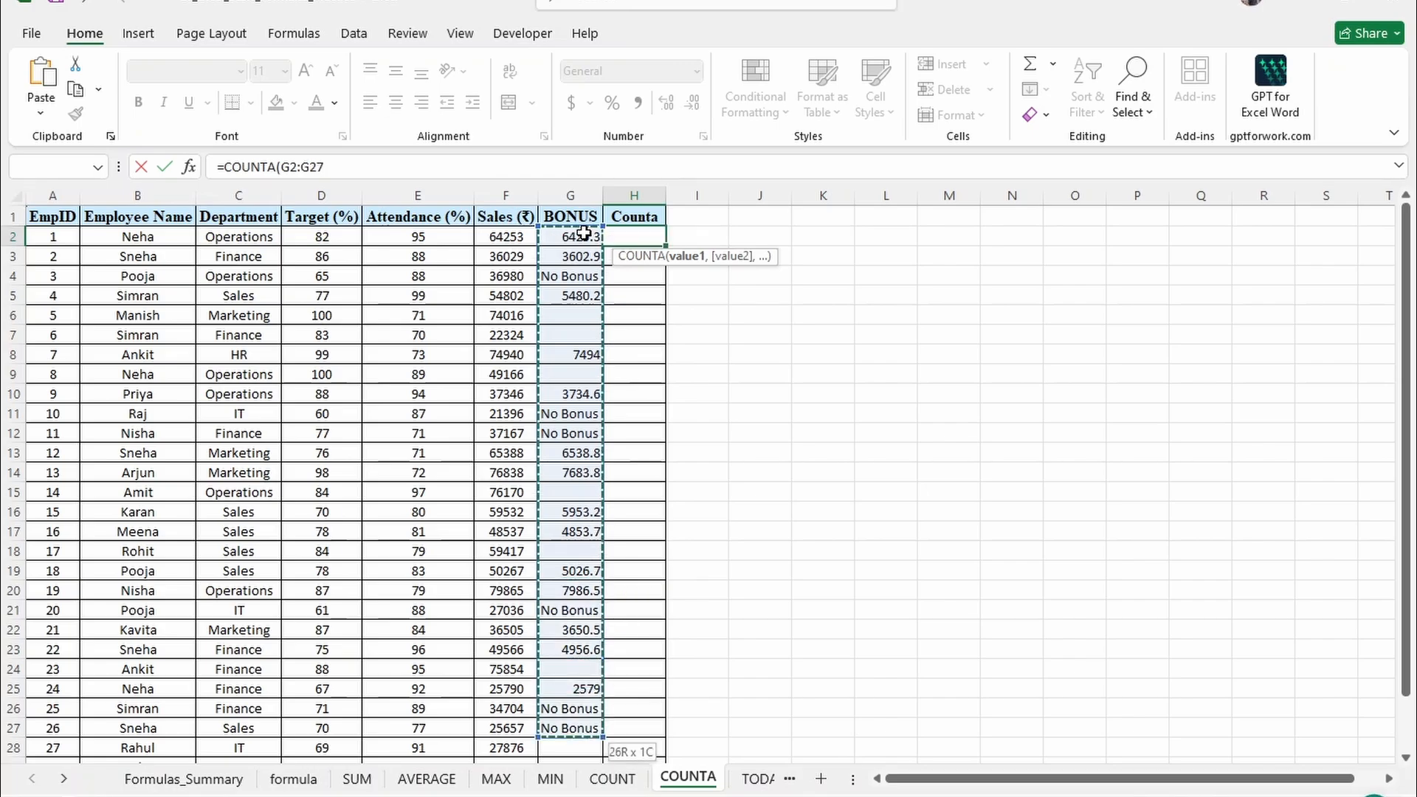
key(ctrl+shift+Down)
key(ctrl+shift+Up)
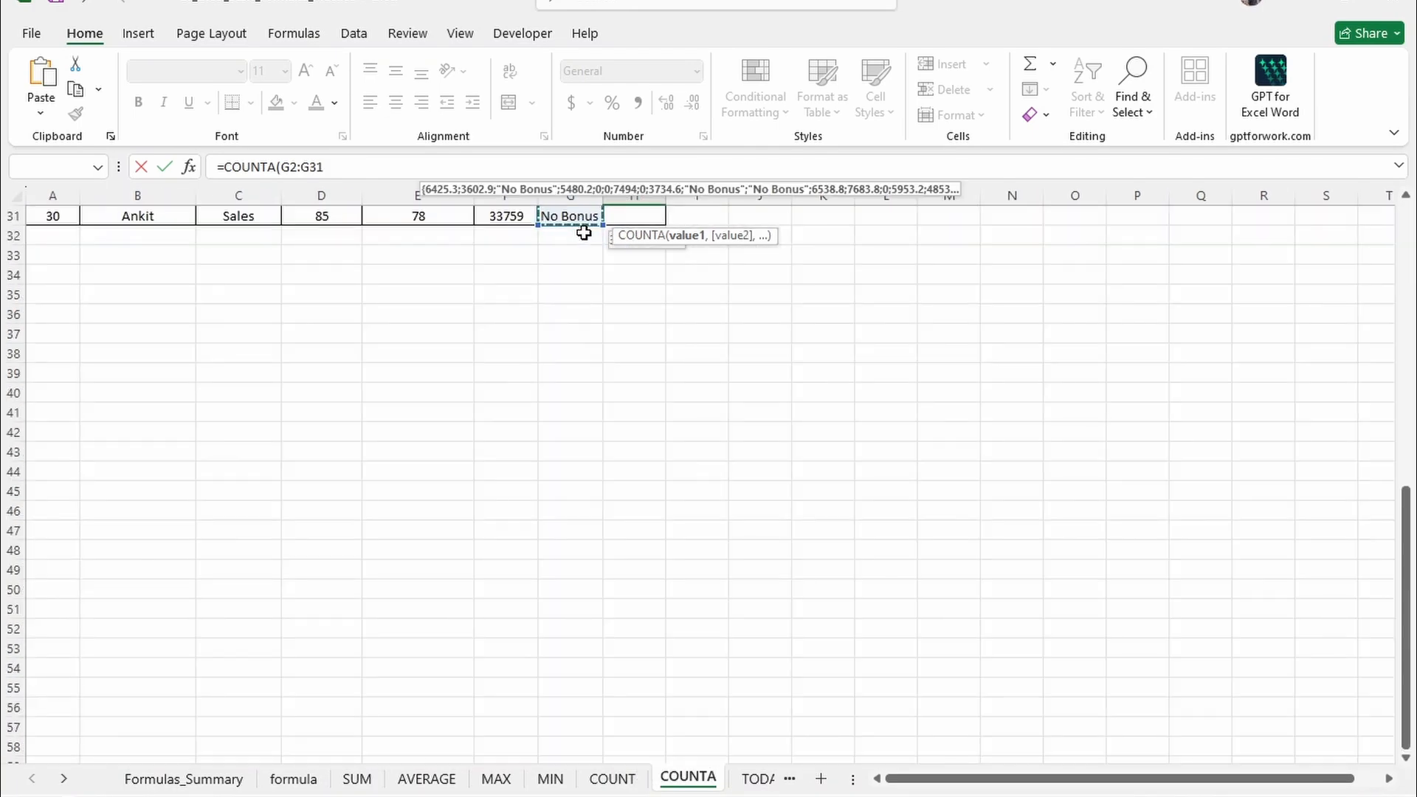
key(Return)
scroll(784, 343, up, 5)
click(647, 236)
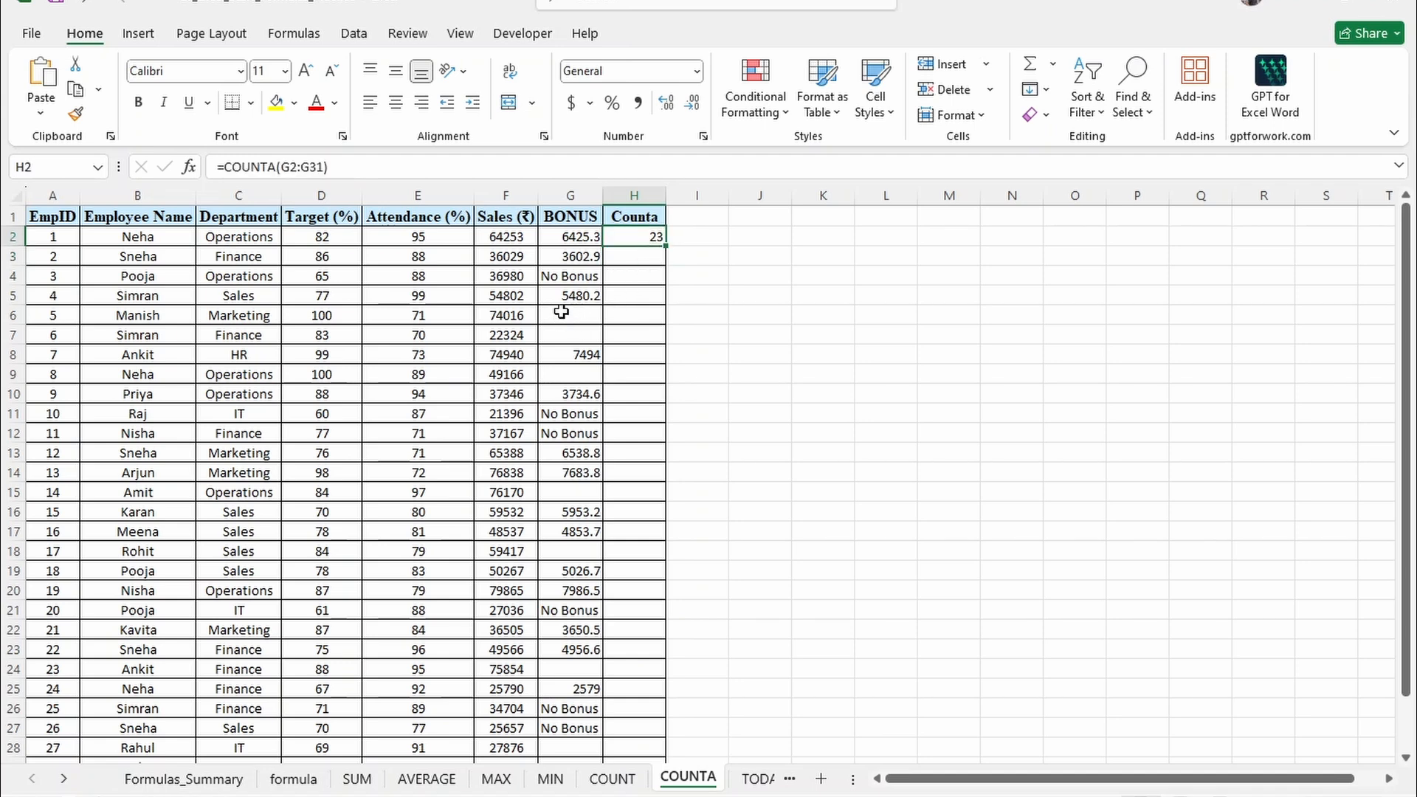
Step: Enter NO Bonus in G6 and 561 in G7 to test how COUNTA treats text and numbers
double_click(563, 314)
text(No Bonus)
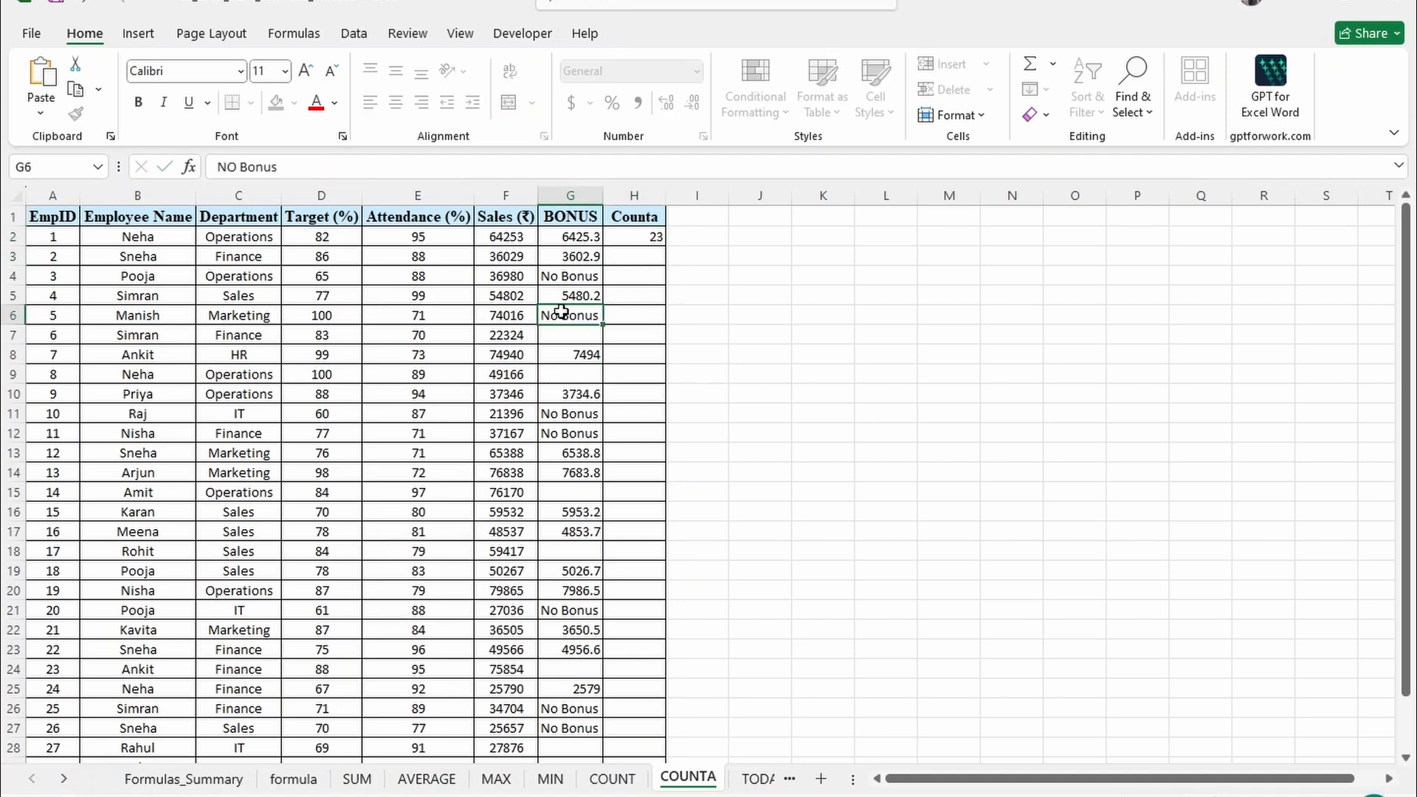
key(Return)
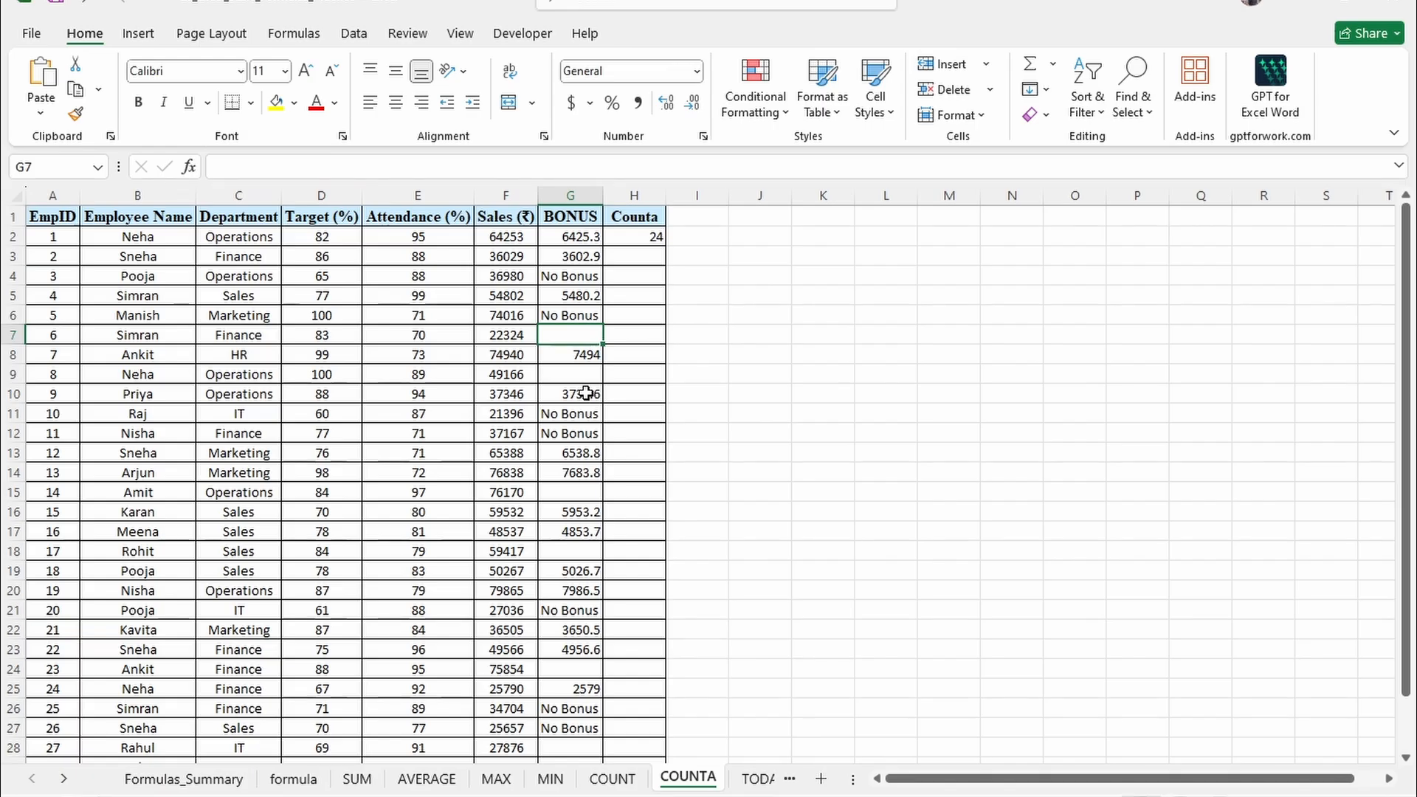
text(561)
key(Return)
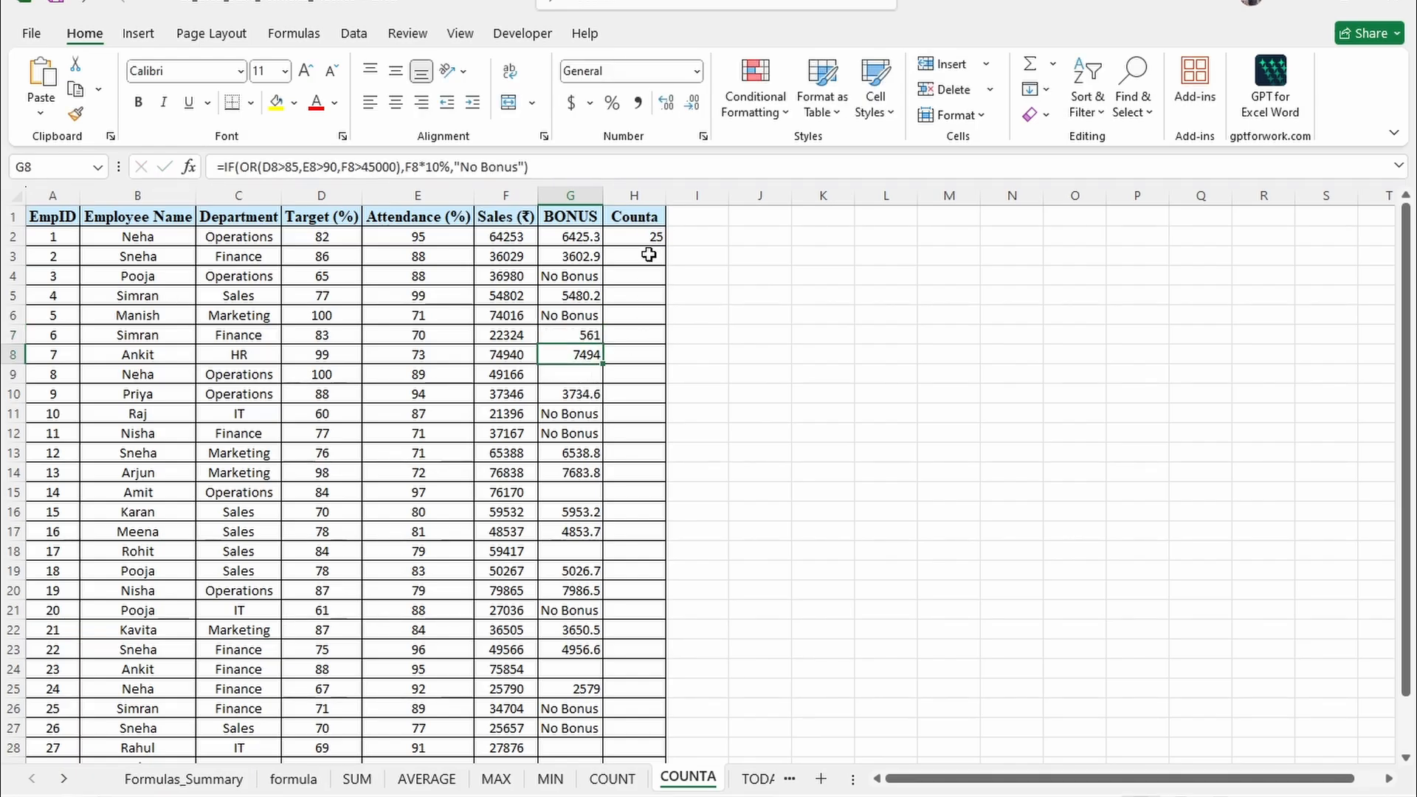
Step: Undo the two test entries in G6 and G7 and return to the COUNTA formula in H2
key(ctrl+z)
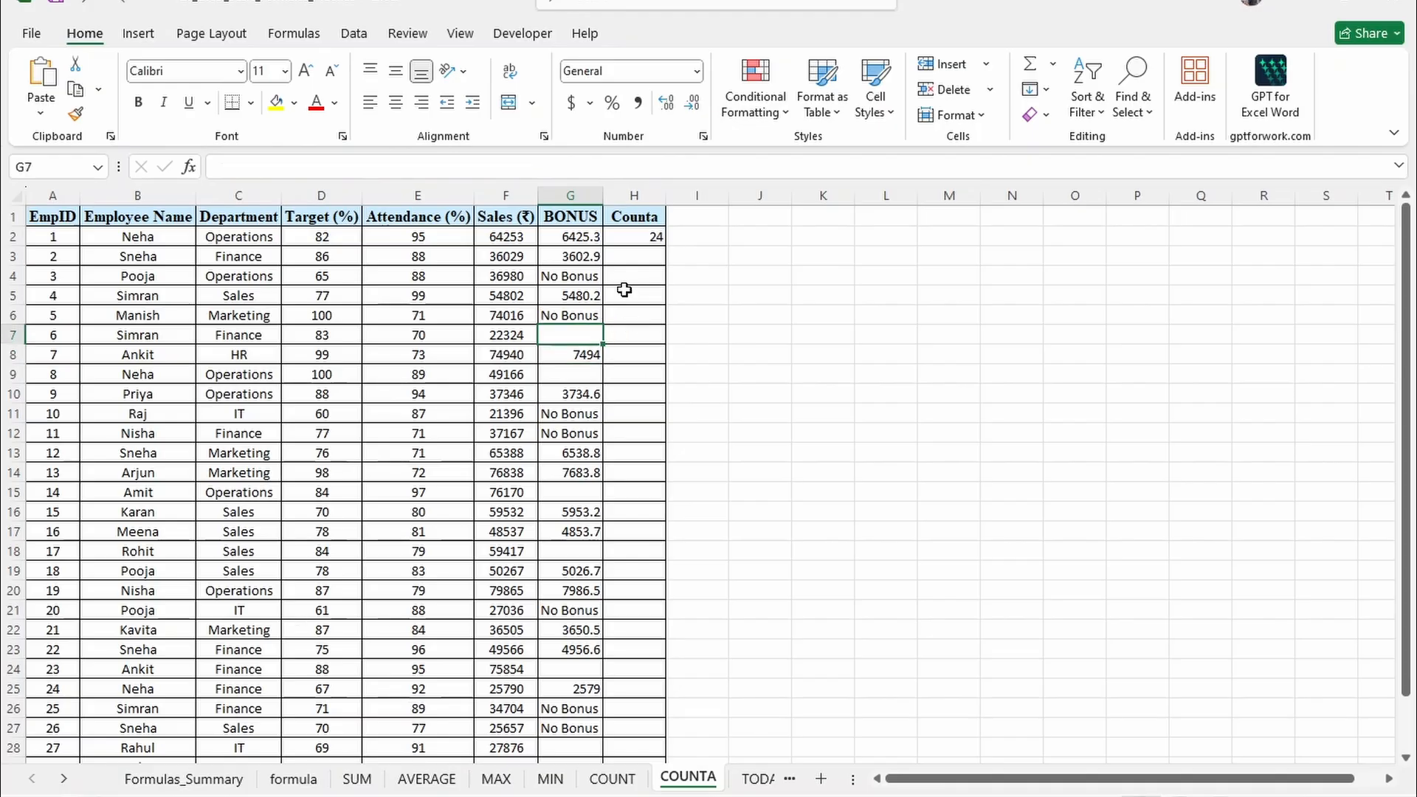
key(ctrl+z)
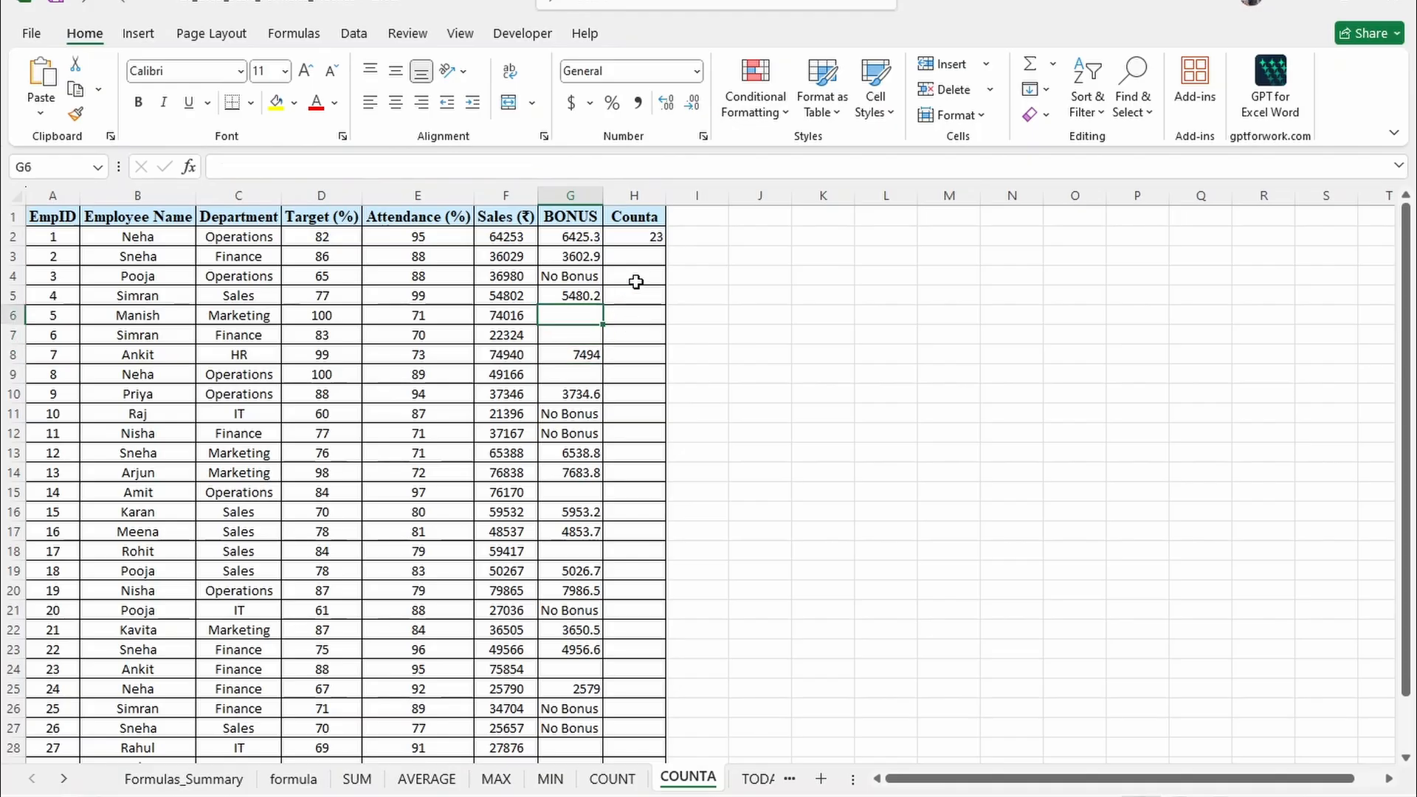
click(645, 237)
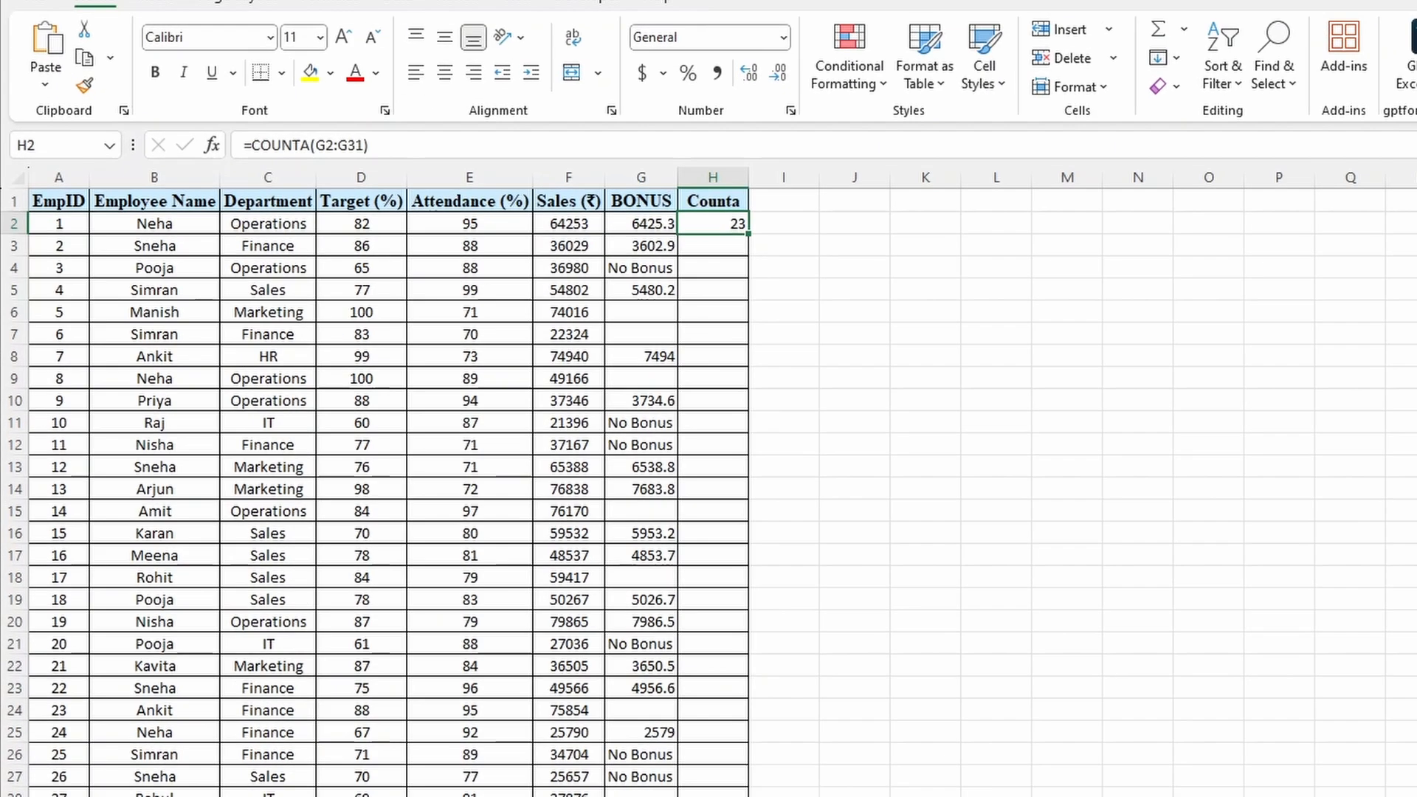
Step: Open the TODAY sheet, enter =TODAY() in B3 for Today's Date and check the formula
click(757, 778)
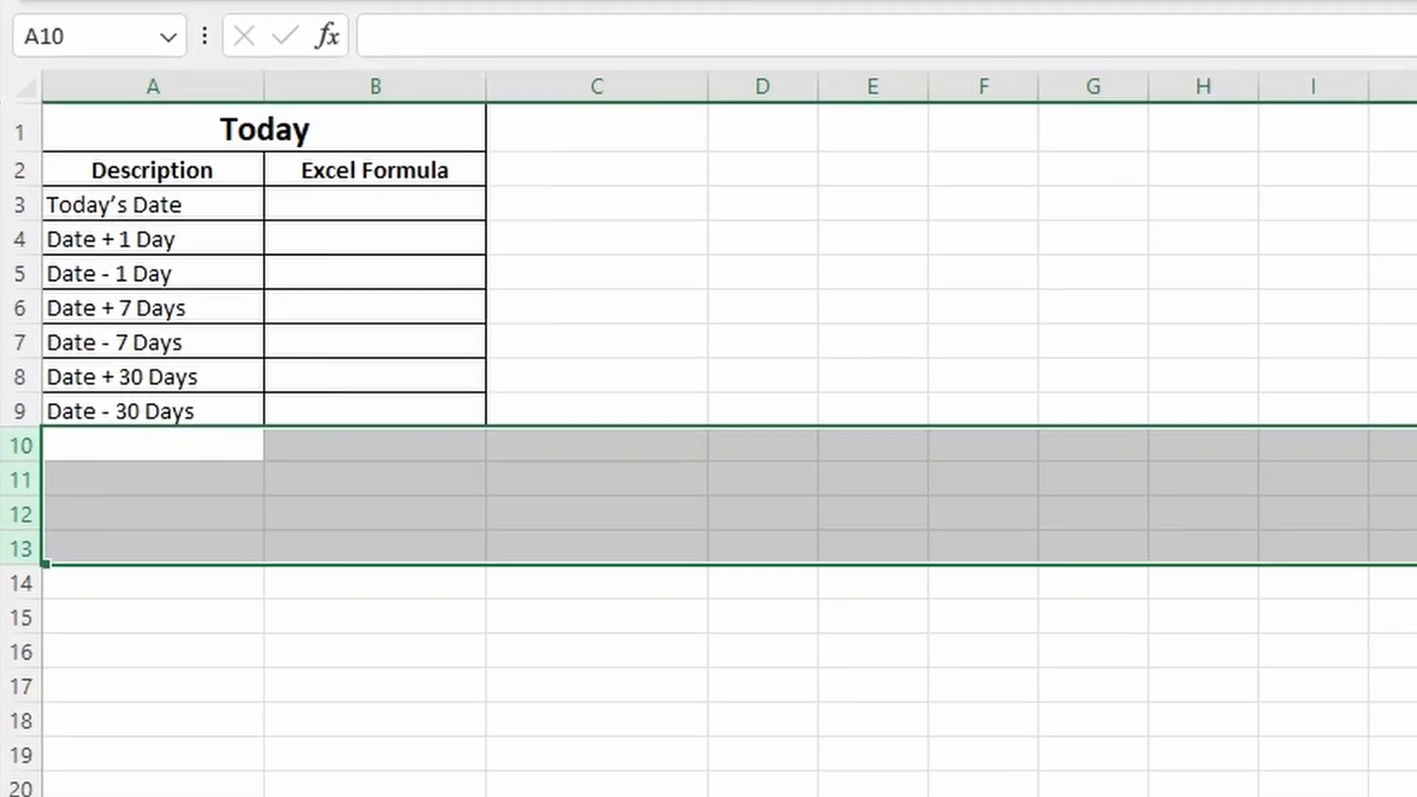
click(325, 198)
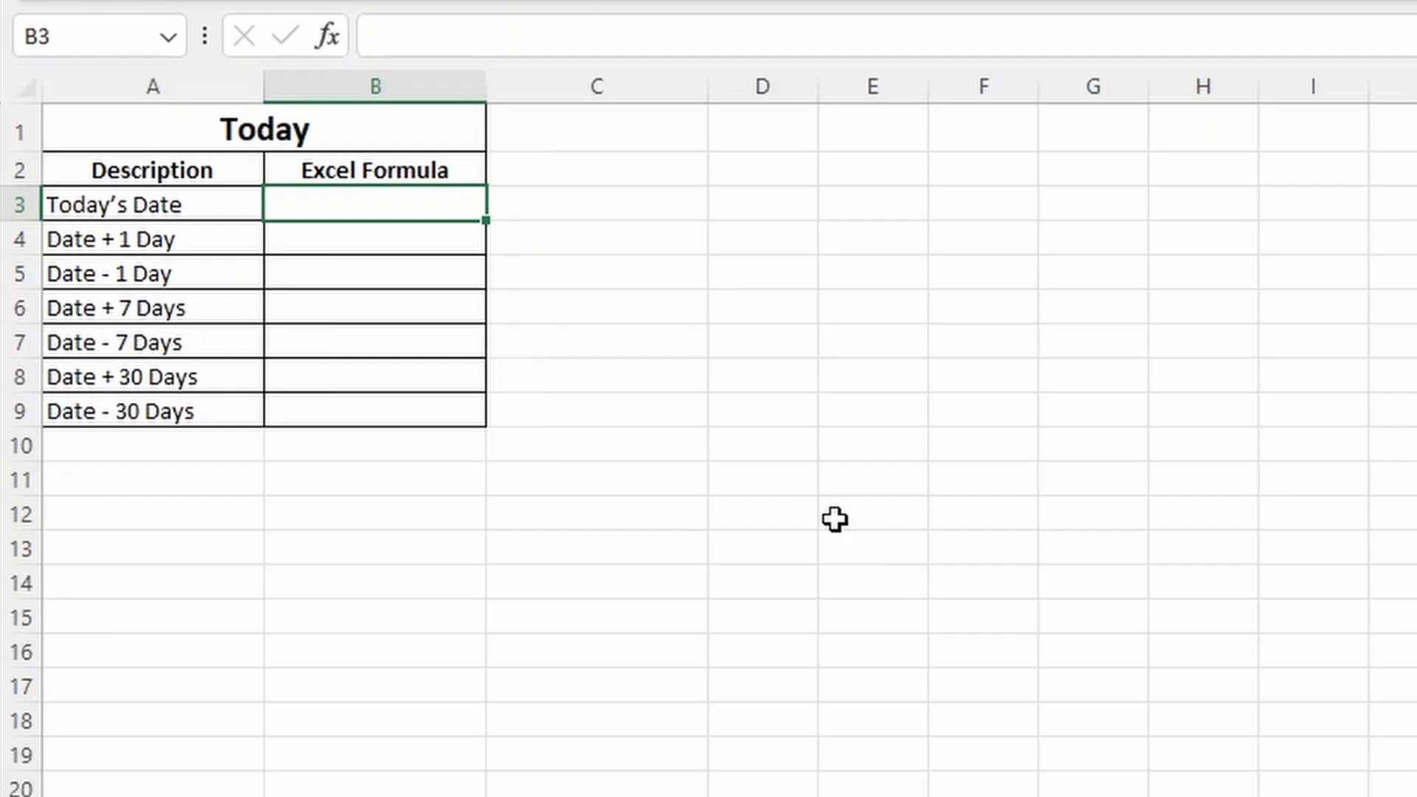
text(=TOD)
key(Tab)
text())
key(Return)
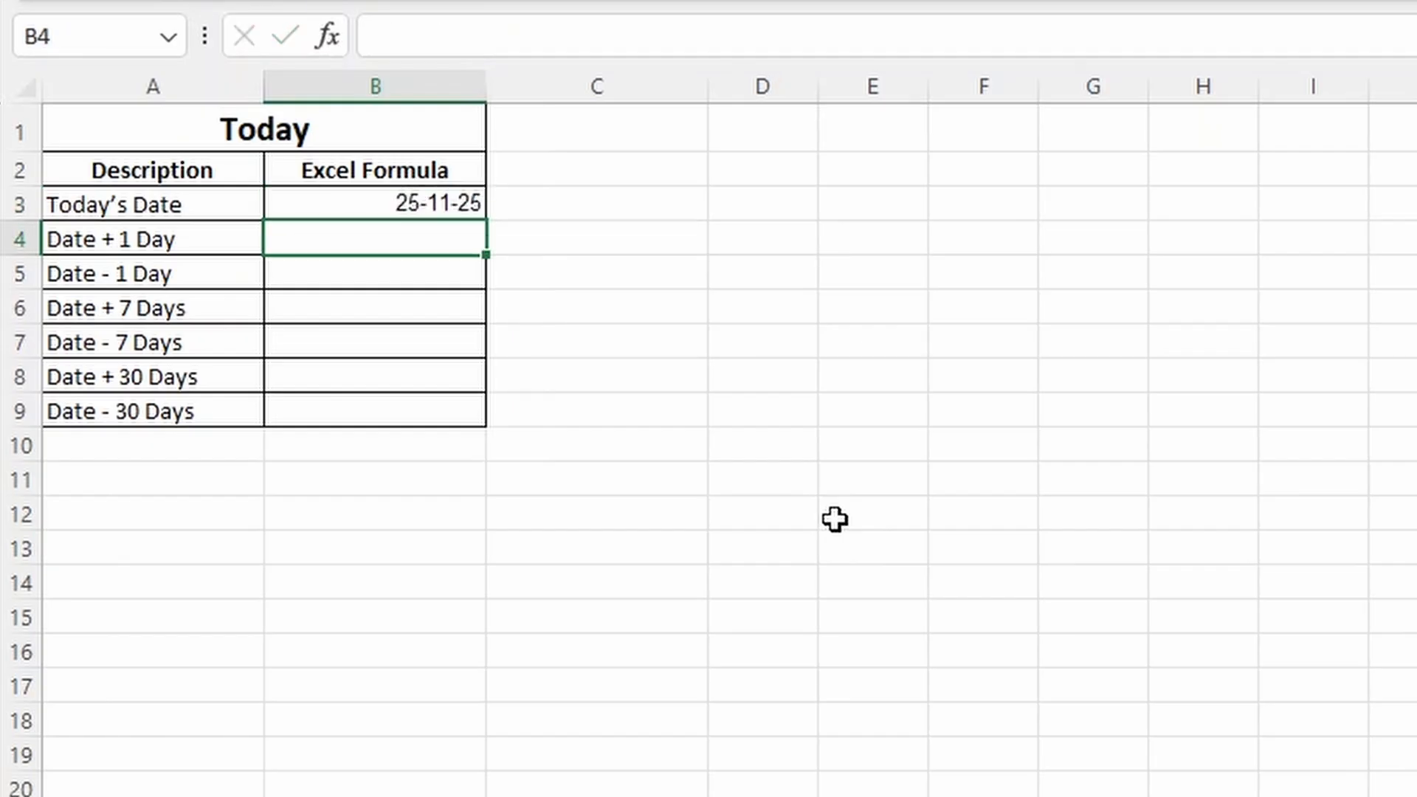
key(Up)
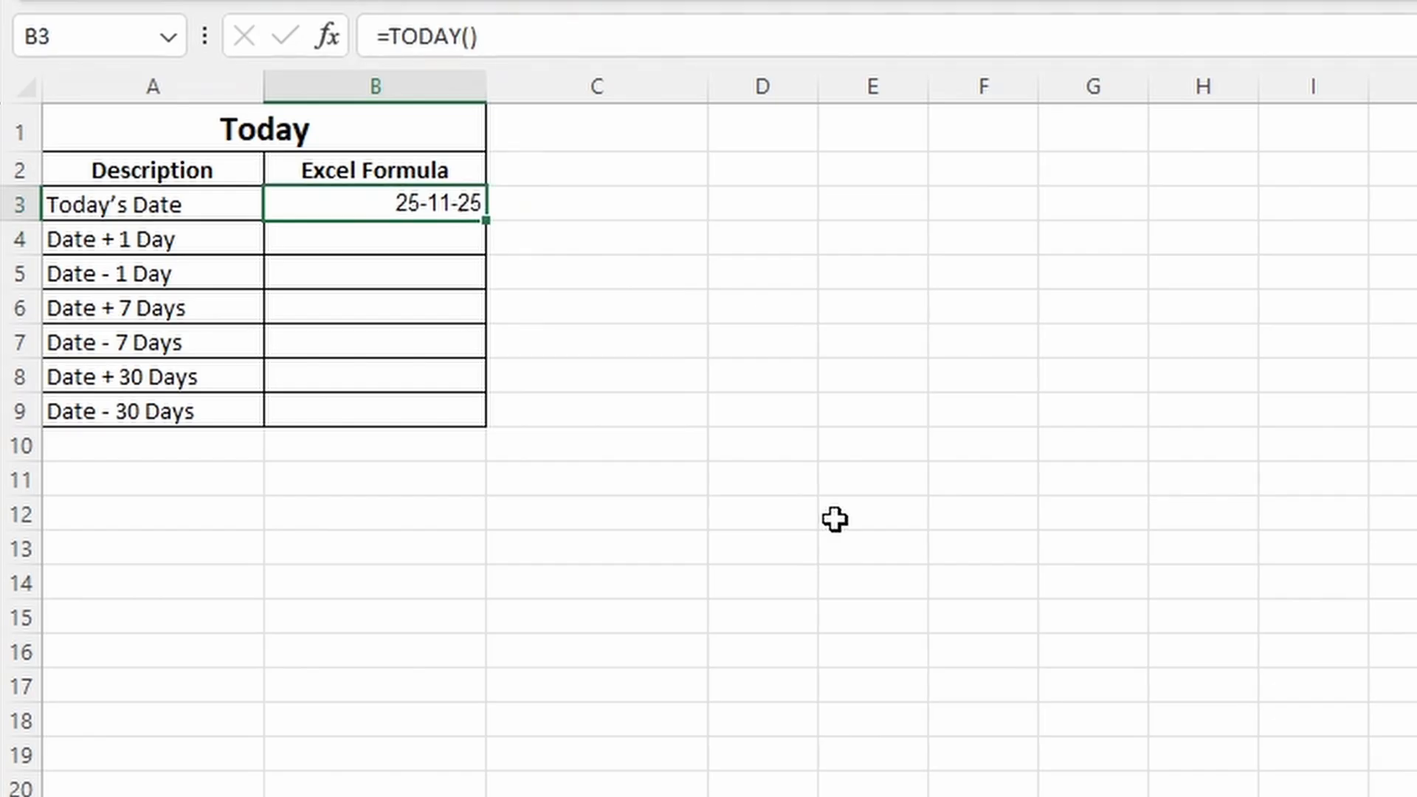
Step: Enter =TODAY()+1 in B4 and =TODAY()-1 in B5 for the one-day offsets
key(Down)
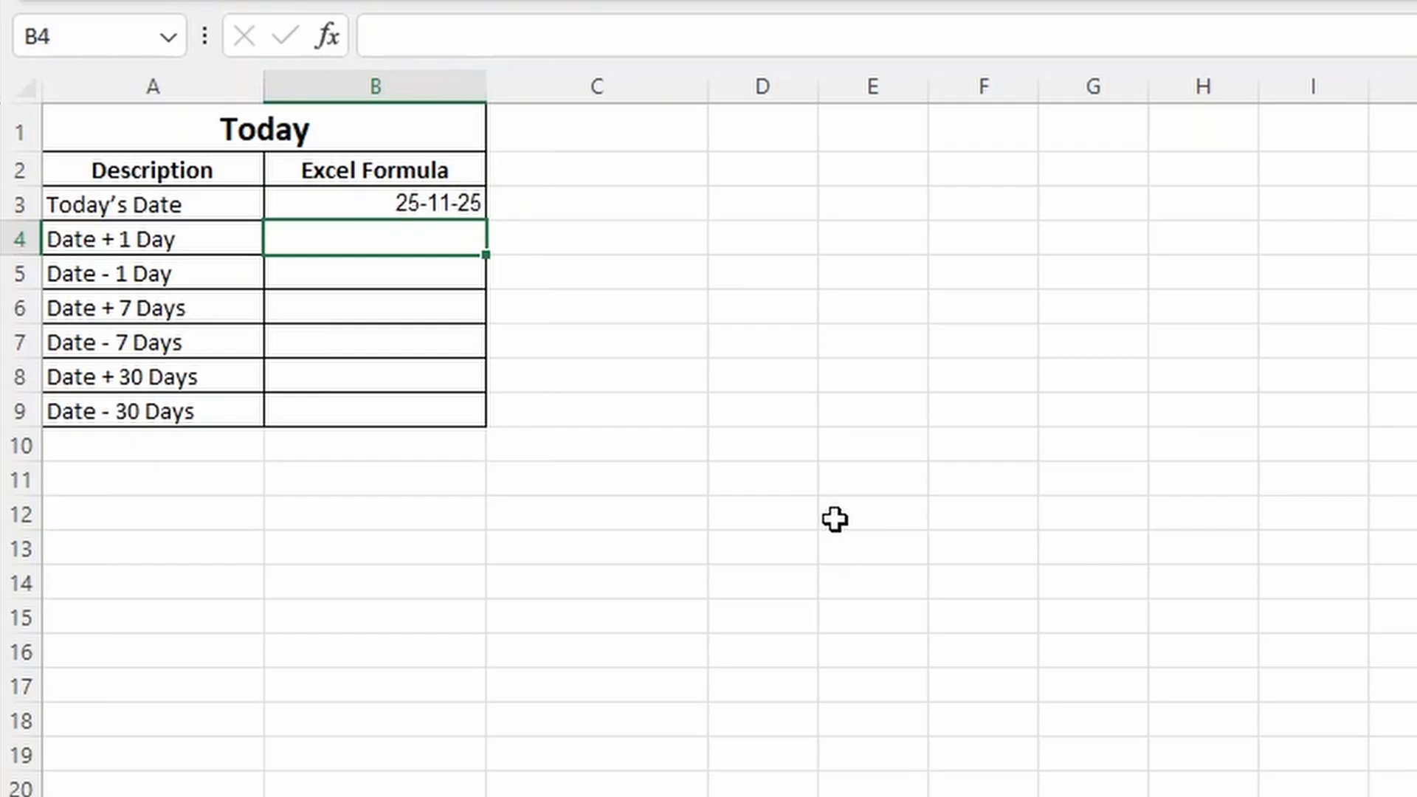
text(=TOD)
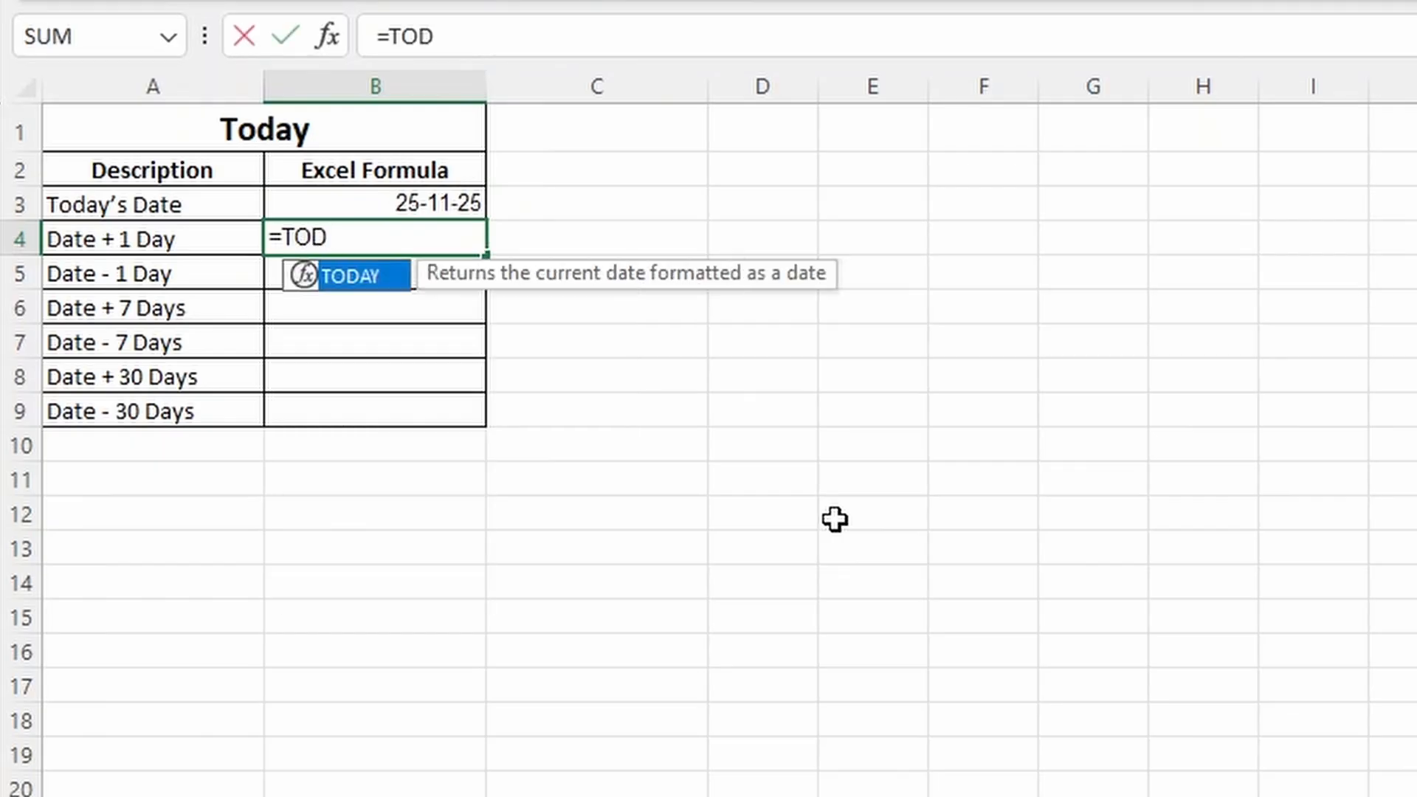
text(AY())
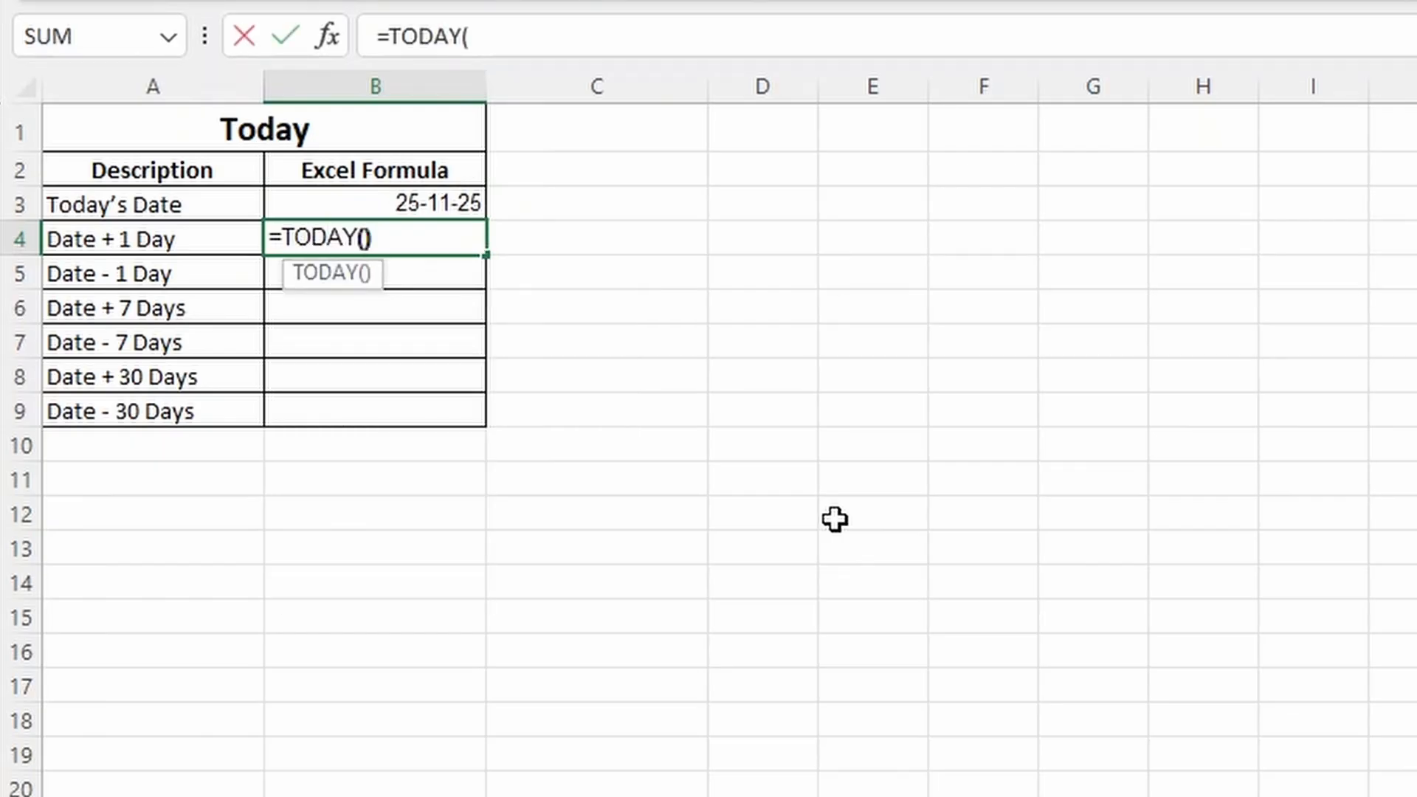
text(+1)
key(Return)
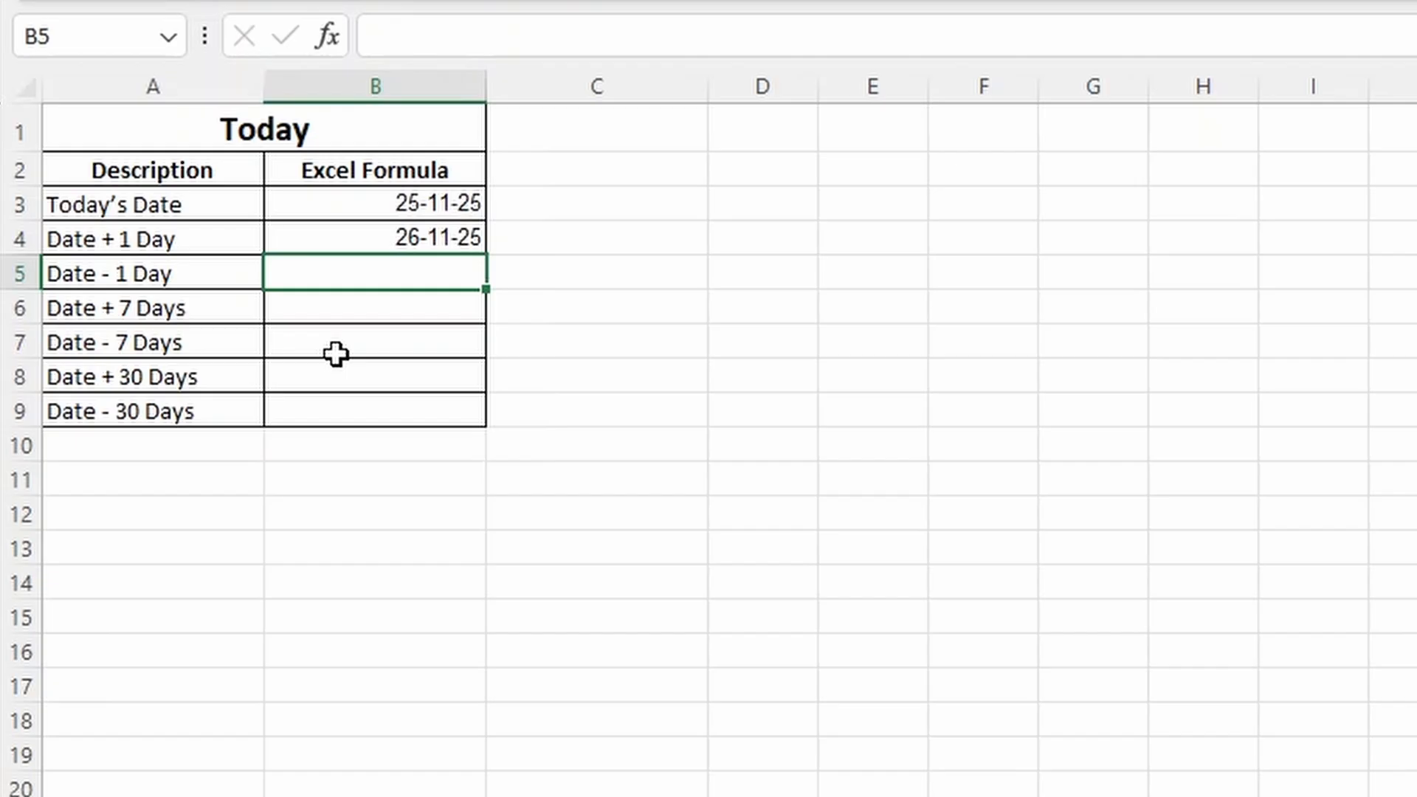
text(=TOD)
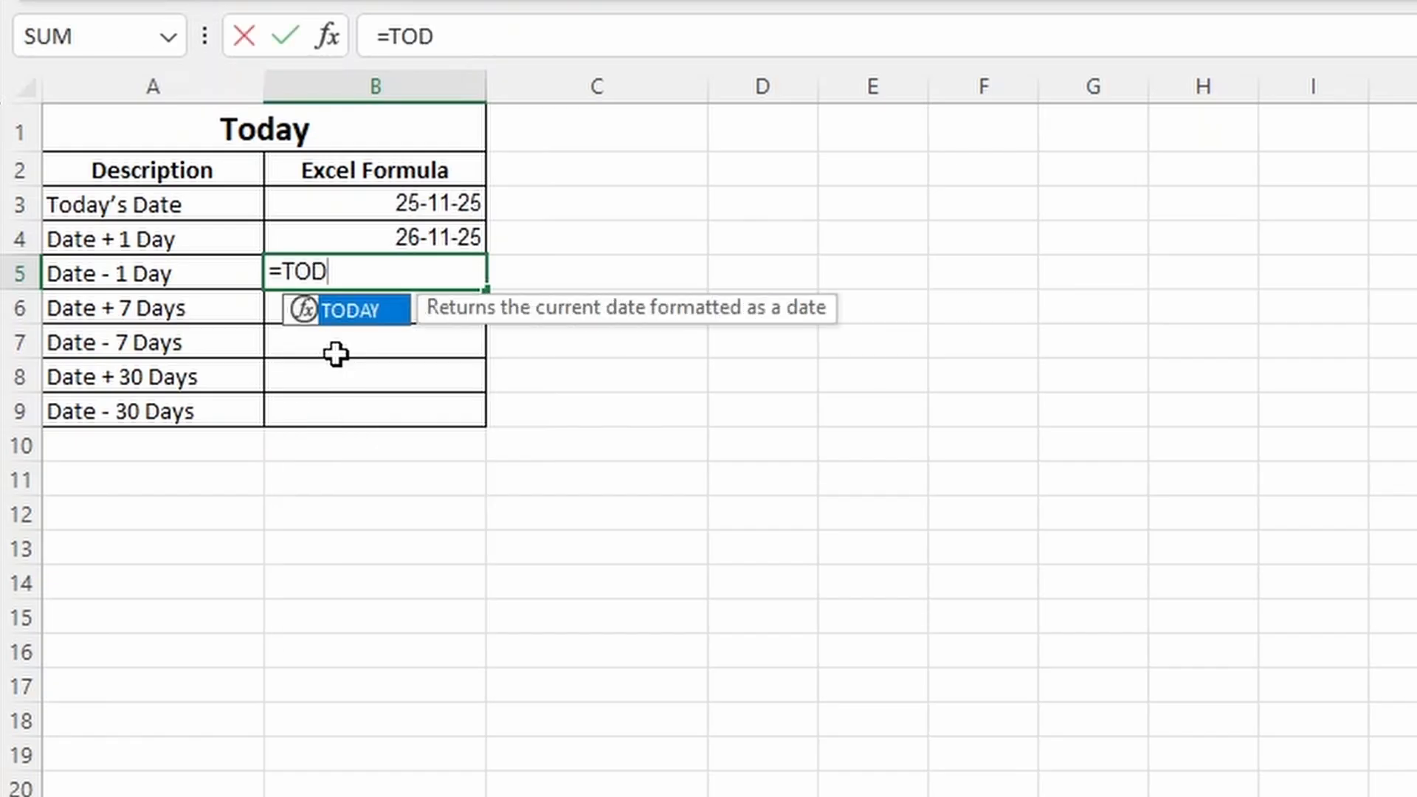
text(AY()-1)
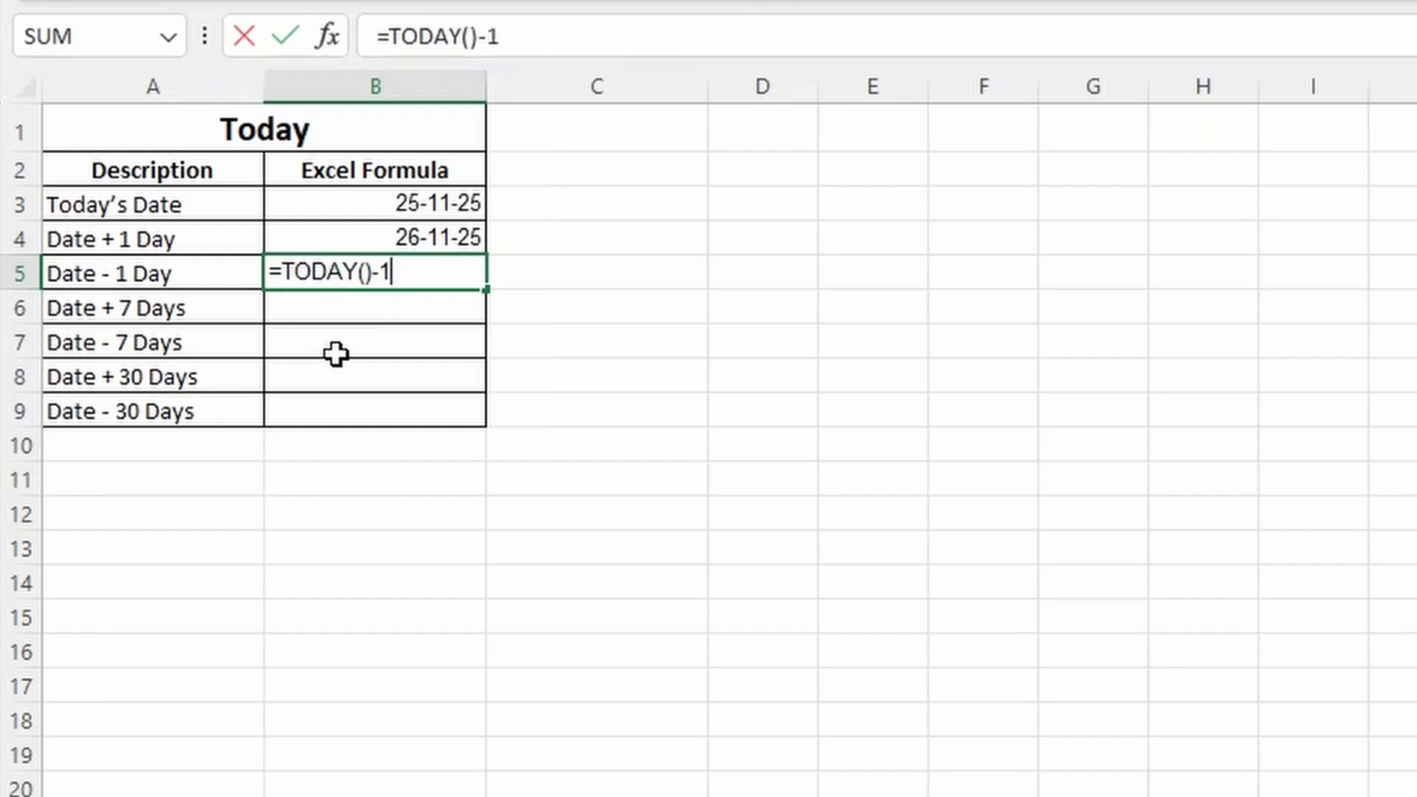
key(Return)
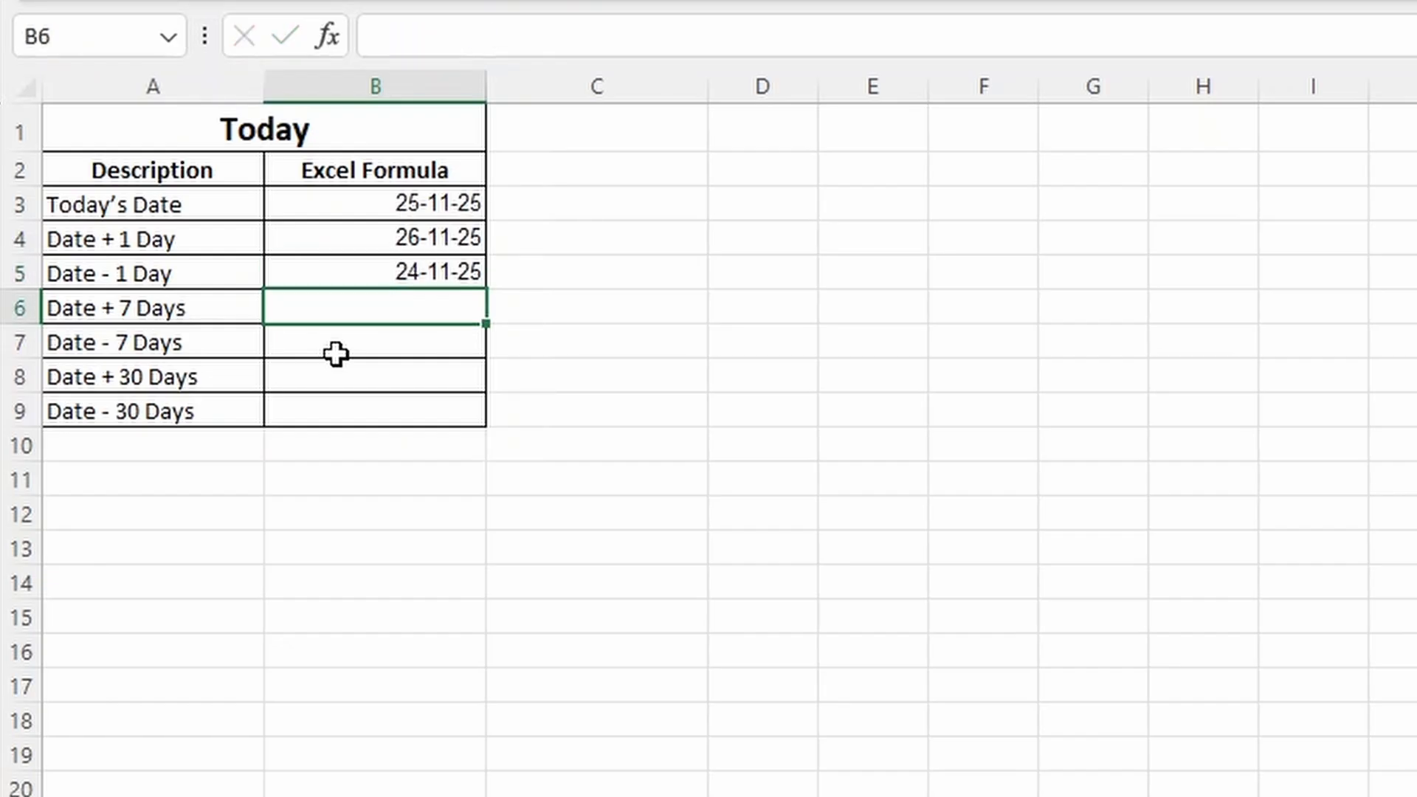
Step: Enter =TODAY()+7 in B6 and =TODAY()-7 in B7 for the seven-day offsets
text(=TODAY()
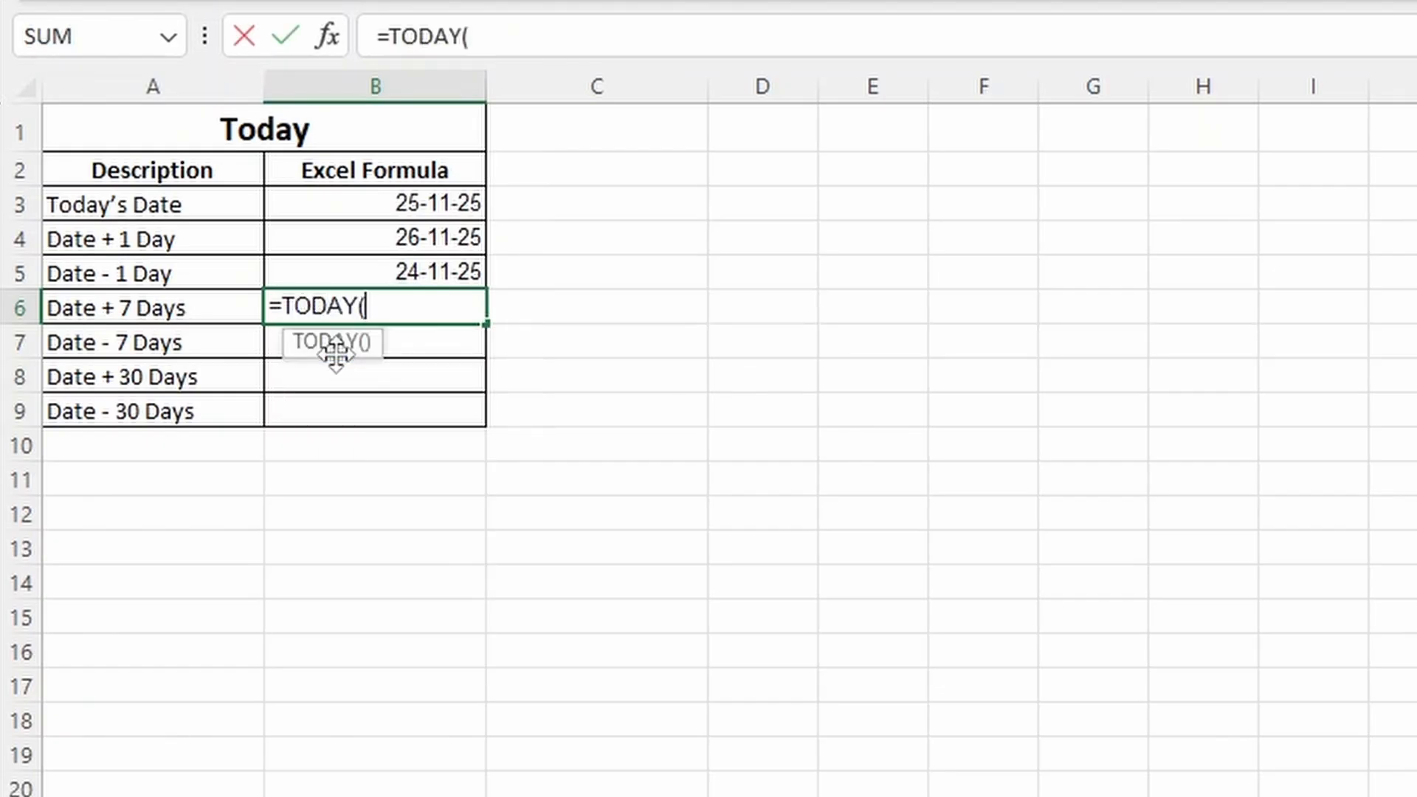
text()+7)
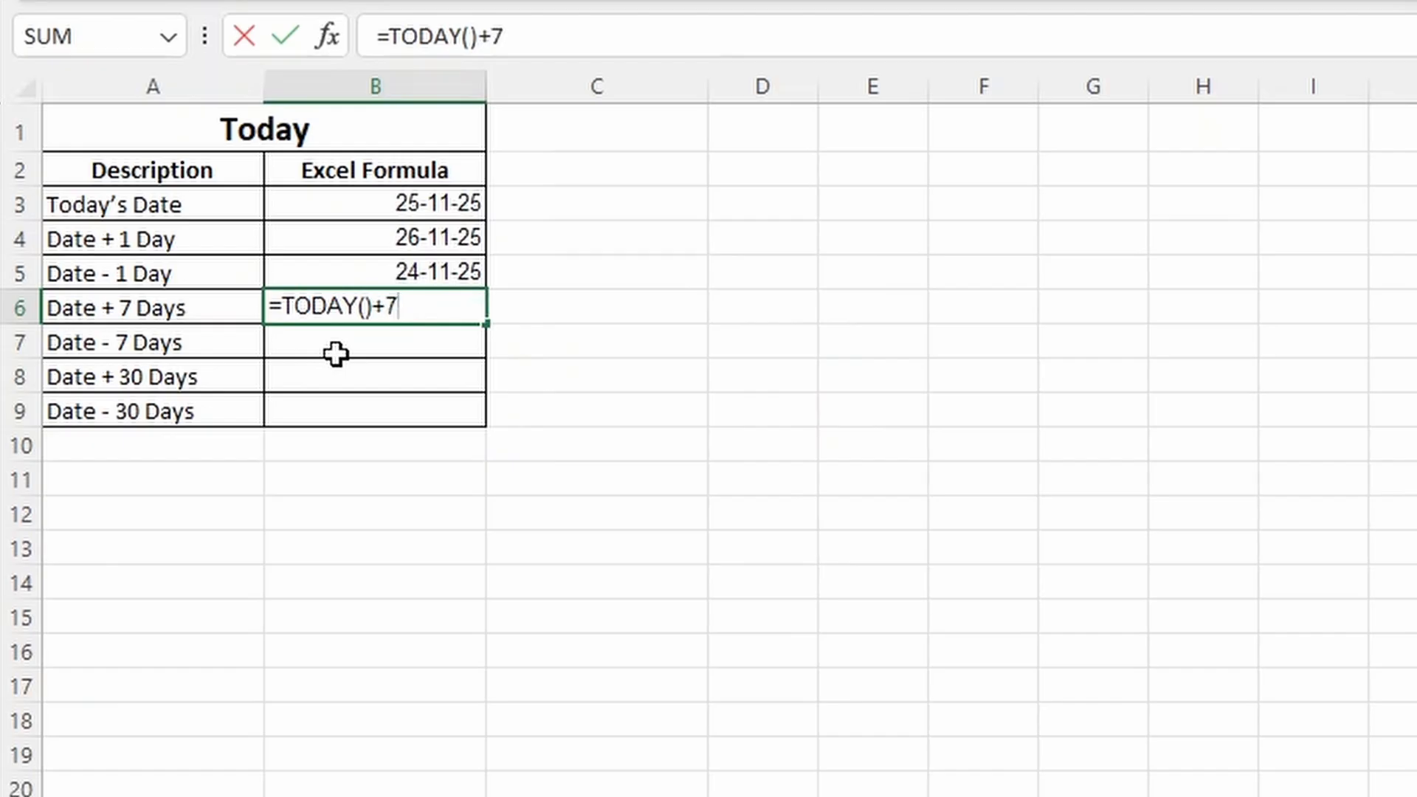
key(Return)
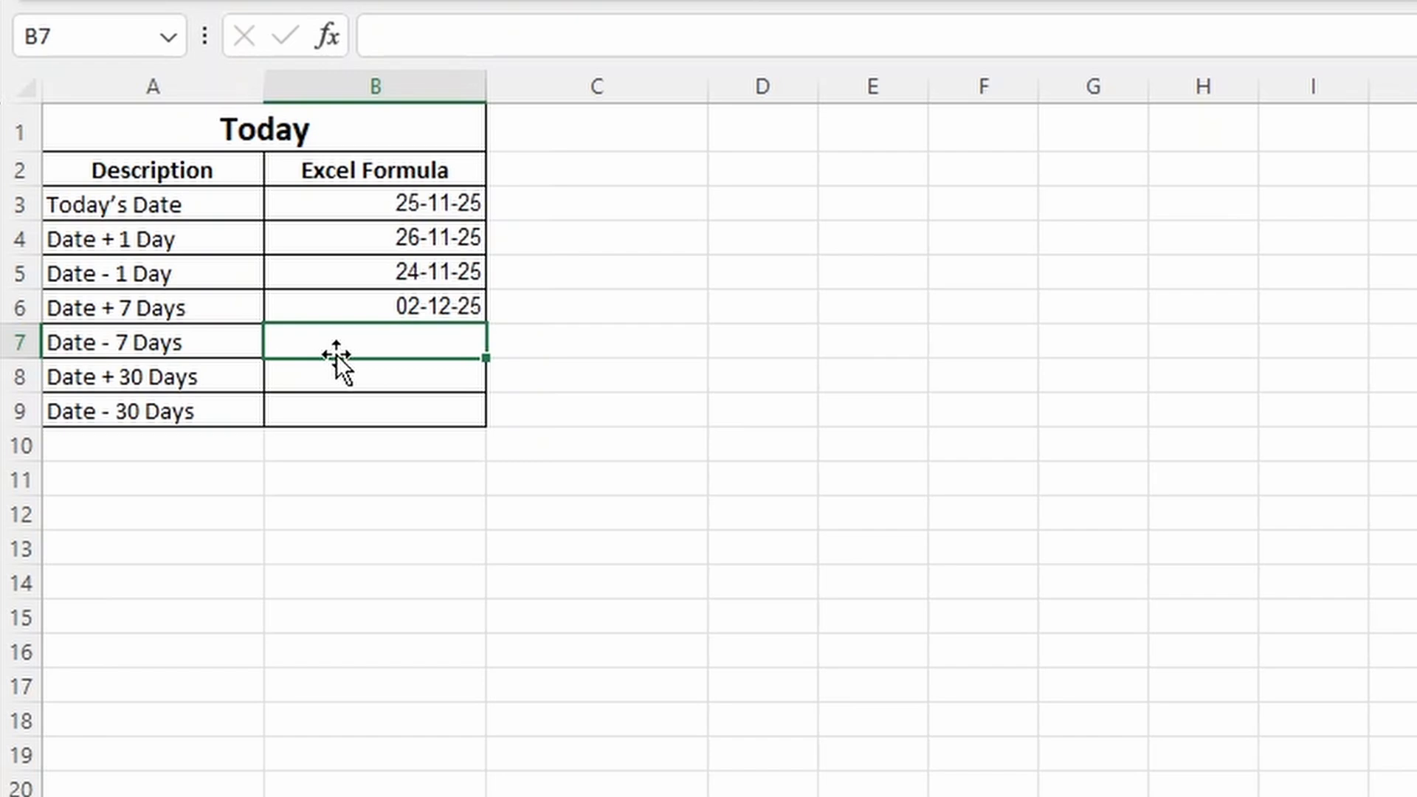
text(=)
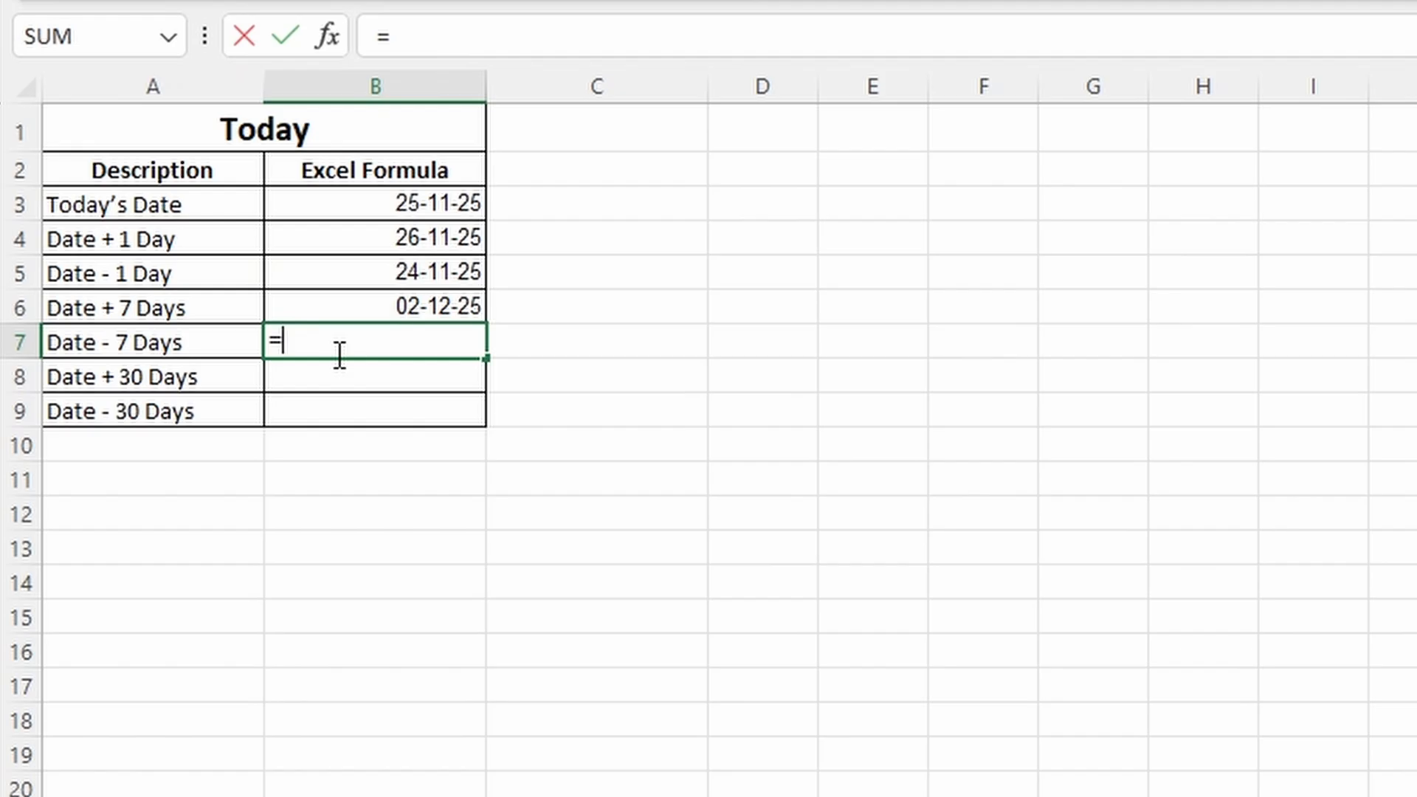
text(TOD)
key(Tab)
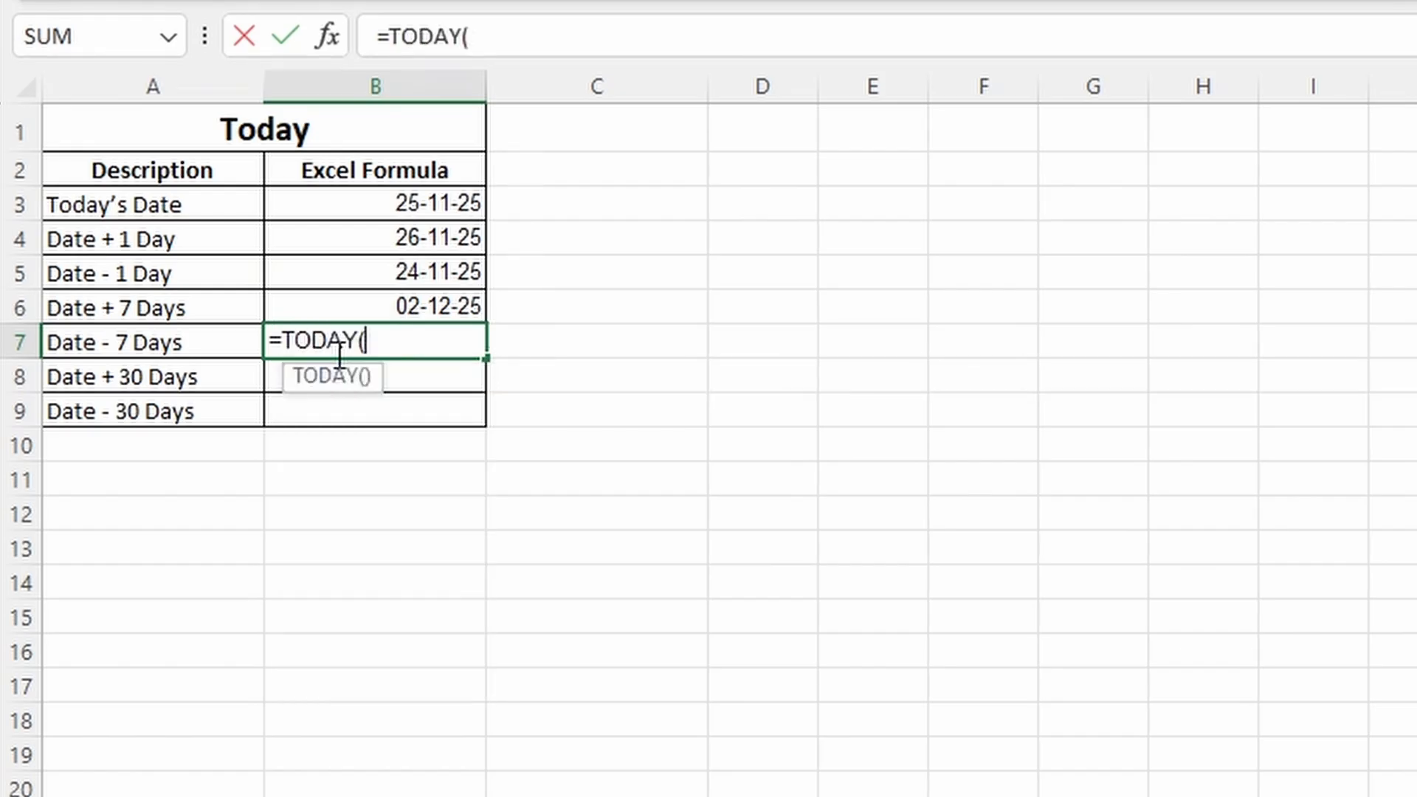
text()-7)
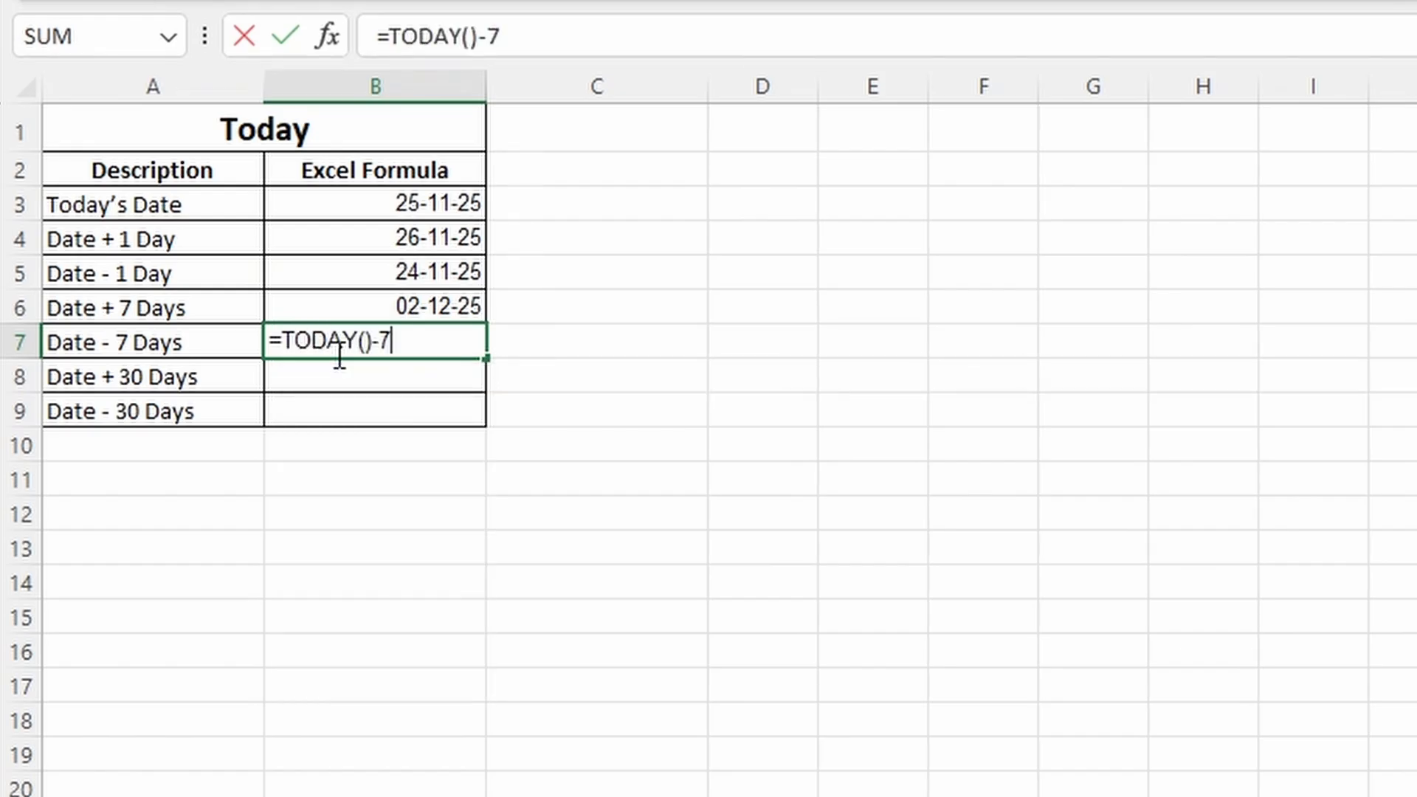
key(Return)
Step: Enter =TODAY()+30 in B8 for the Date + 30 Days row and check the formula
text(=)
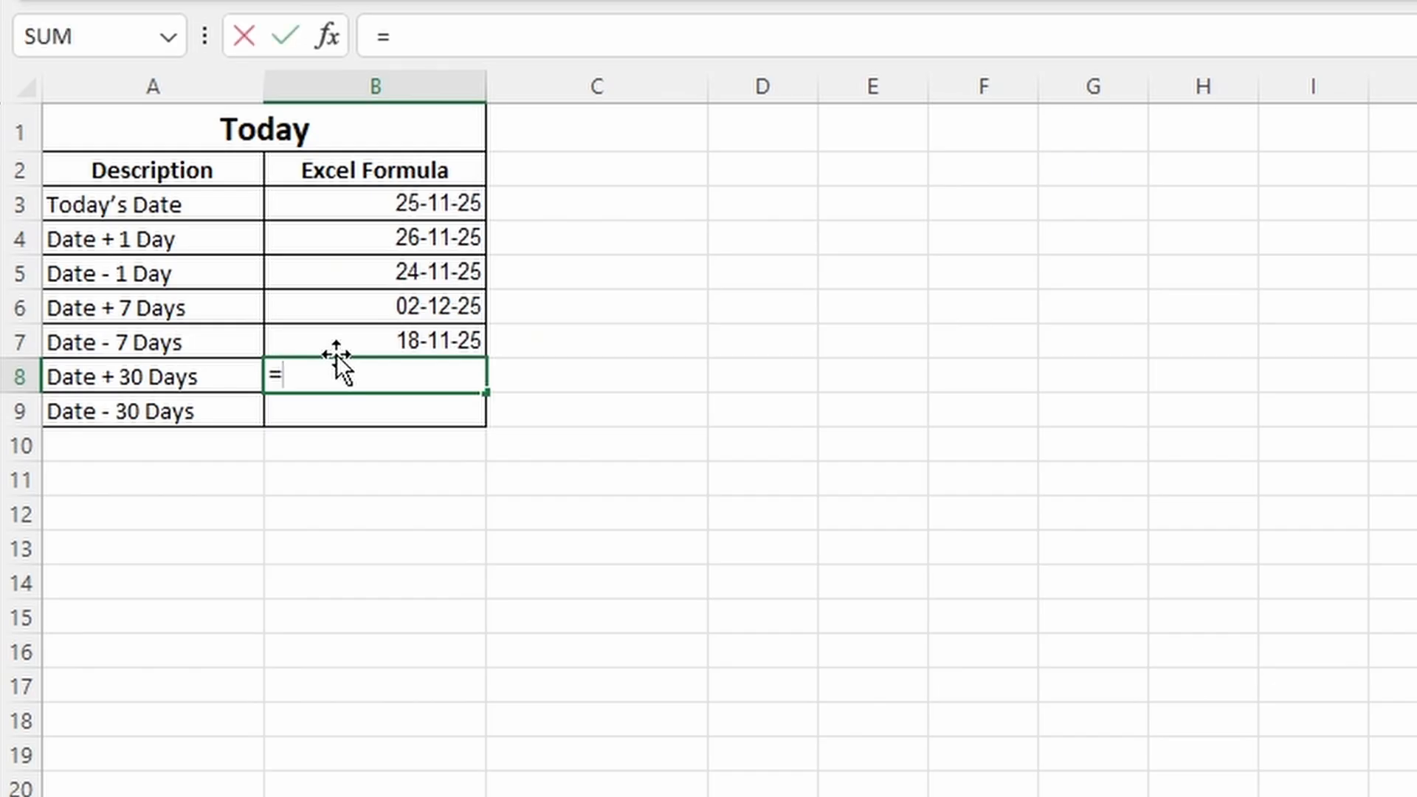
text(TODAY()
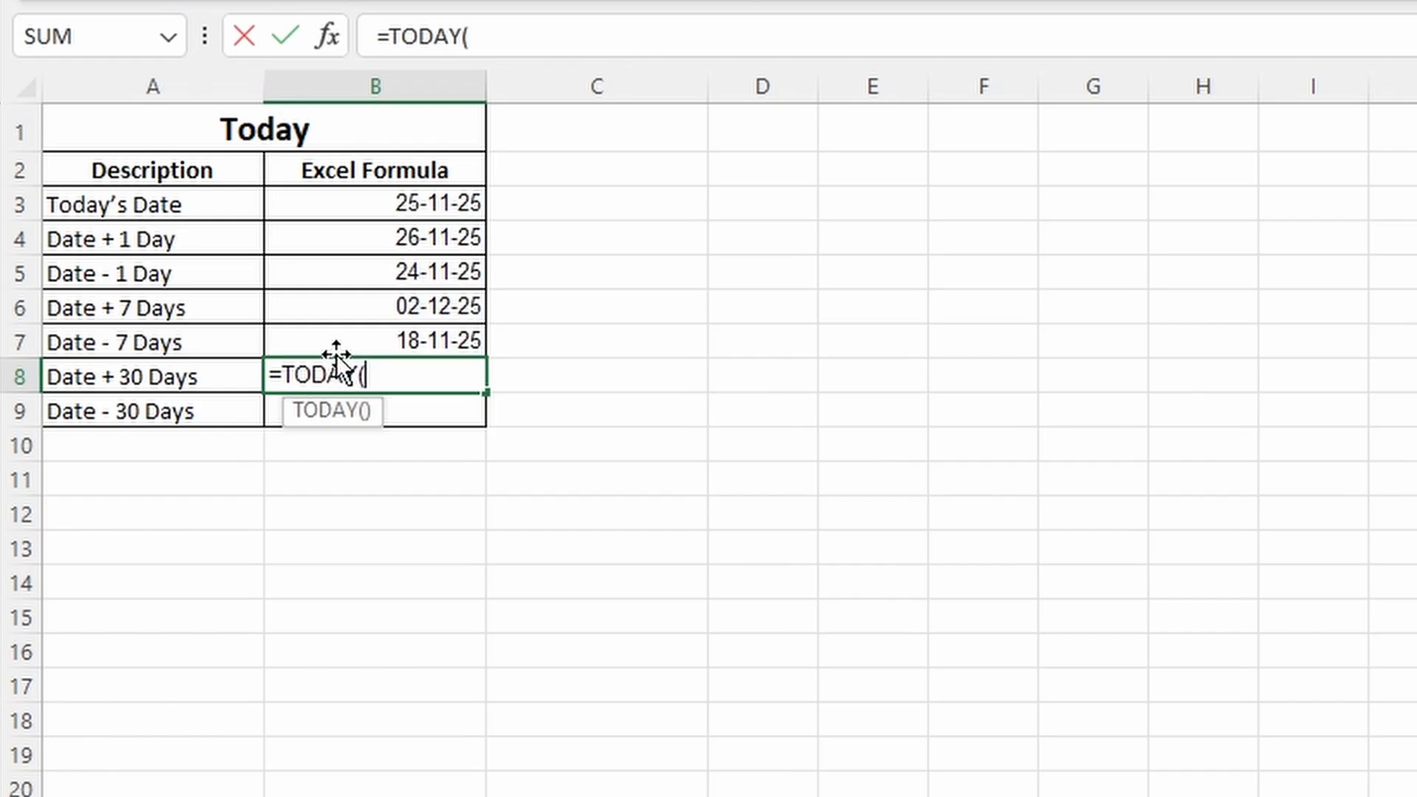
text()+30)
key(Return)
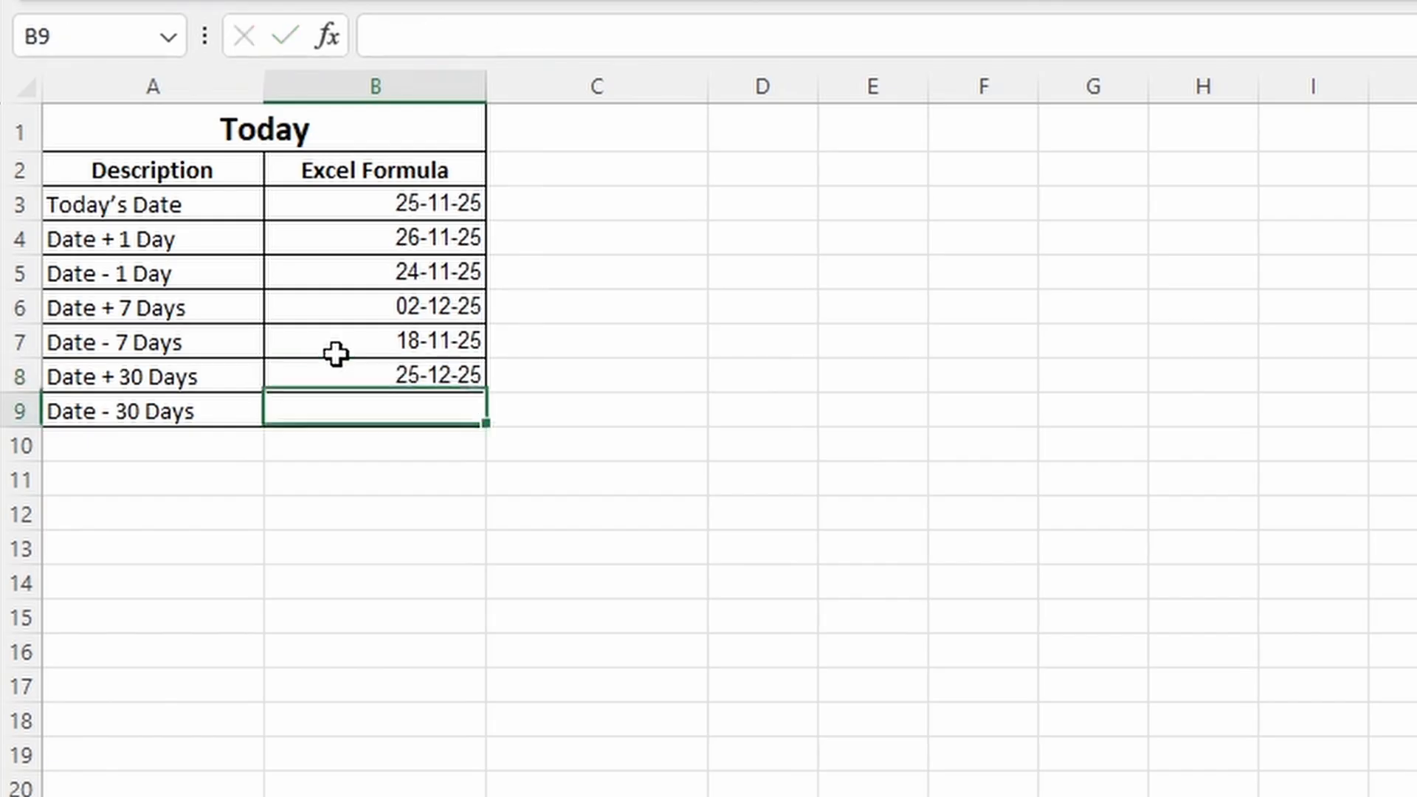
key(Up)
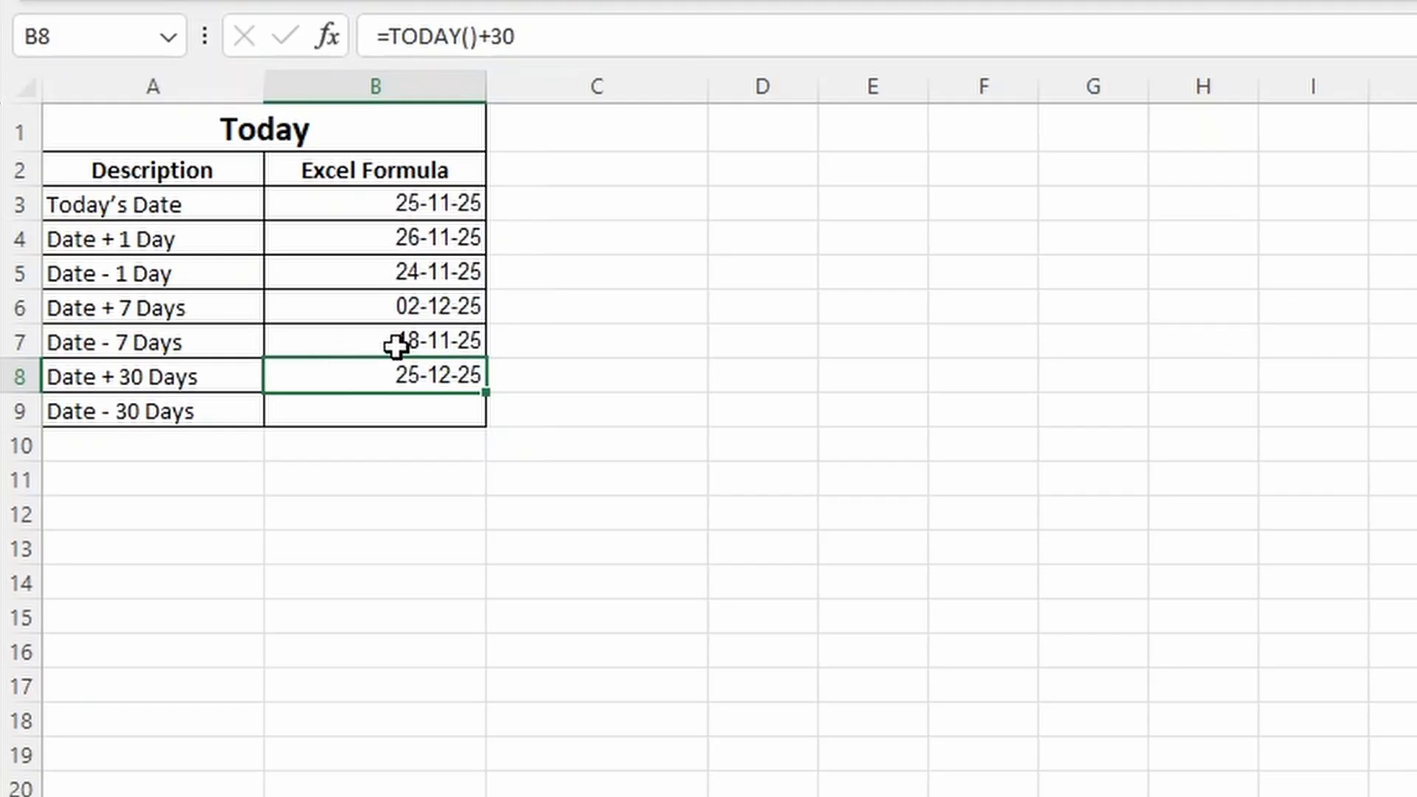
Step: Enter =TODAY()-30 in B9 for the Date - 30 Days row and check the formula
key(Down)
text(=TO)
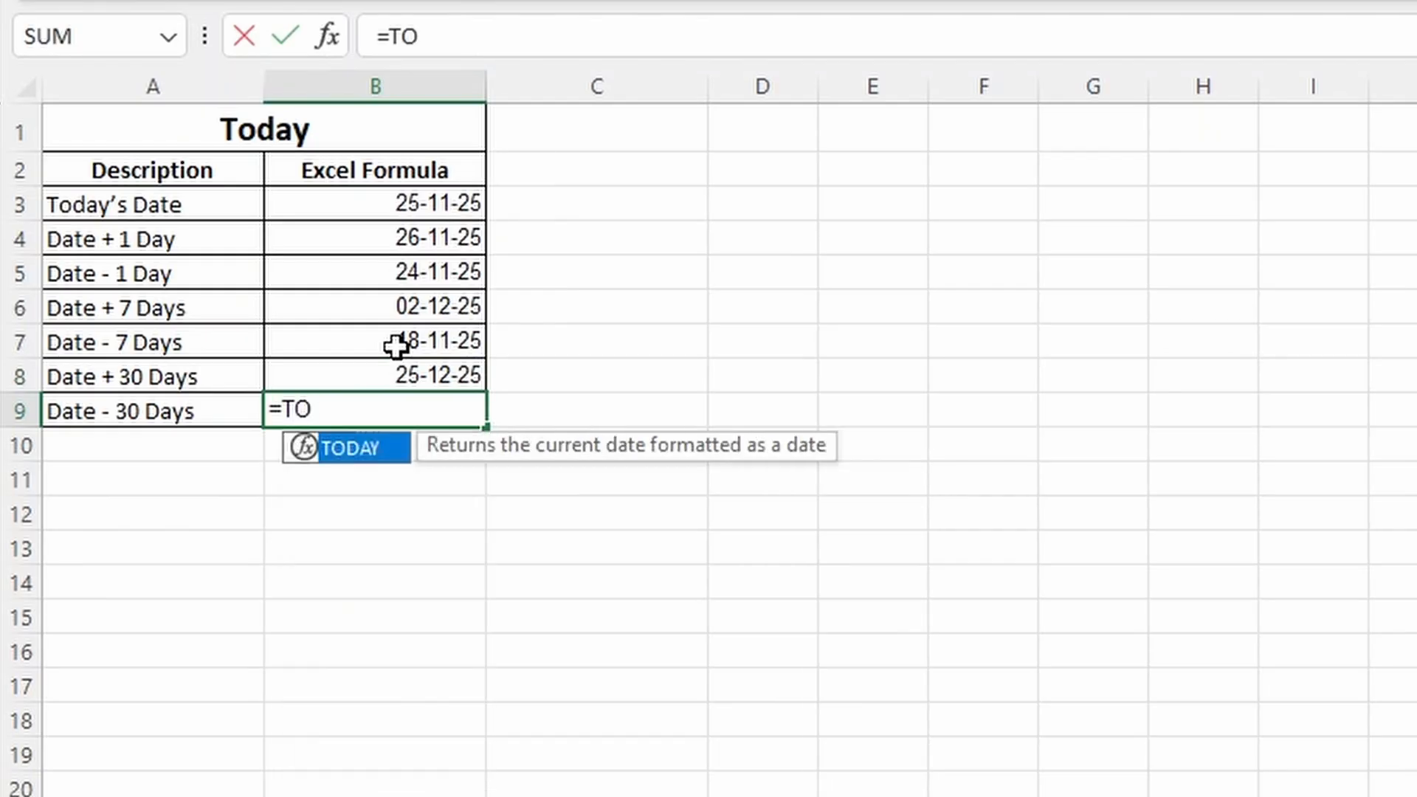
key(Tab)
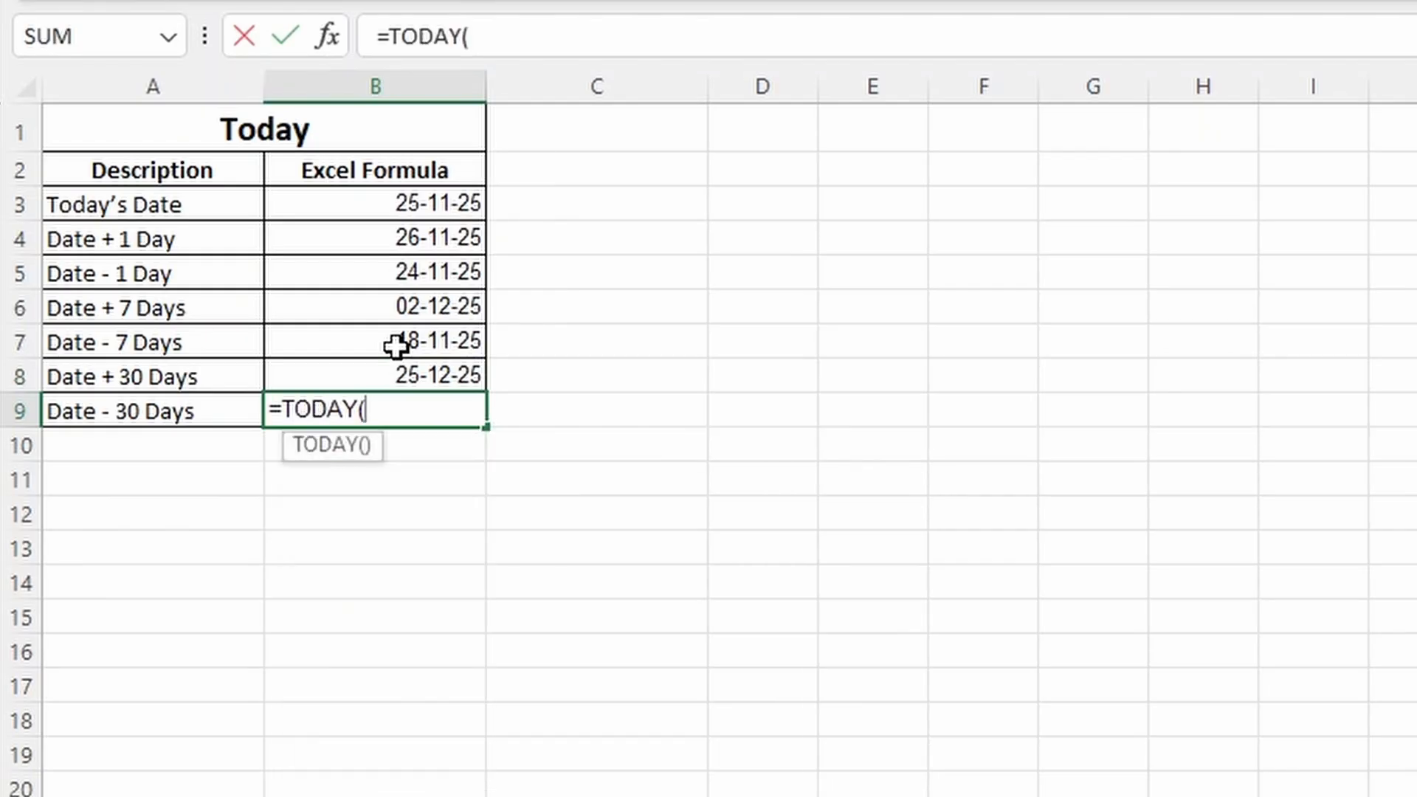
text()-30)
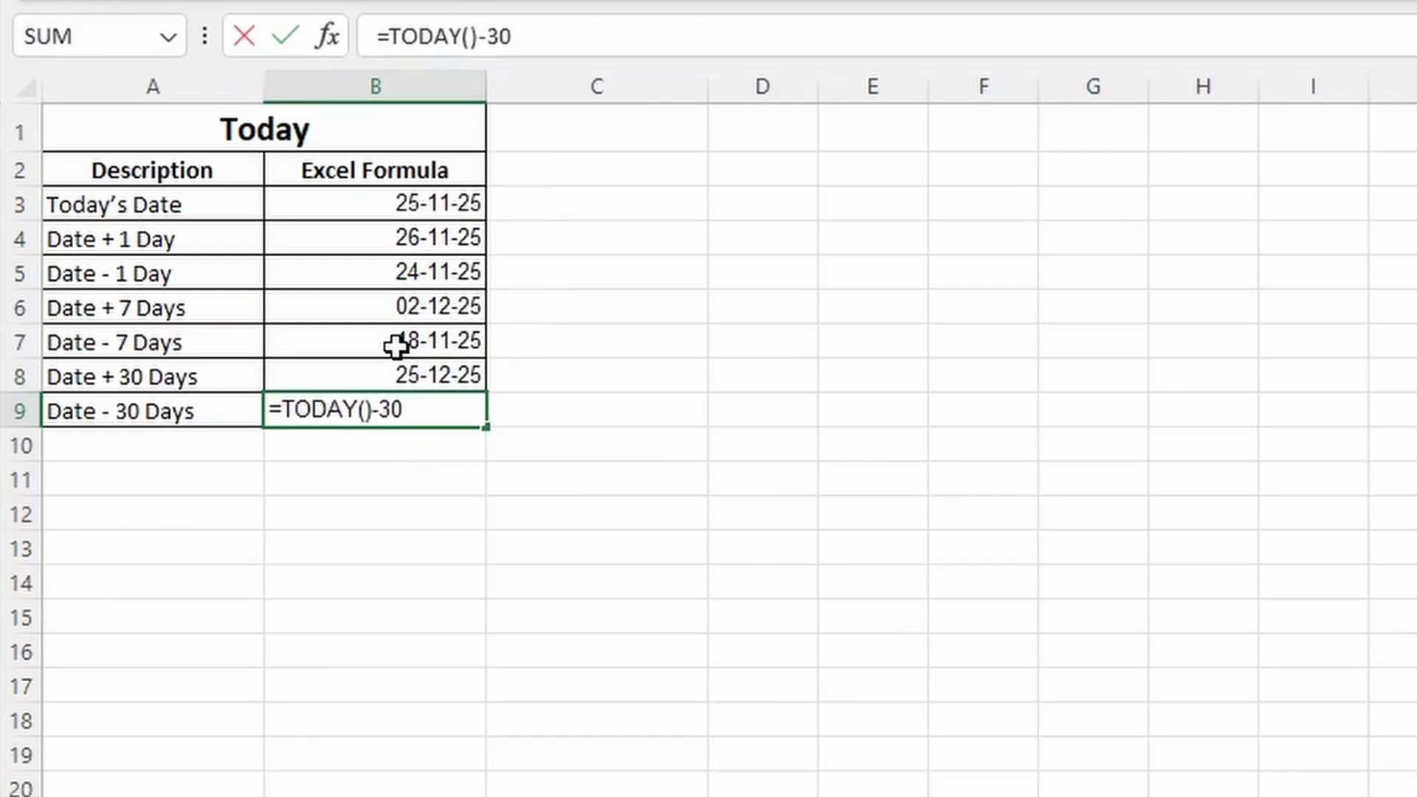
key(Return)
key(Up)
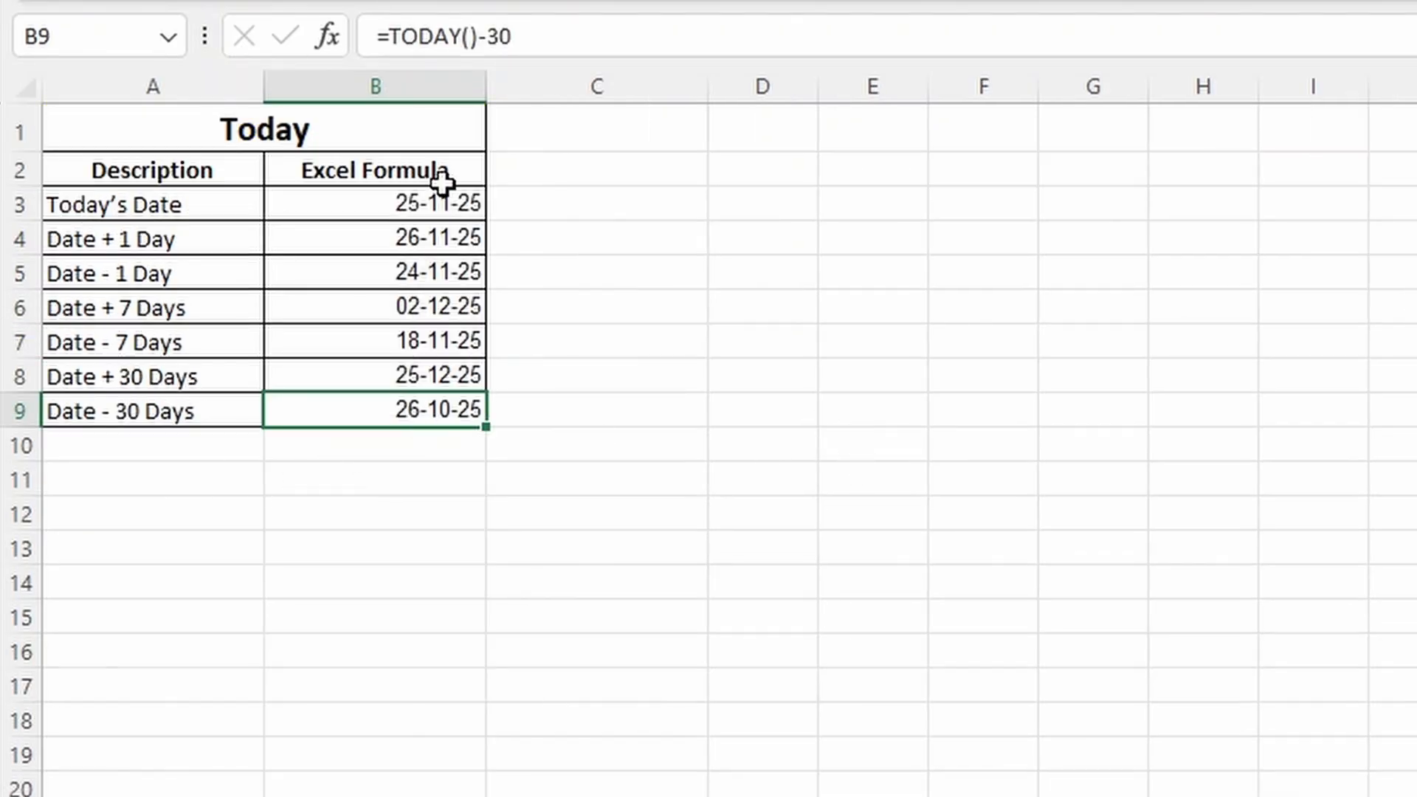
Step: Open the date-and-time practice sheet, enter =NOW() in B2 for Current Date & Time and check the formula
click(540, 366)
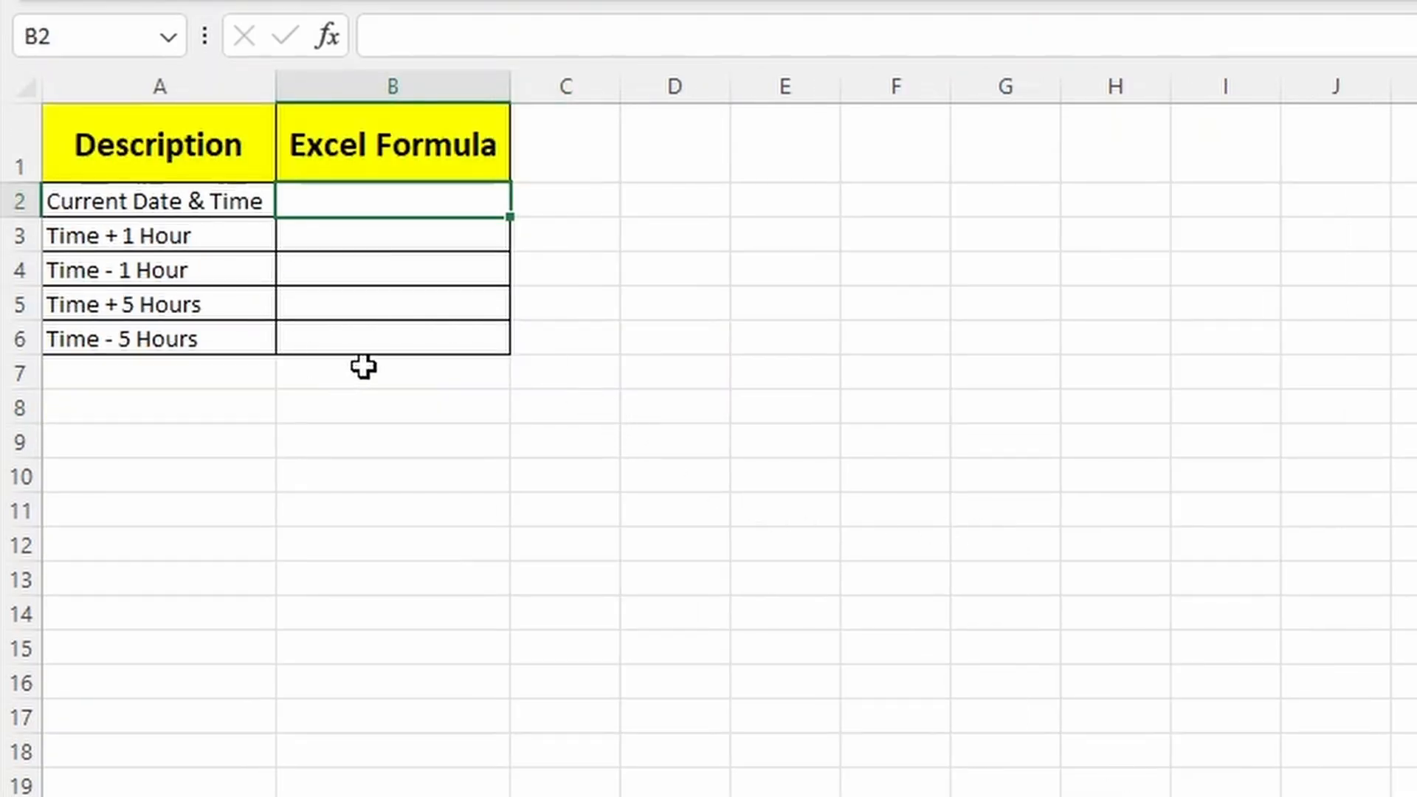
text(=NO)
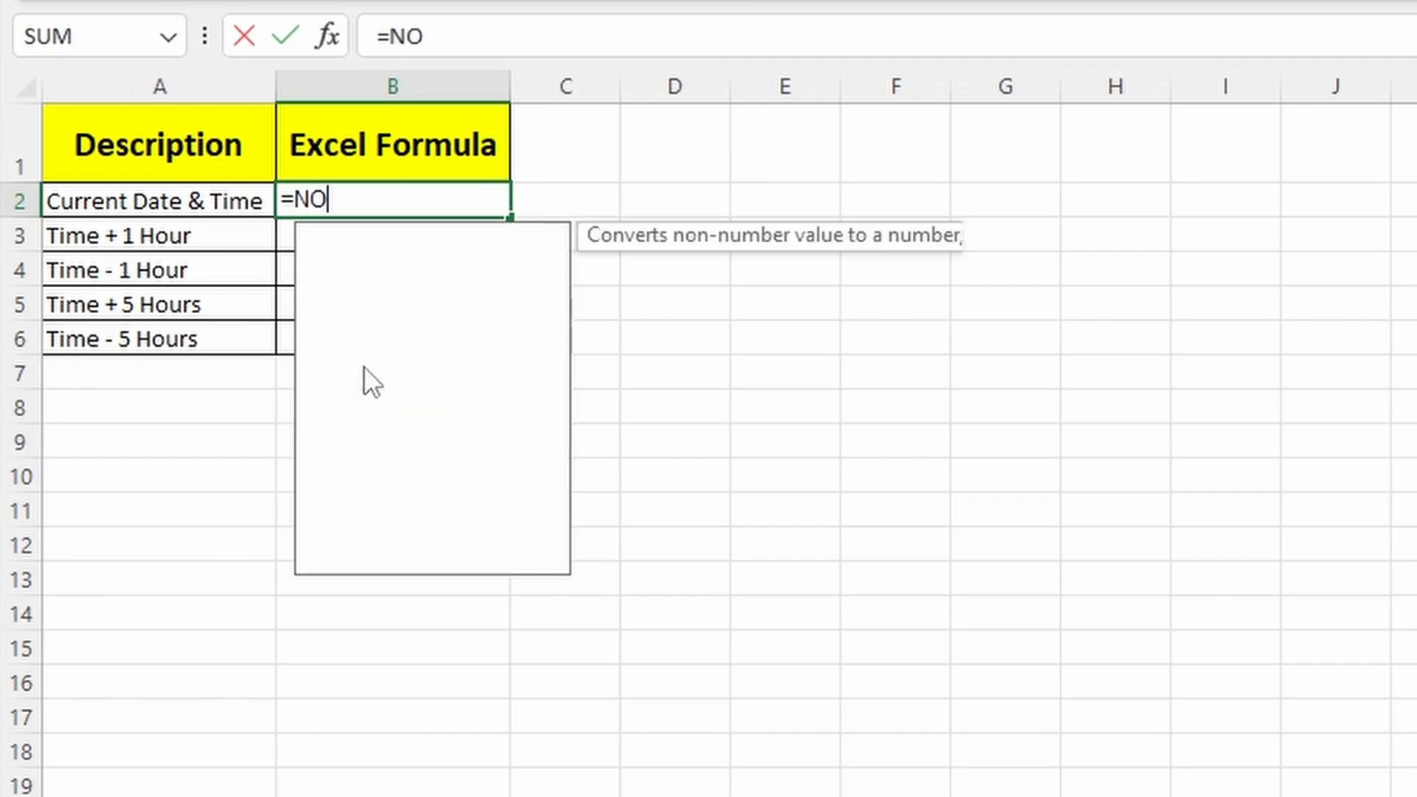
text(W())
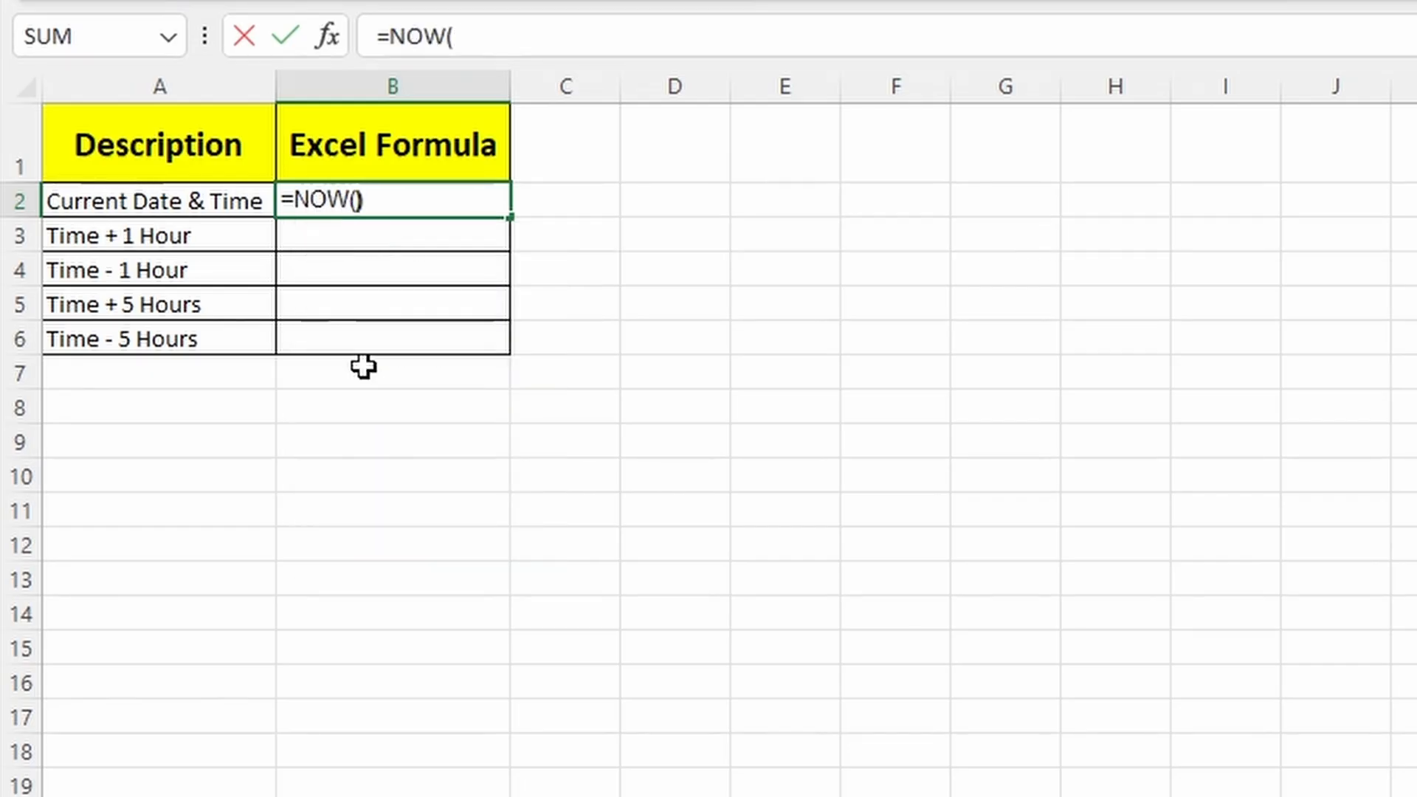
key(Return)
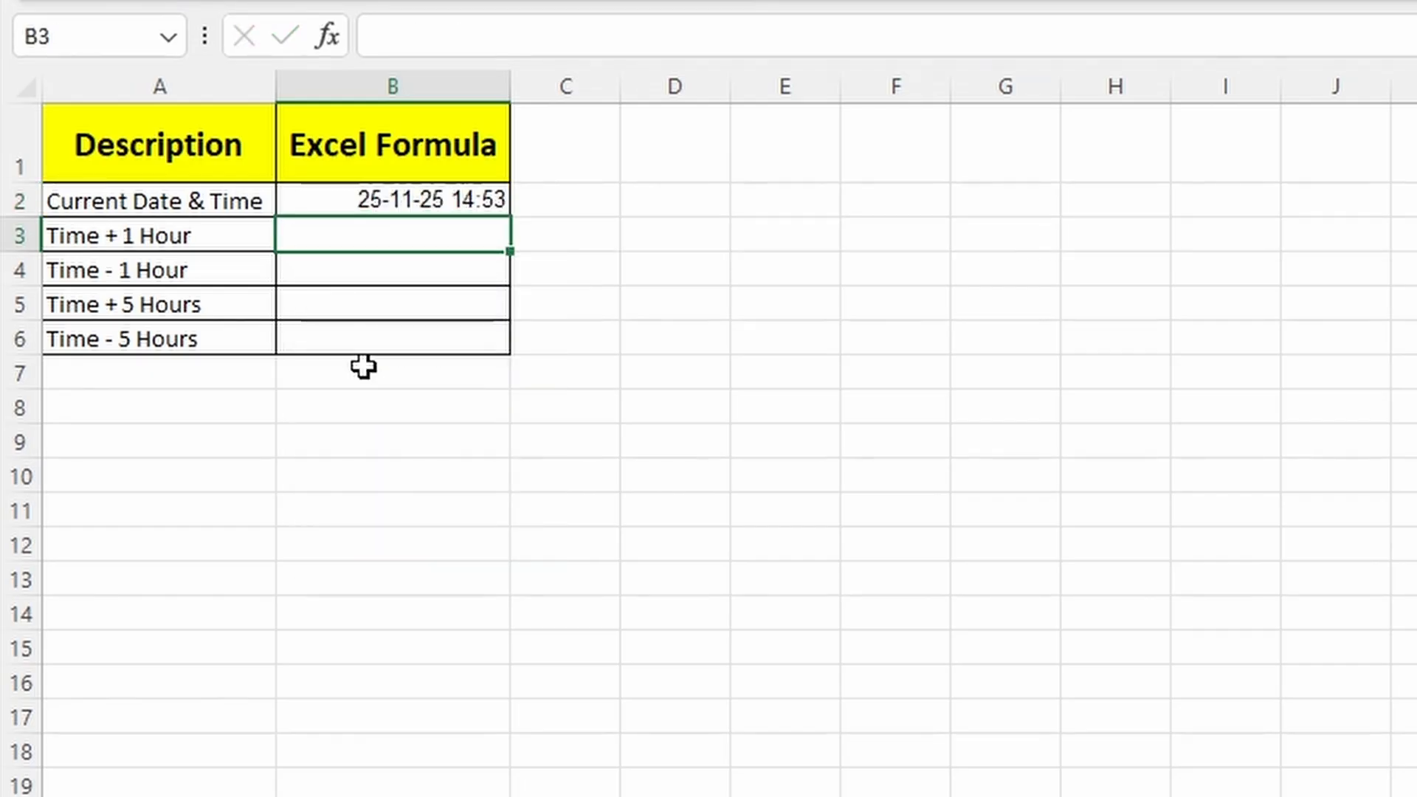
key(Up)
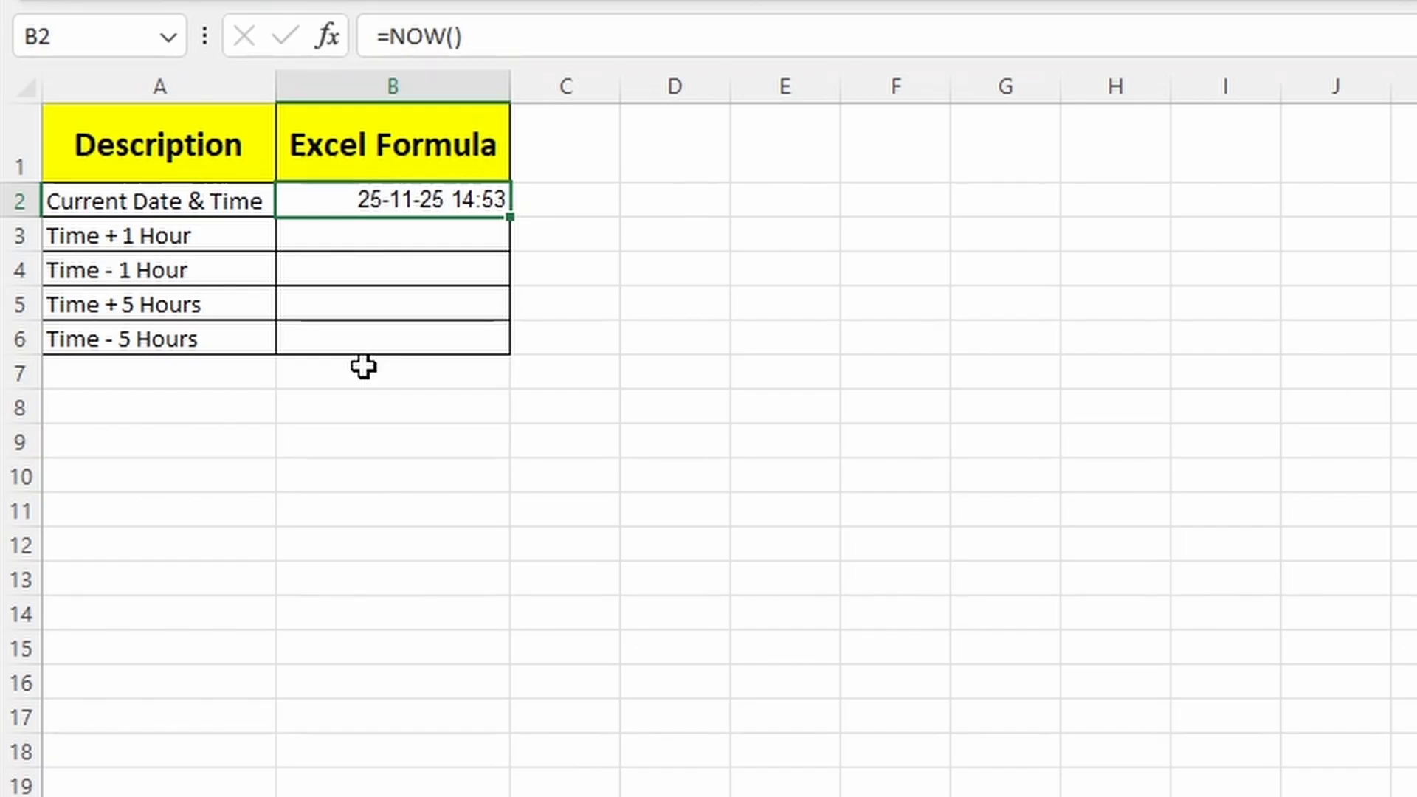
Step: Enter =NOW()+1 in B3 for the Time + 1 Hour row and check the formula
key(Down)
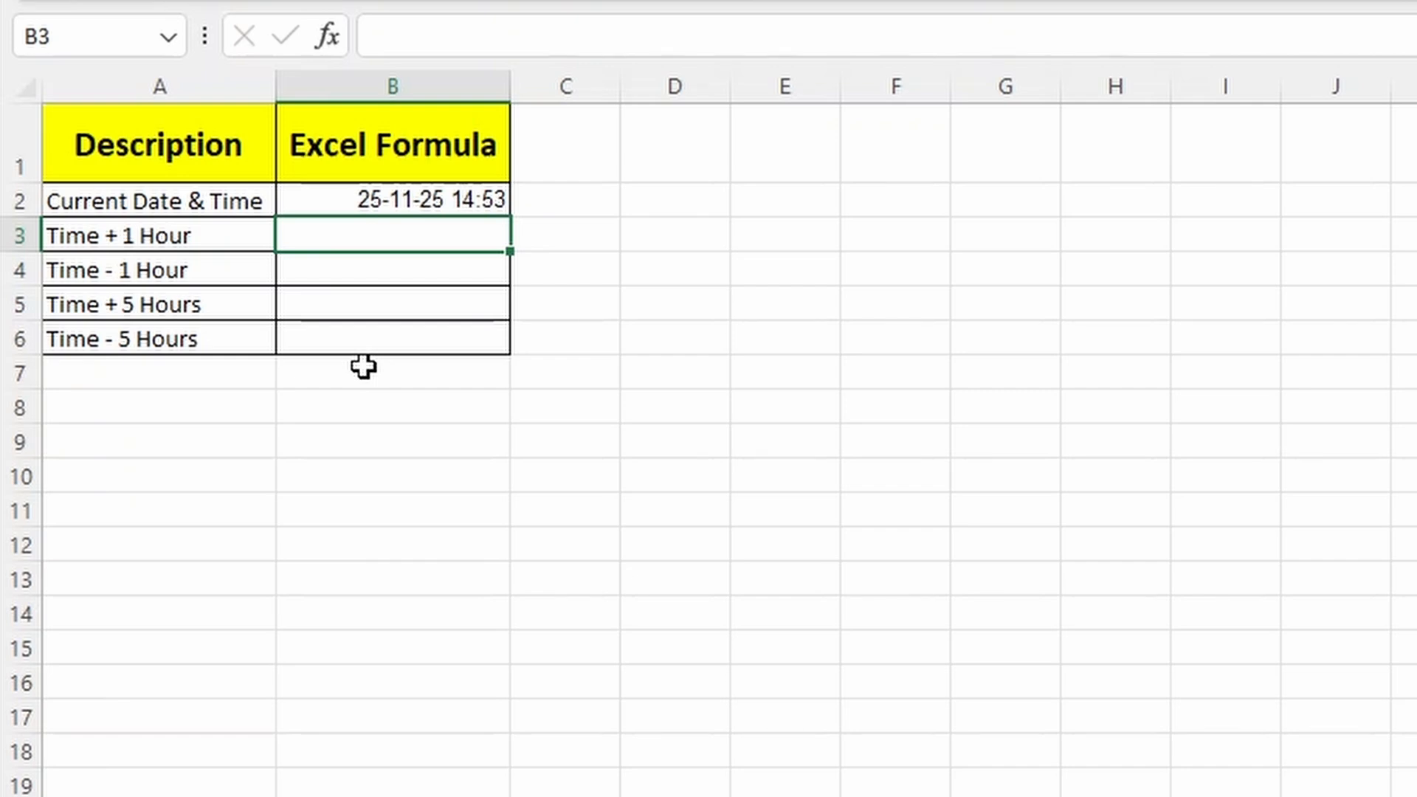
text(=NO)
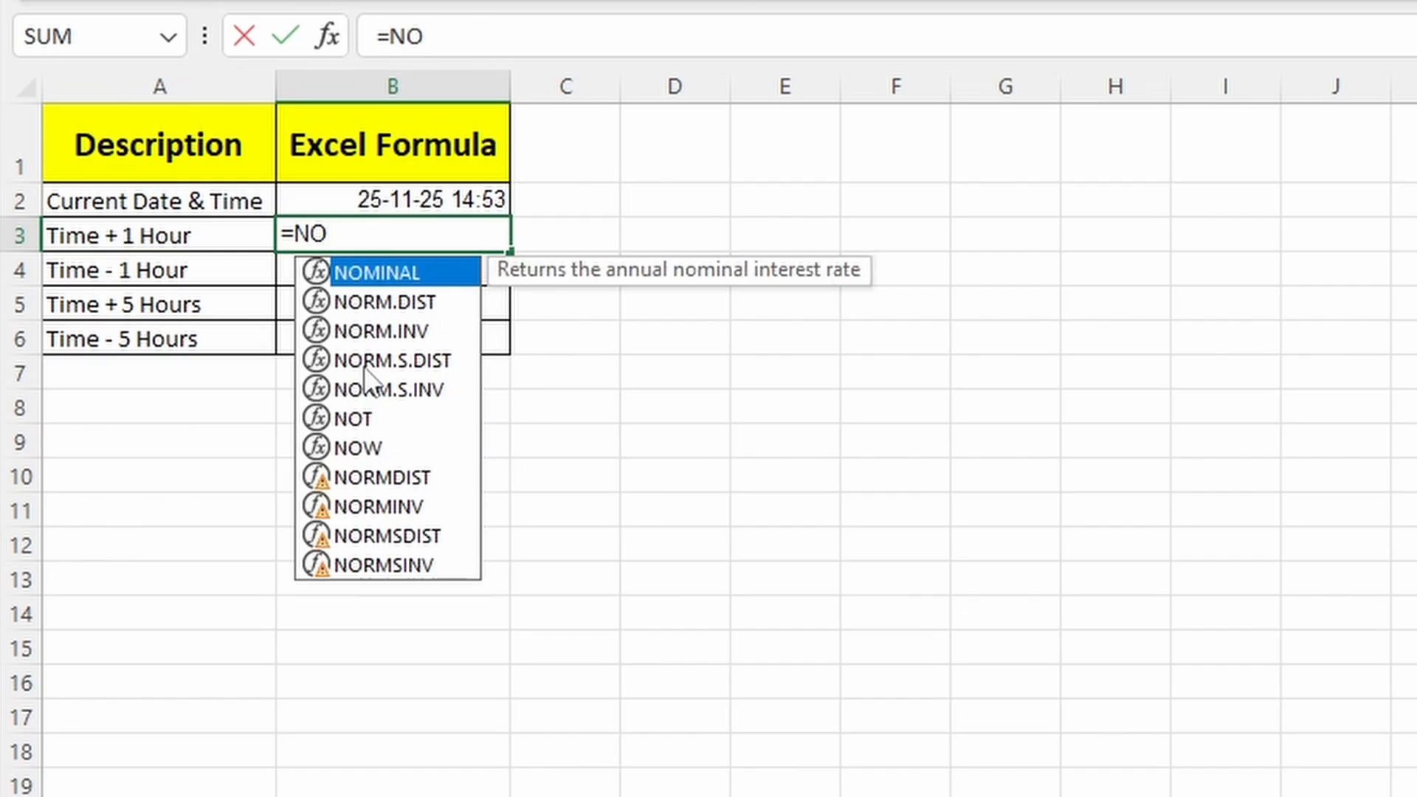
text(W()
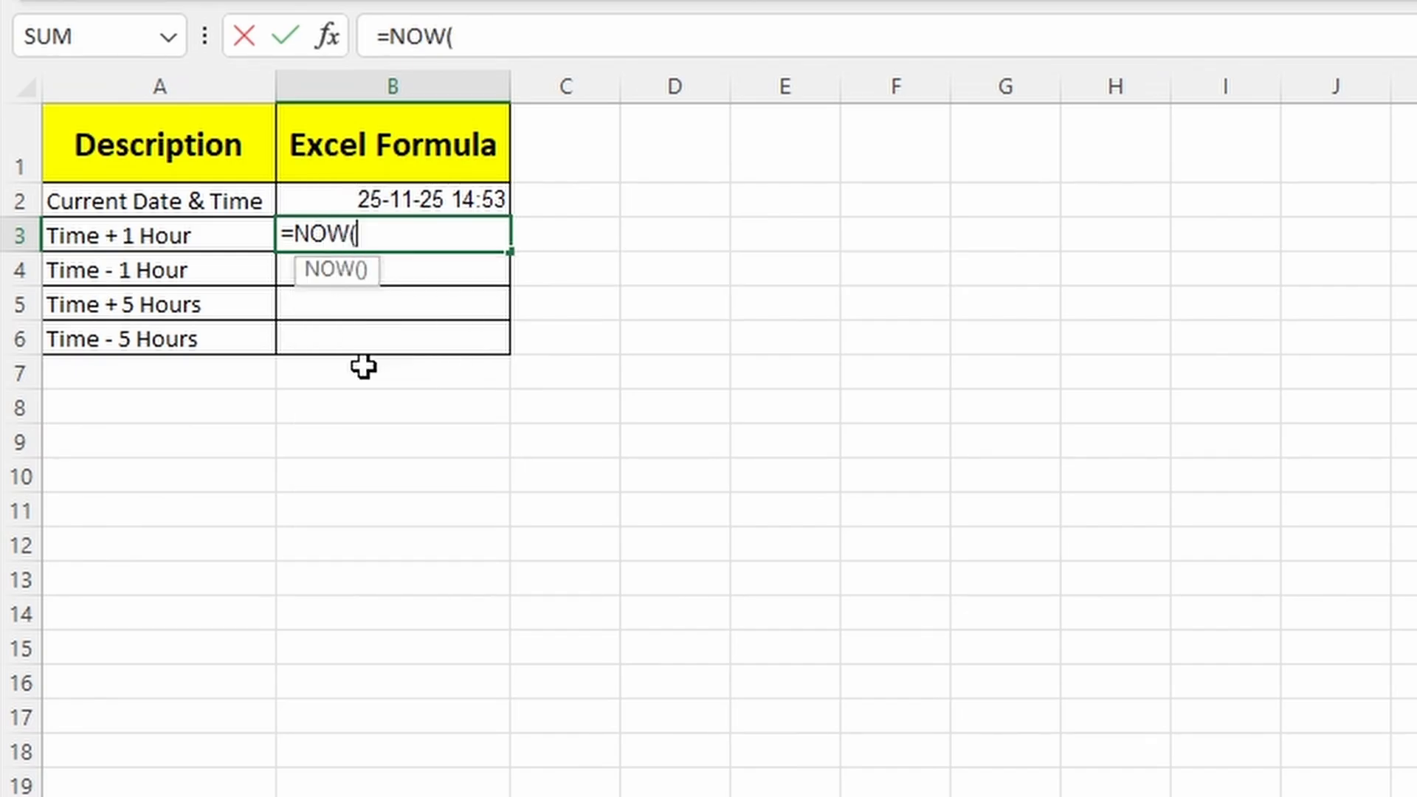
text()+1)
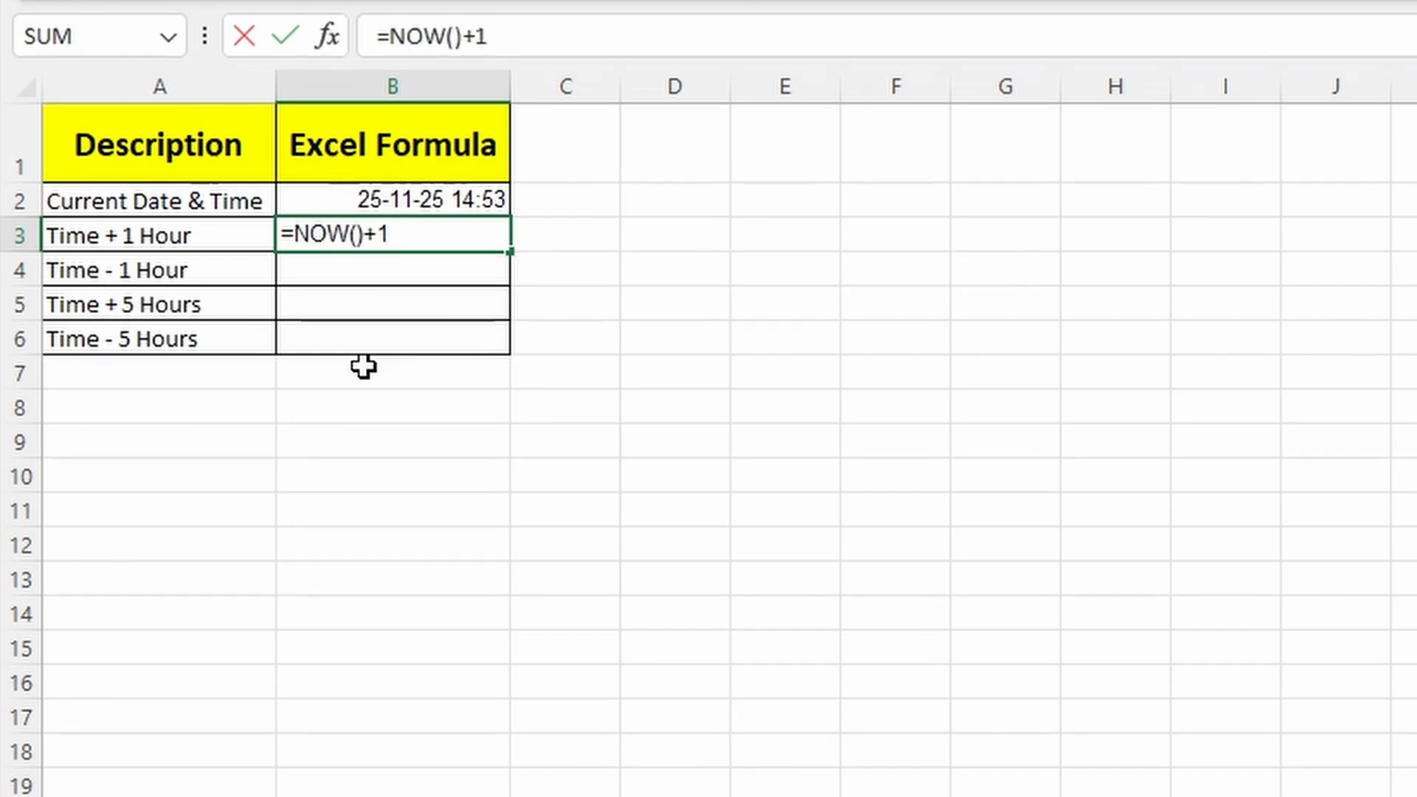
key(Return)
key(Up)
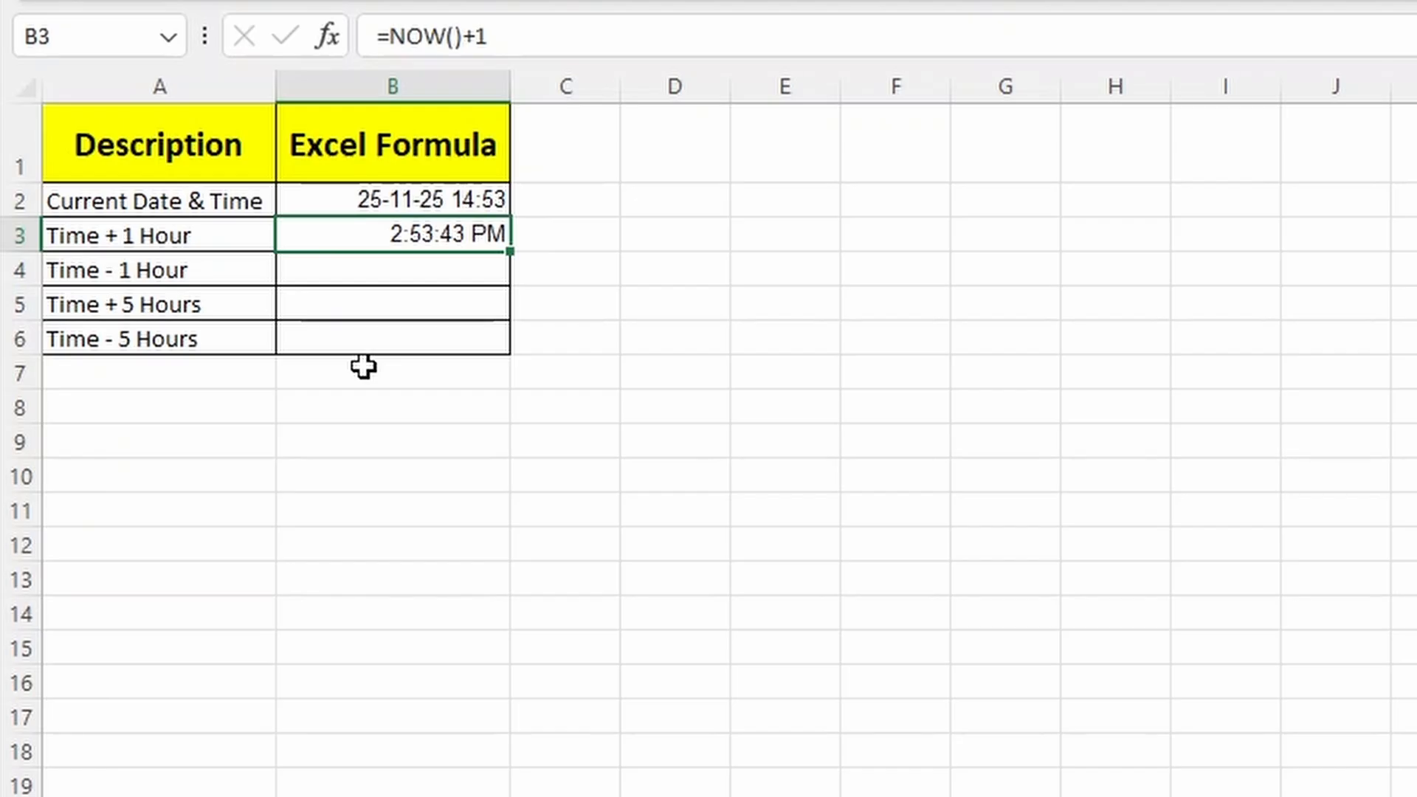
Step: Correct the Time + 1 Hour formula in B3 to =NOW()+1/24 and check it
click(517, 30)
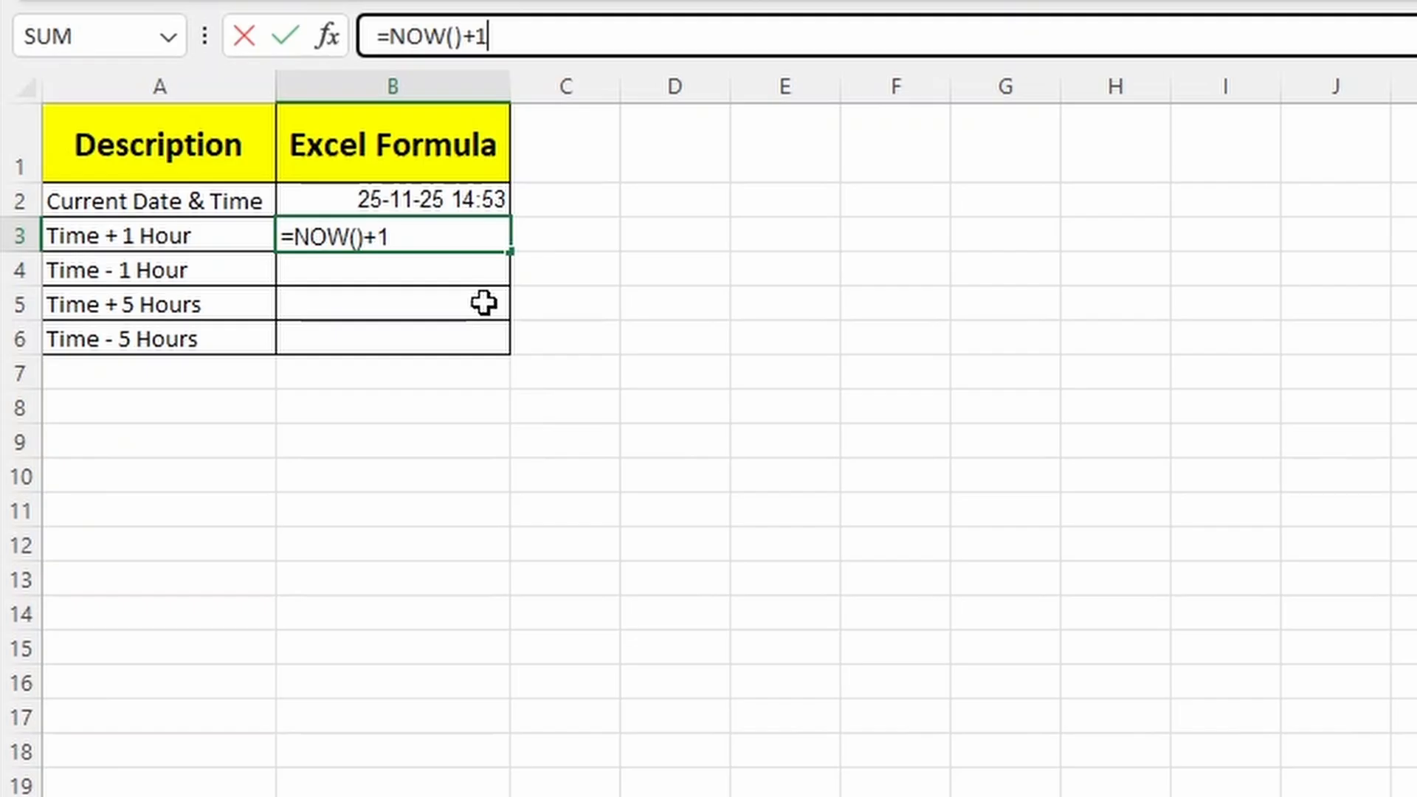
text(/24)
key(Return)
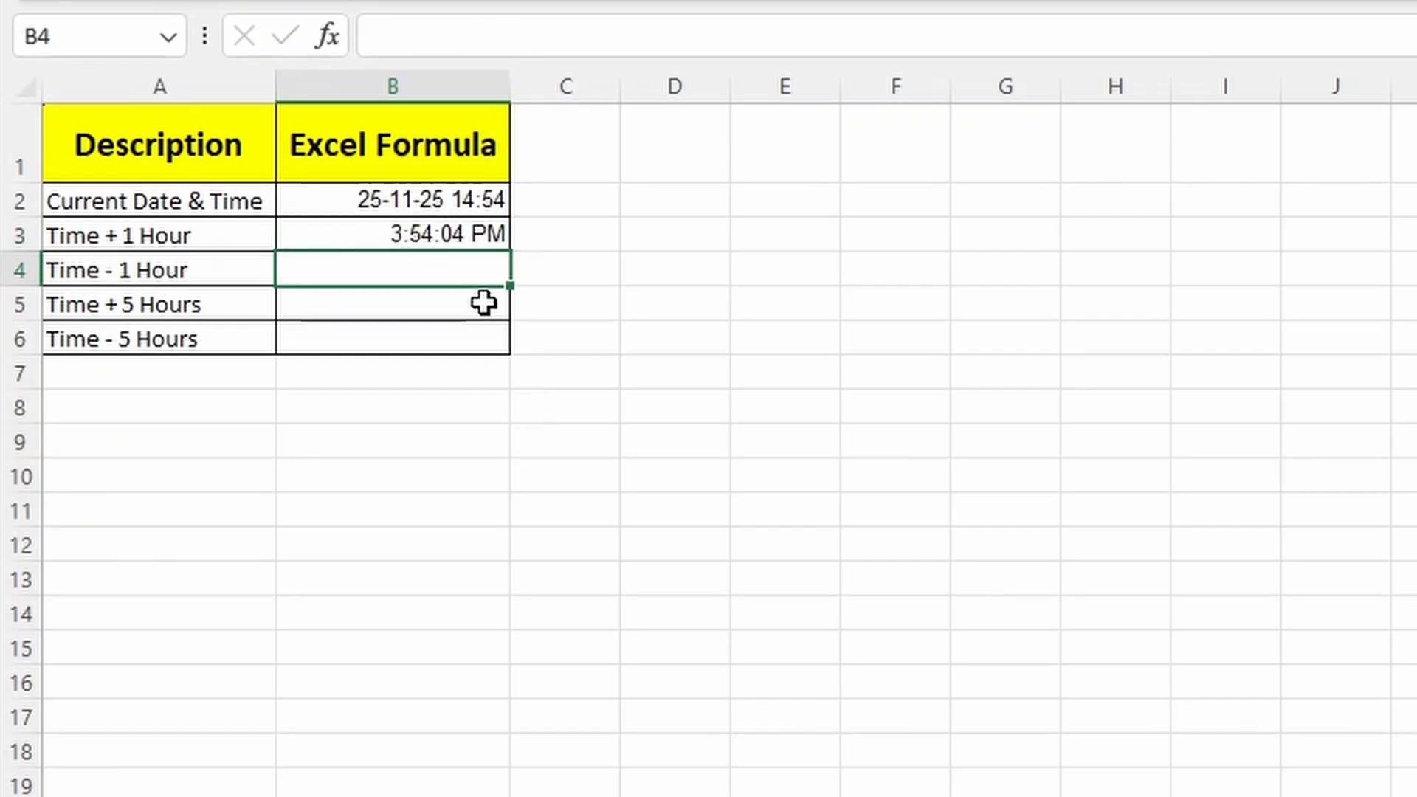
key(Up)
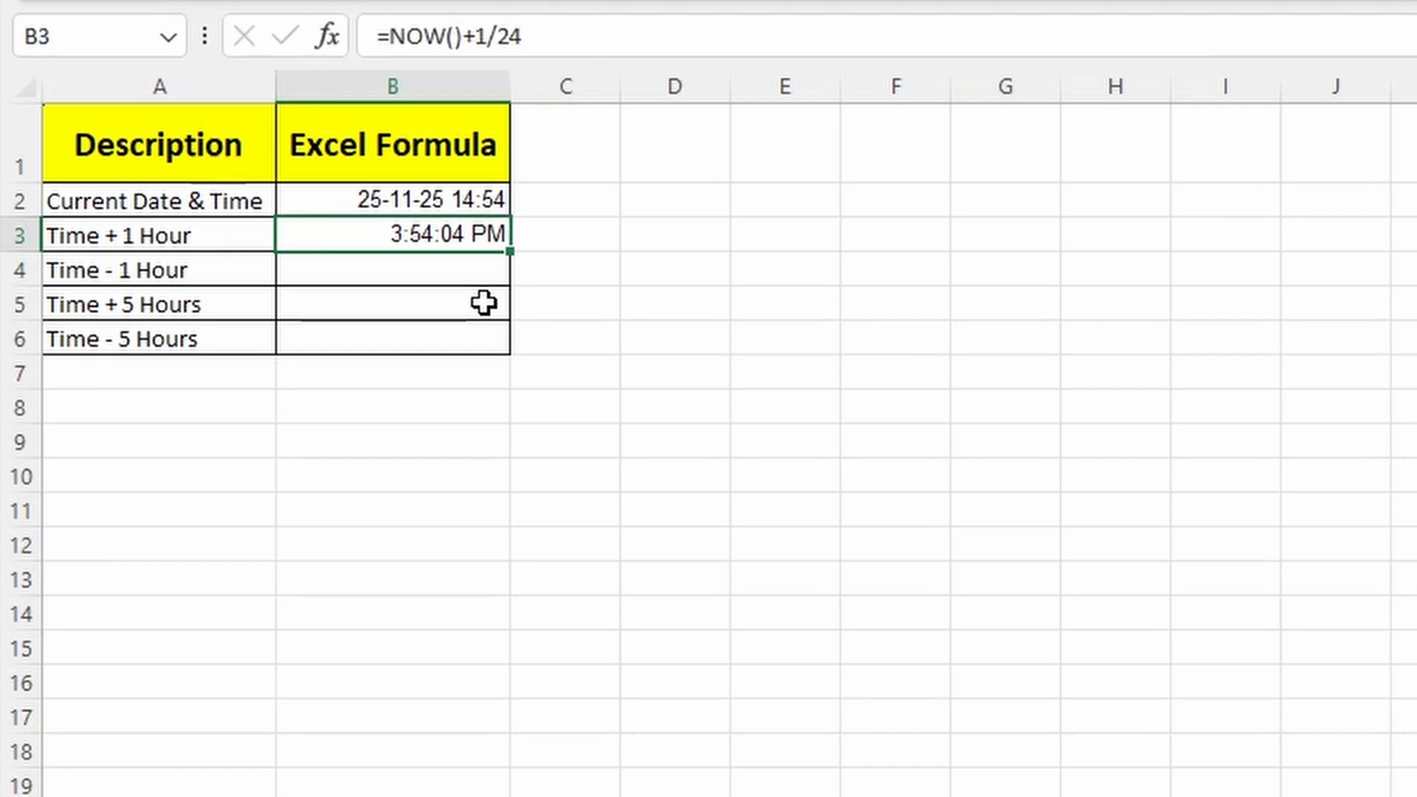
Step: Enter =NOW()-1/24 in B4 for Time - 1 Hour and =NOW()+5/24 in B5 for Time + 5 Hours
key(Down)
text(=)
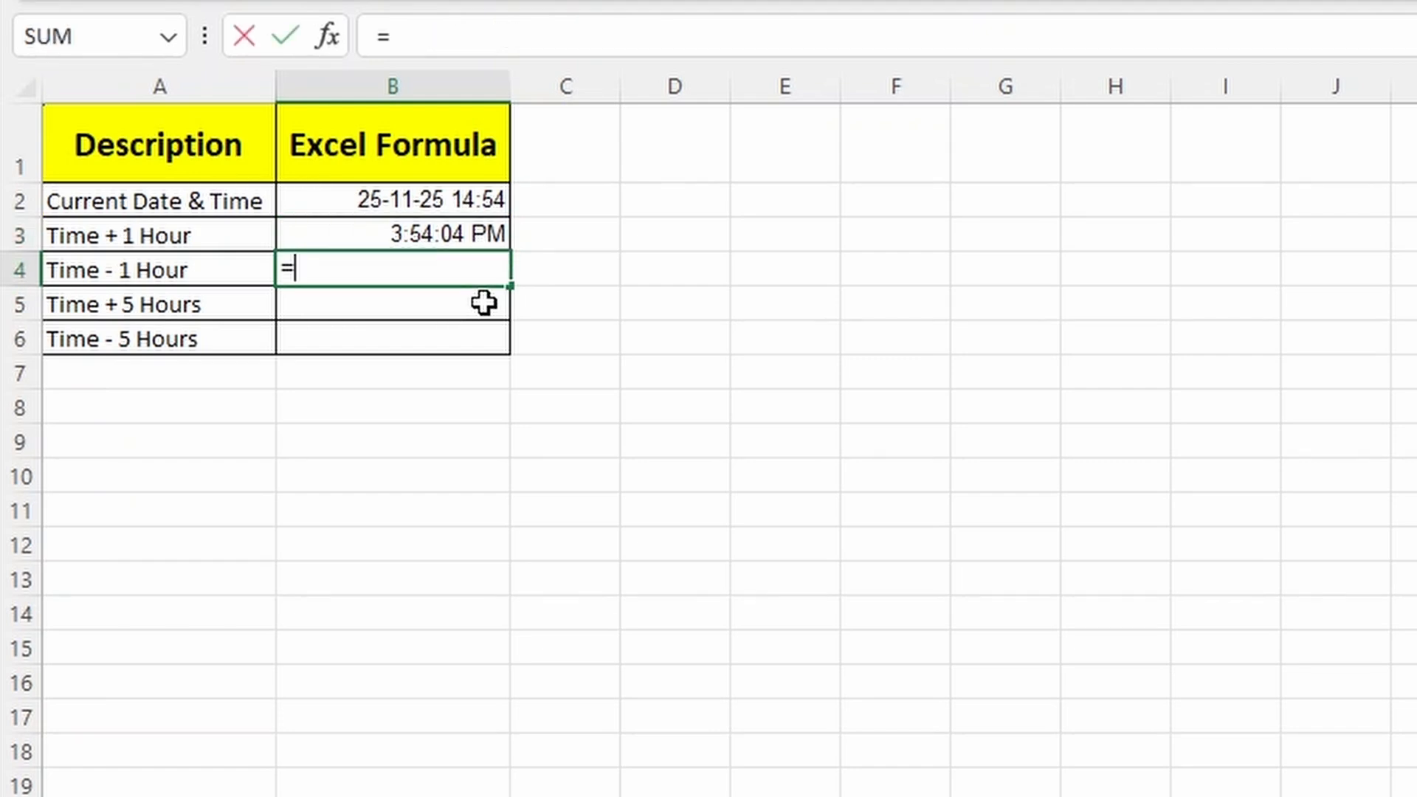
text(NOW()-1/24)
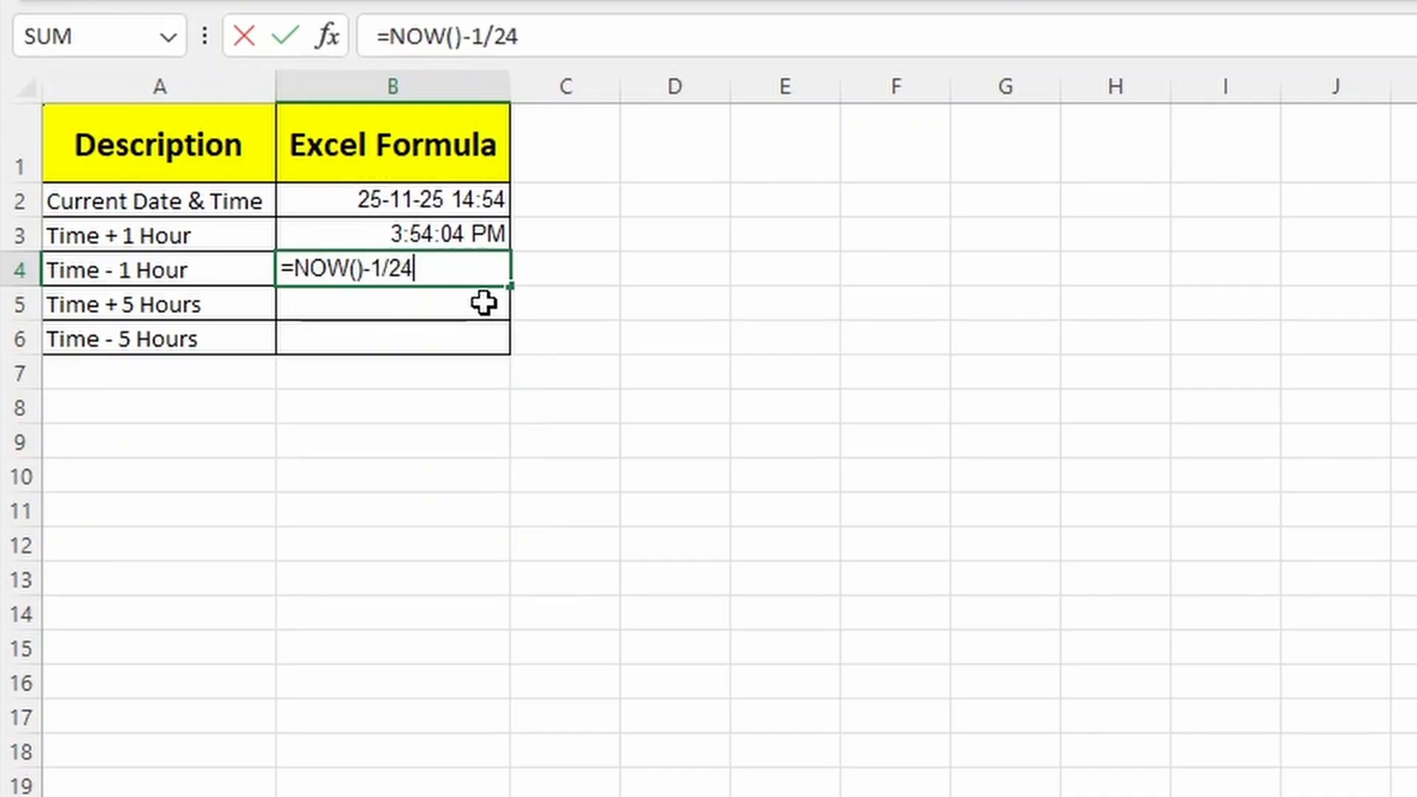
key(Return)
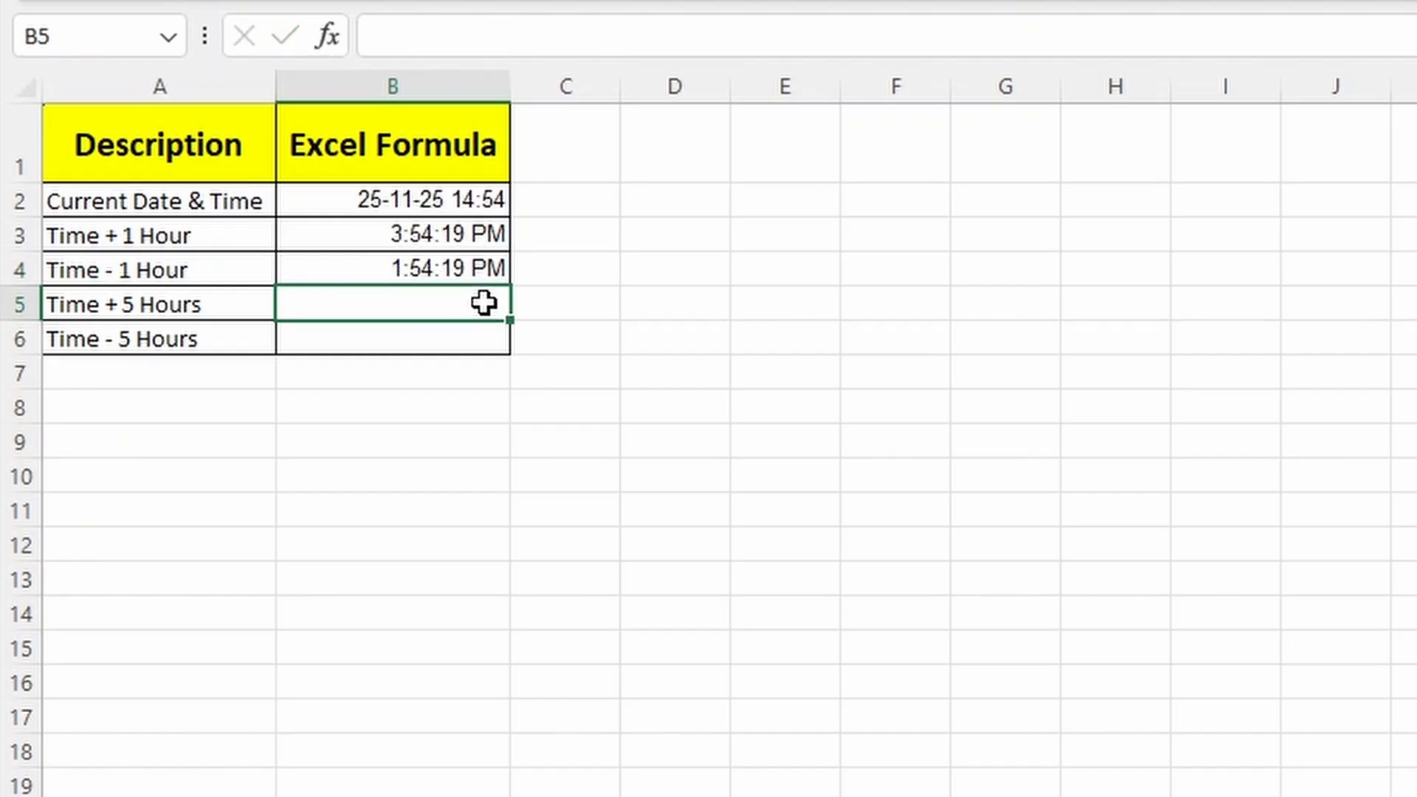
text(=)
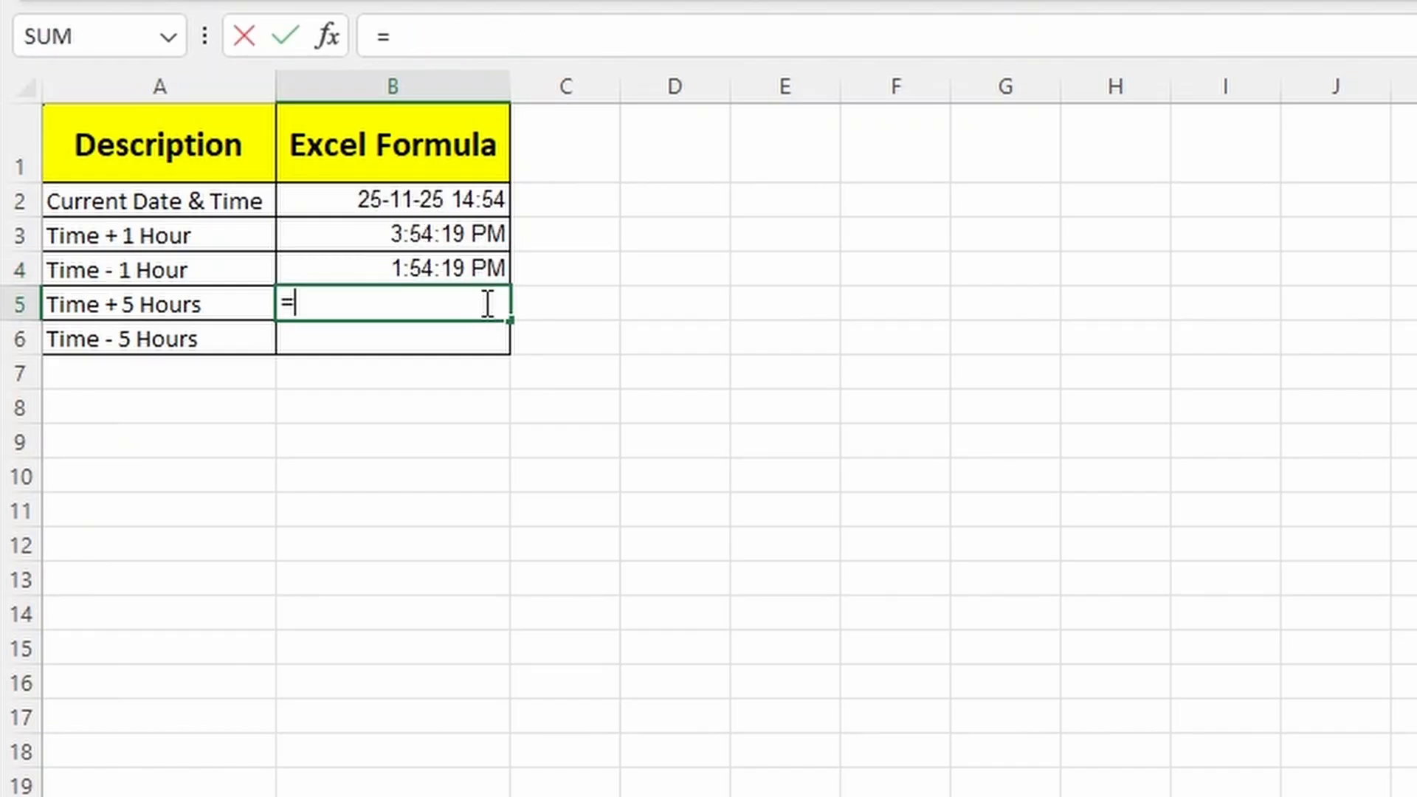
text(NOW()+5/24)
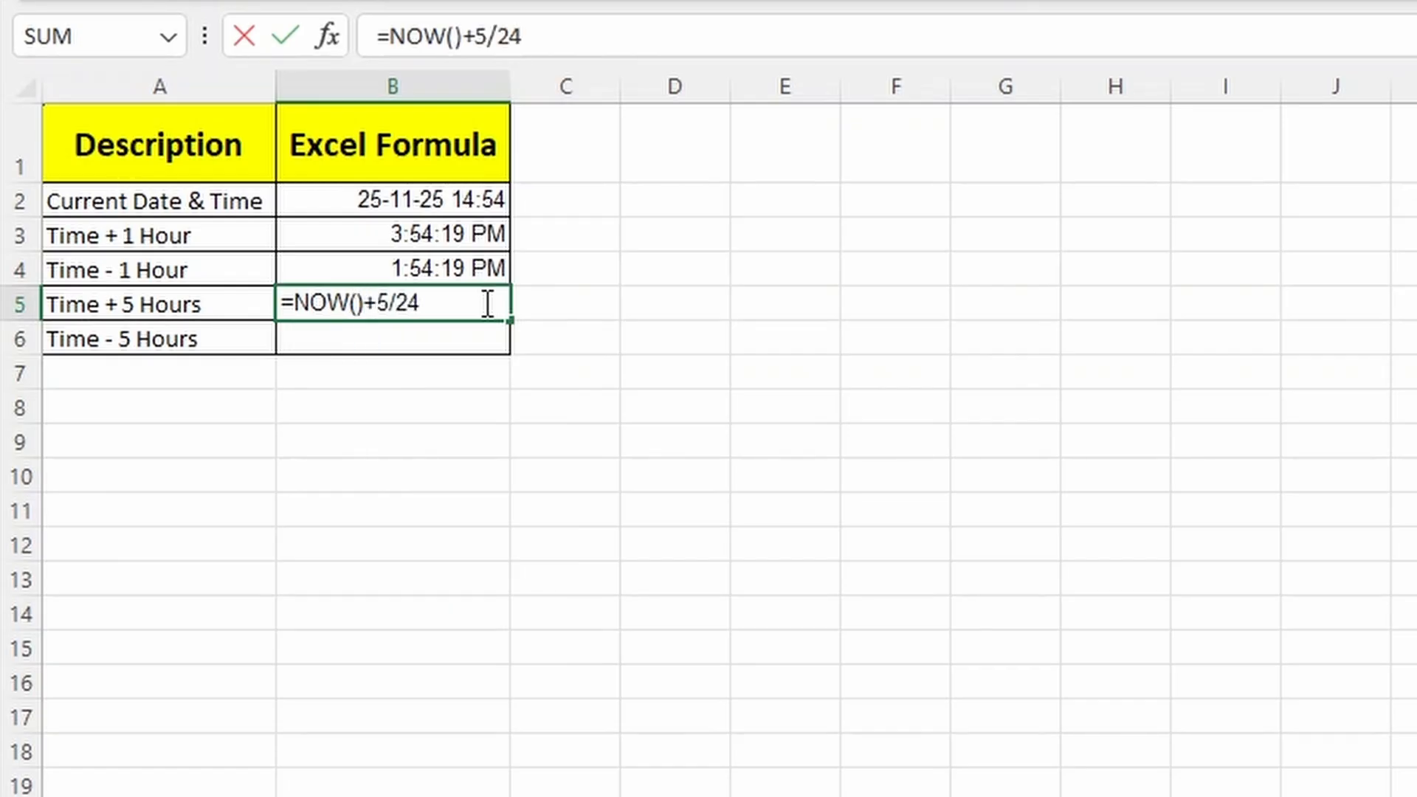
key(Return)
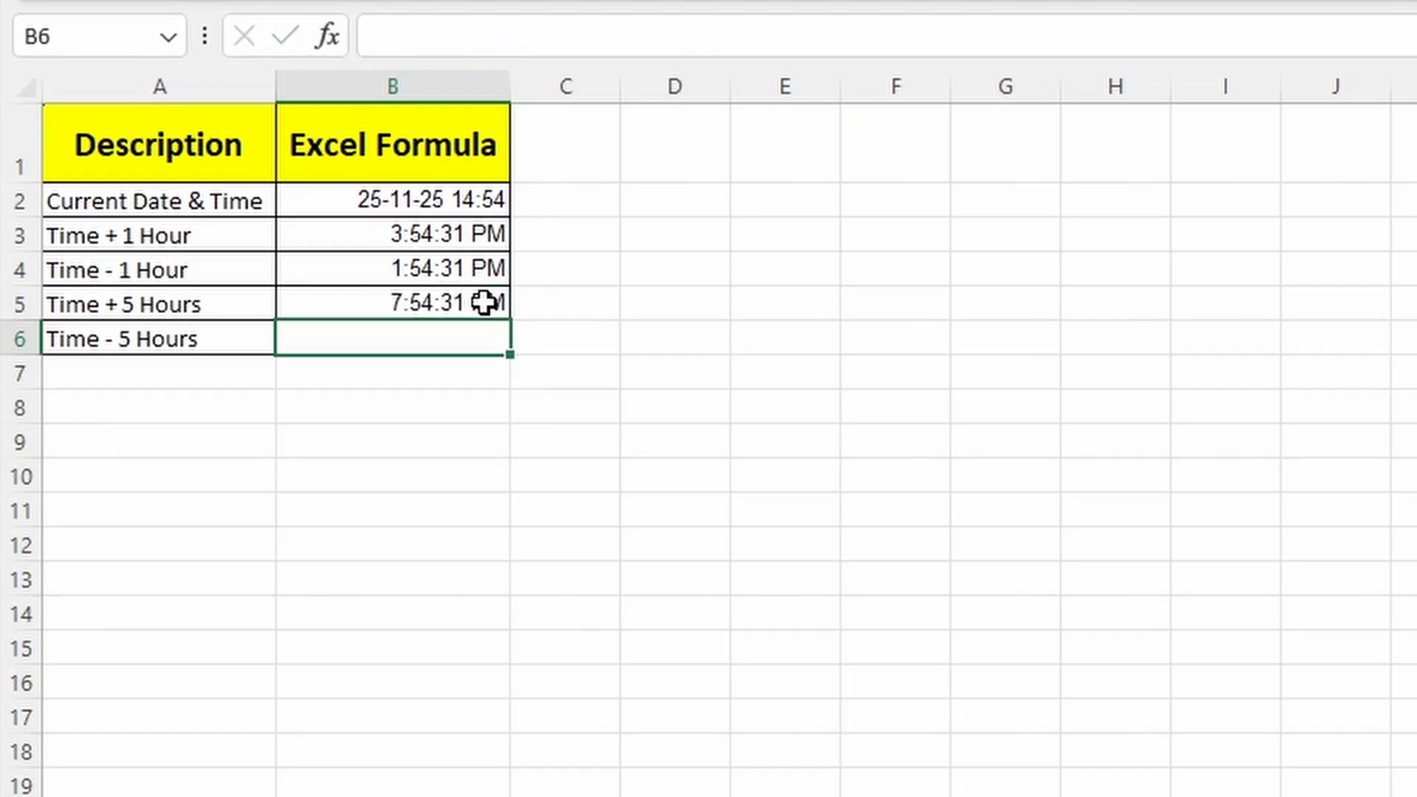
Step: Enter =NOW()-5/24 in B6 for the Time - 5 Hours row and recheck the Current Date & Time formula in B2
text(=NOW)
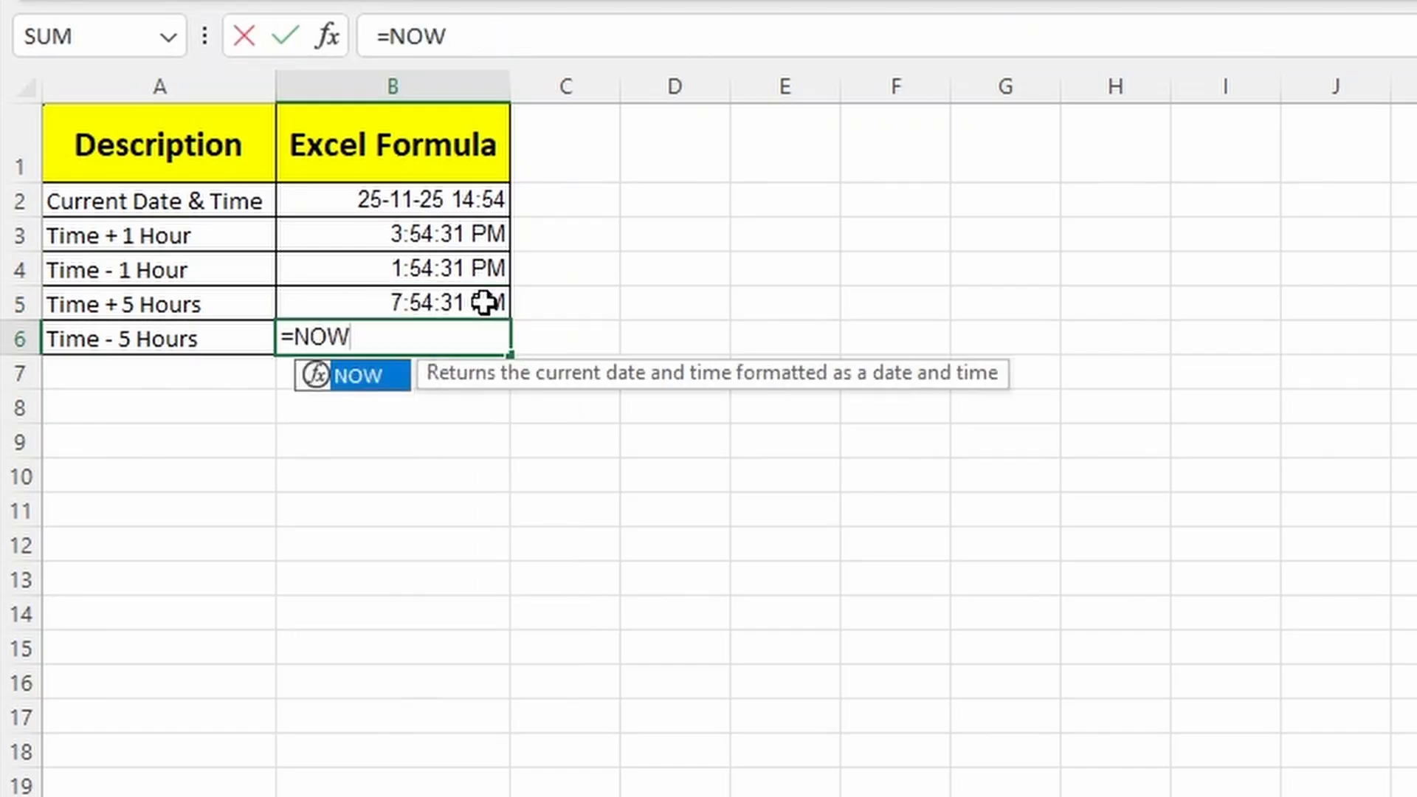
text(())
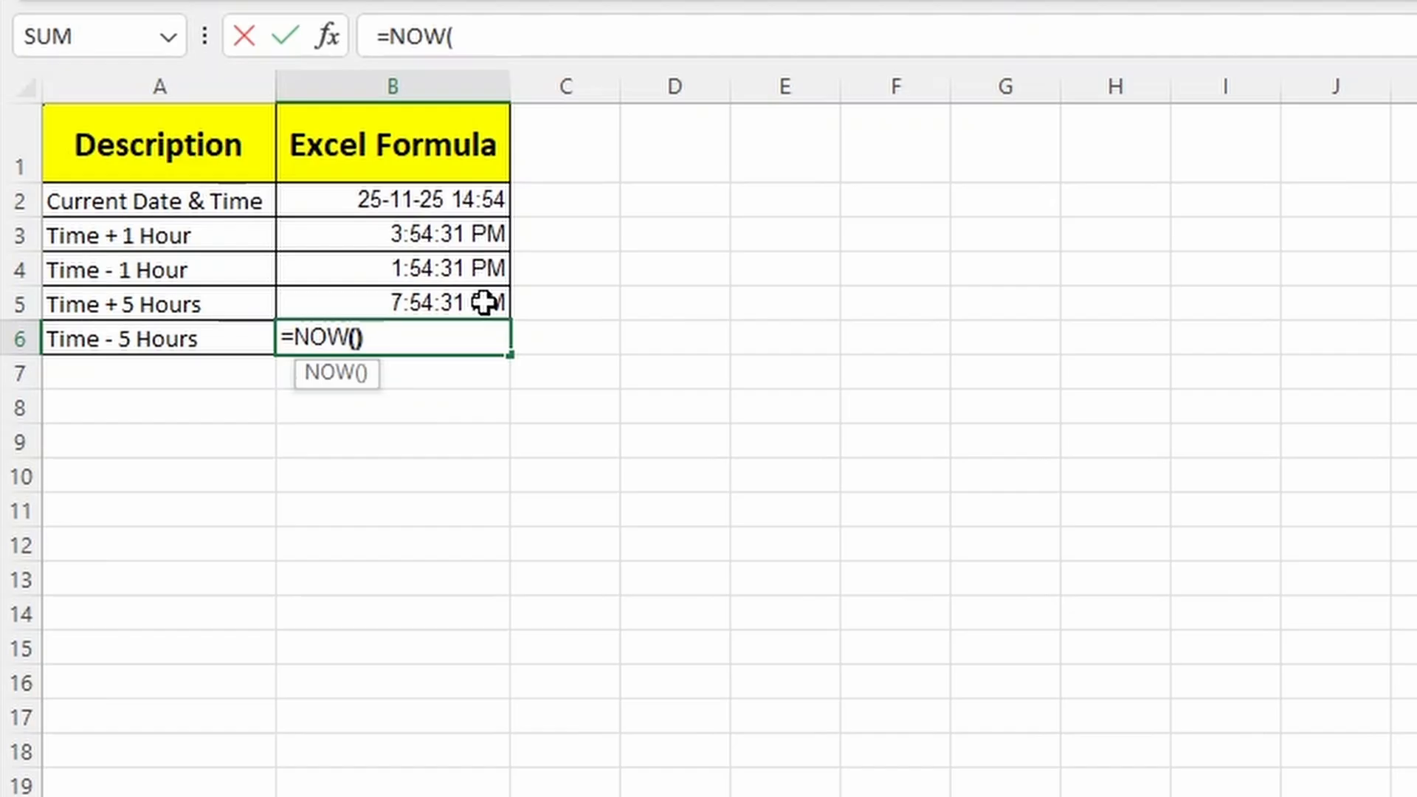
text()-5/24)
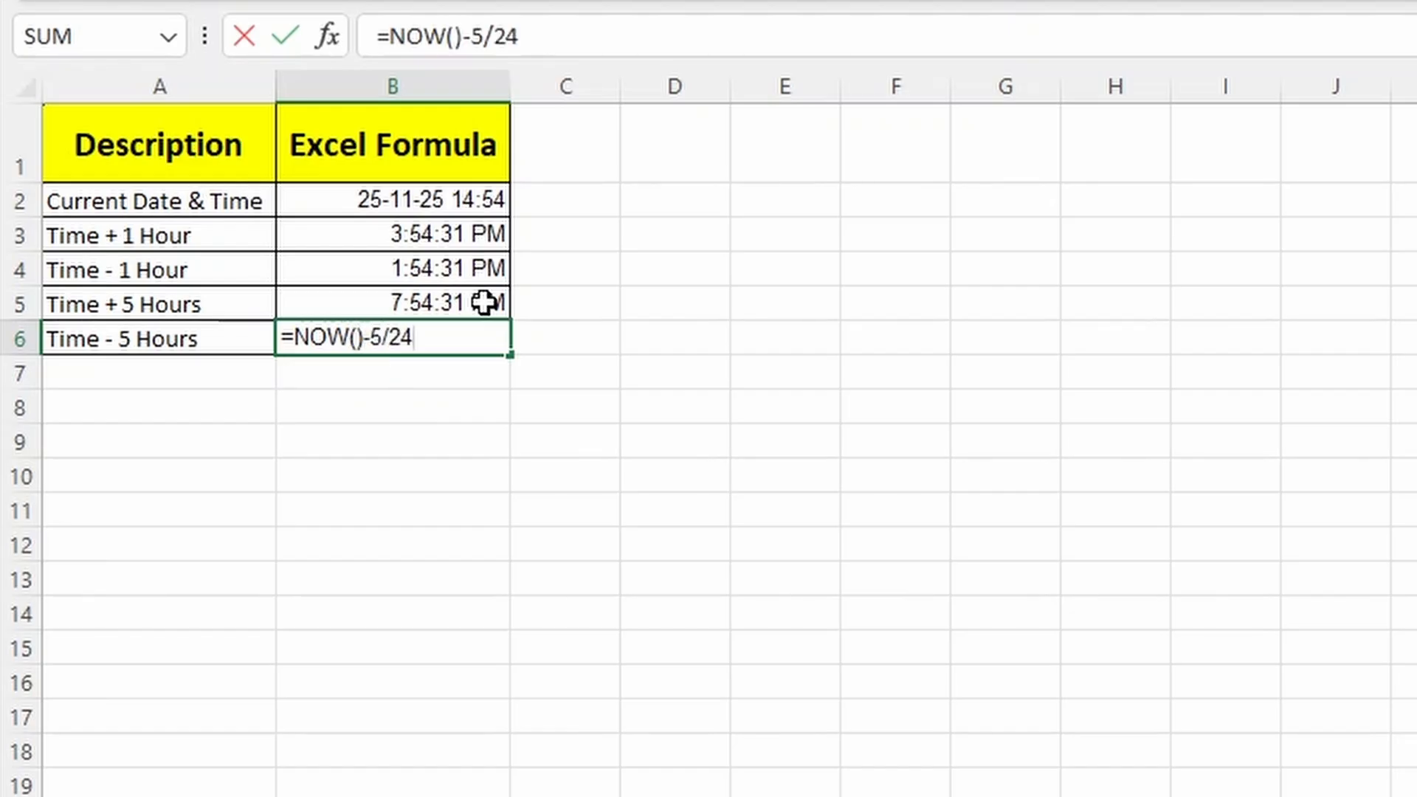
key(Return)
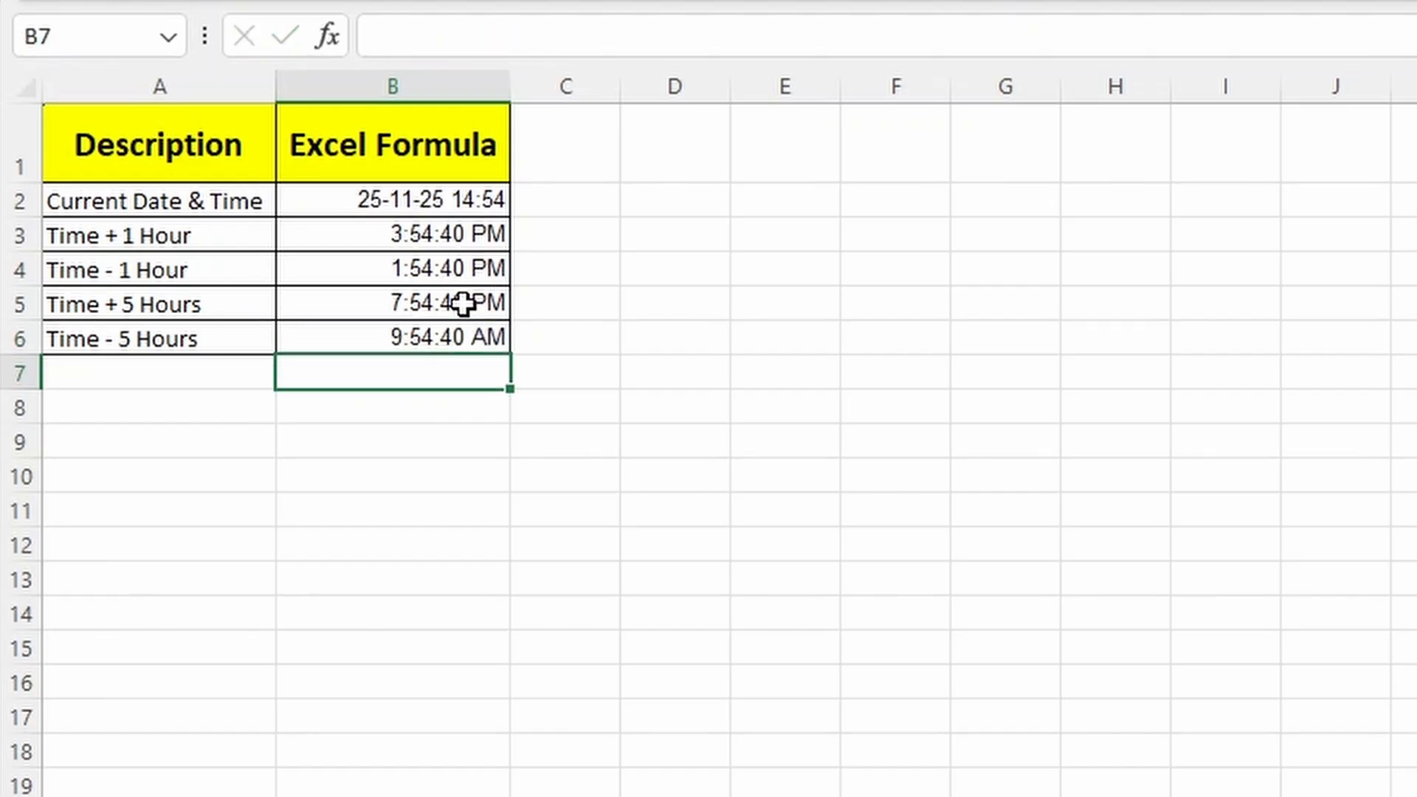
click(450, 209)
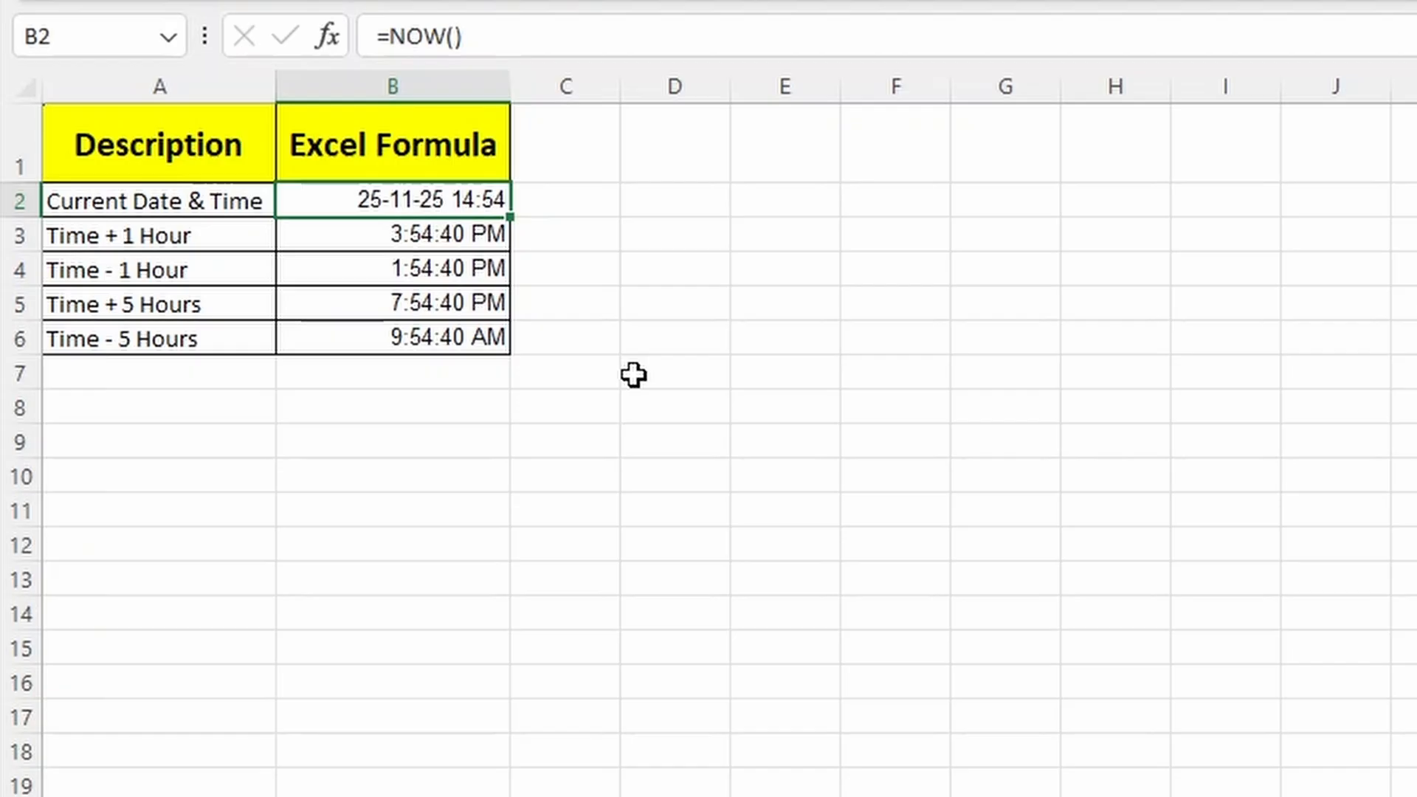
click(477, 381)
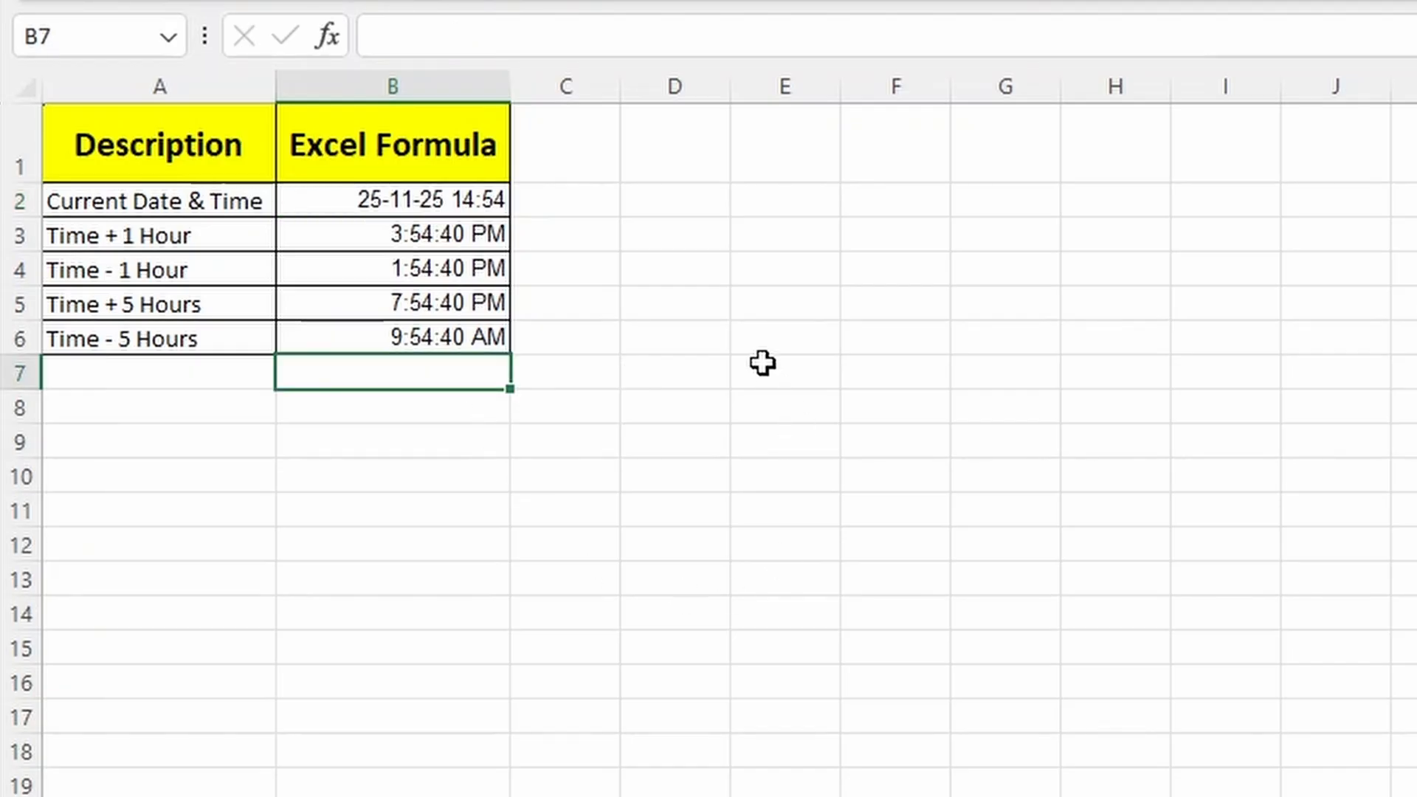
Step: Open the full-name practice sheet and review the First Name and Last Name columns
click(741, 314)
click(717, 186)
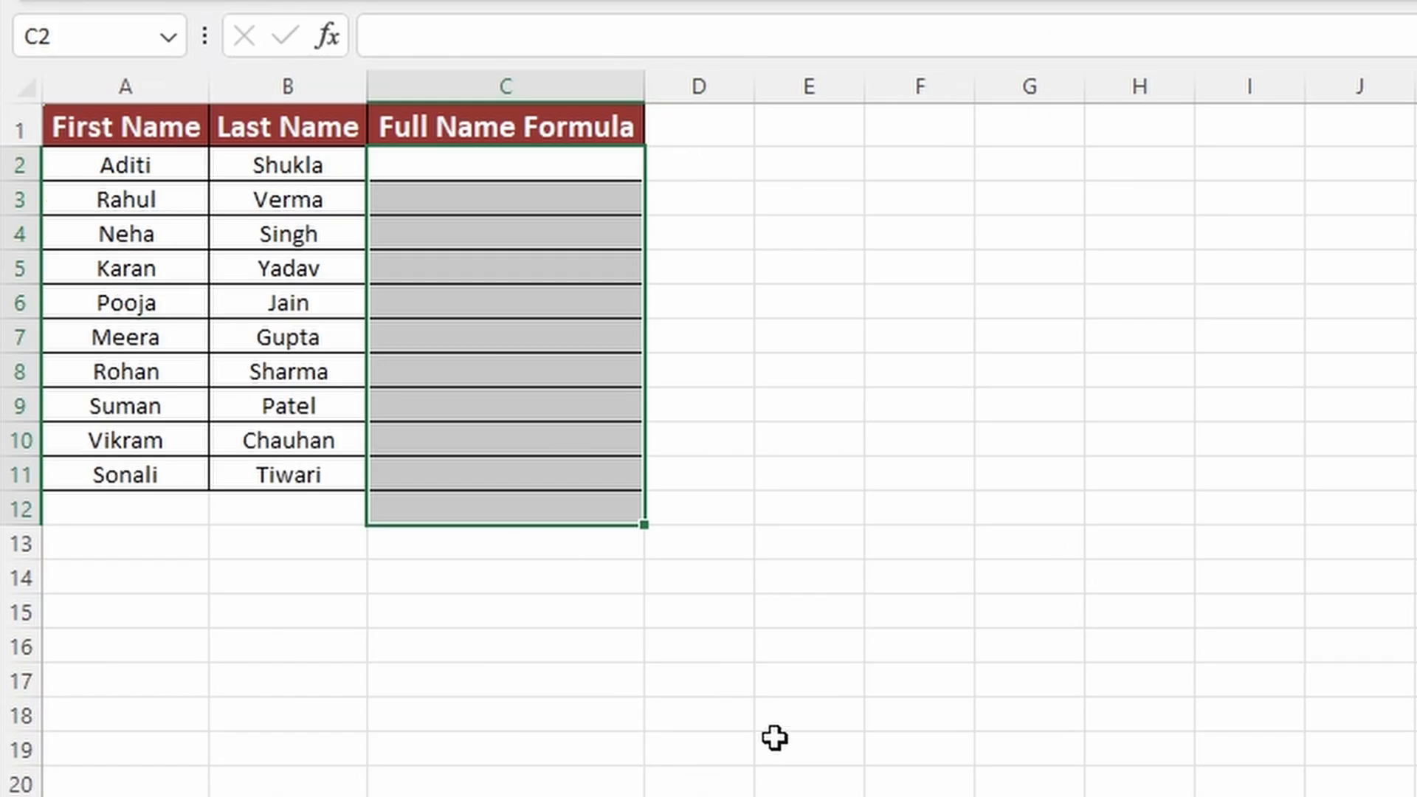
click(478, 328)
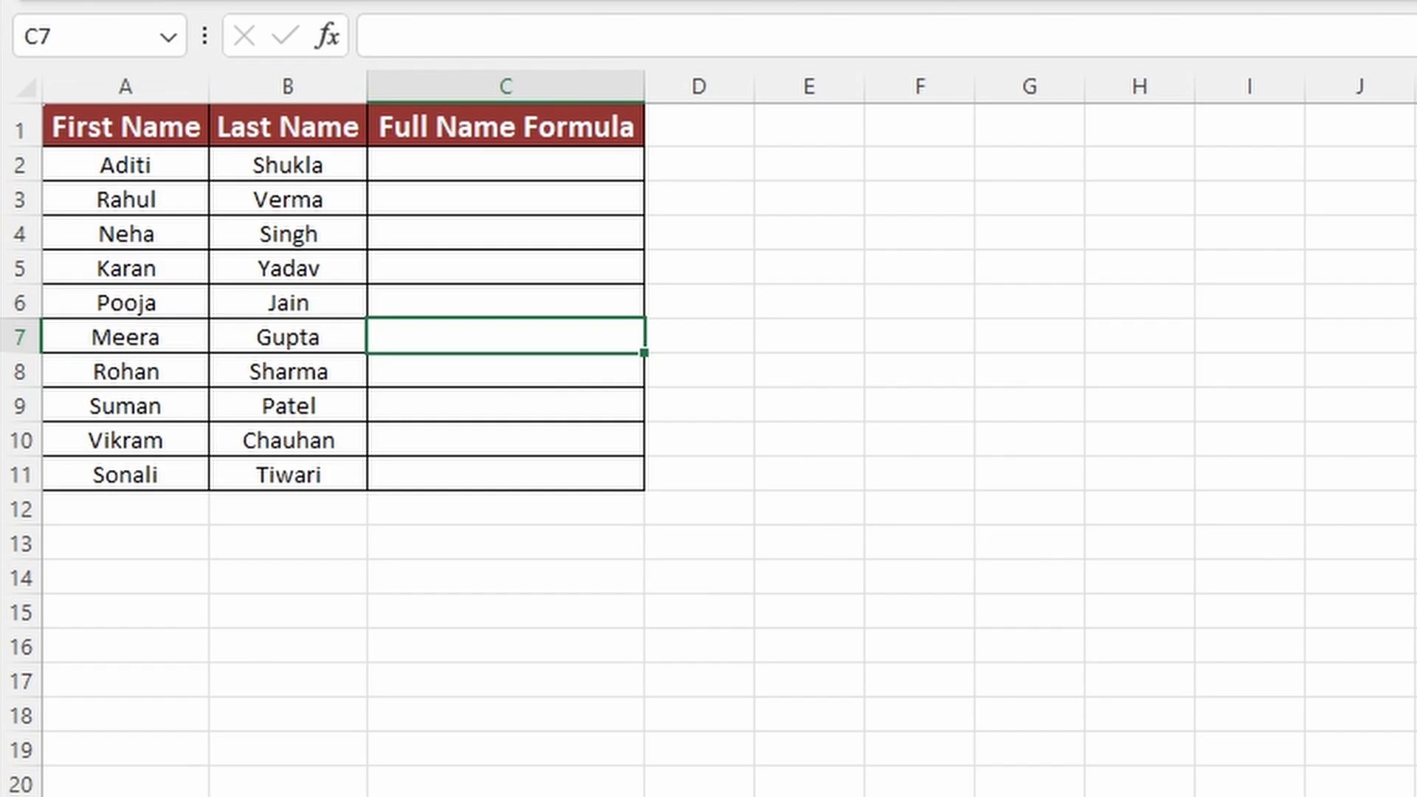
click(395, 154)
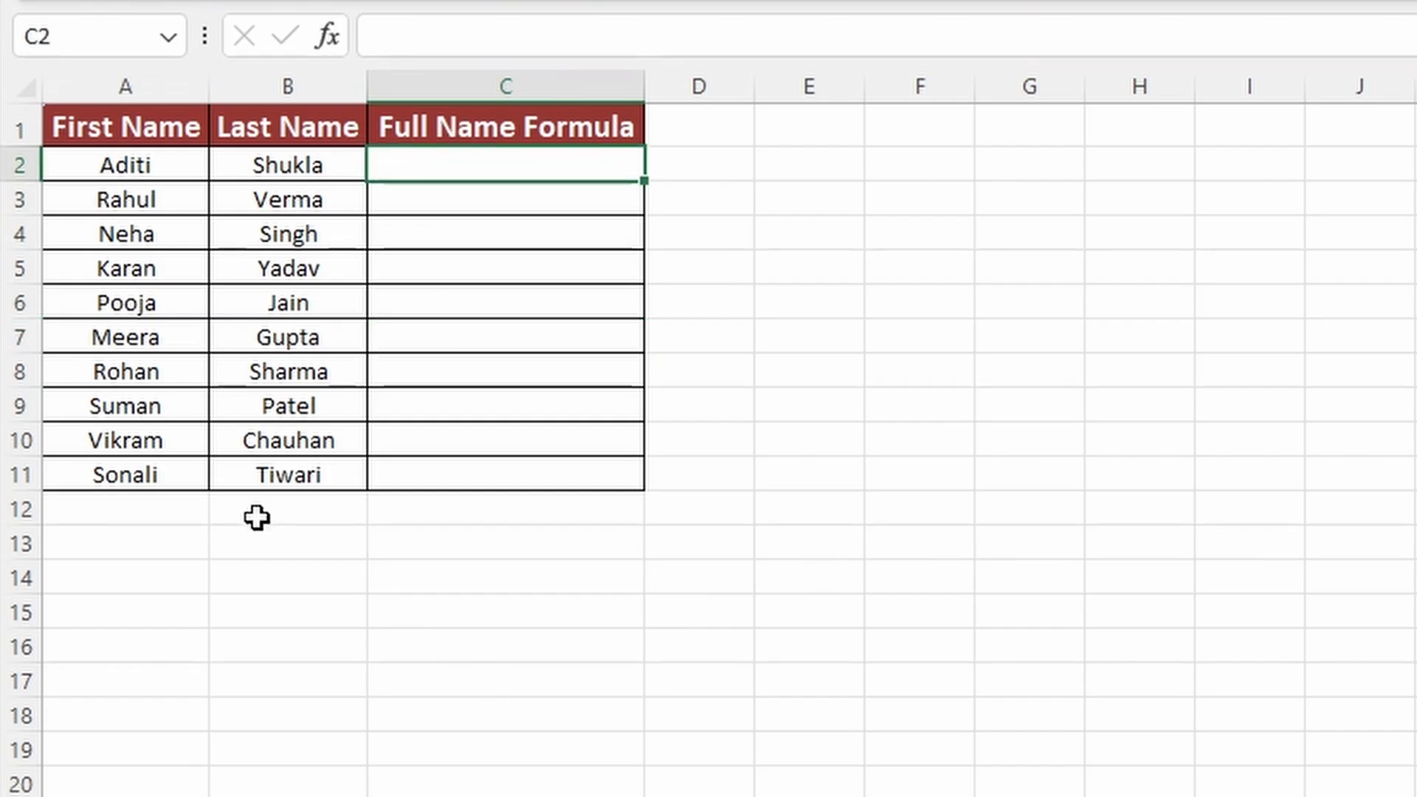
drag(136, 154, 199, 437)
drag(264, 176, 347, 503)
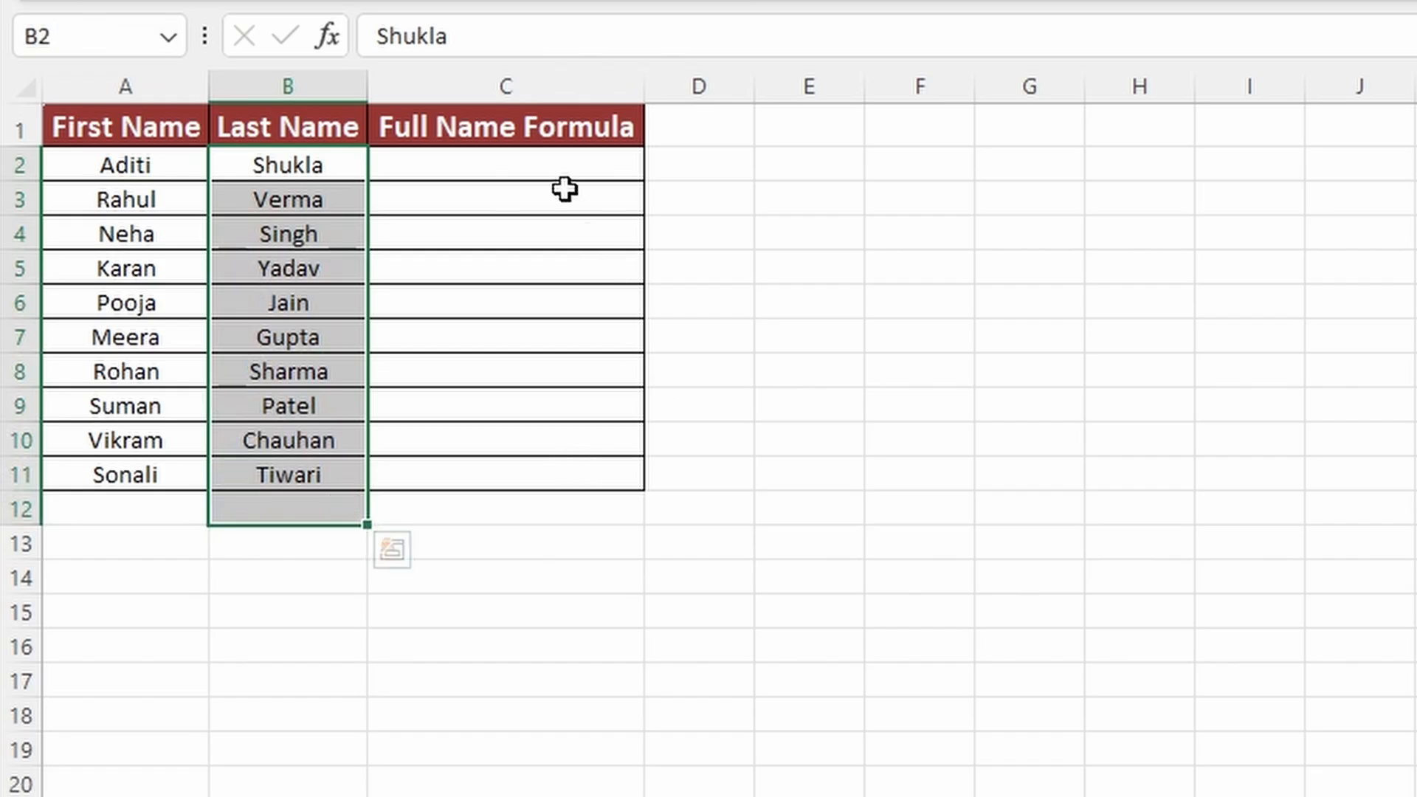
Step: Enter =CONCAT(A2,B2) in C2 to join the first and last names
click(553, 164)
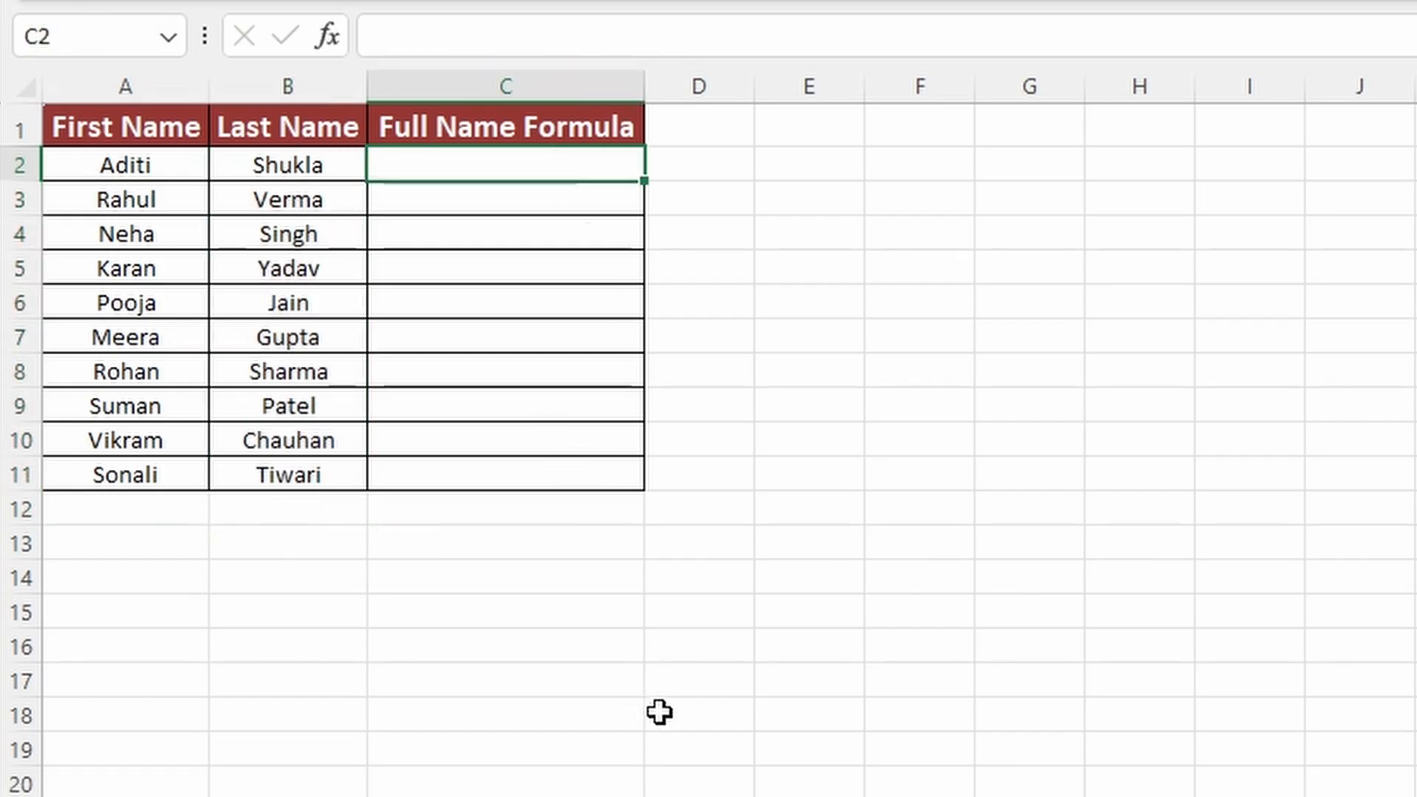
text(=CONE)
key(BackSpace)
key(Tab)
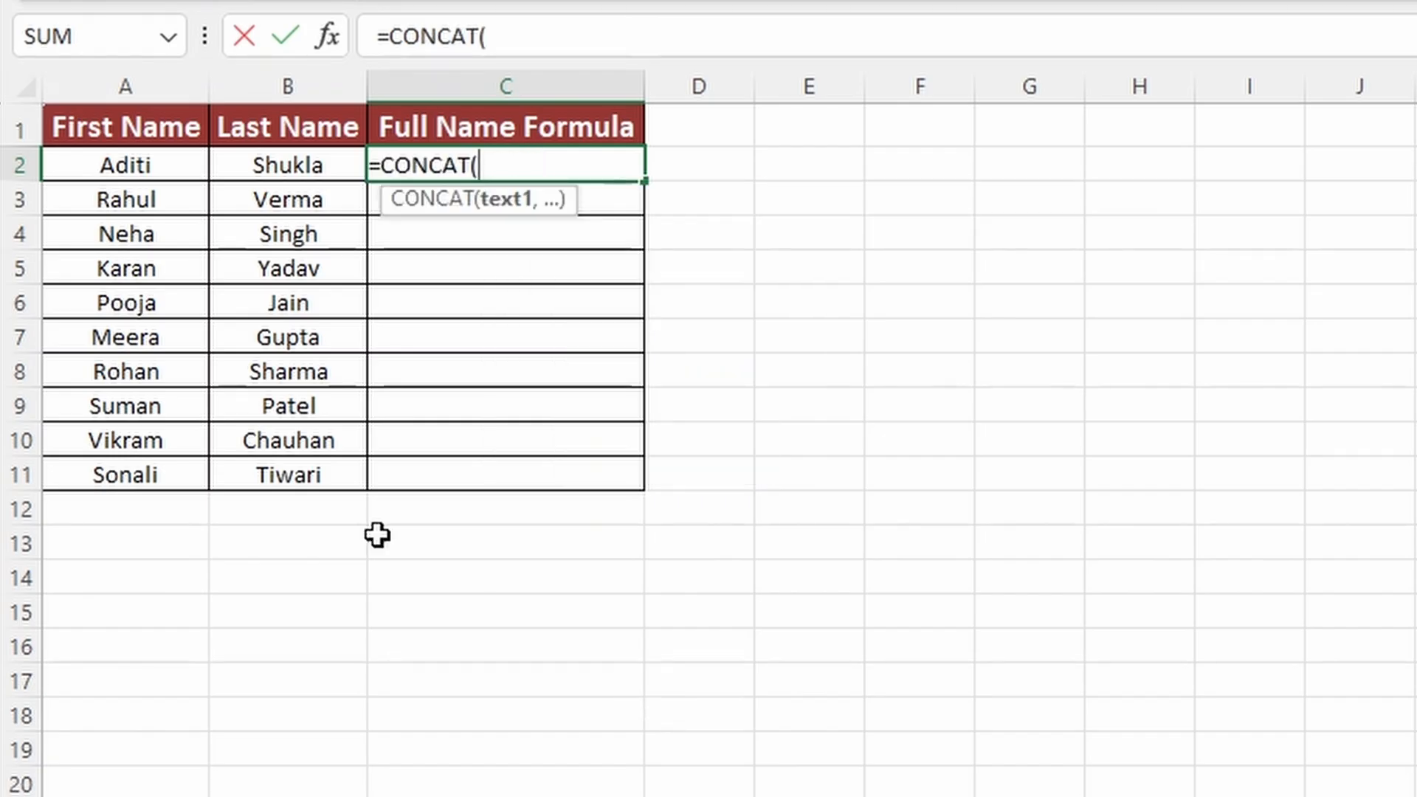
click(141, 172)
text(,)
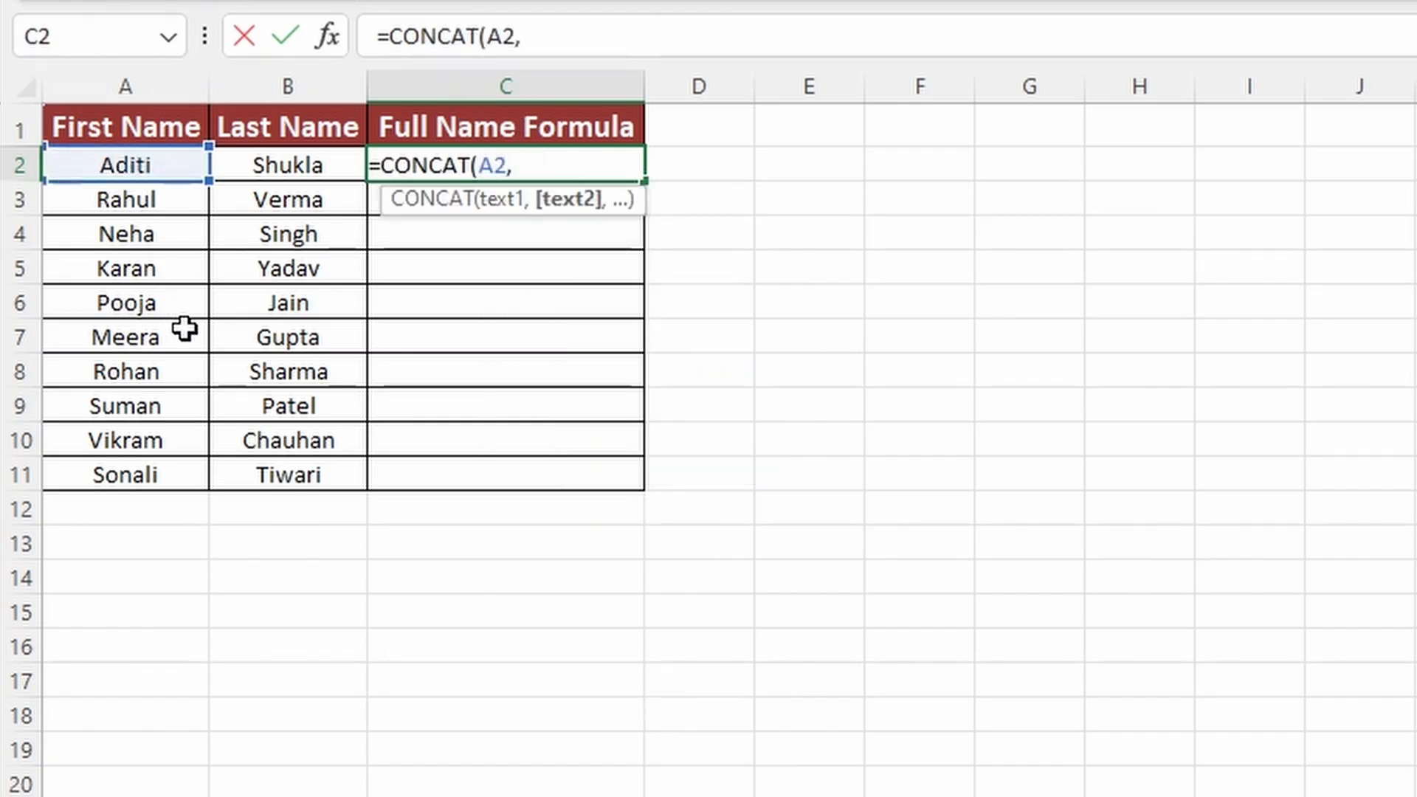
click(288, 159)
text())
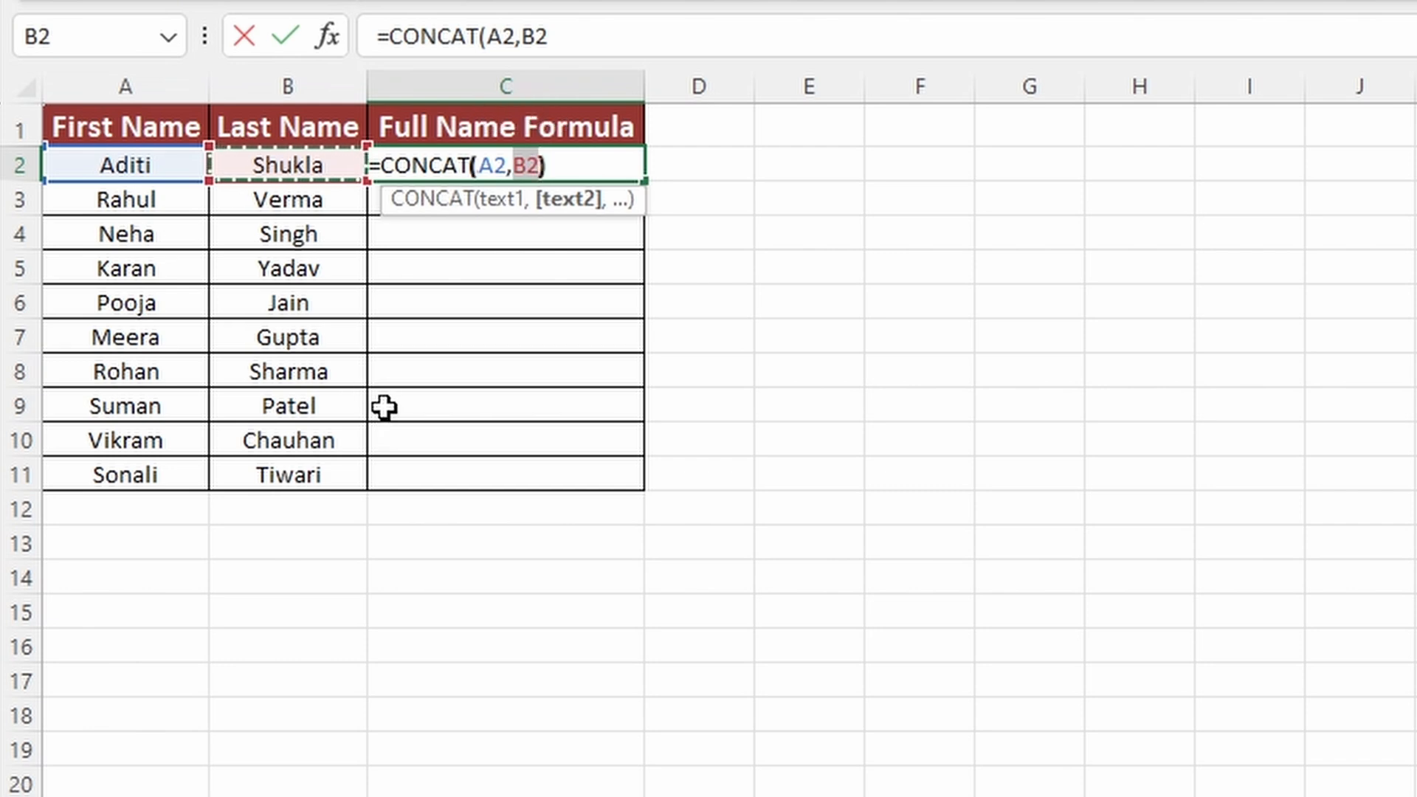
key(Return)
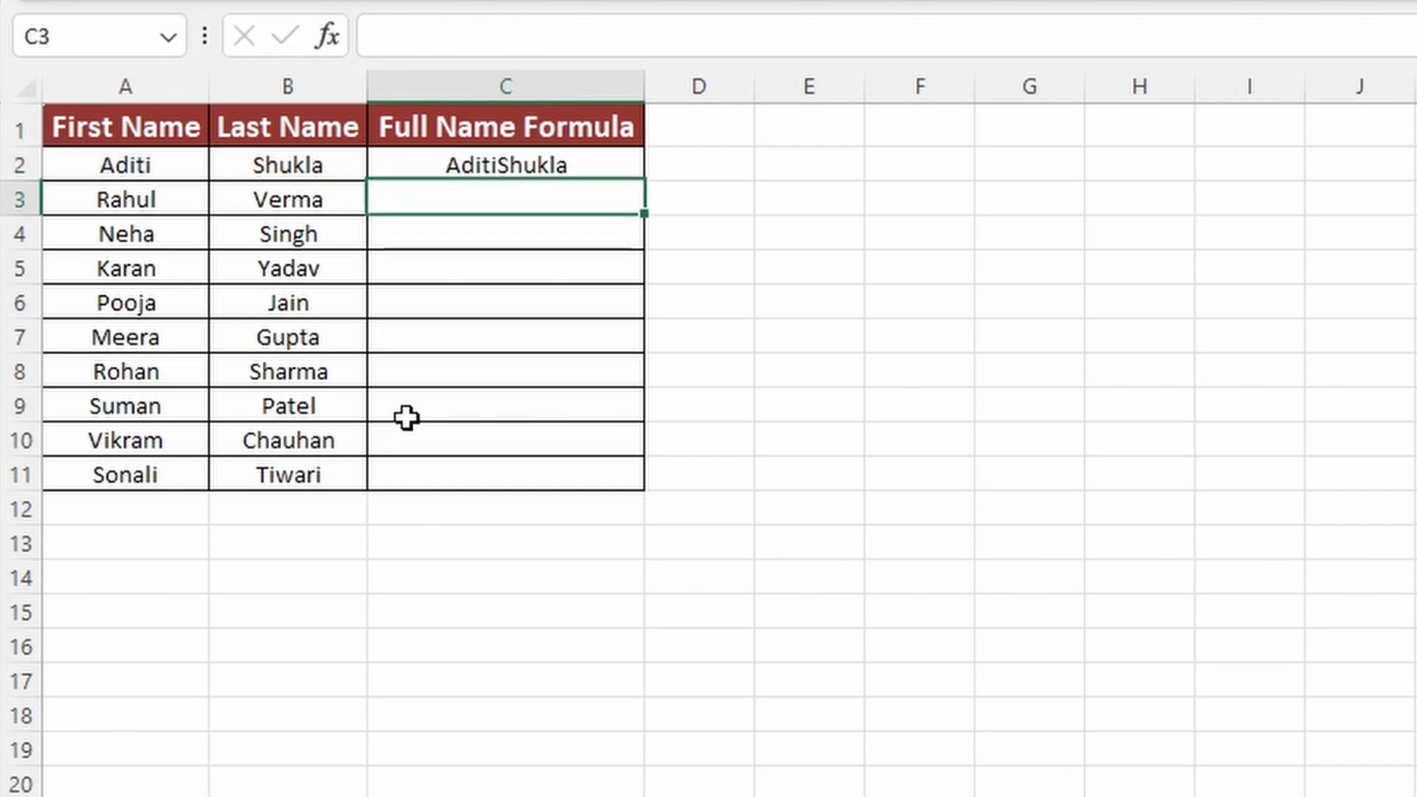
Step: Replace the formula in C2 with =CONCAT(A2," ",B2) to put a space between the first and last names
click(538, 156)
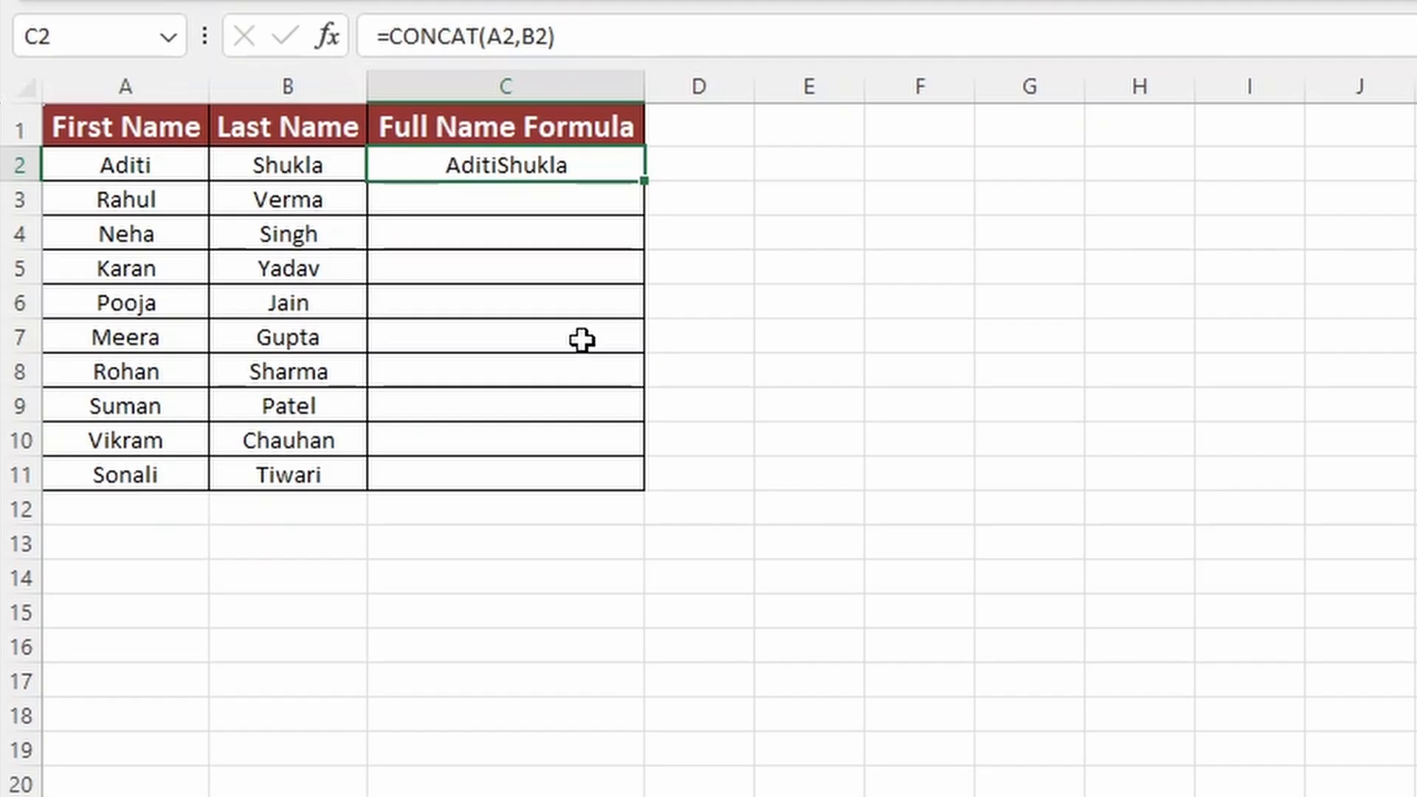
text(=CON)
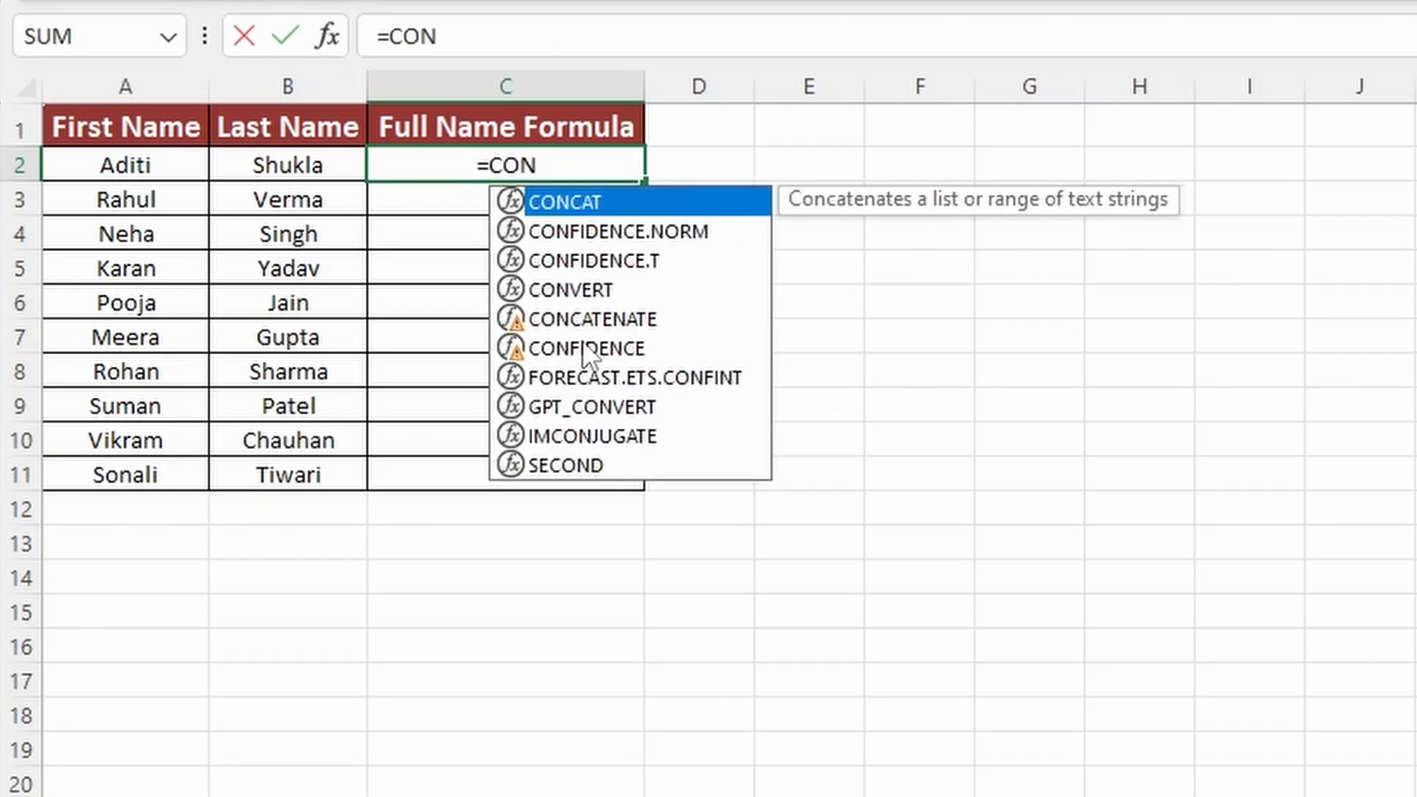
key(Tab)
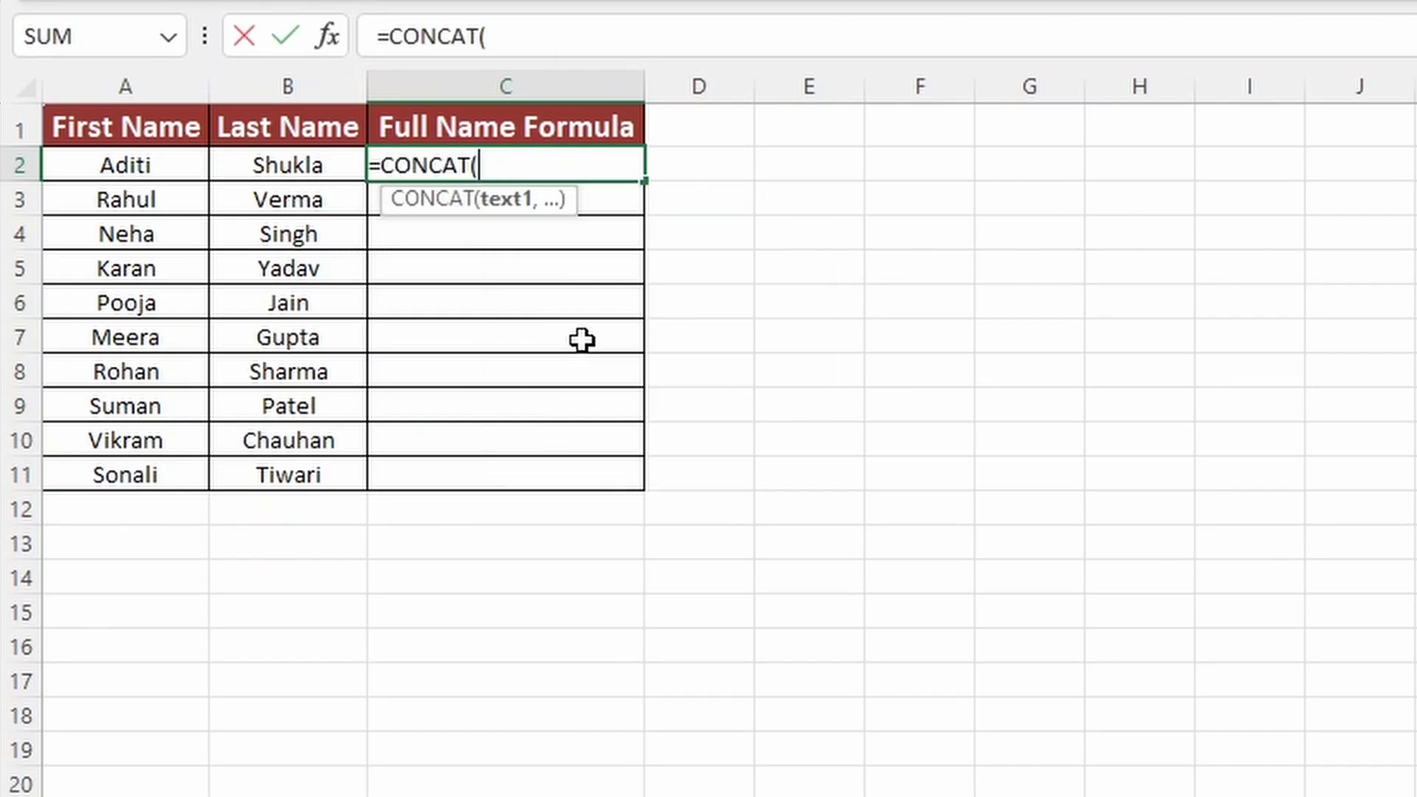
click(145, 159)
text(,)
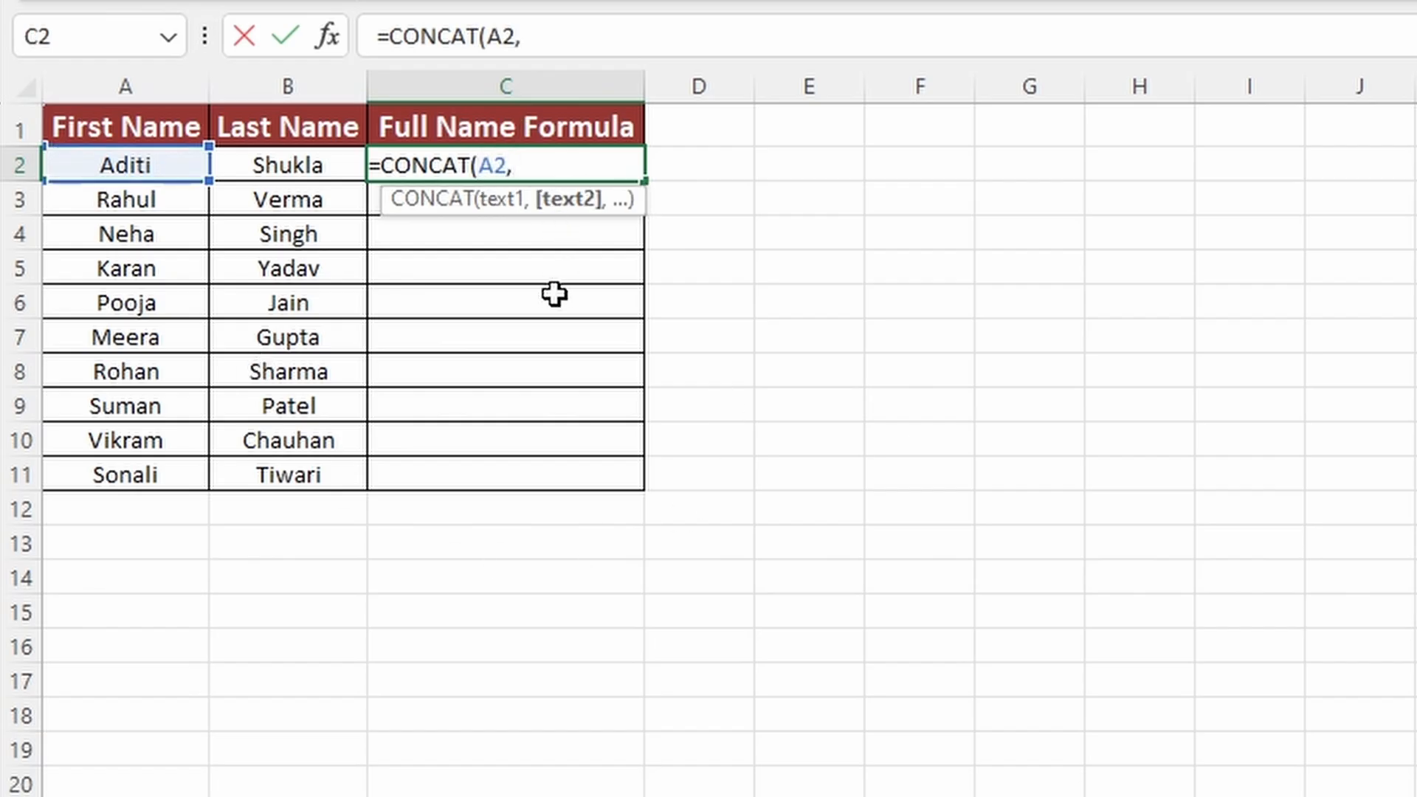
text(" )
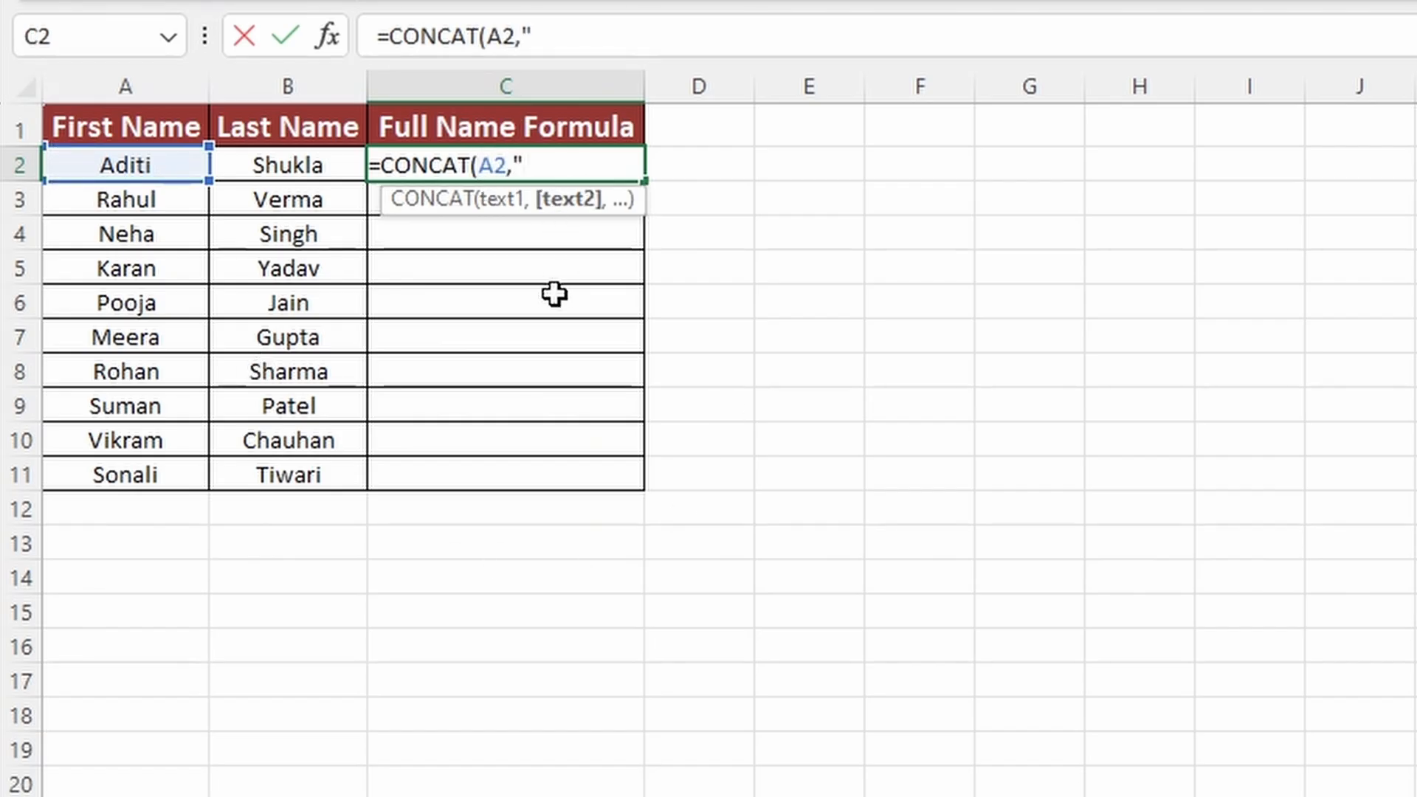
text(",)
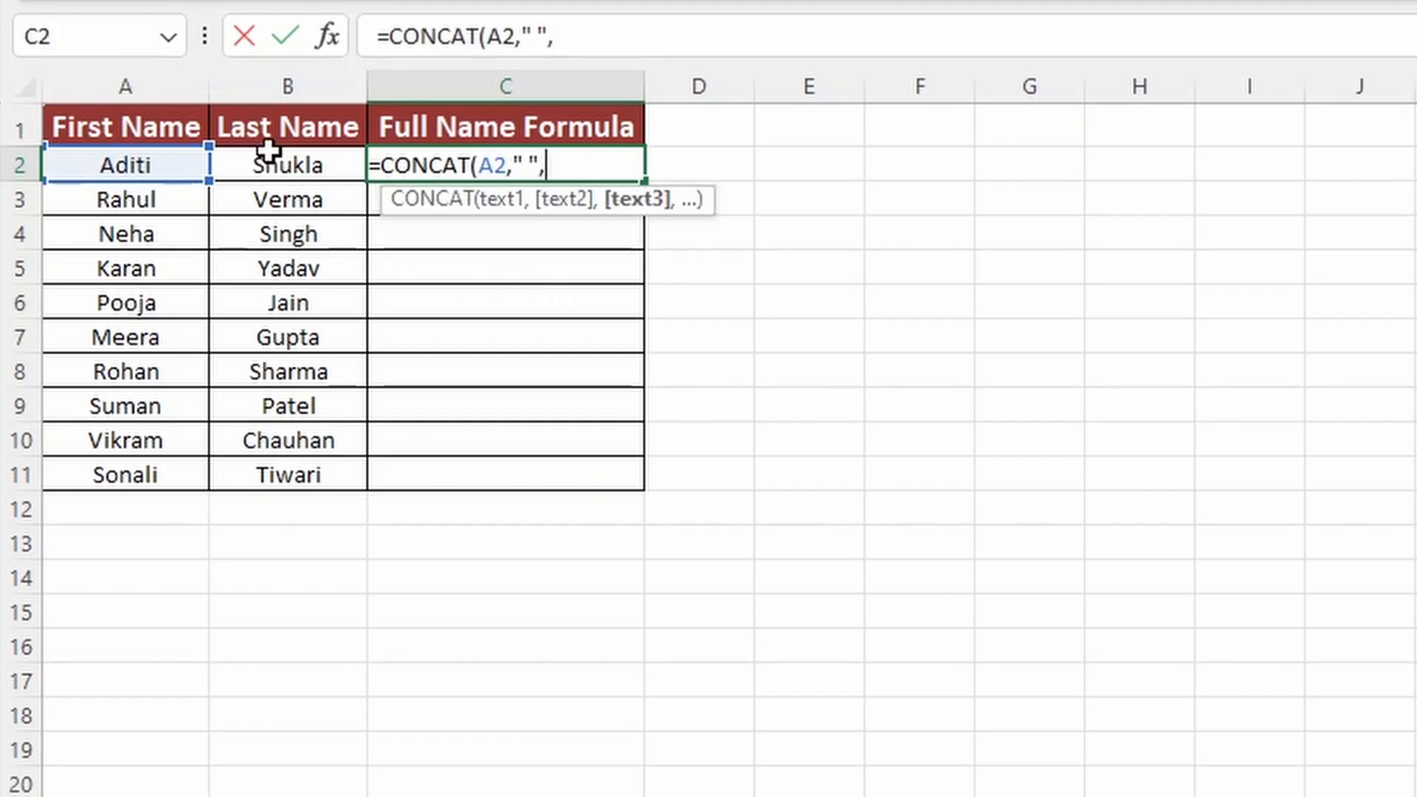
click(284, 155)
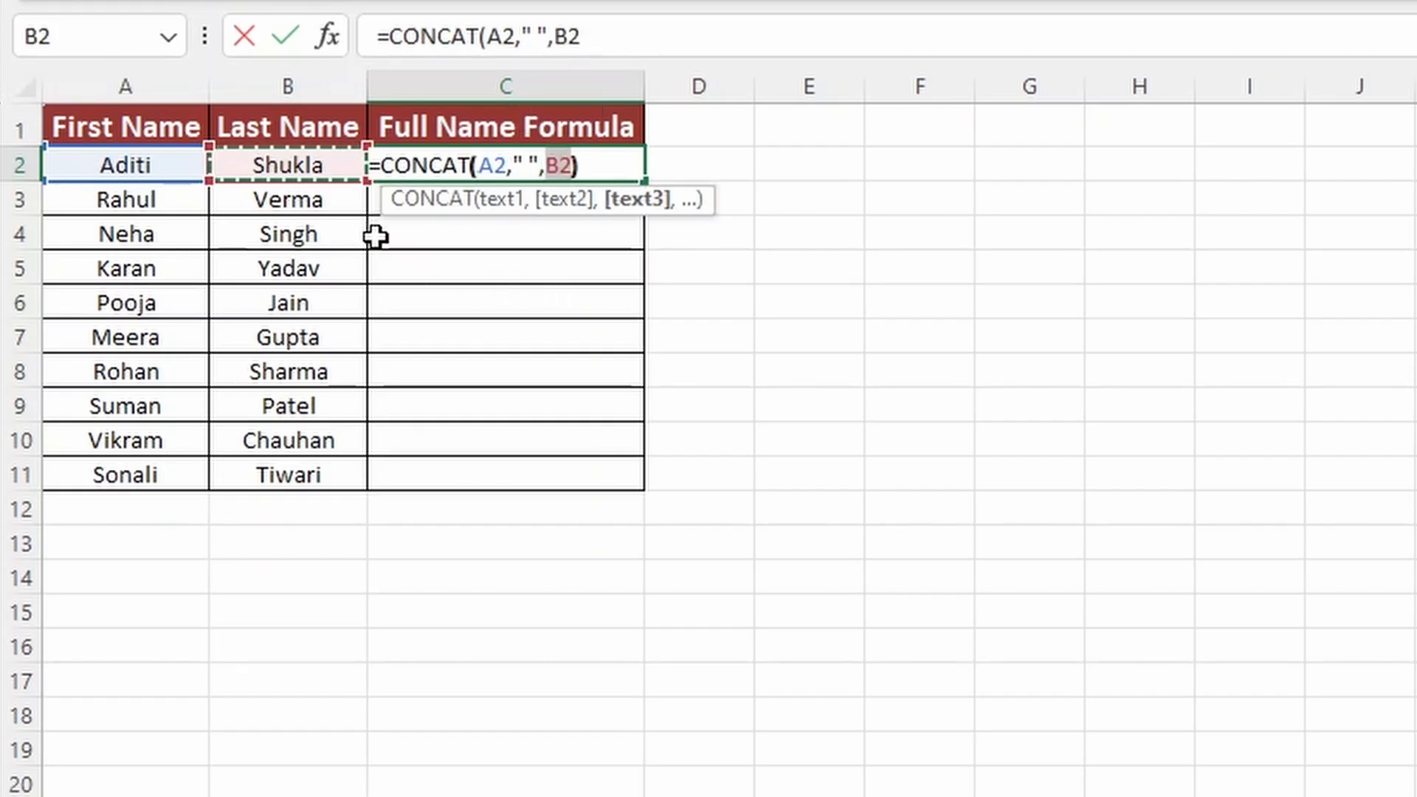
text())
key(Return)
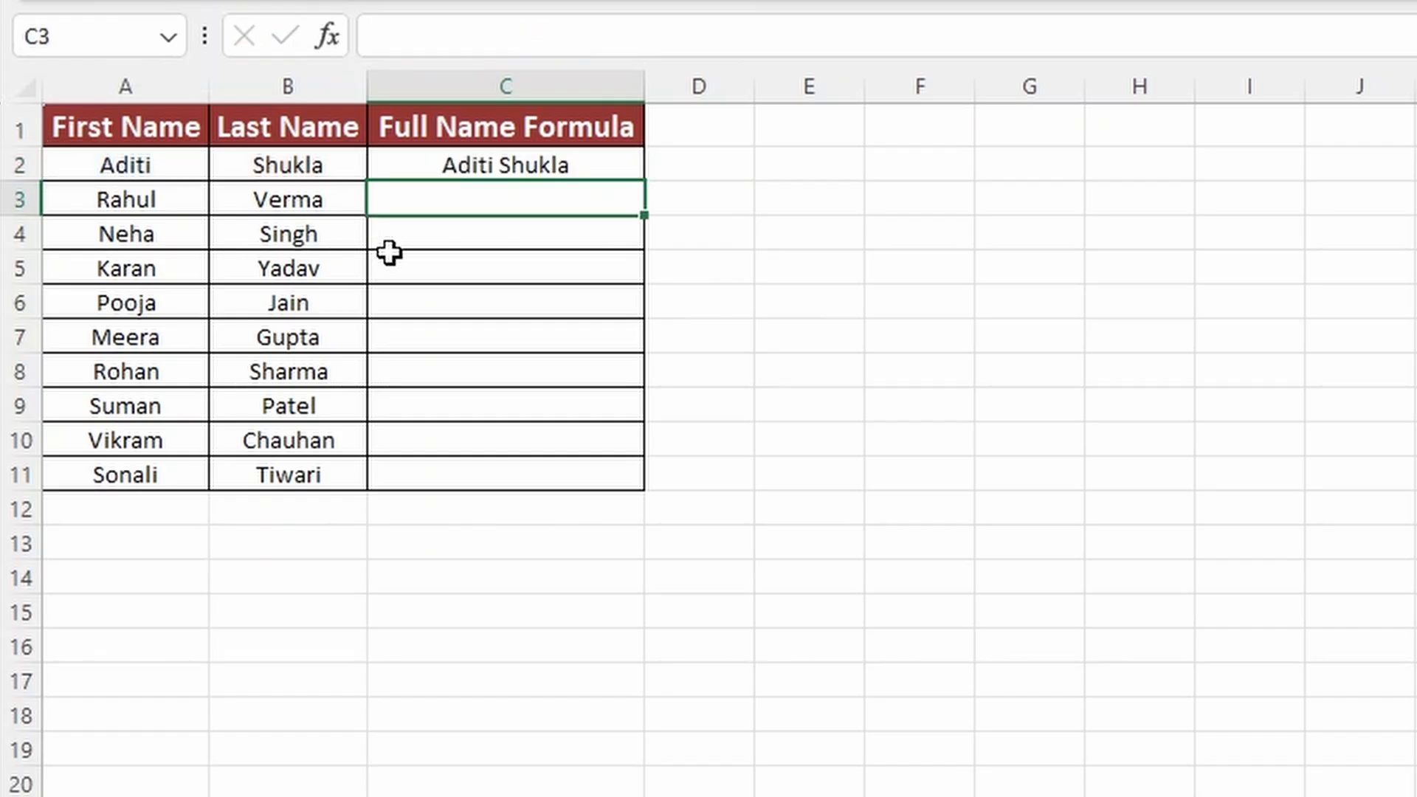
Step: Fill the full-name formula from C2 down to C11
click(588, 164)
double_click(645, 180)
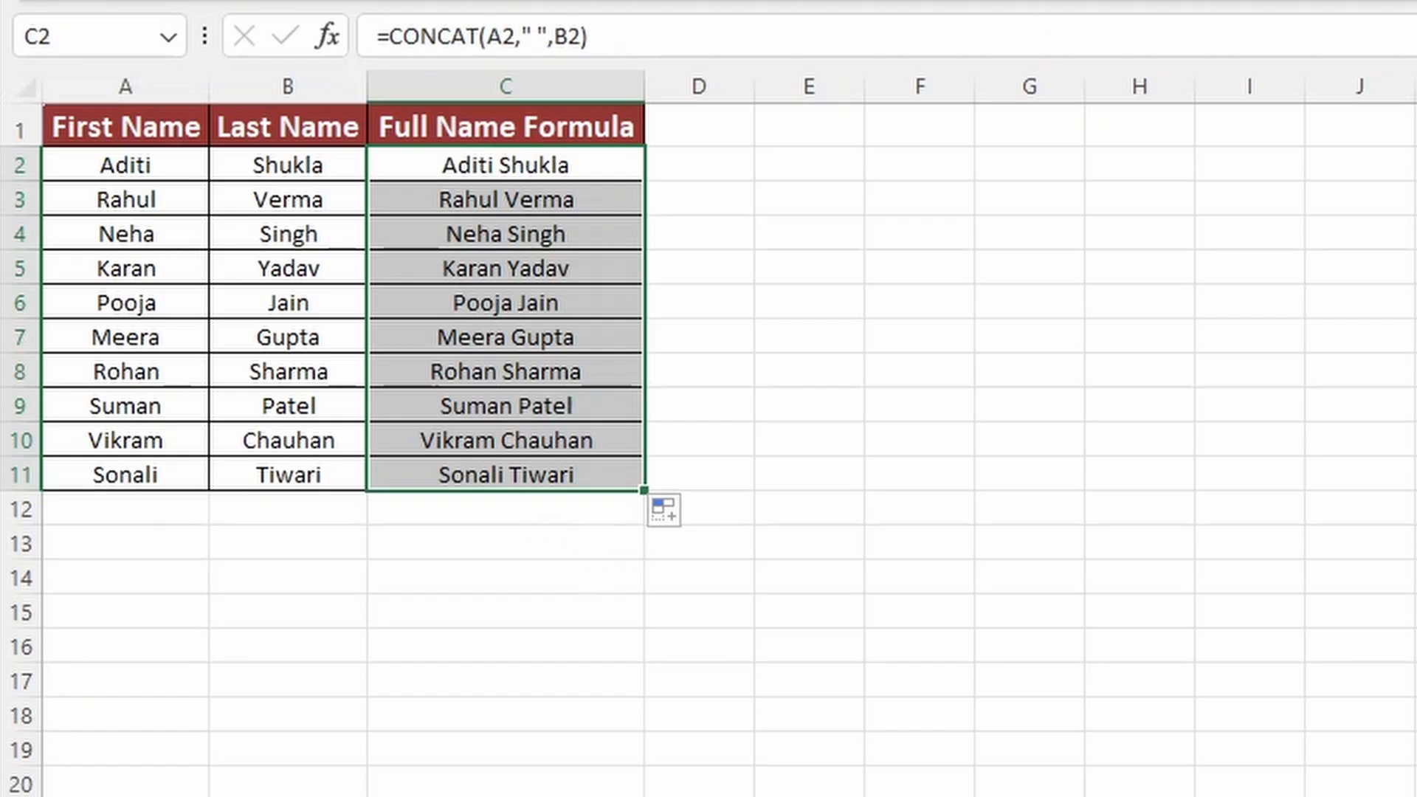
click(891, 210)
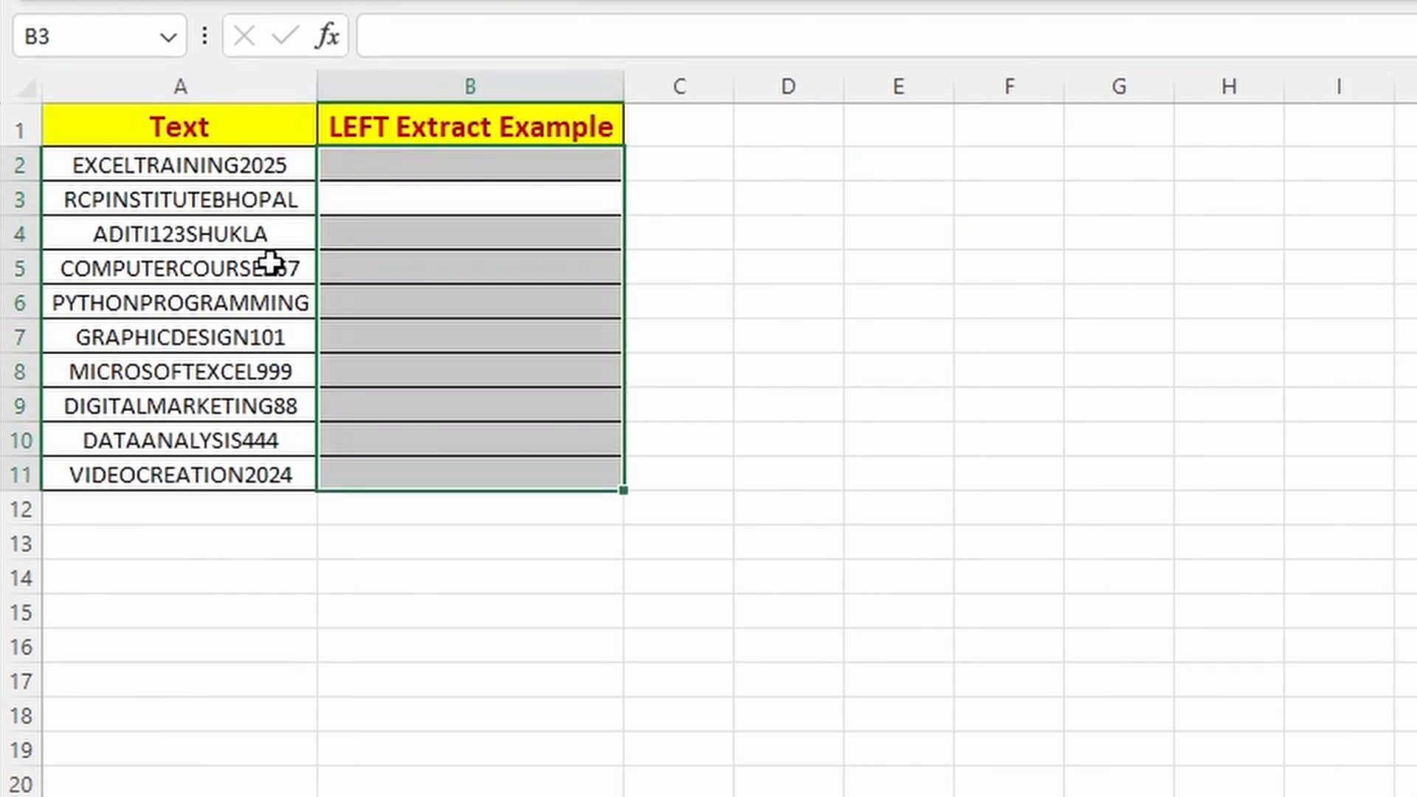
Step: On the LEFT Extract Example sheet, enter =LEFT(A2,5) in B2 to extract the first five characters
click(430, 211)
click(462, 162)
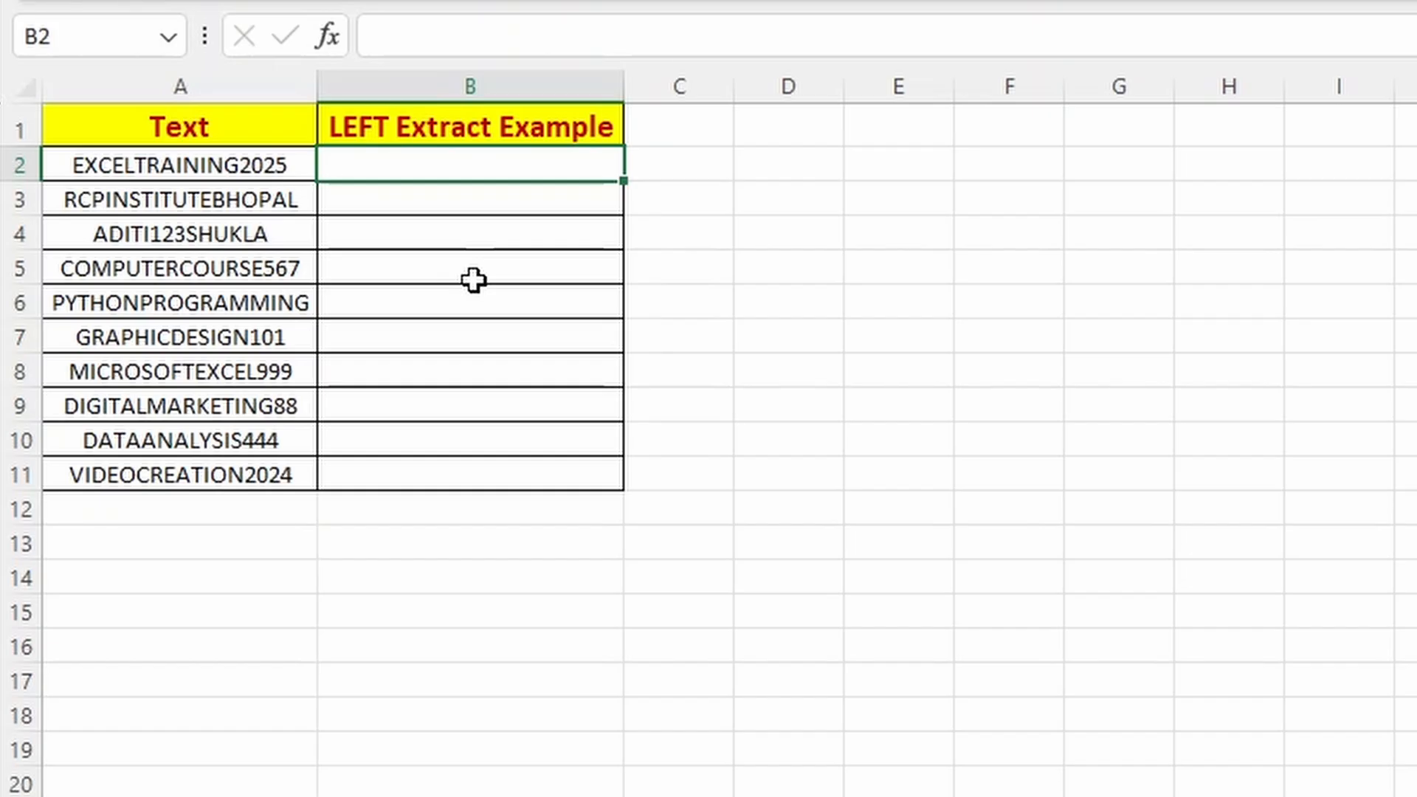
text(=L)
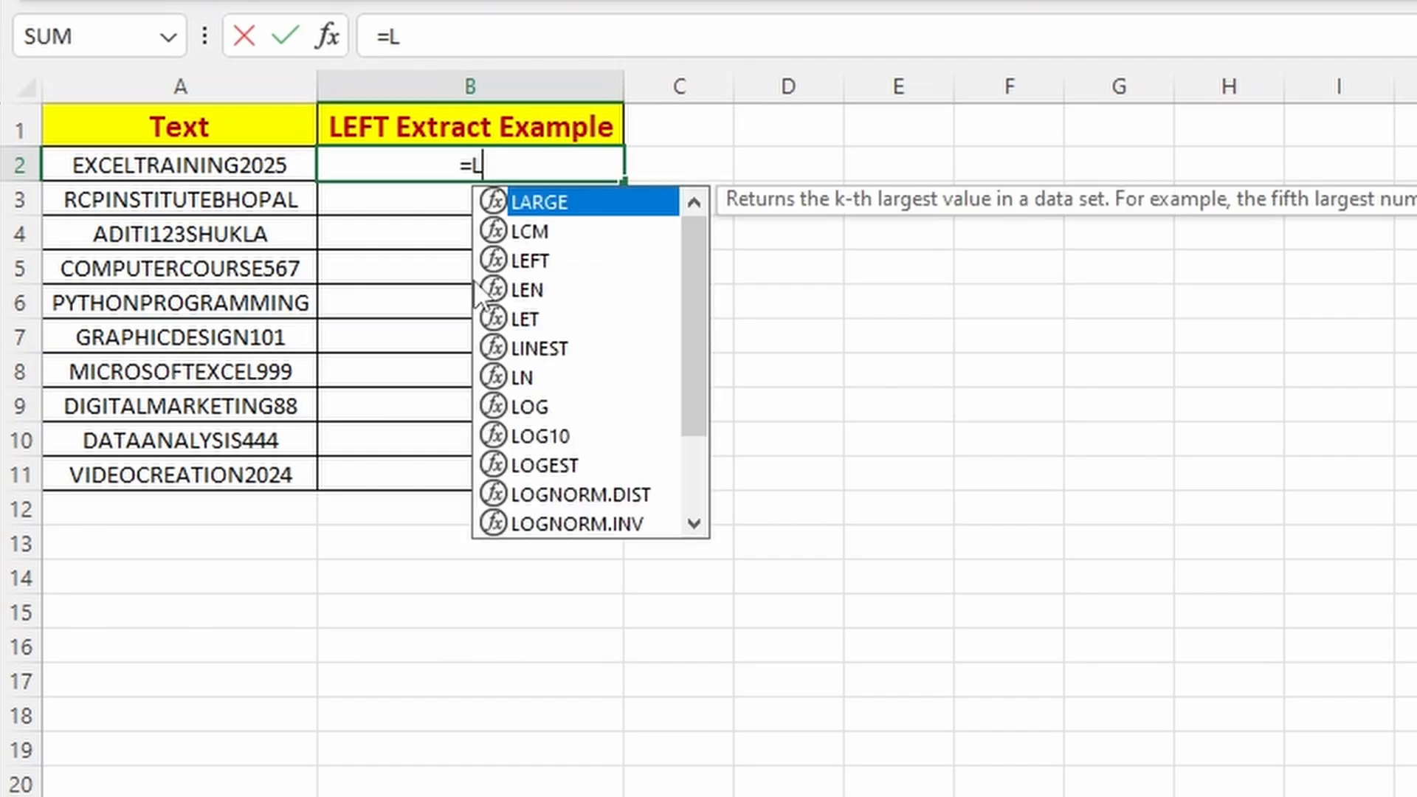
text(EFT()
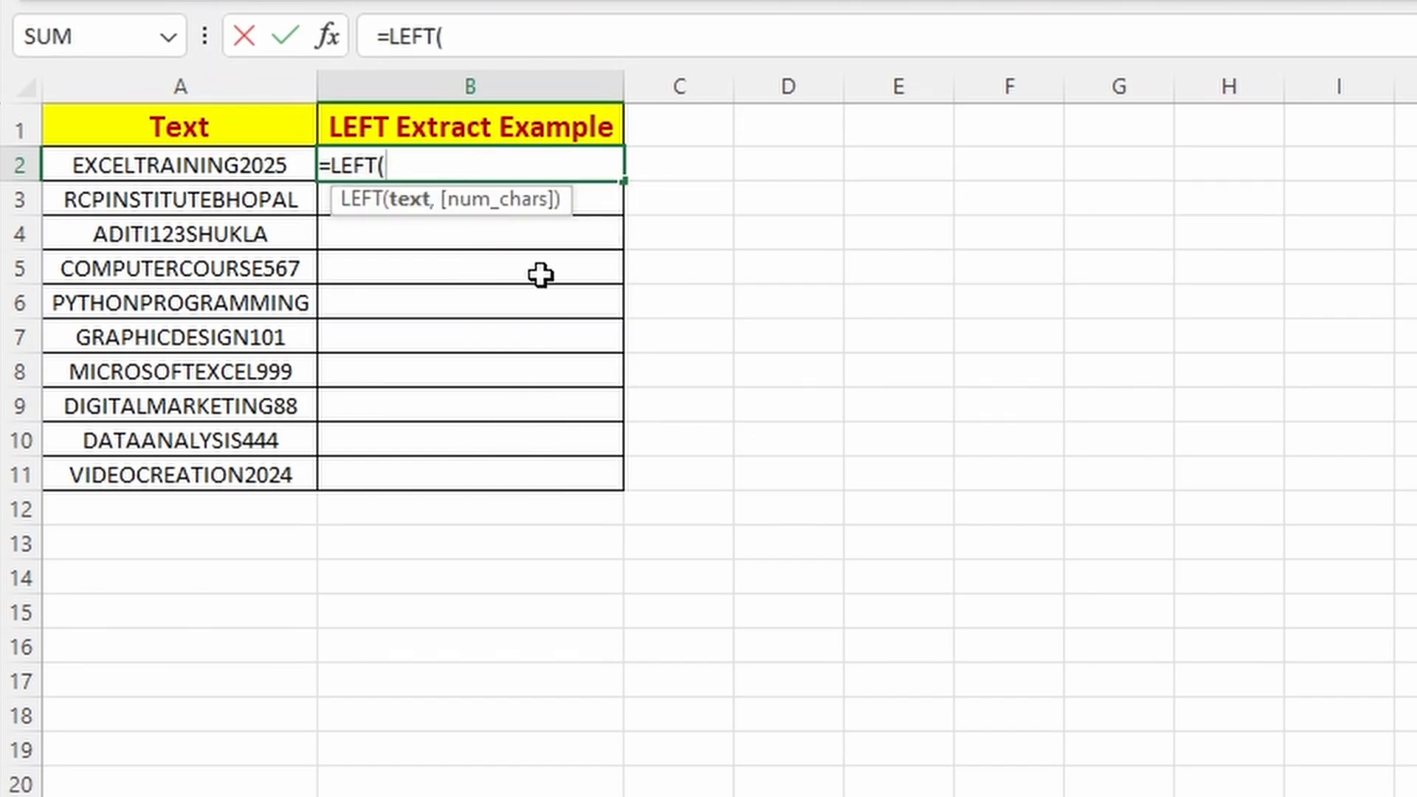
click(180, 161)
text(,)
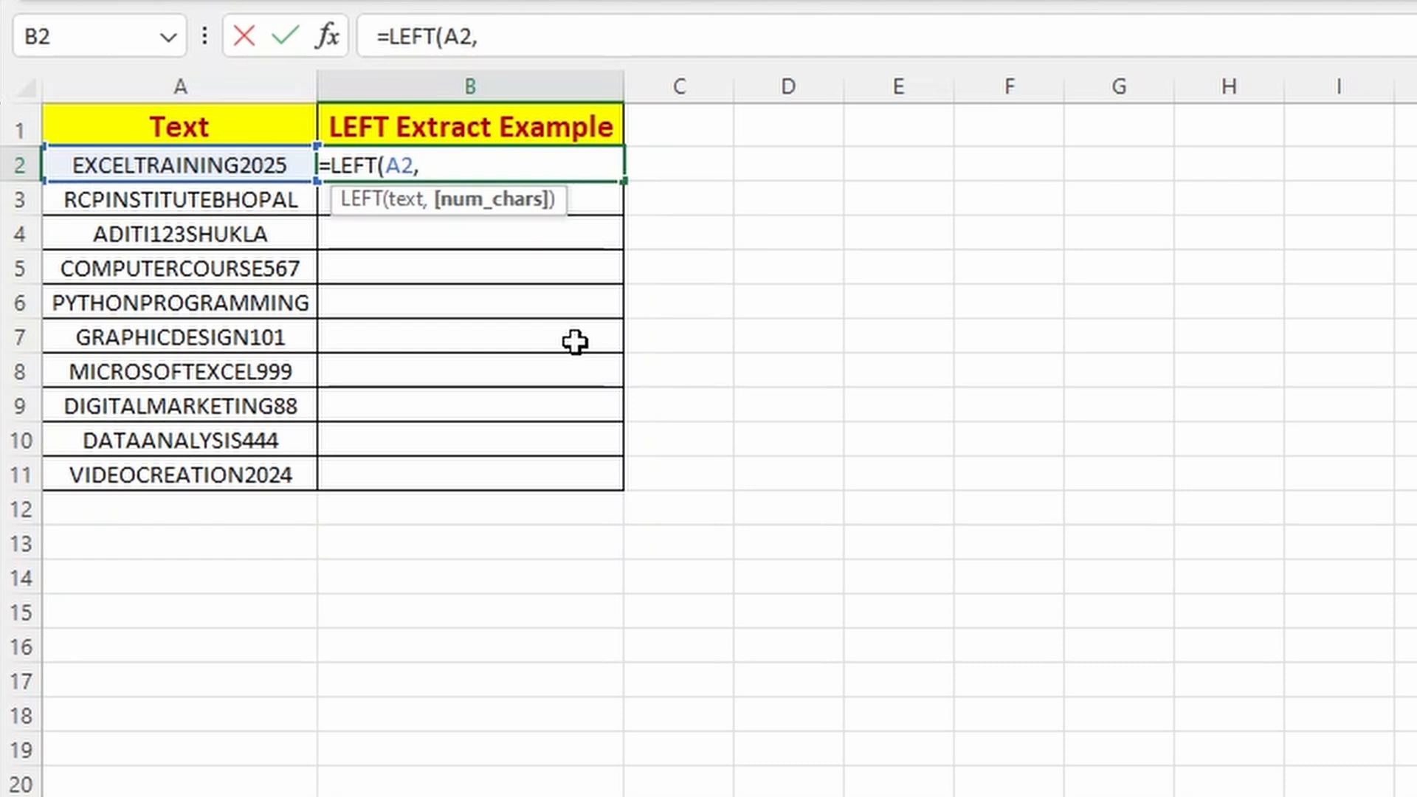
text(5))
key(Return)
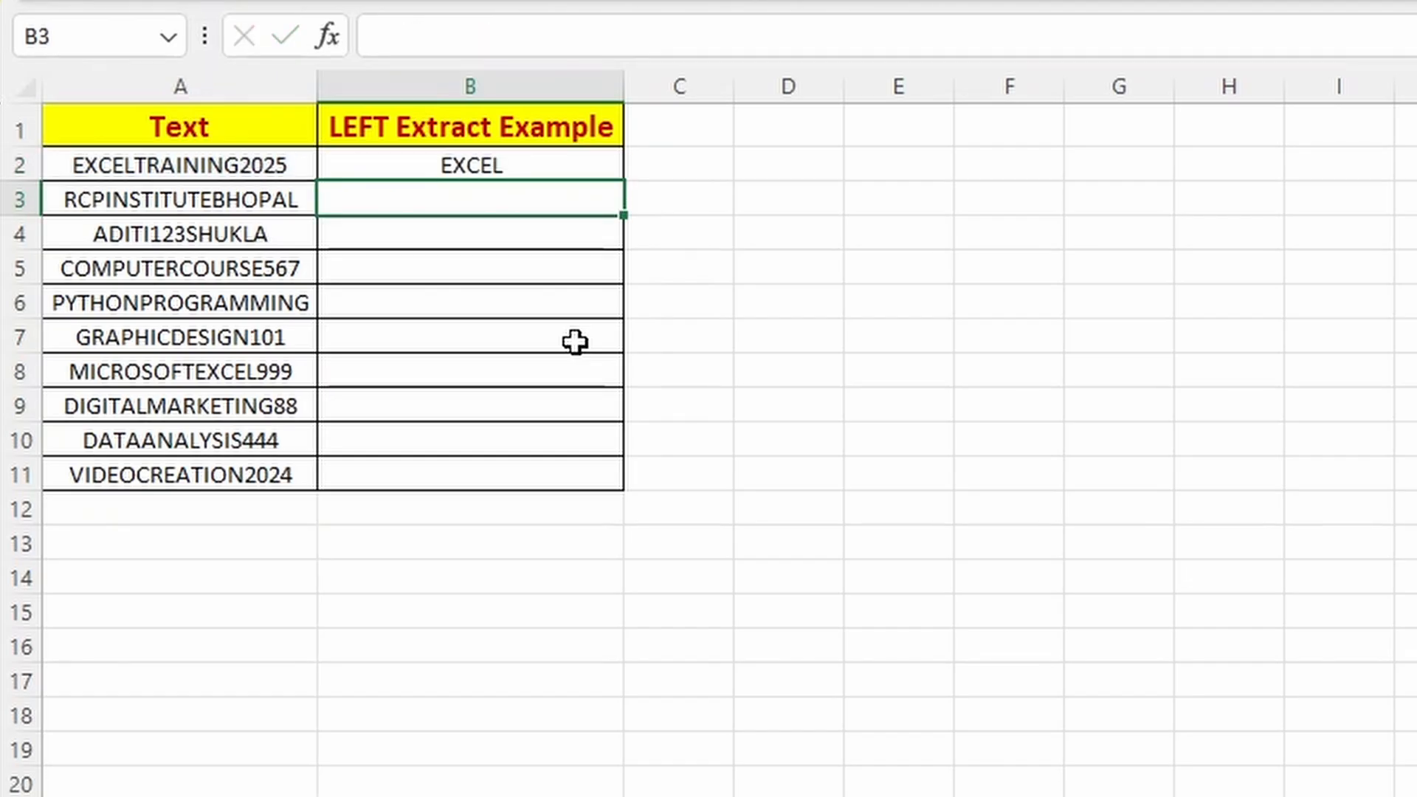
Step: Try filling the LEFT formula from B2 down to B11, and undo the fill
key(Up)
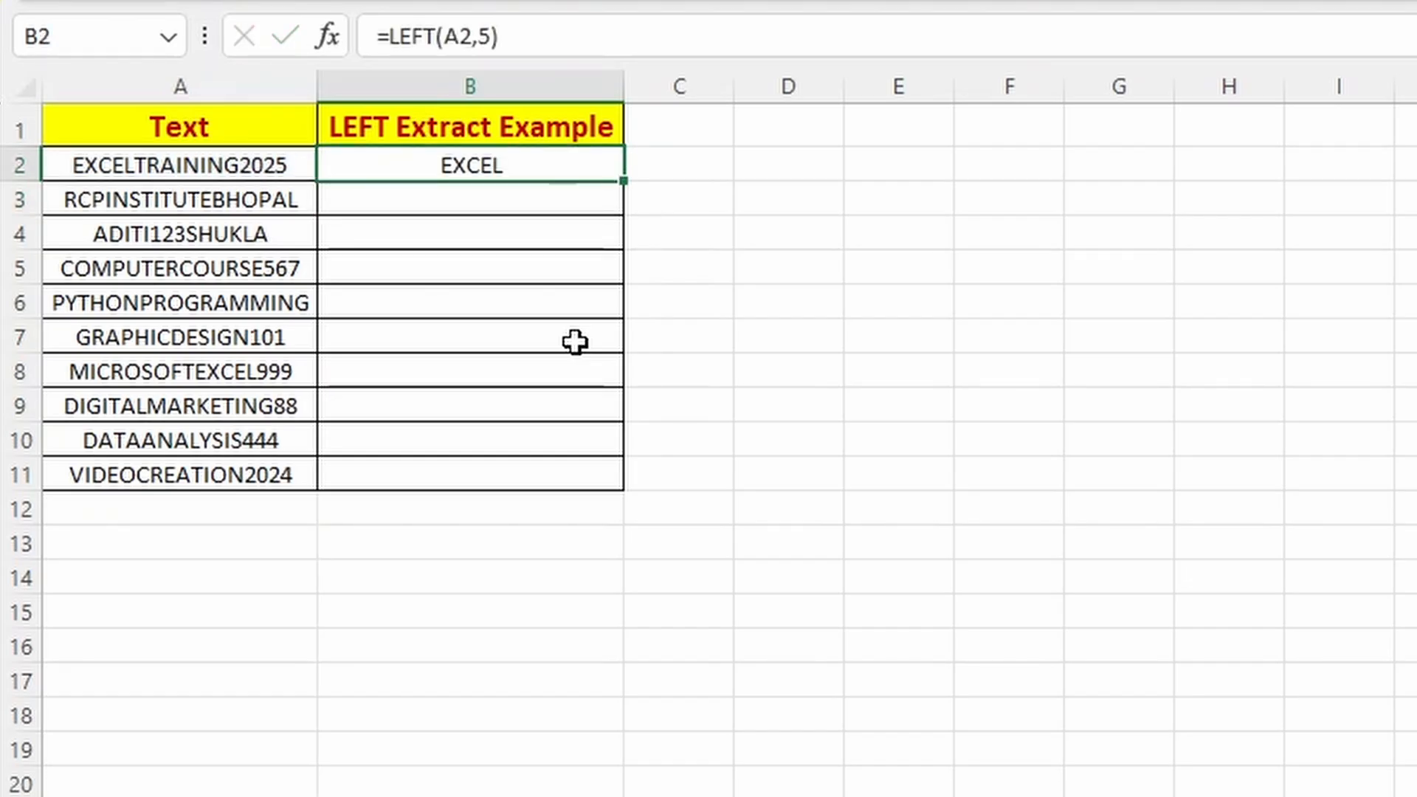
double_click(628, 183)
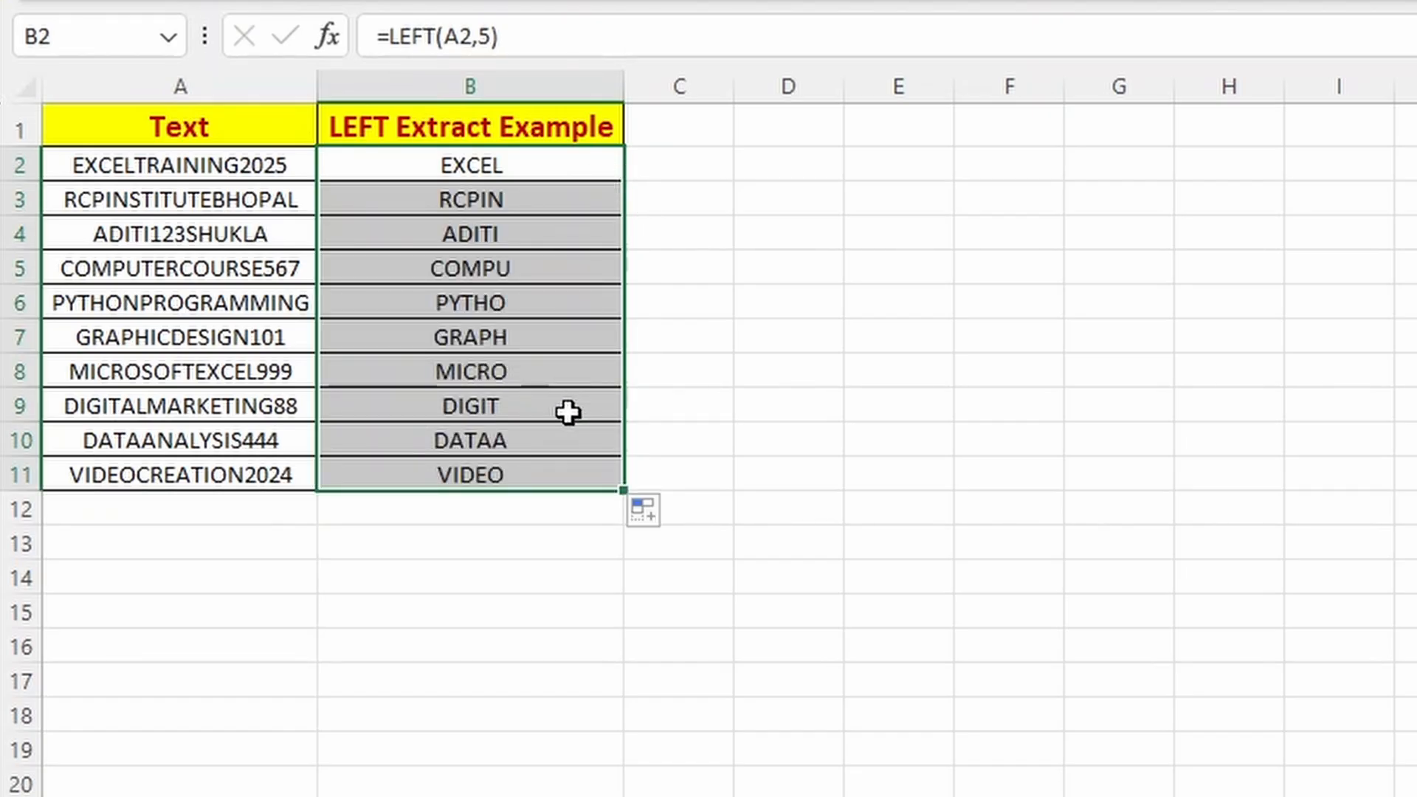
key(ctrl+z)
Step: Enter =LEFT(A3,3) in B3 to extract the first three characters, and check the formula
click(518, 199)
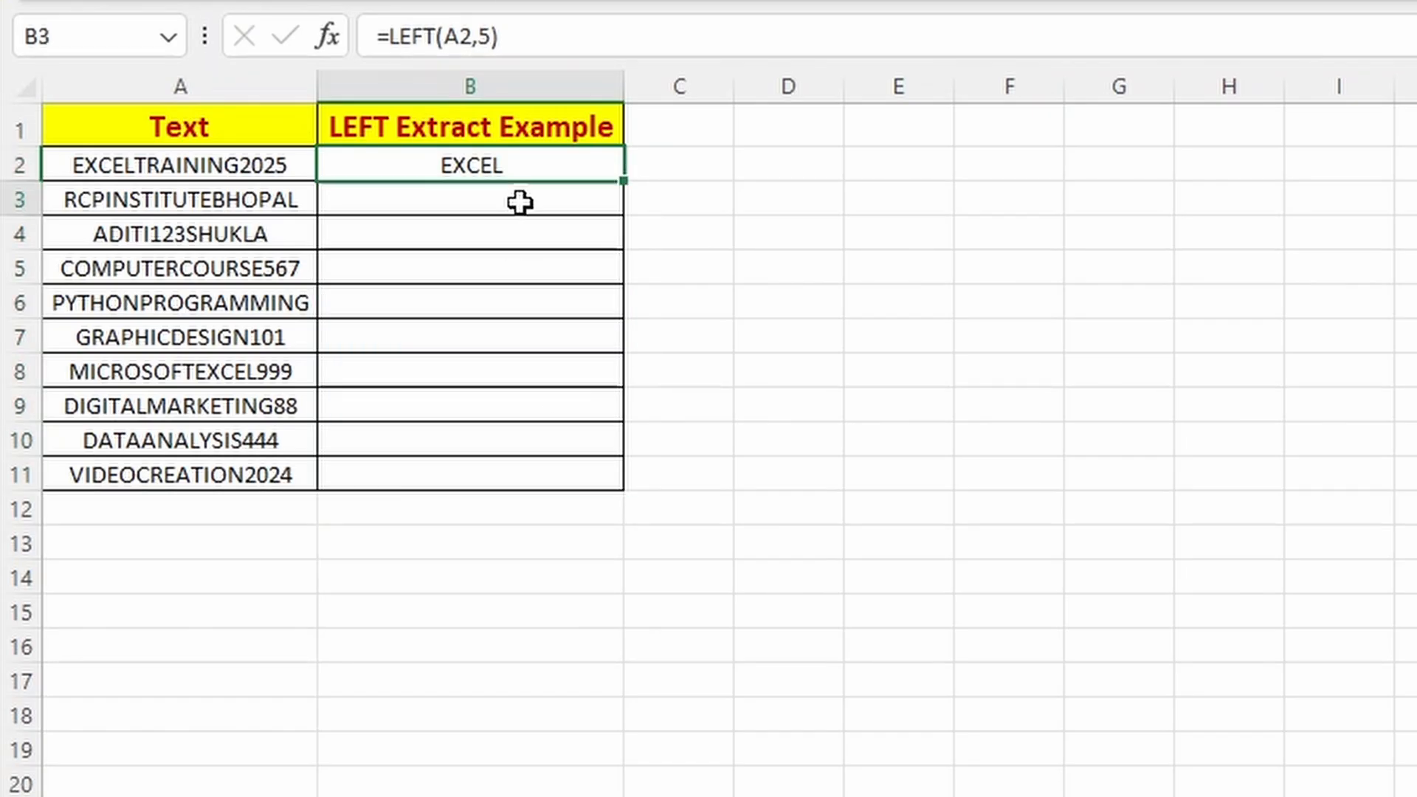
double_click(501, 195)
text(=LE)
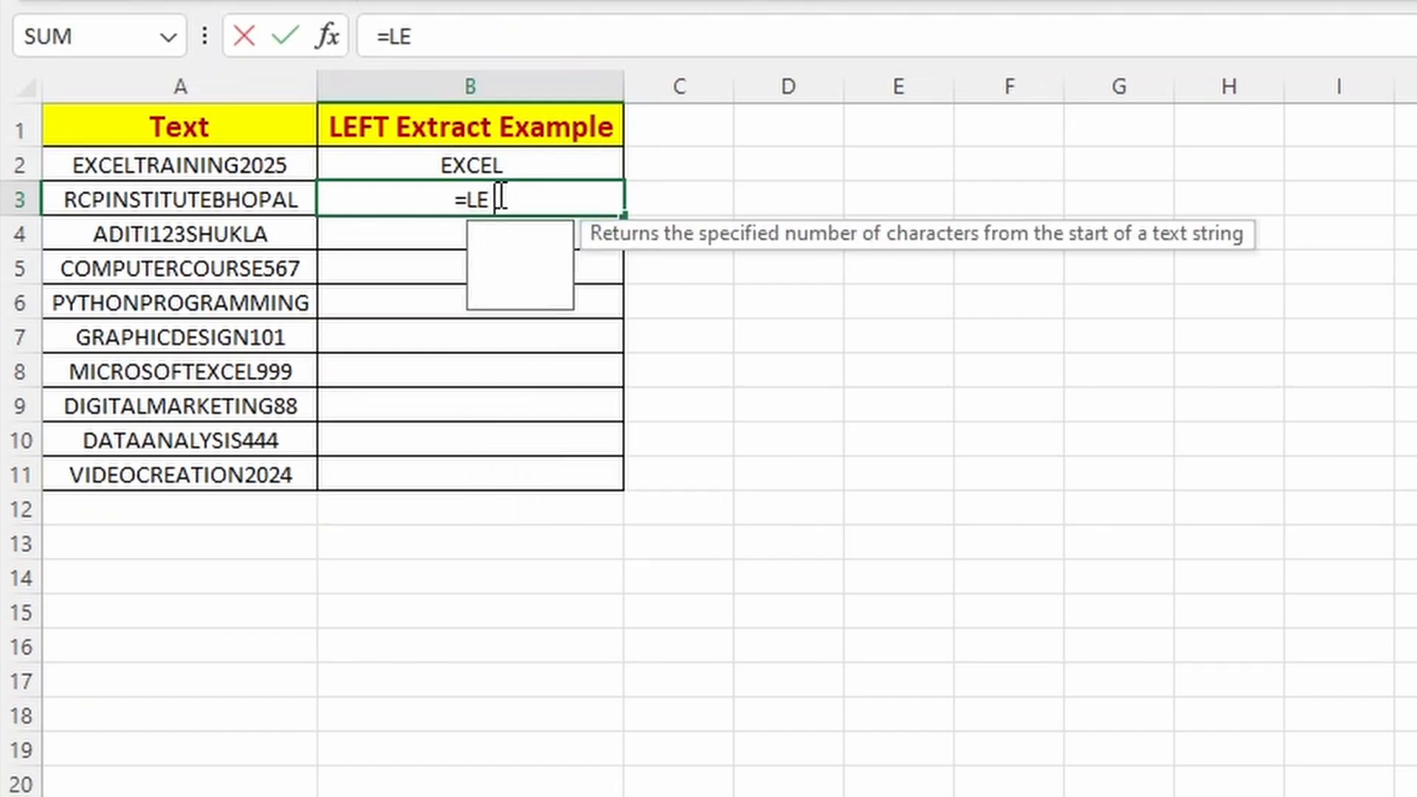
text(FT()
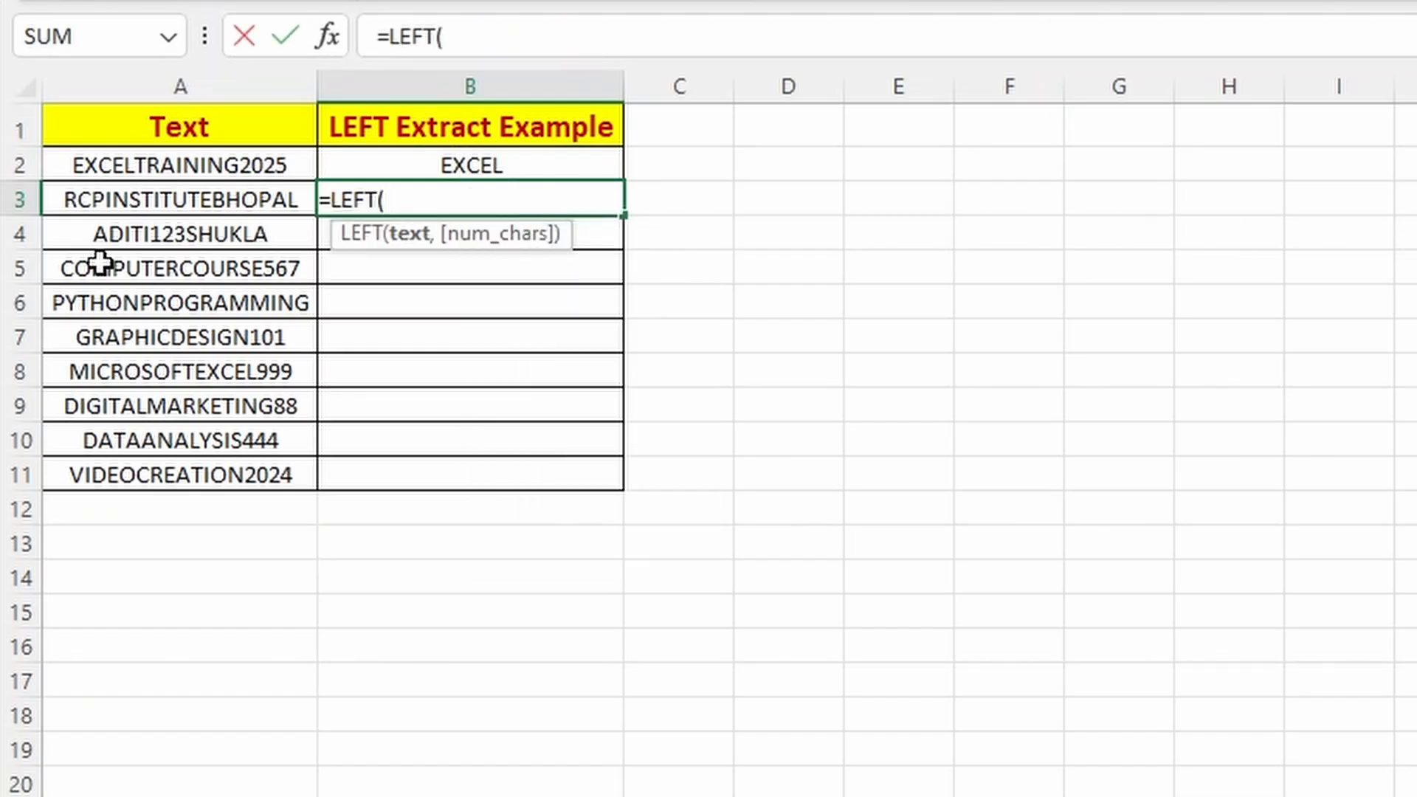
click(151, 193)
text(,)
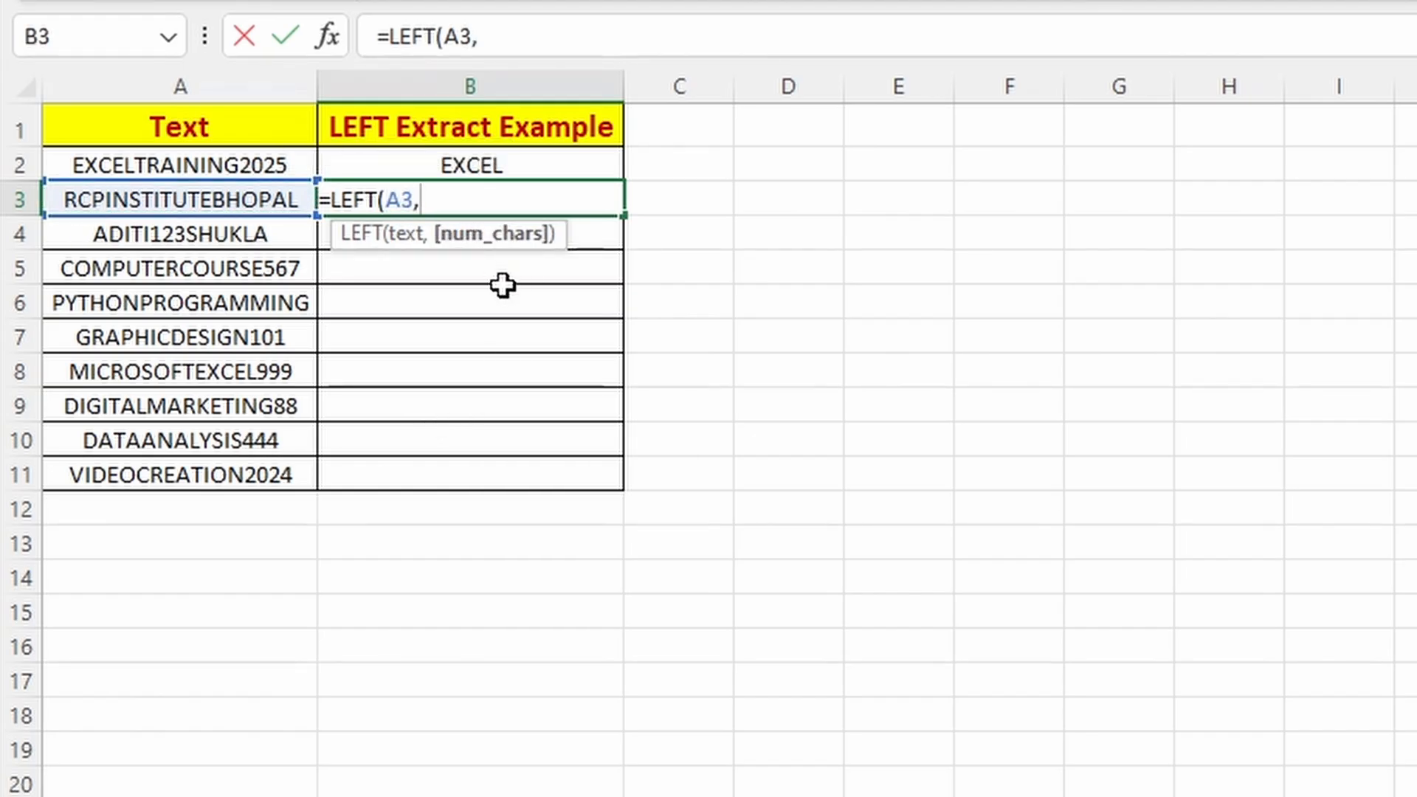
text(3))
key(Return)
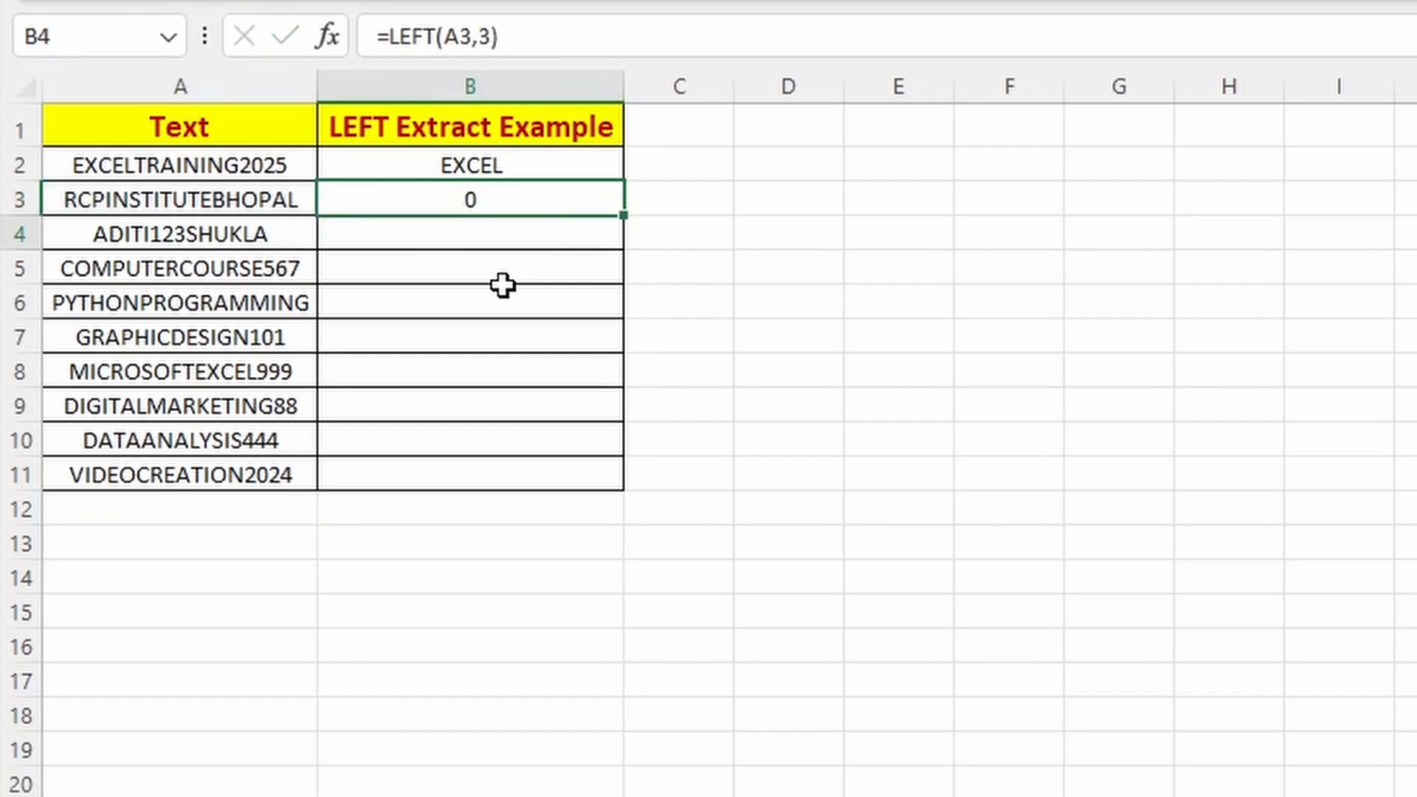
key(Up)
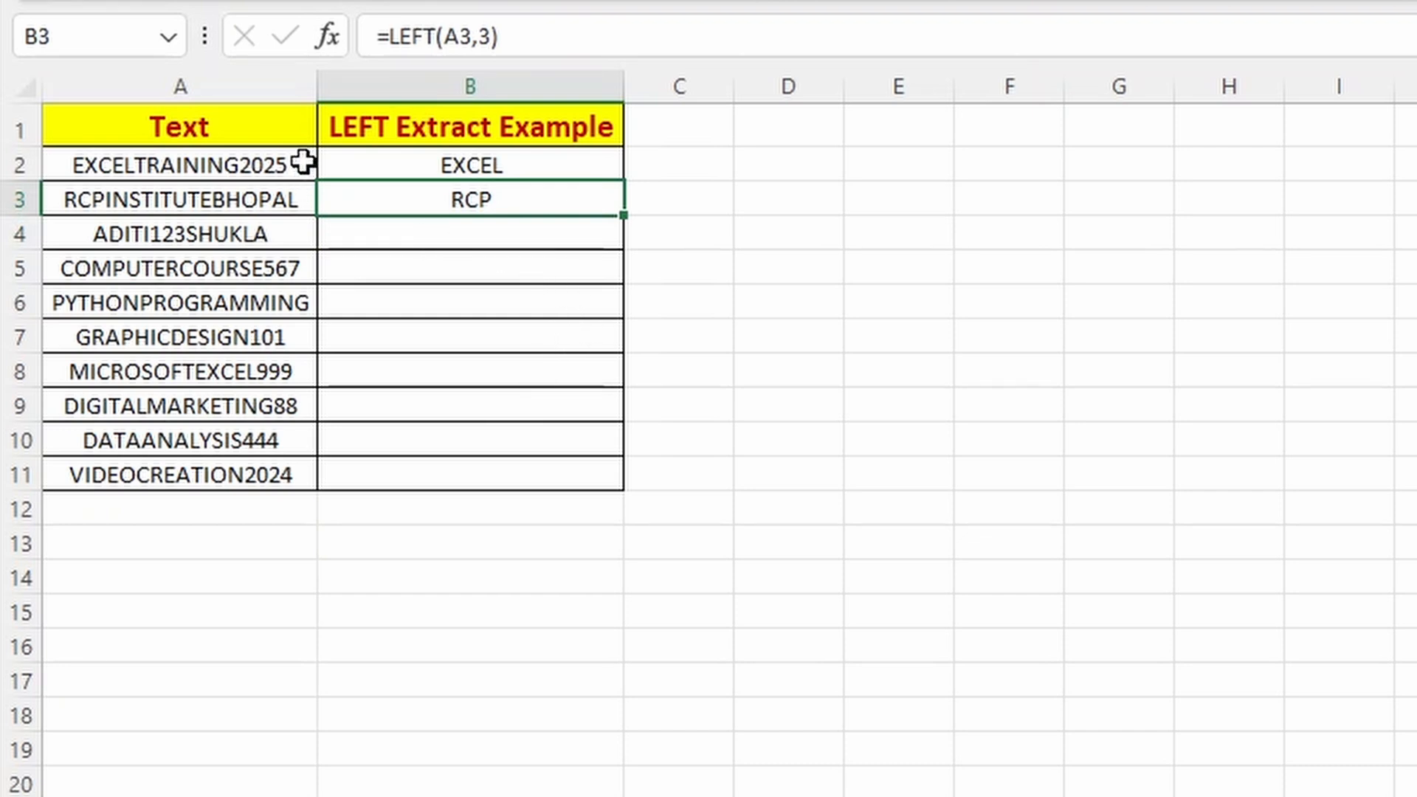
Step: Copy the =LEFT(A2,5) formula from B2 down over B3 and the remaining text rows
drag(575, 165, 628, 207)
click(587, 156)
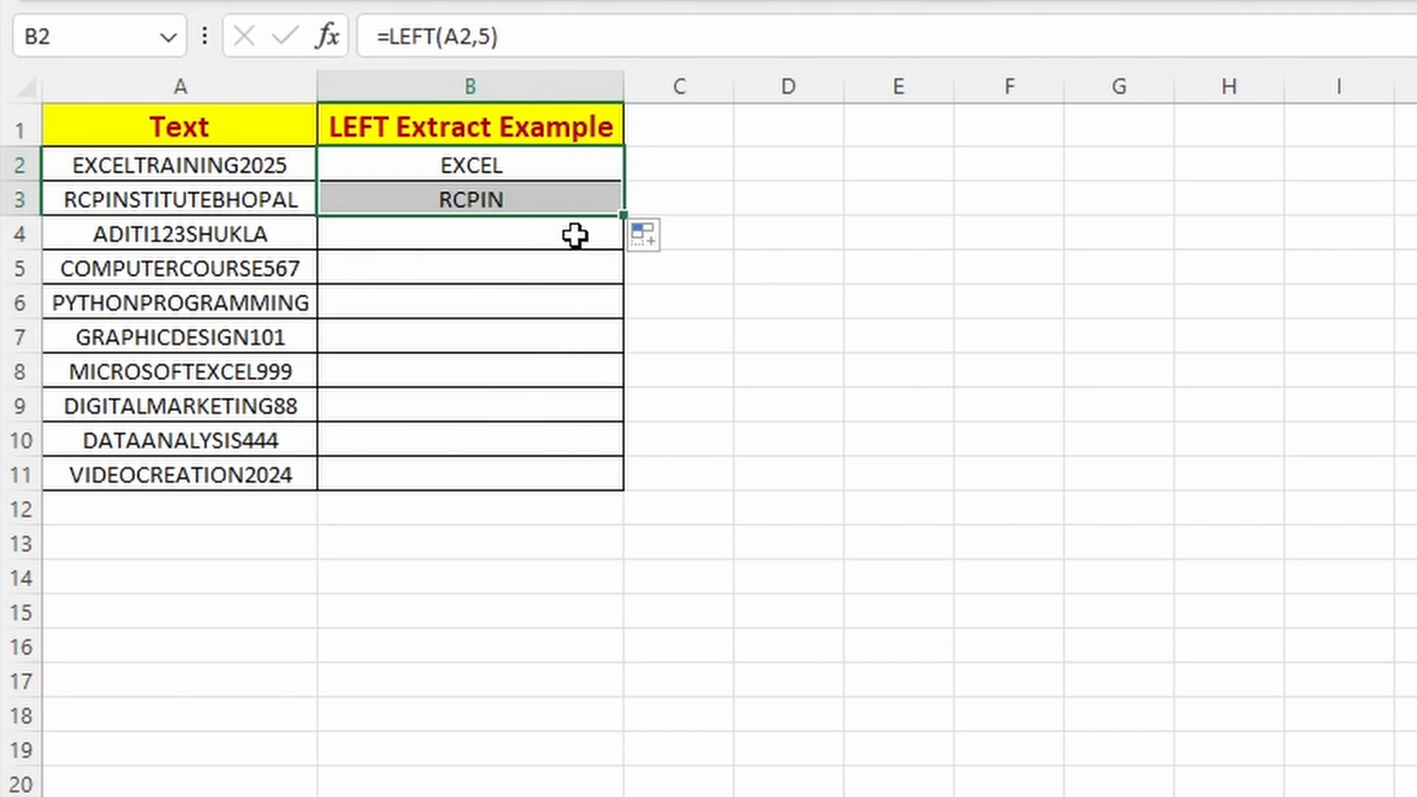
double_click(626, 214)
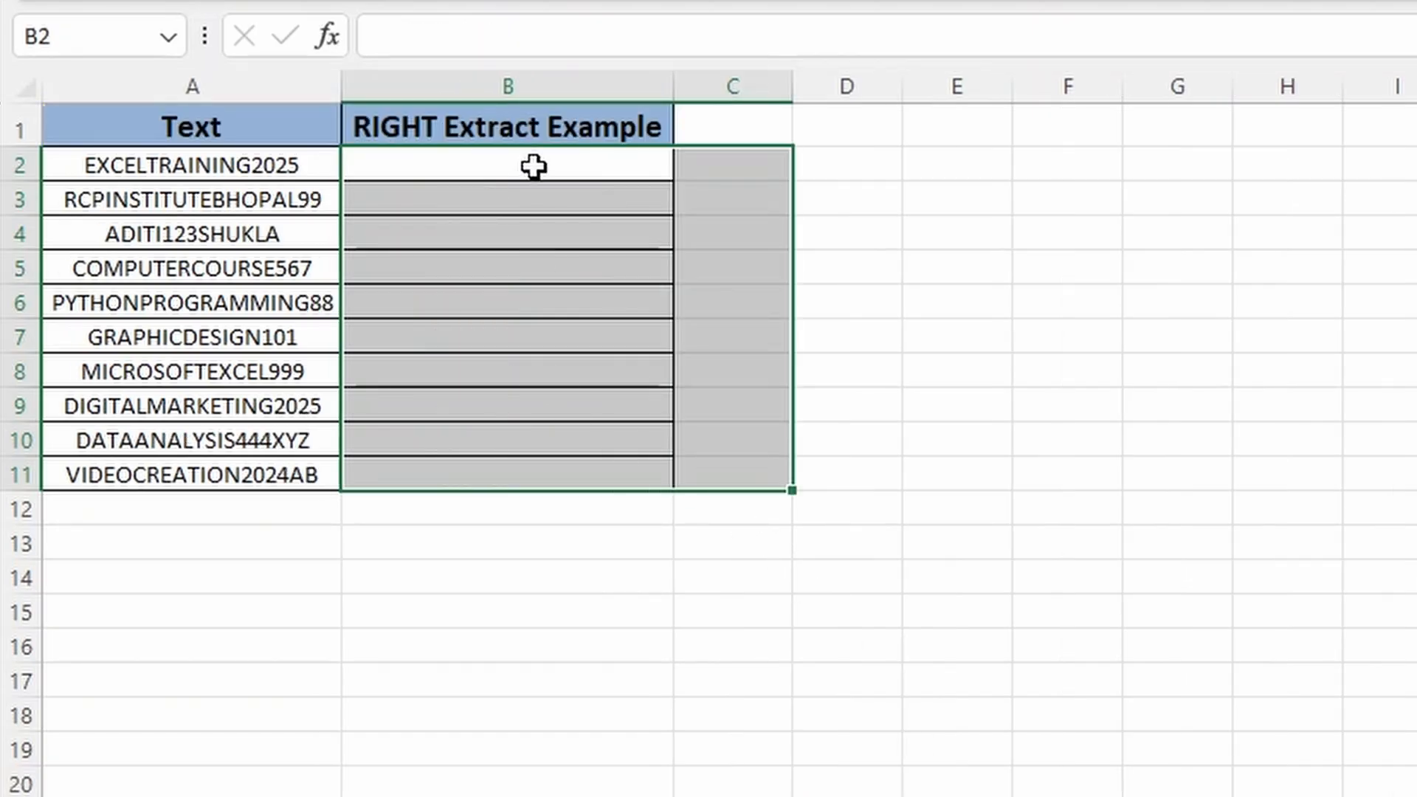
Step: On the RIGHT Extract Example sheet, enter =RIGHT(A2,4) in B2 to extract the last four characters
click(534, 165)
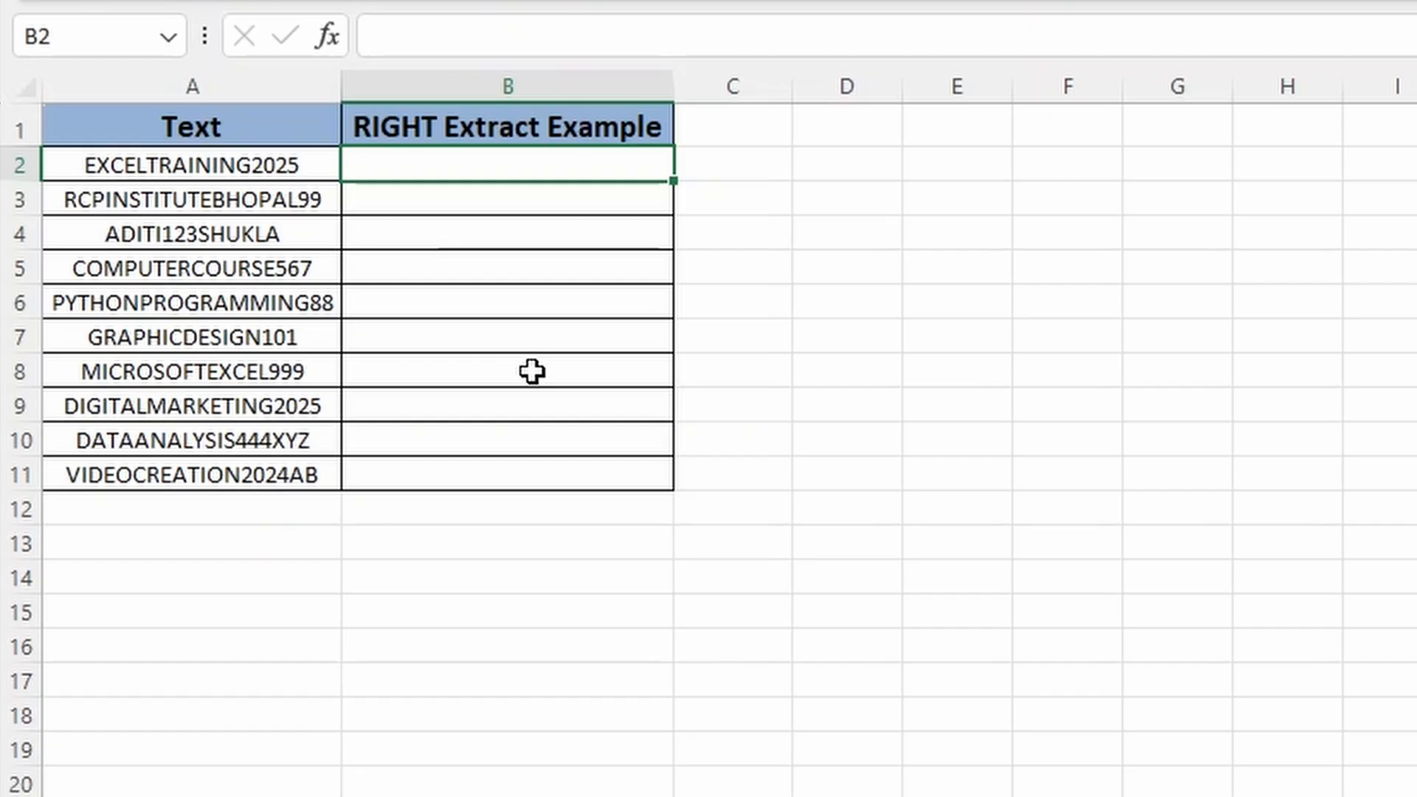
text(=RIGHT()
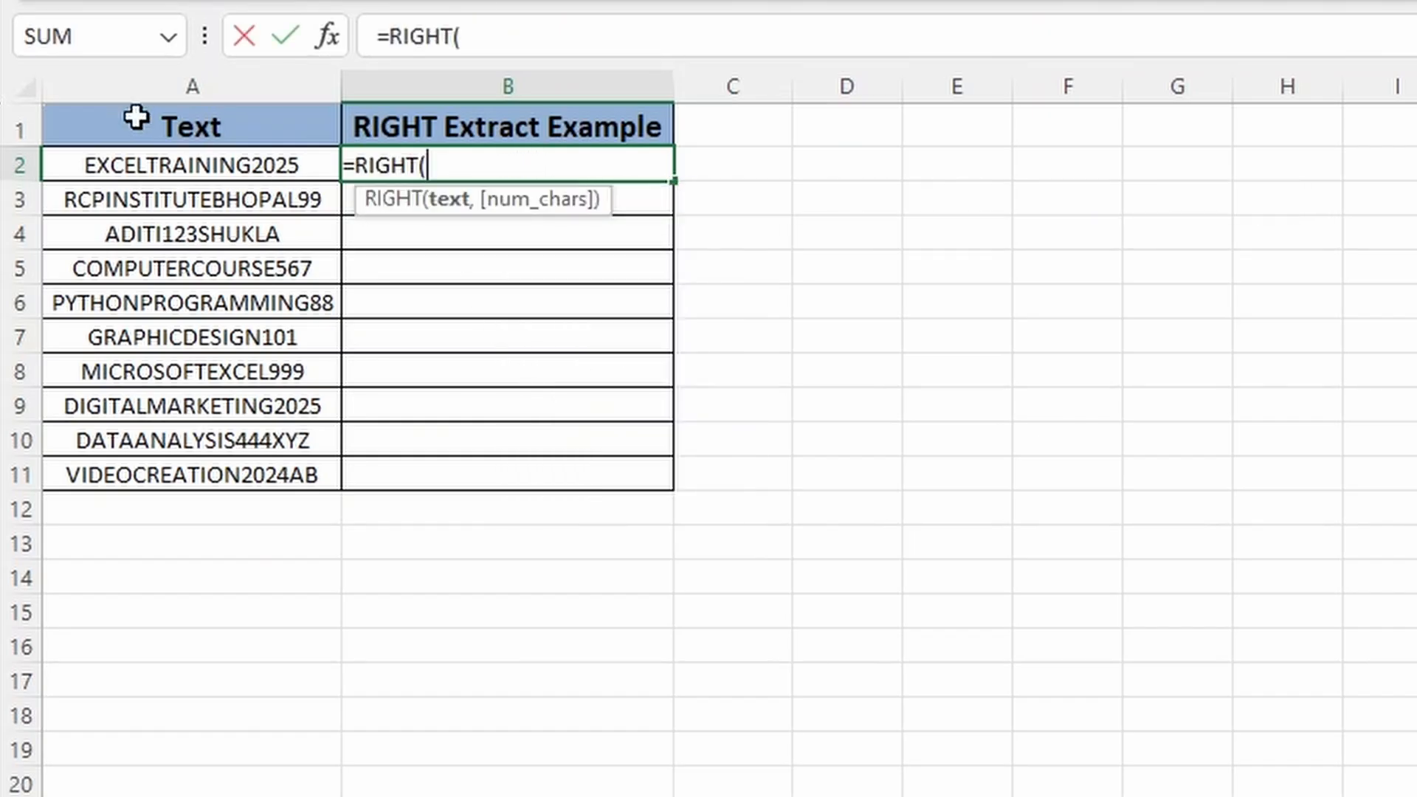
click(171, 155)
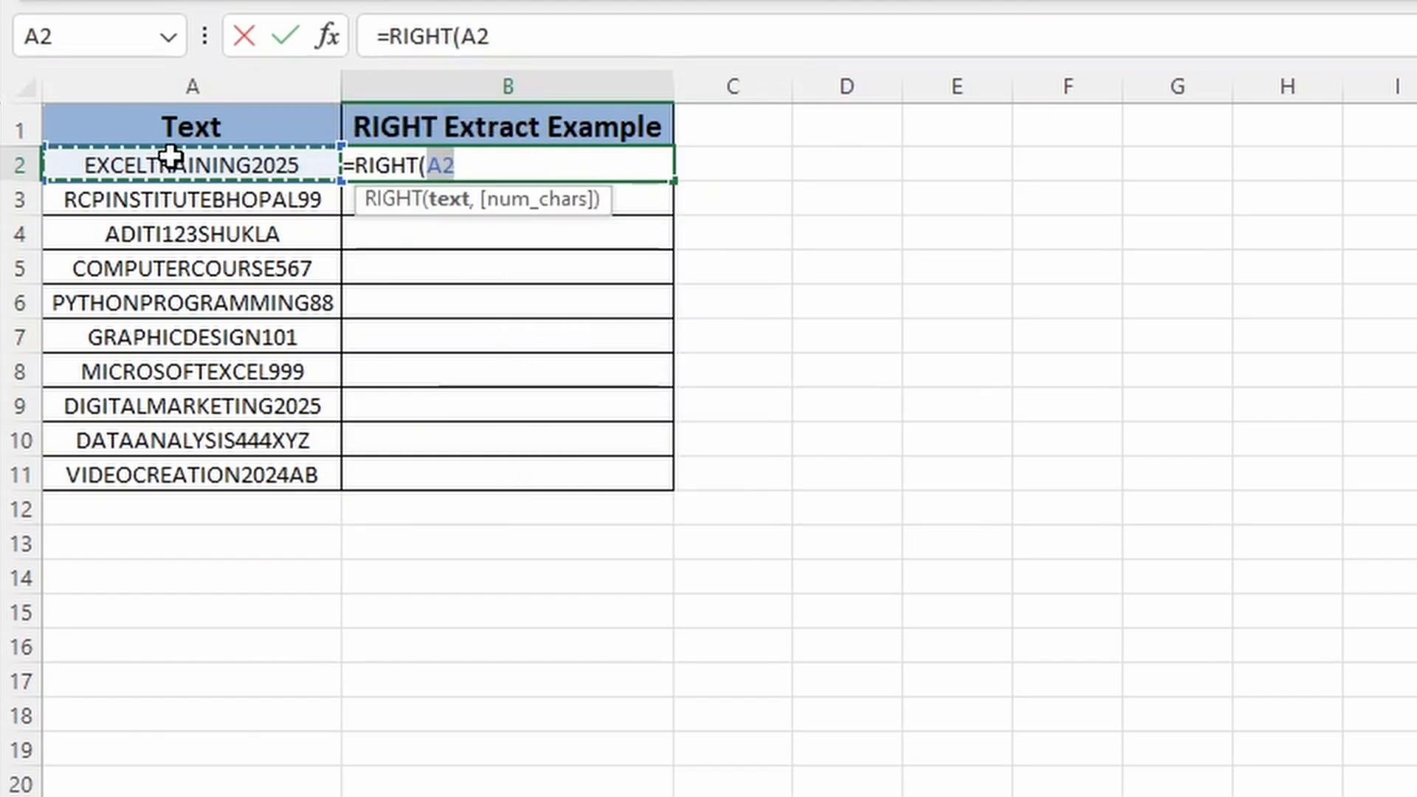
text(,)
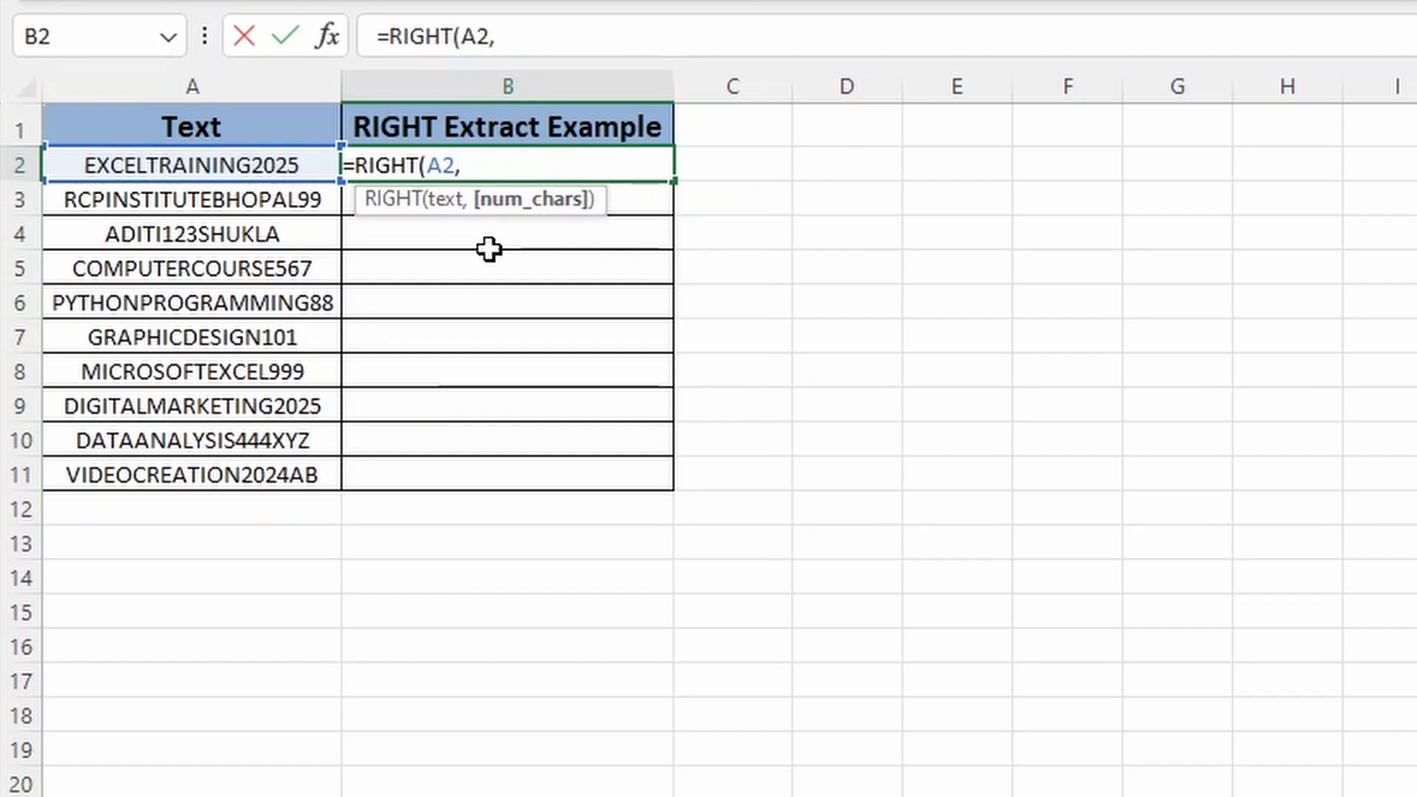
text(4))
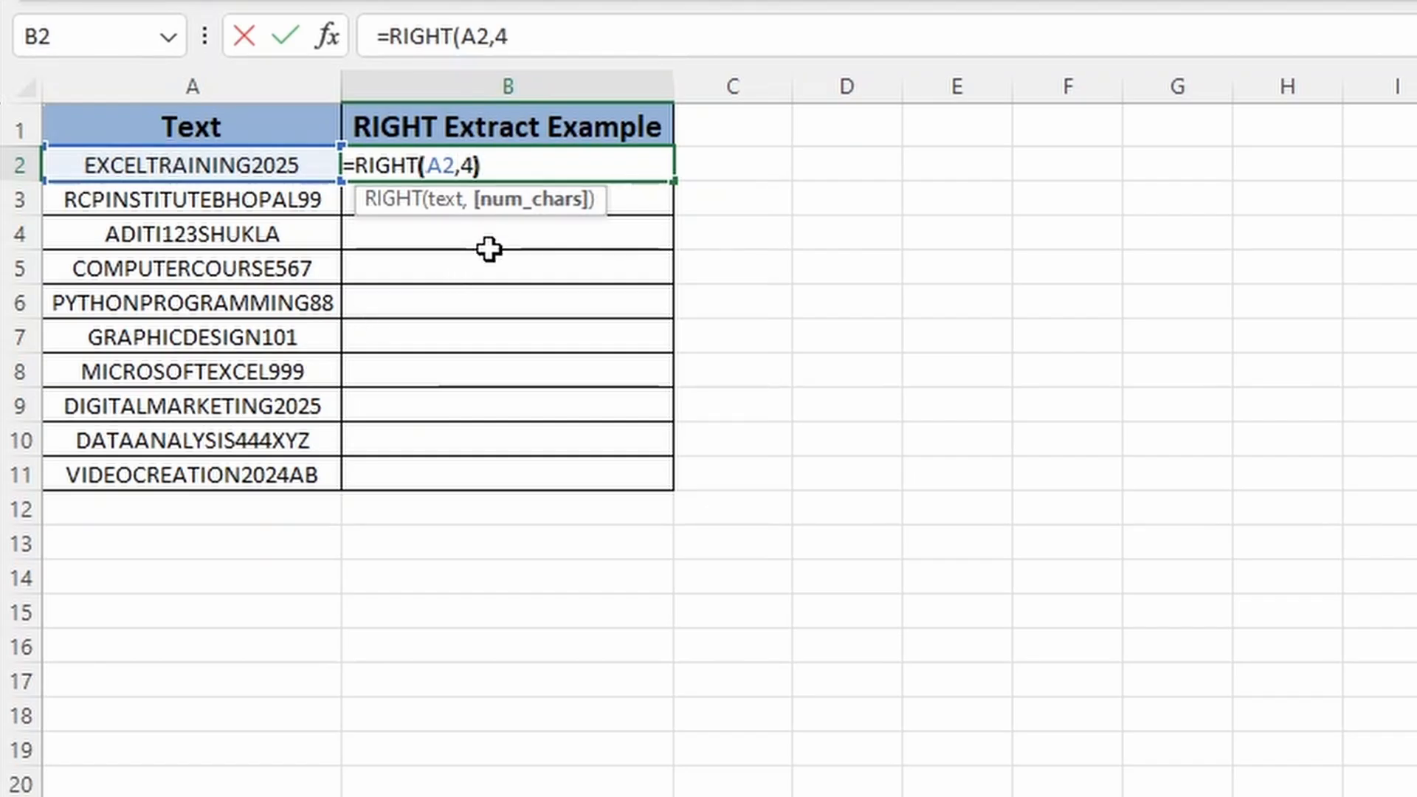
key(Return)
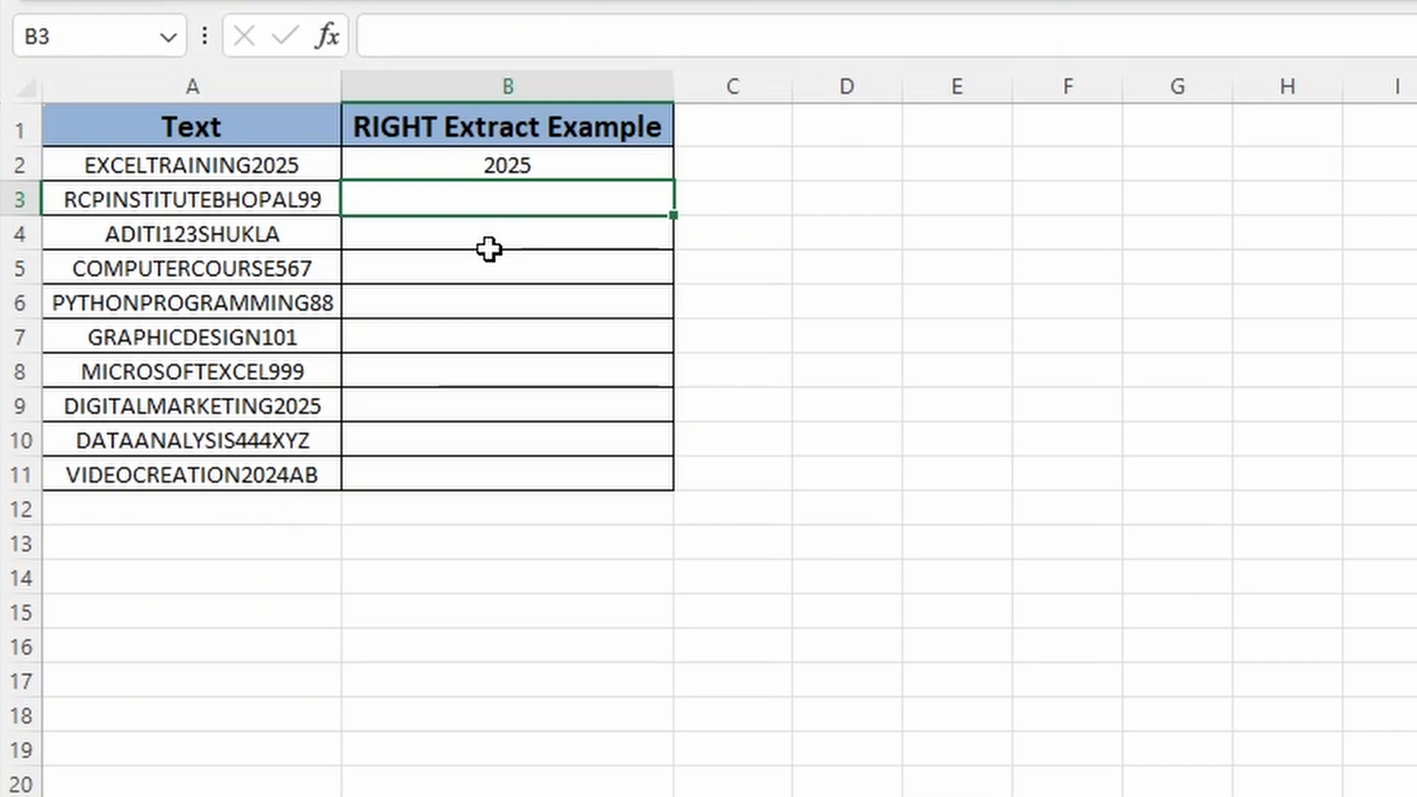
Step: Enter =RIGHT(A3,2) in B3 to extract the last two characters, and check the formula
text(=RIG)
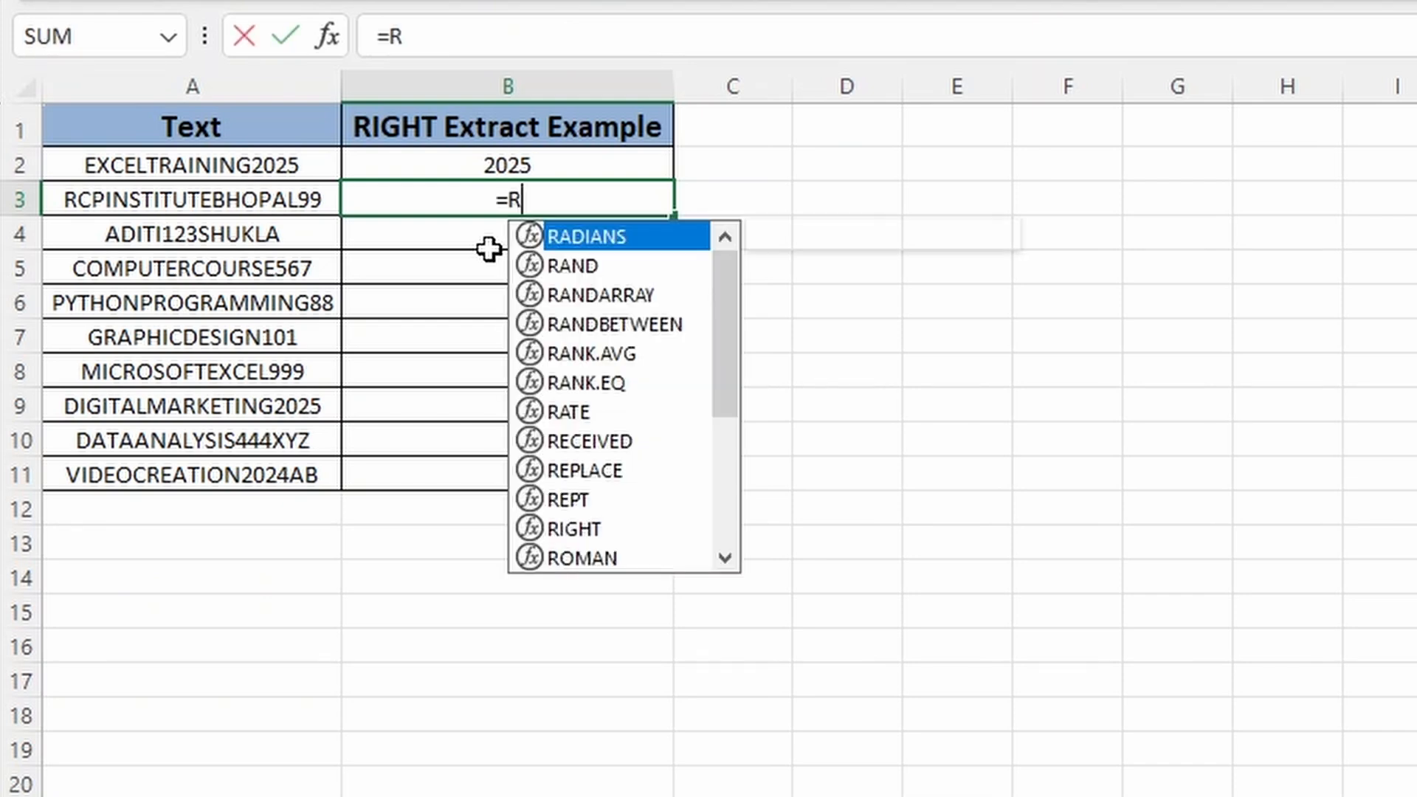
key(Tab)
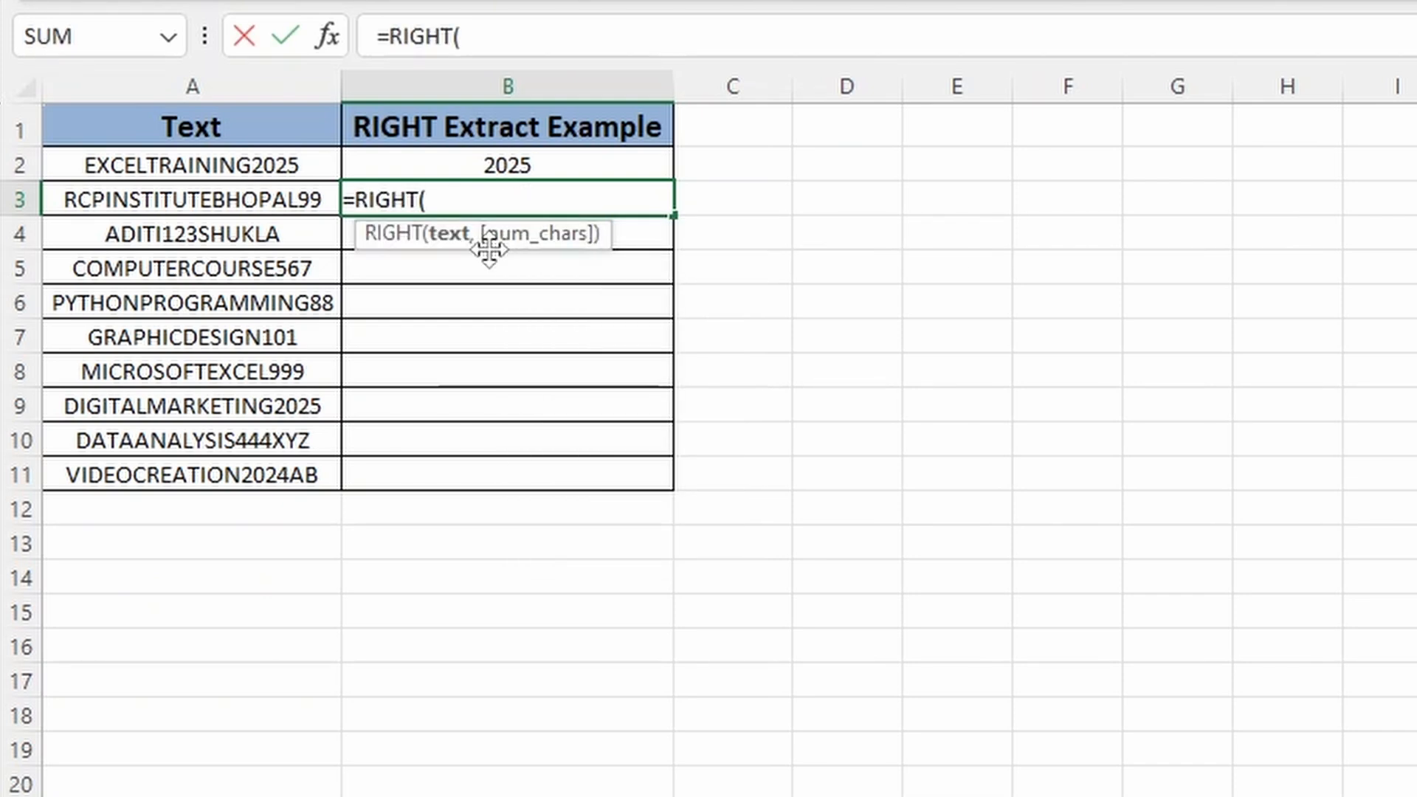
key(Left)
text(,)
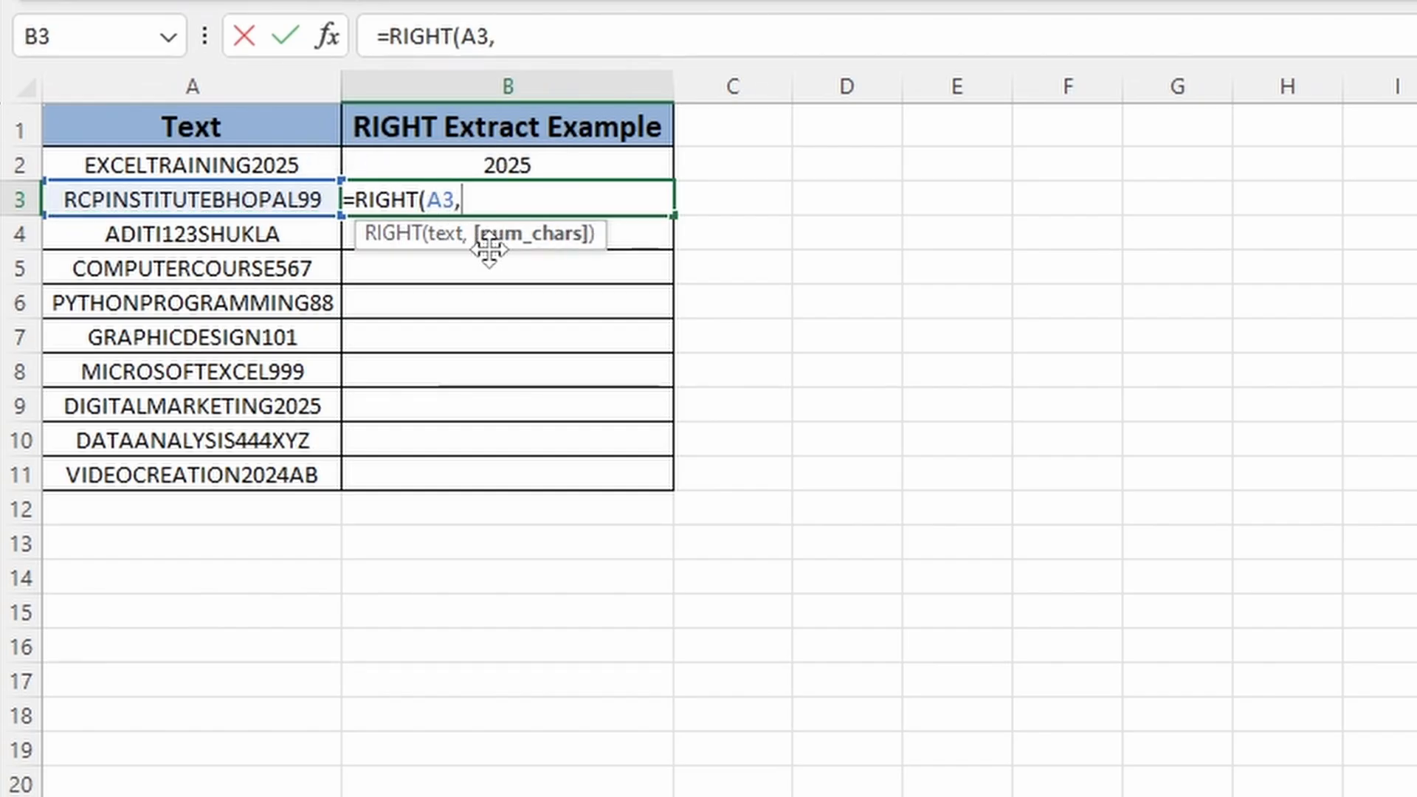
text(2))
key(Return)
key(Up)
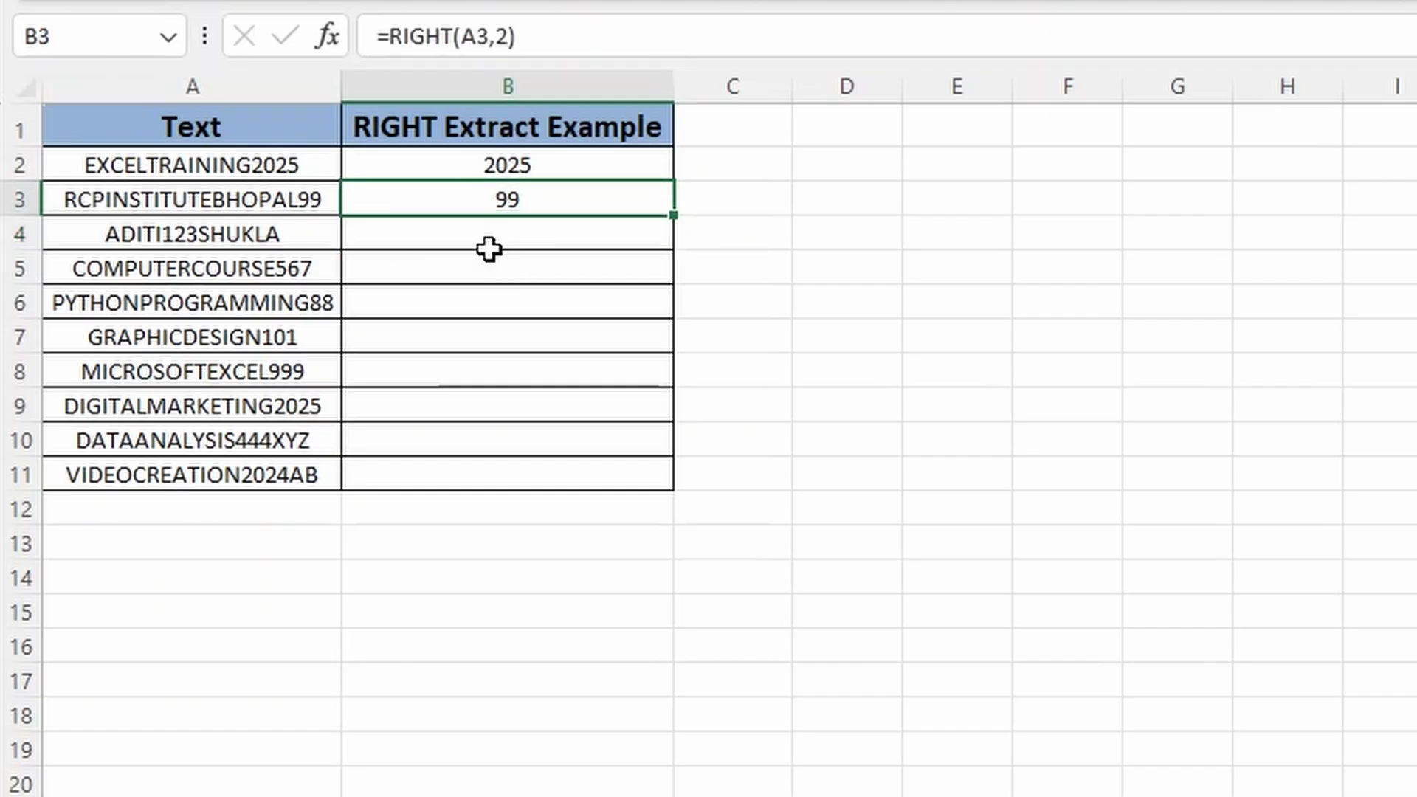
Step: Copy the =RIGHT(A2,4) formula from B2 down over B3 and the remaining text rows
click(578, 164)
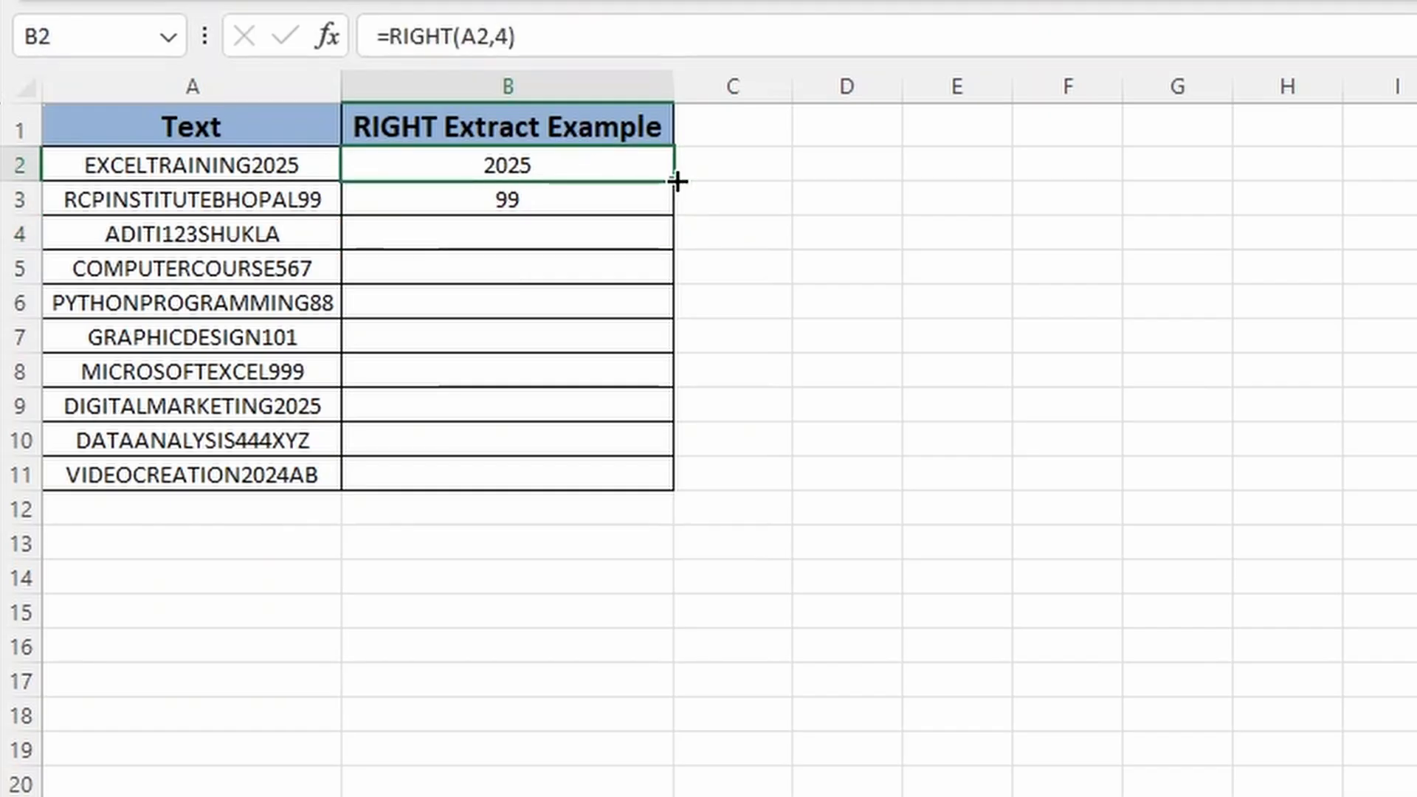
double_click(674, 180)
double_click(673, 215)
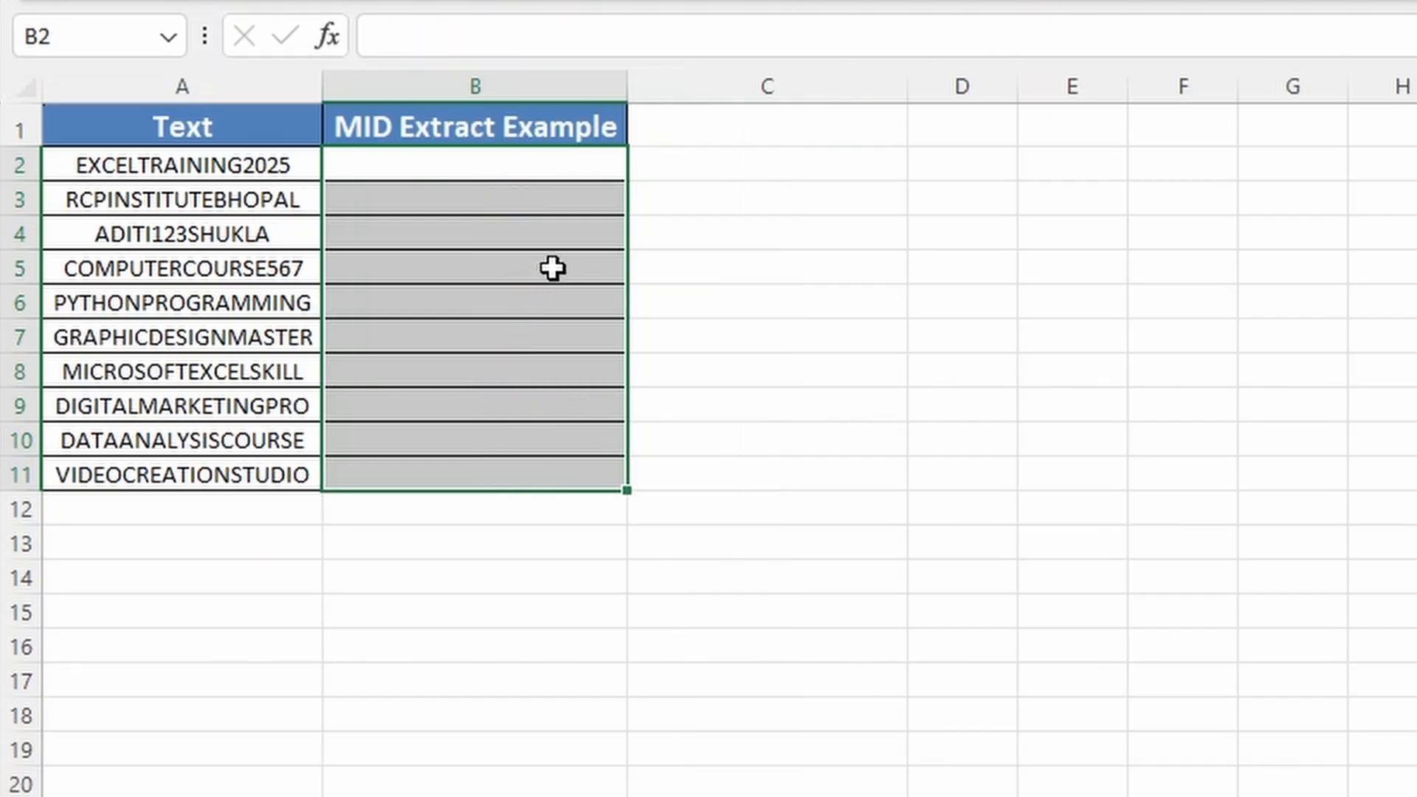
Step: On the MID Extract Example sheet, enter =MID(A2,3,5) in B2 to extract five characters starting at the third
click(504, 170)
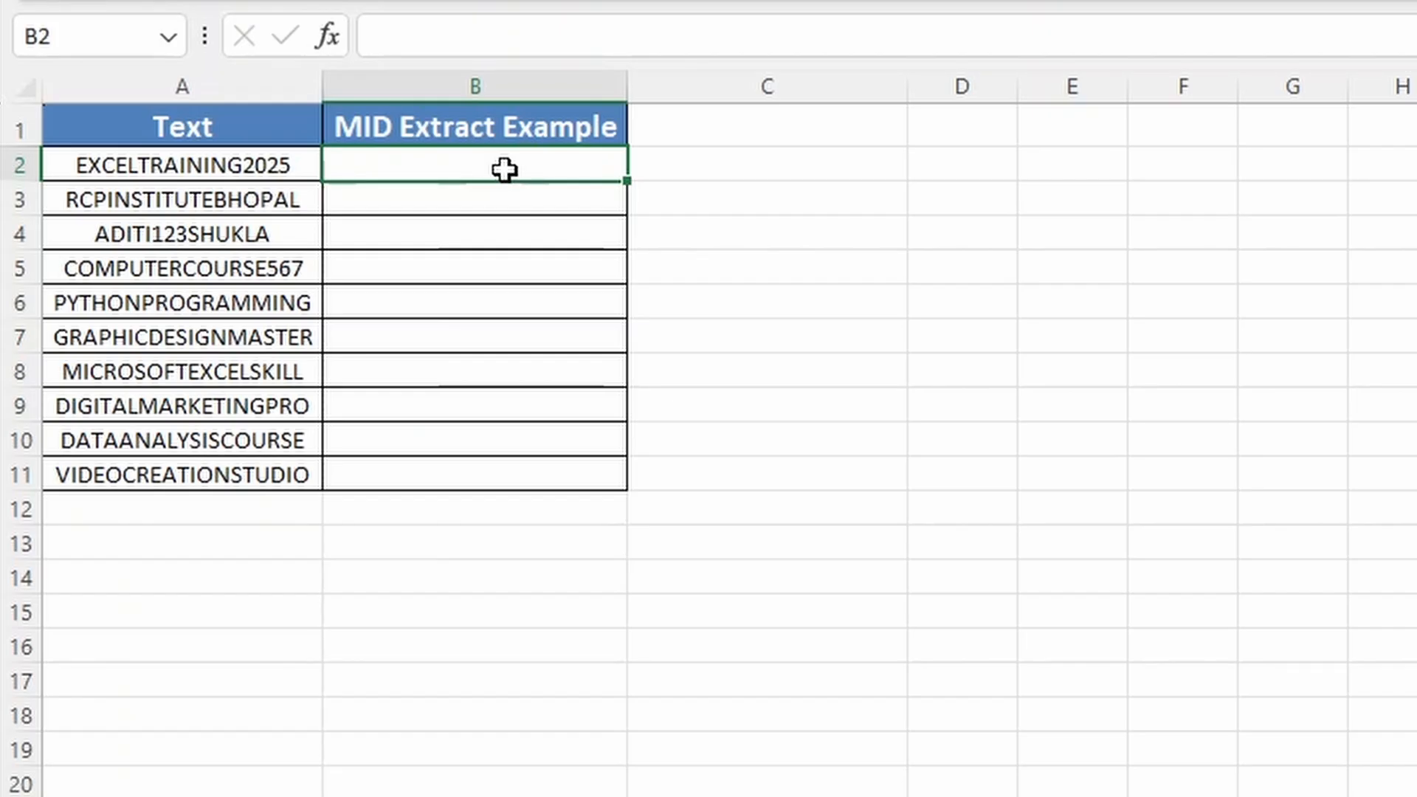
key(Left)
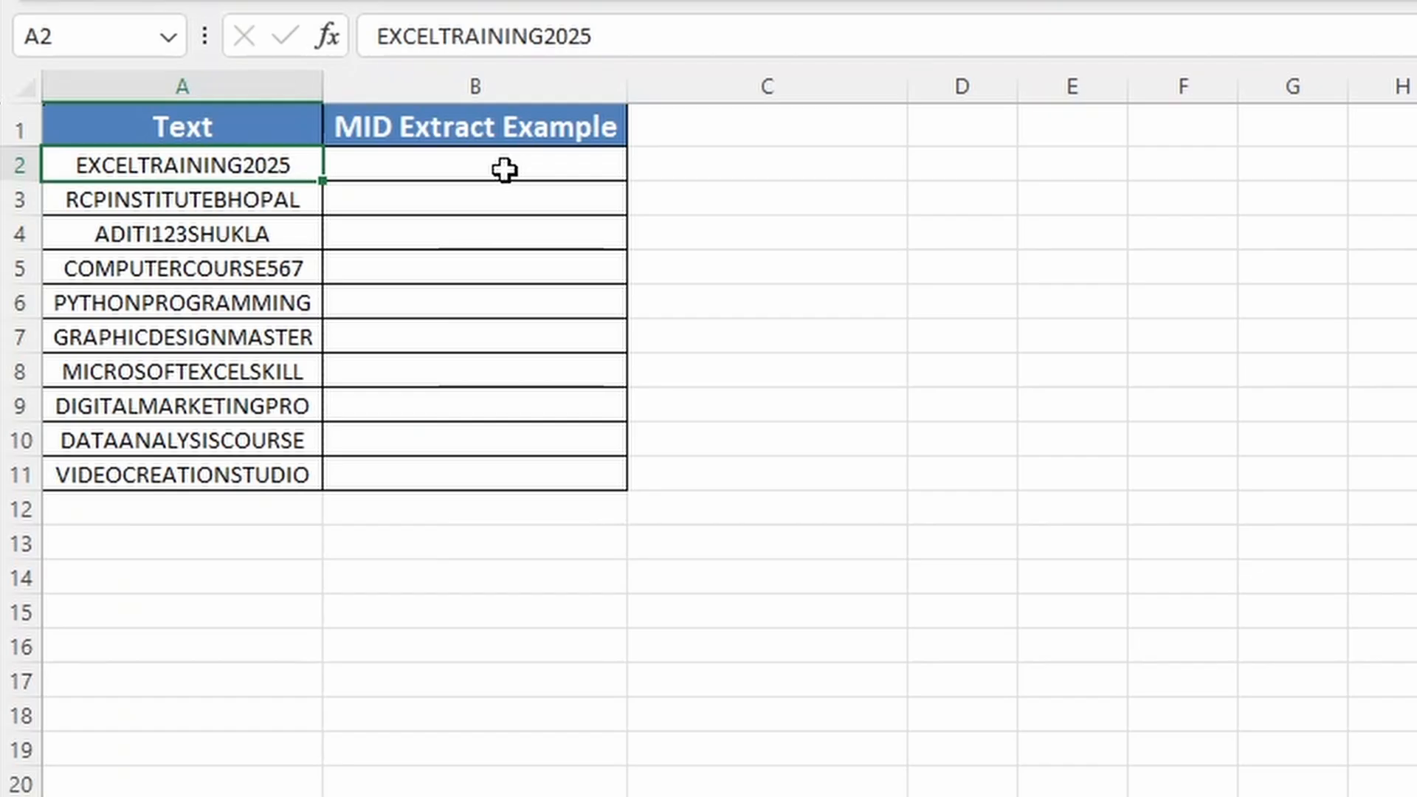
click(504, 170)
text(=)
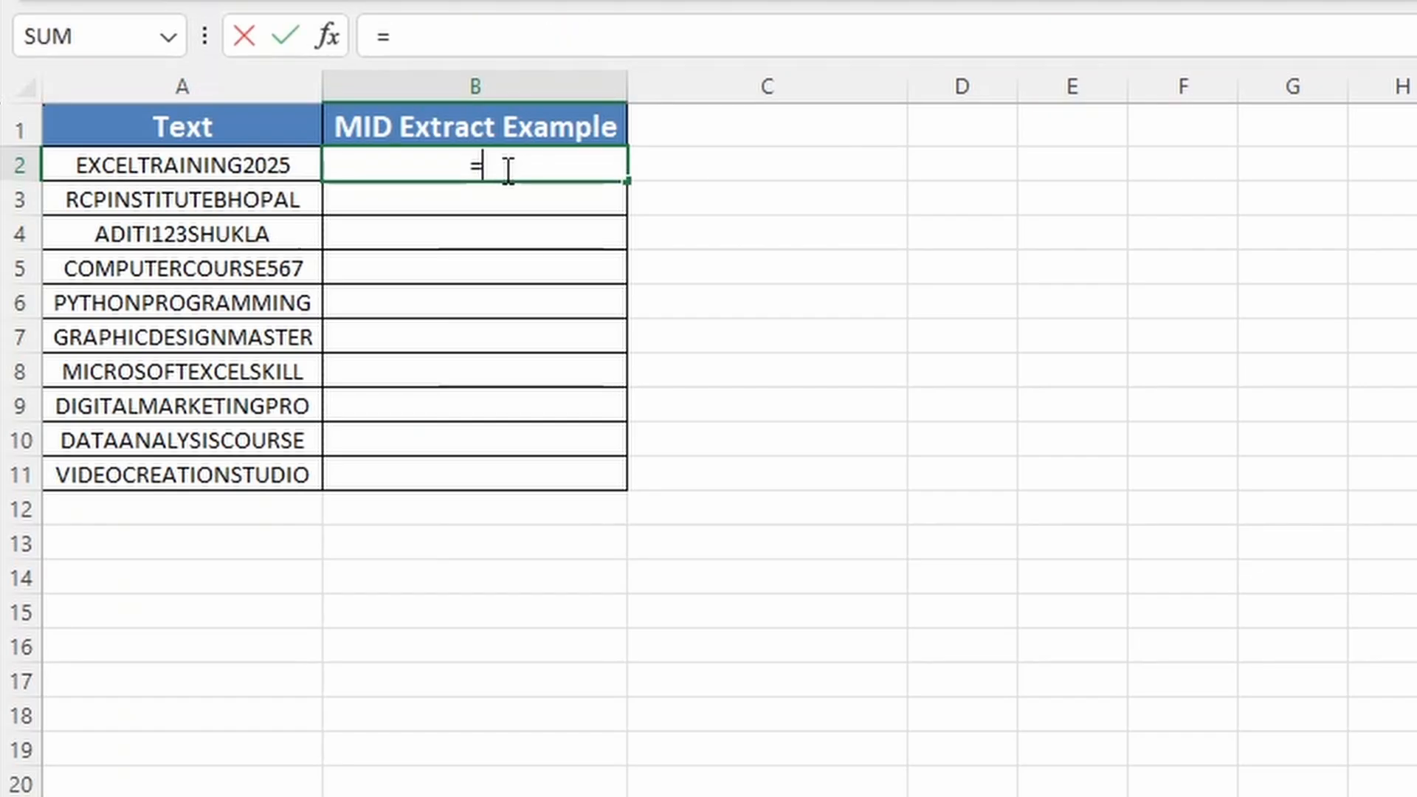
text(MID()
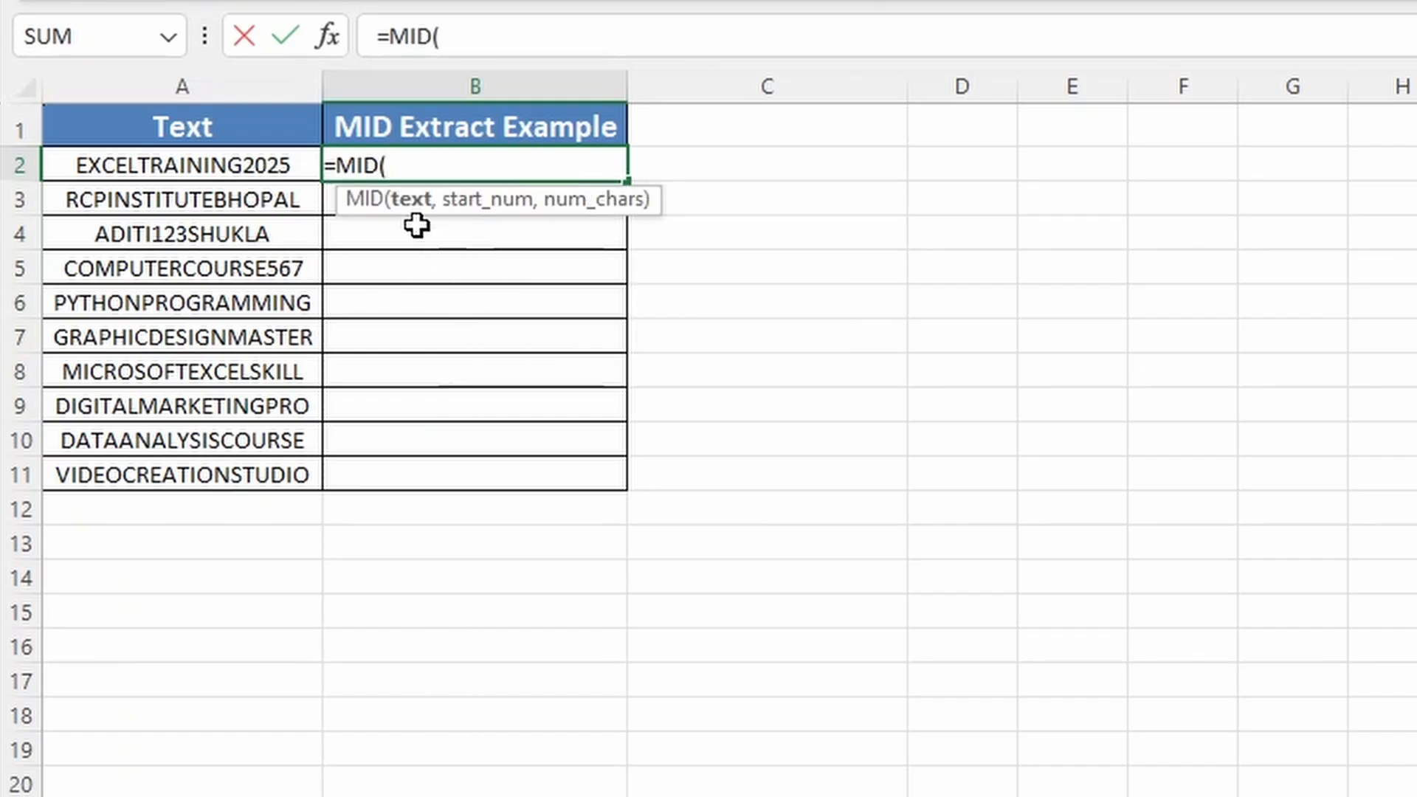
click(168, 166)
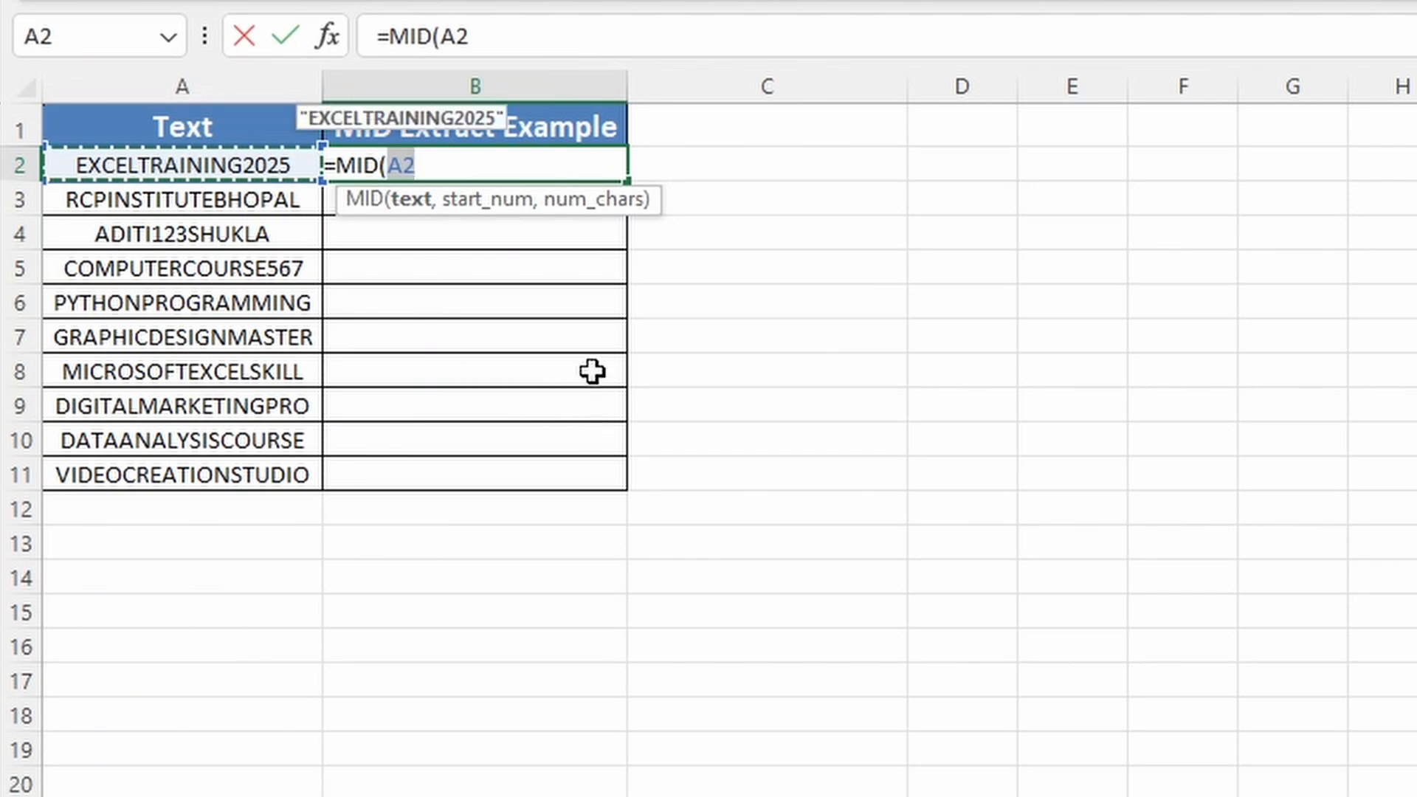
text(,)
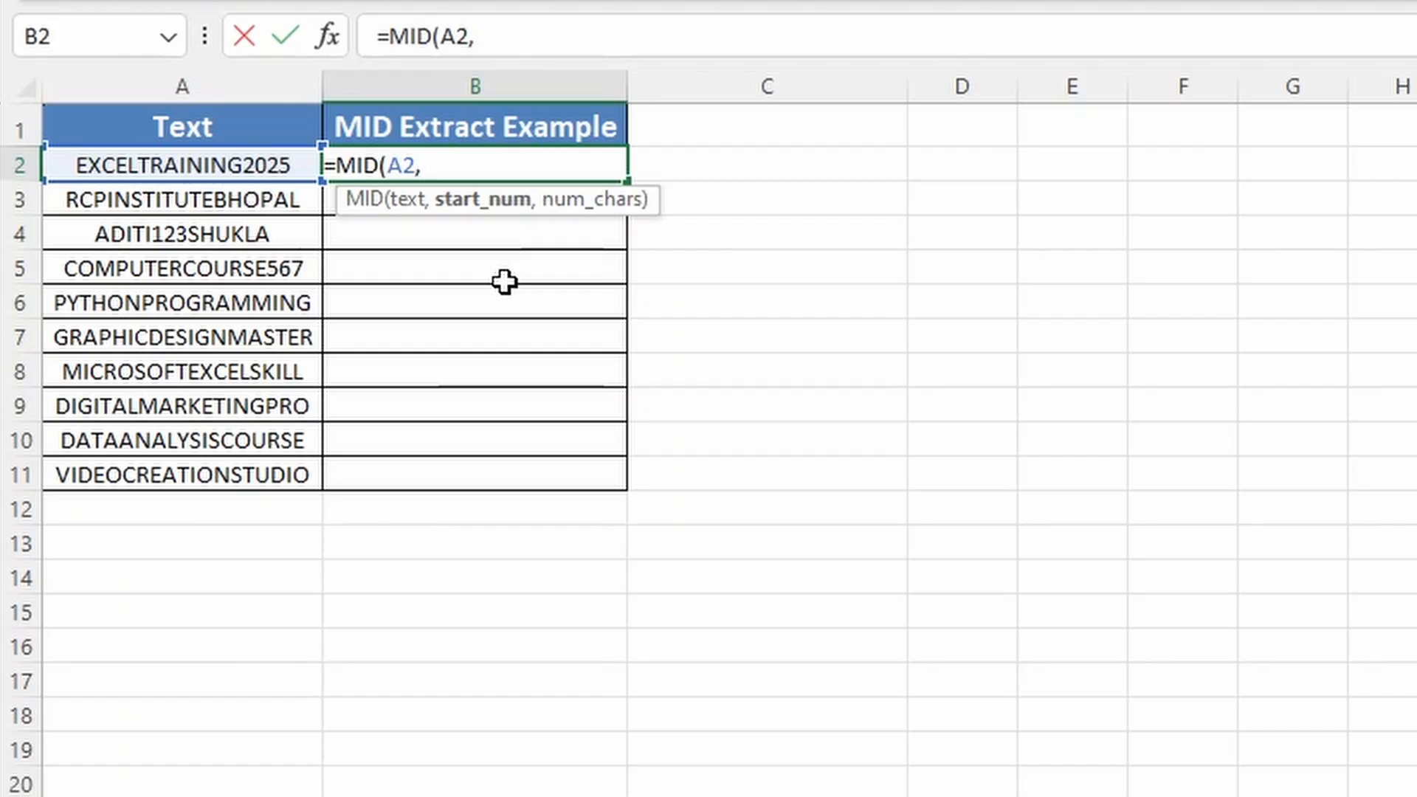
text(3)
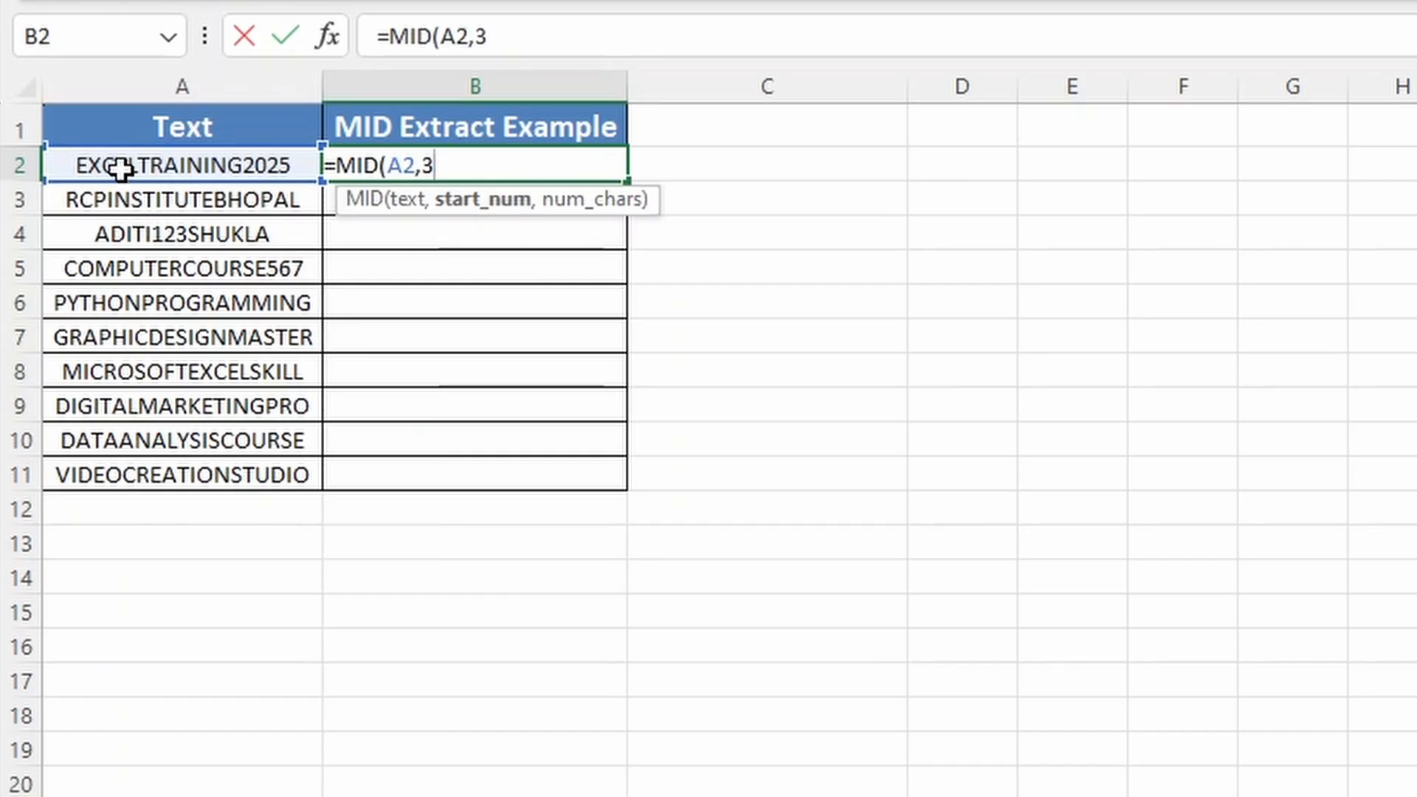
text(,5))
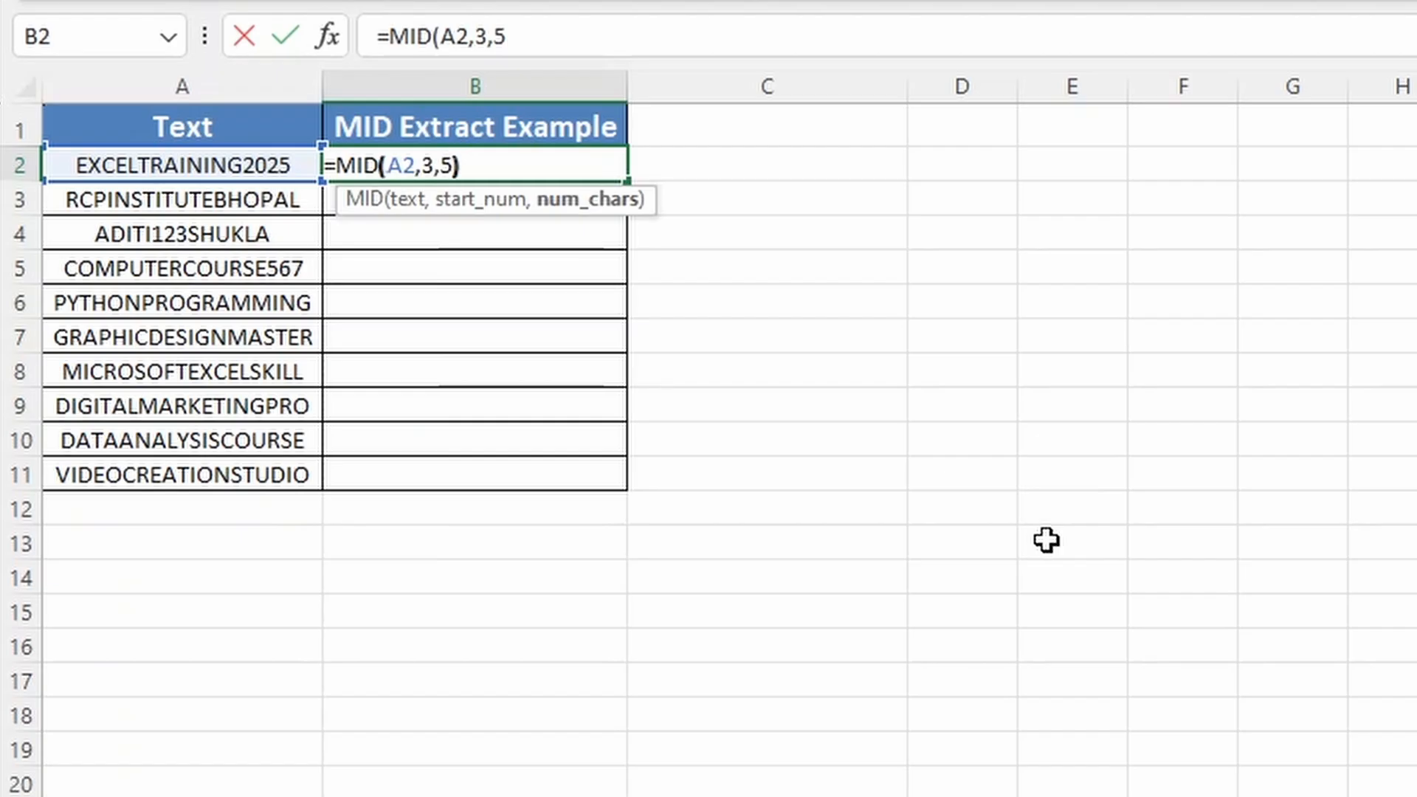
key(Return)
key(Up)
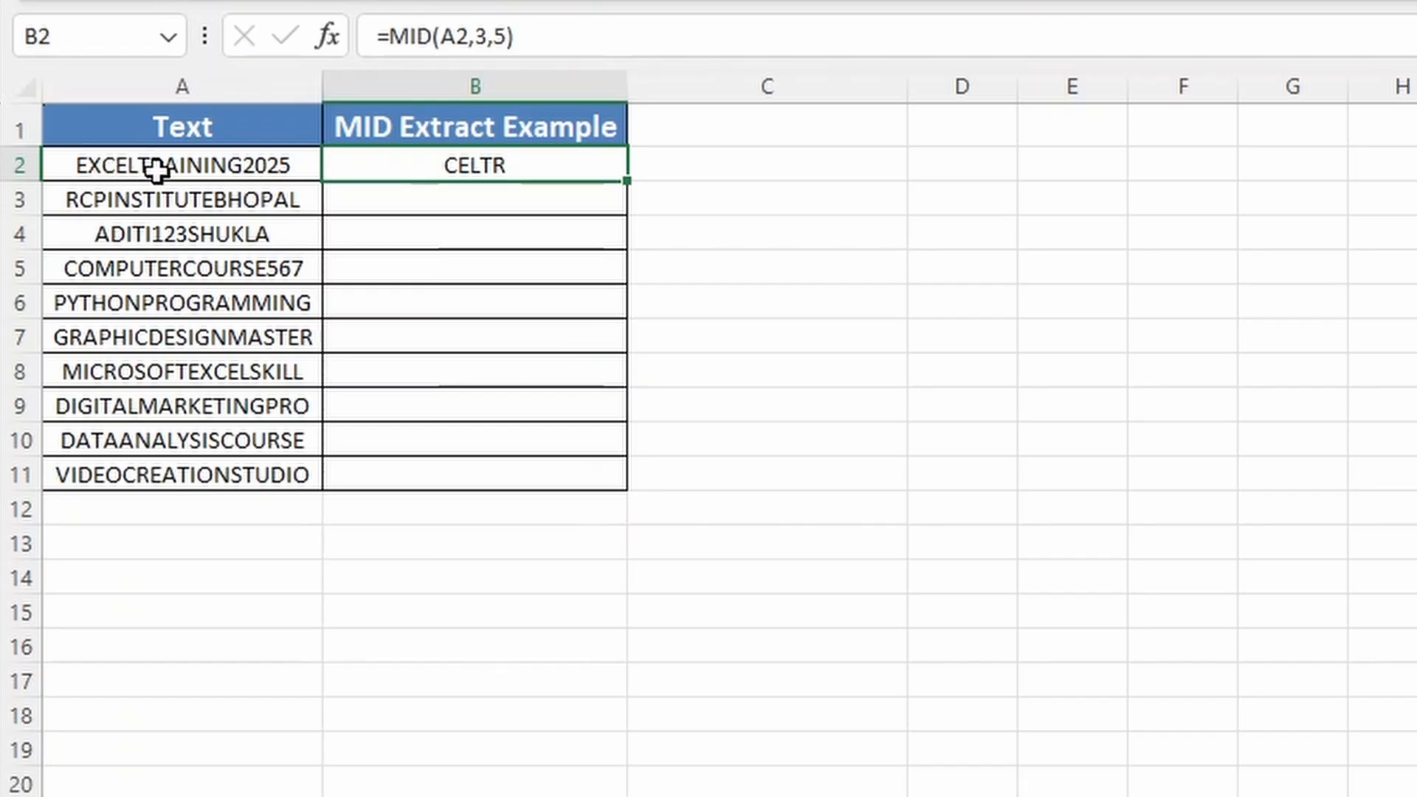
Step: Replace the formula in B2 with =MID(A2,6,7) and fill it down the remaining text rows
double_click(505, 165)
key(BackSpace)
key(BackSpace)
key(BackSpace)
key(BackSpace)
key(BackSpace)
key(BackSpace)
key(BackSpace)
key(BackSpace)
key(BackSpace)
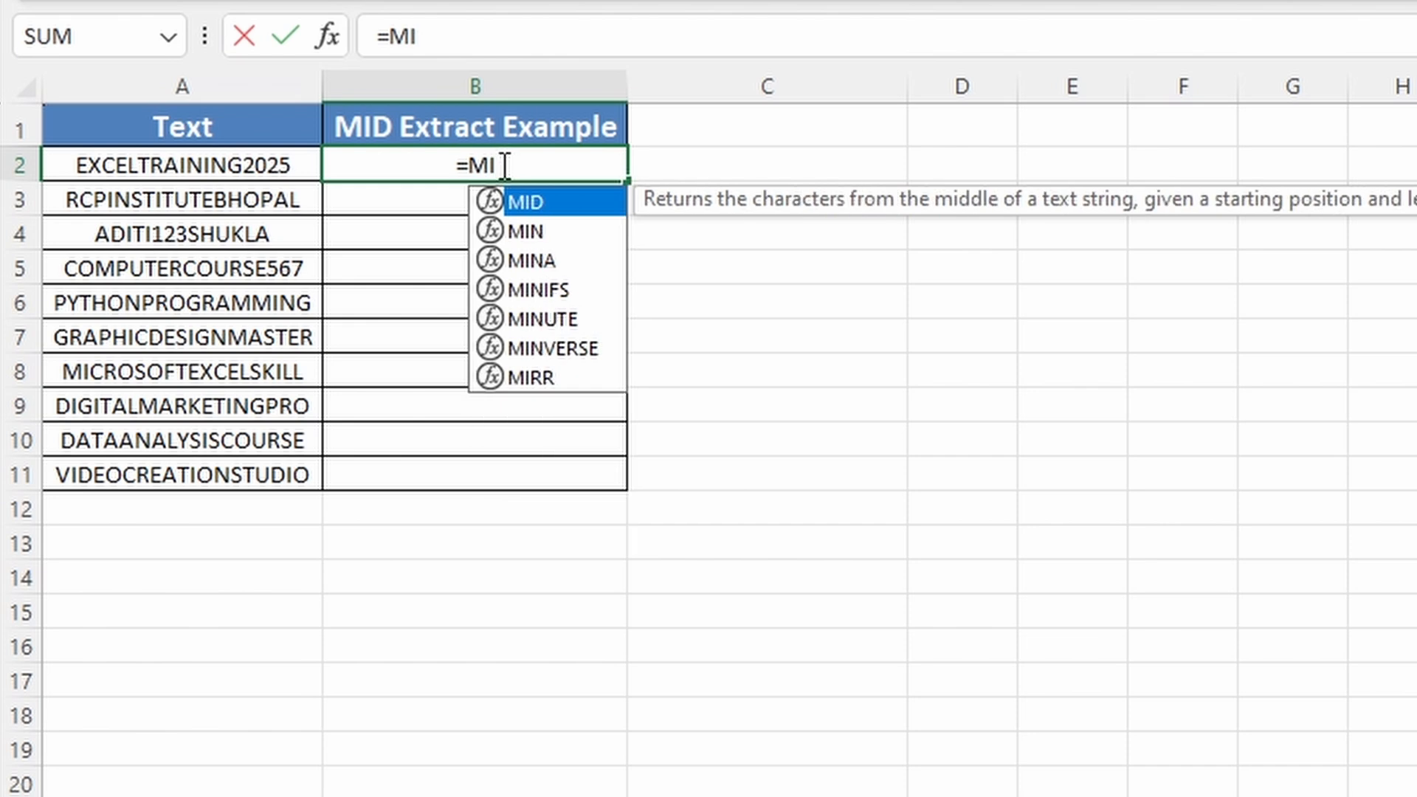
key(Tab)
key(Left)
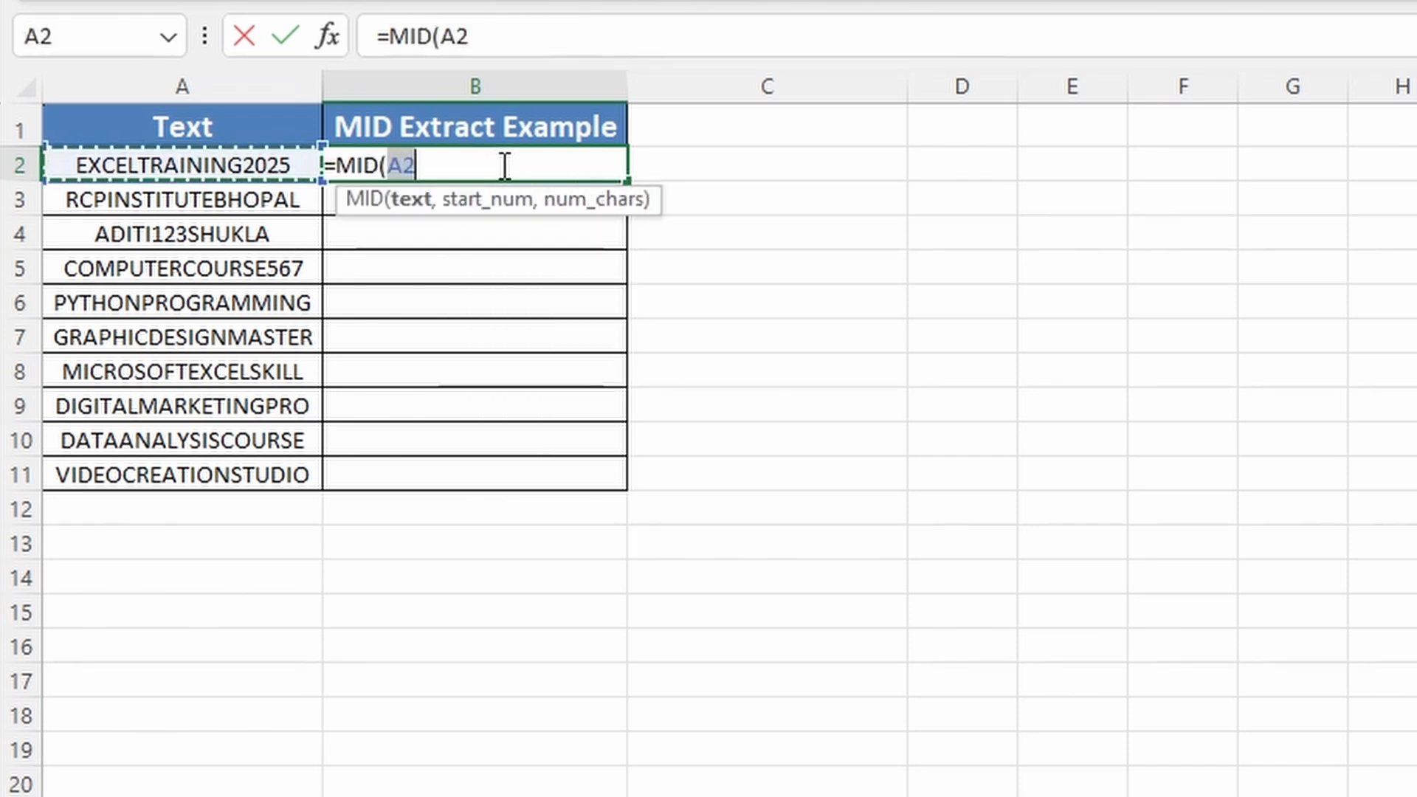
text(,)
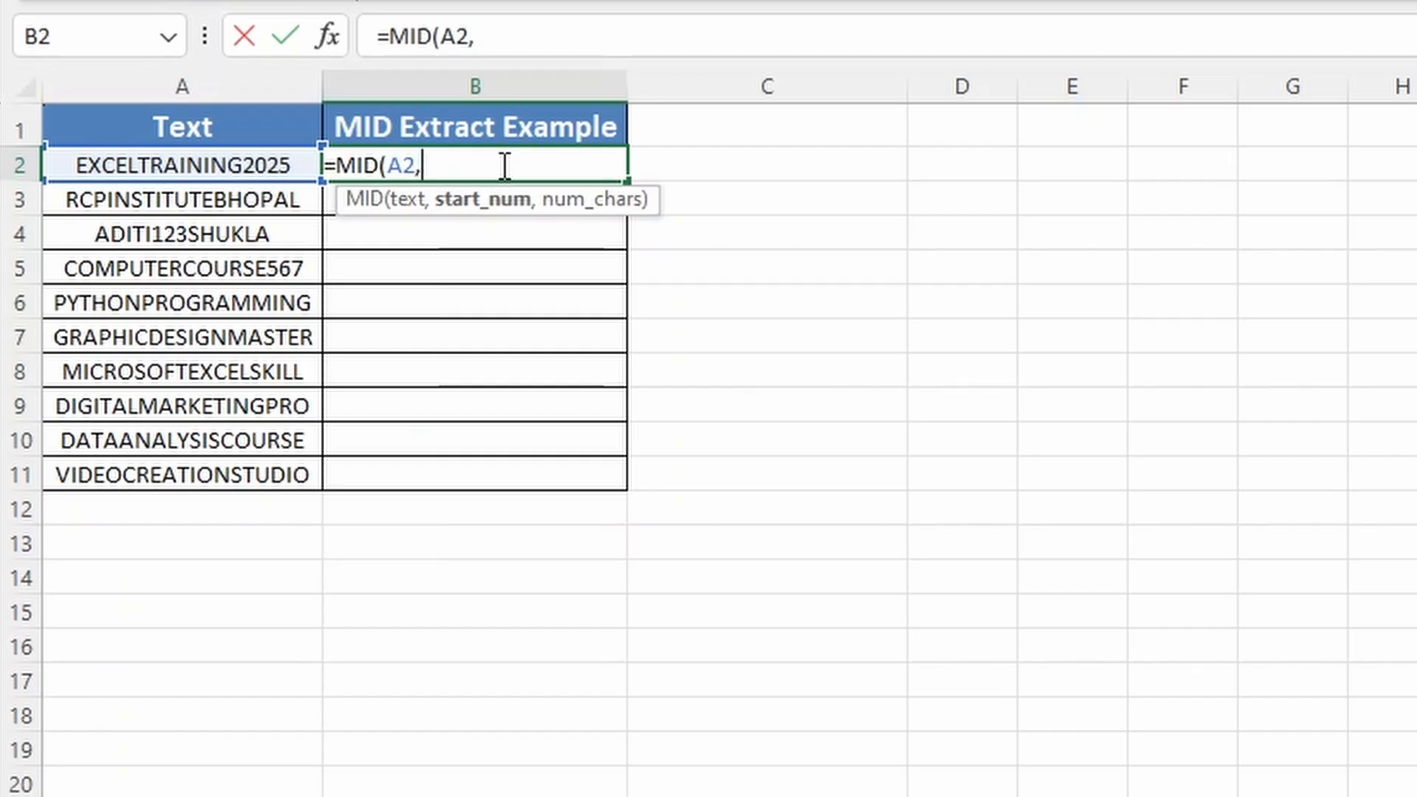
text(6,)
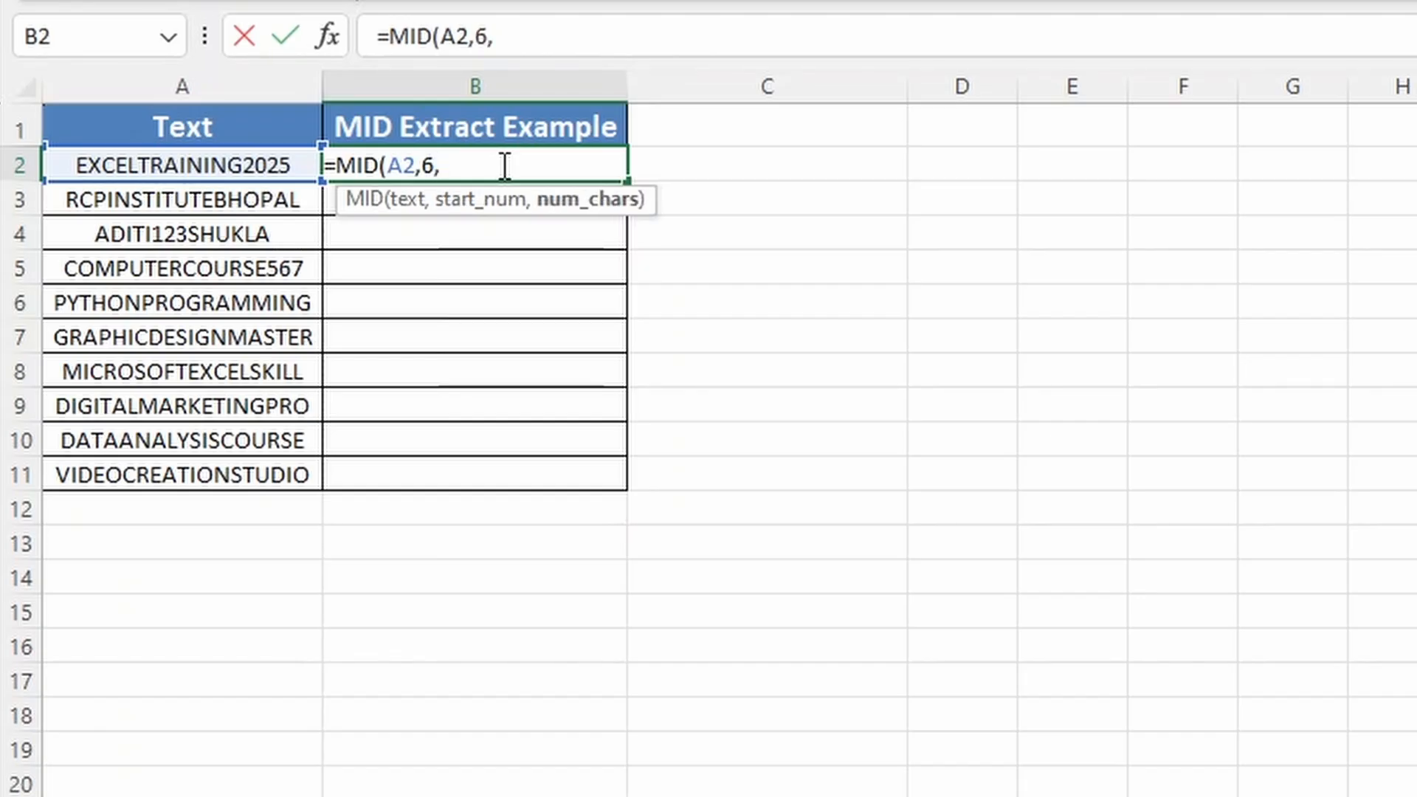
text(7))
key(Return)
click(502, 165)
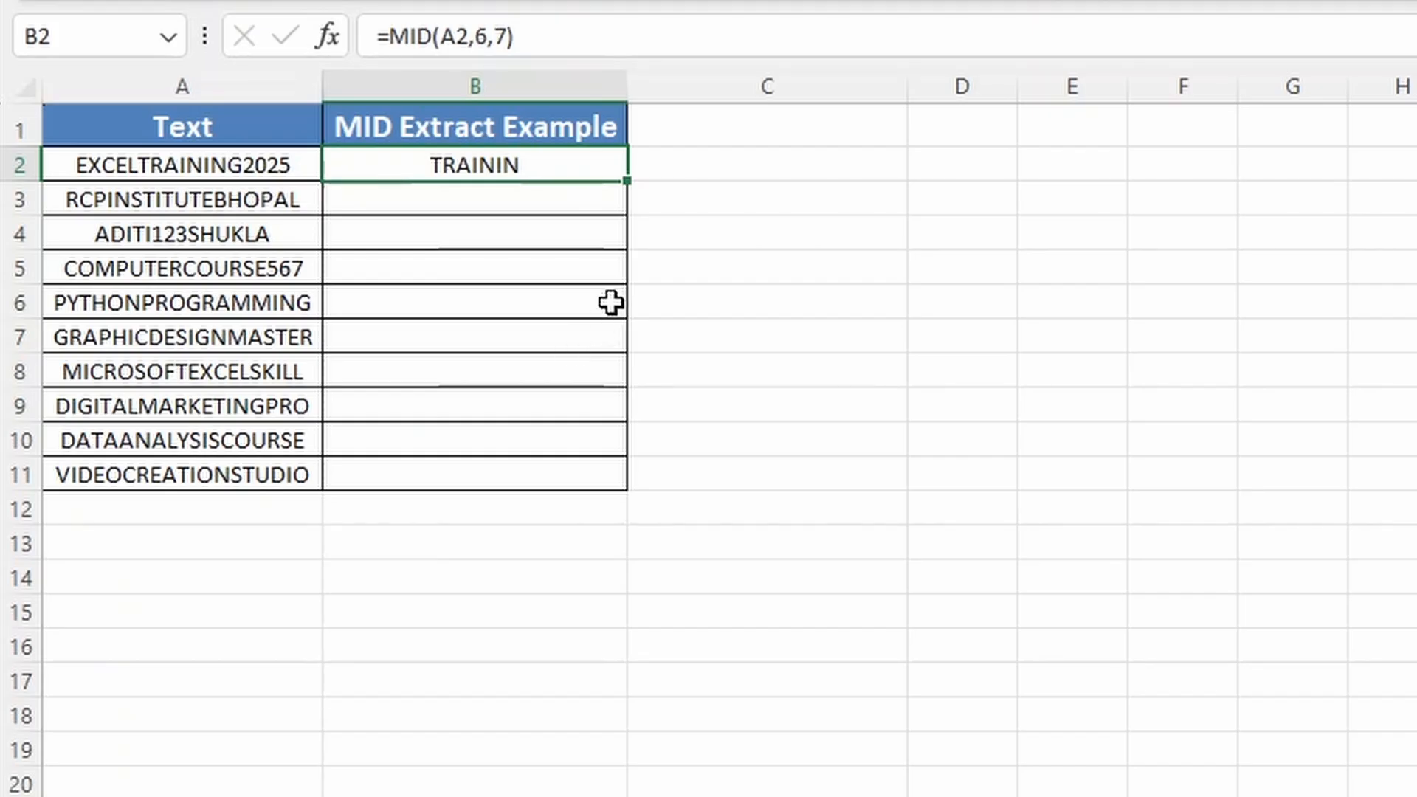
double_click(626, 179)
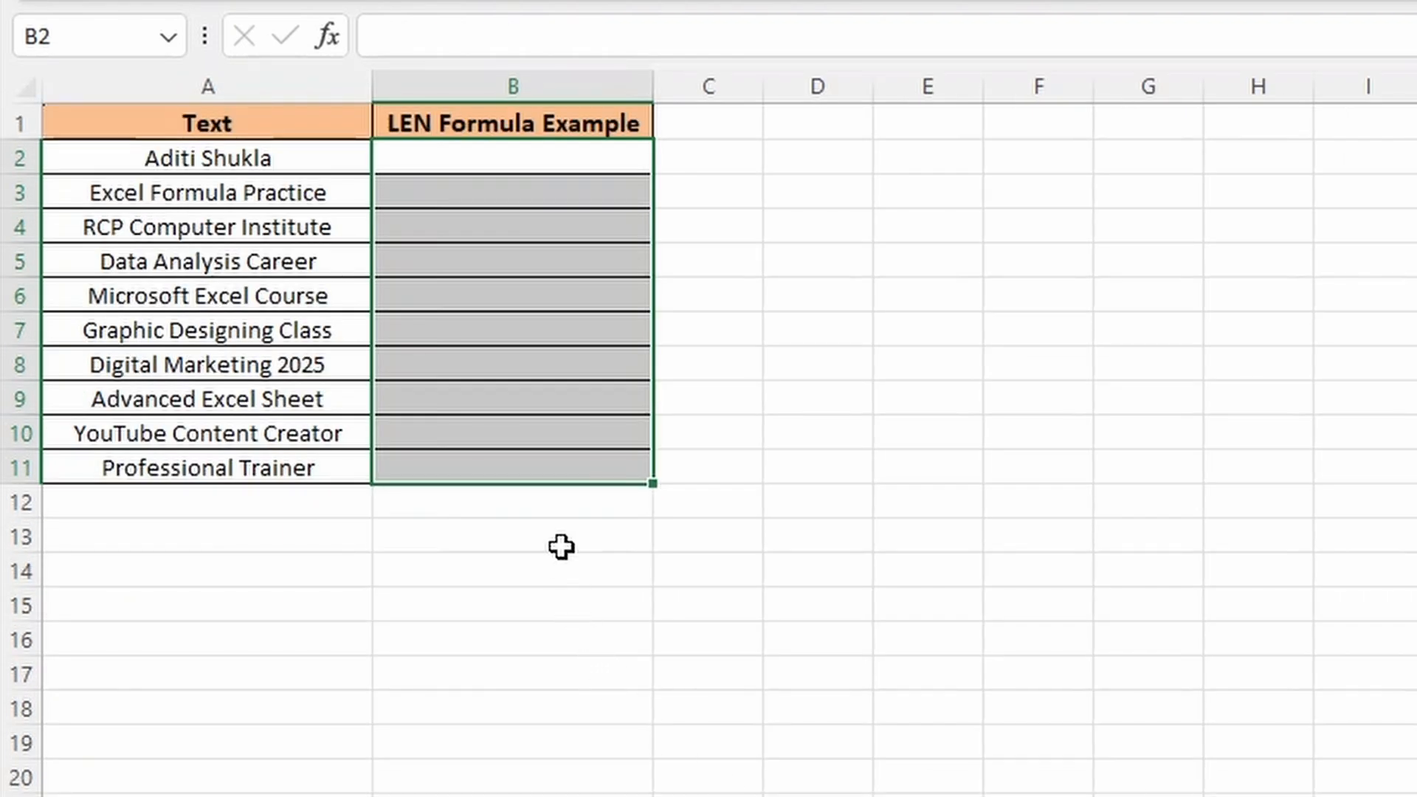
Step: On the LEN Formula Example sheet, look through the text entries in A2 to A7 and return to B2
click(493, 155)
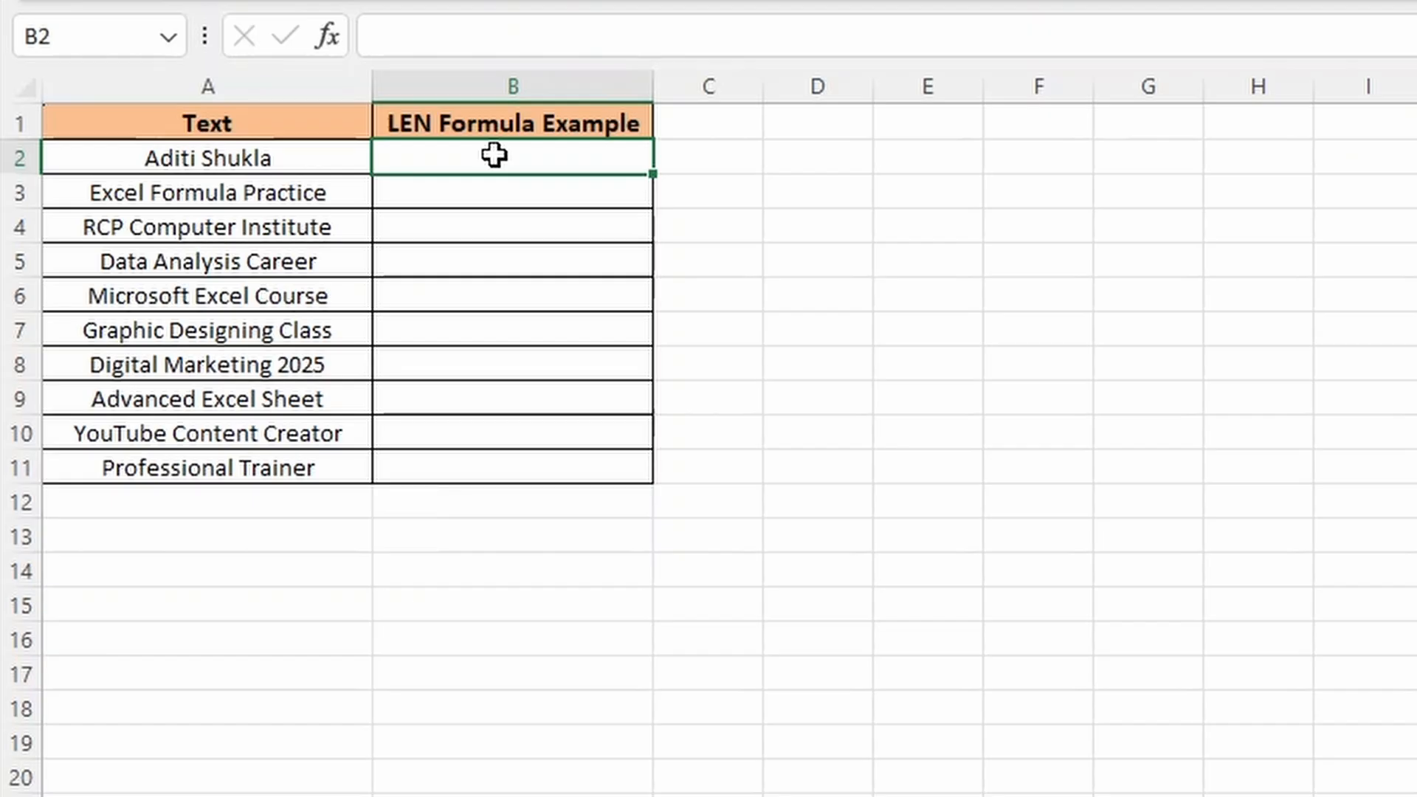
key(Left)
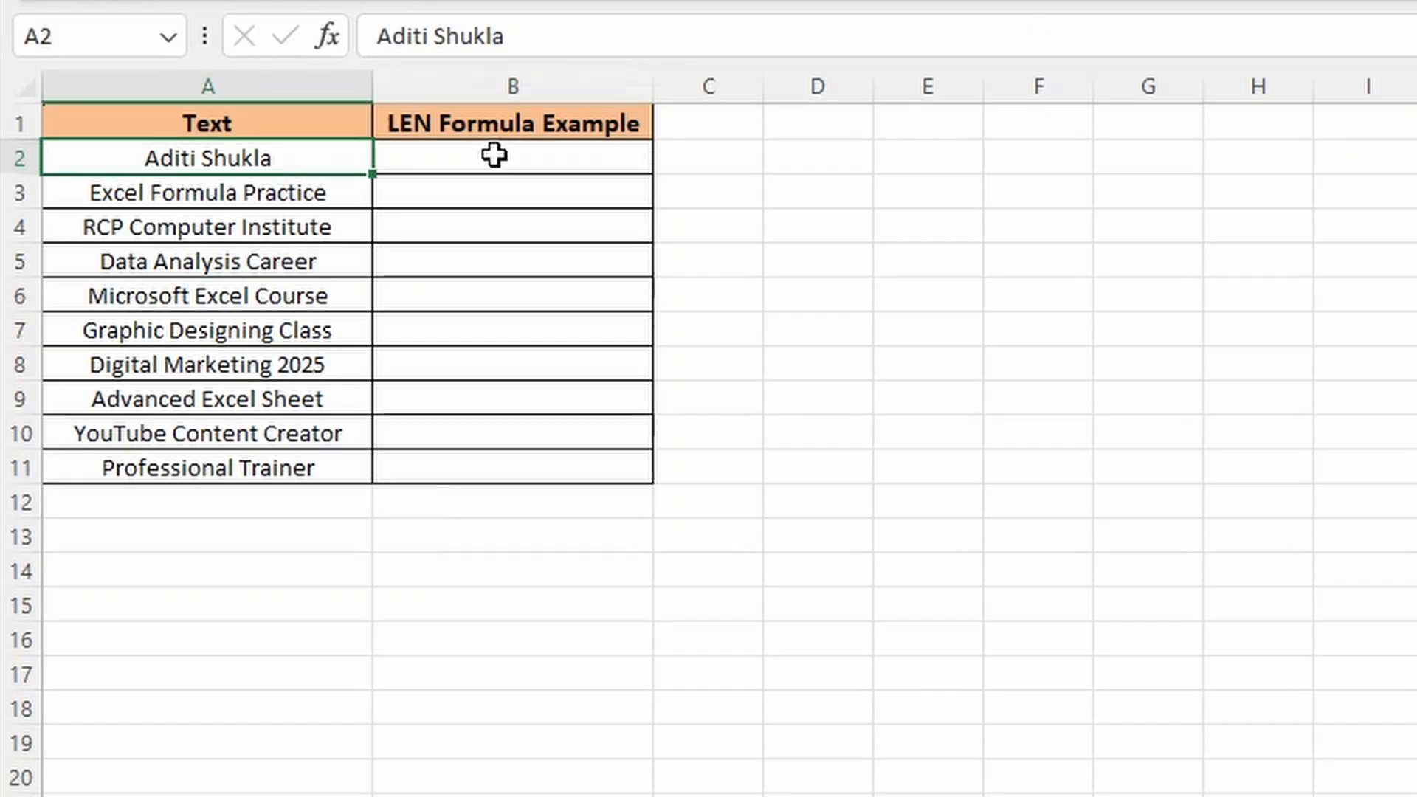
key(Down)
key(Down)
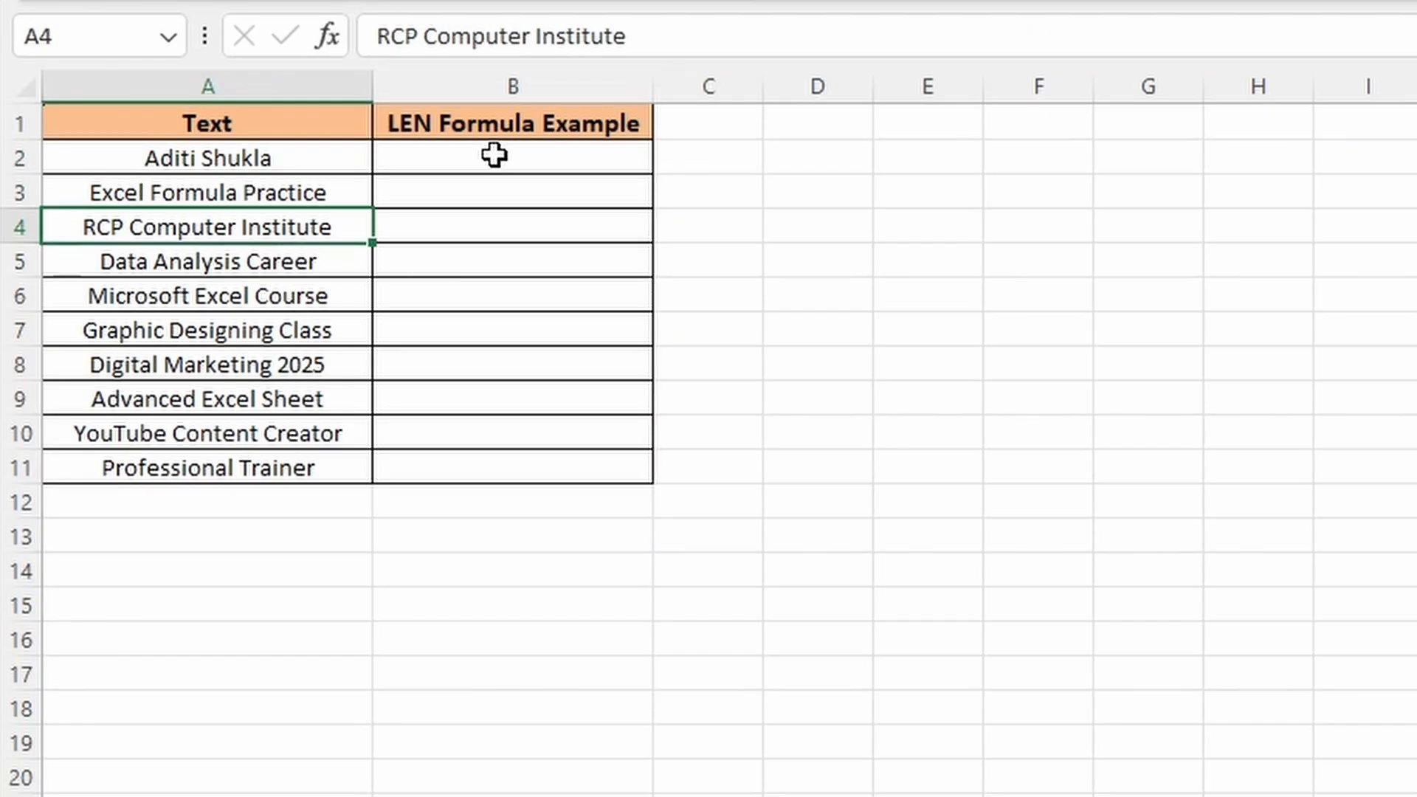
key(Down)
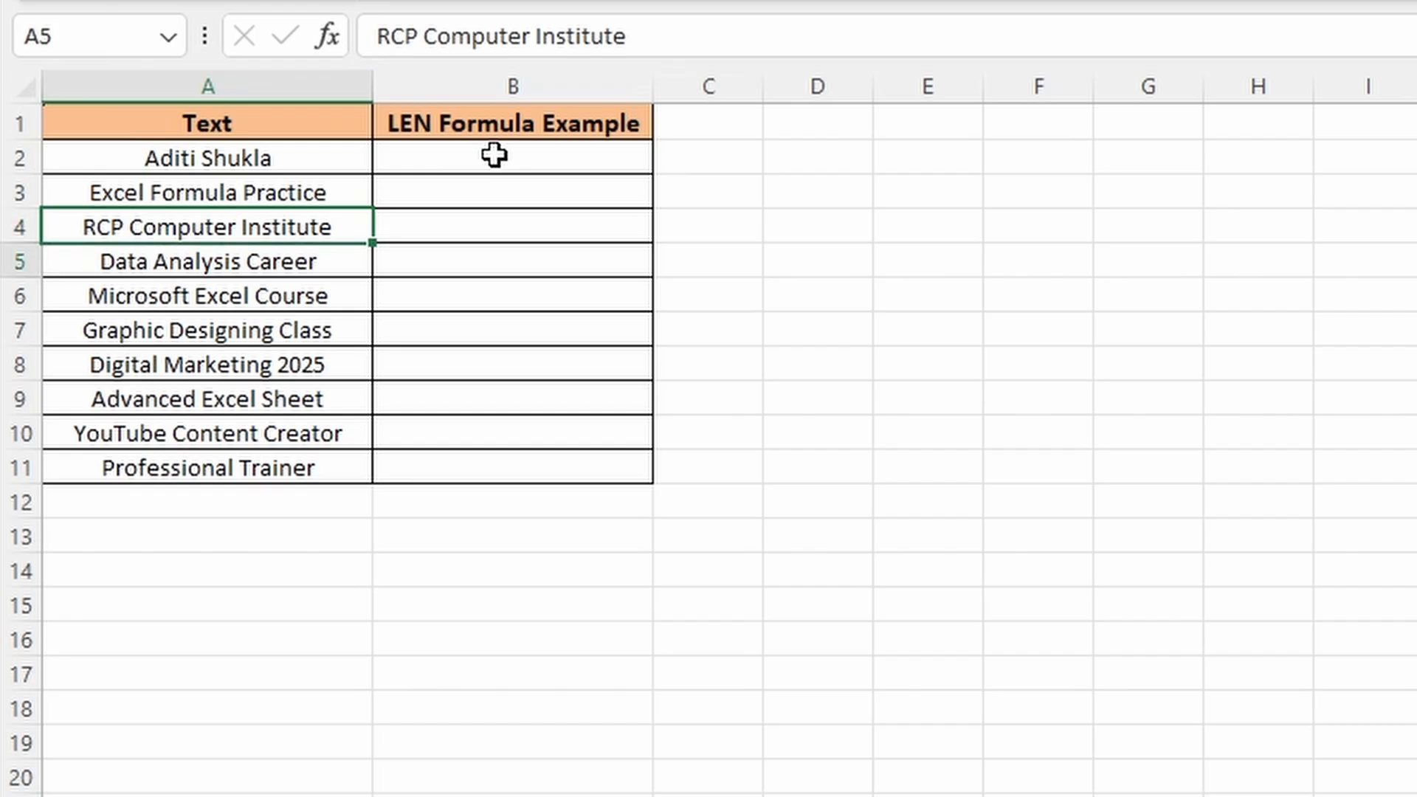
key(Down)
key(Down)
key(Down)
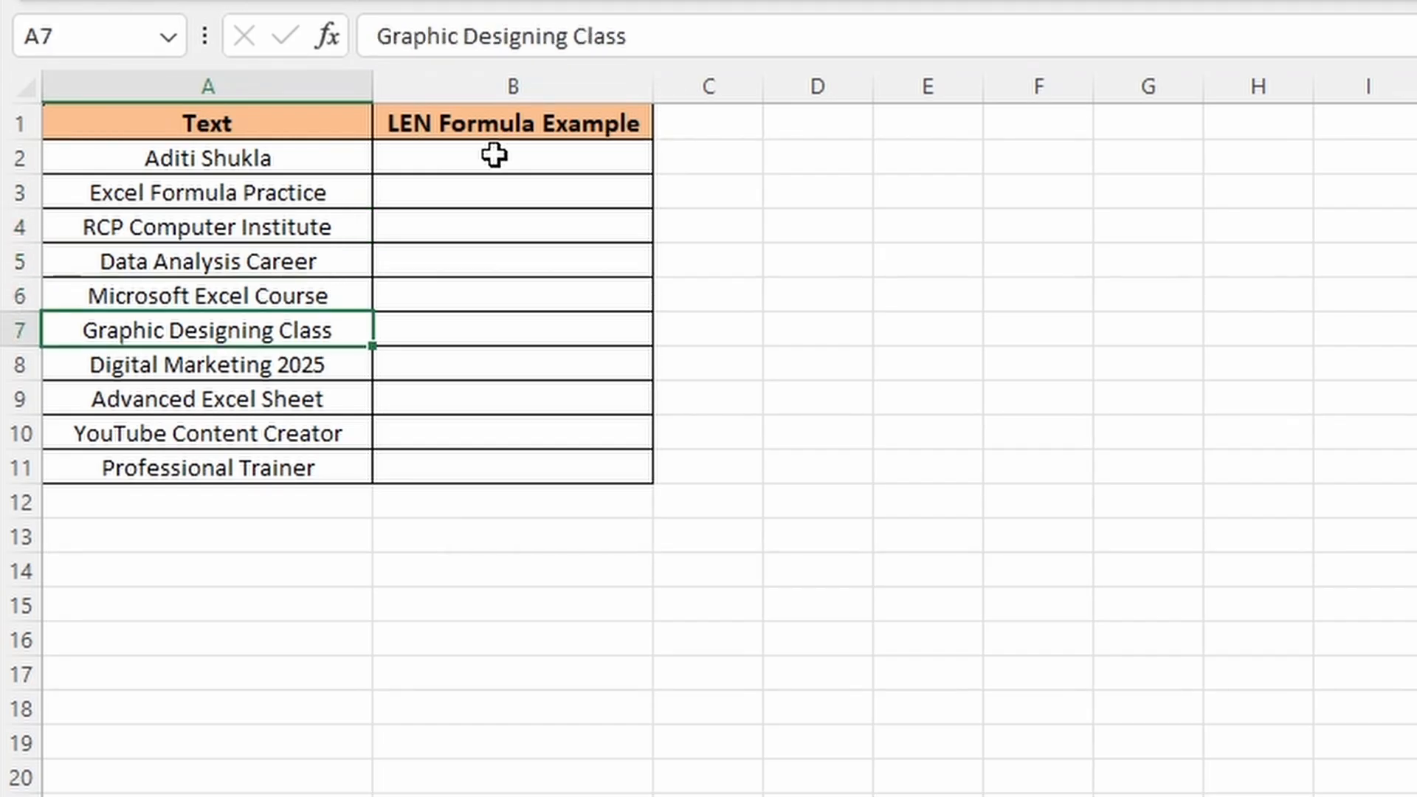
key(Right)
key(Up)
key(Up)
key(Up)
key(Up)
key(Up)
key(Up)
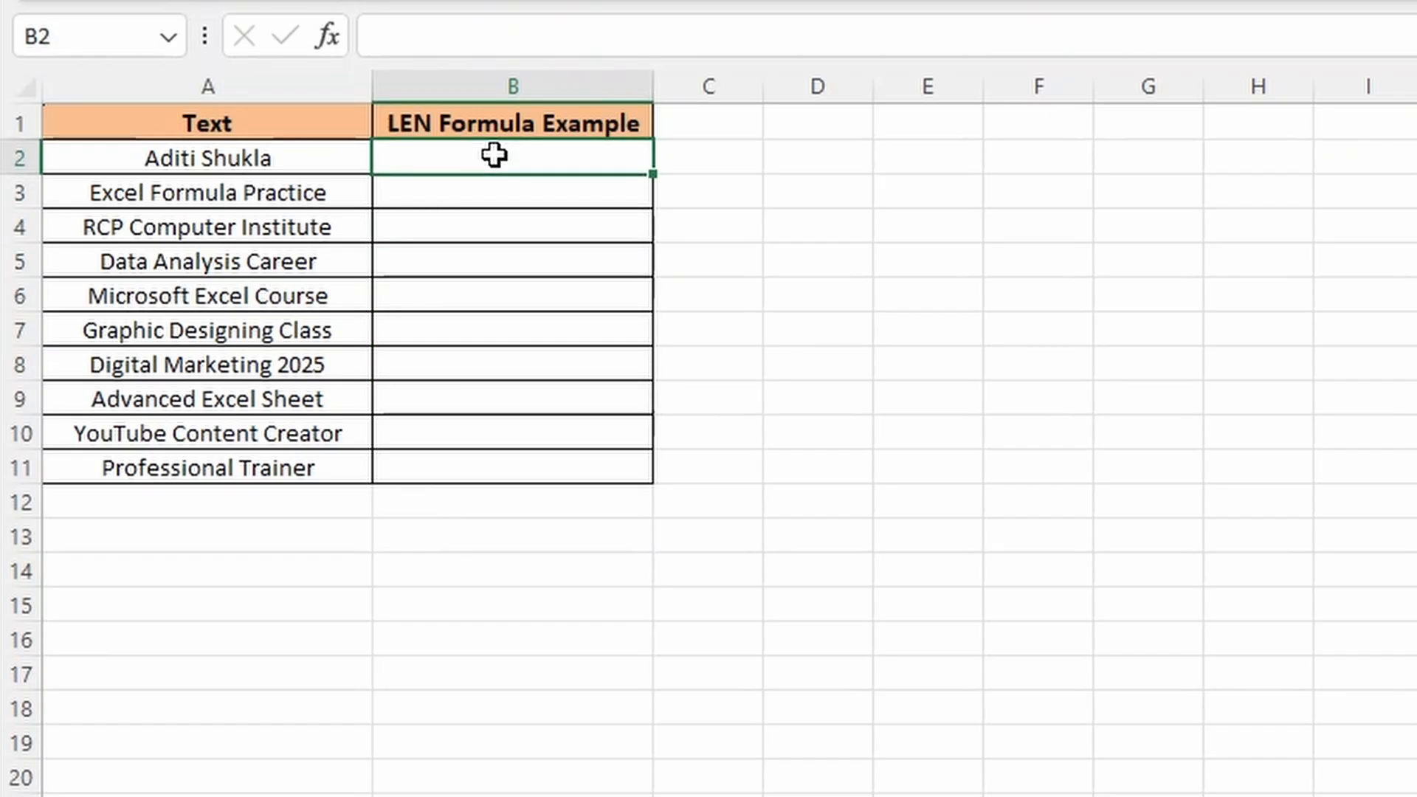
Step: Enter =LEN(A2) in B2 to count the characters of the first text entry, and reselect B2
text(=LEN())
key(Left)
click(246, 158)
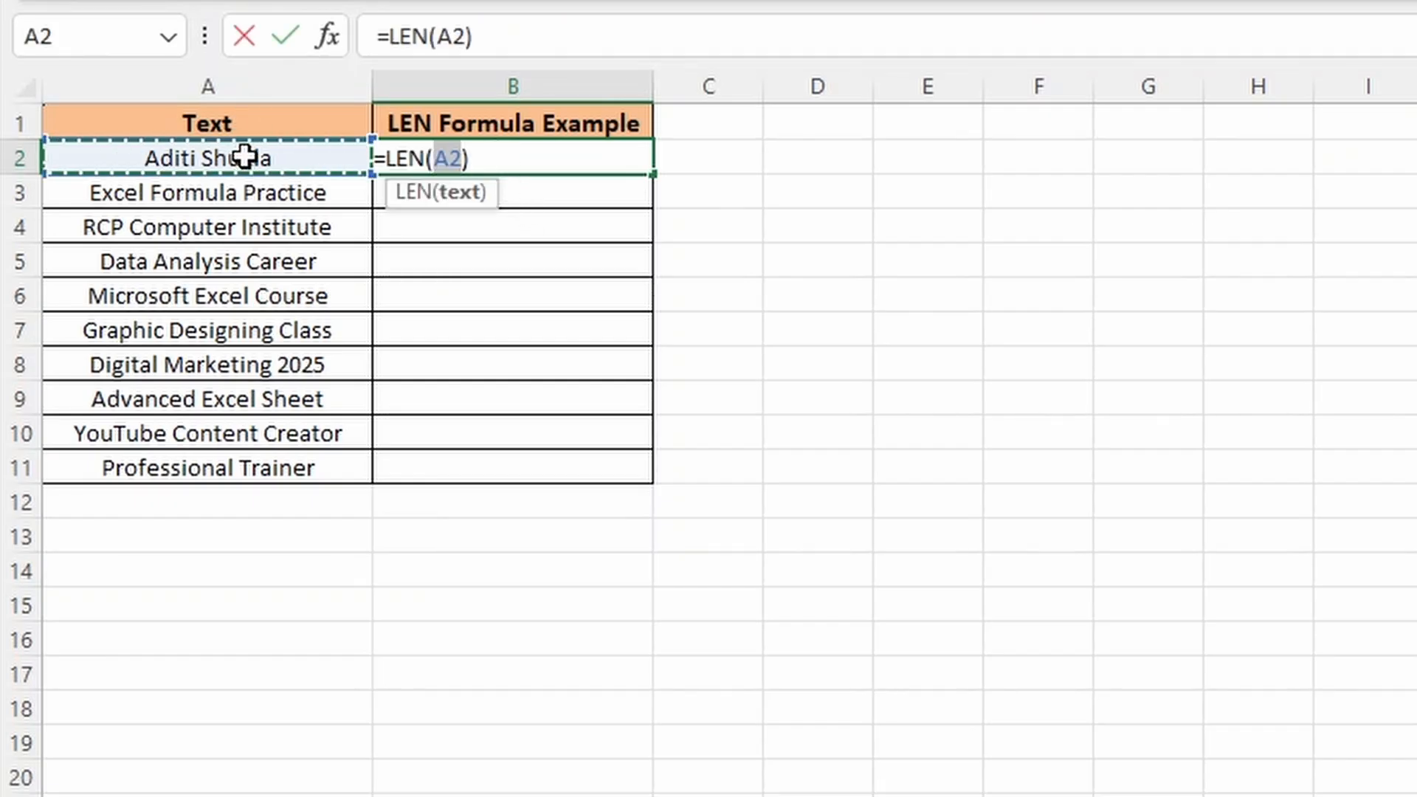
key(Return)
click(588, 156)
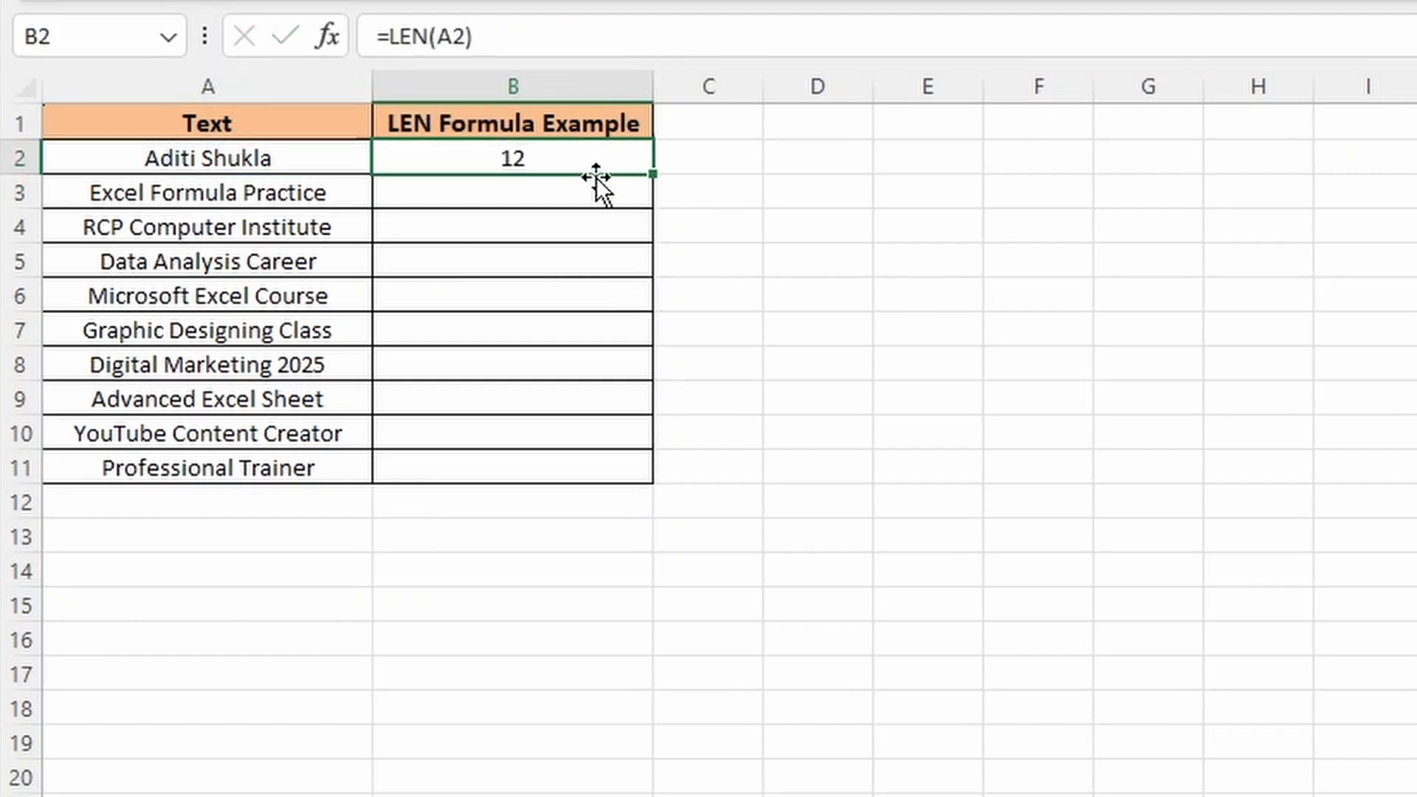
Step: Fill the LEN formula from B2 down the remaining text rows
double_click(656, 174)
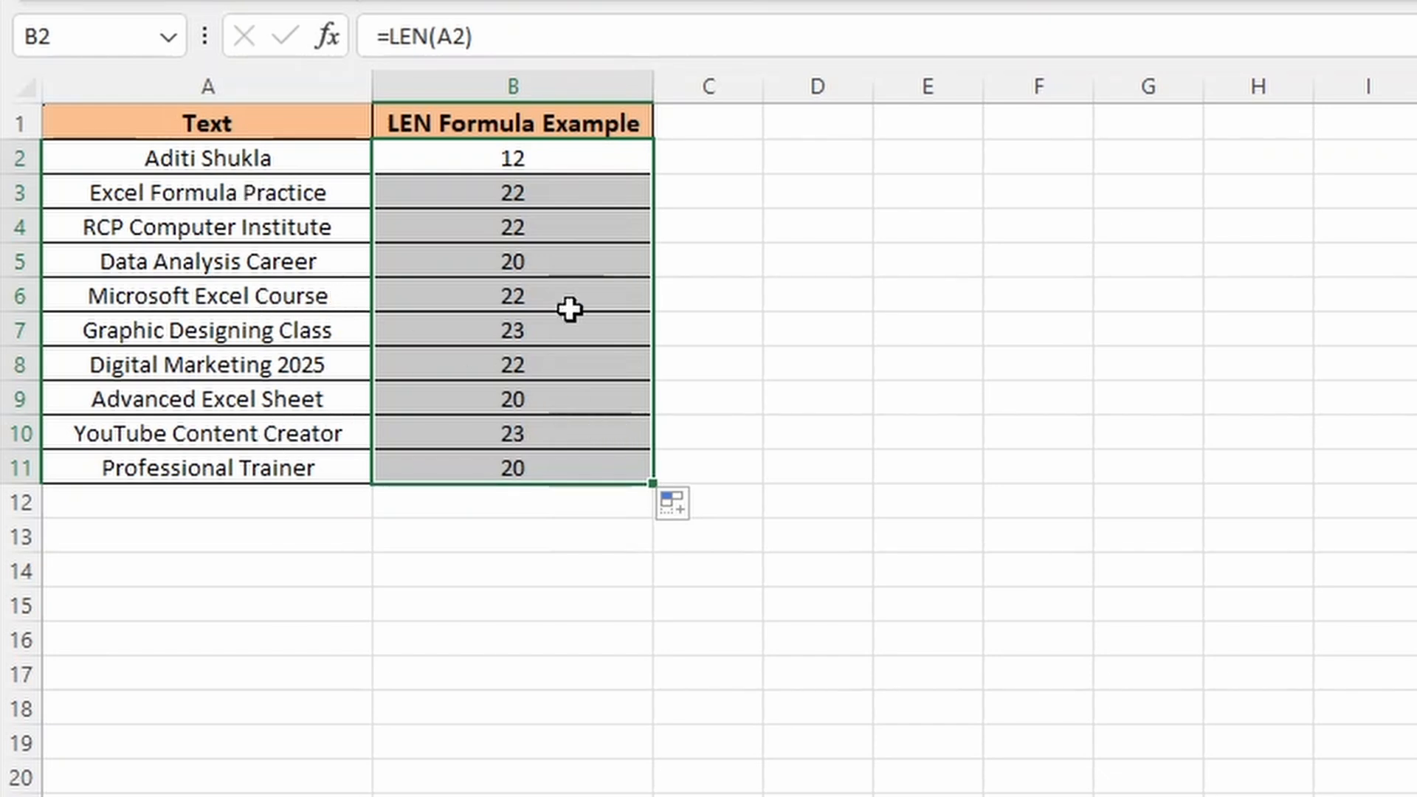
click(550, 251)
click(583, 326)
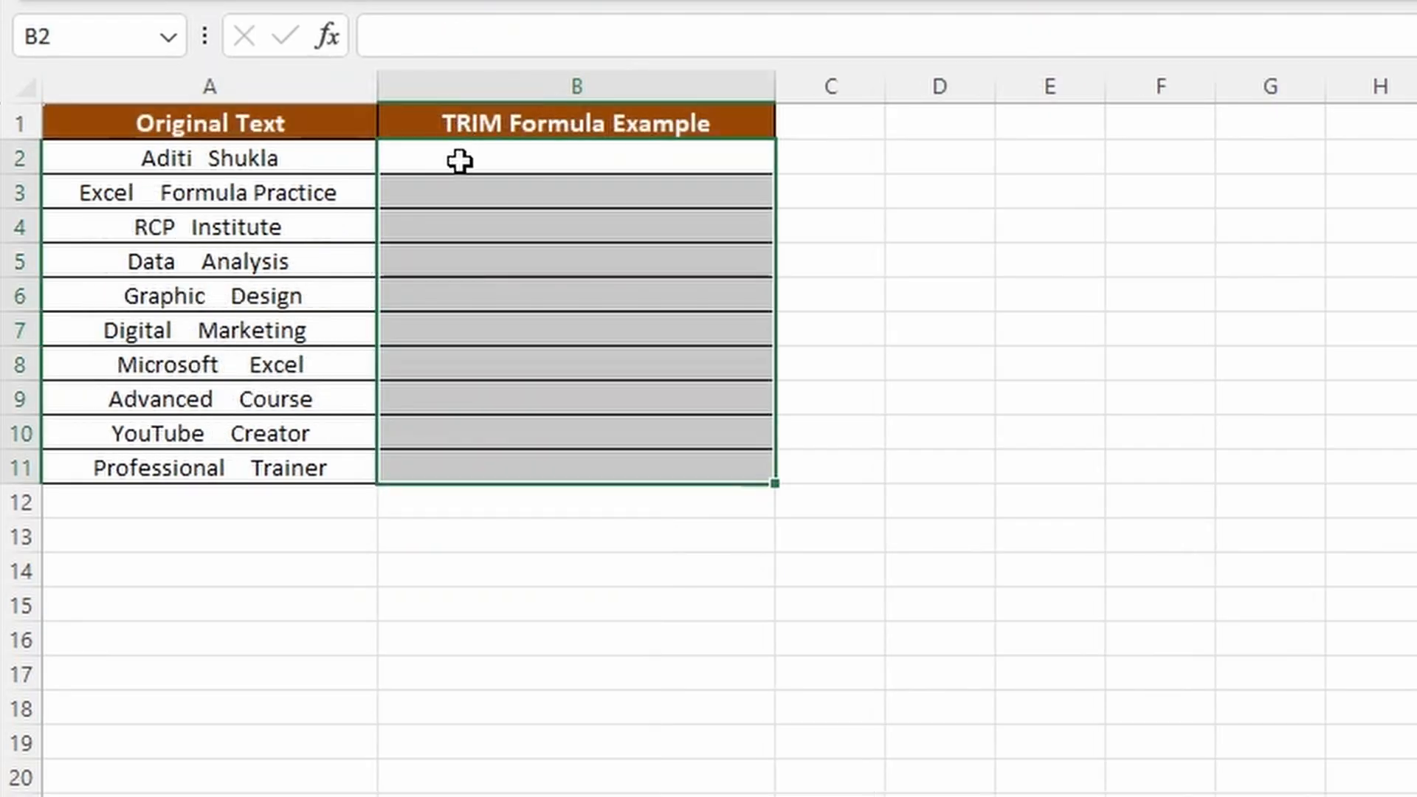
Step: On the TRIM Formula Example sheet, enter =TRIM(A2) in B2 to remove extra spaces and fill it down the column
click(458, 158)
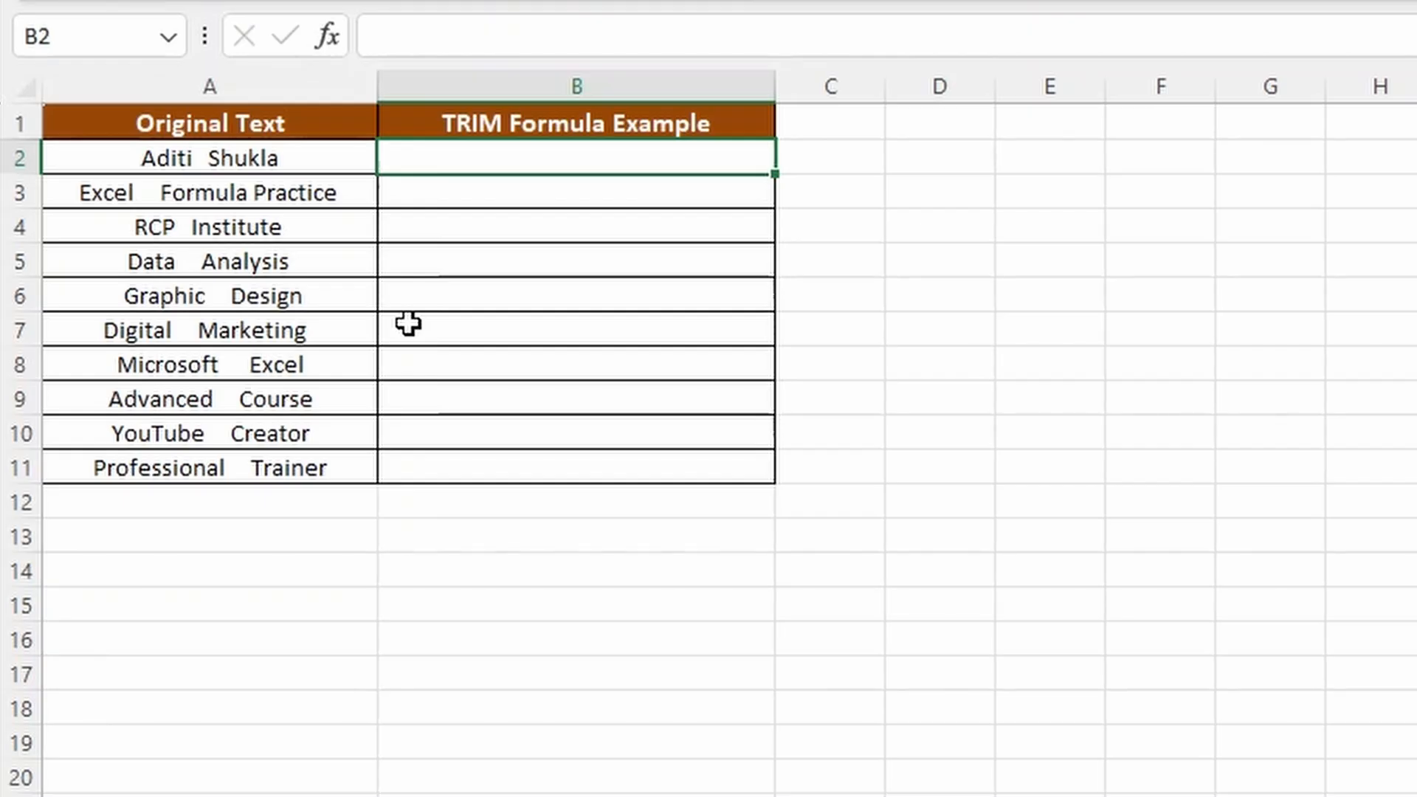
key(F2)
text(=TRI)
key(Tab)
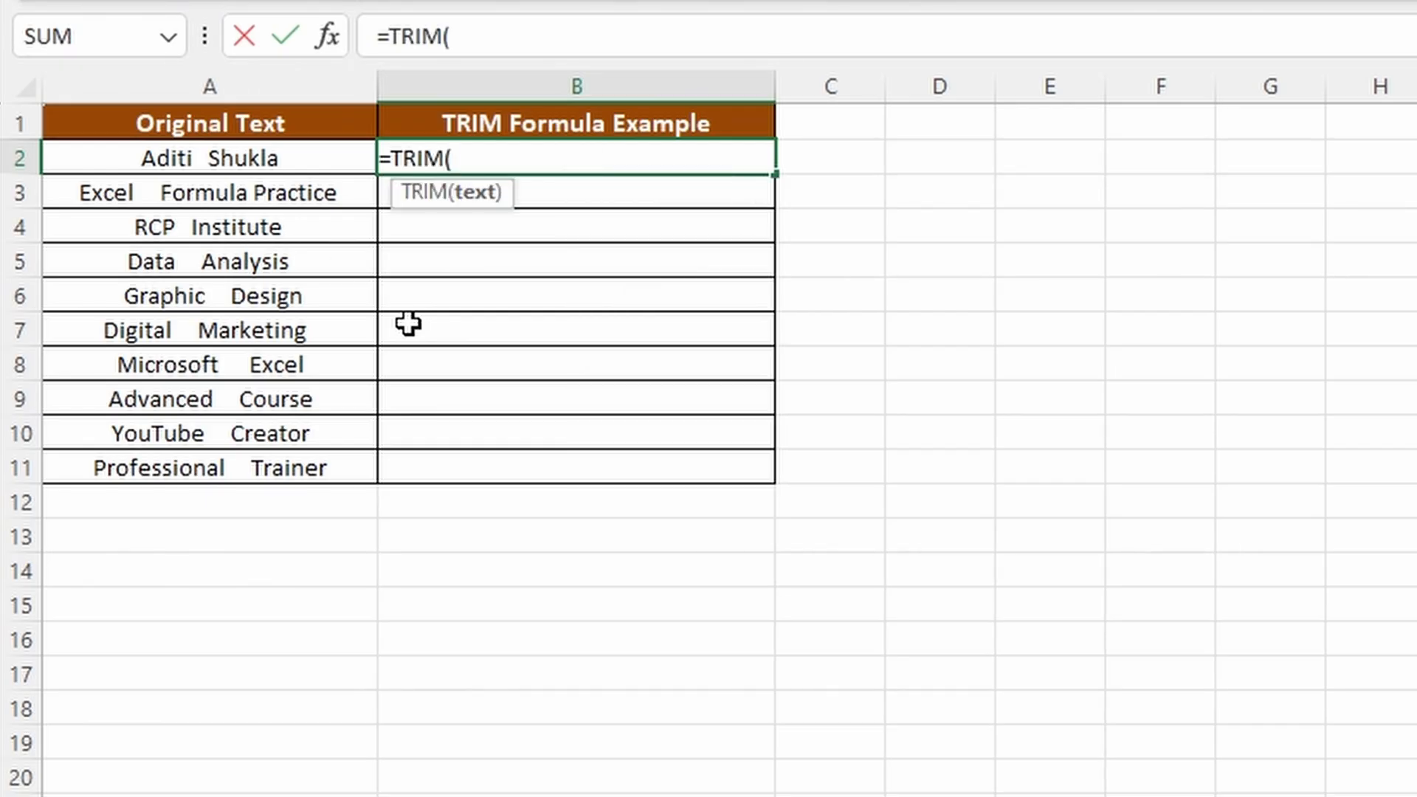
click(313, 150)
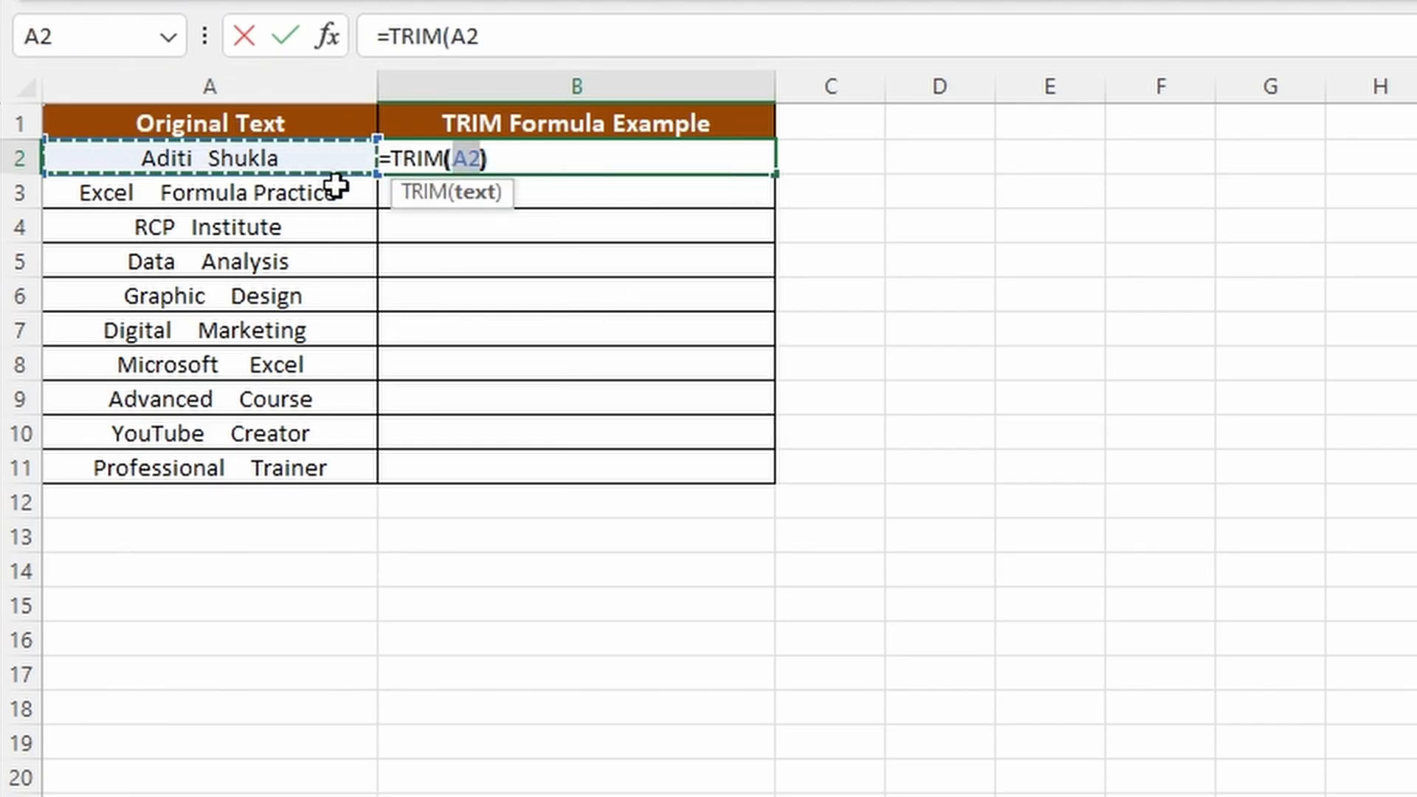
key(Return)
click(679, 158)
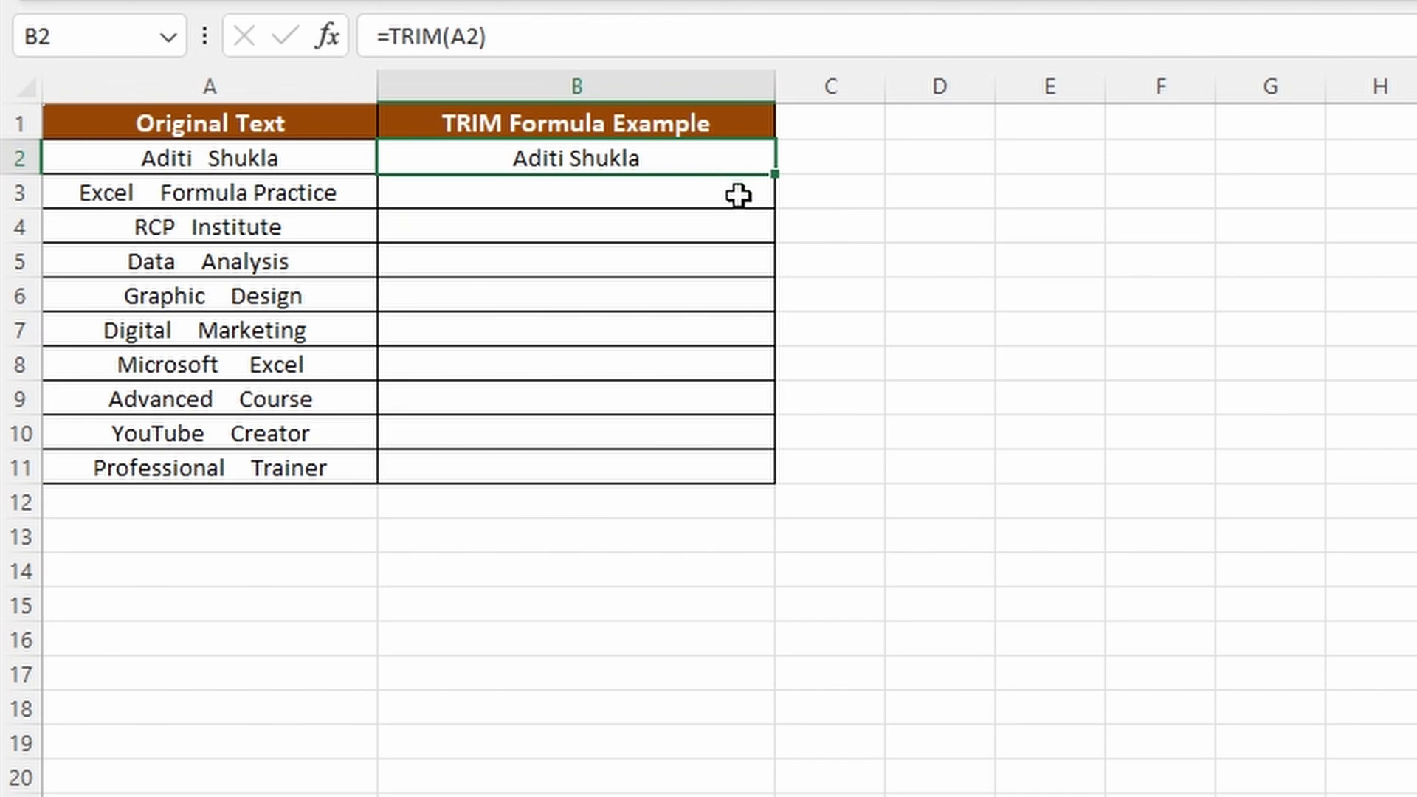
double_click(777, 175)
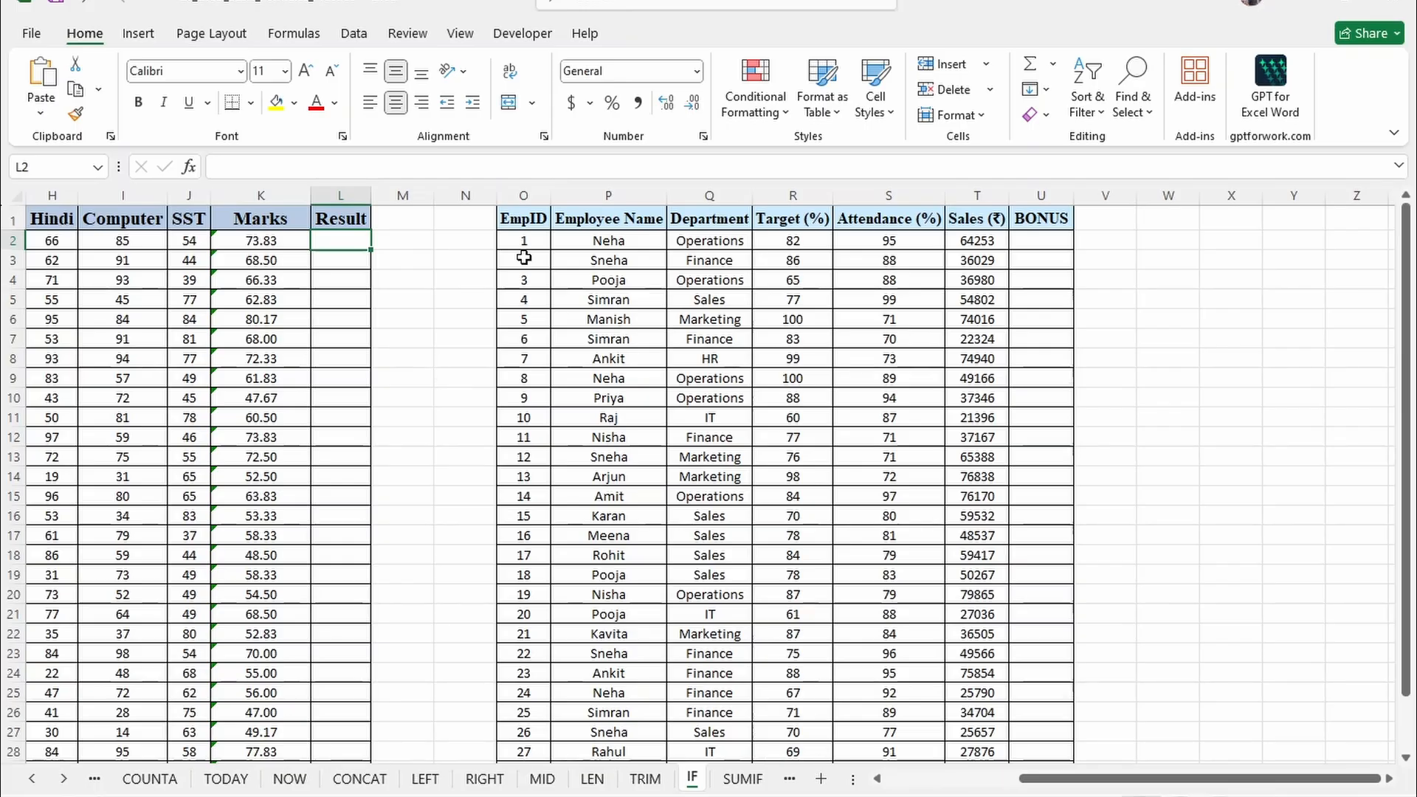
Step: On the IF sheet, enter =IF(K2>=33,"PASS","FAIL") in L2 and fill it down the Result column
drag(1205, 779, 893, 779)
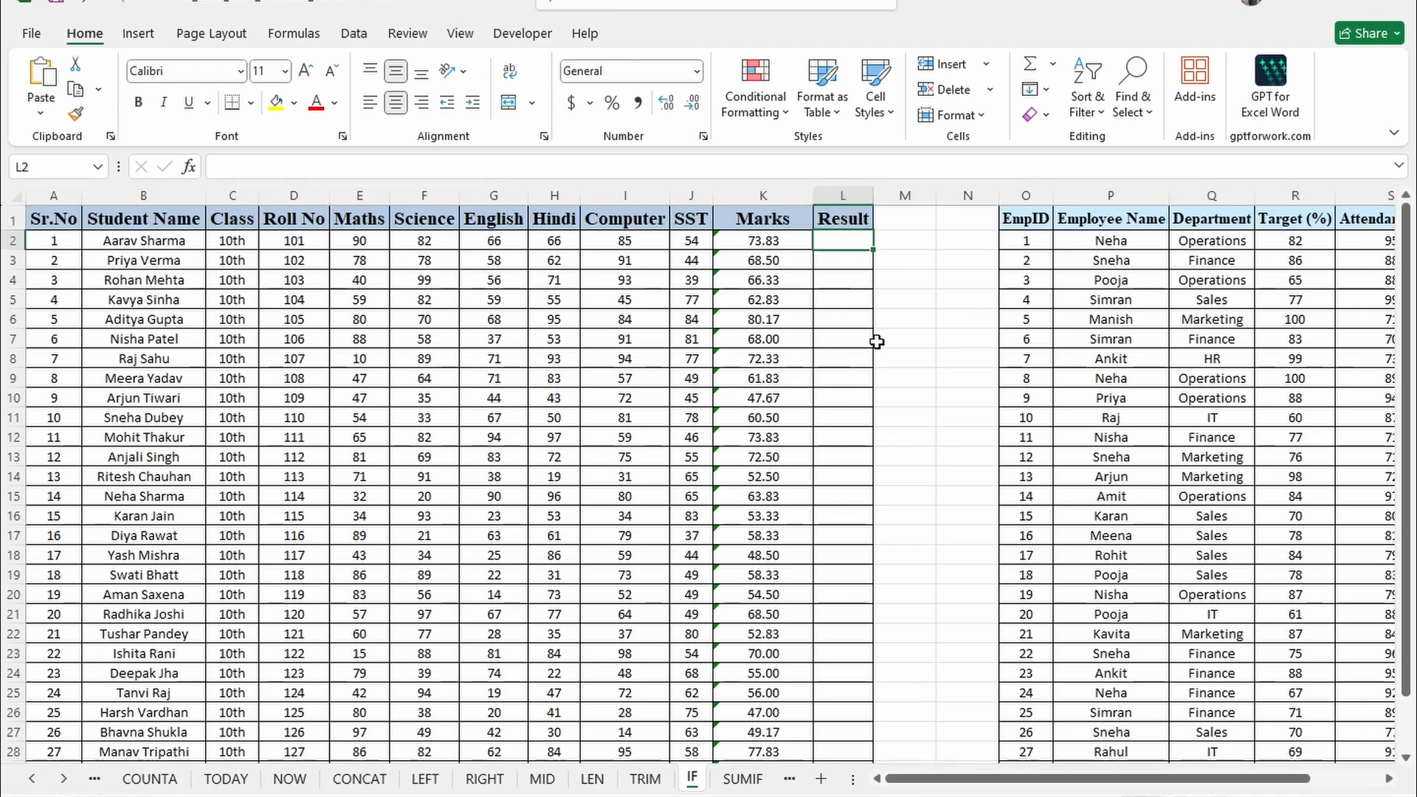
text(=)
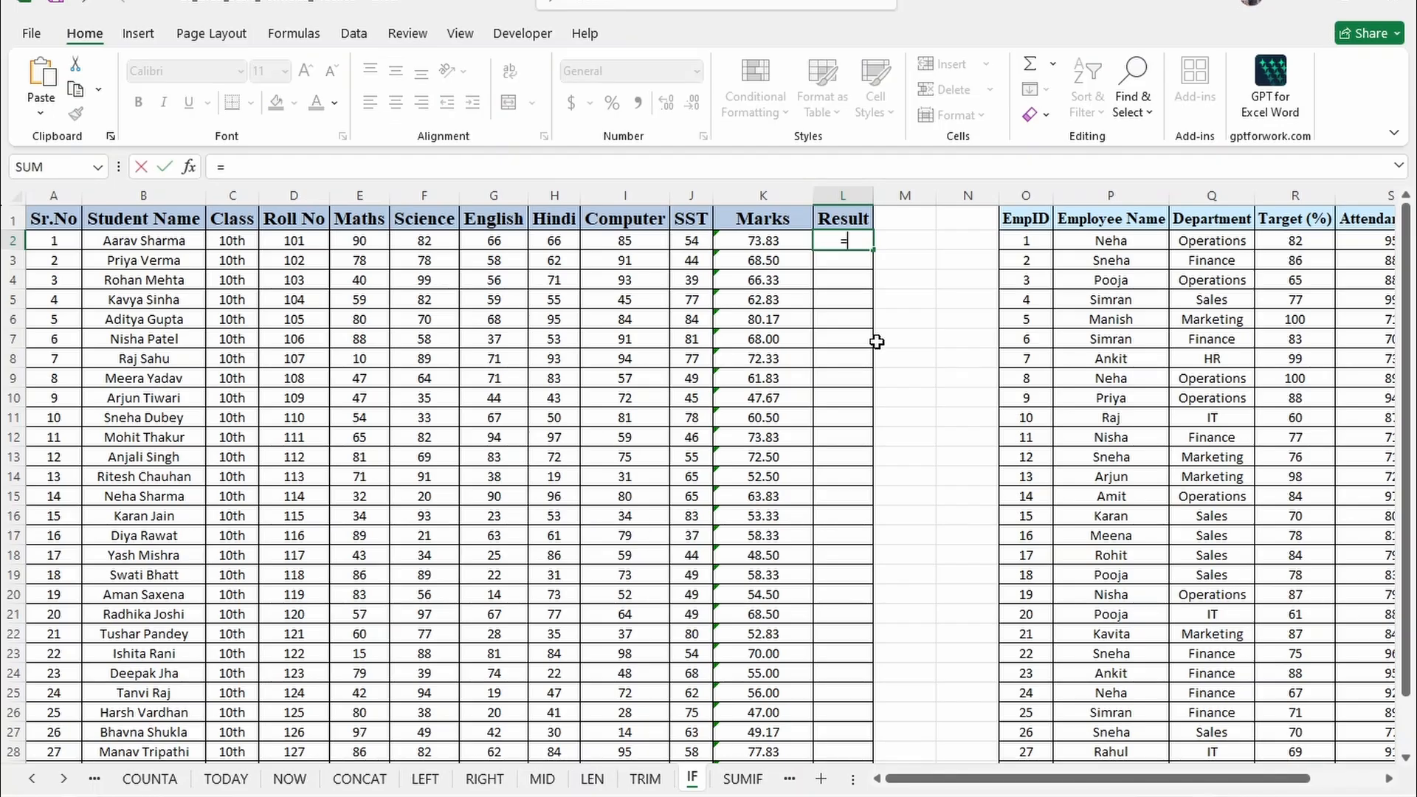
text(IF()
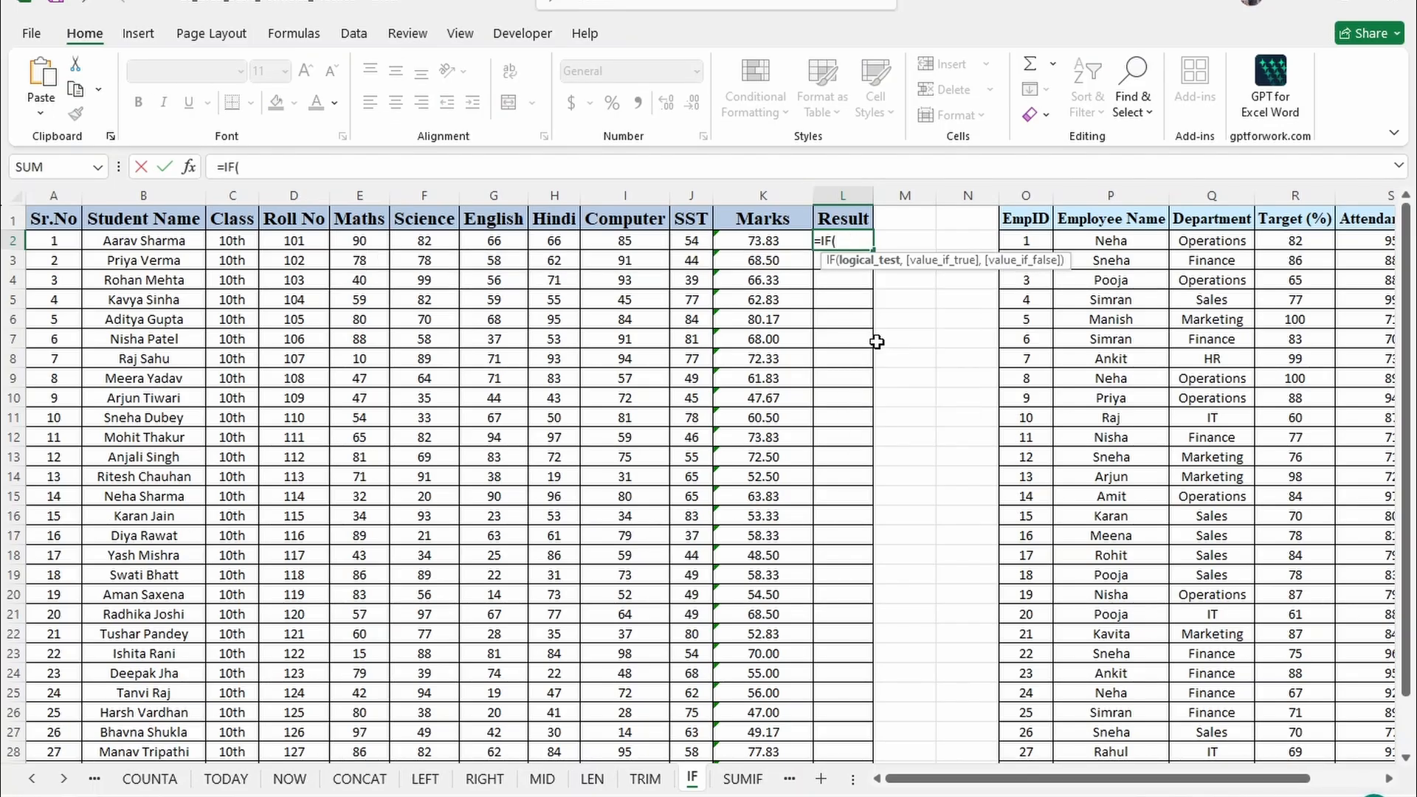
click(765, 240)
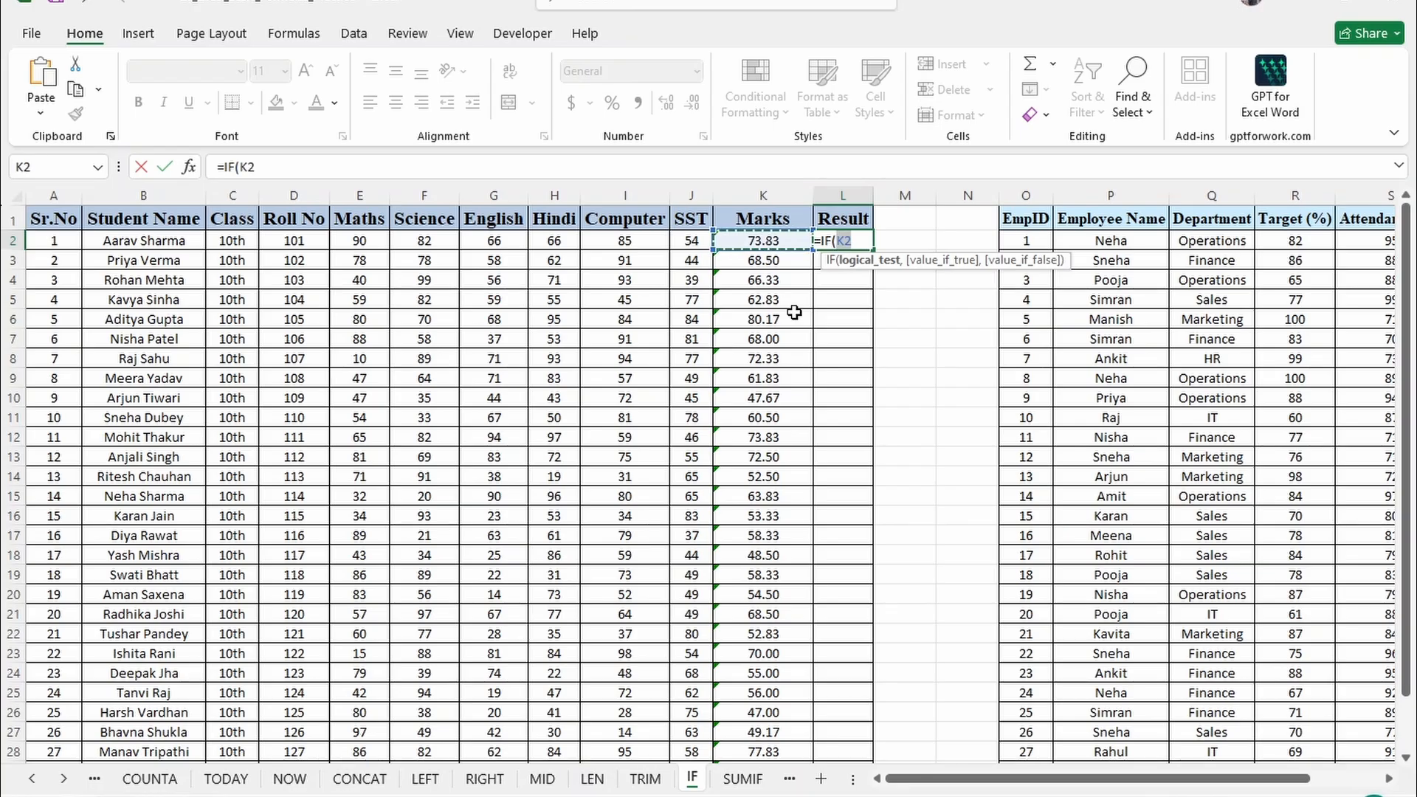
text(>=)
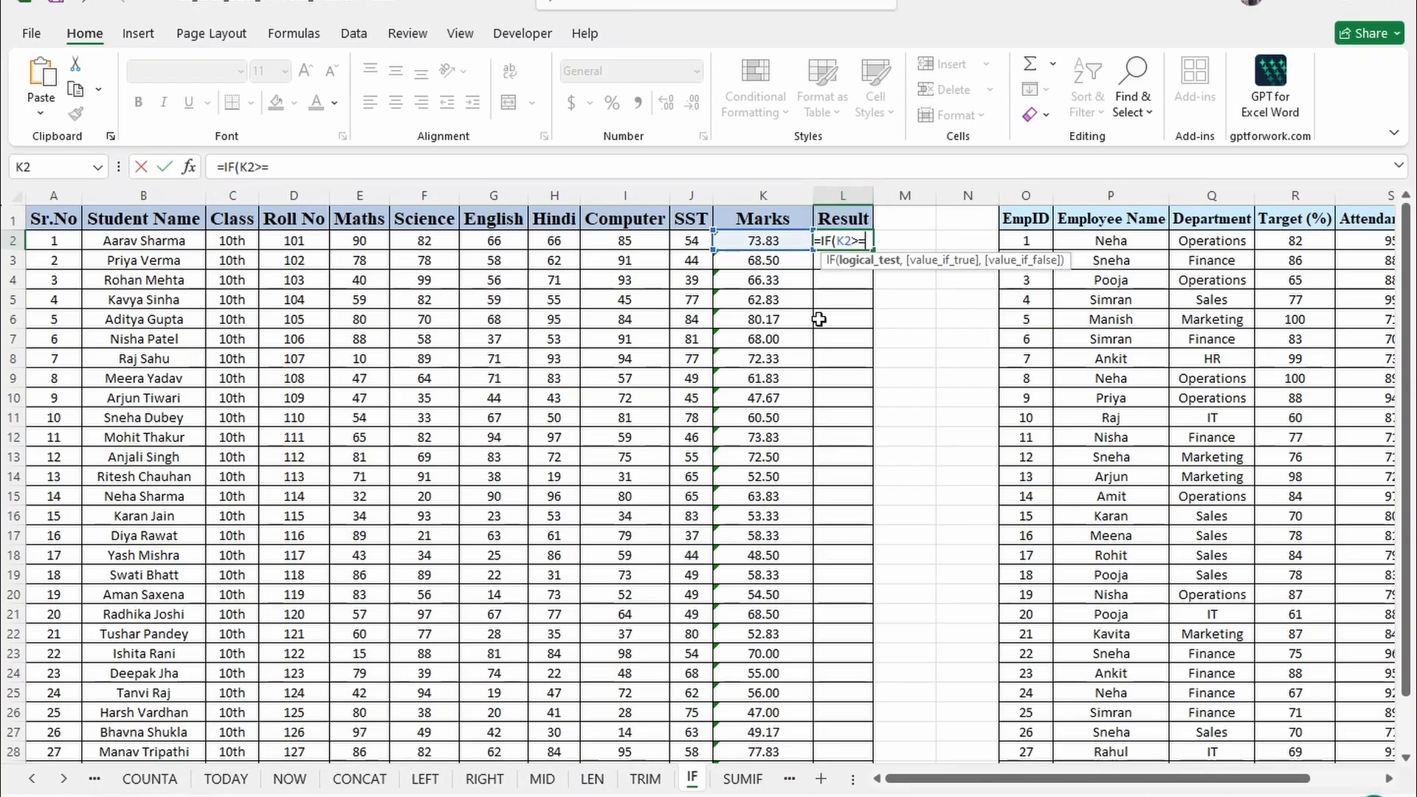
text(33)
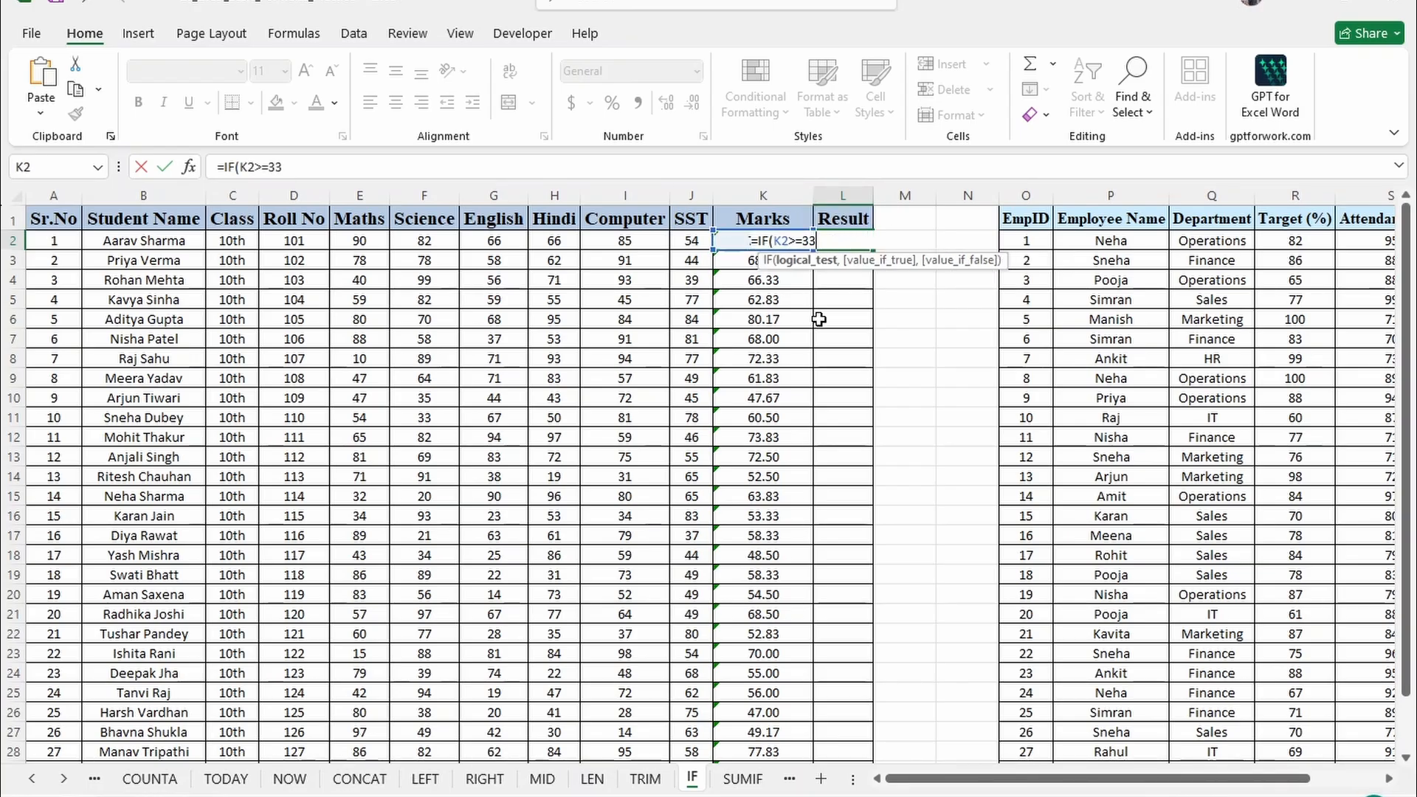
text(,)
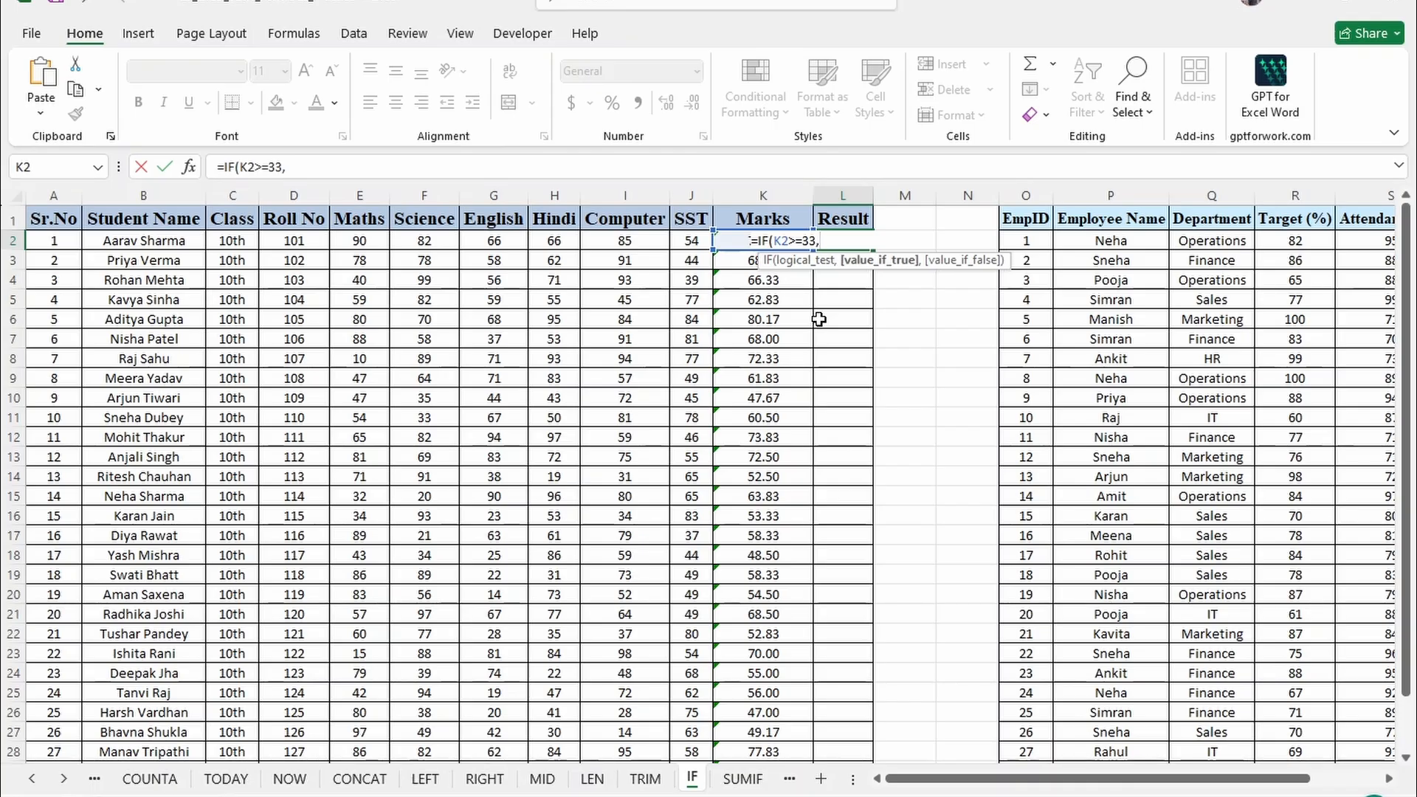
text("PASS",)
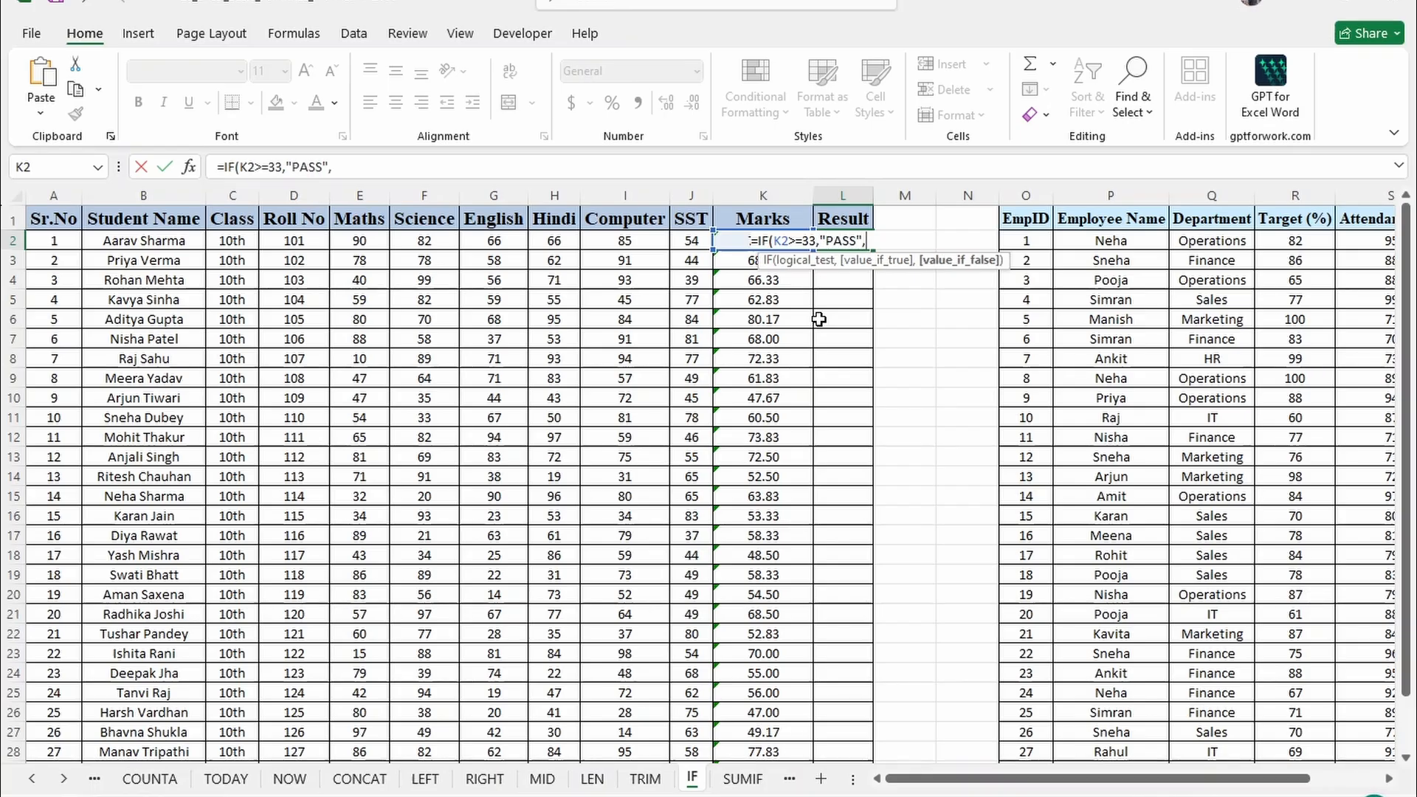
text("FAIL)
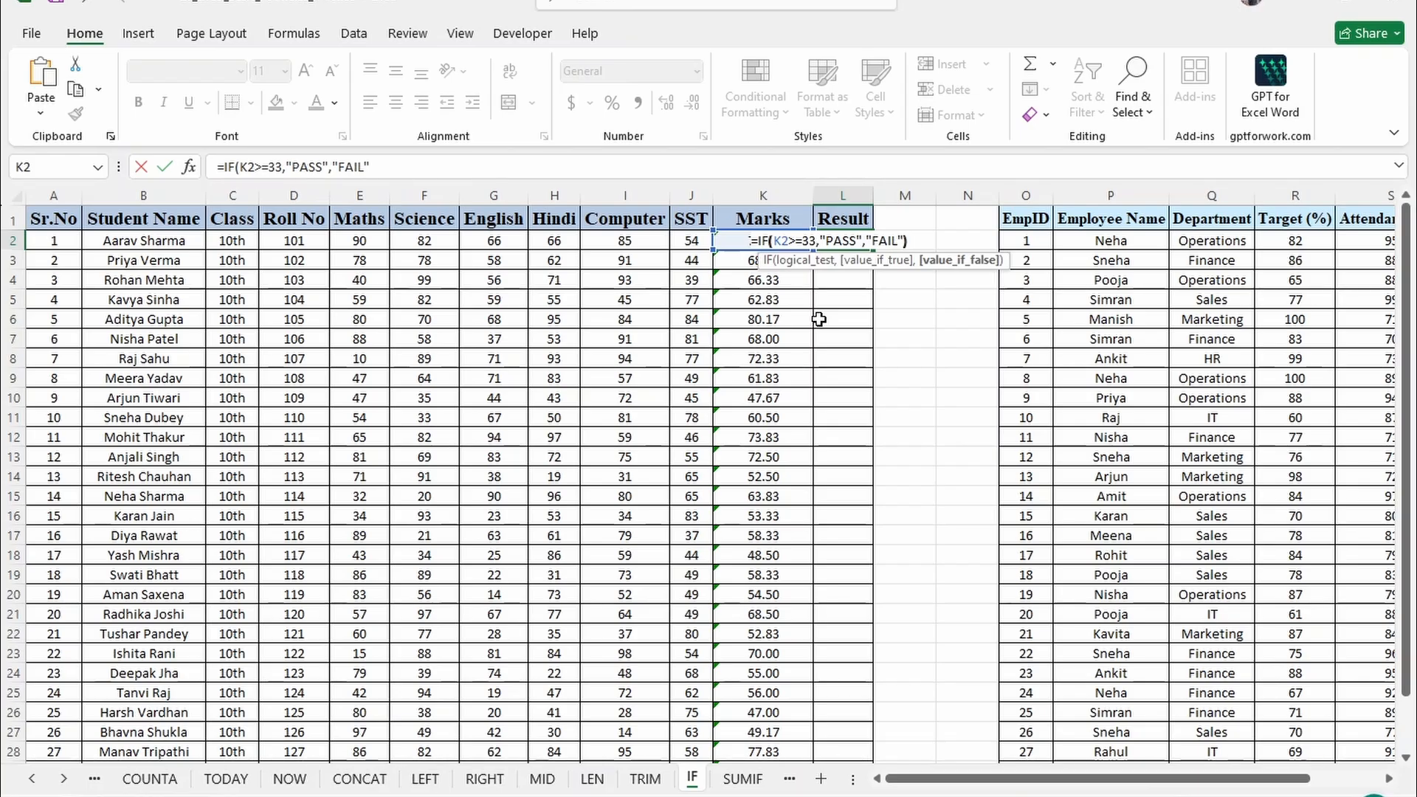
key(ctrl+Return)
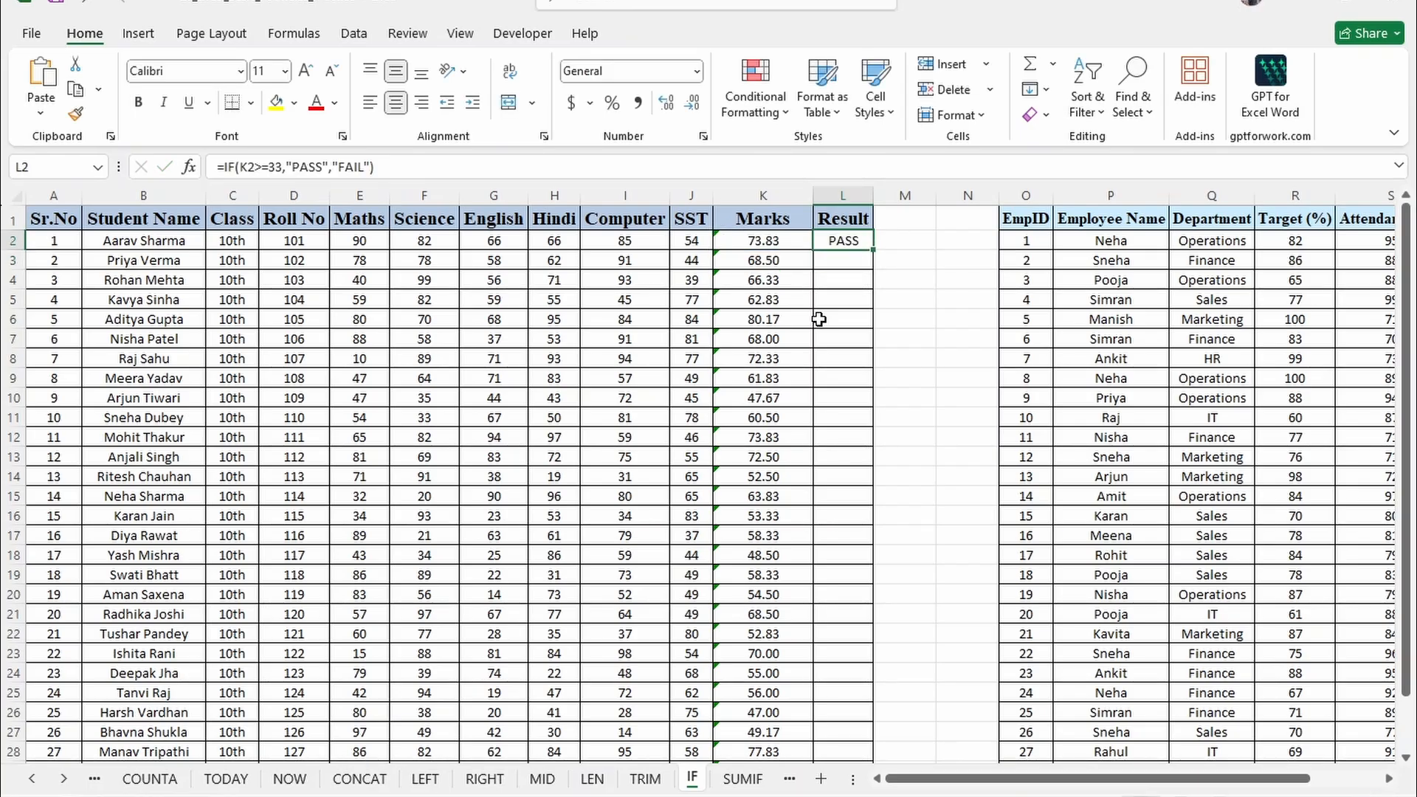
double_click(875, 252)
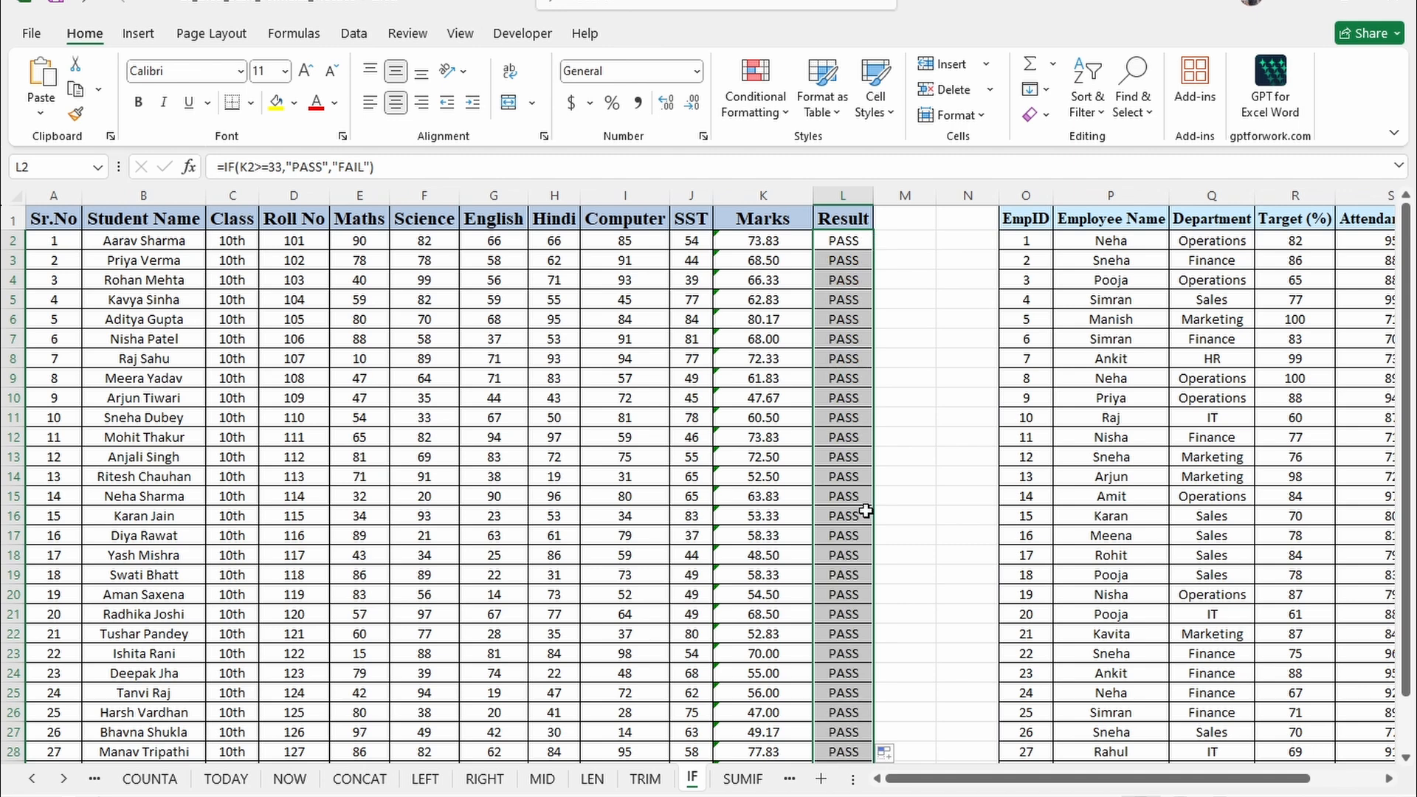
Step: In the employee table, enter =IF(T2>=40000,T2*10,"NO BONUS") in U2 under BONUS
scroll(919, 782, right, 3)
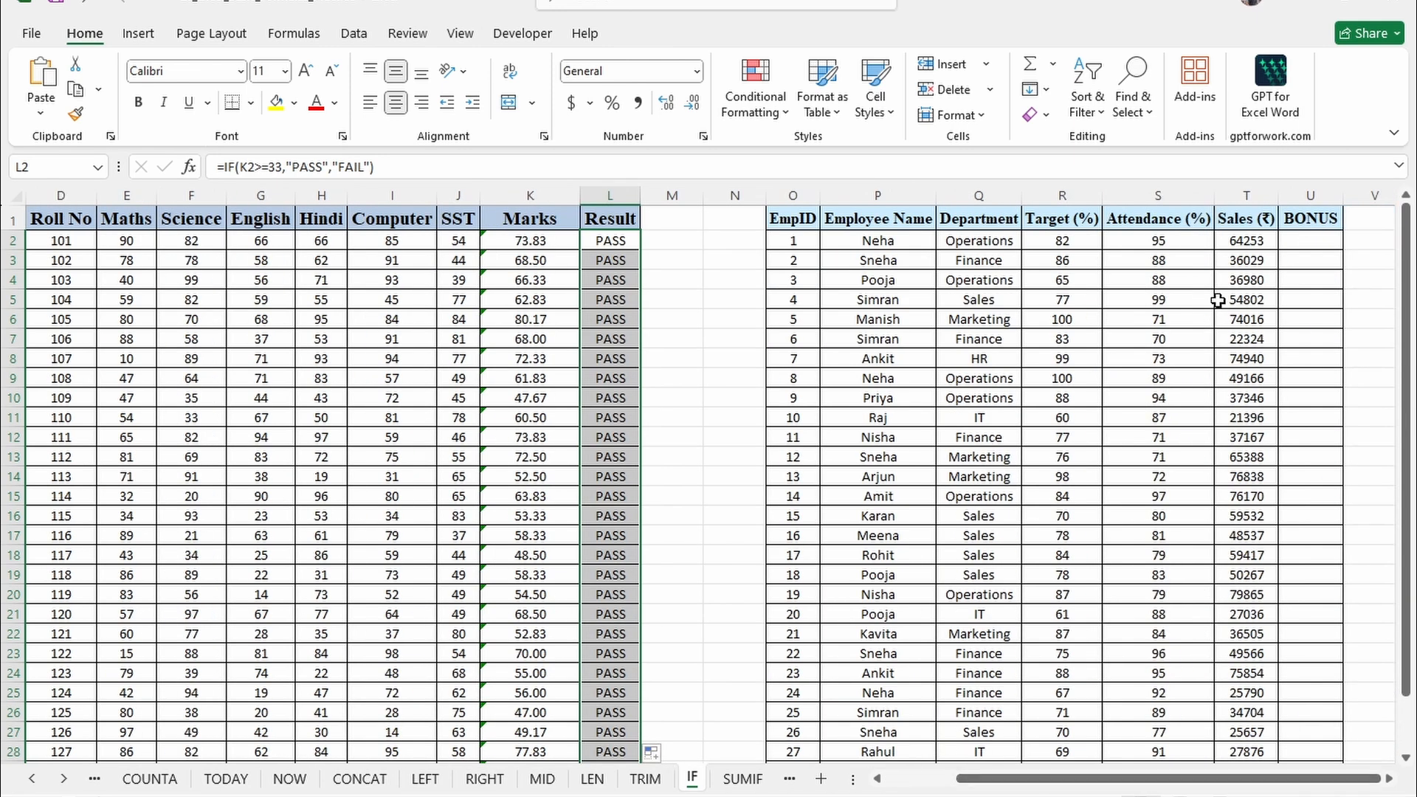
click(1329, 241)
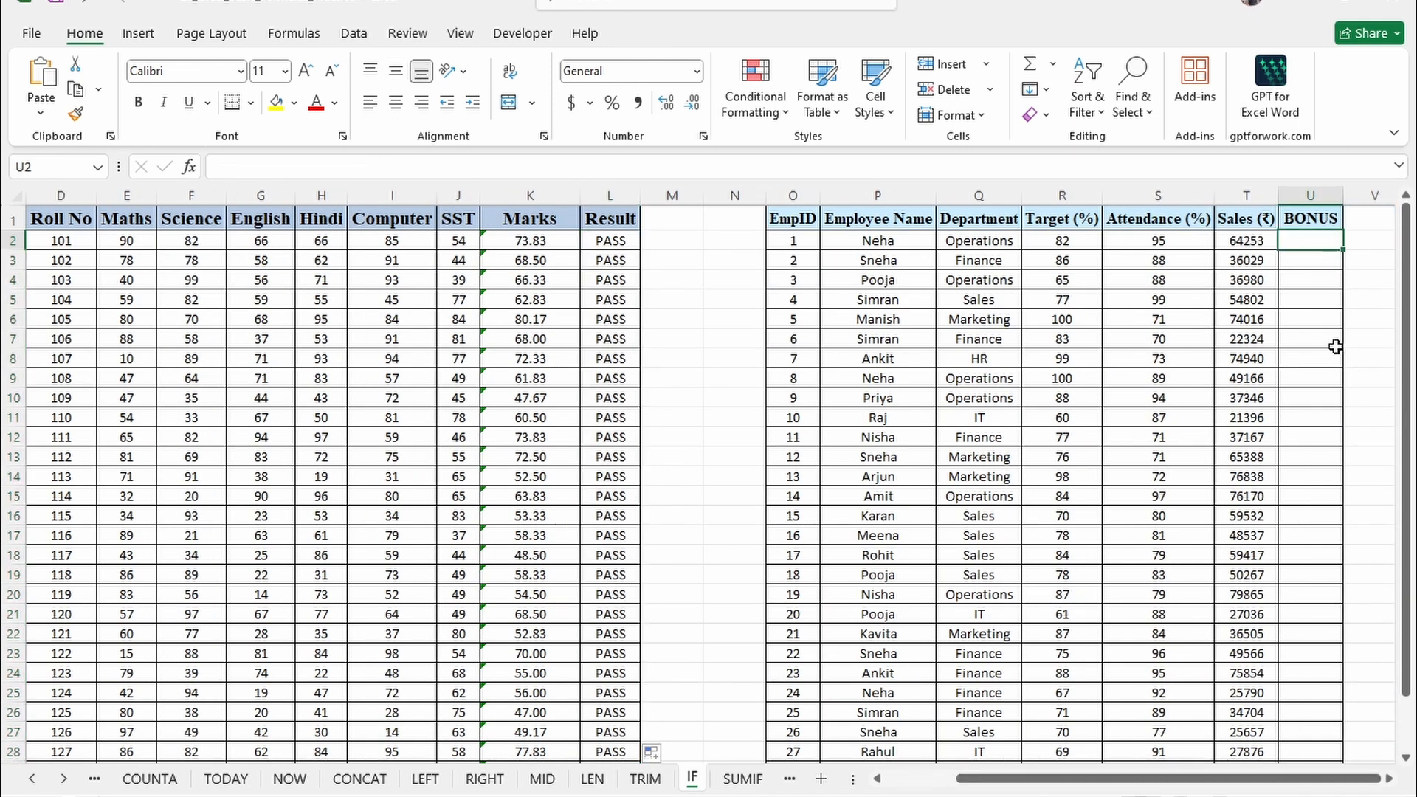
text(=IF)
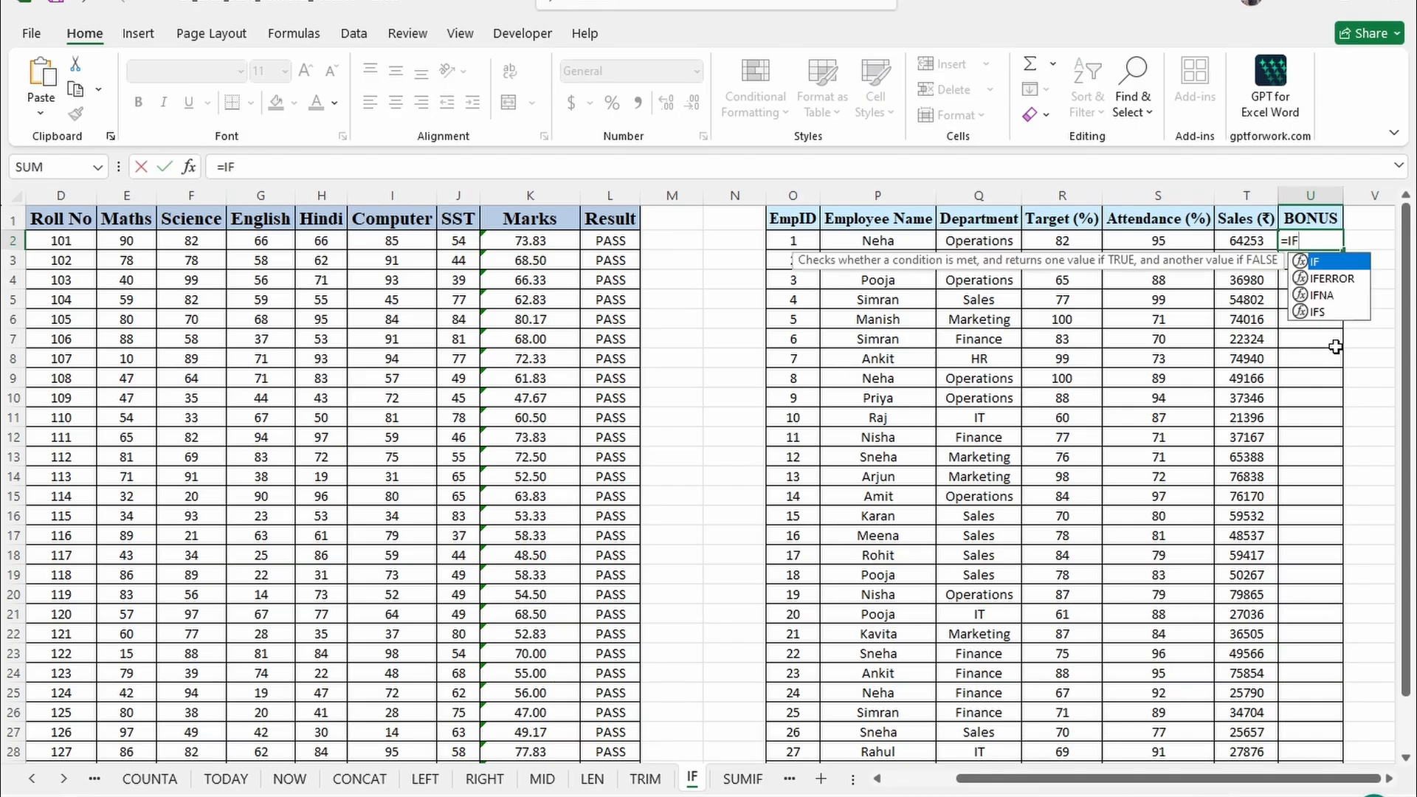
text(()
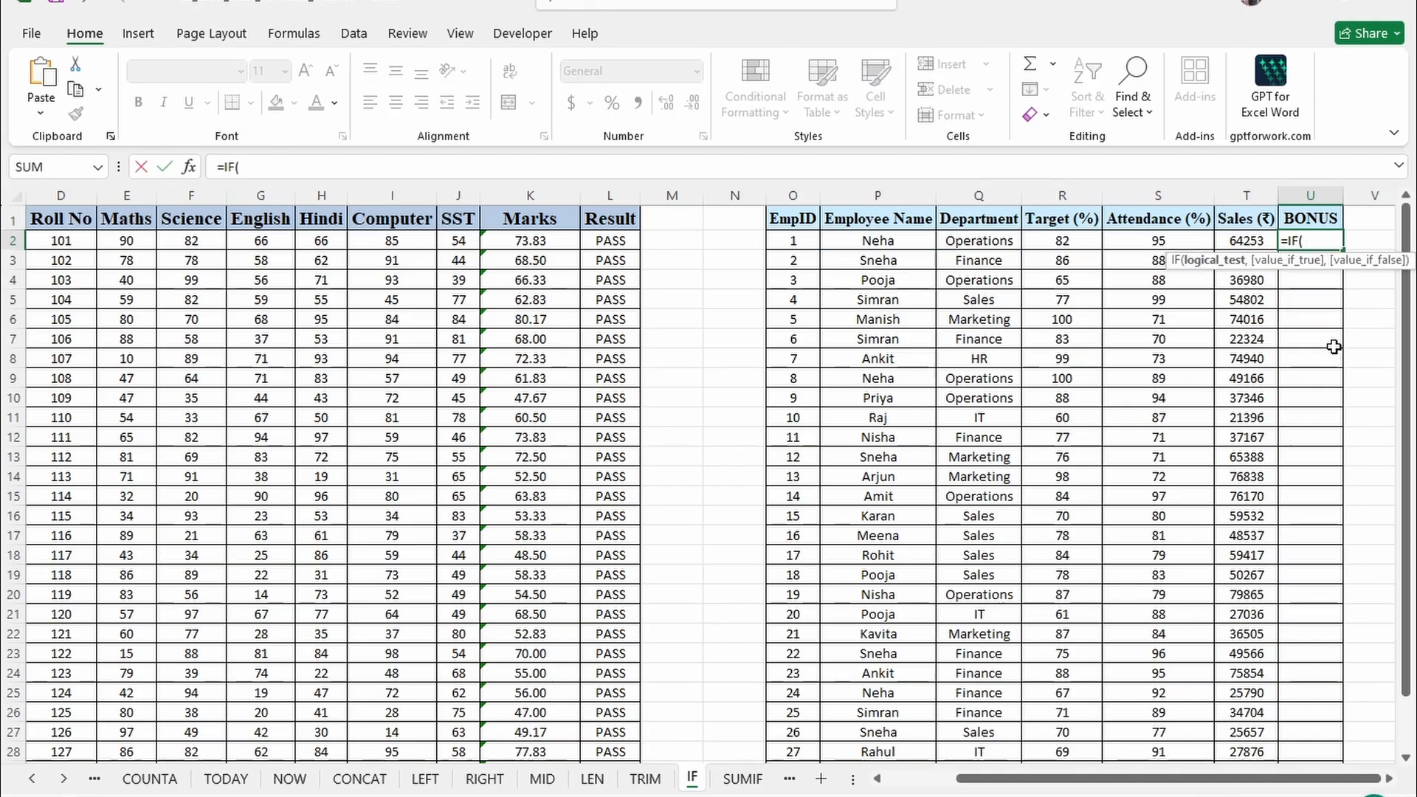
click(1246, 242)
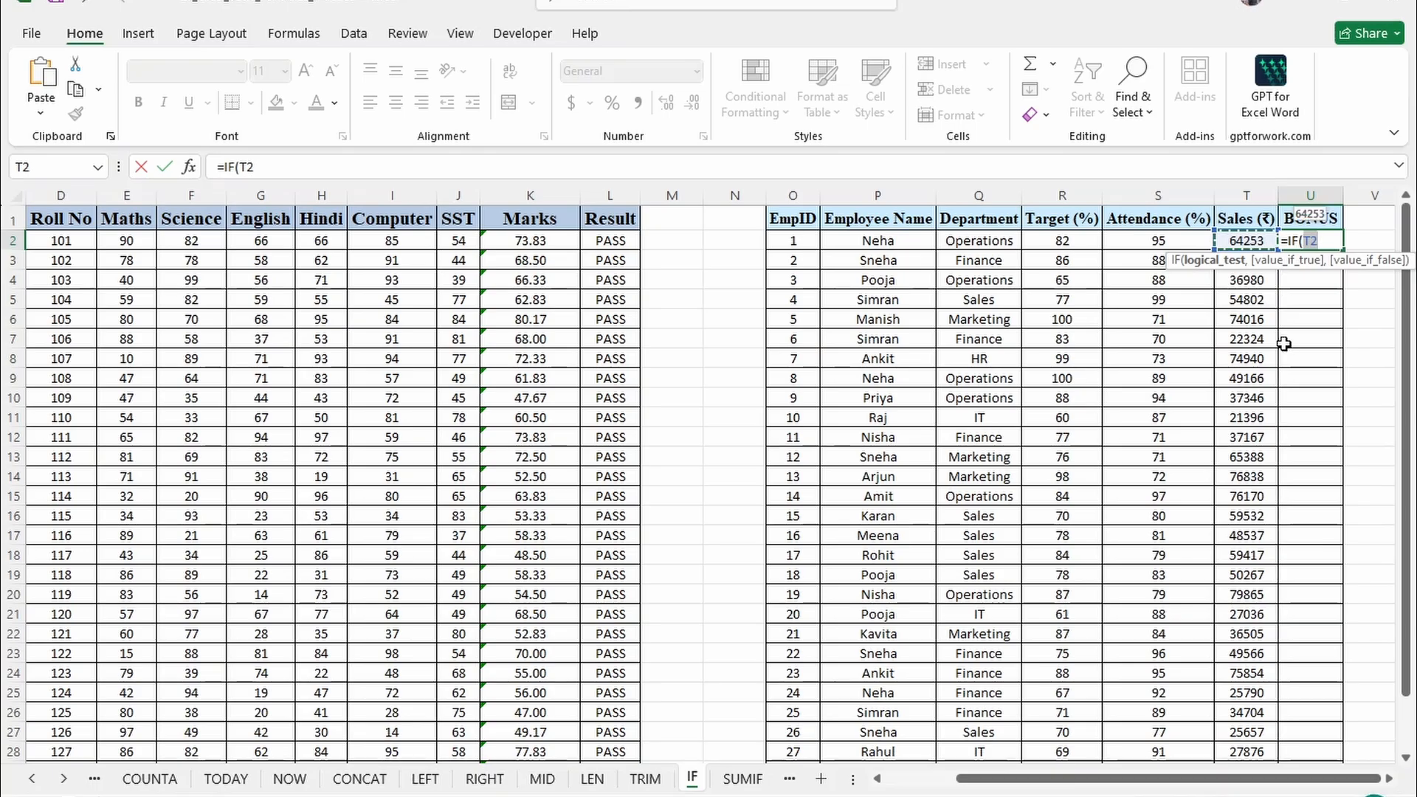
text(>=40000,)
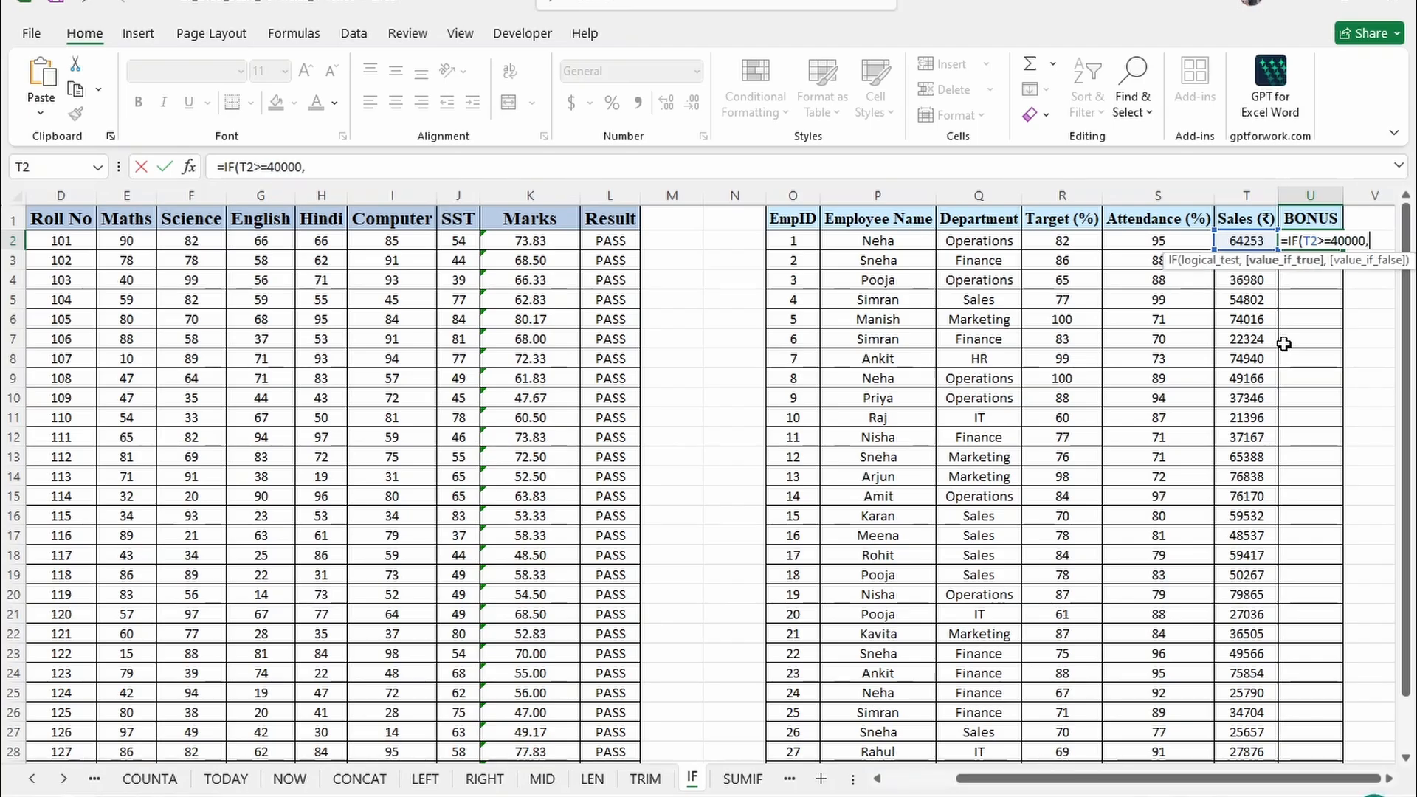
click(1264, 242)
text(*10)
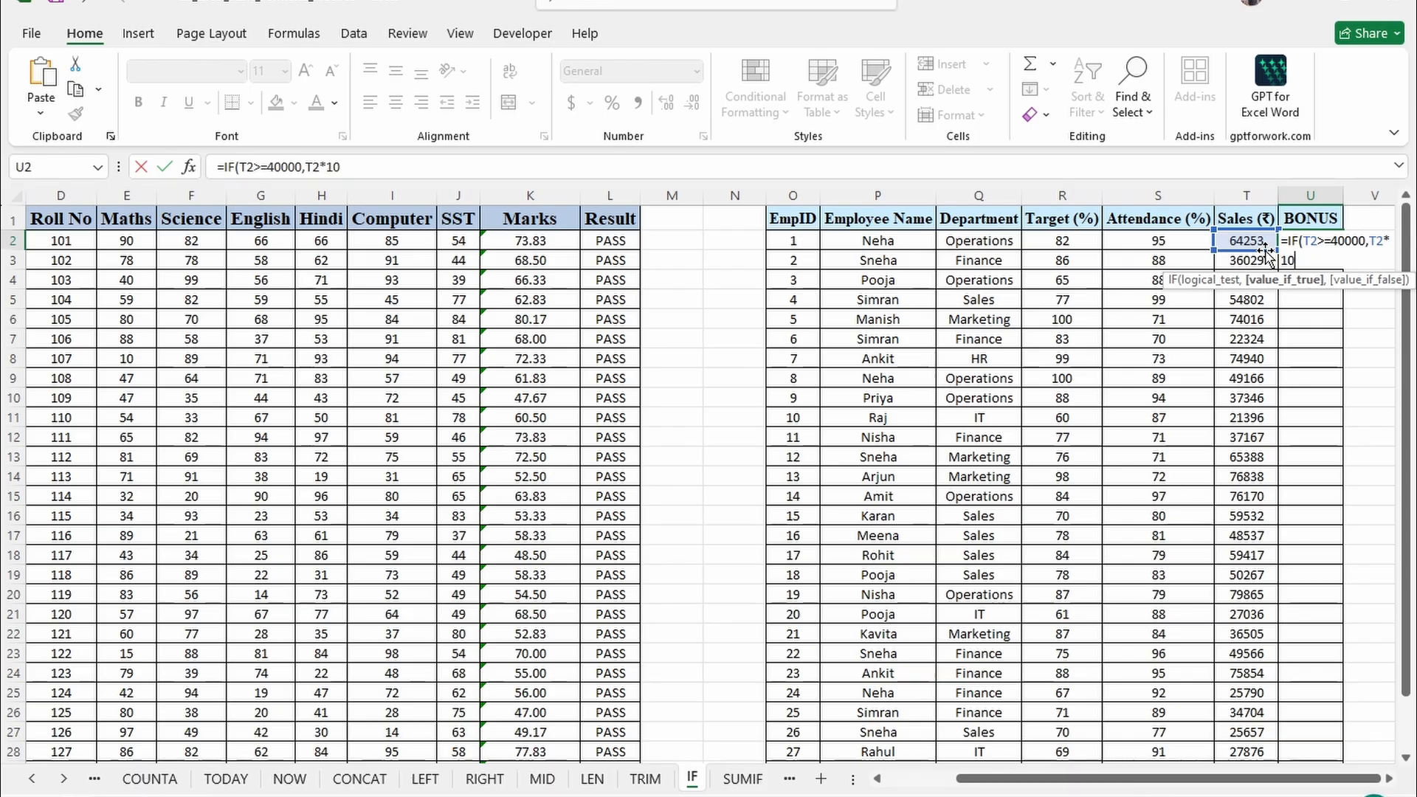
text(,)
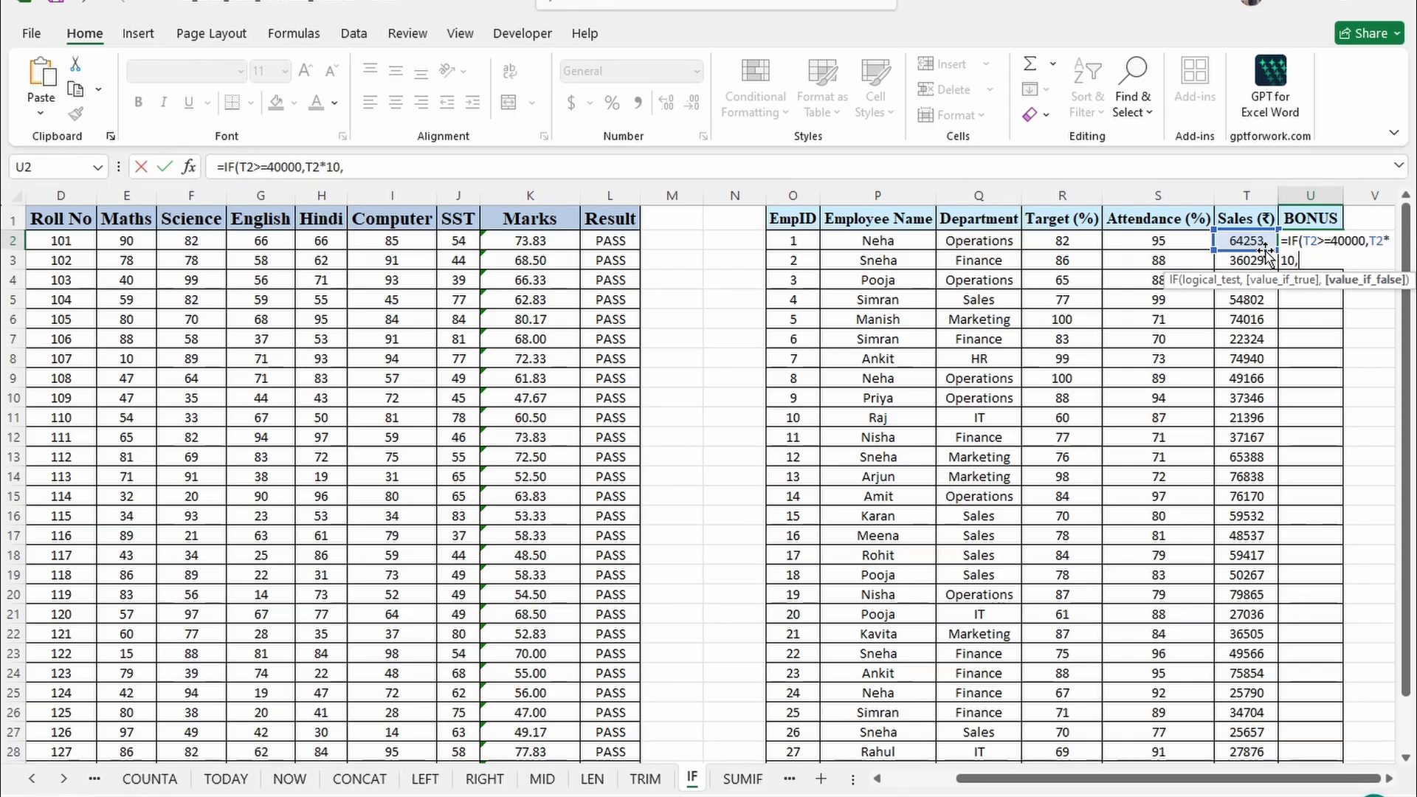
text("NO BONUS")
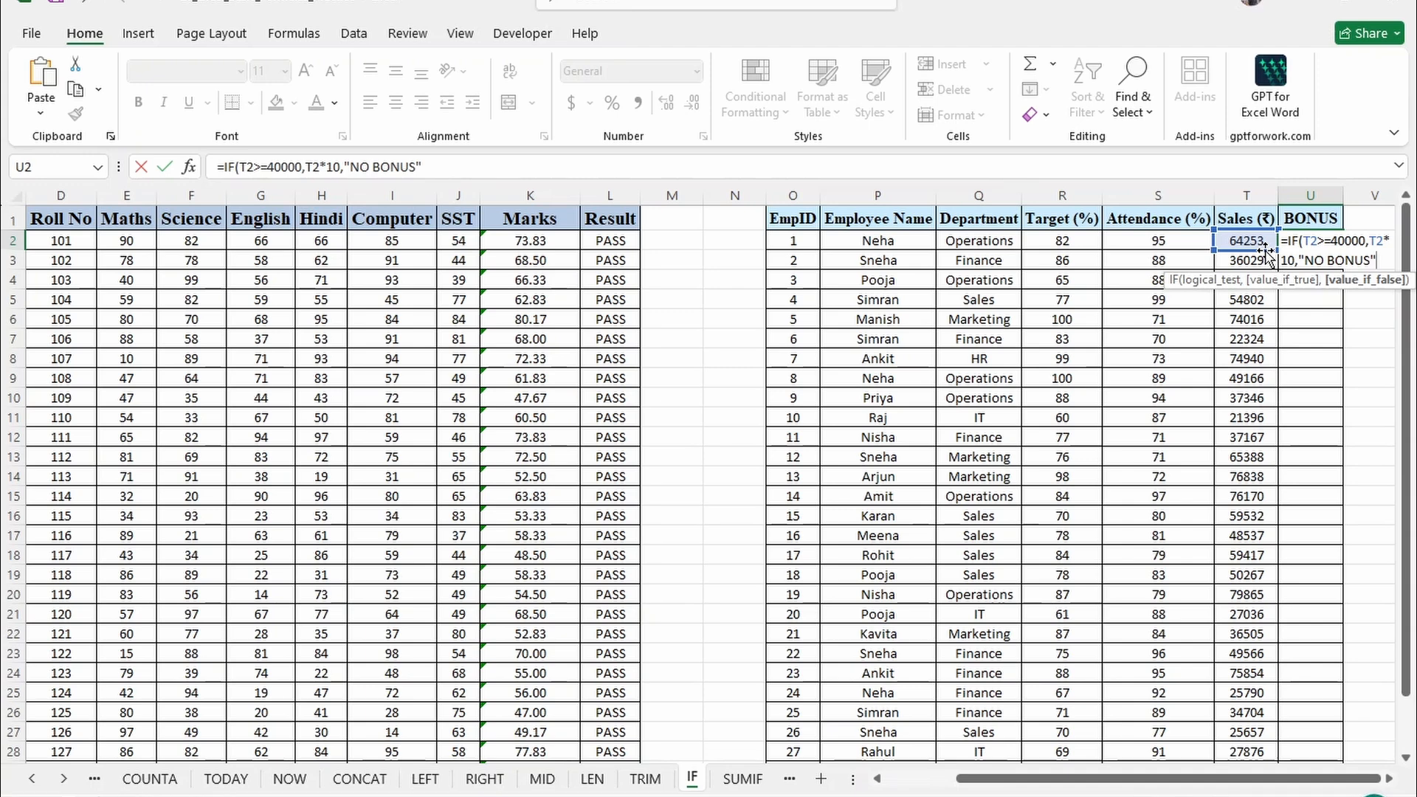
text())
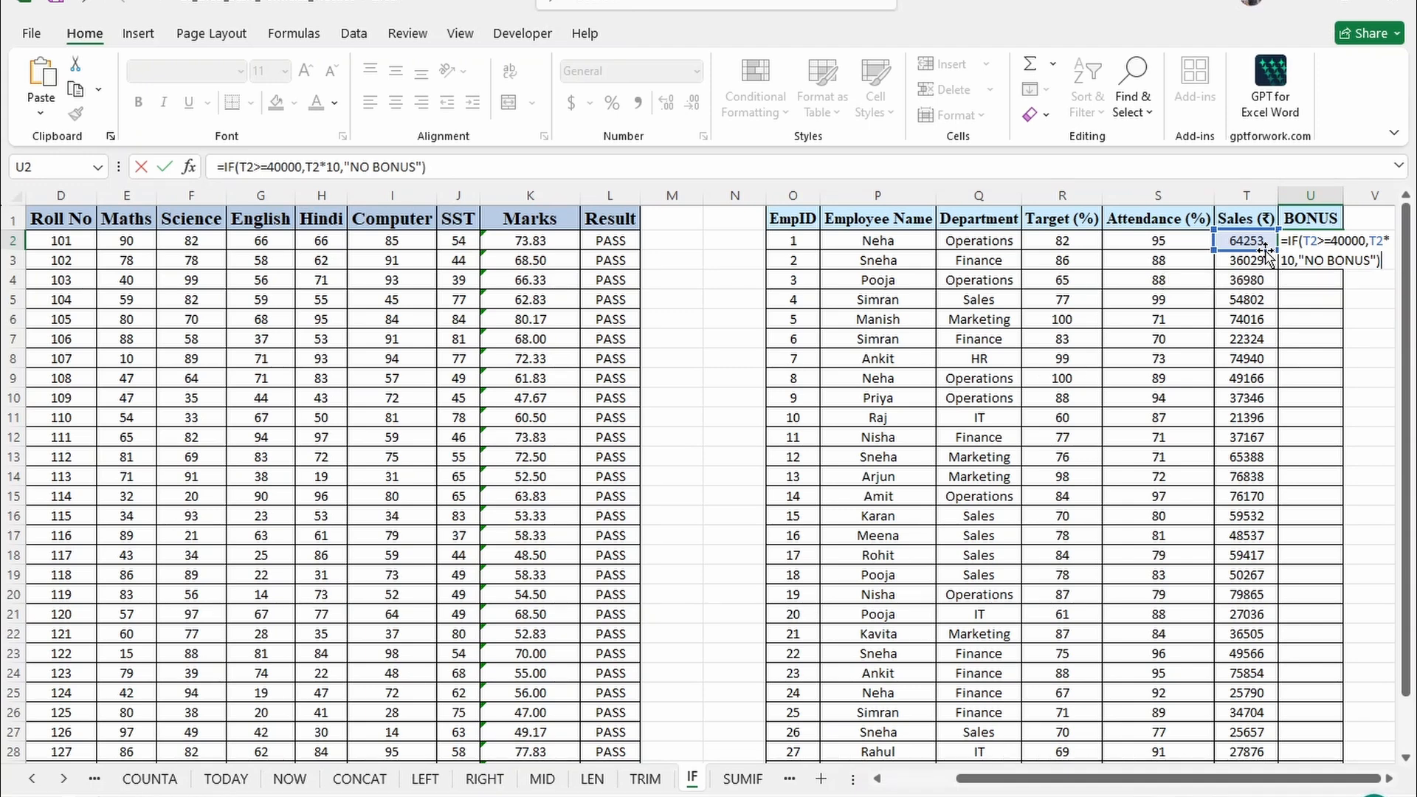
key(Return)
Step: Widen the BONUS column and correct the U2 formula so the bonus is T2*10%
drag(1343, 195, 1395, 195)
click(1339, 240)
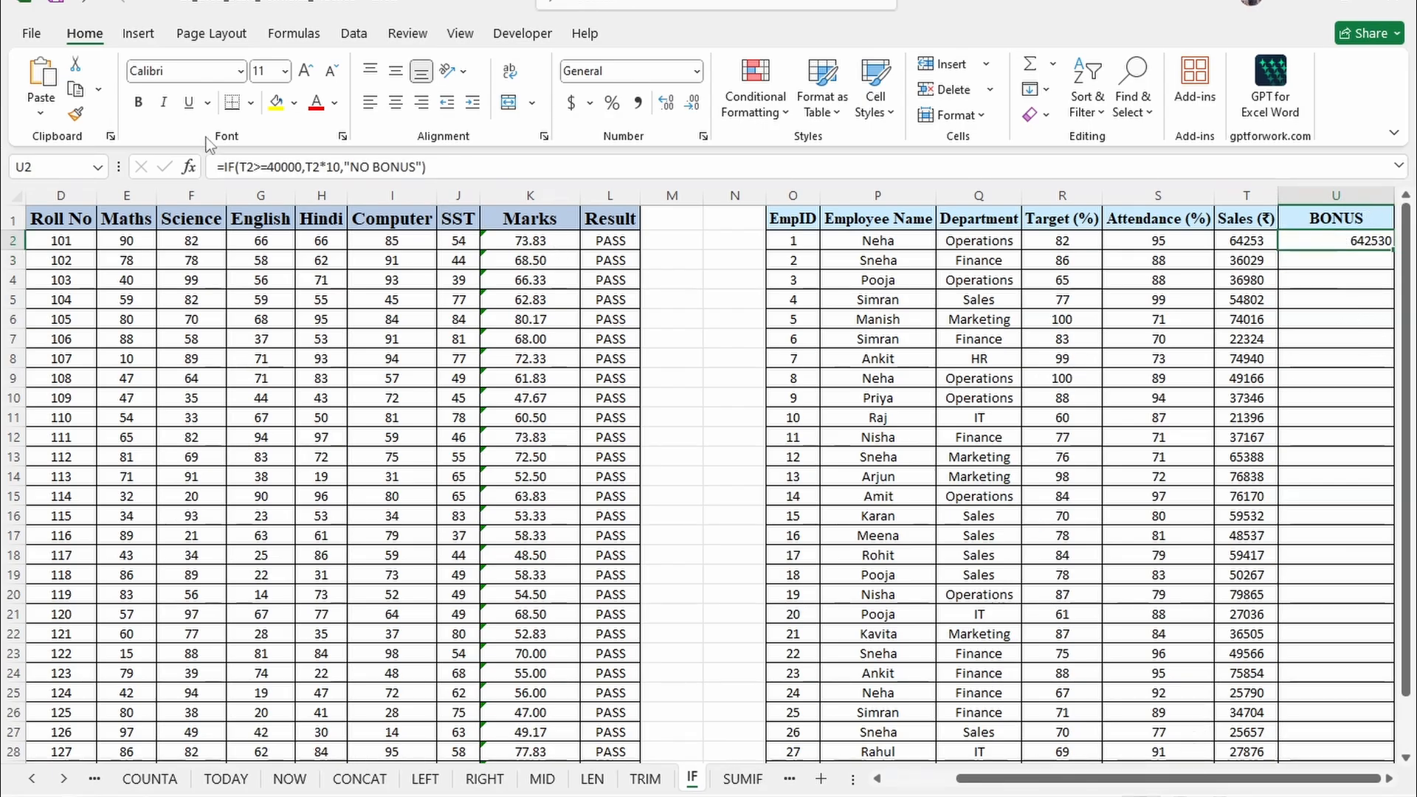
click(344, 167)
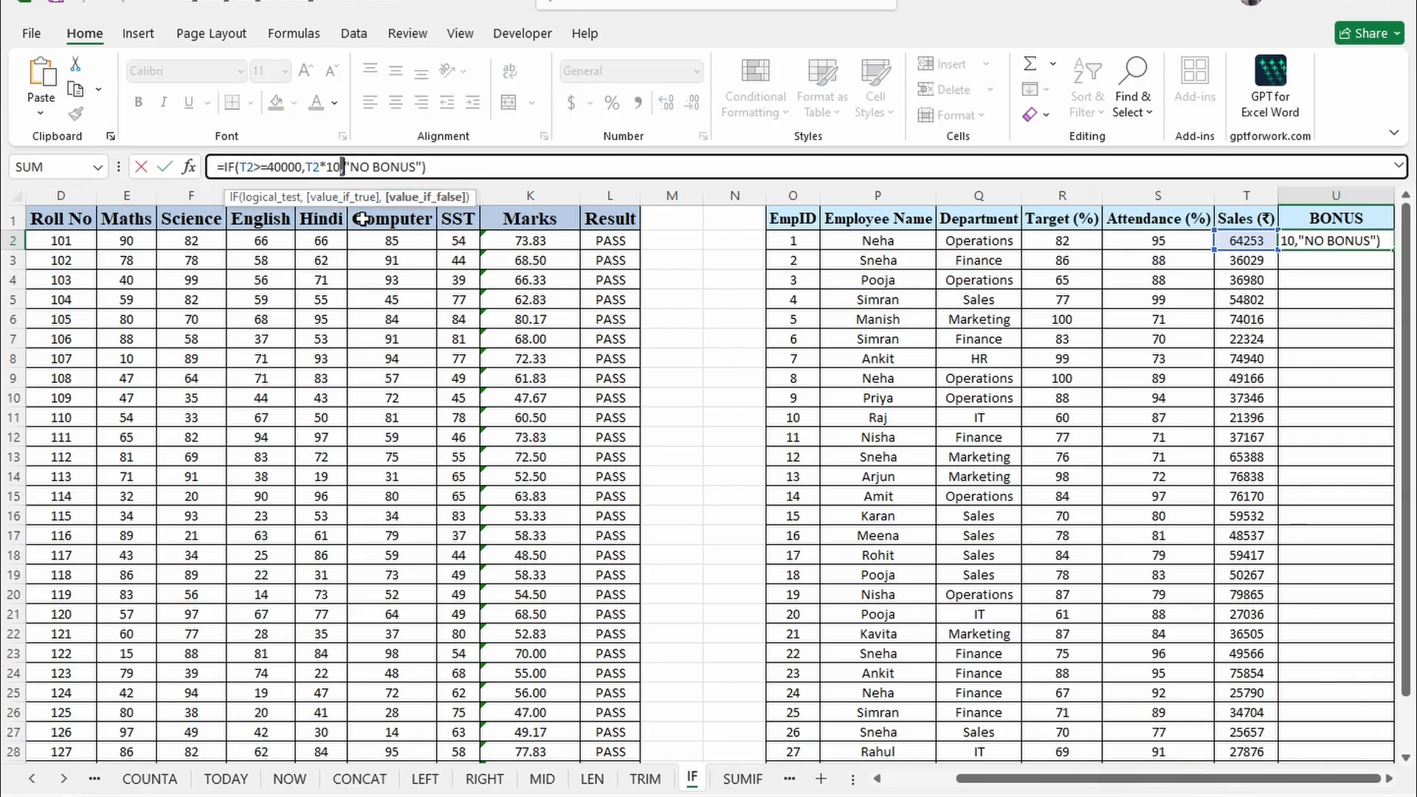
click(340, 166)
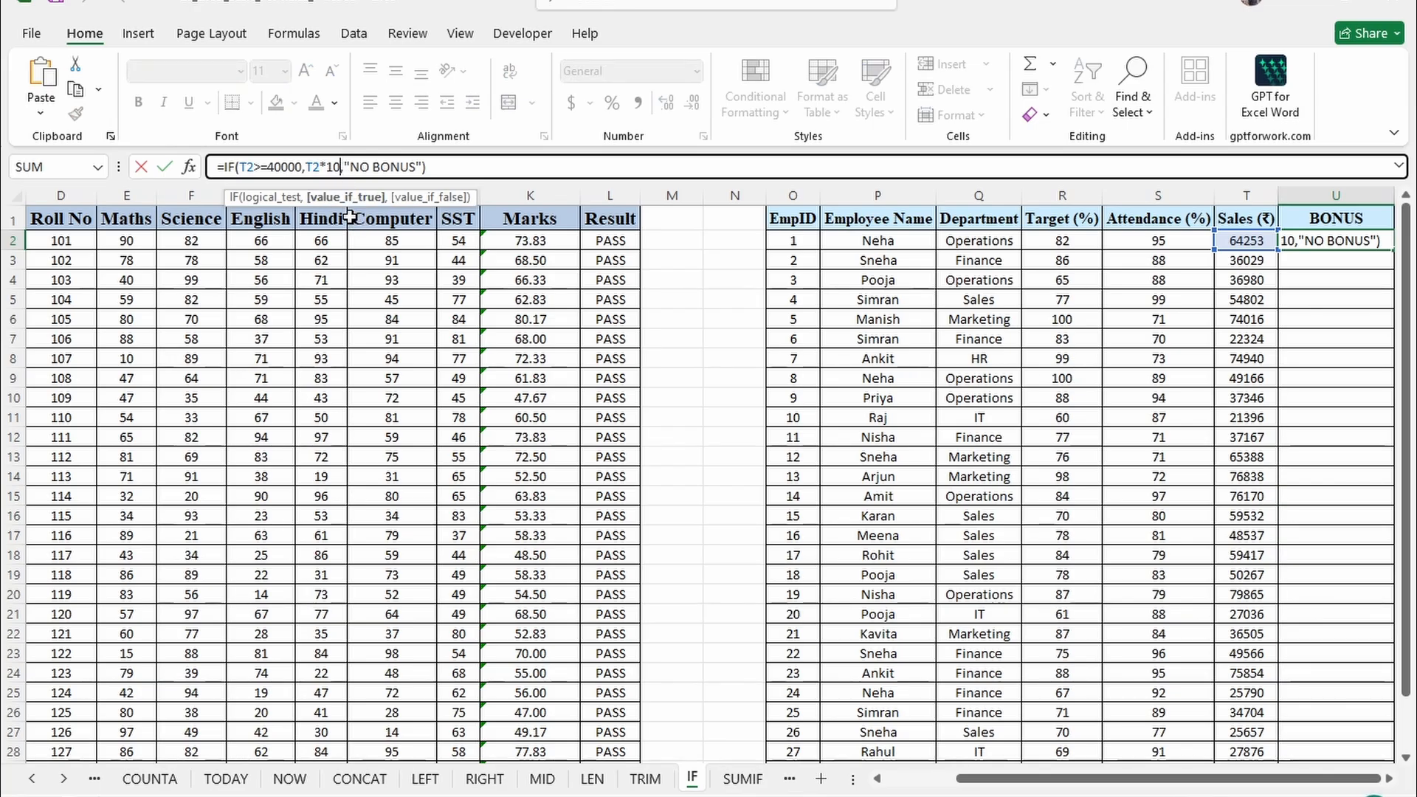
text(%)
key(Return)
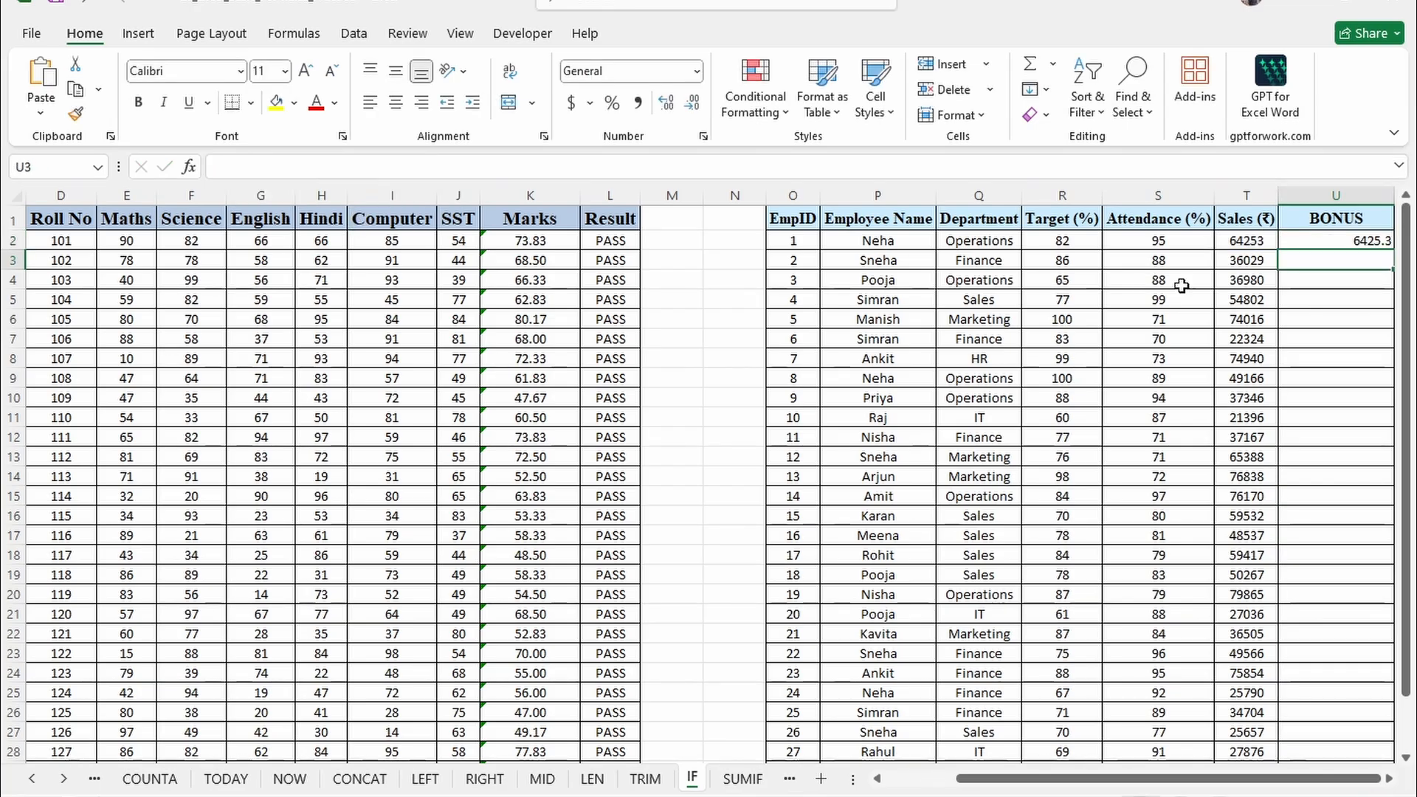
Step: Fill the bonus formula from U2 down the BONUS column for all employees
click(1333, 241)
click(1241, 474)
key(Right)
key(Right)
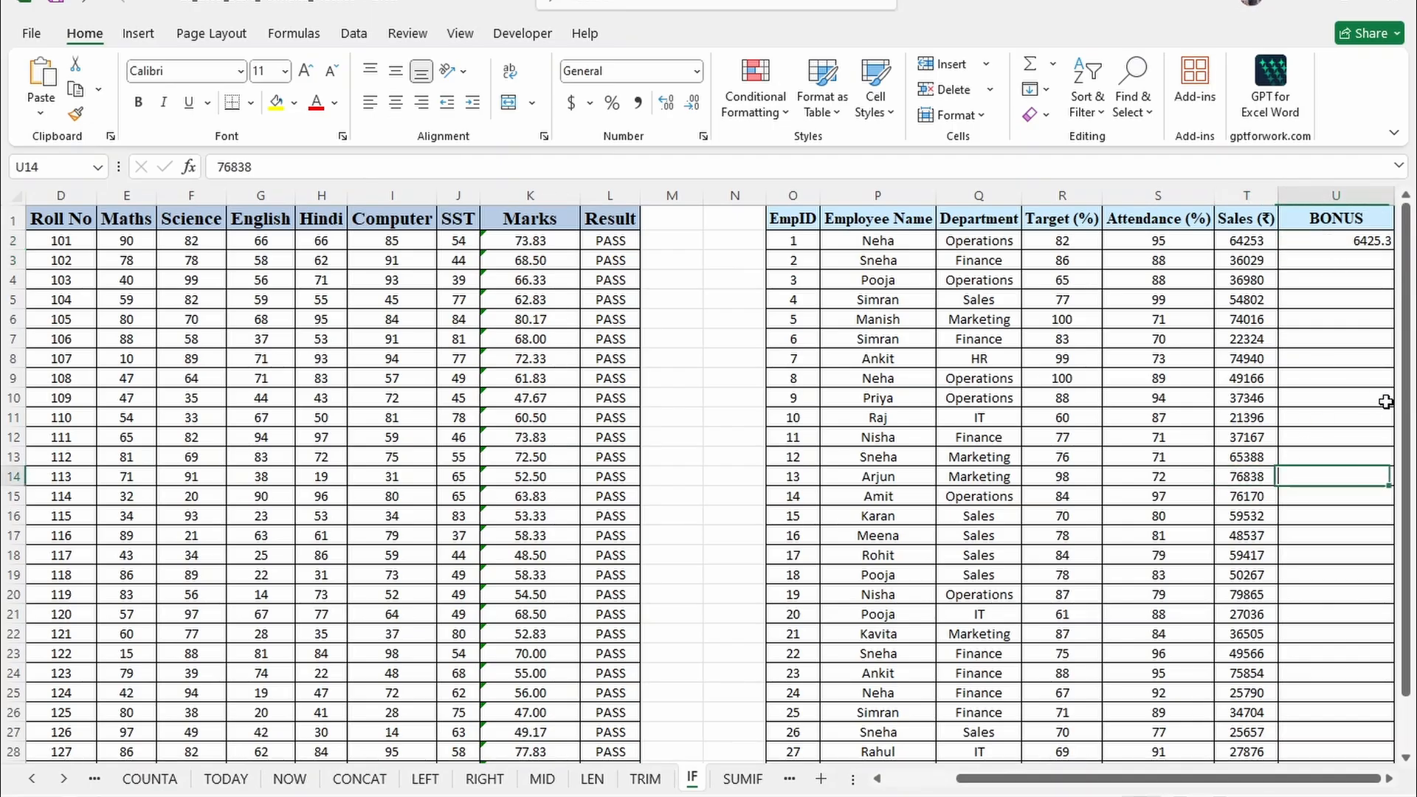
scroll(1329, 287, right, 2)
click(1048, 242)
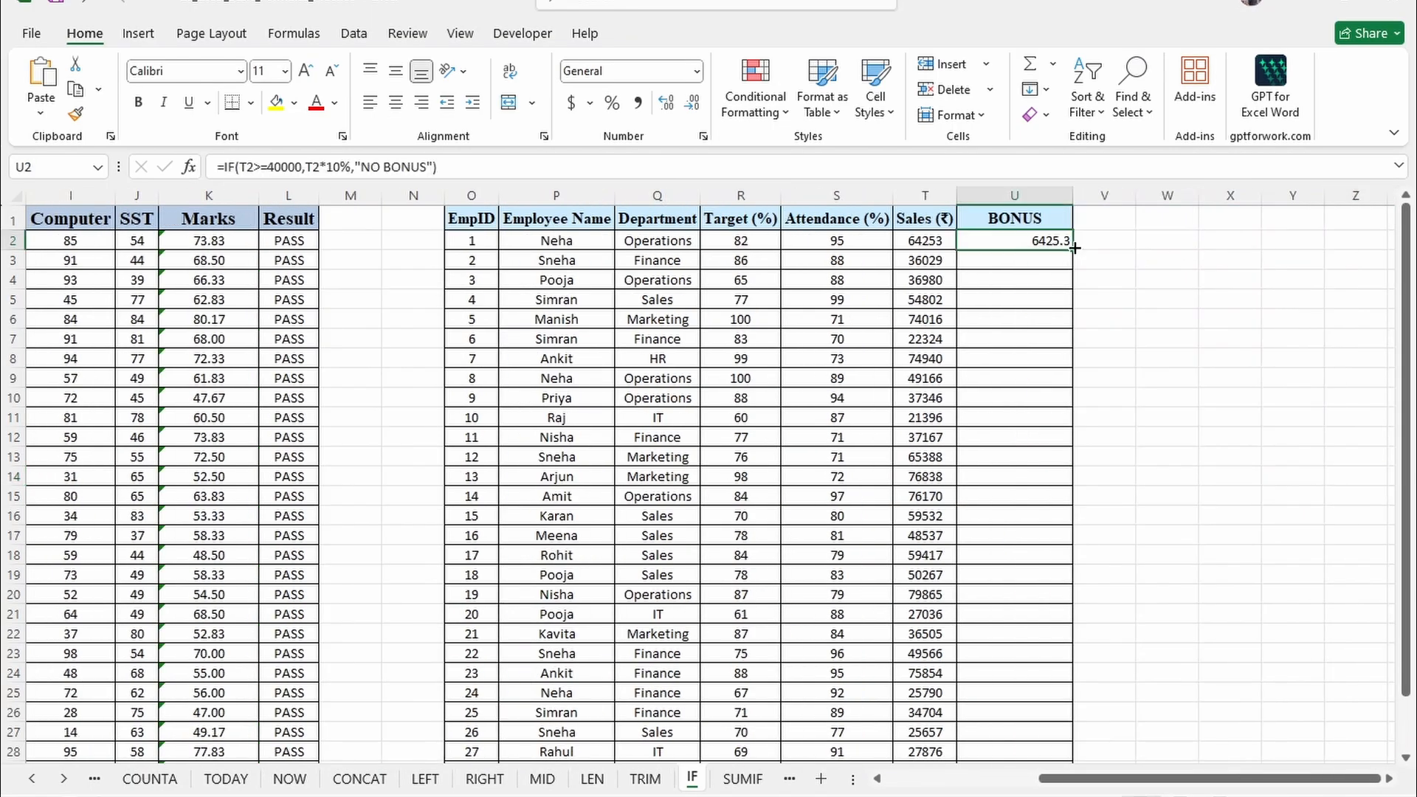
double_click(1074, 249)
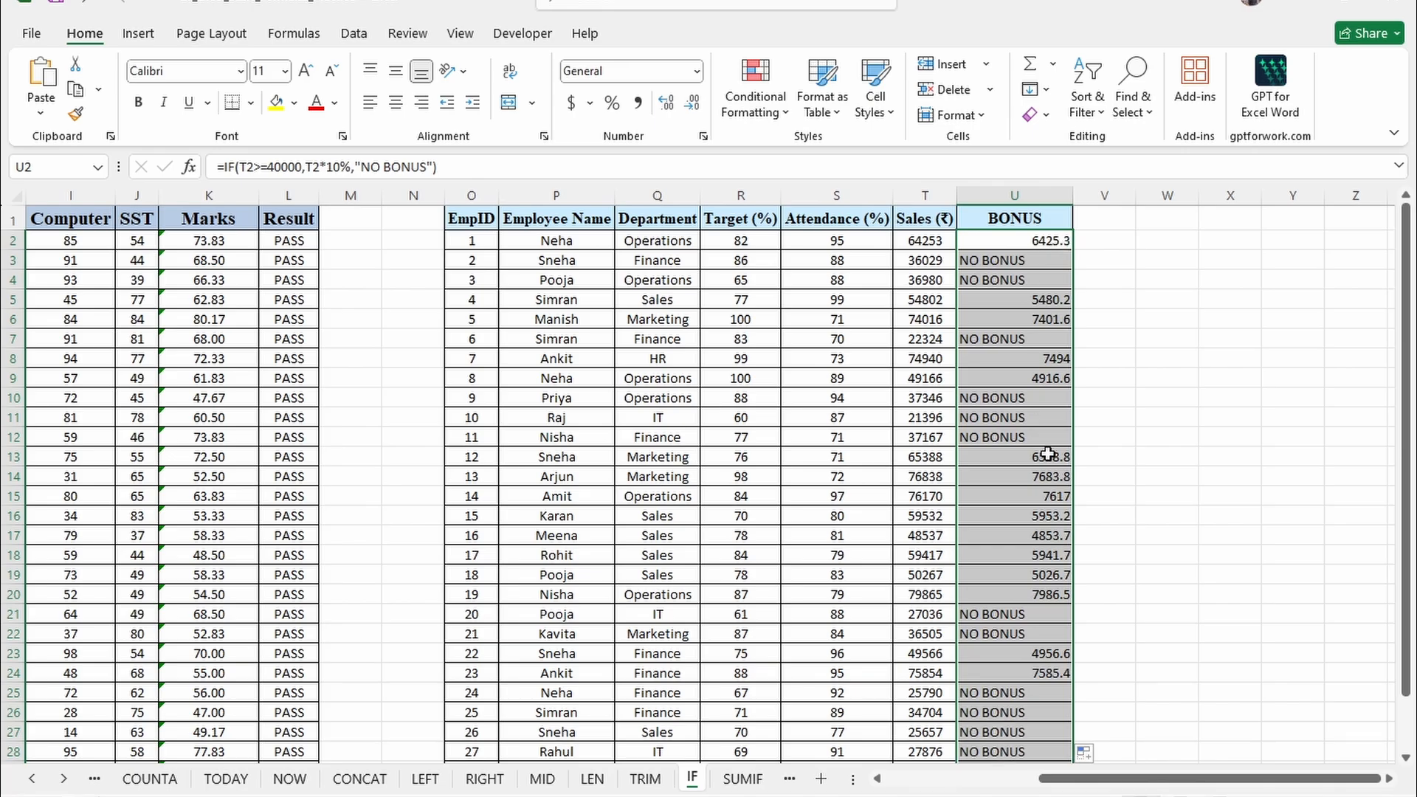
Step: Check the BONUS results and the filled formulas in several rows of the employee table
click(1003, 280)
click(994, 254)
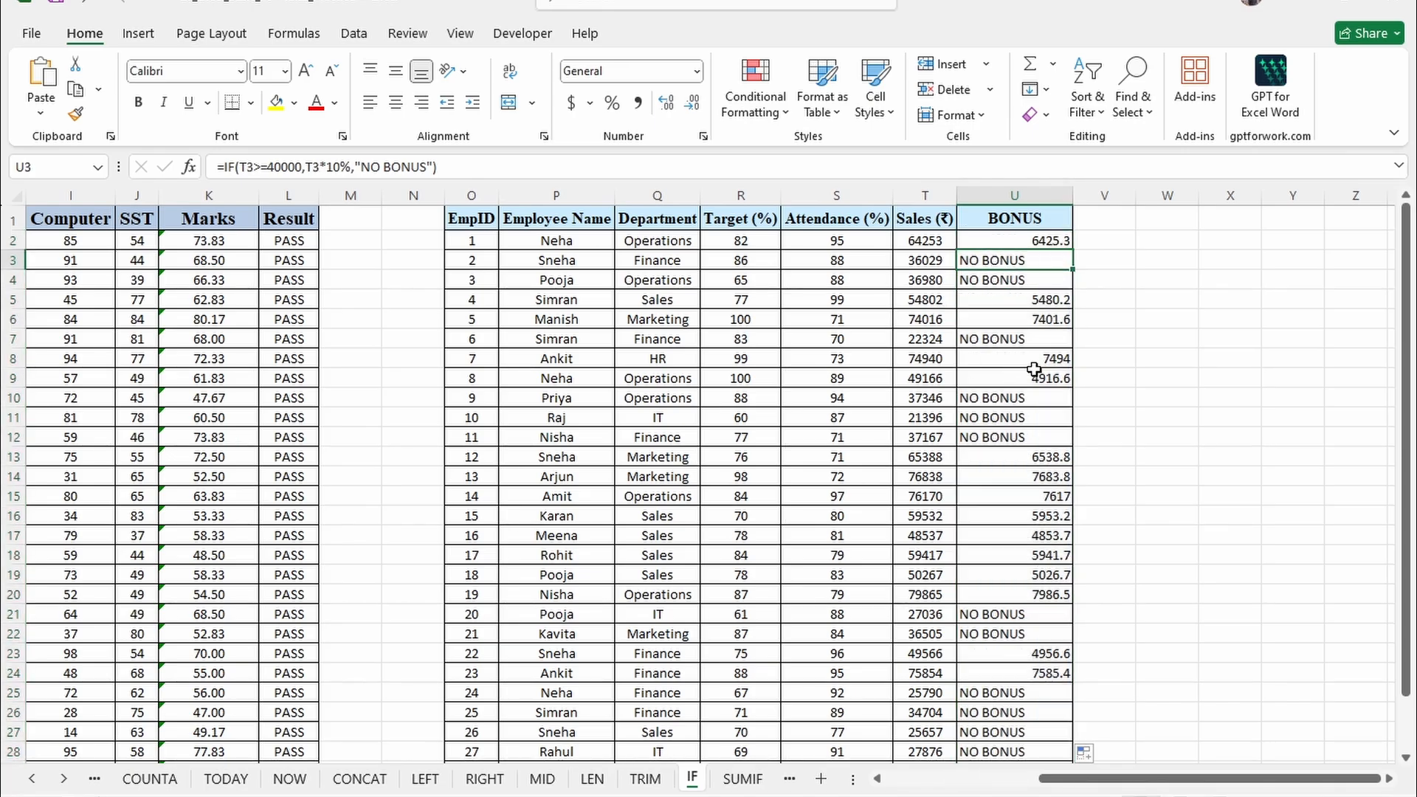
scroll(1020, 495, down, 9)
scroll(1022, 494, up, 9)
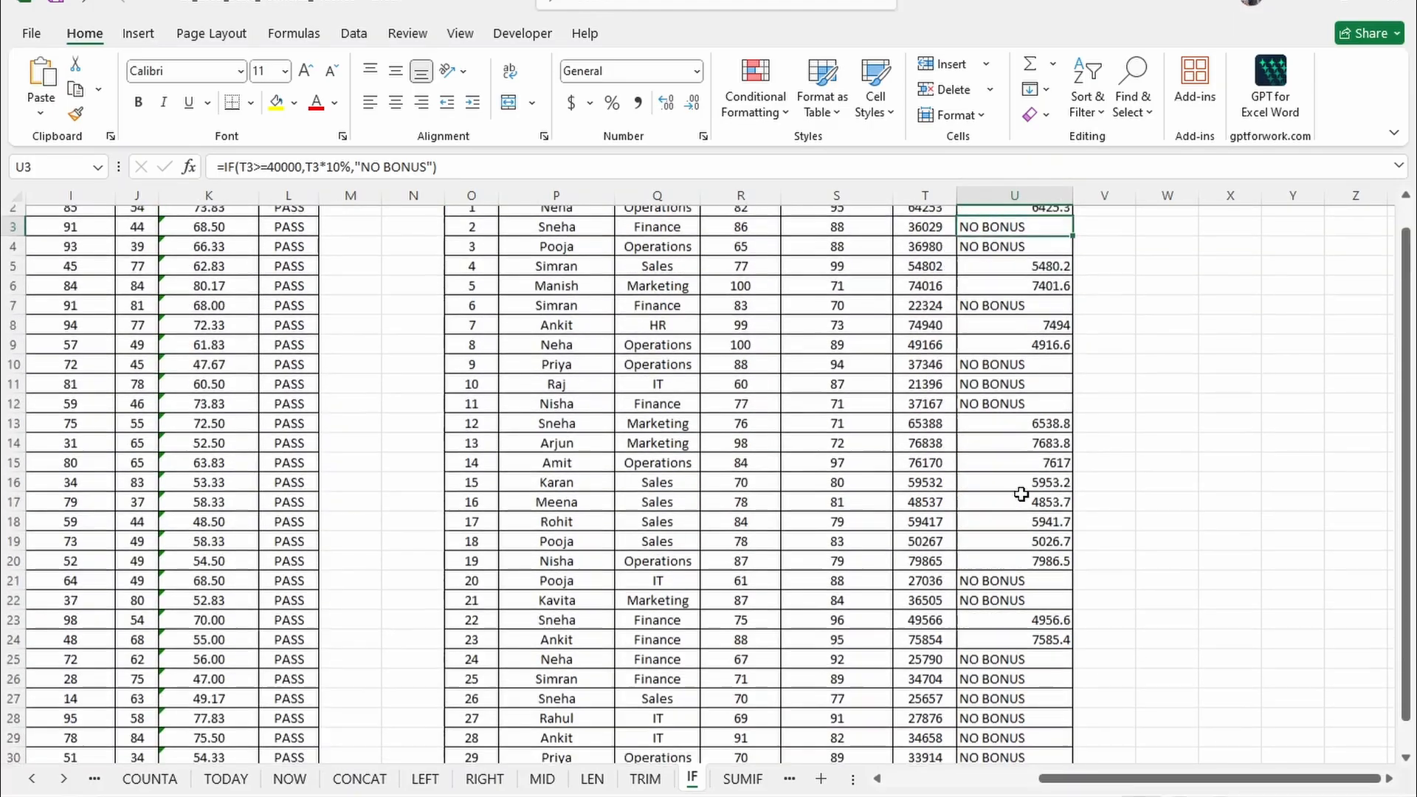
click(1010, 319)
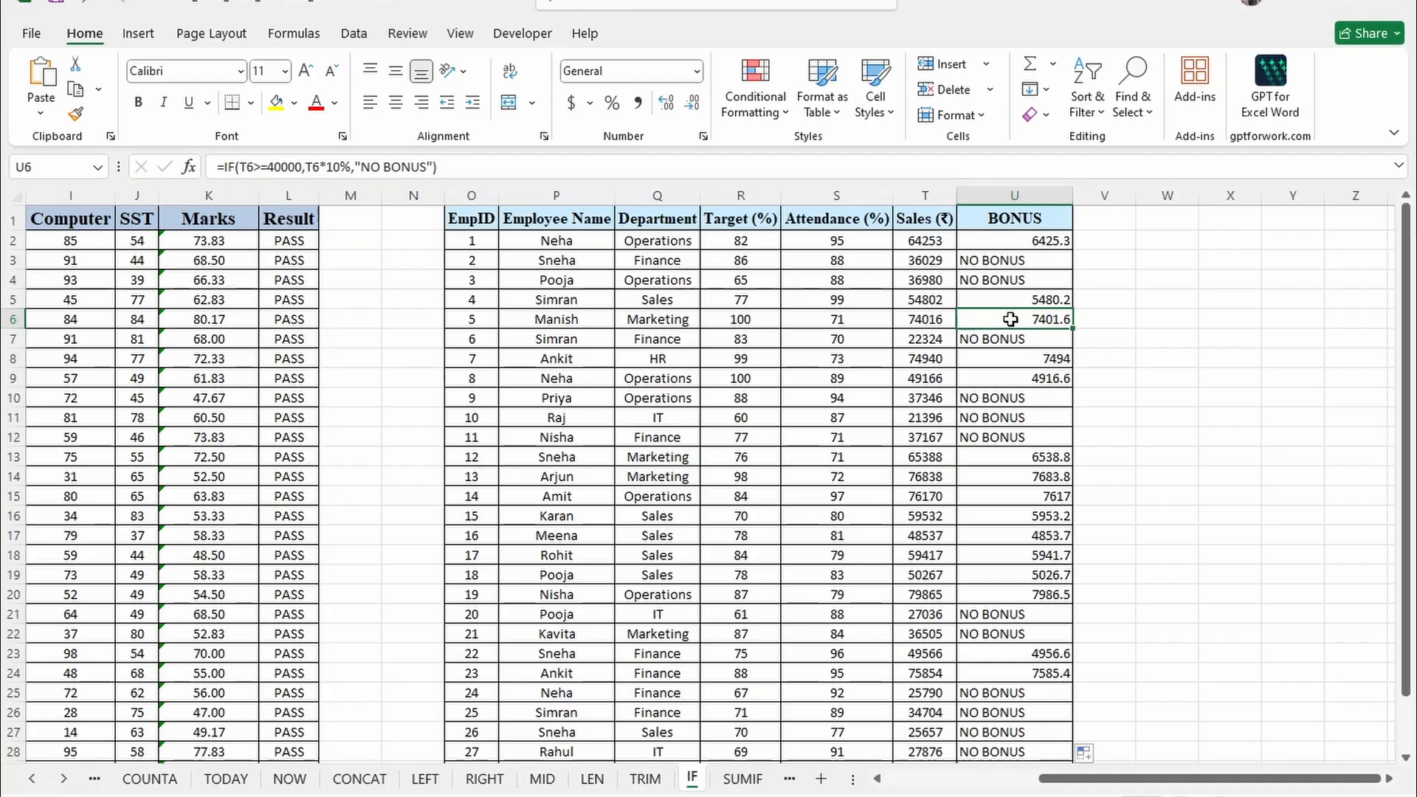
Step: Switch to the SUMIF sheet and look over the Region and Amount columns of the sales table
click(64, 780)
click(64, 780)
click(64, 779)
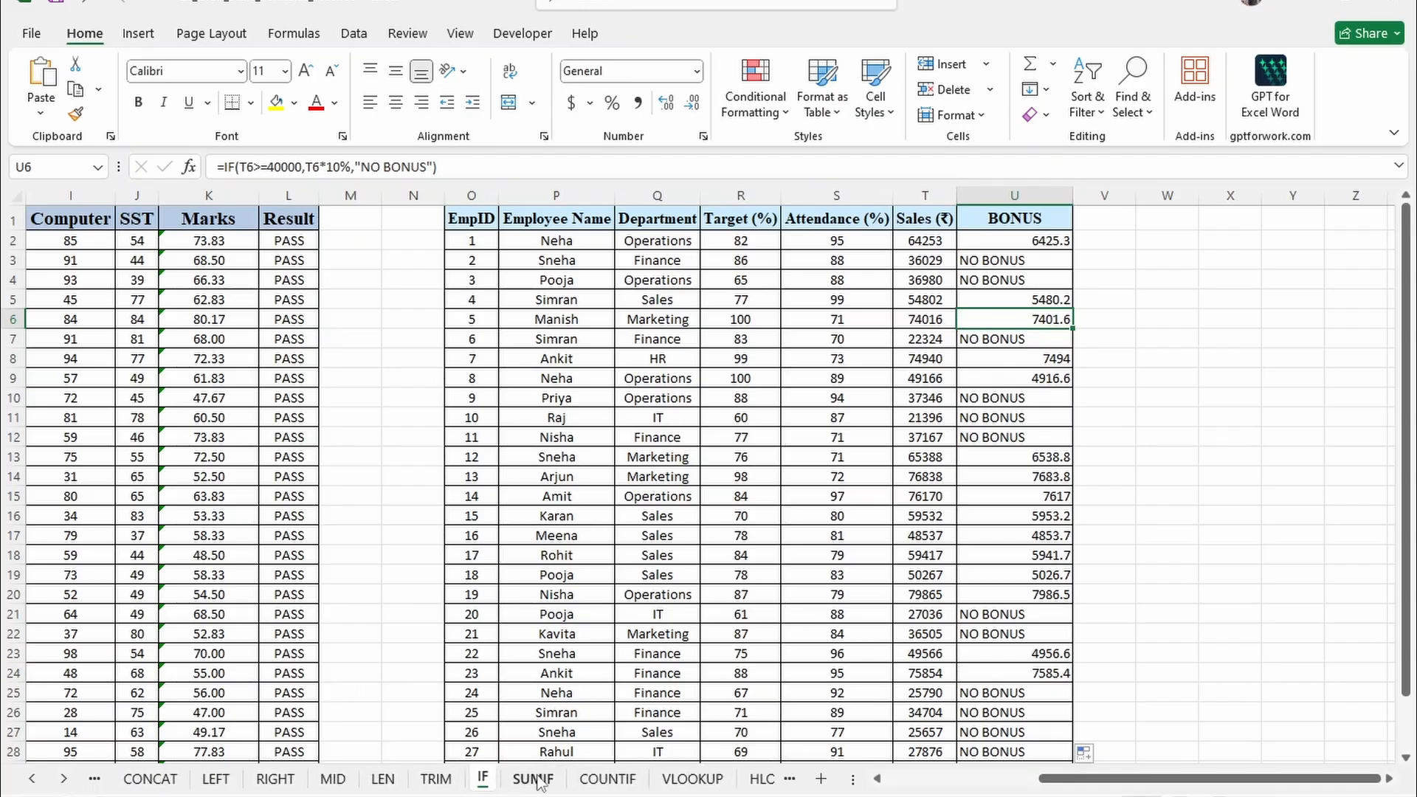
click(534, 779)
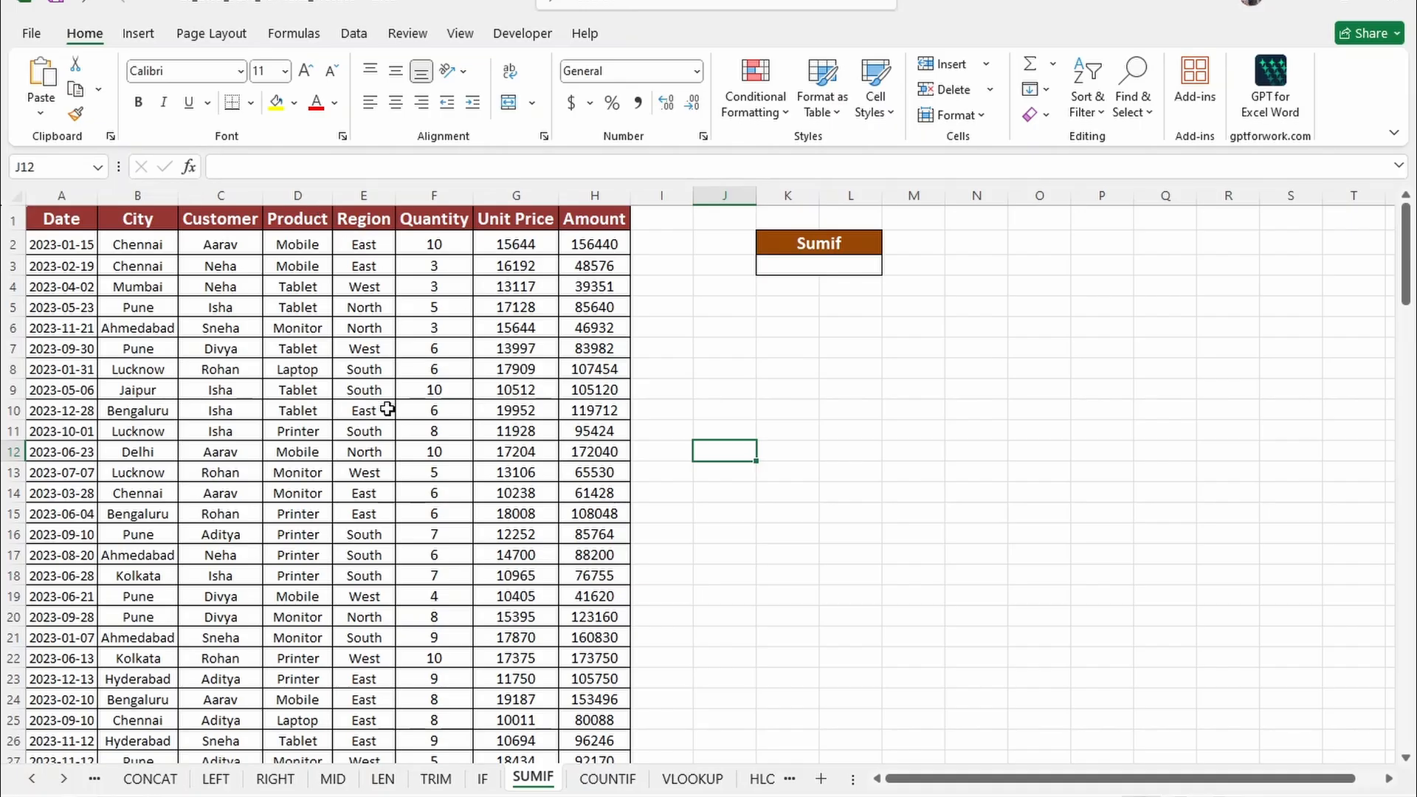
click(369, 245)
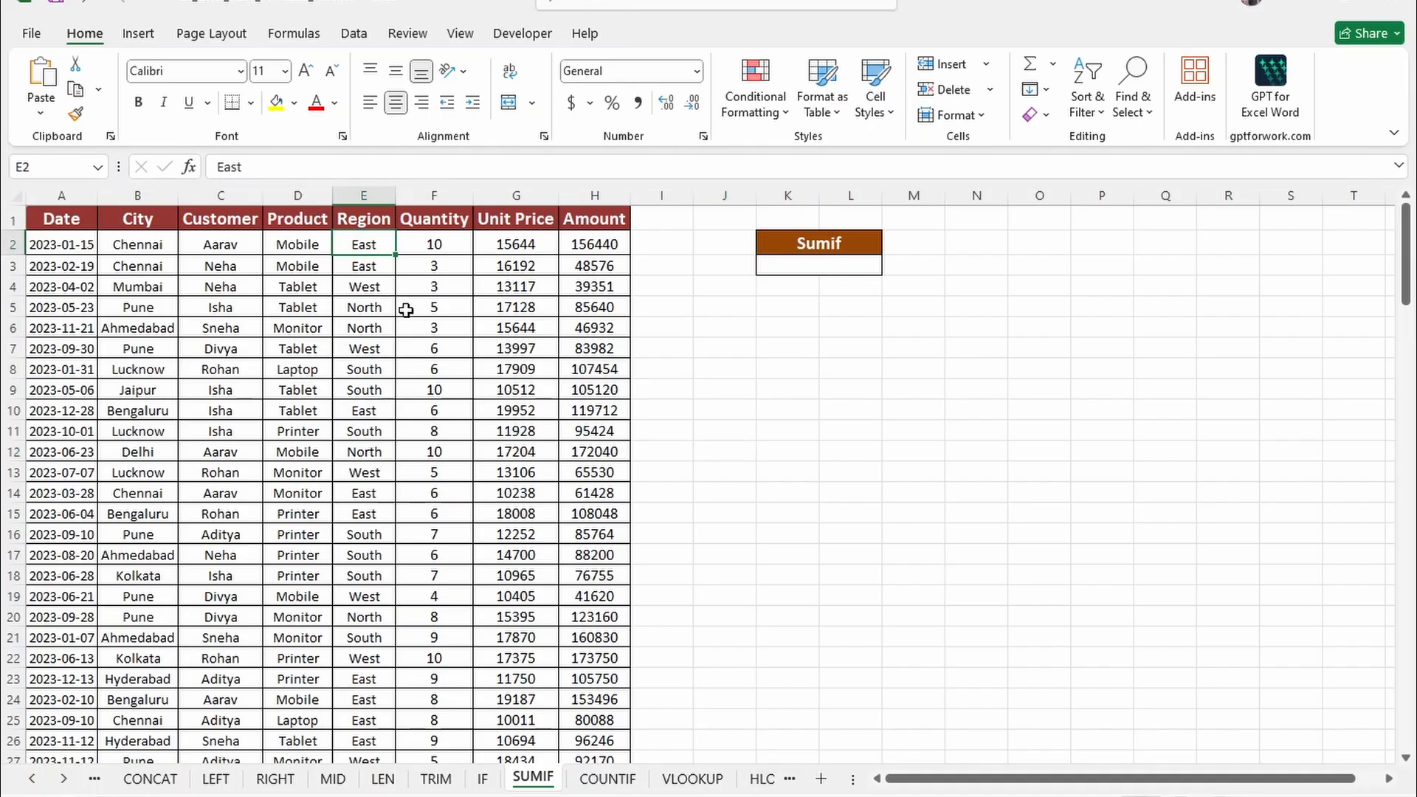
click(595, 244)
click(590, 270)
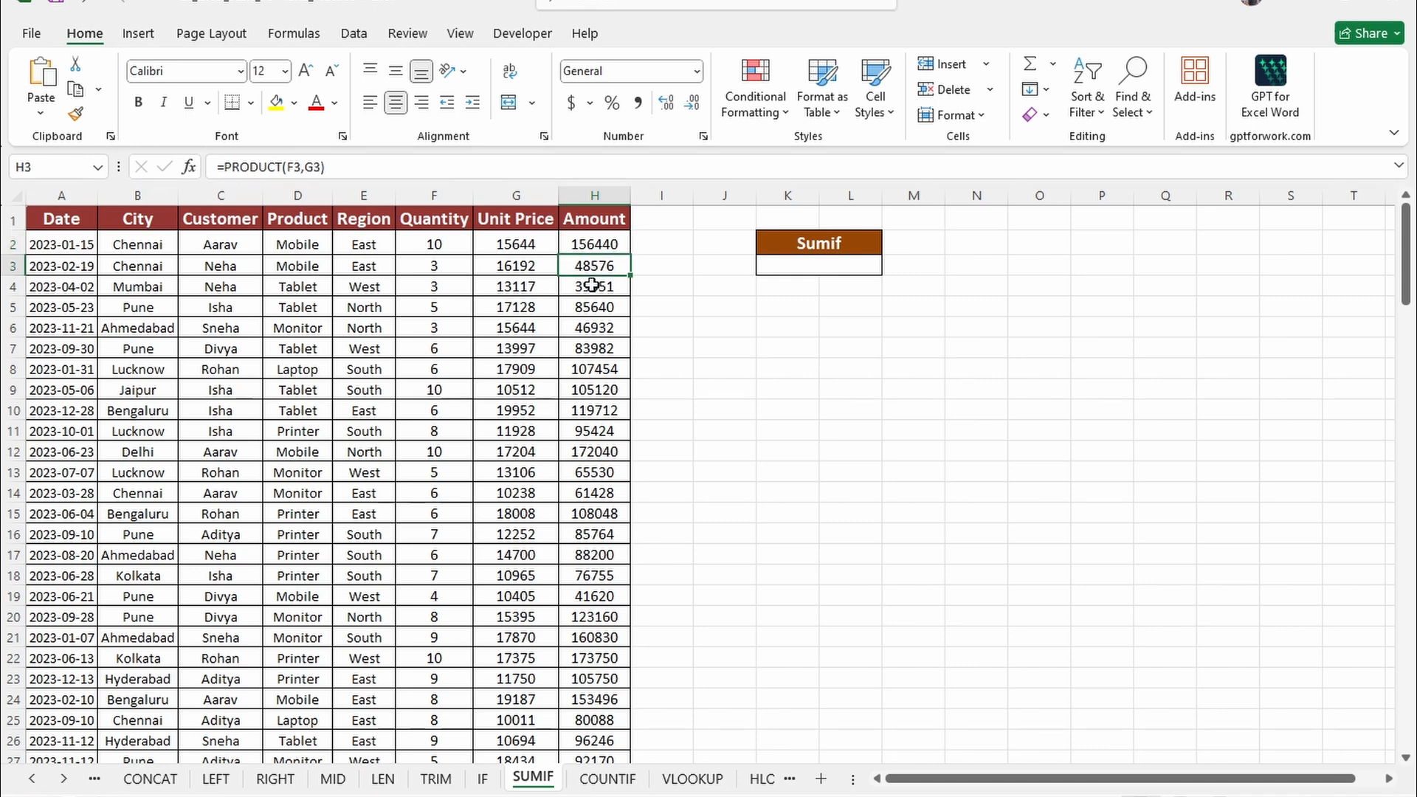
Step: Enter =SUMIF(E2:E143,"EAST",H2:H143) in K3 under the Sumif heading to total the East region's amounts
click(810, 271)
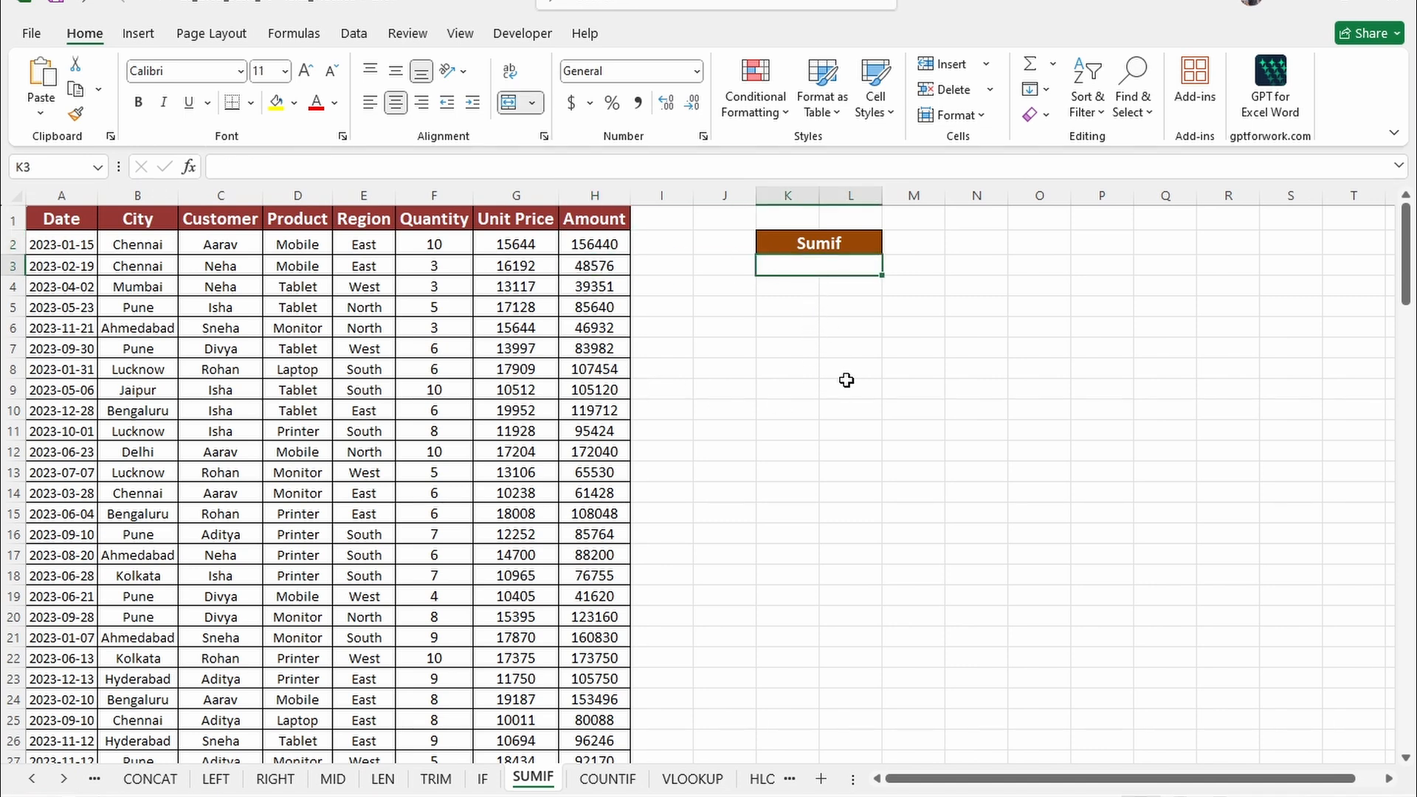
text(=SUMIF)
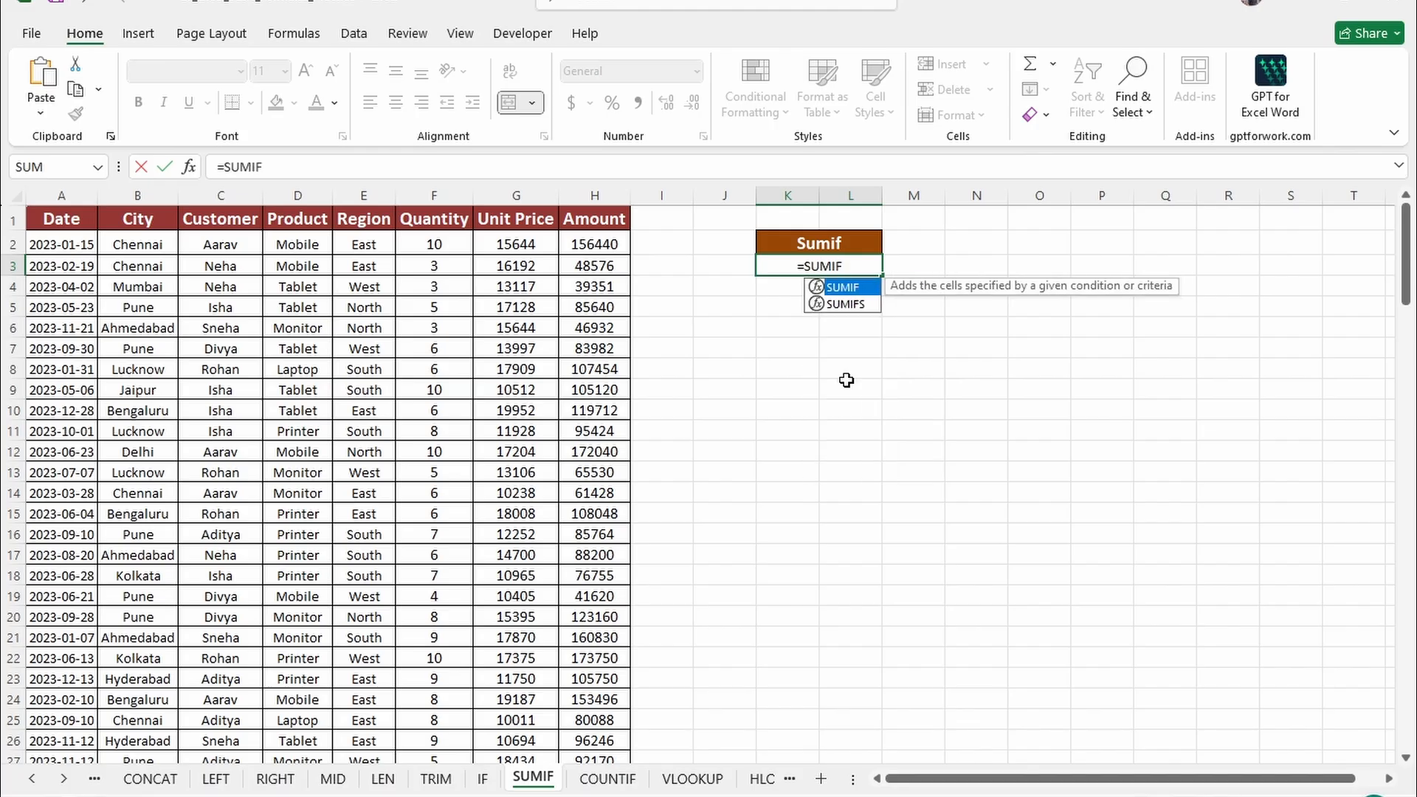
text(()
click(369, 241)
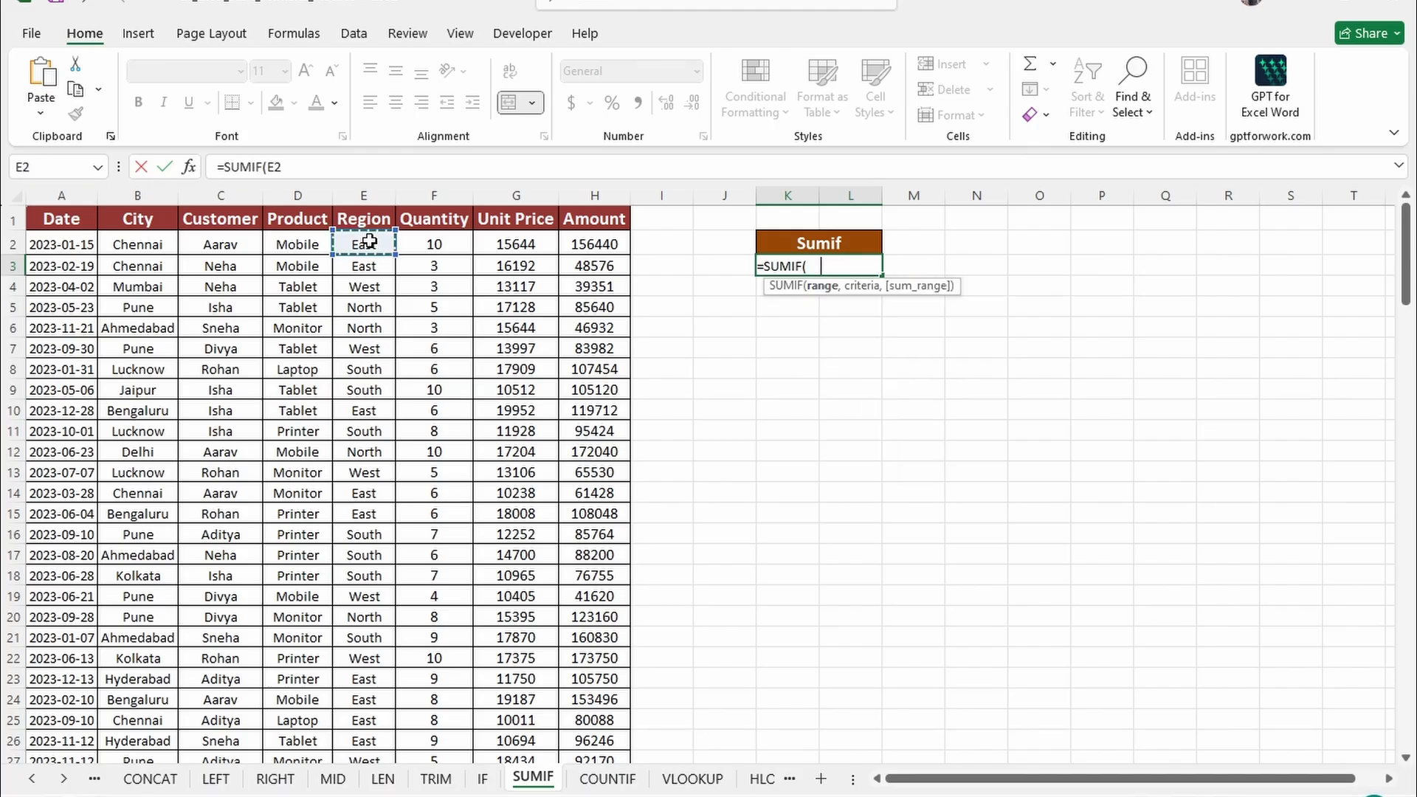
key(ctrl+shift+Down)
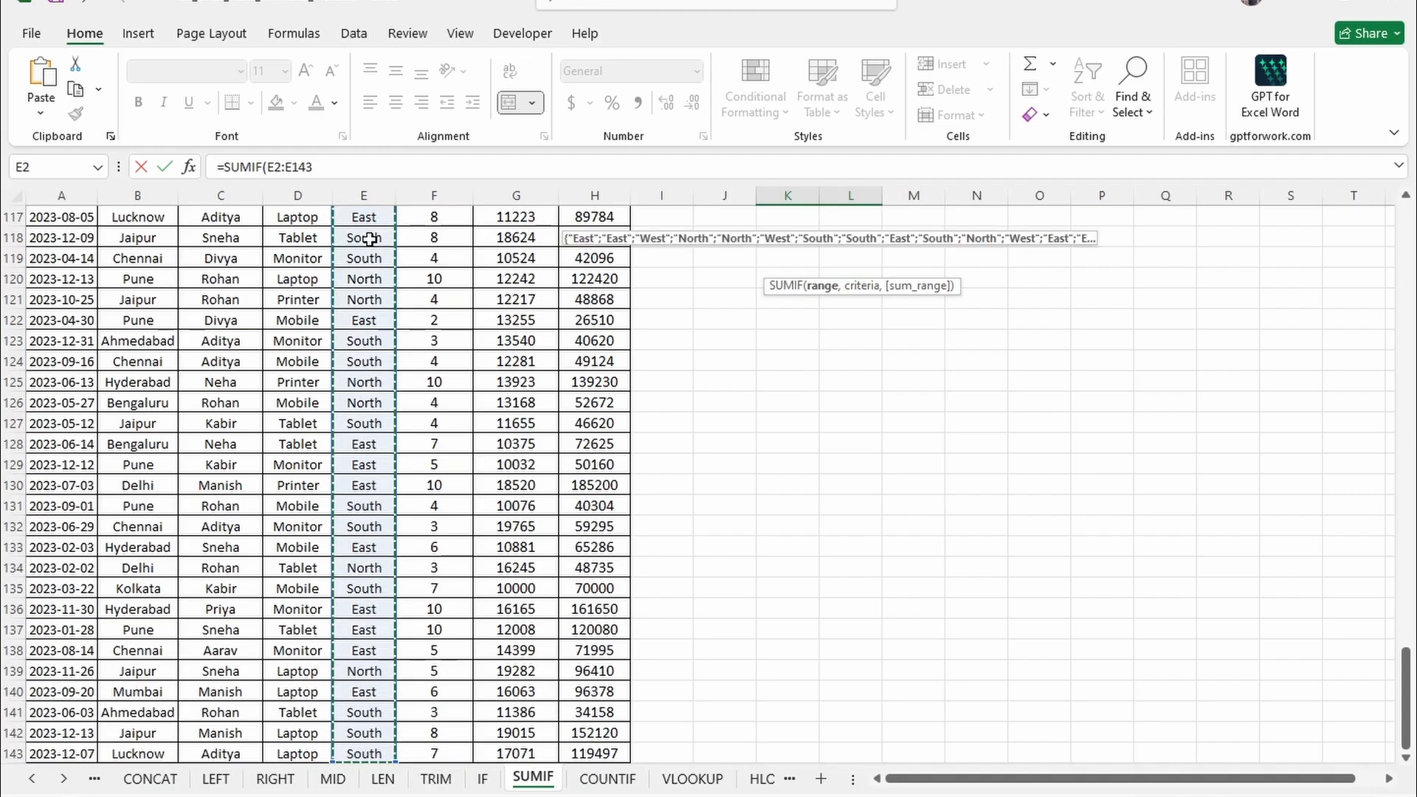
text(,)
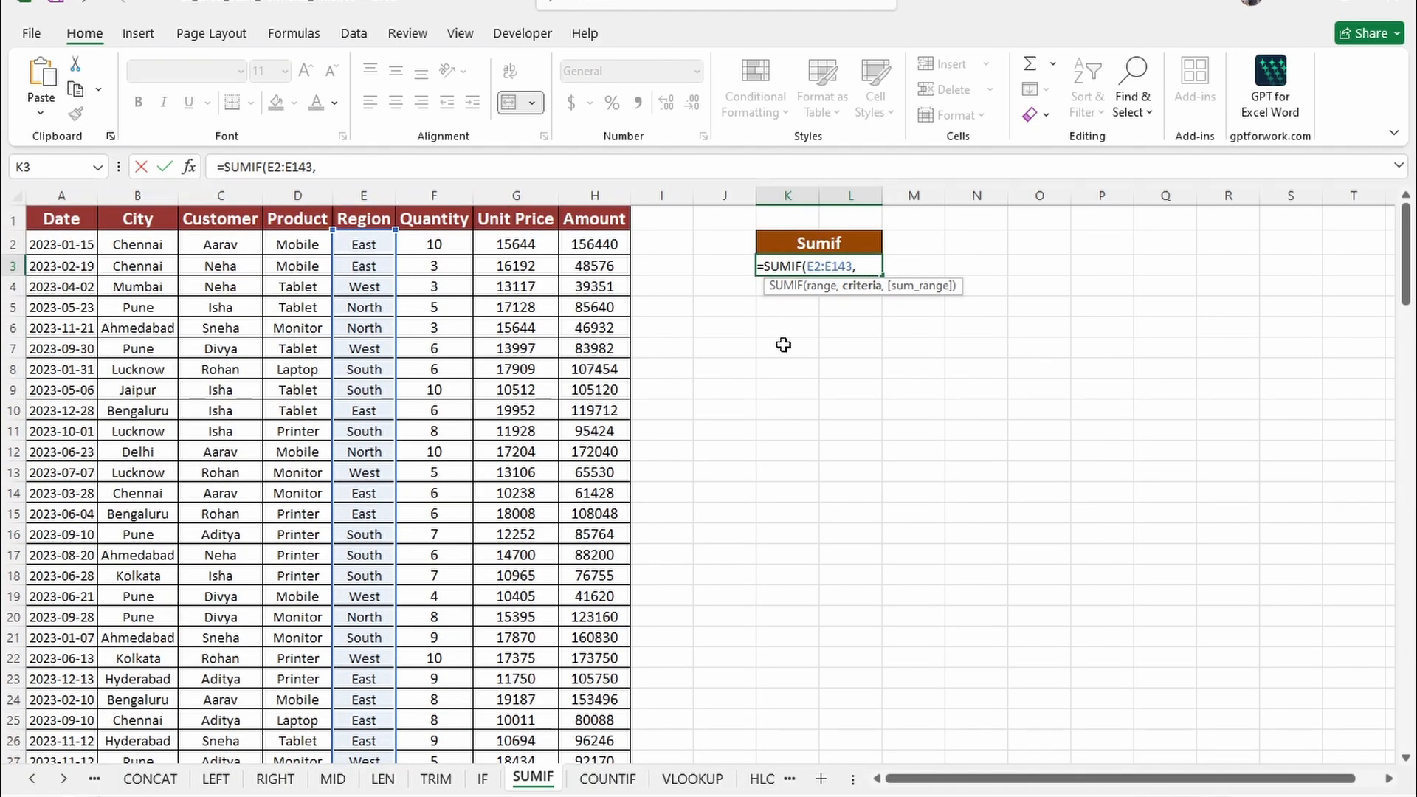
text("EAS)
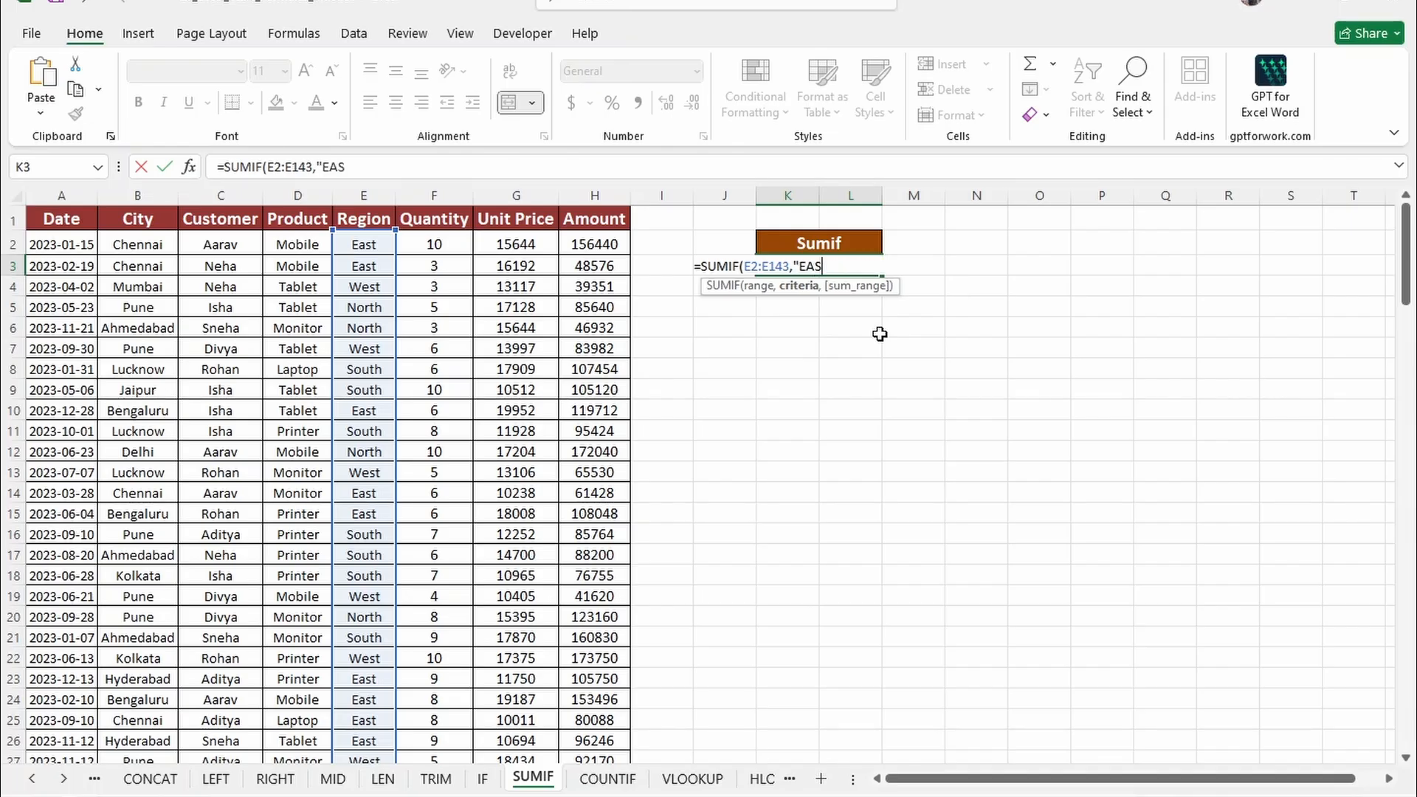
text(T",)
click(594, 248)
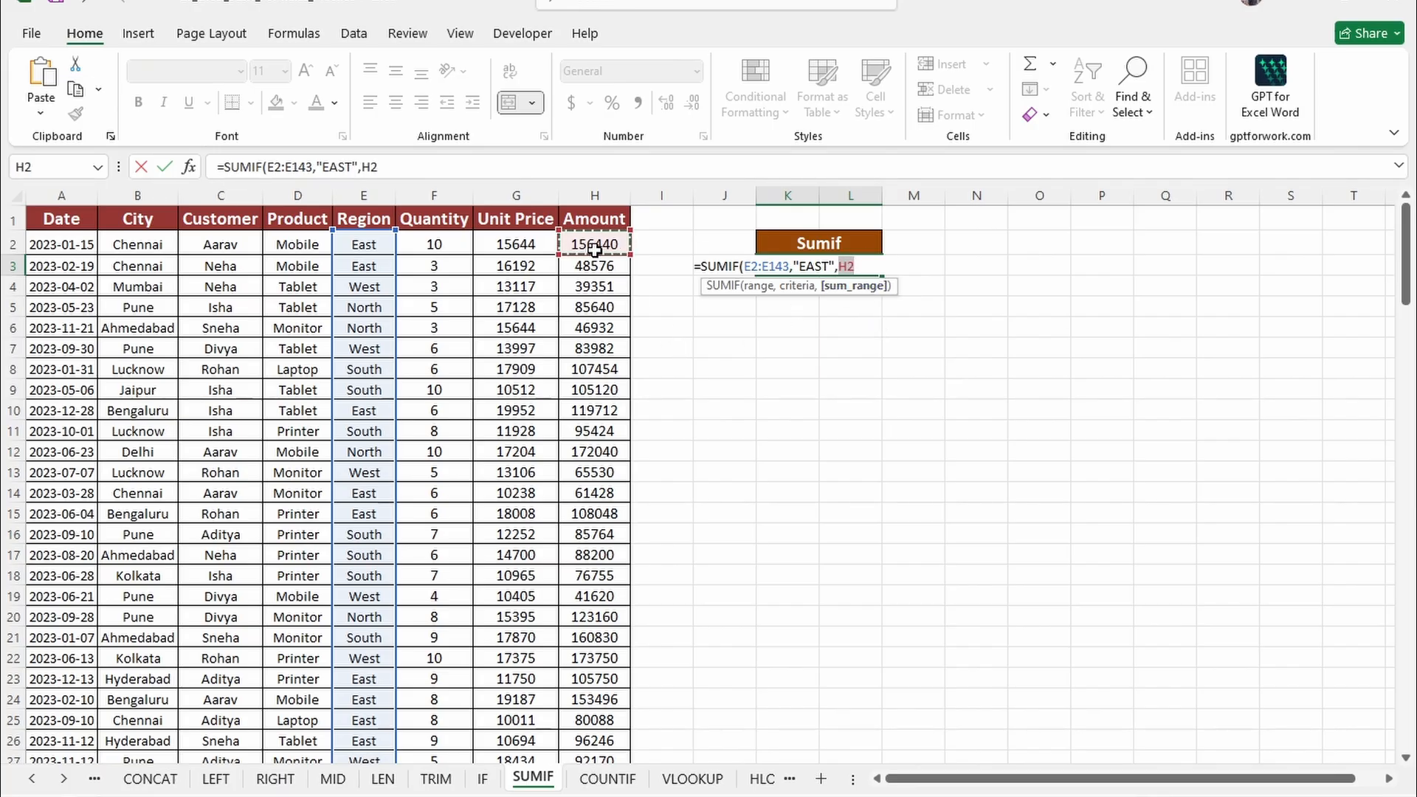
key(ctrl+shift+Down)
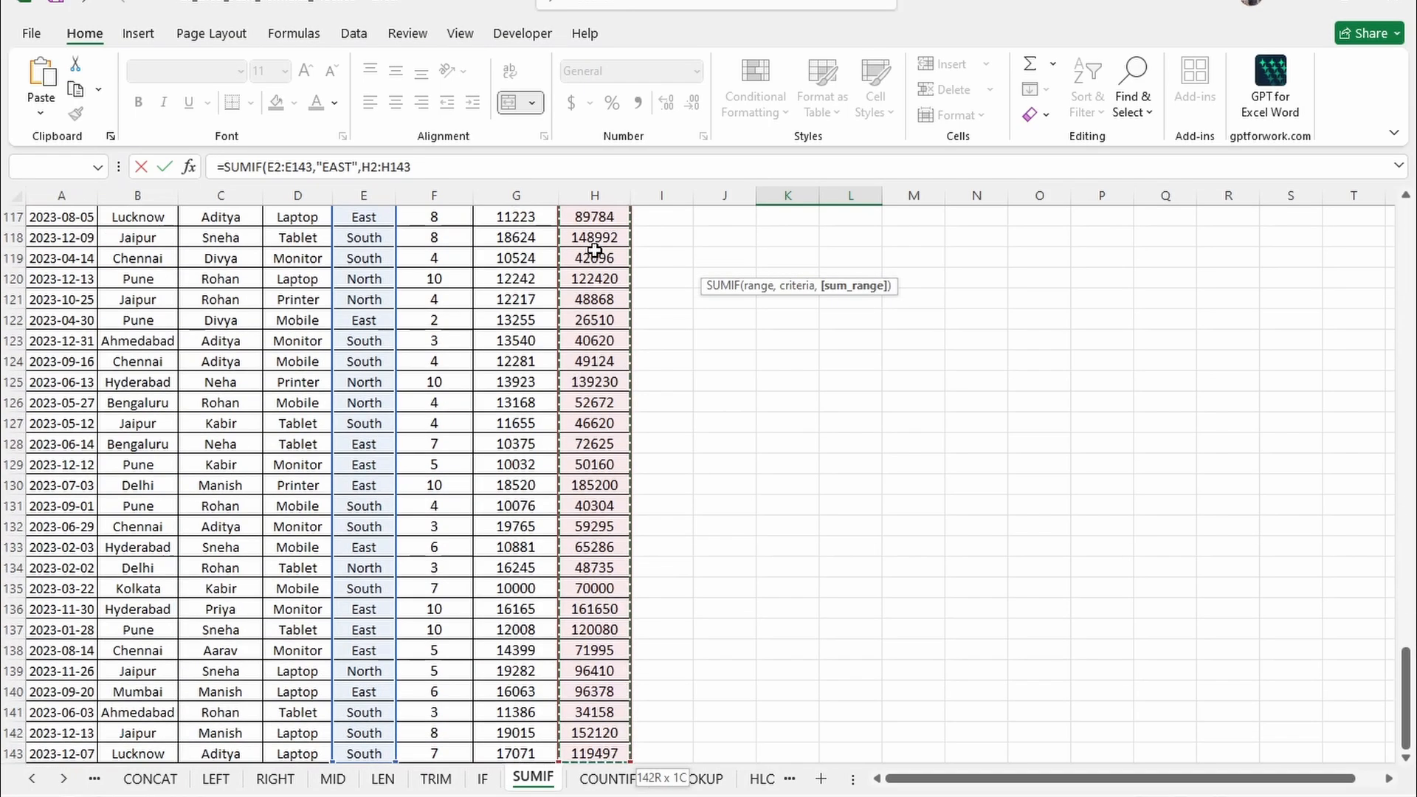
scroll(786, 264, up, 20)
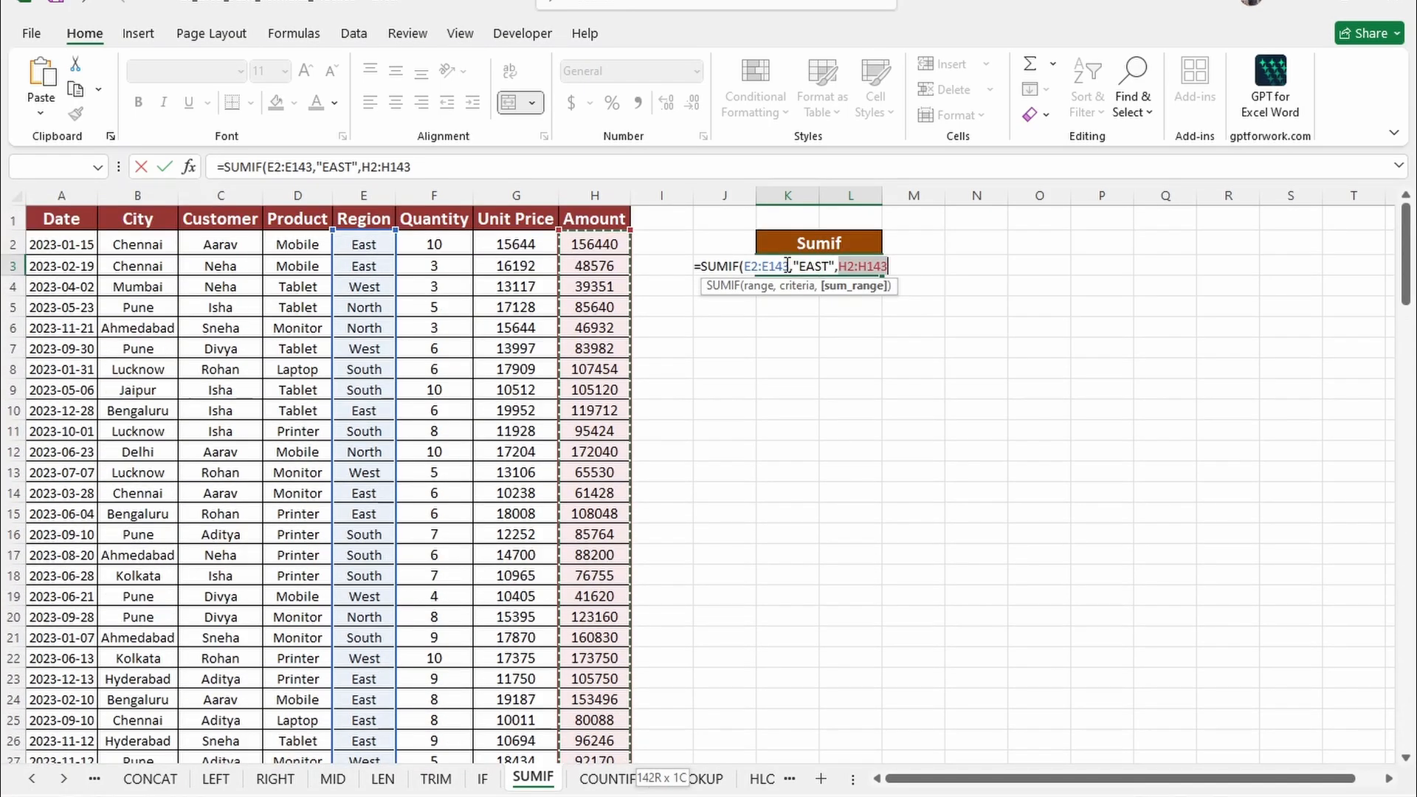
text())
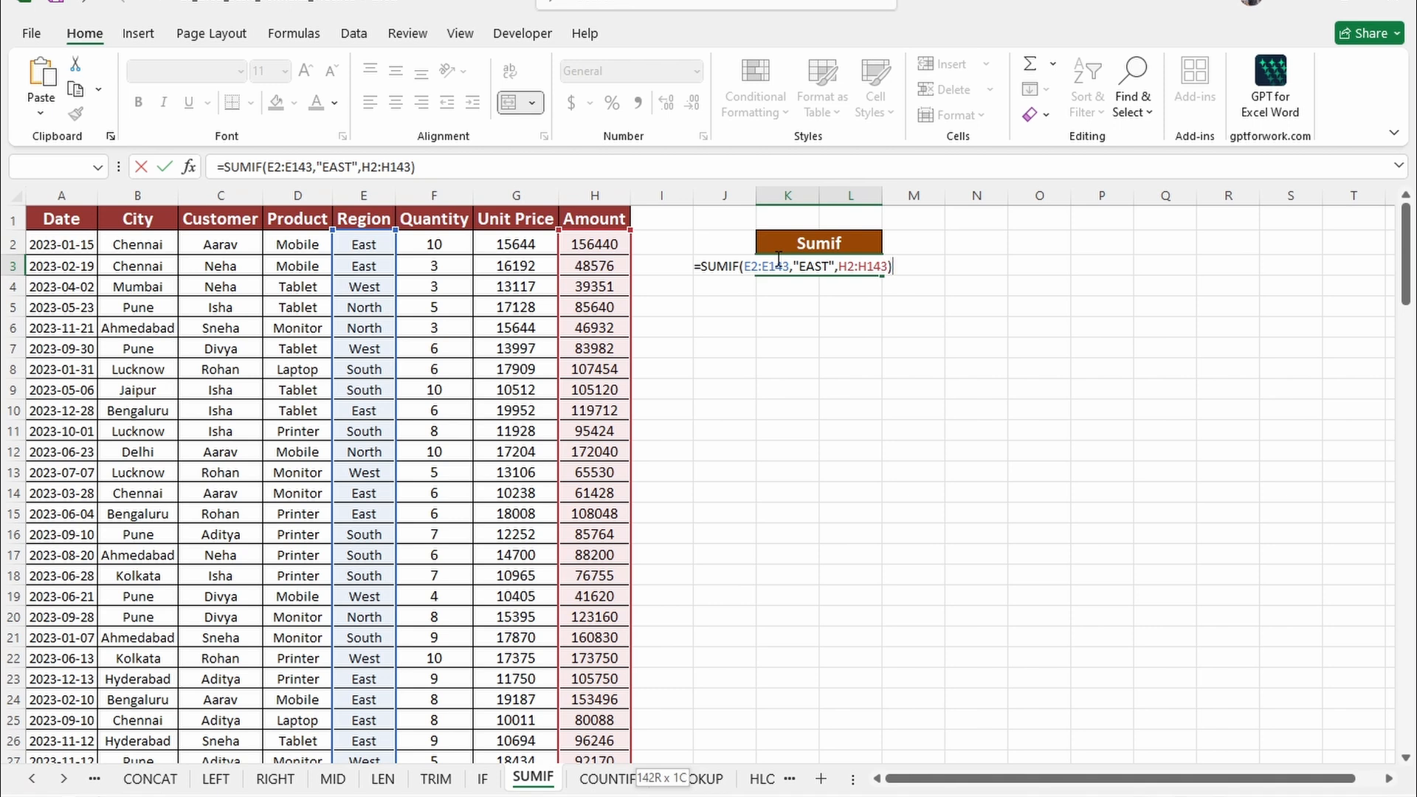
key(Return)
click(776, 257)
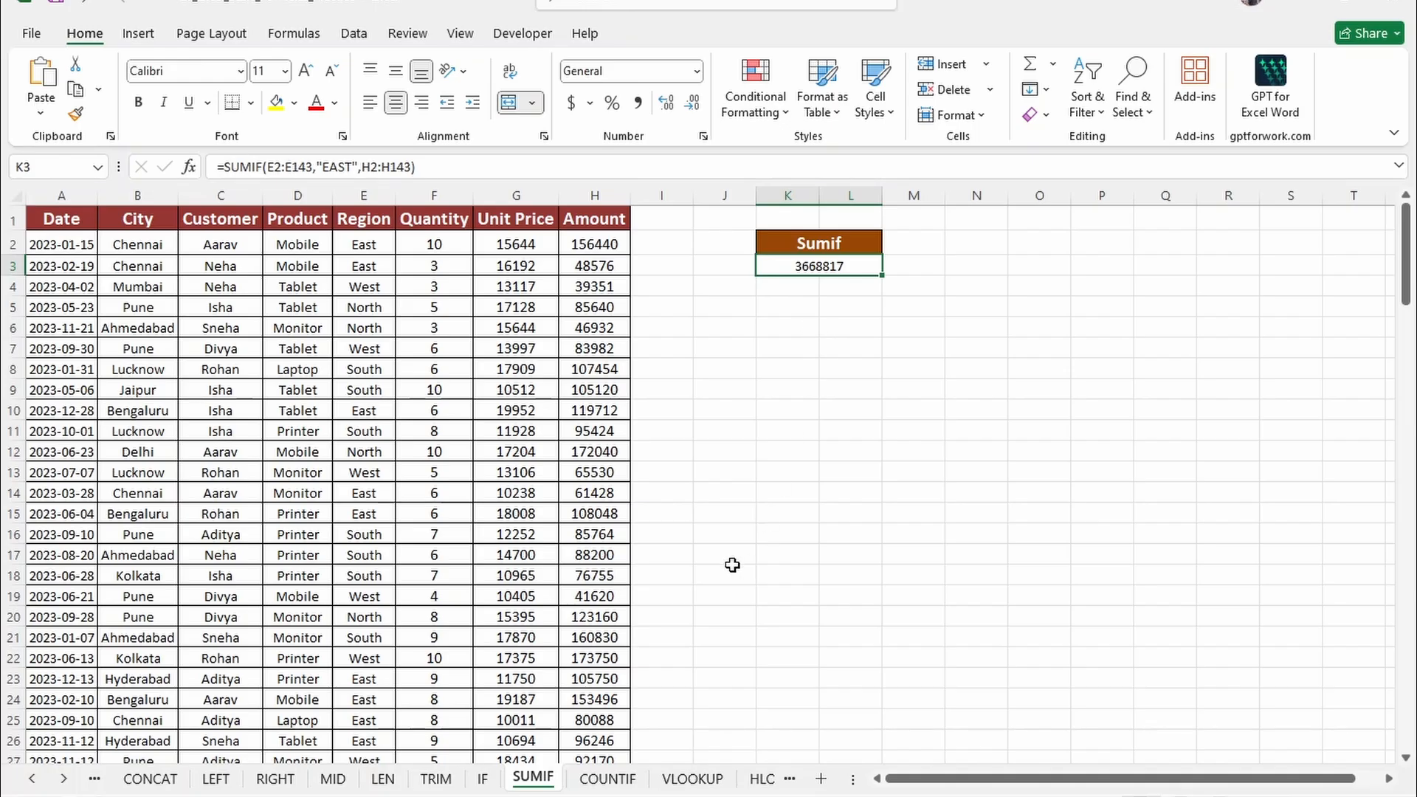
Step: On the COUNTIF sheet, enter =COUNTIF(C4:L4,"A") in M4 and fill it down the ABSENT column
click(607, 781)
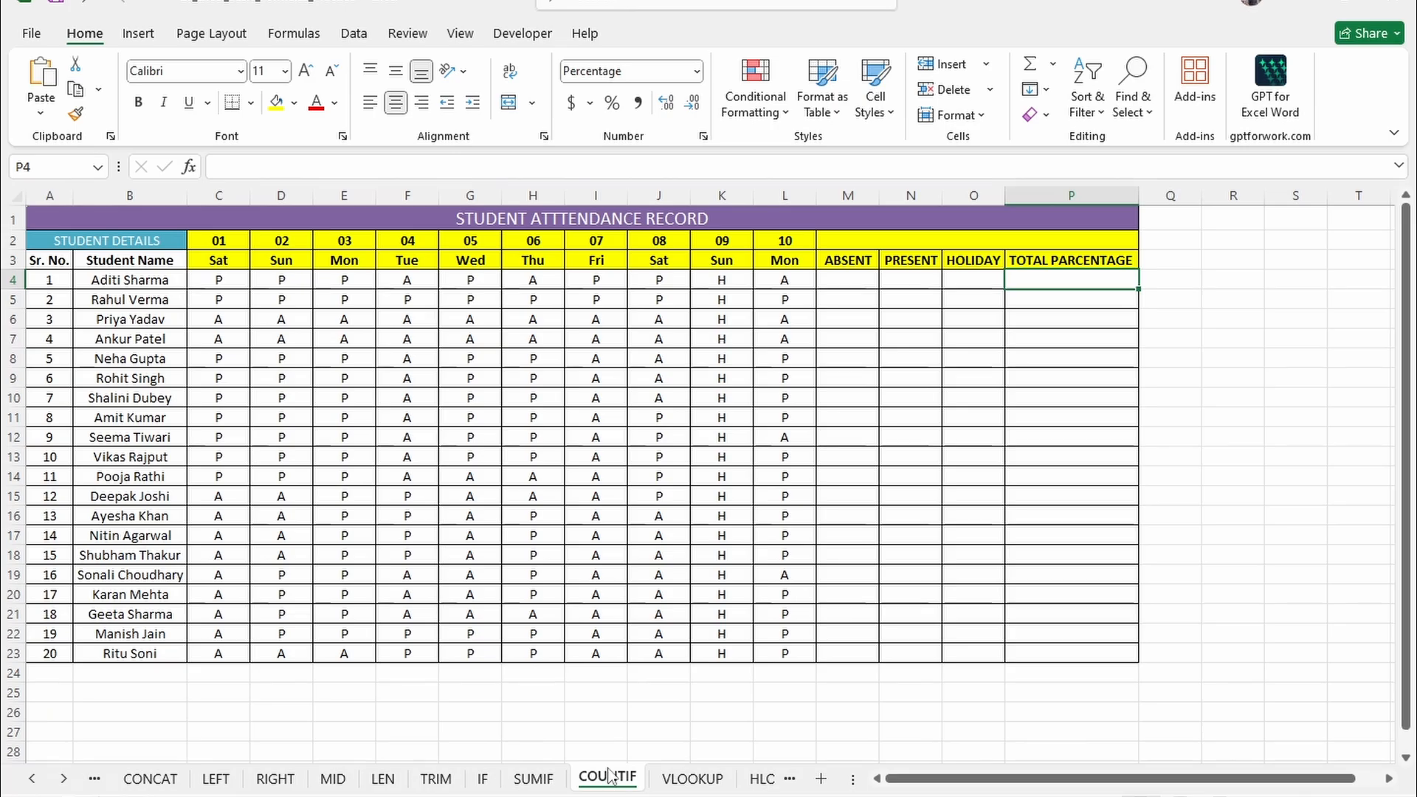
click(852, 283)
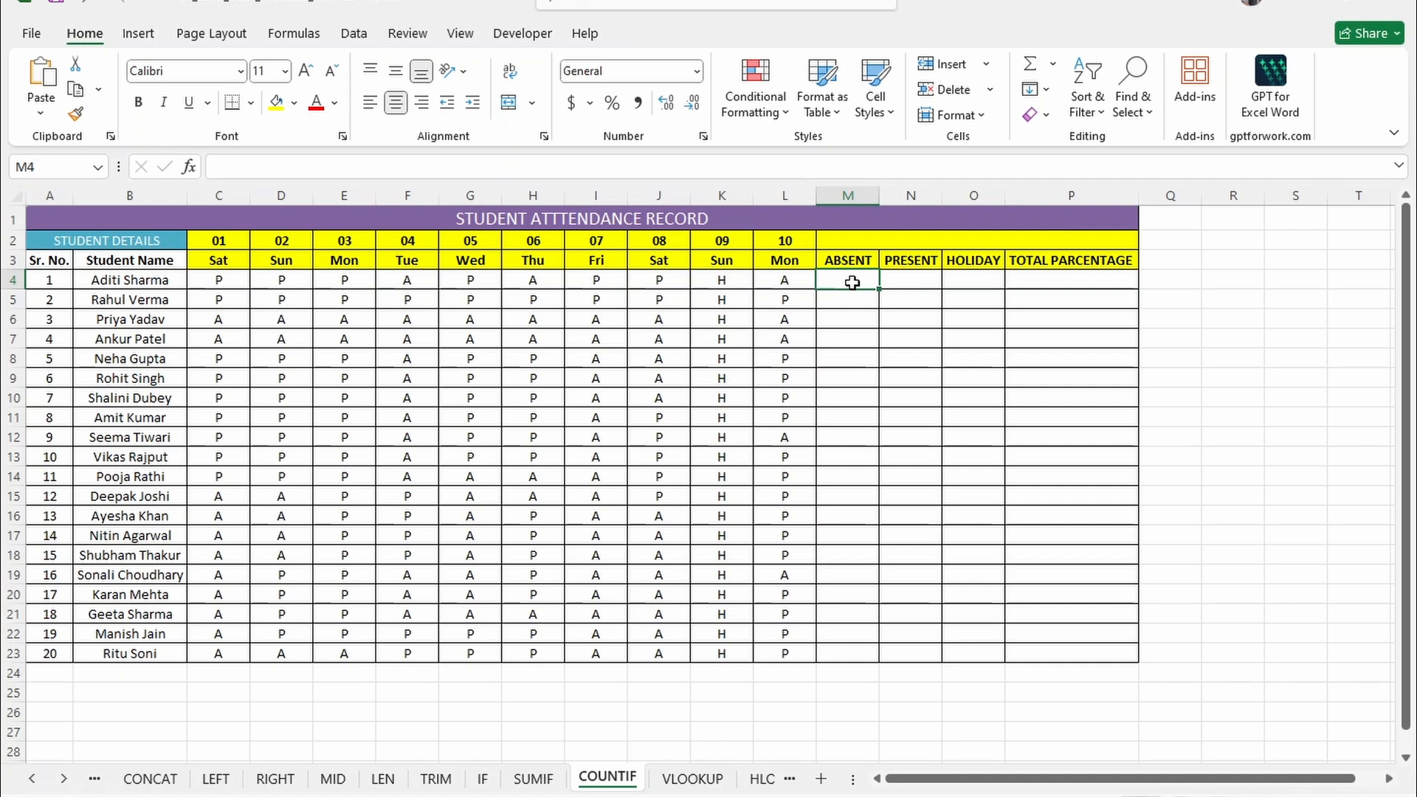
text(=COUNT)
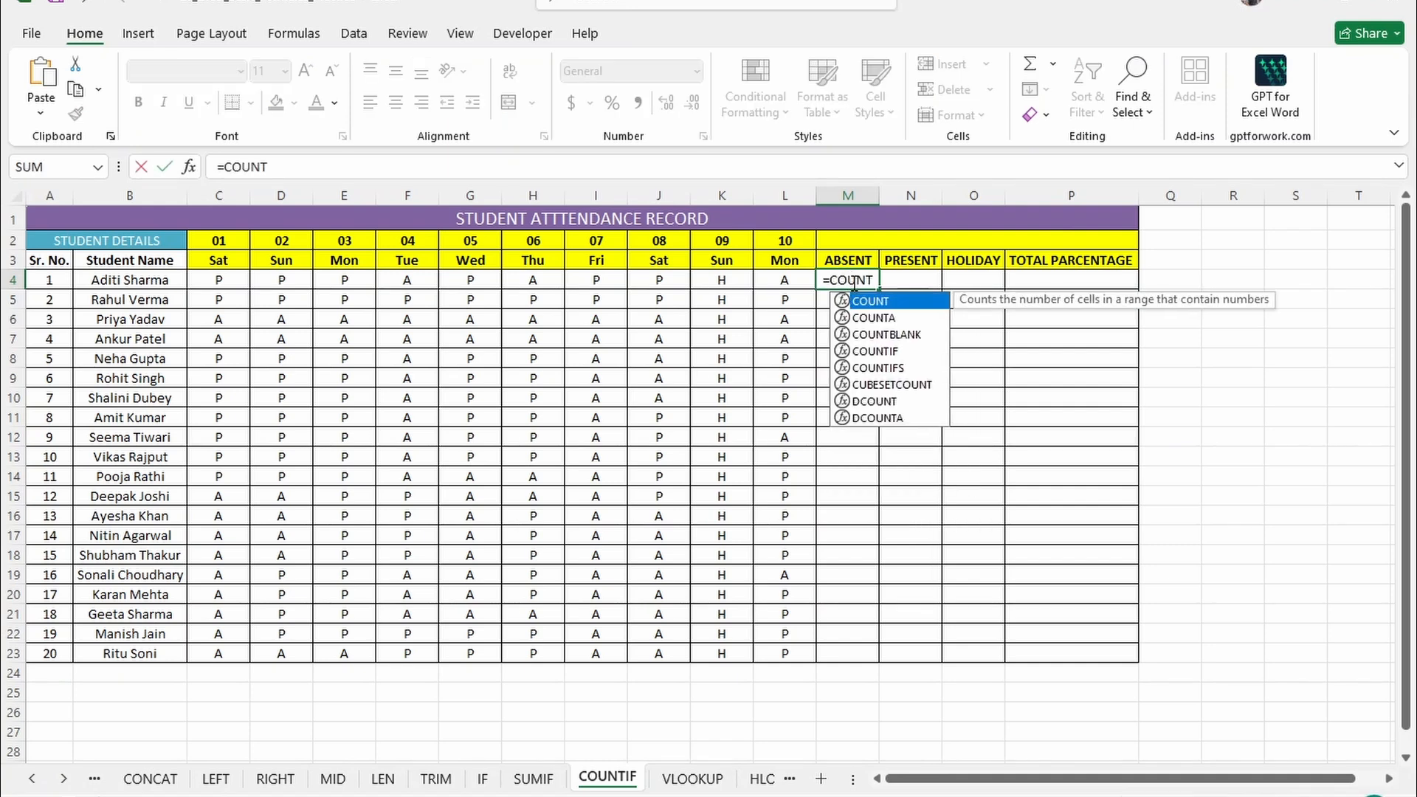
text(IF()
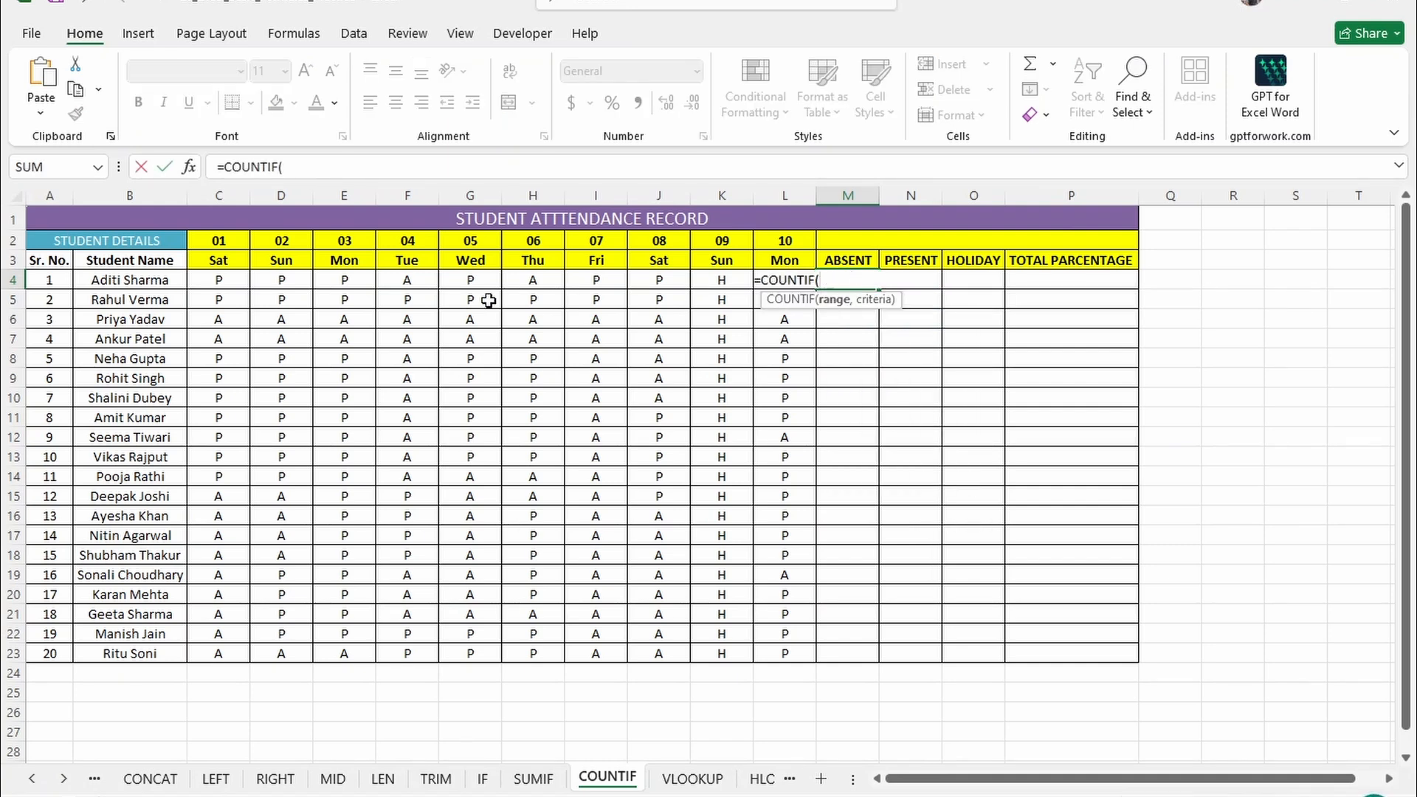
drag(219, 279, 784, 289)
text(,)
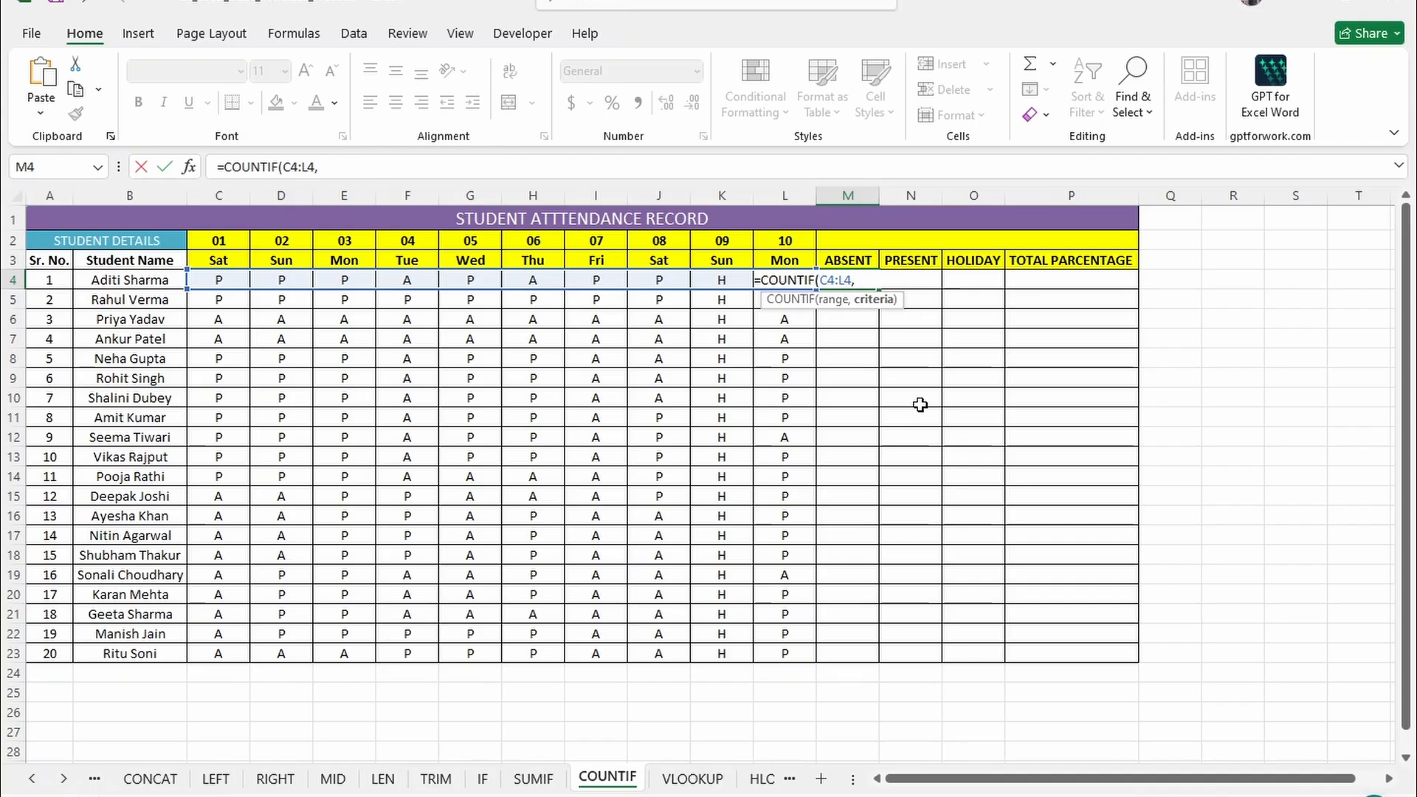
text("A)
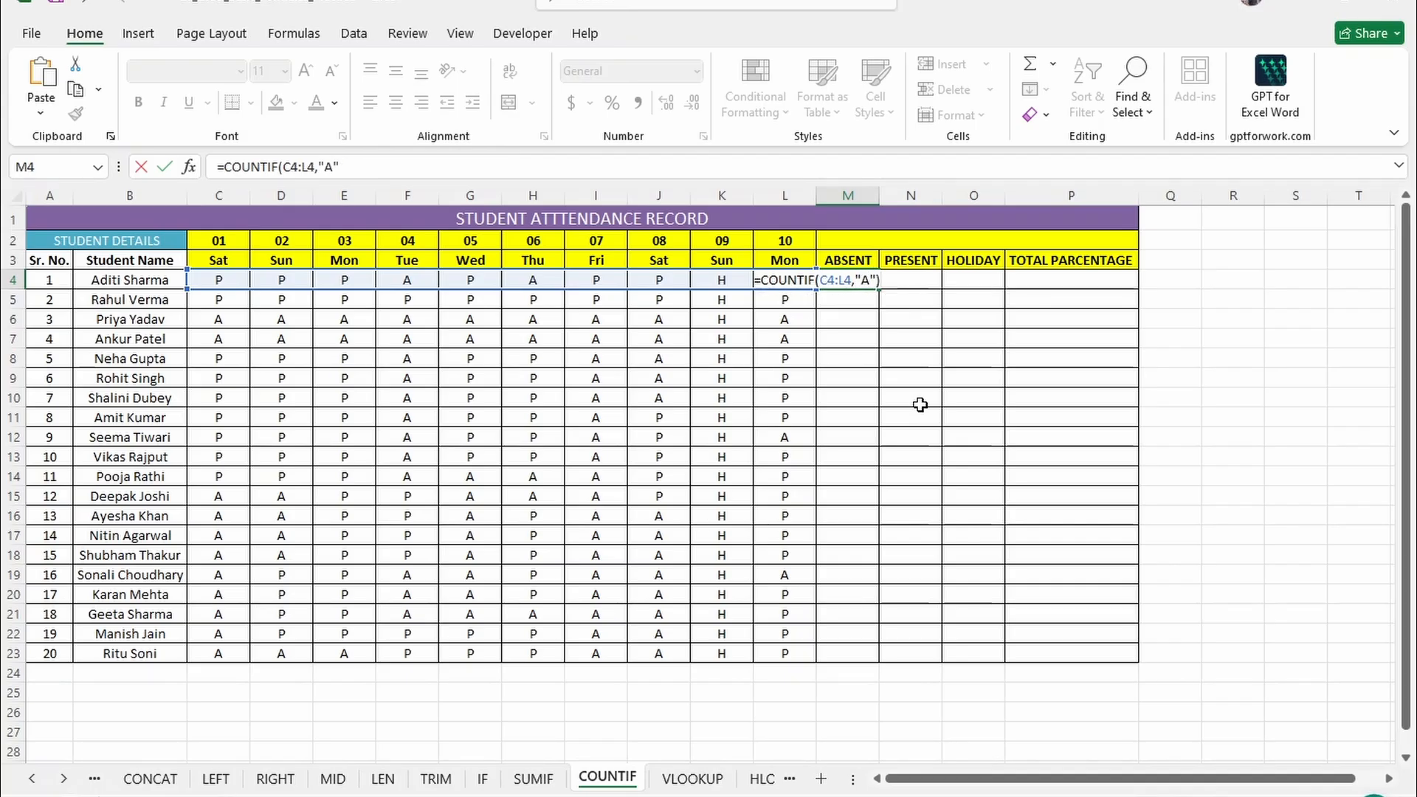
key(Return)
click(868, 281)
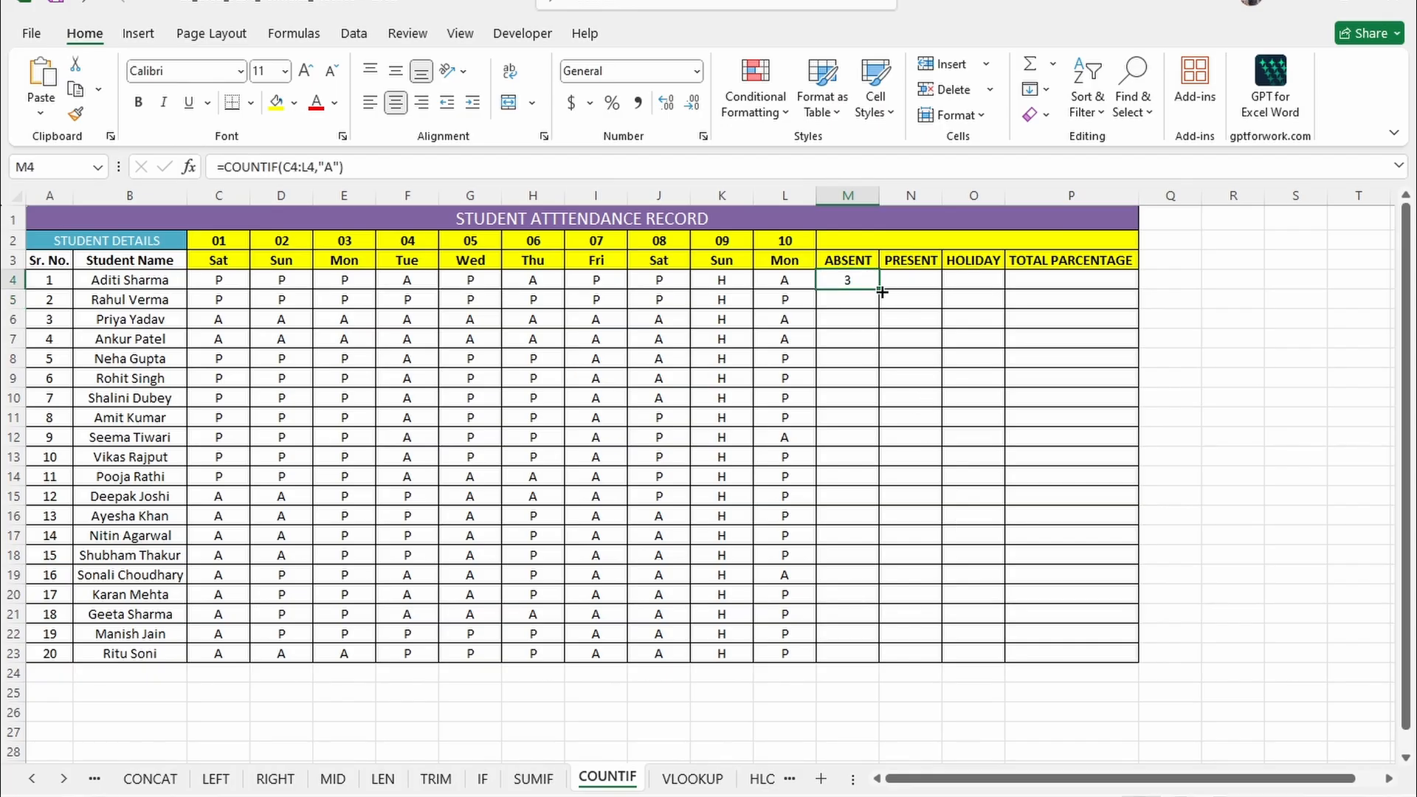
double_click(879, 288)
Step: Enter =COUNTIF(C4:L4,"p") in N4 and fill it down the PRESENT column for all students
click(921, 278)
text(=)
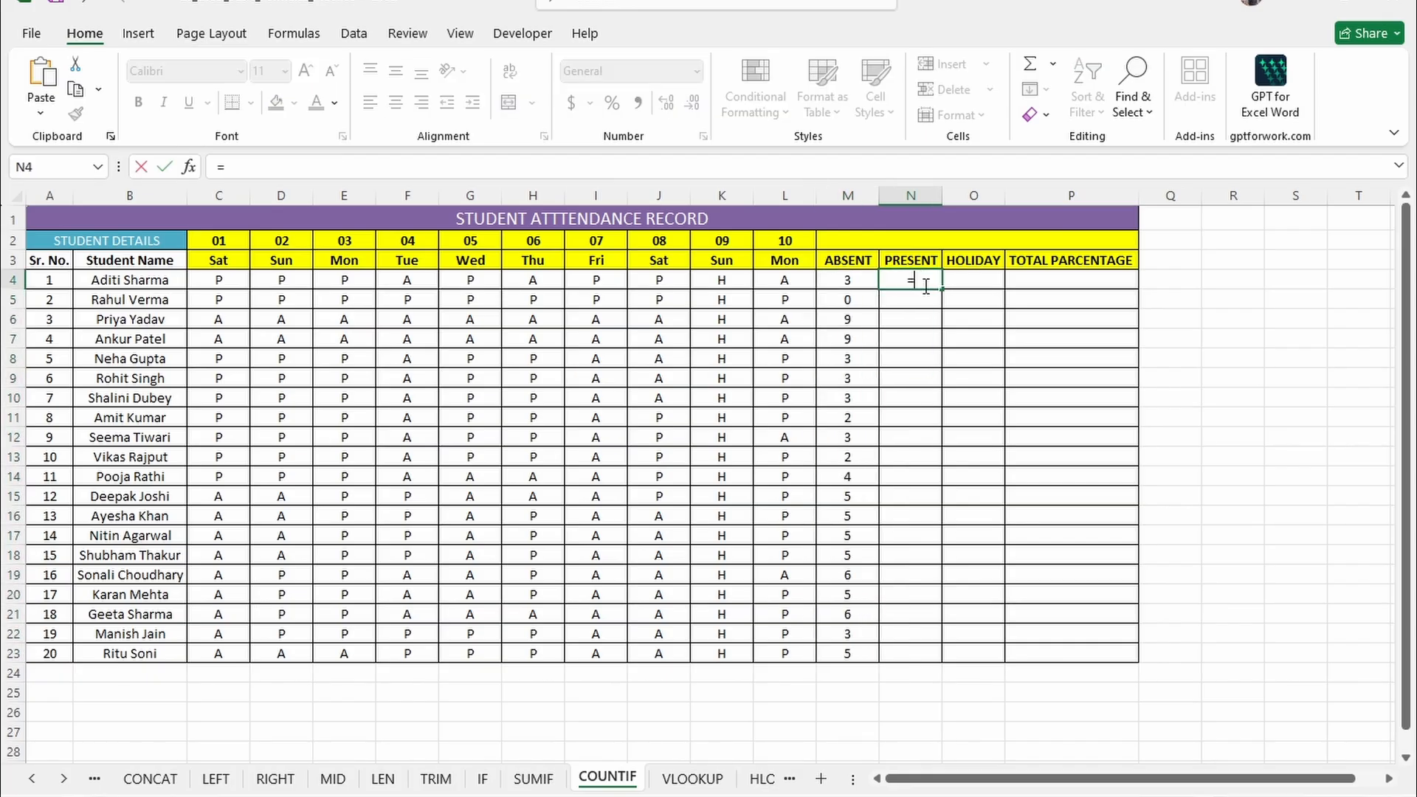
text(COUNTIF()
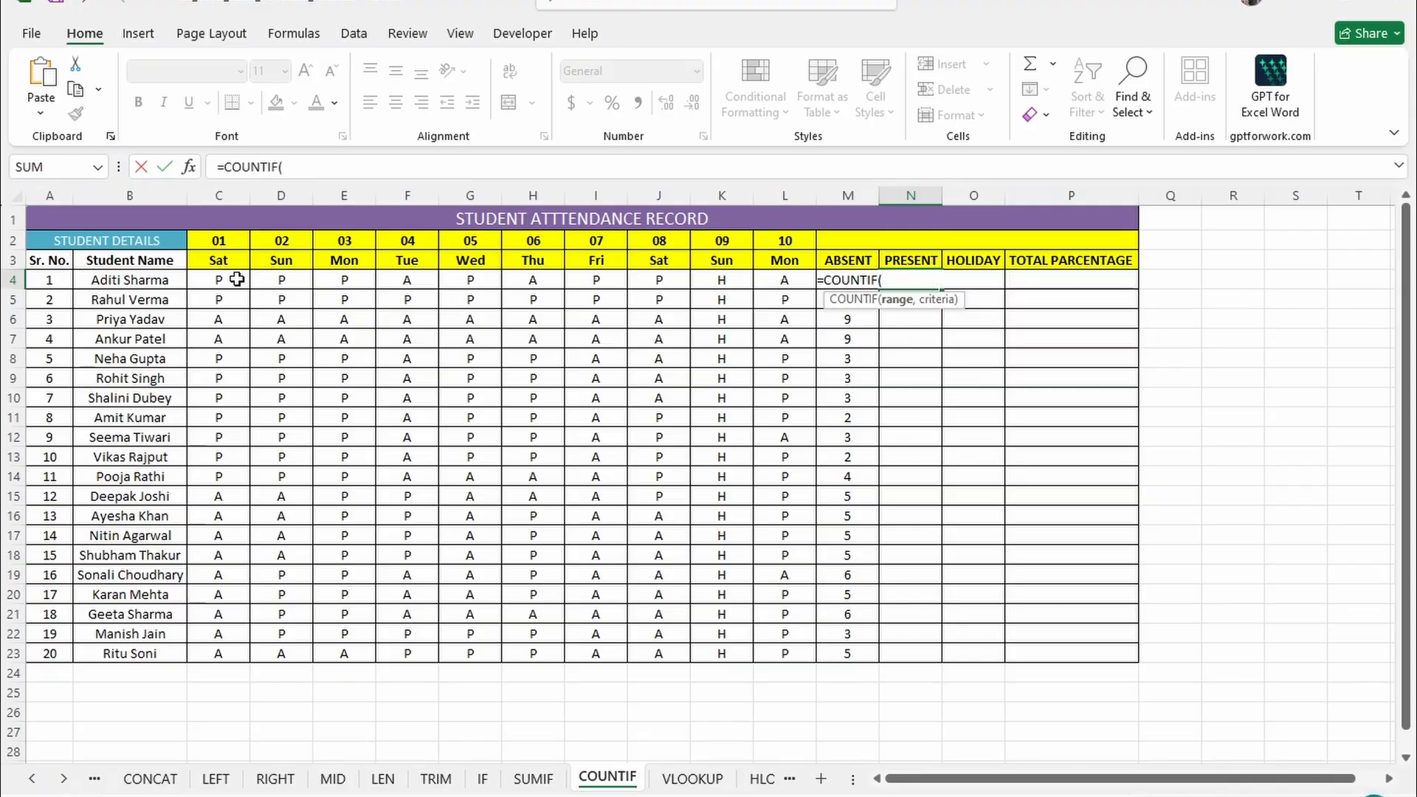
drag(237, 279, 778, 278)
text(,"p)
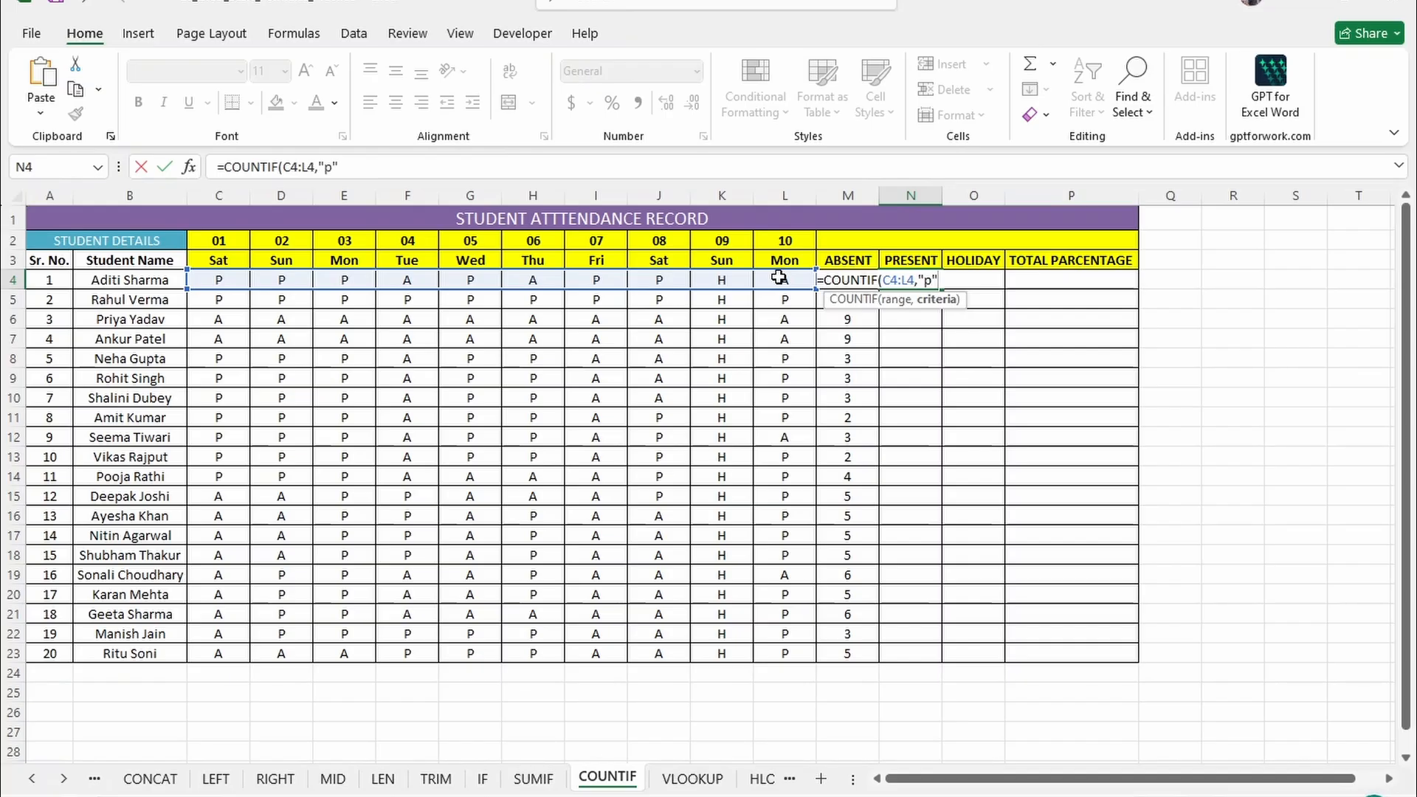
key(Return)
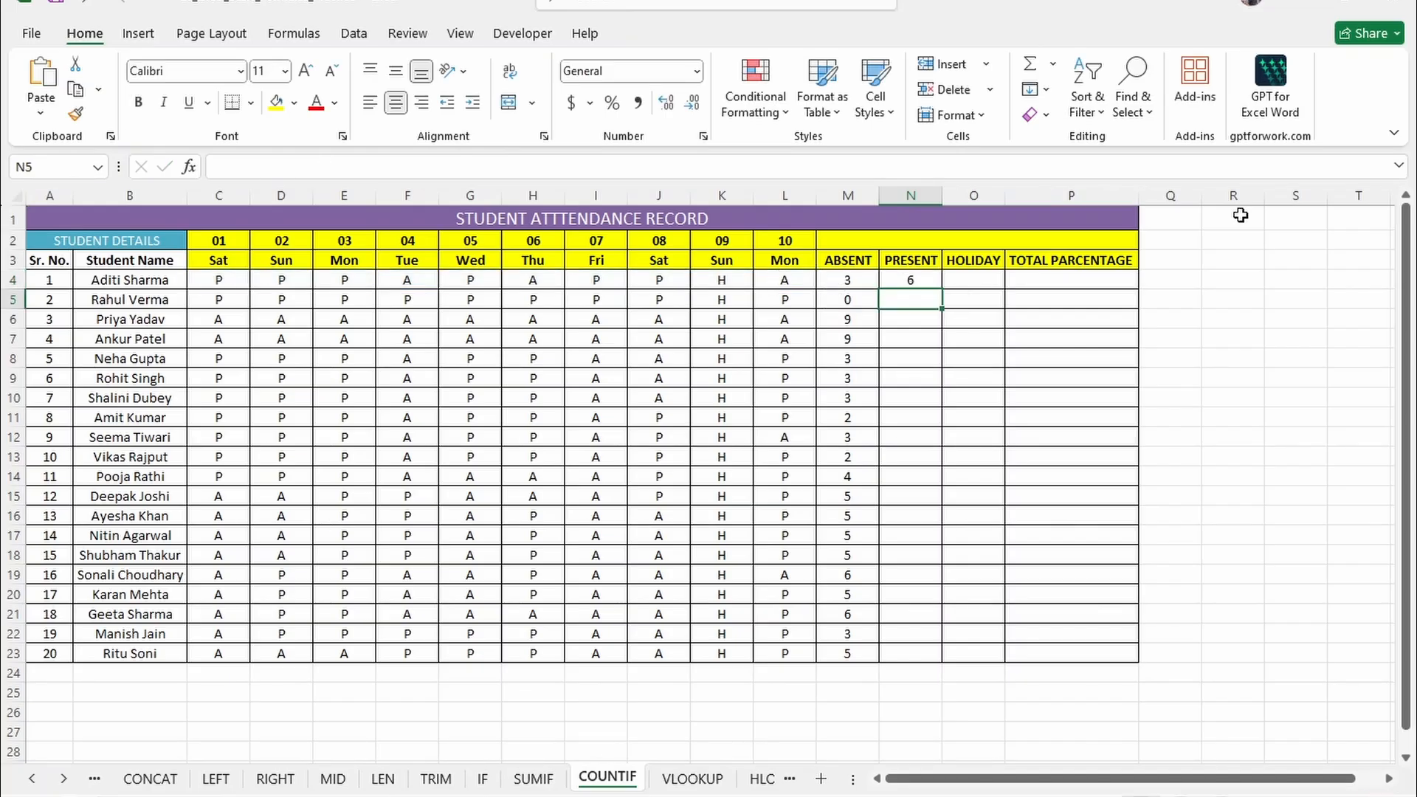
click(921, 282)
double_click(943, 289)
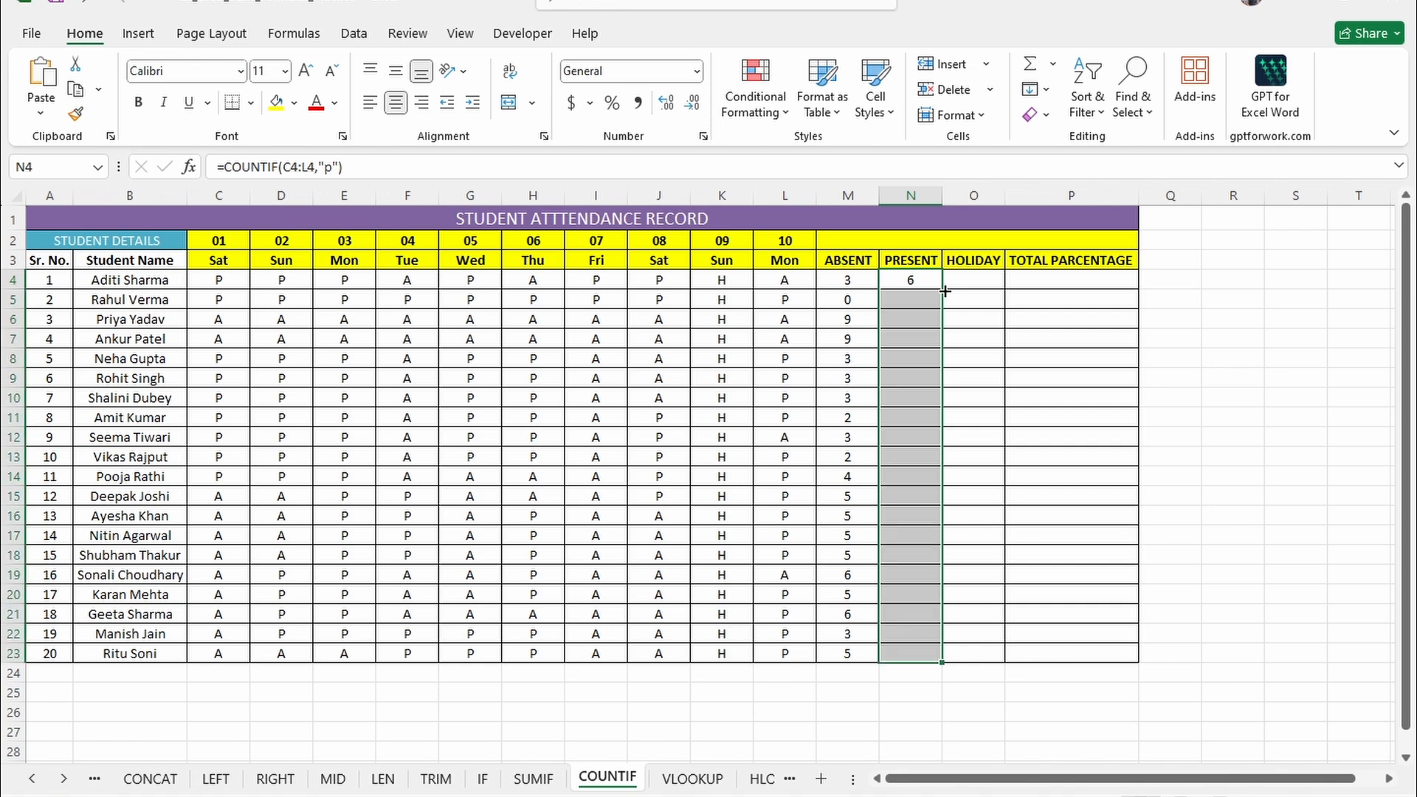
Step: Enter =COUNTIF(C4:L4,"H") in O4 and fill it down the HOLIDAY column for all students
click(975, 292)
text(=)
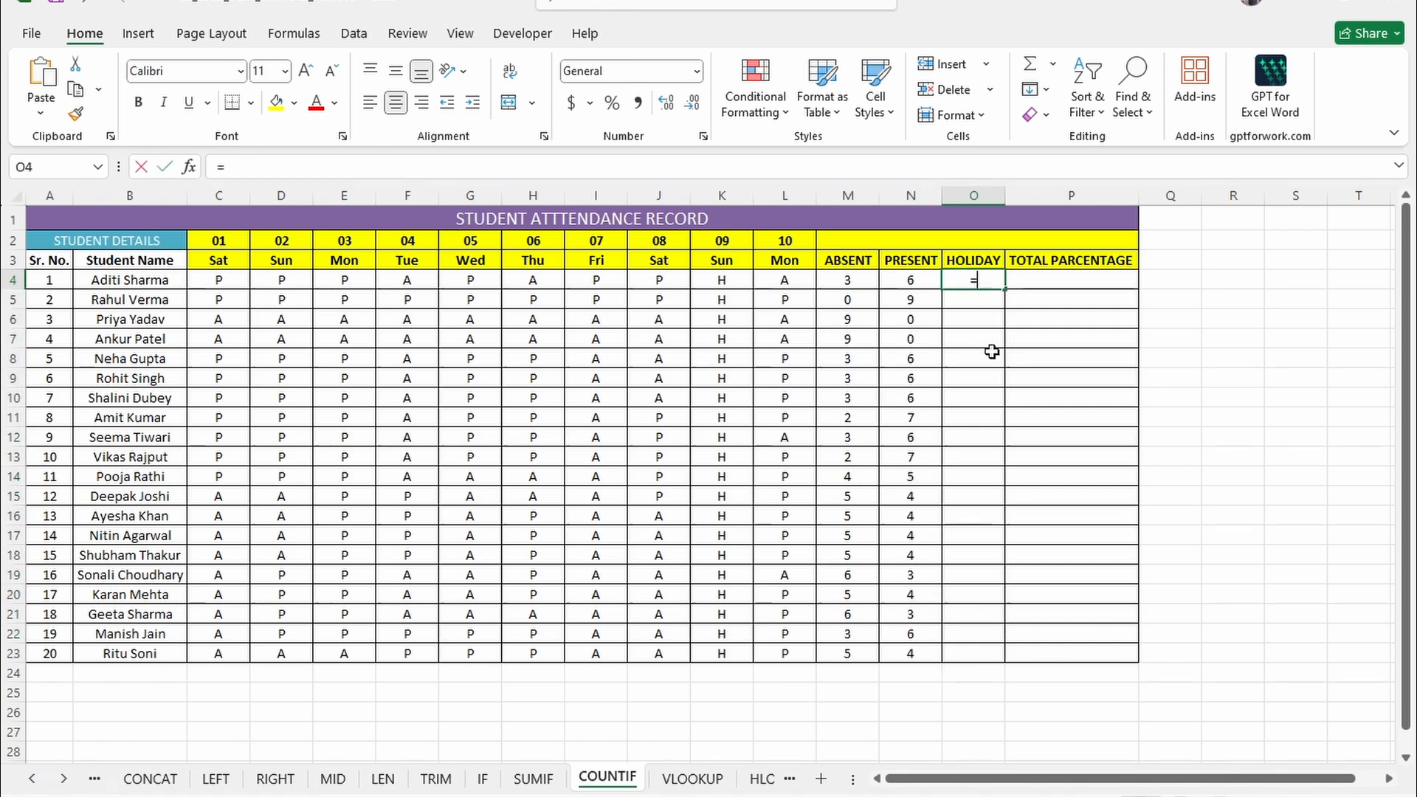
text(COUNTIF()
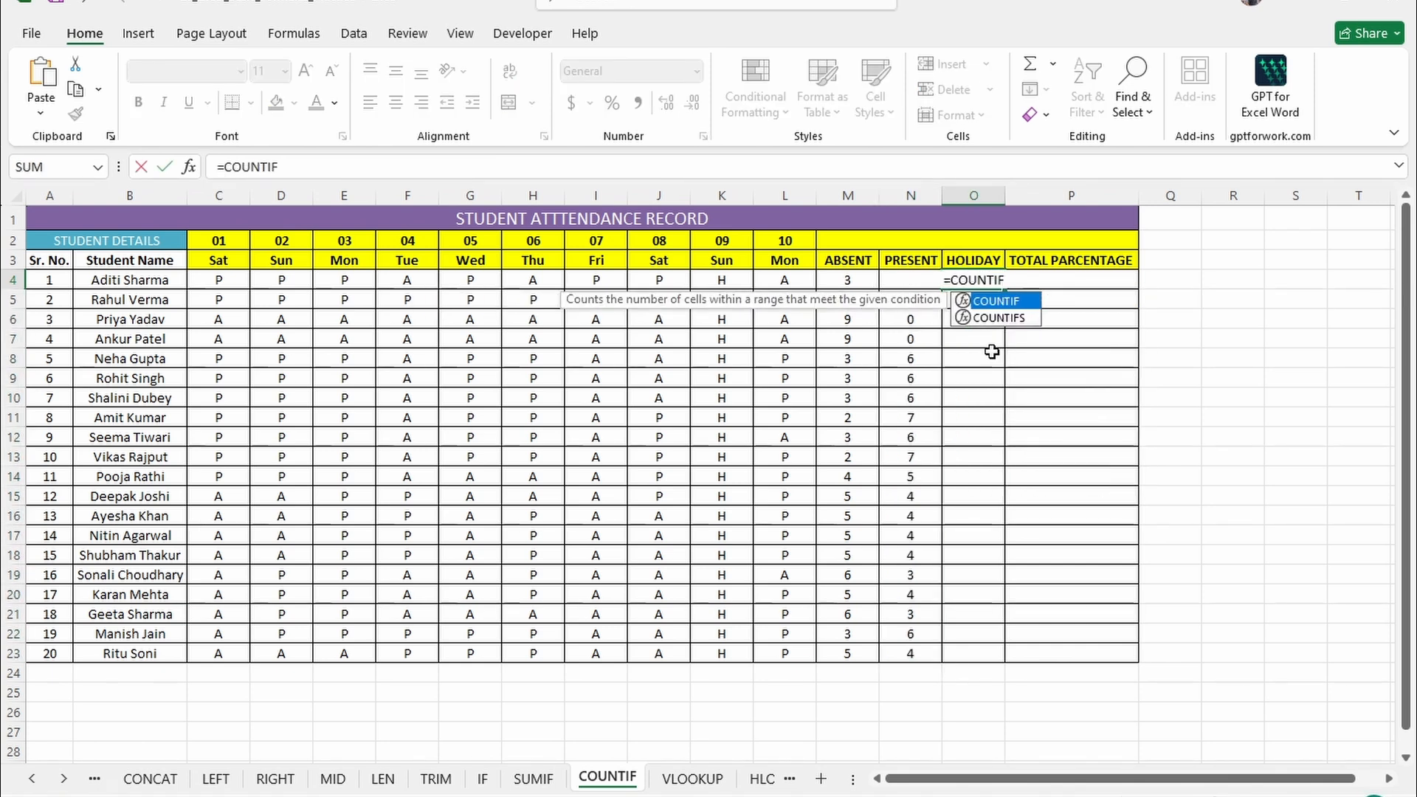
drag(206, 284, 801, 277)
text(,"H")
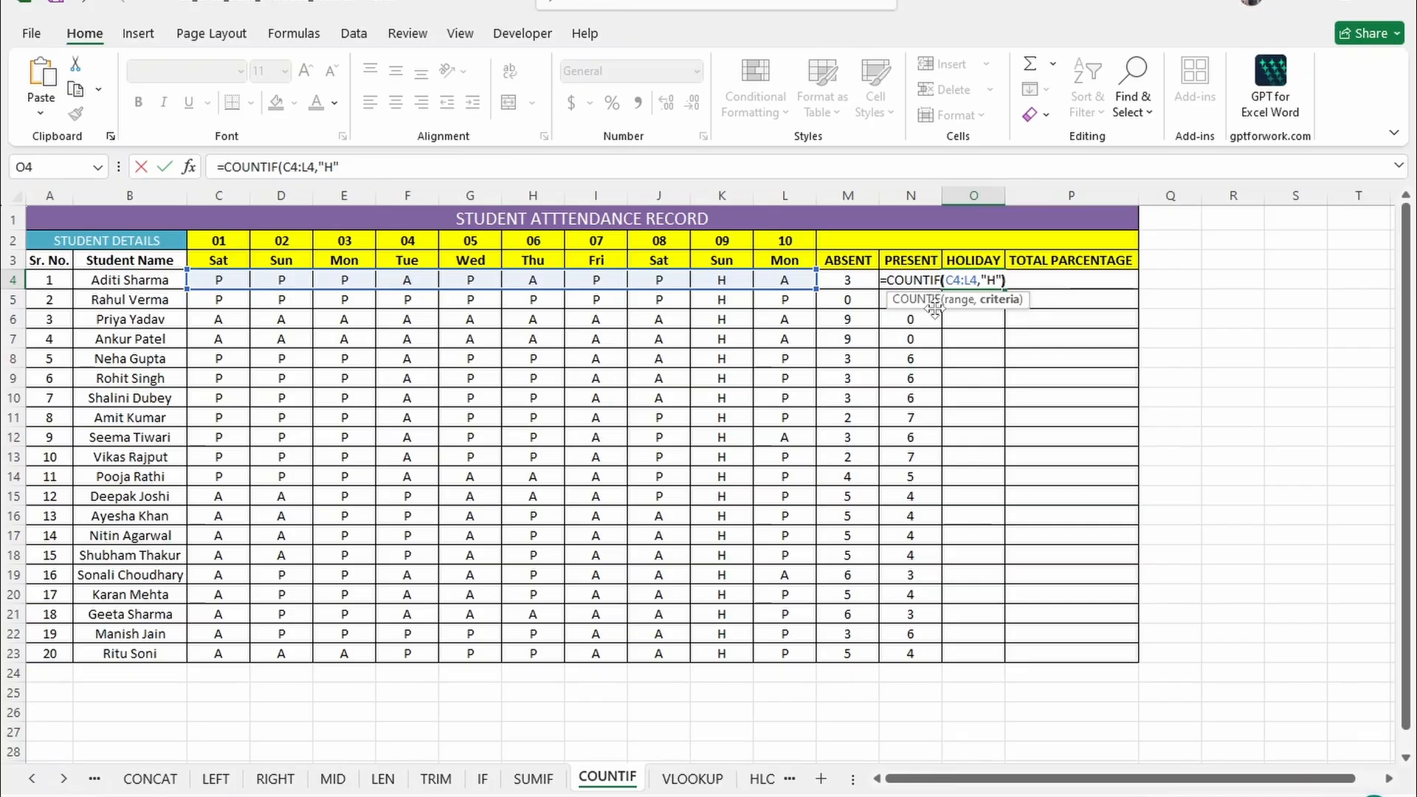
key(Return)
key(Up)
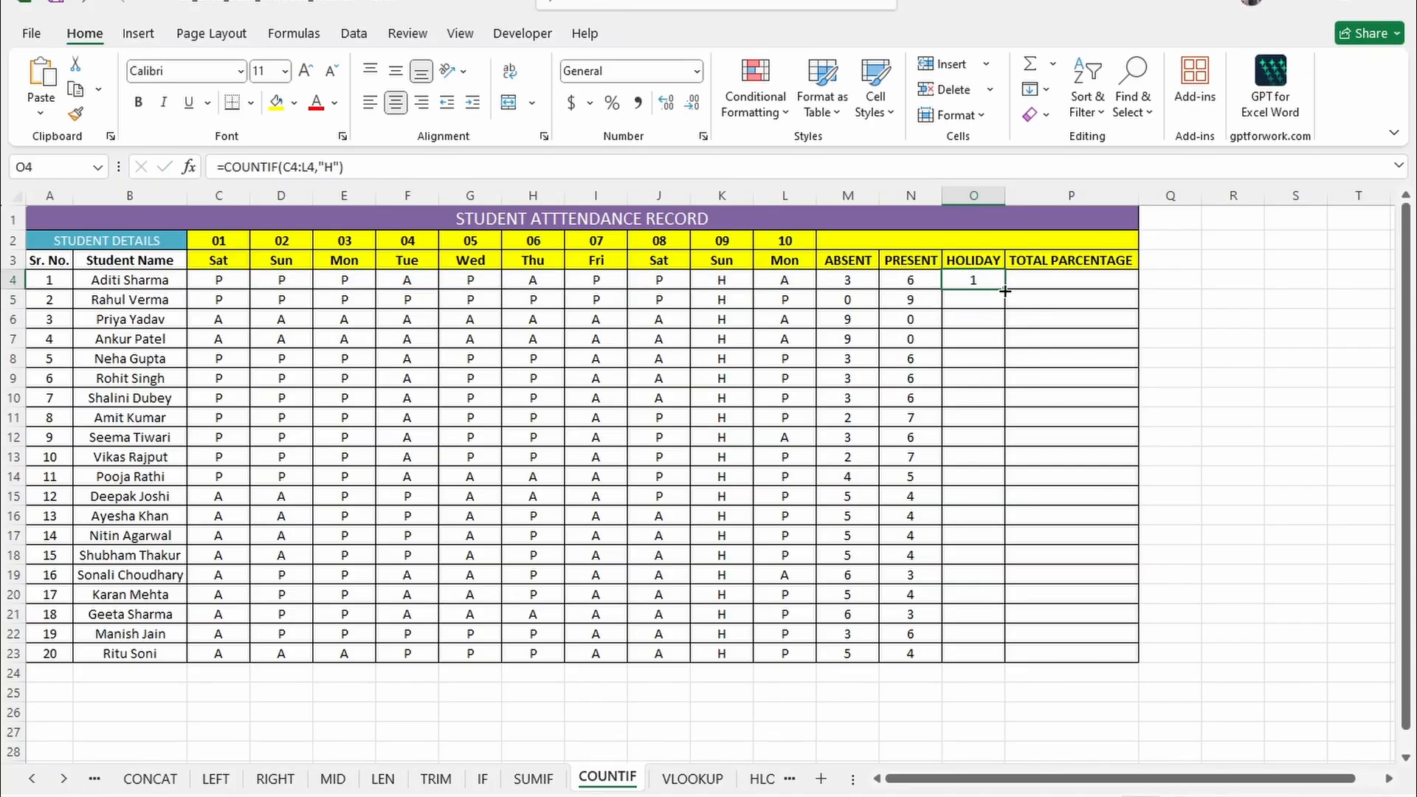
double_click(1005, 291)
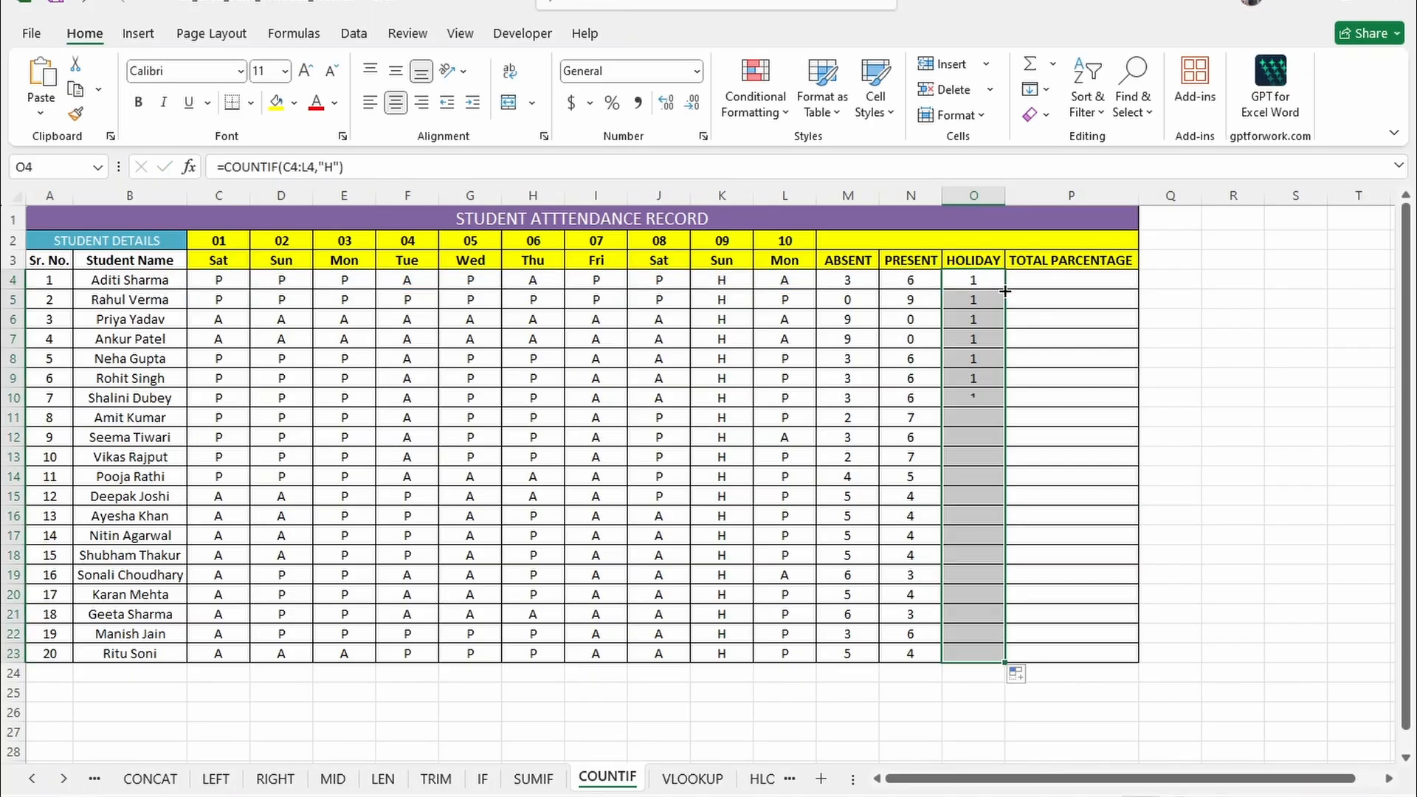
Step: Enter =COUNTIF(C4:L4,"P")/COUNTA(C4:L4) in P4 under TOTAL PARCENTAGE to calculate the first student's attendance percentage
click(1083, 280)
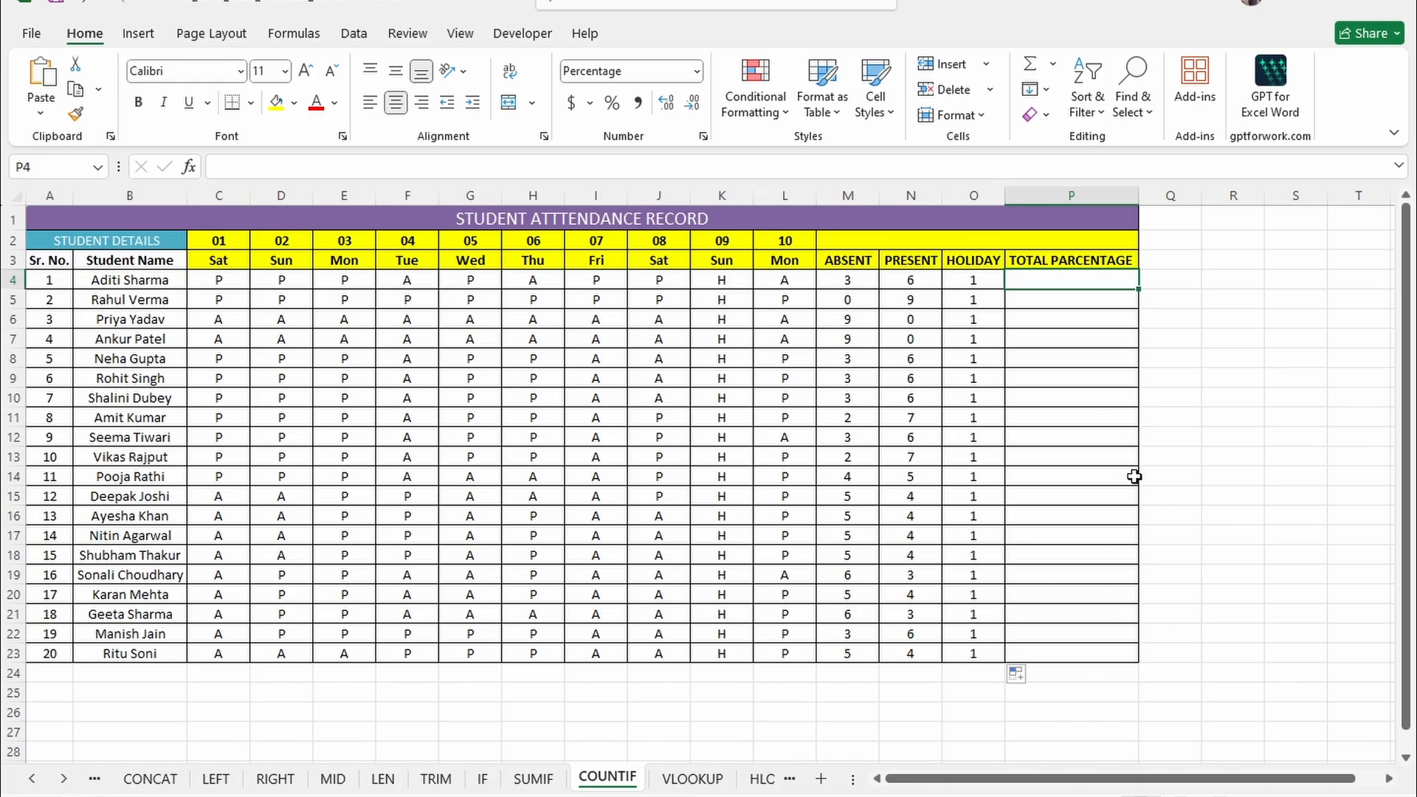
text(=)
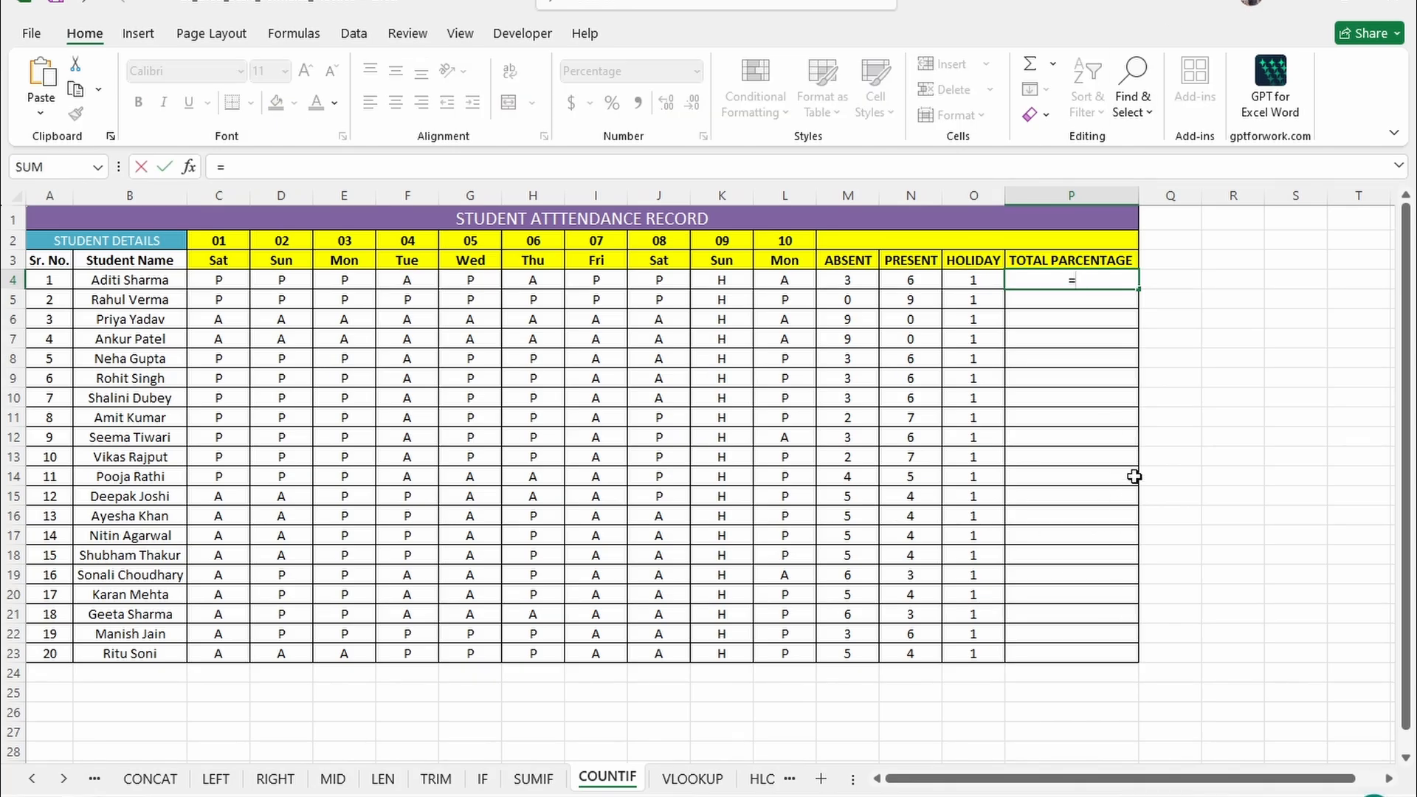
text(COUNTIF)
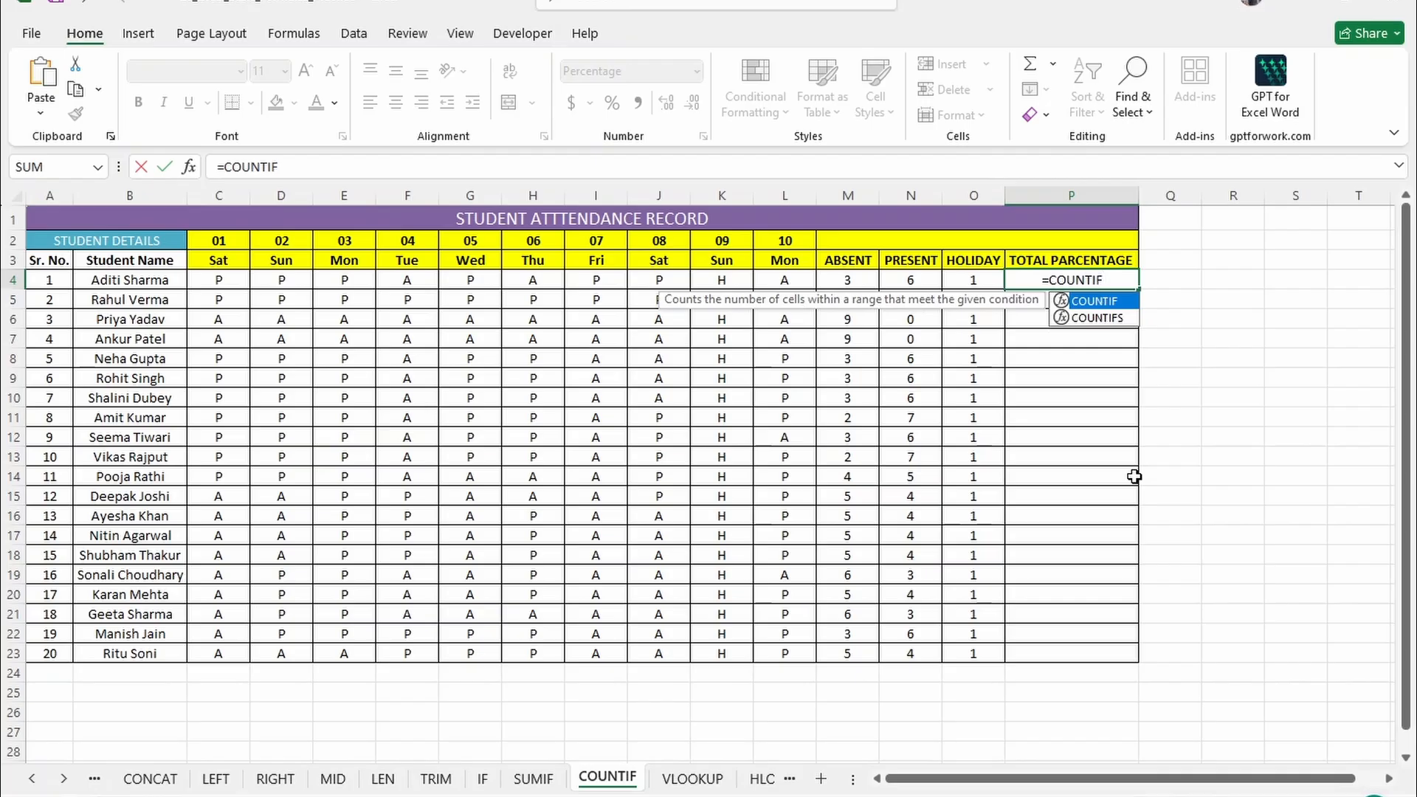
text(()
drag(215, 280, 785, 279)
text(,"P")
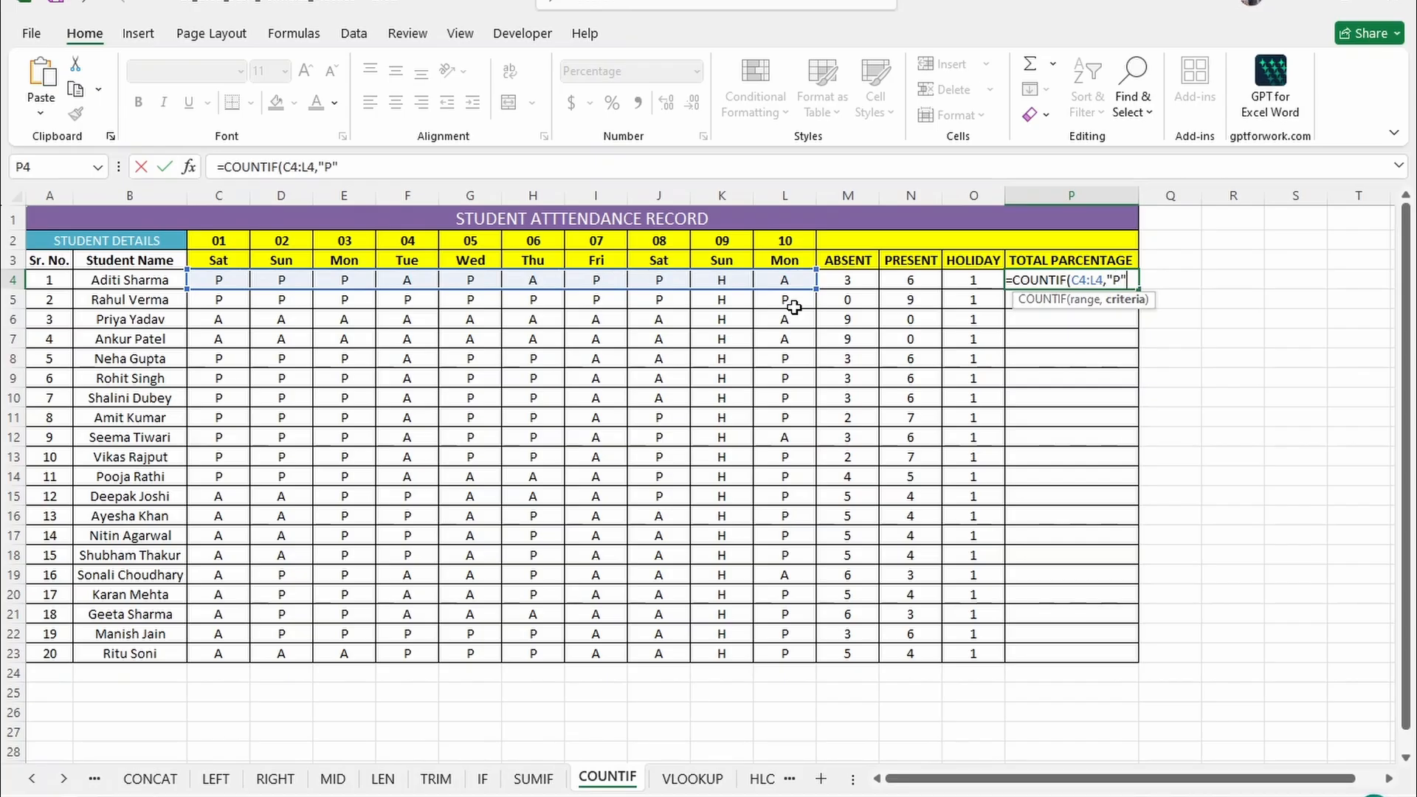
text()/)
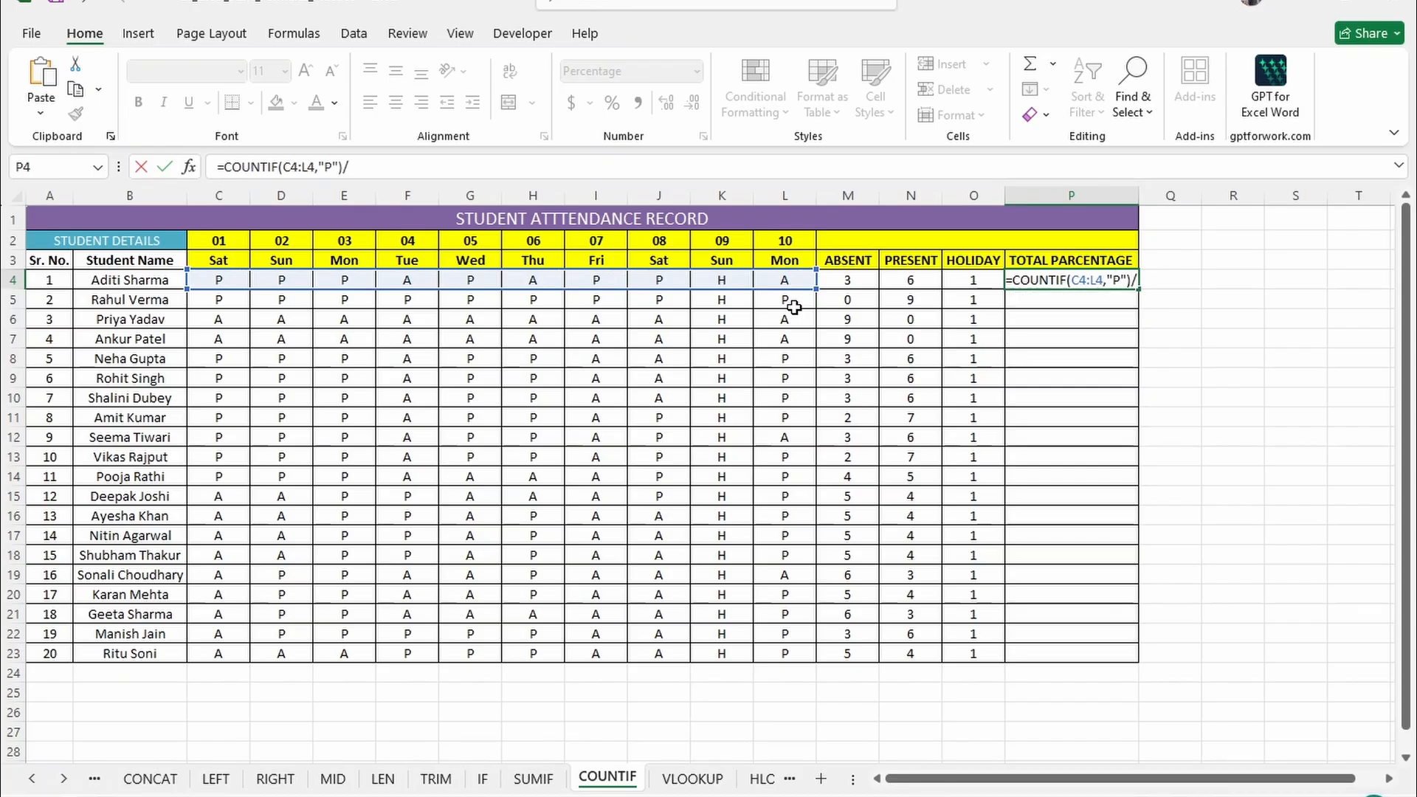
text(COUNTA)
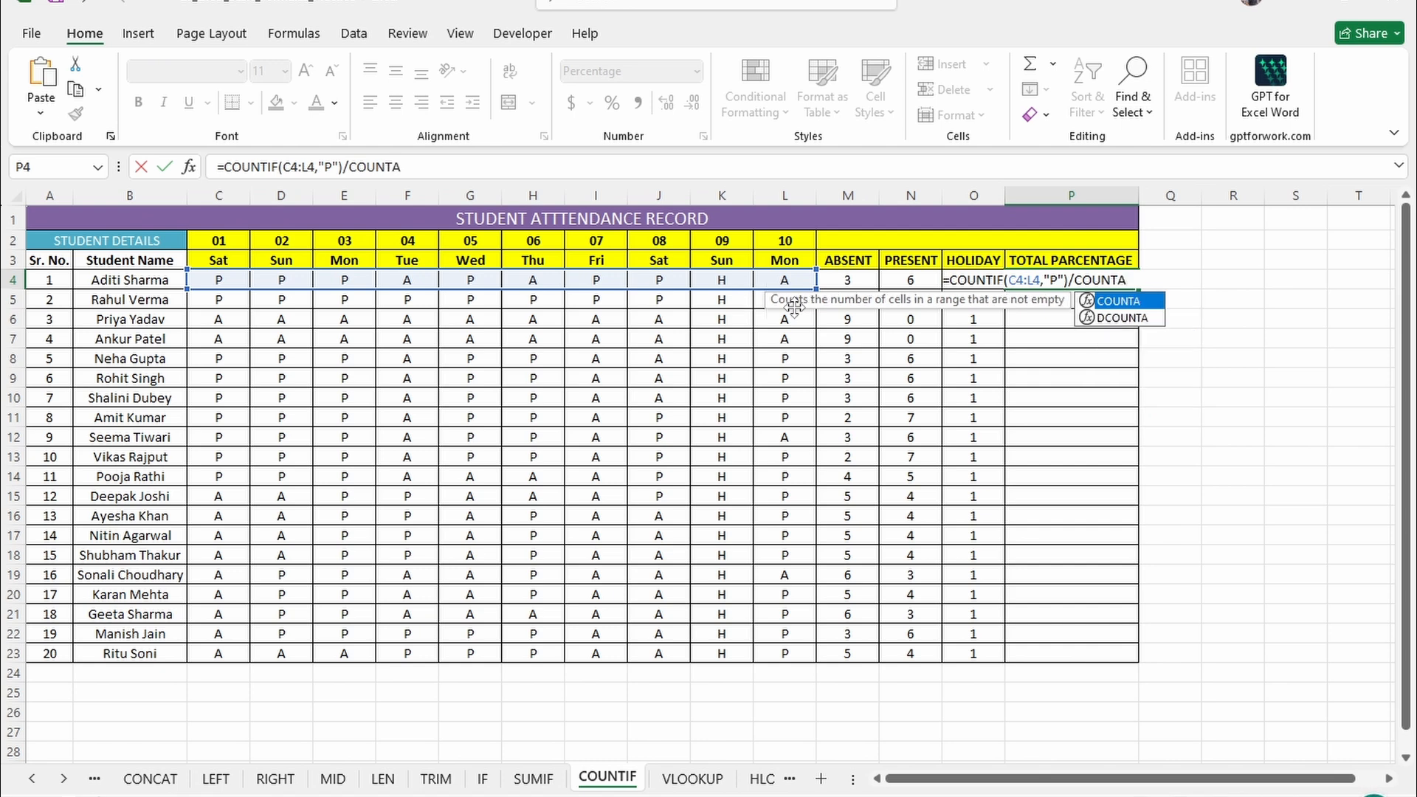
text(()
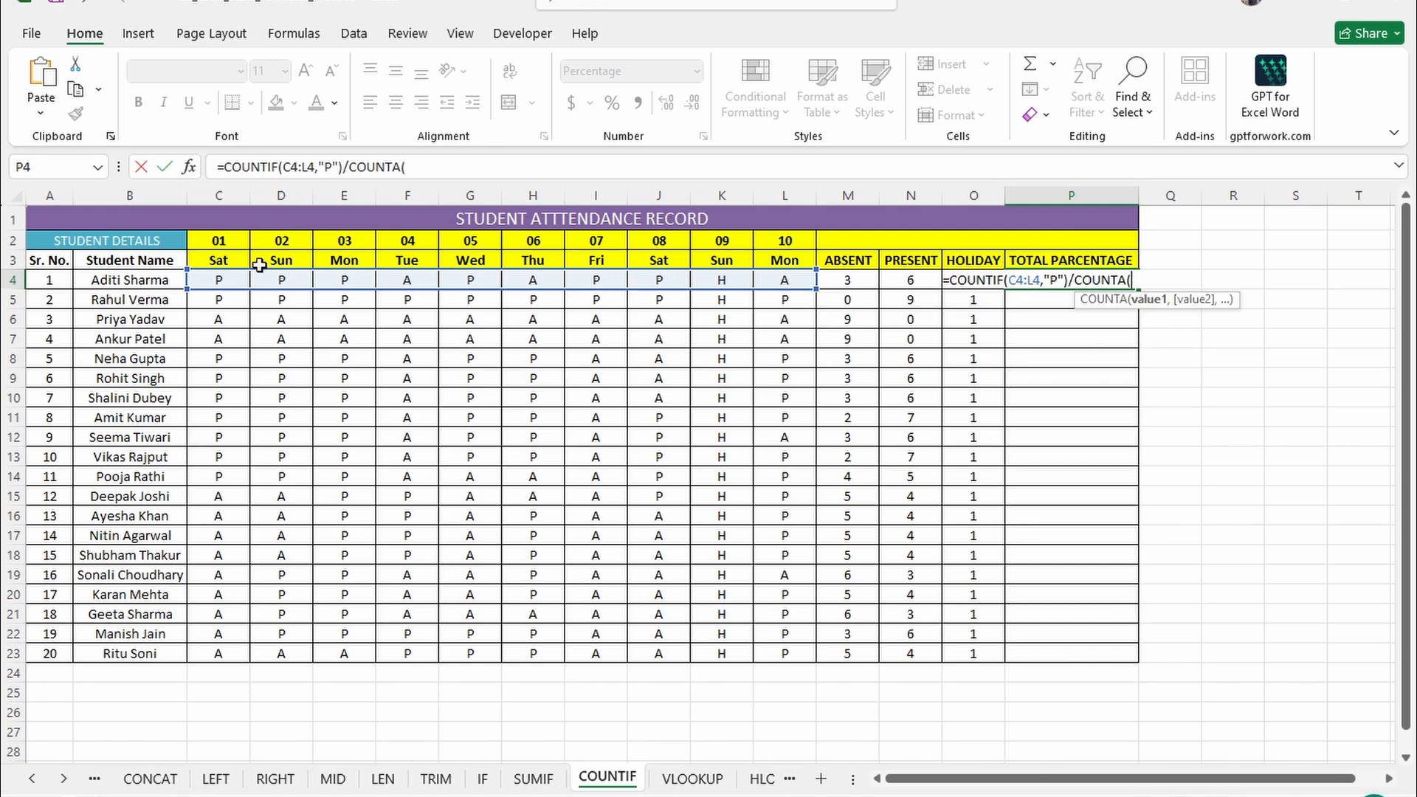
drag(234, 281, 782, 286)
text())
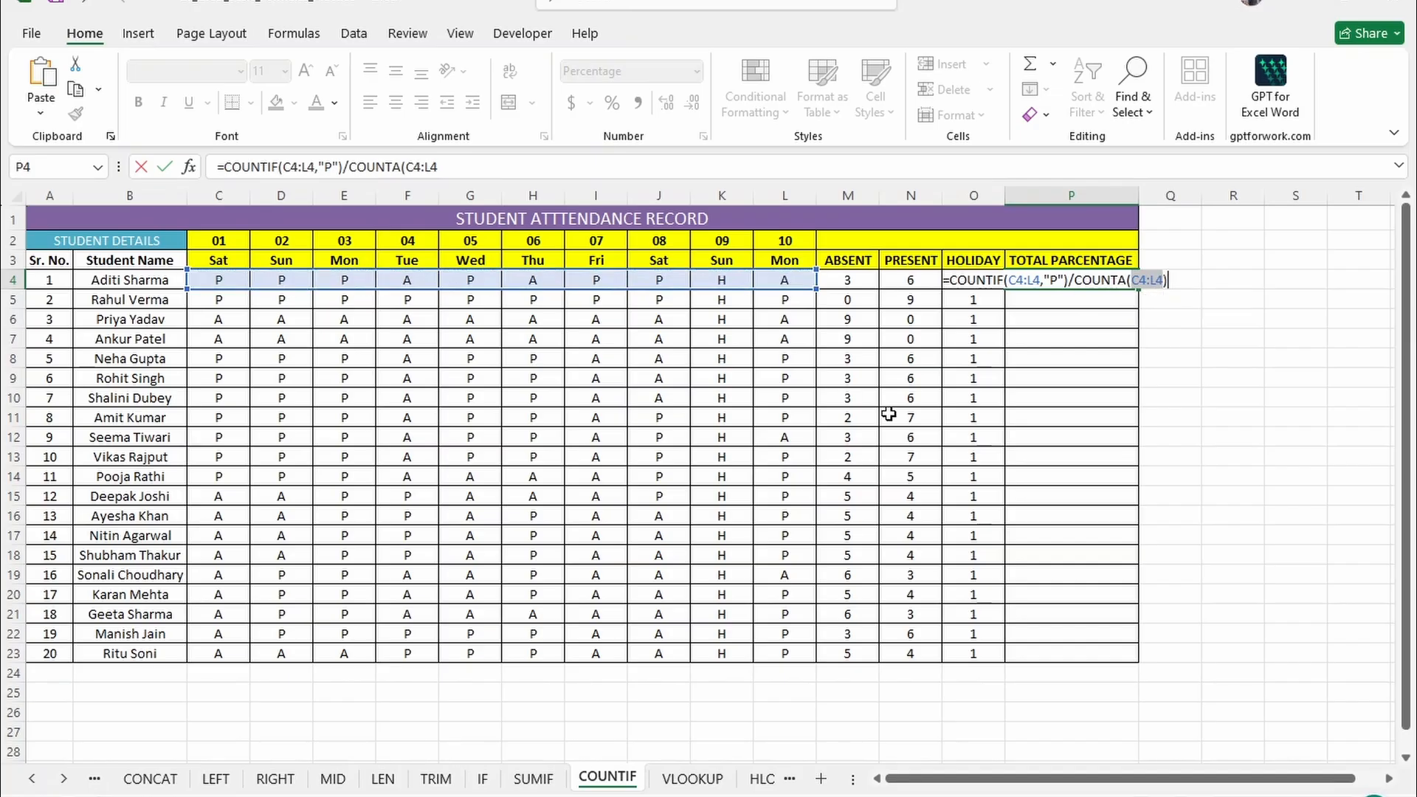
key(Return)
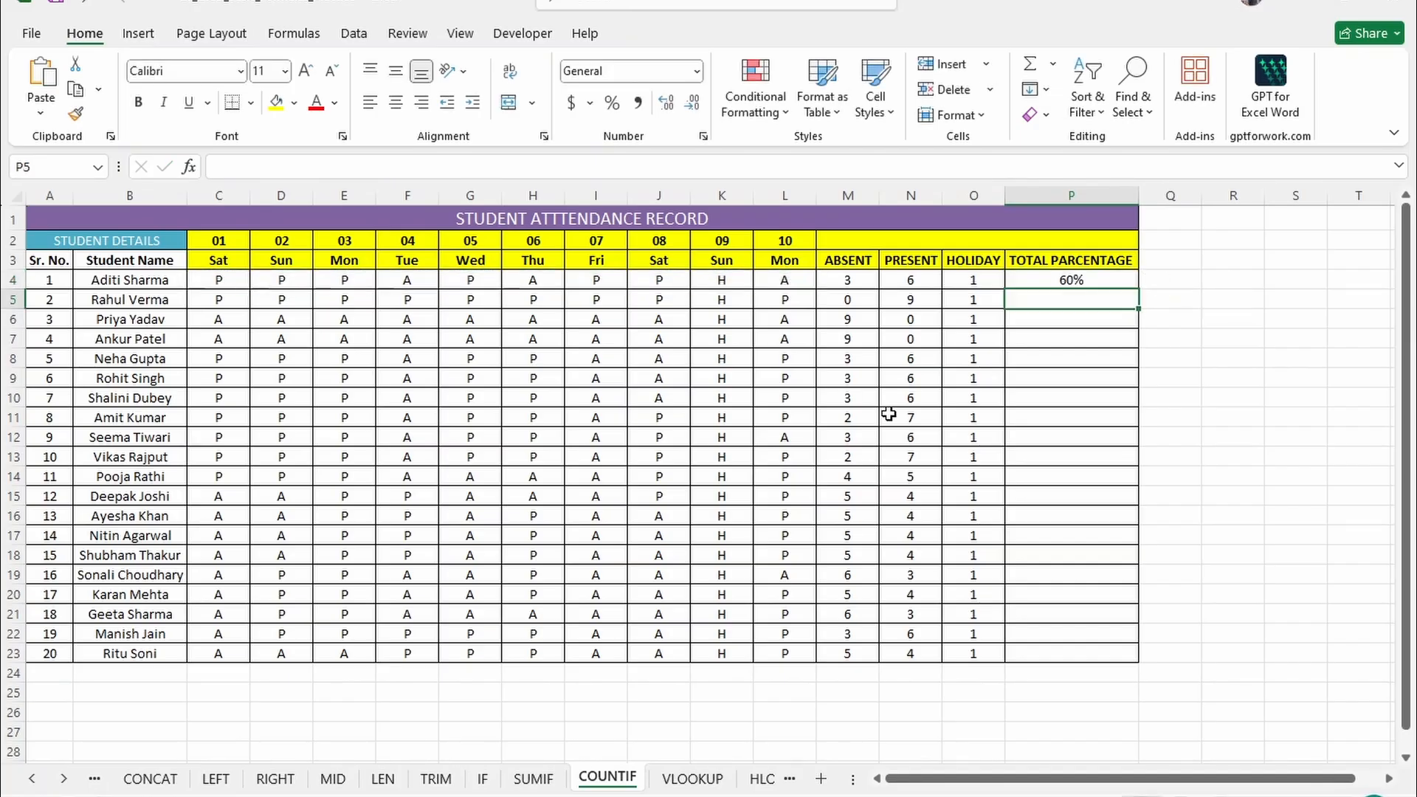
Step: Fill the attendance percentage formula from P4 down to P23 for all students
click(1071, 279)
double_click(1139, 289)
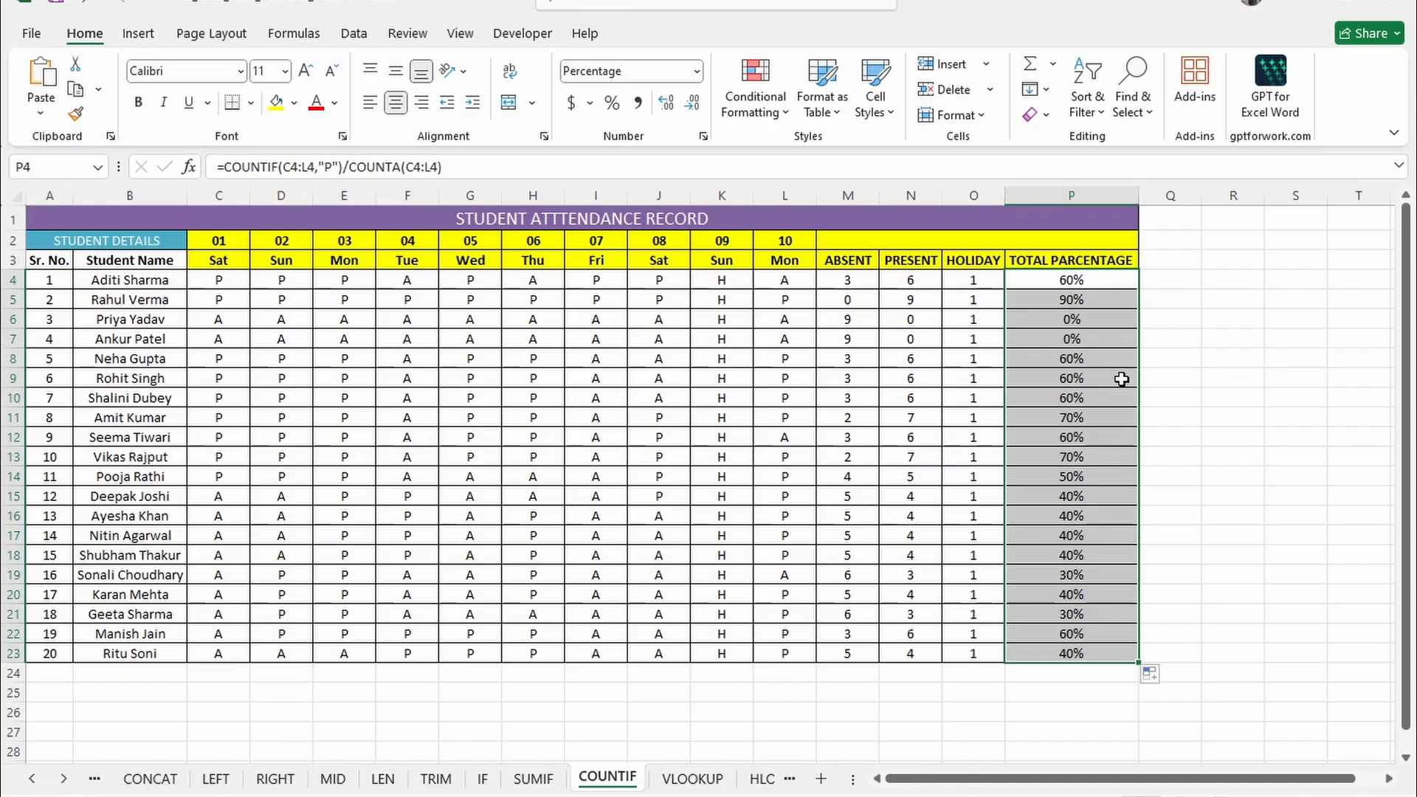
click(992, 378)
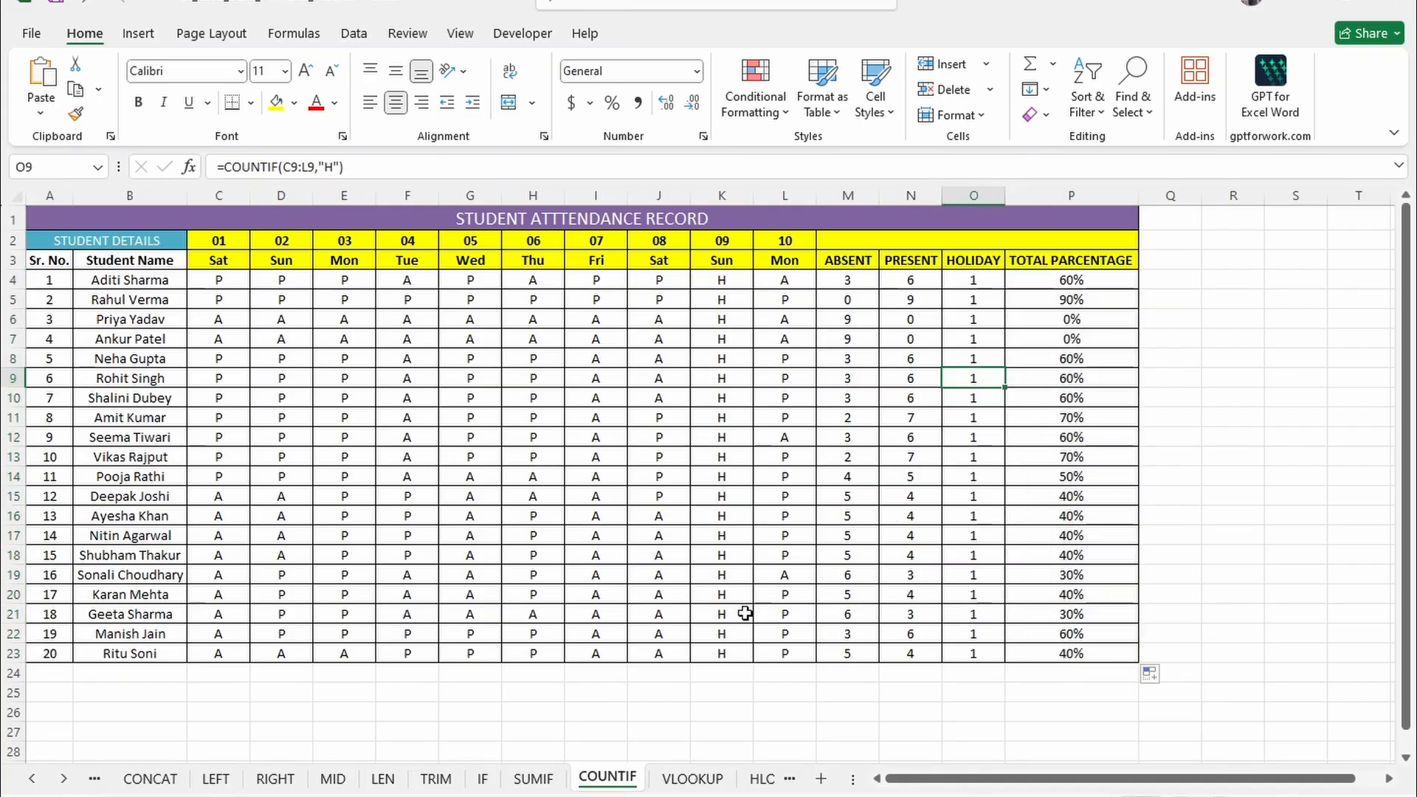
Step: On the VLOOKUP sheet, copy headers A1:G1 transposed into K2:K8 and horizontally into K12:Q12, with column K widened to fit
click(691, 779)
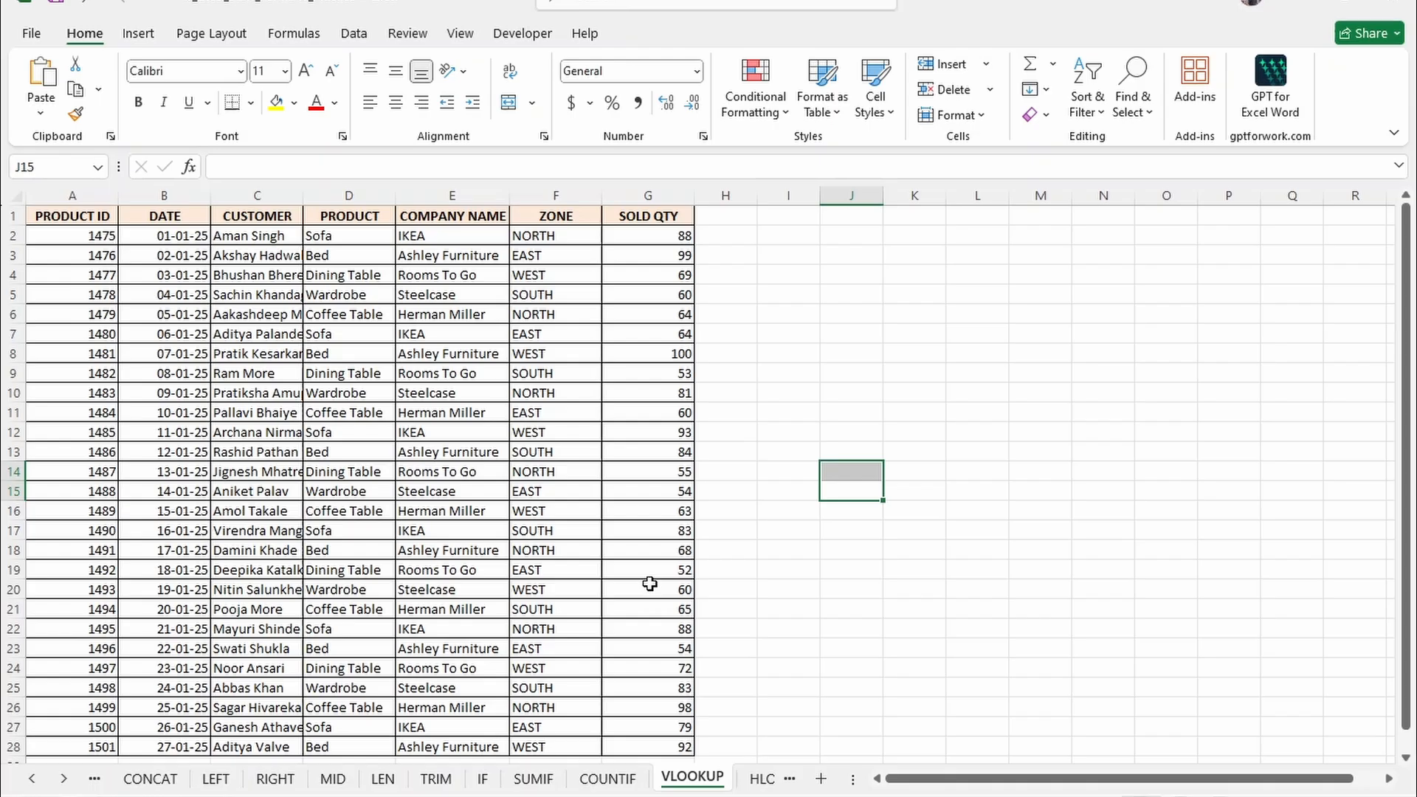
click(618, 413)
click(648, 294)
click(891, 260)
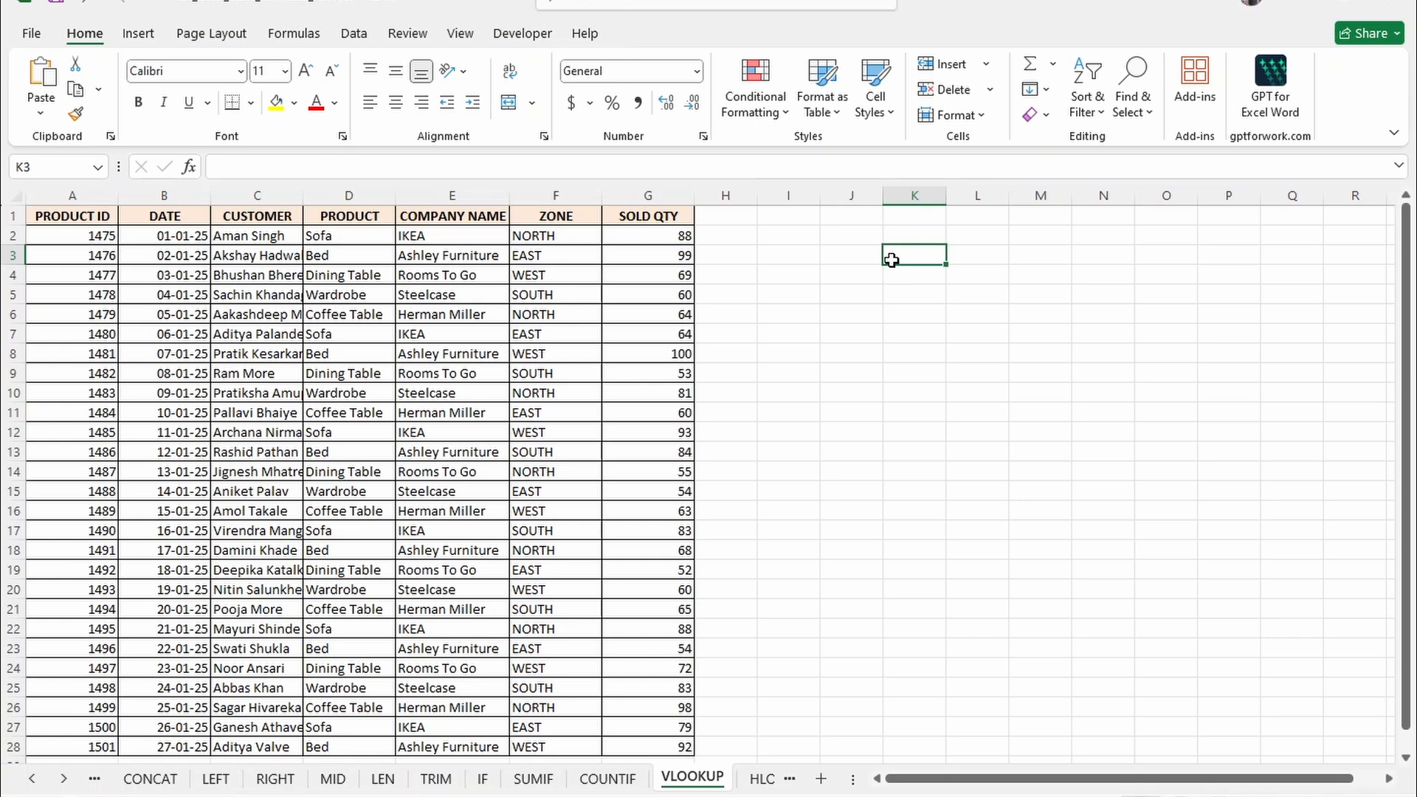
drag(55, 215, 649, 195)
key(ctrl+c)
click(914, 235)
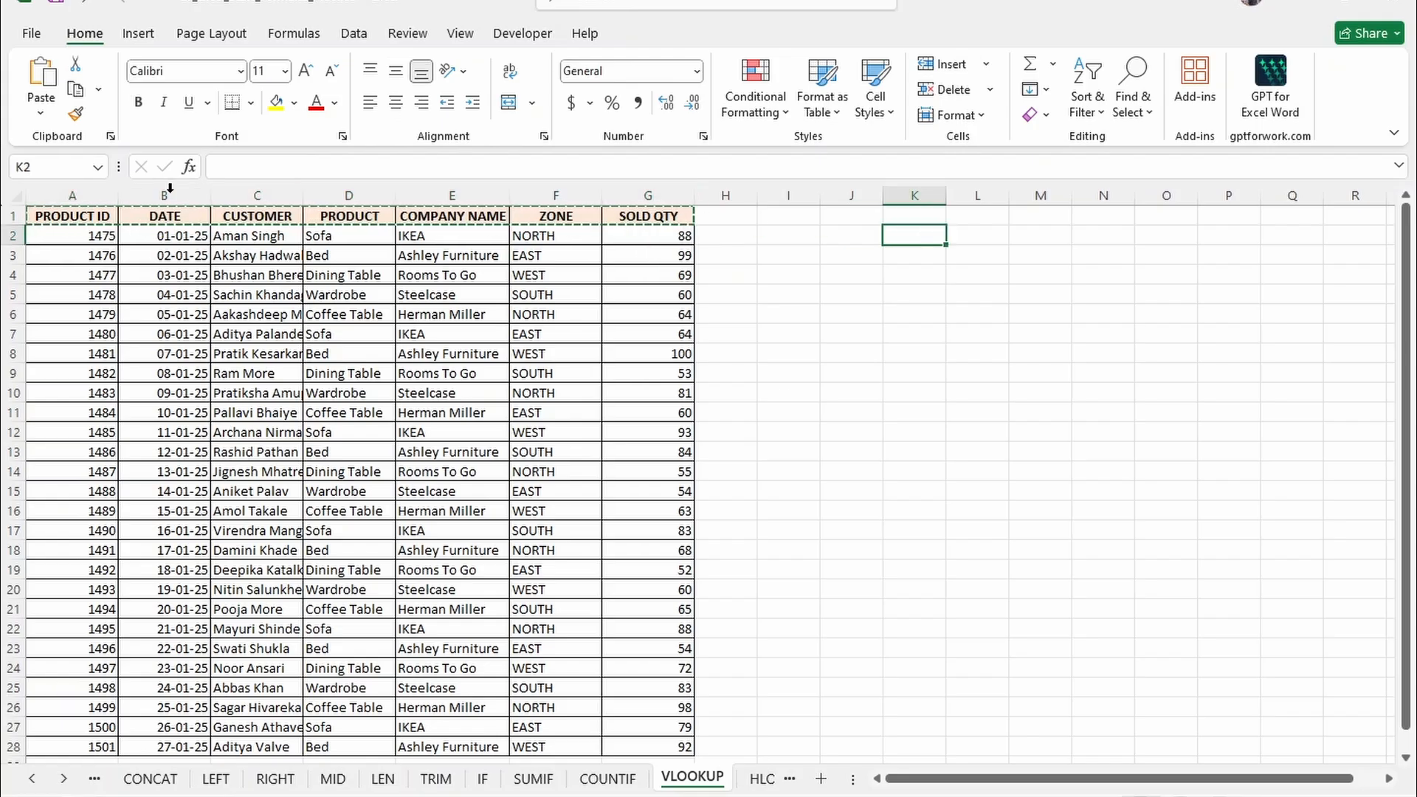
click(41, 112)
click(99, 201)
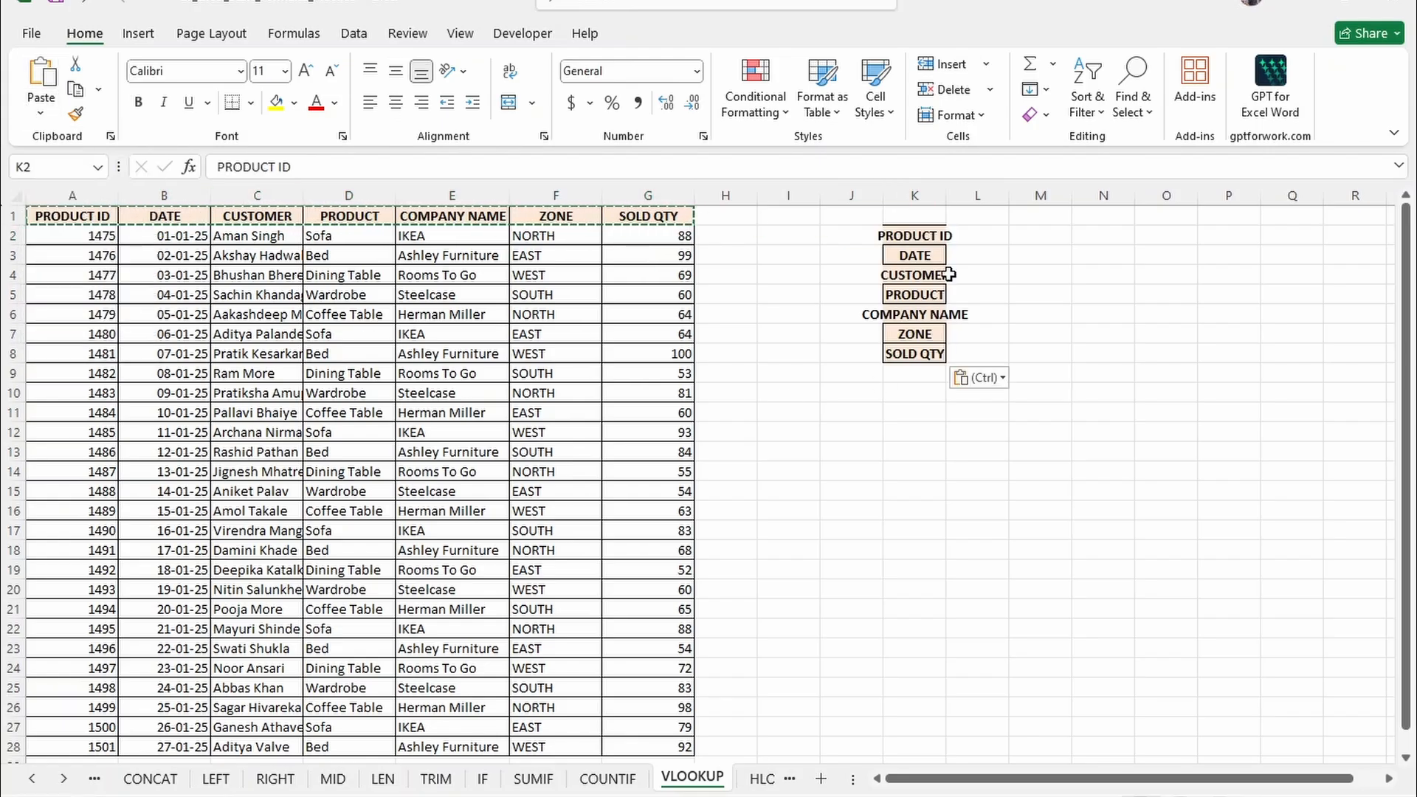
double_click(946, 195)
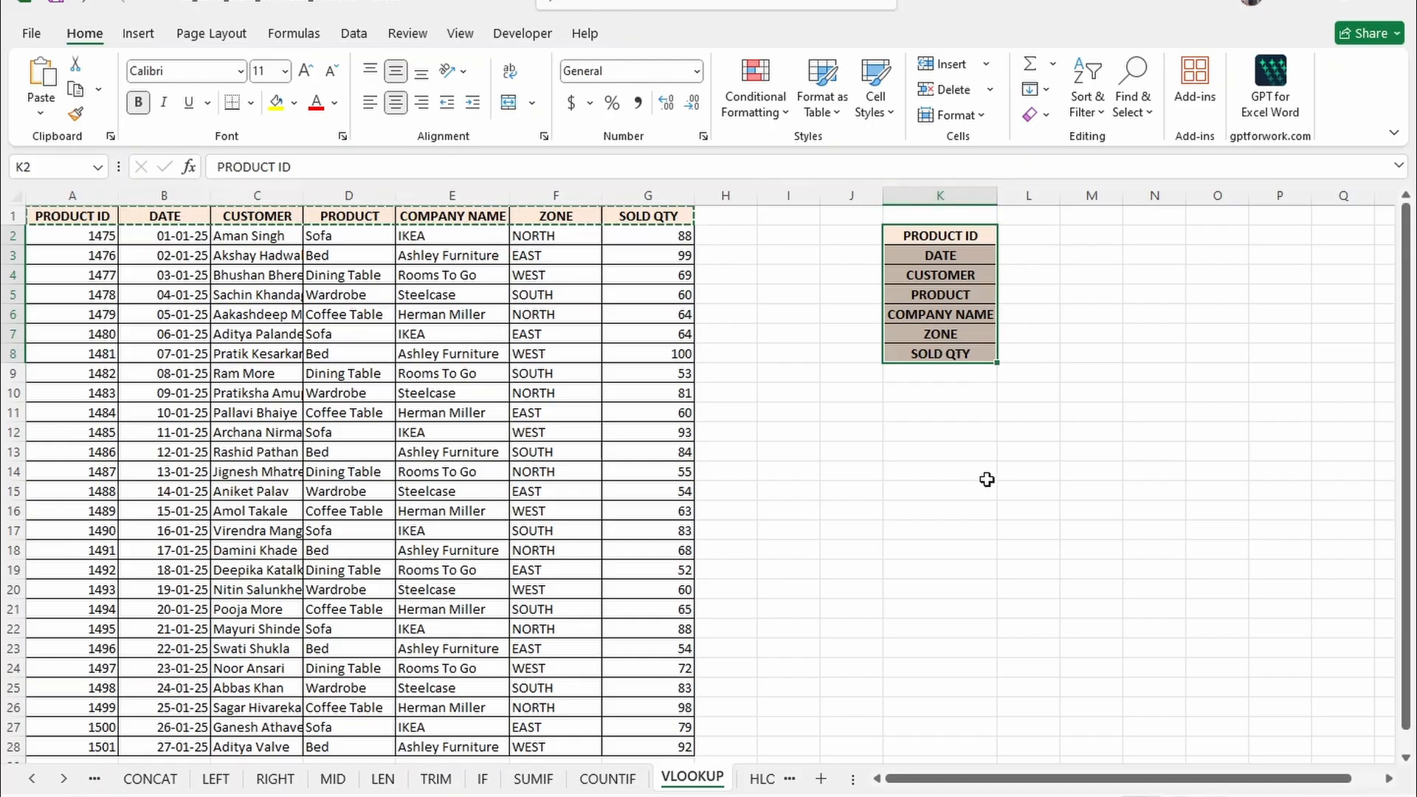
click(927, 436)
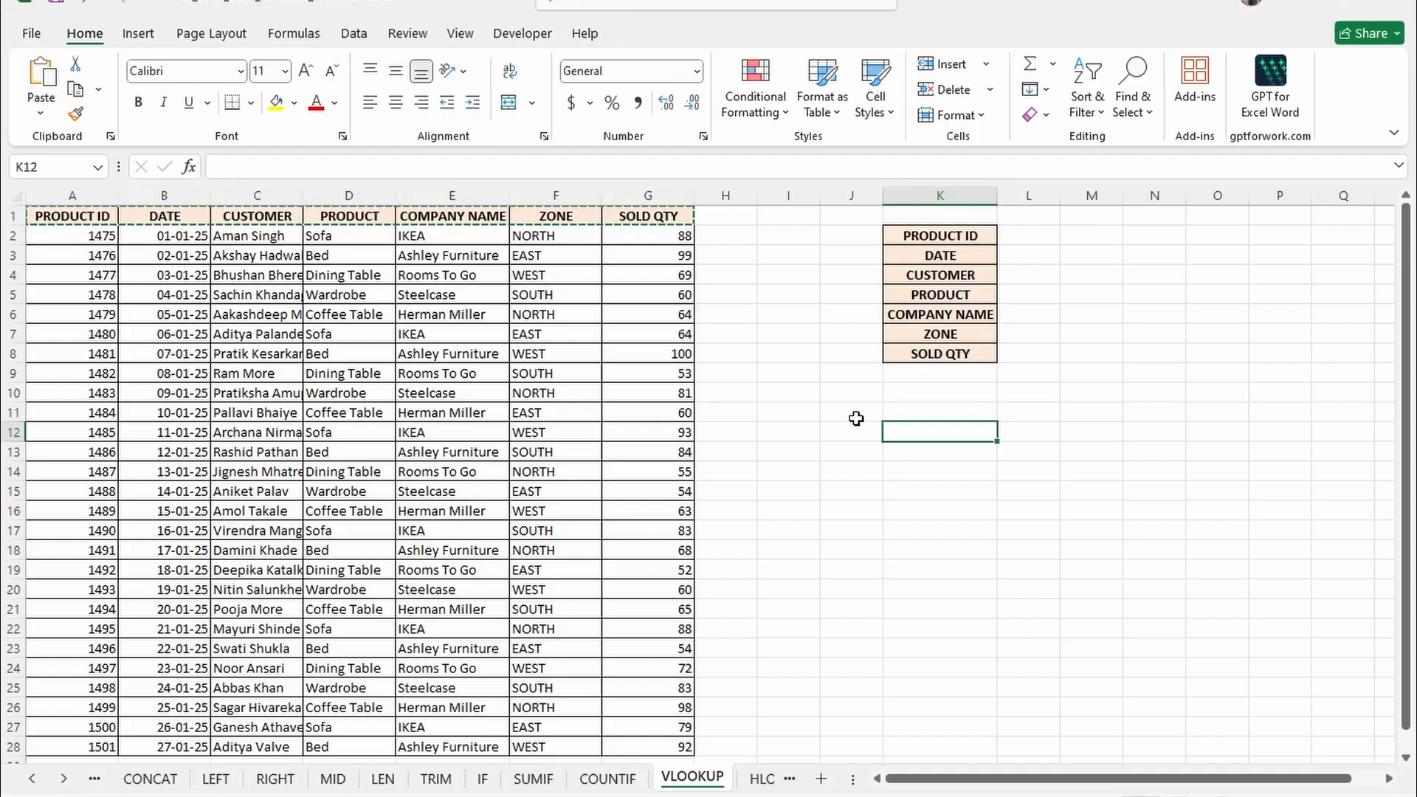
key(ctrl+v)
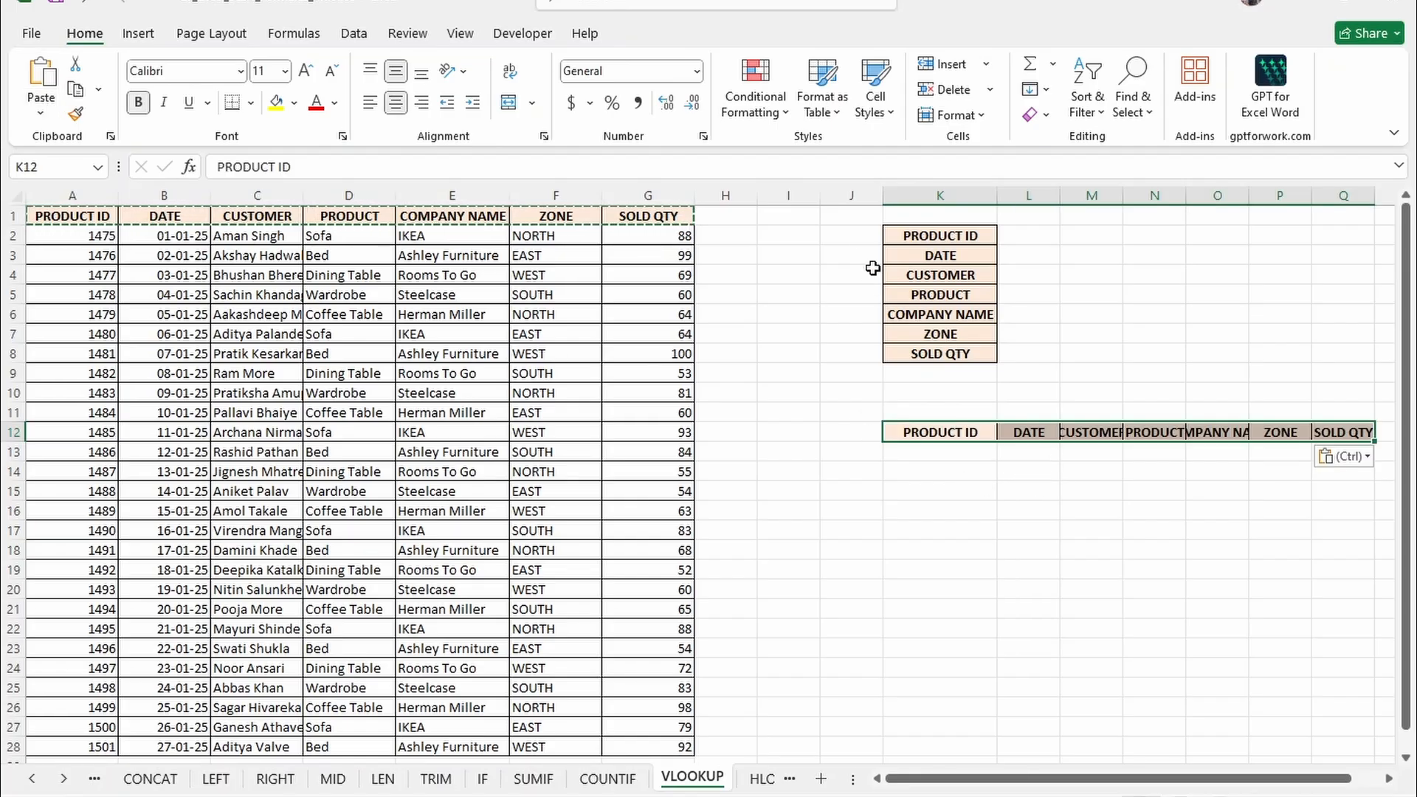
Step: Number the vertical headers from 1 to 7 in J2:J8
click(864, 237)
text(1)
key(Return)
text(2)
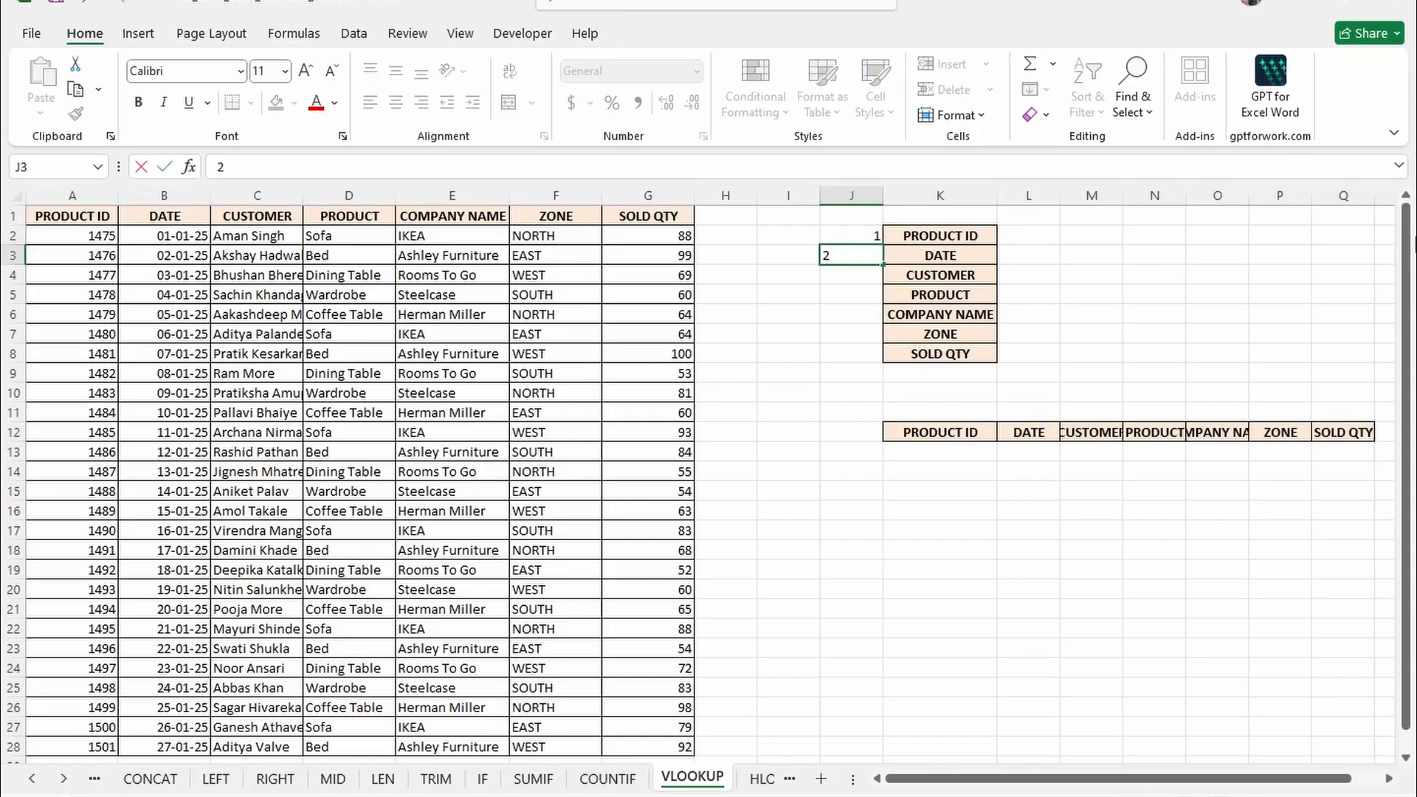
drag(876, 233, 885, 362)
Step: Number the horizontal headers from 1 to 7 in K11:Q11
click(929, 412)
text(1)
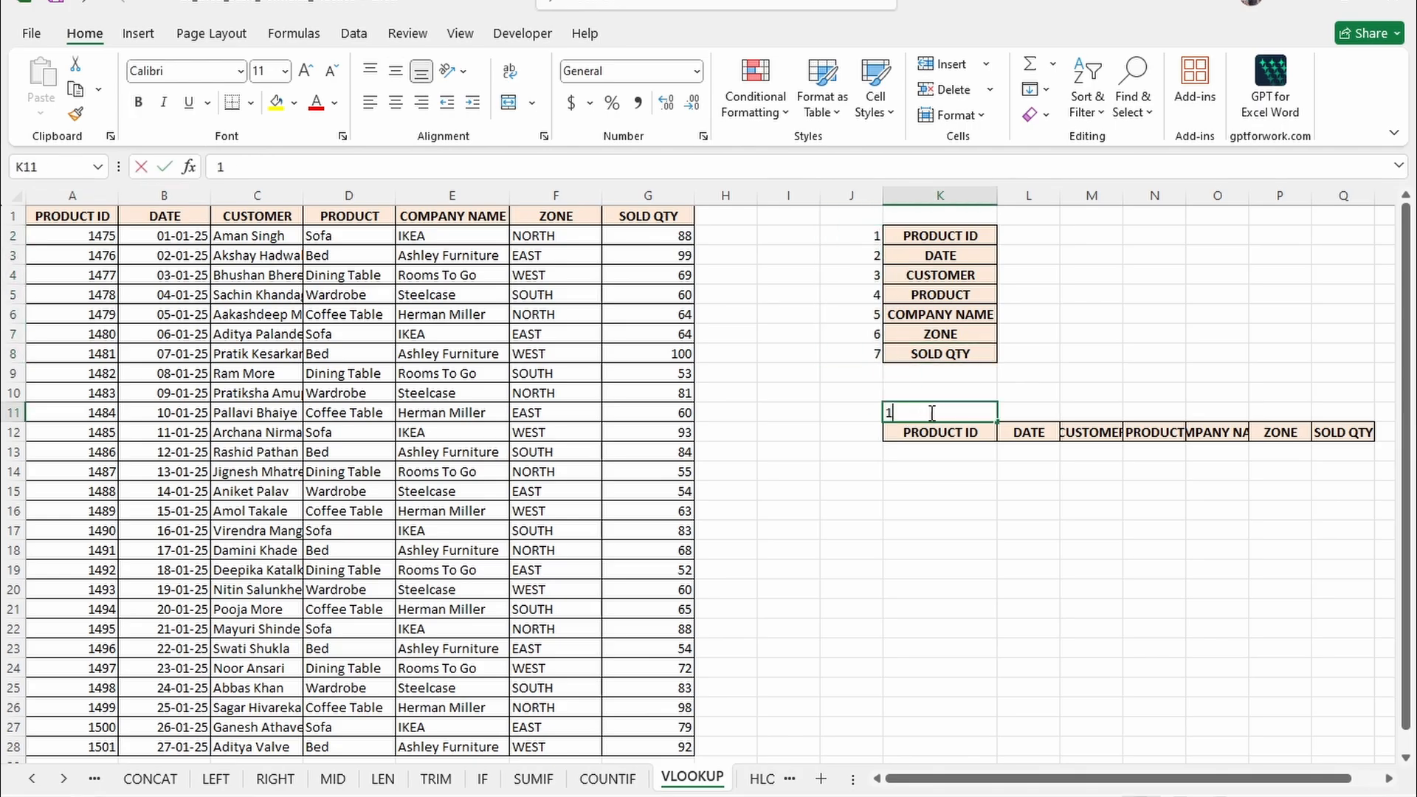
key(Tab)
click(951, 410)
drag(996, 421, 1370, 415)
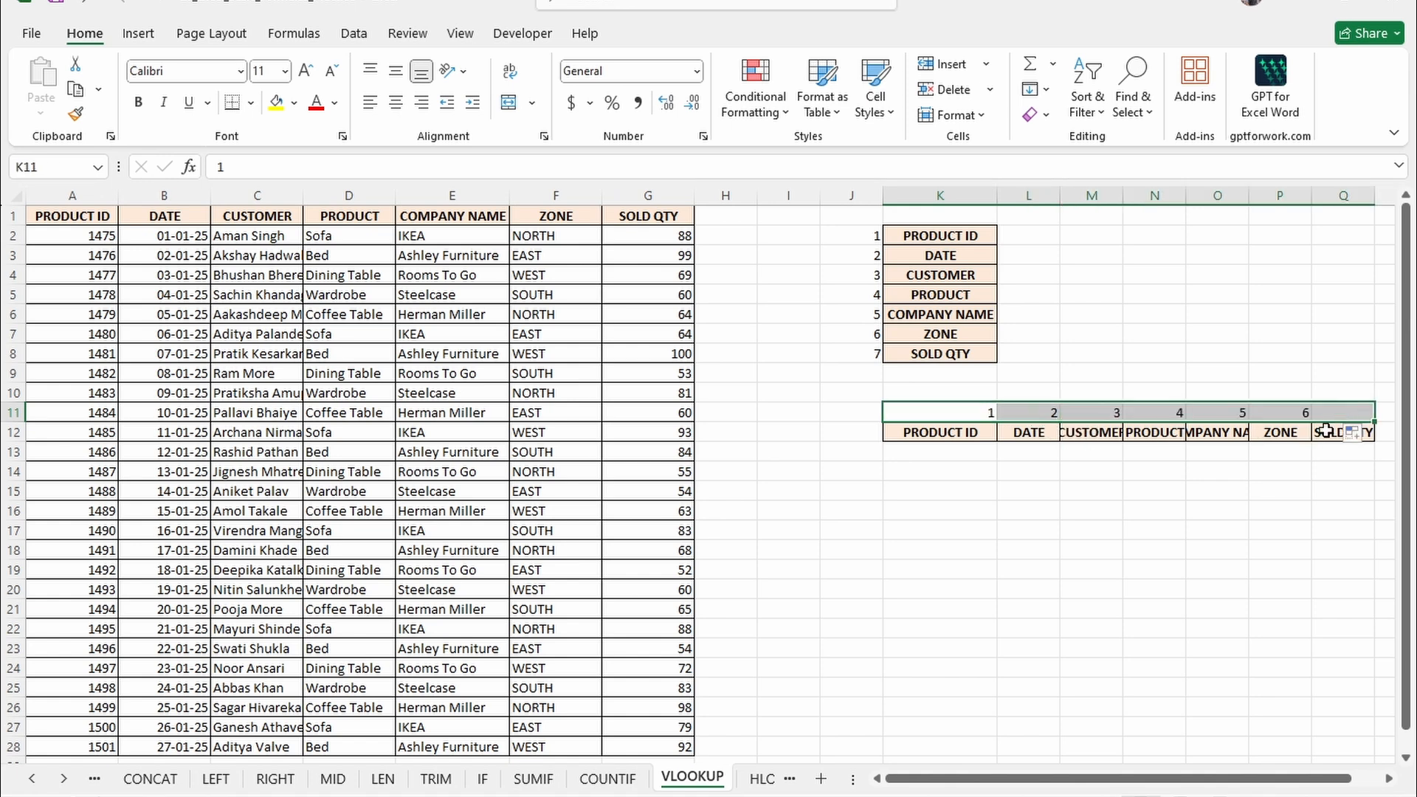
Step: Enter =VLOOKUP(L2,A1:G28,J3,0) in L3 beside DATE and fill it down to L8
drag(987, 234, 1018, 354)
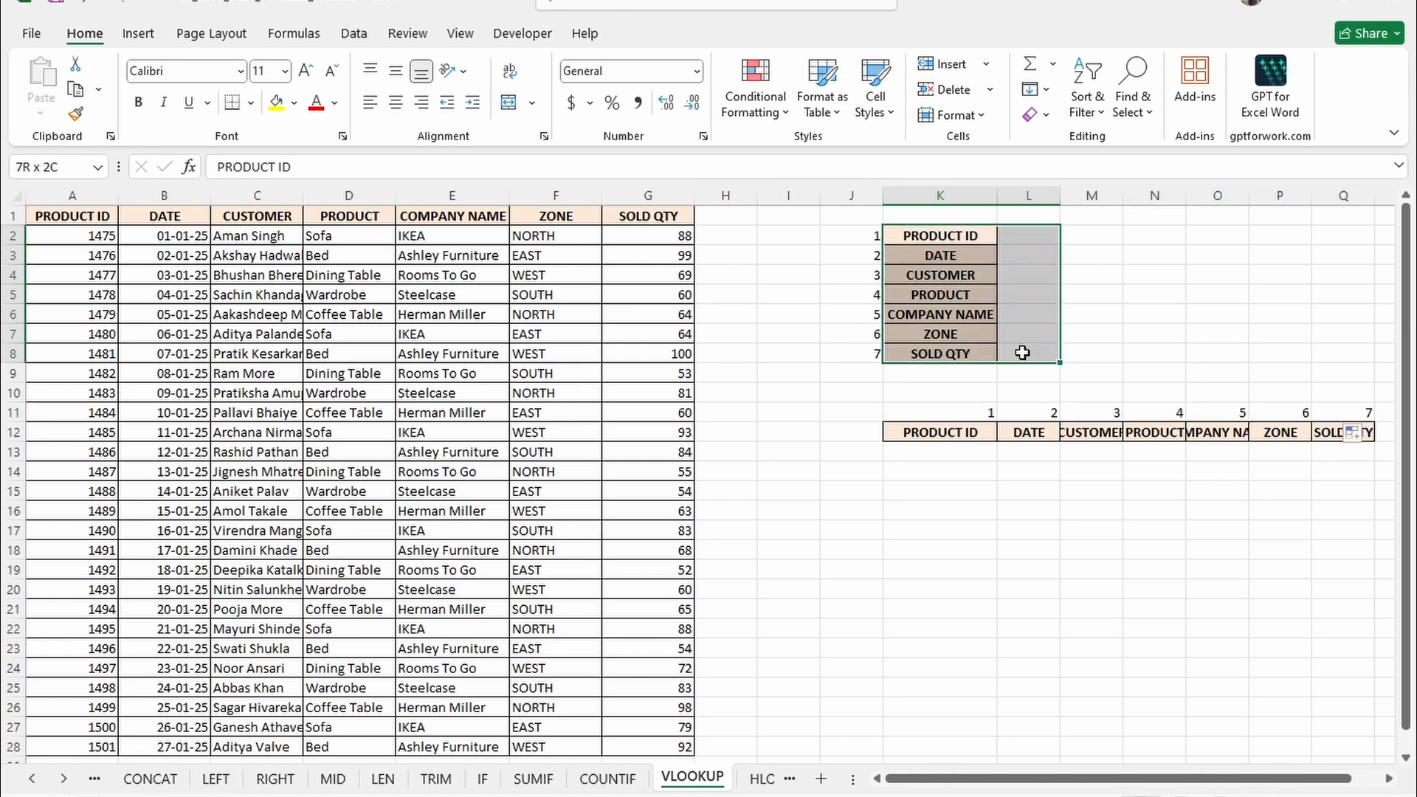
click(1018, 237)
click(1017, 255)
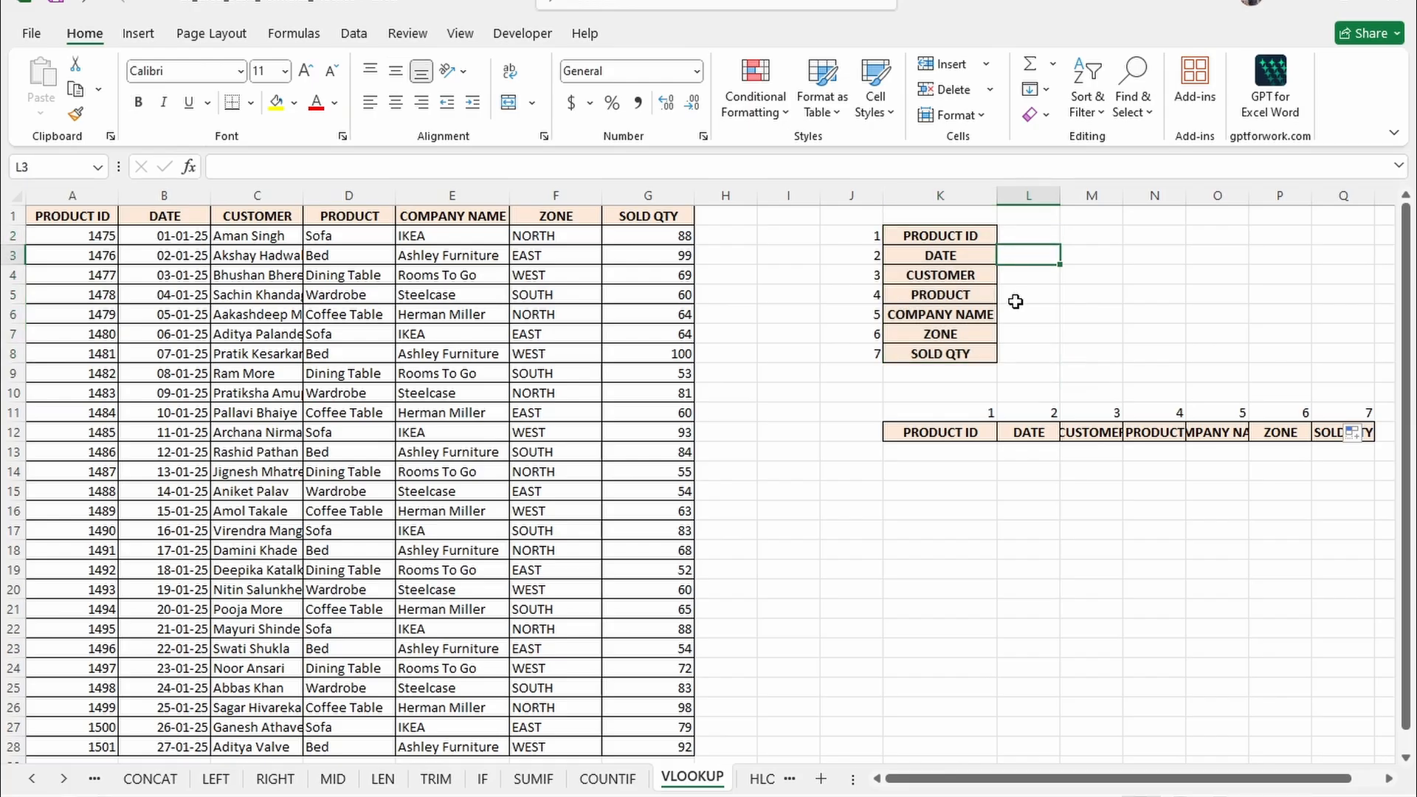
text(=VLOOKUP()
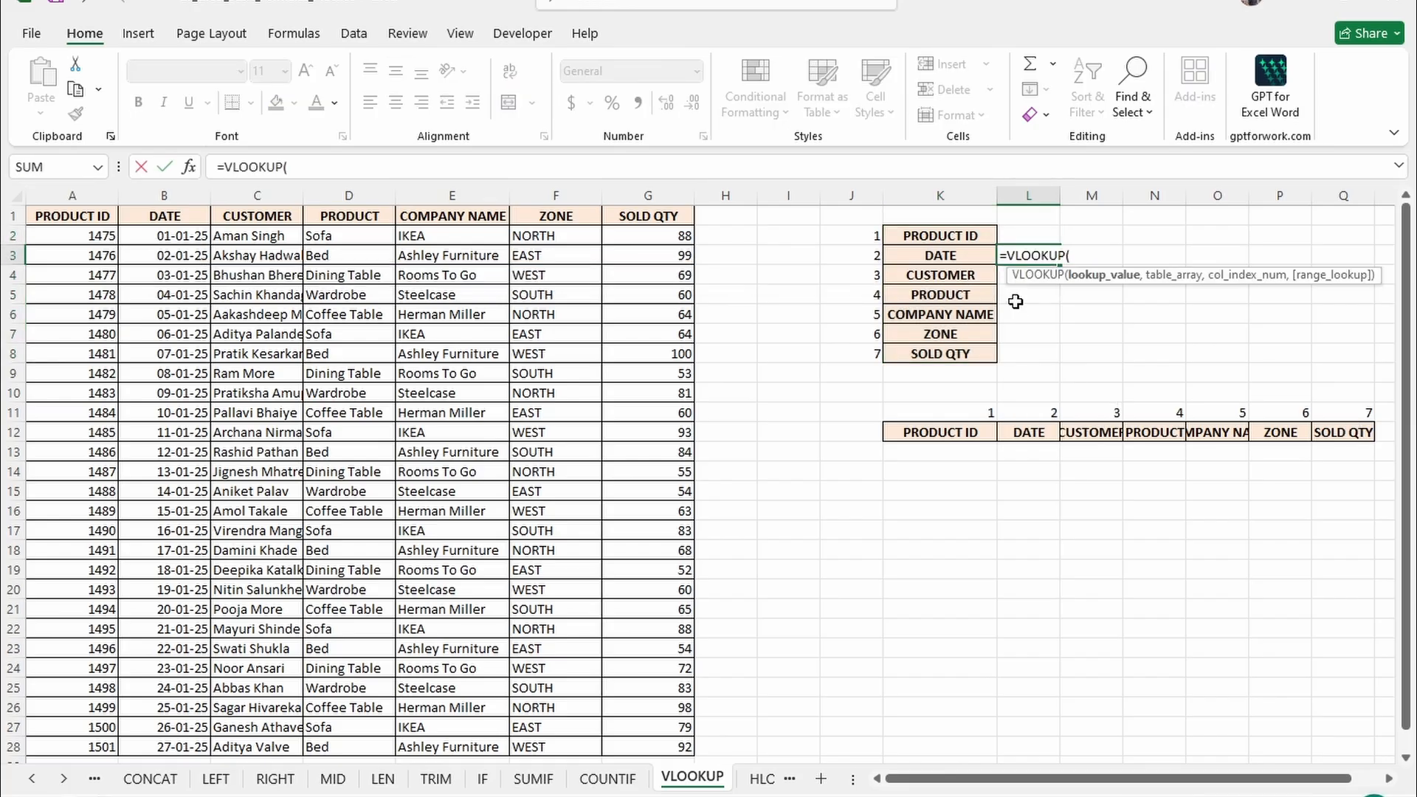
click(1017, 237)
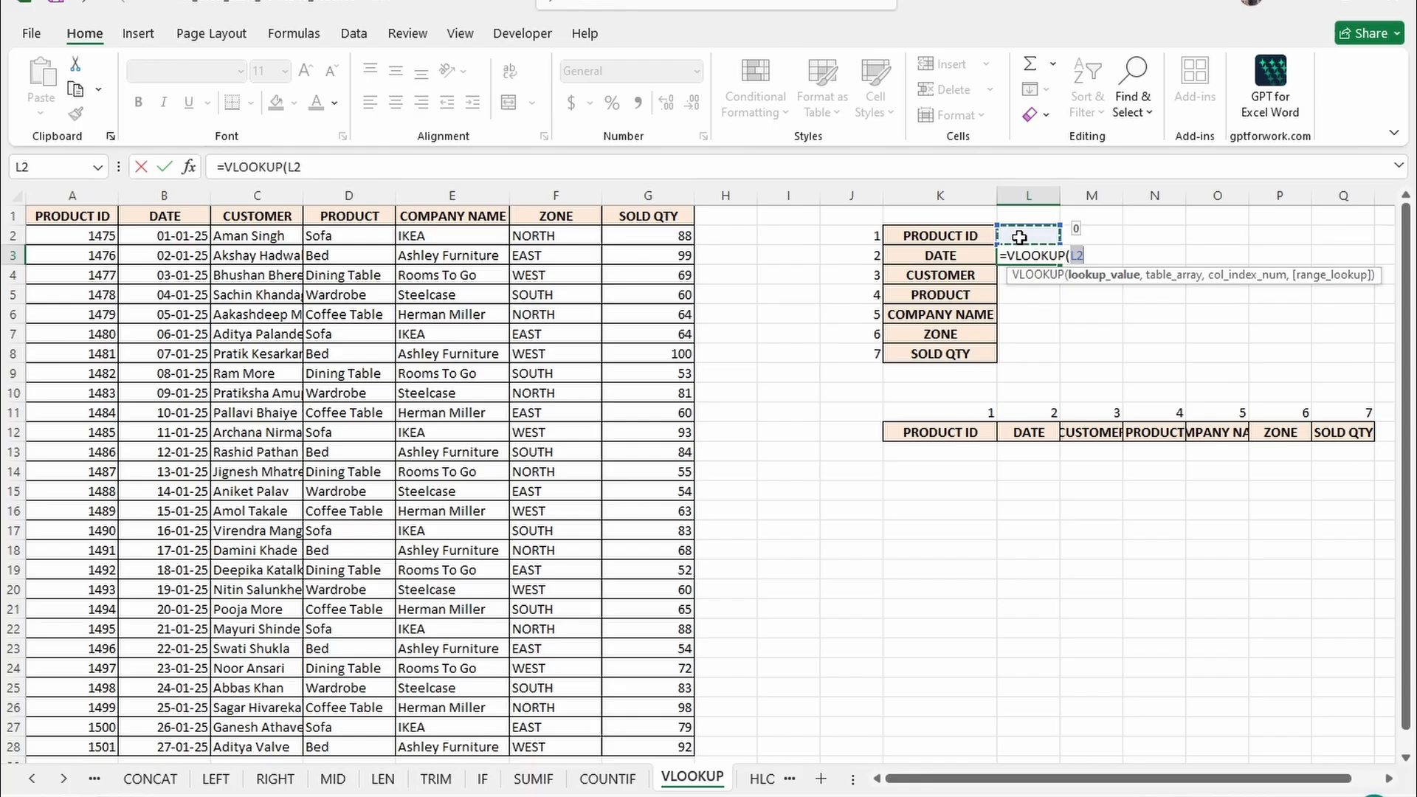
text(,)
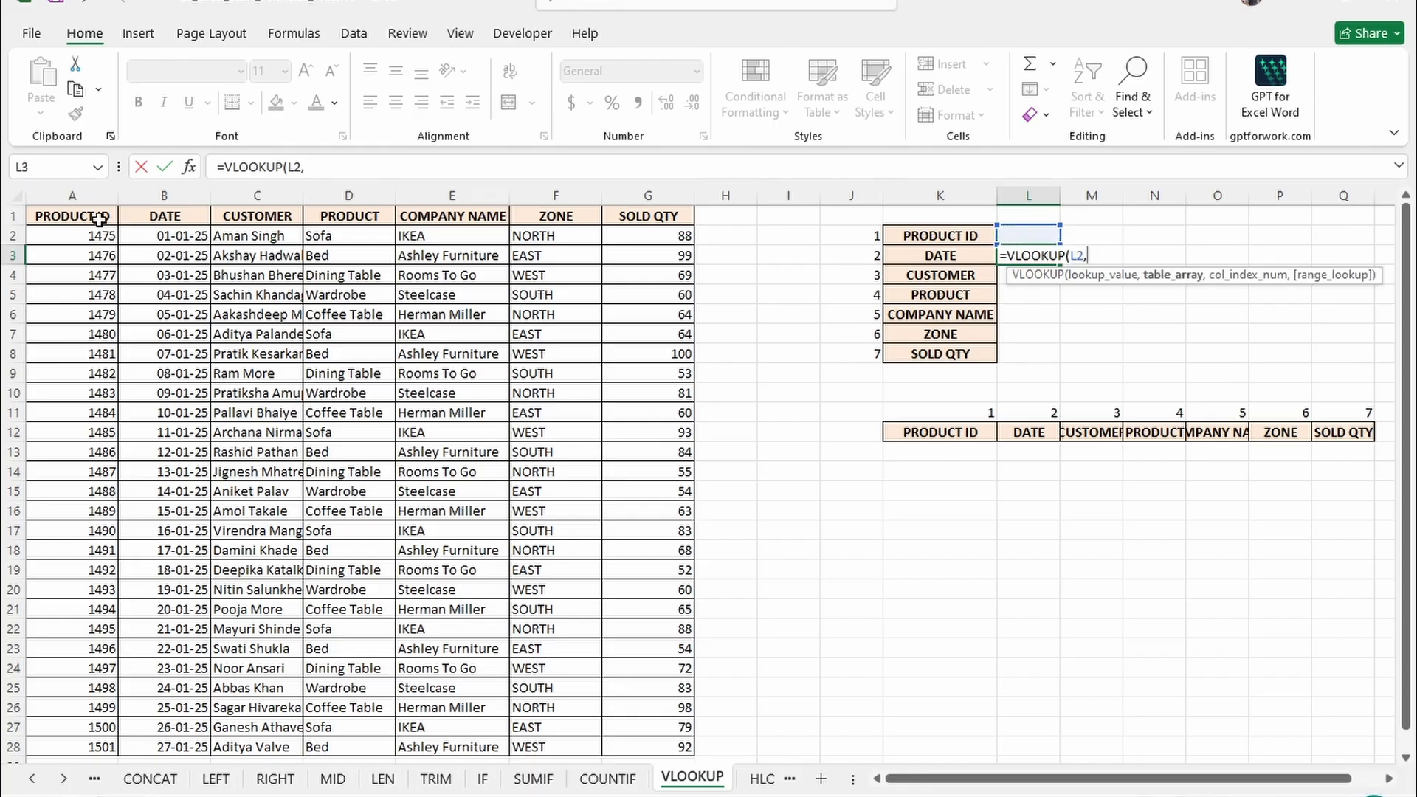
click(78, 216)
key(ctrl+shift+Right)
key(ctrl+shift+Down)
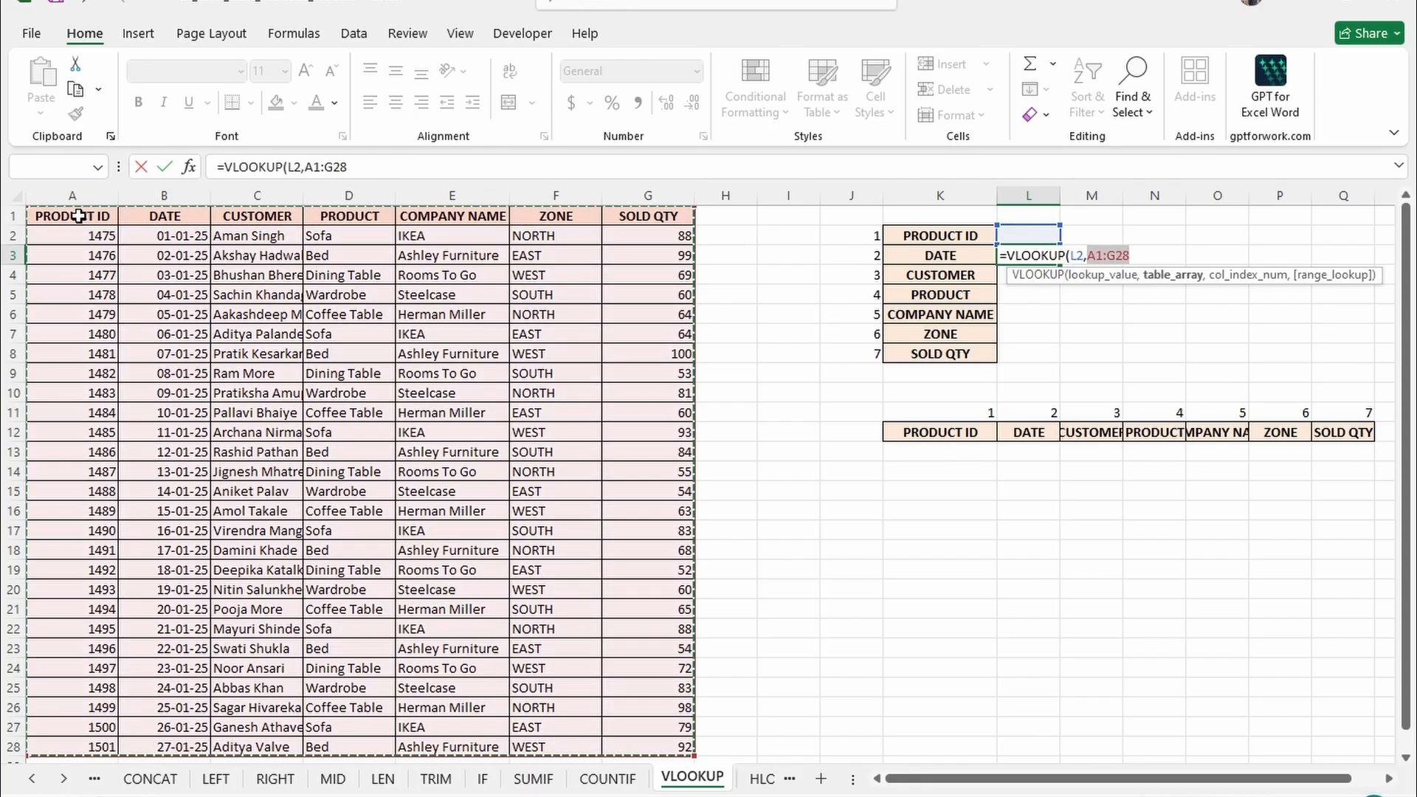
text(,)
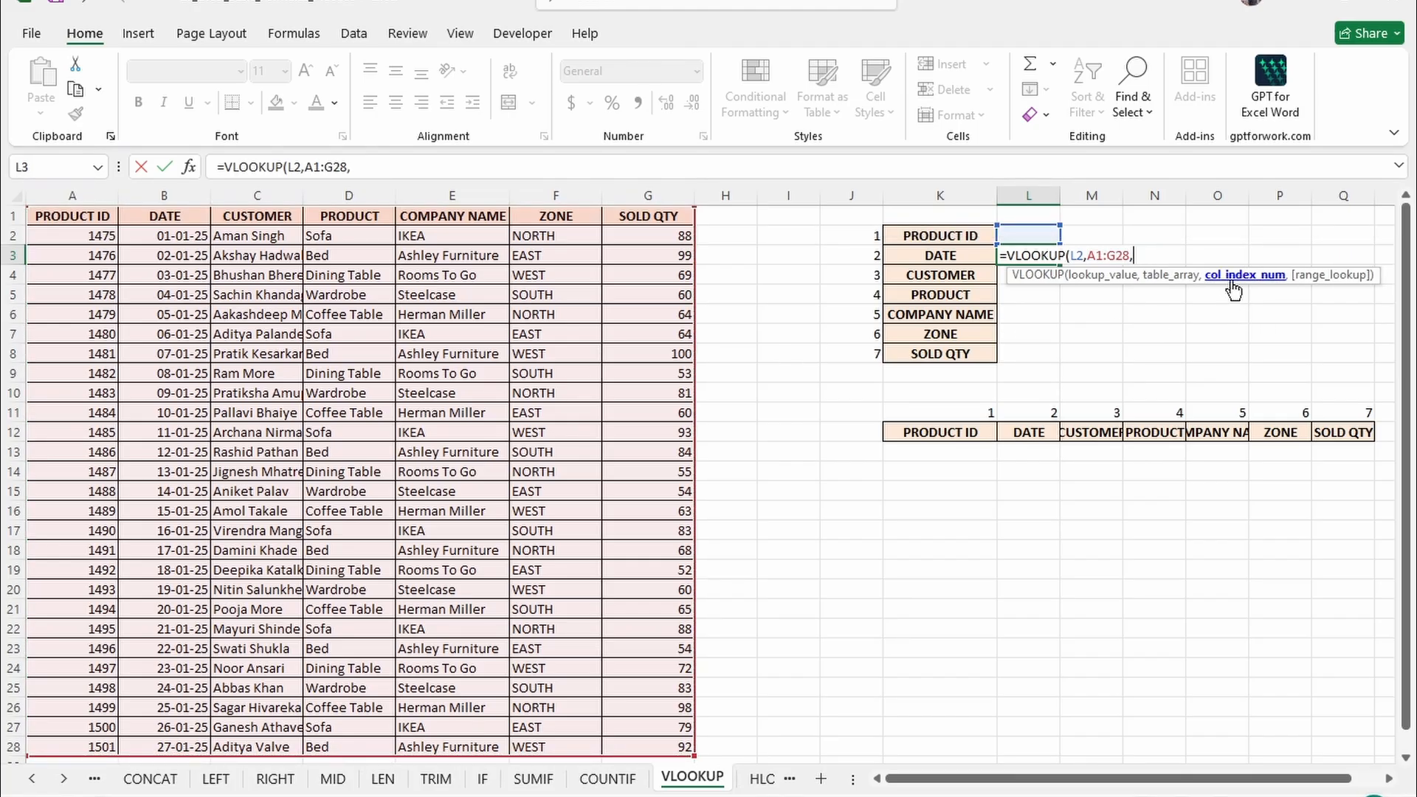
click(871, 257)
text(,)
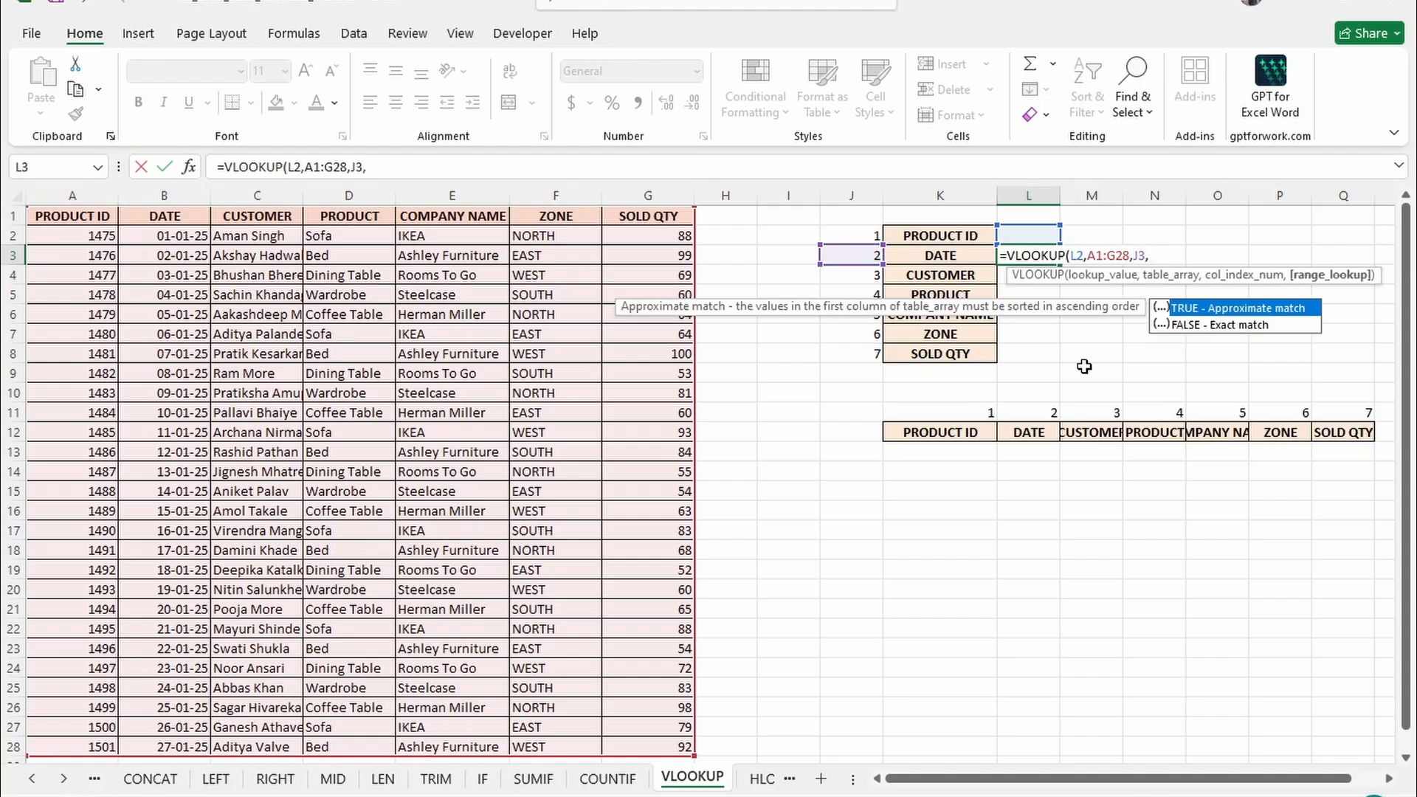
text(0))
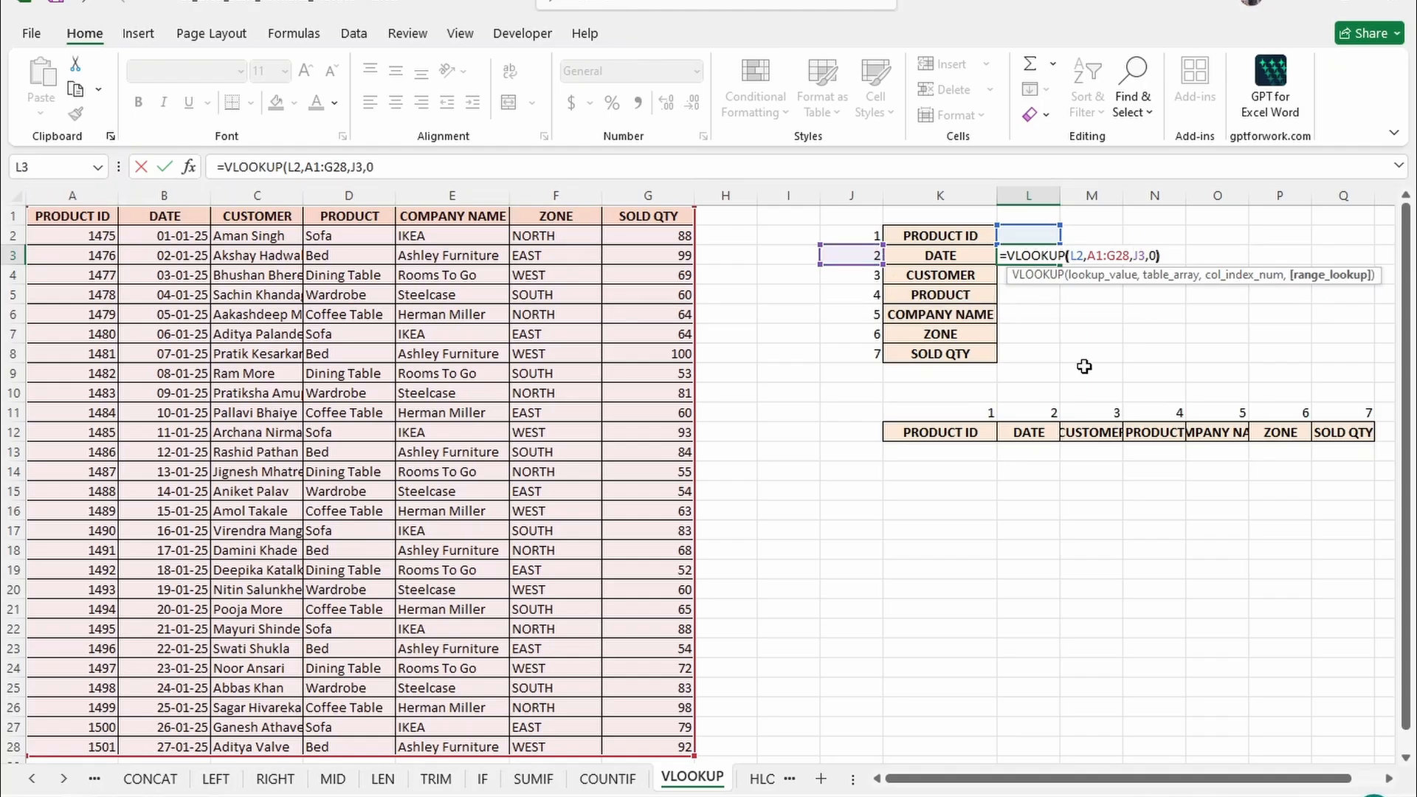
key(Return)
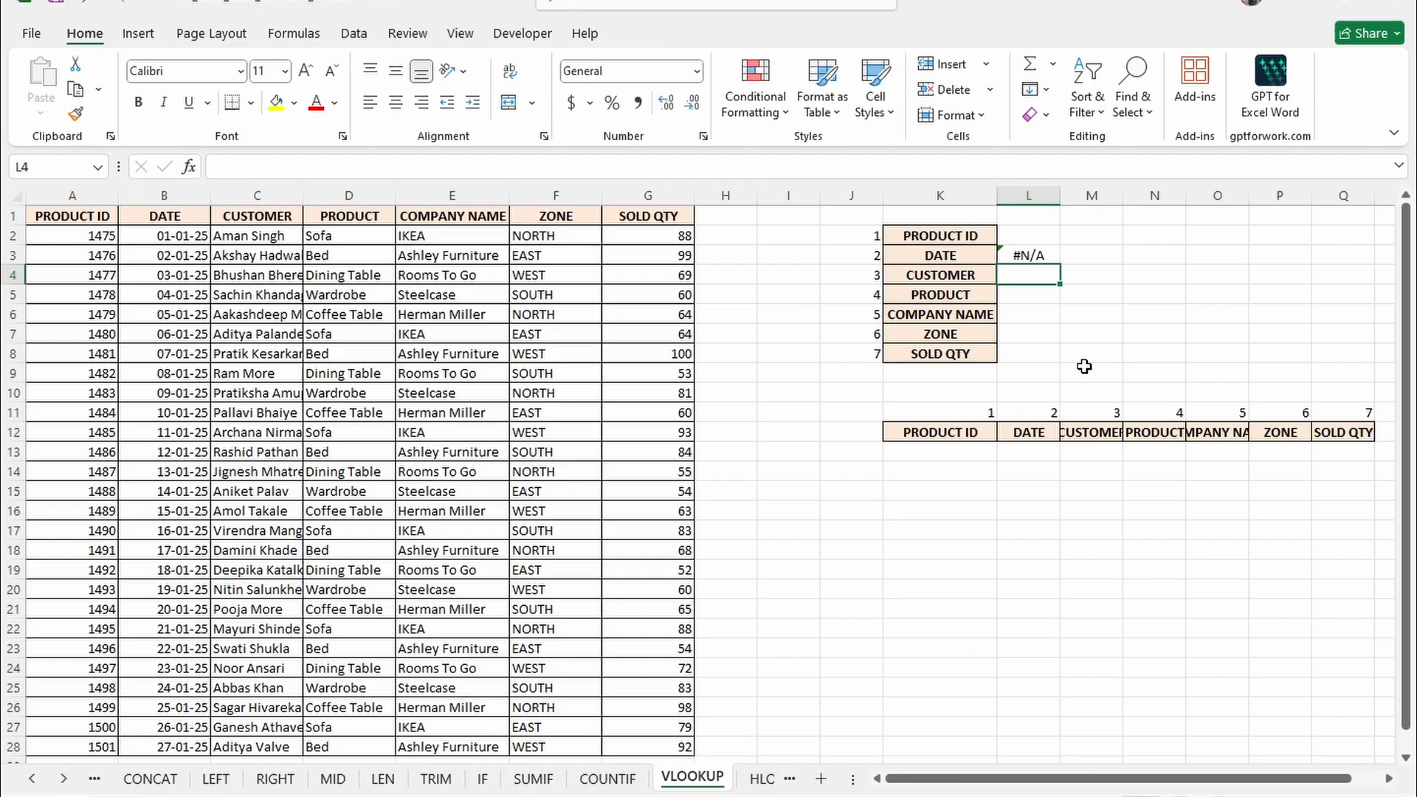
click(1048, 256)
double_click(1060, 265)
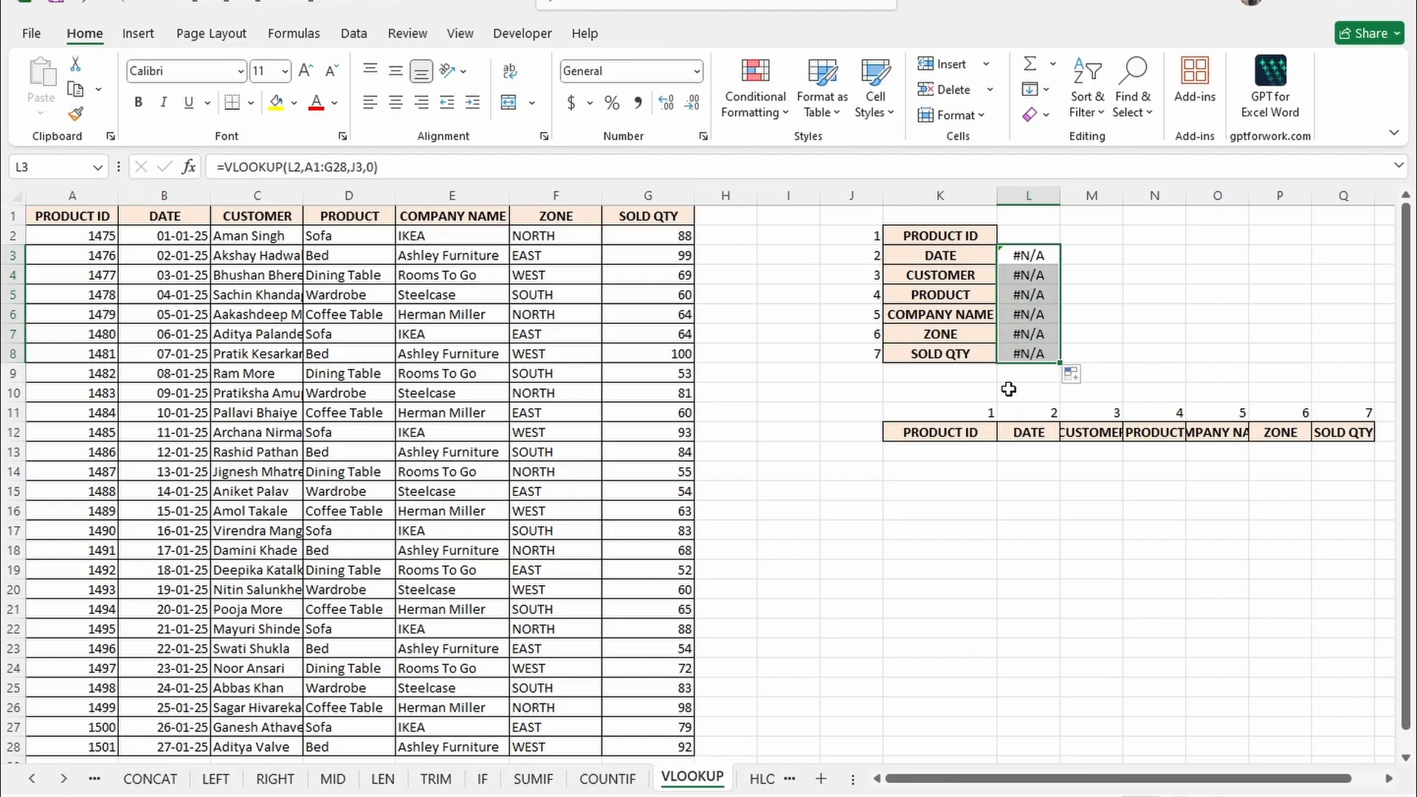
Step: Make the lookup value and table range absolute in L3 as =VLOOKUP($L$2,$A$1:$G$28,J3,0) and refill the formula down to L8
click(1024, 258)
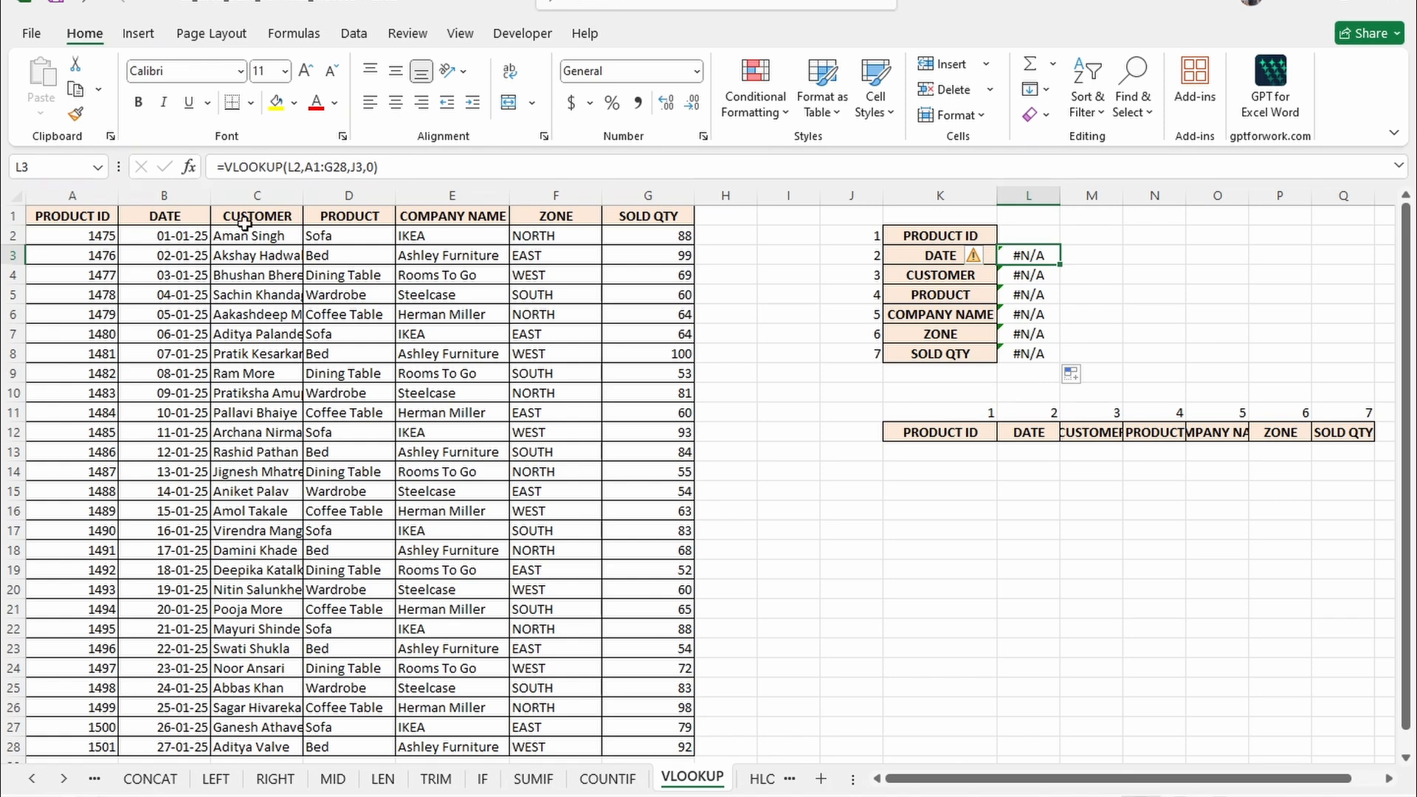
double_click(296, 167)
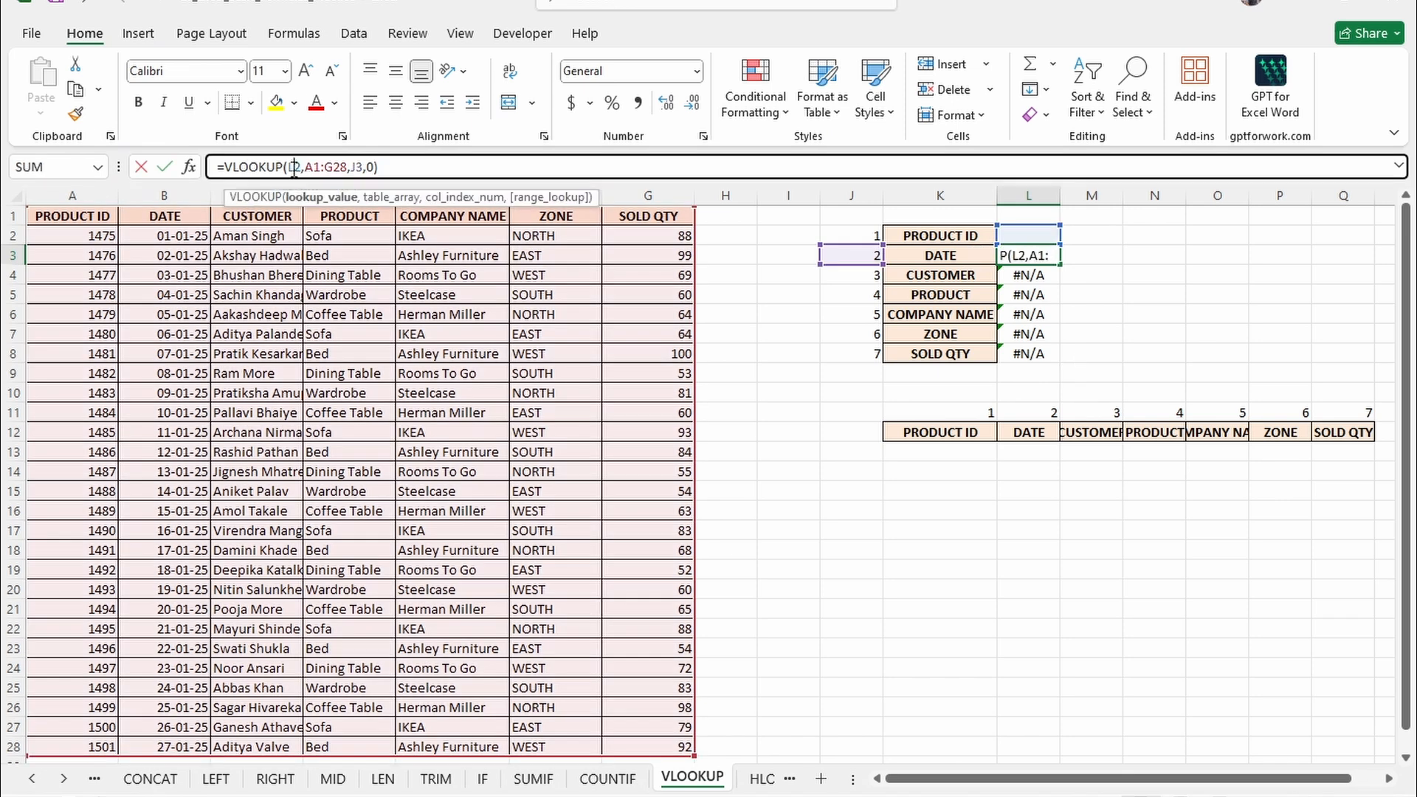
key(F4)
drag(327, 168, 361, 168)
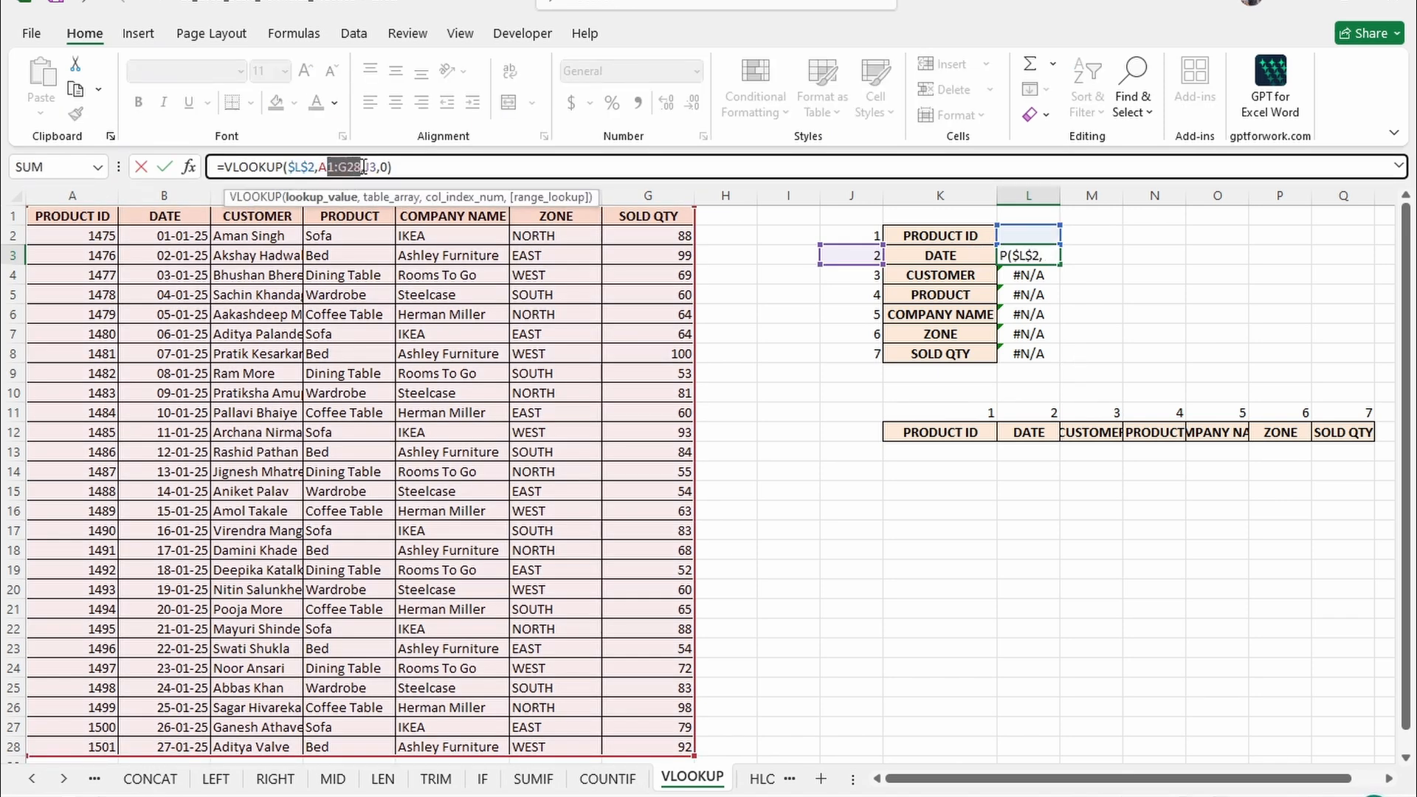
key(F4)
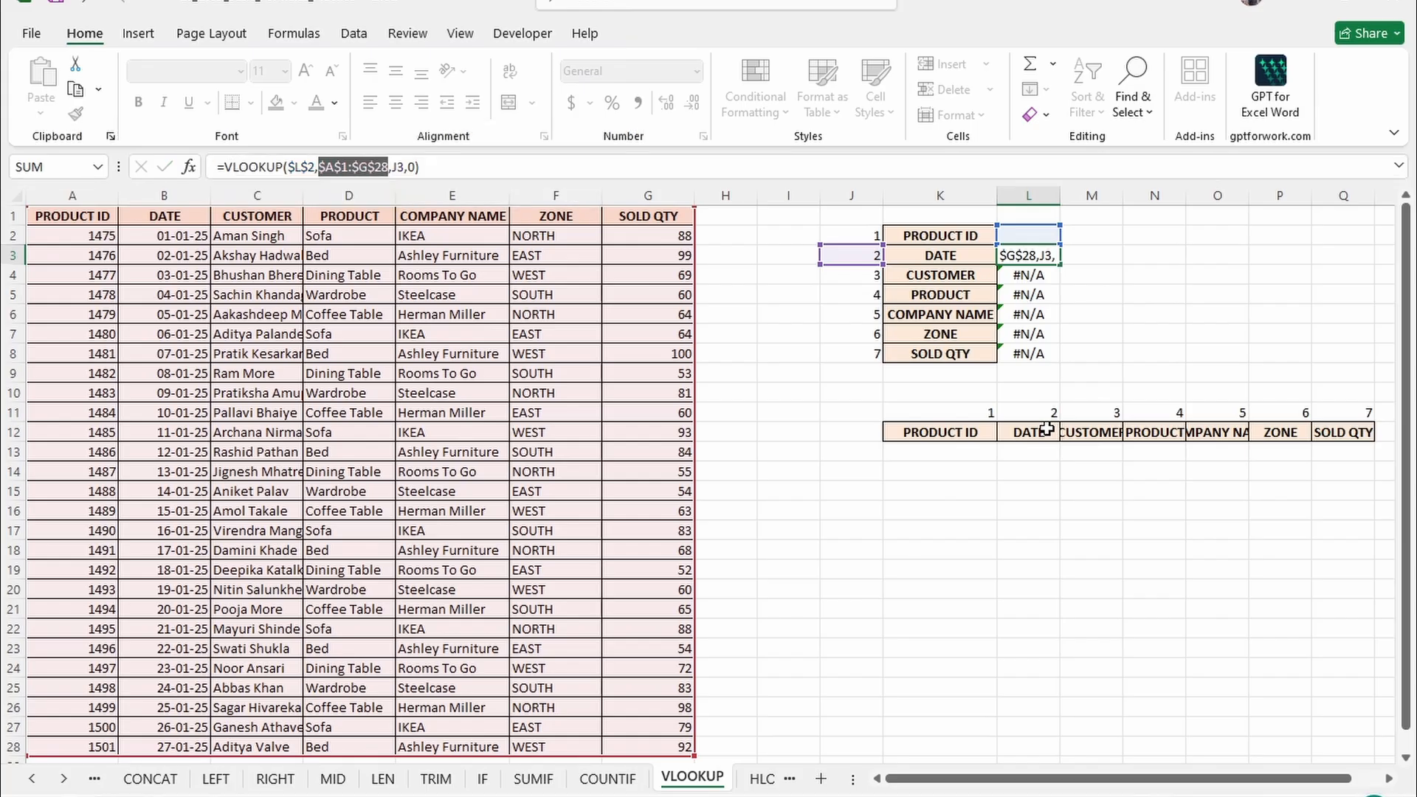
key(ctrl+Return)
double_click(1061, 264)
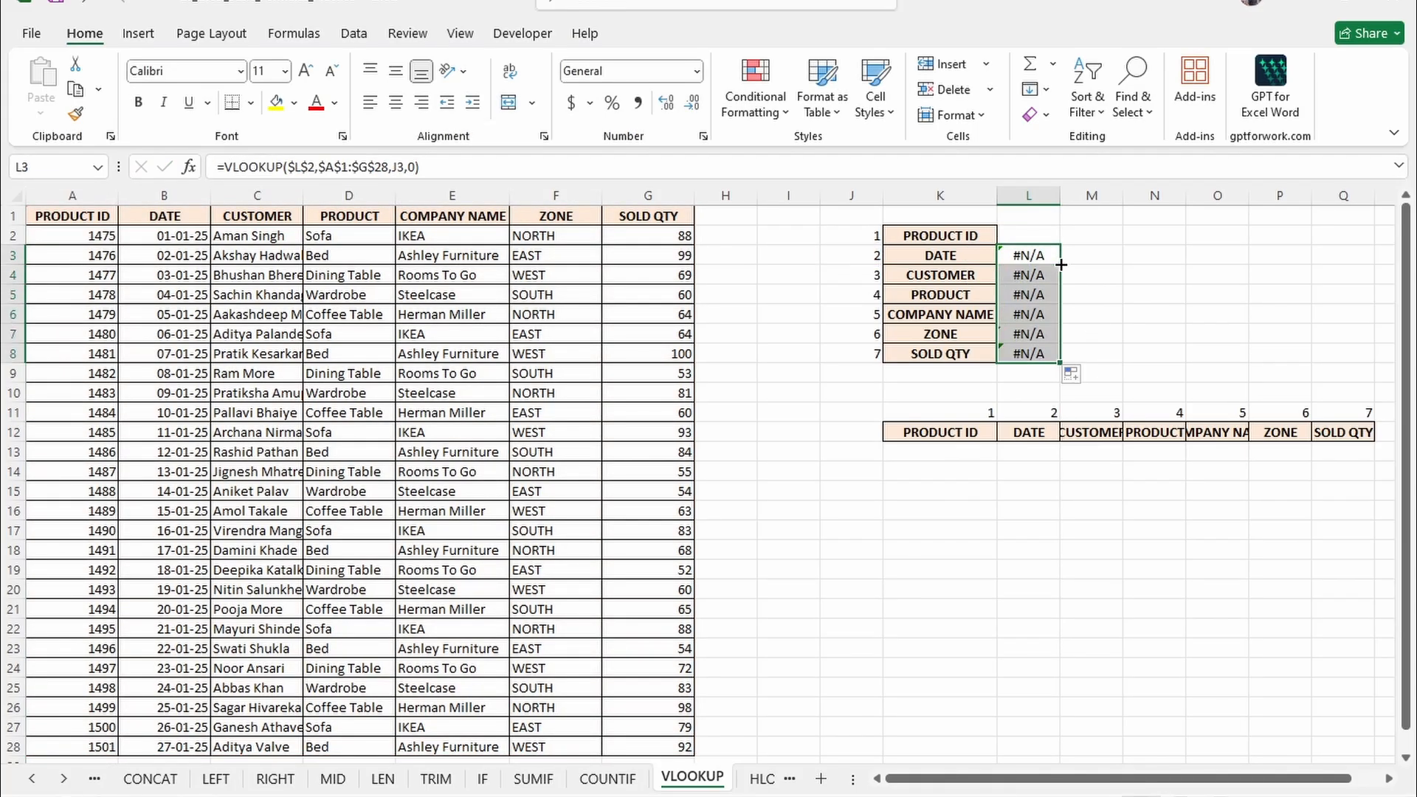
Step: Enter product ID 1475 in L2 and format the DATE result in L3 as Short Date
click(1039, 235)
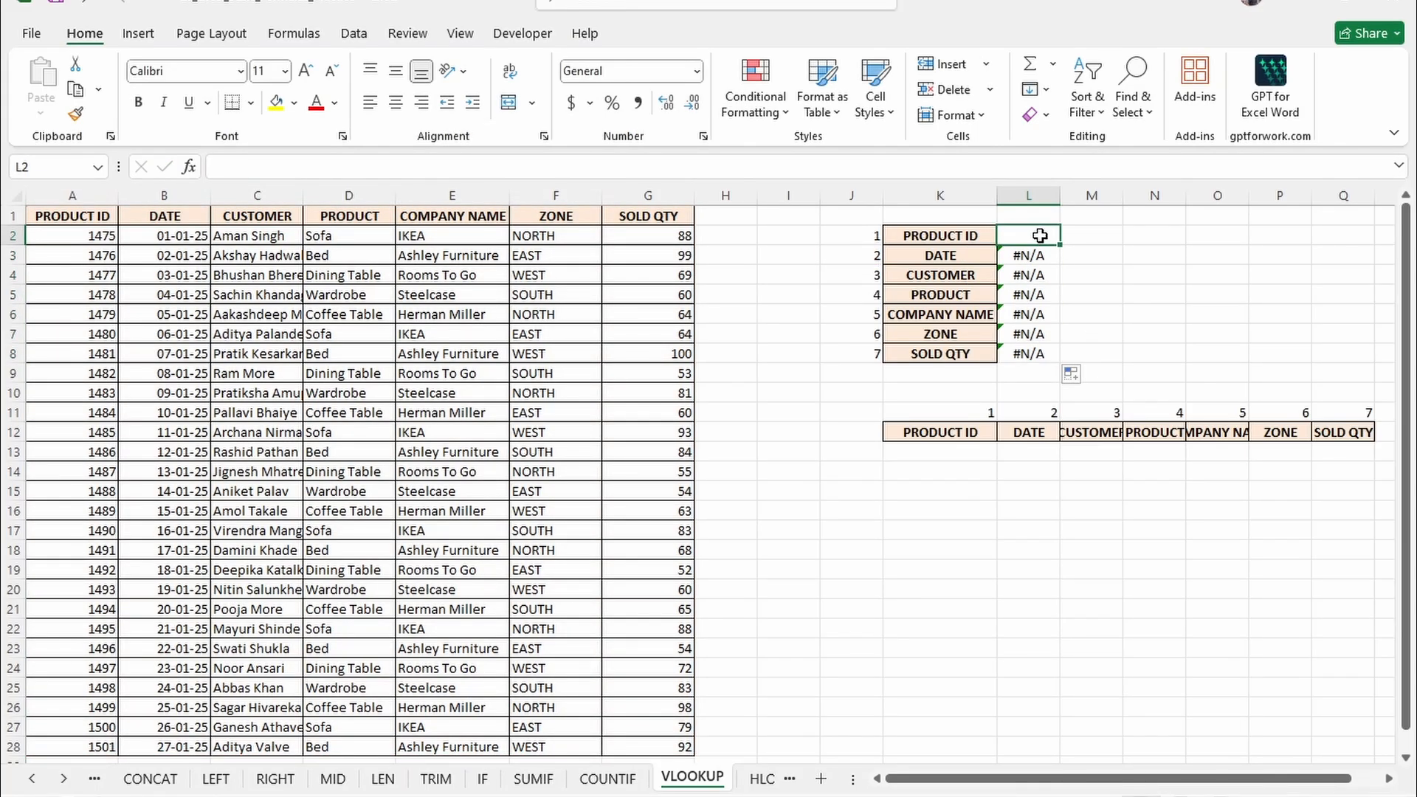
text(1475)
key(Return)
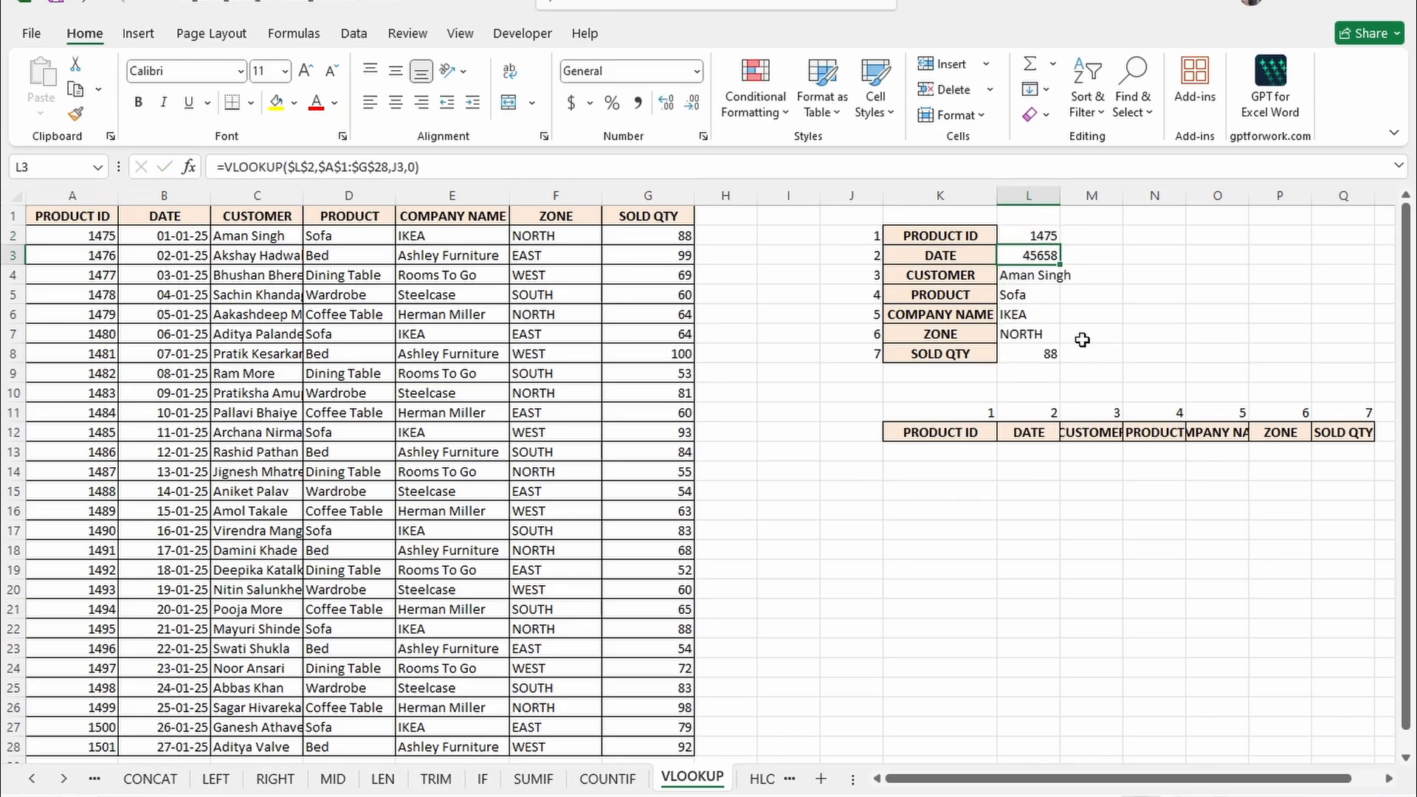
click(698, 72)
click(731, 296)
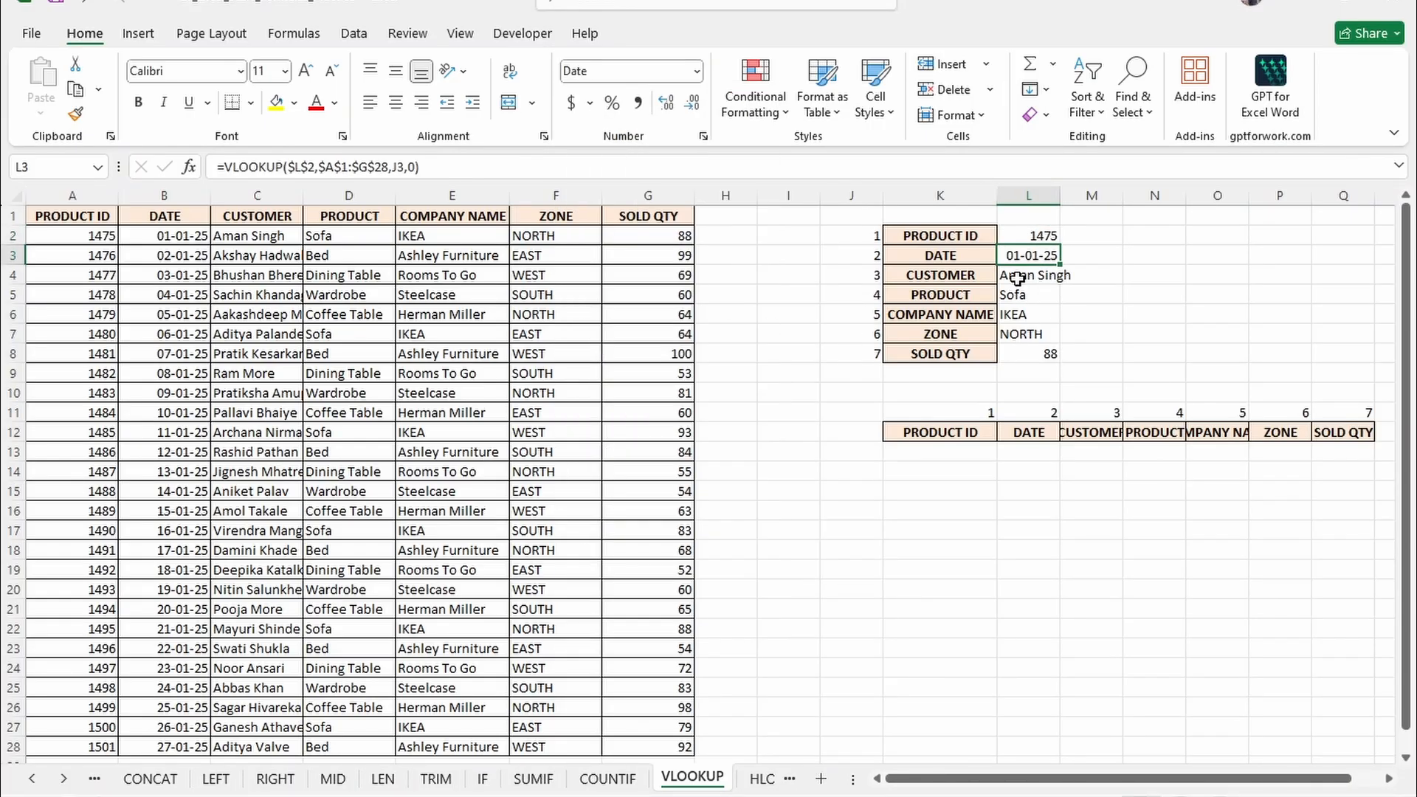
Step: Write =VLOOKUP(K13,A1:G28,L11,0) in L13 under the horizontal DATE header
click(949, 451)
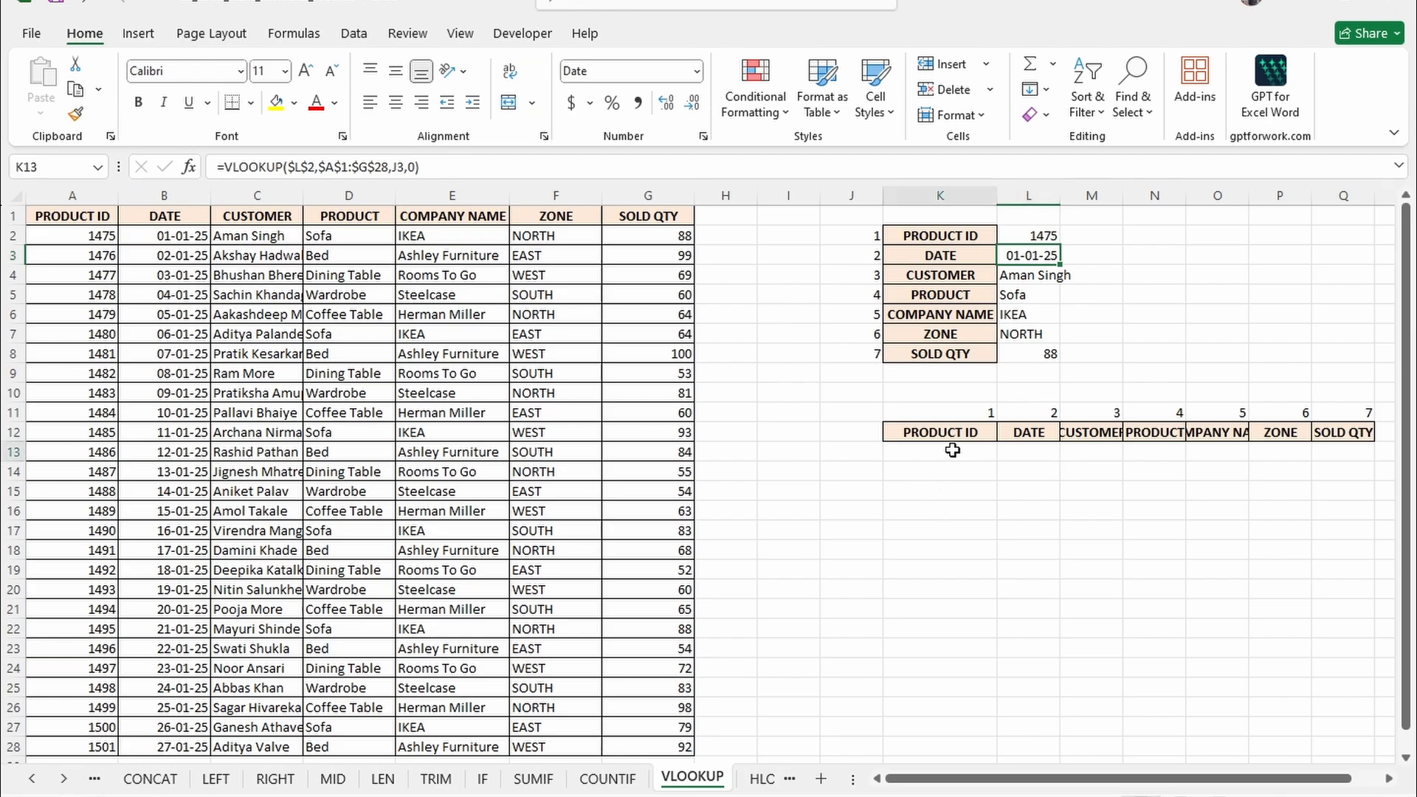
click(1053, 451)
text(=vlookup)
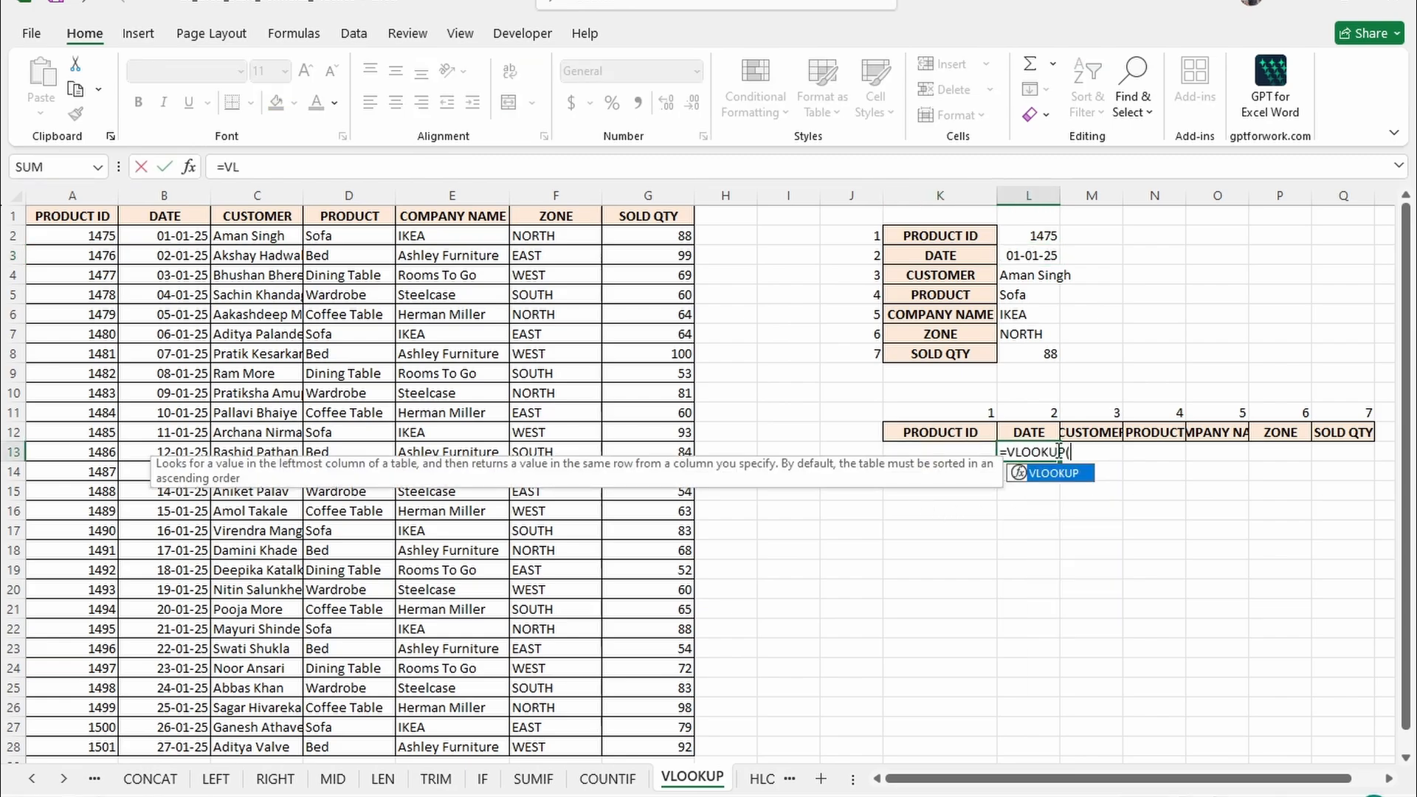
key(Tab)
click(957, 454)
text(,)
click(89, 218)
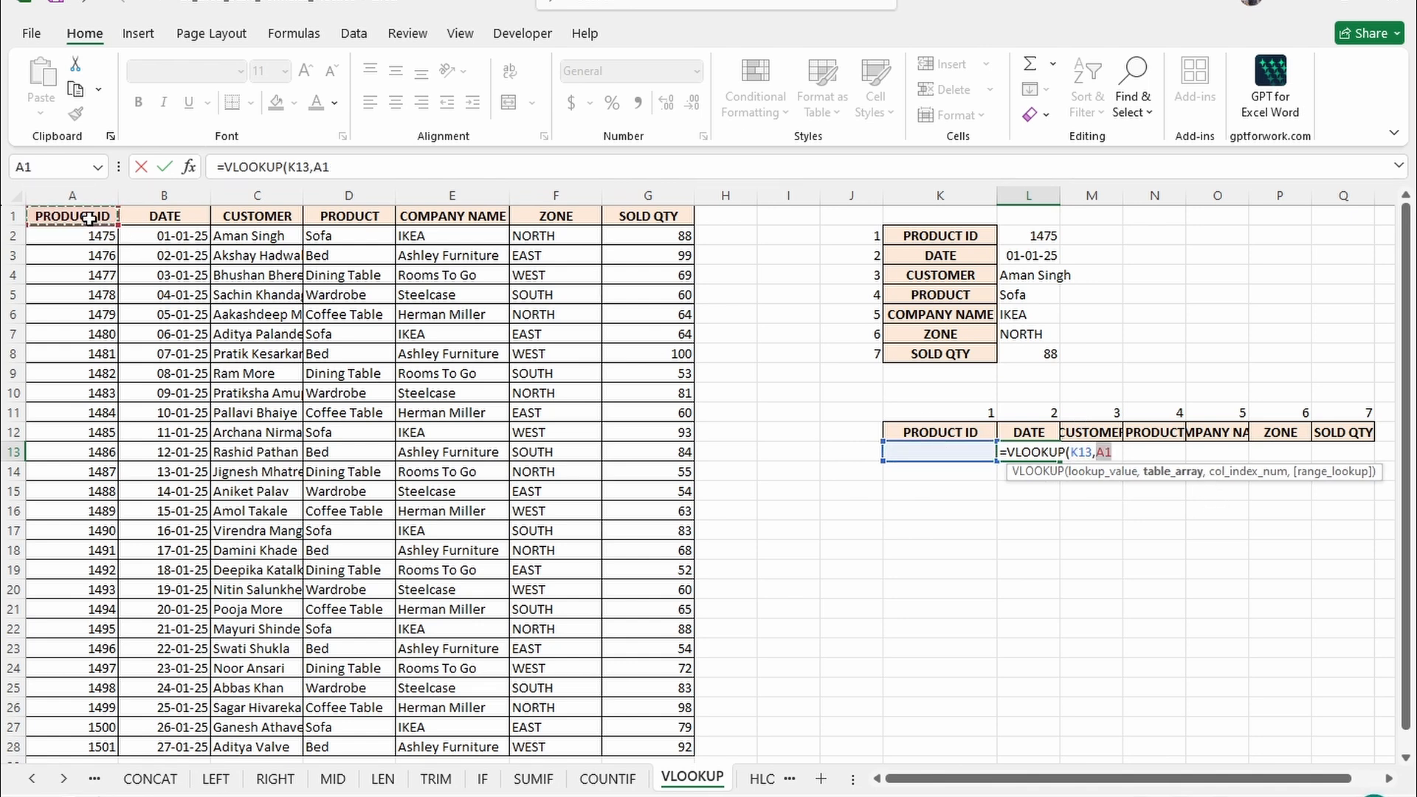
key(ctrl+shift+Right)
key(ctrl+shift+Down)
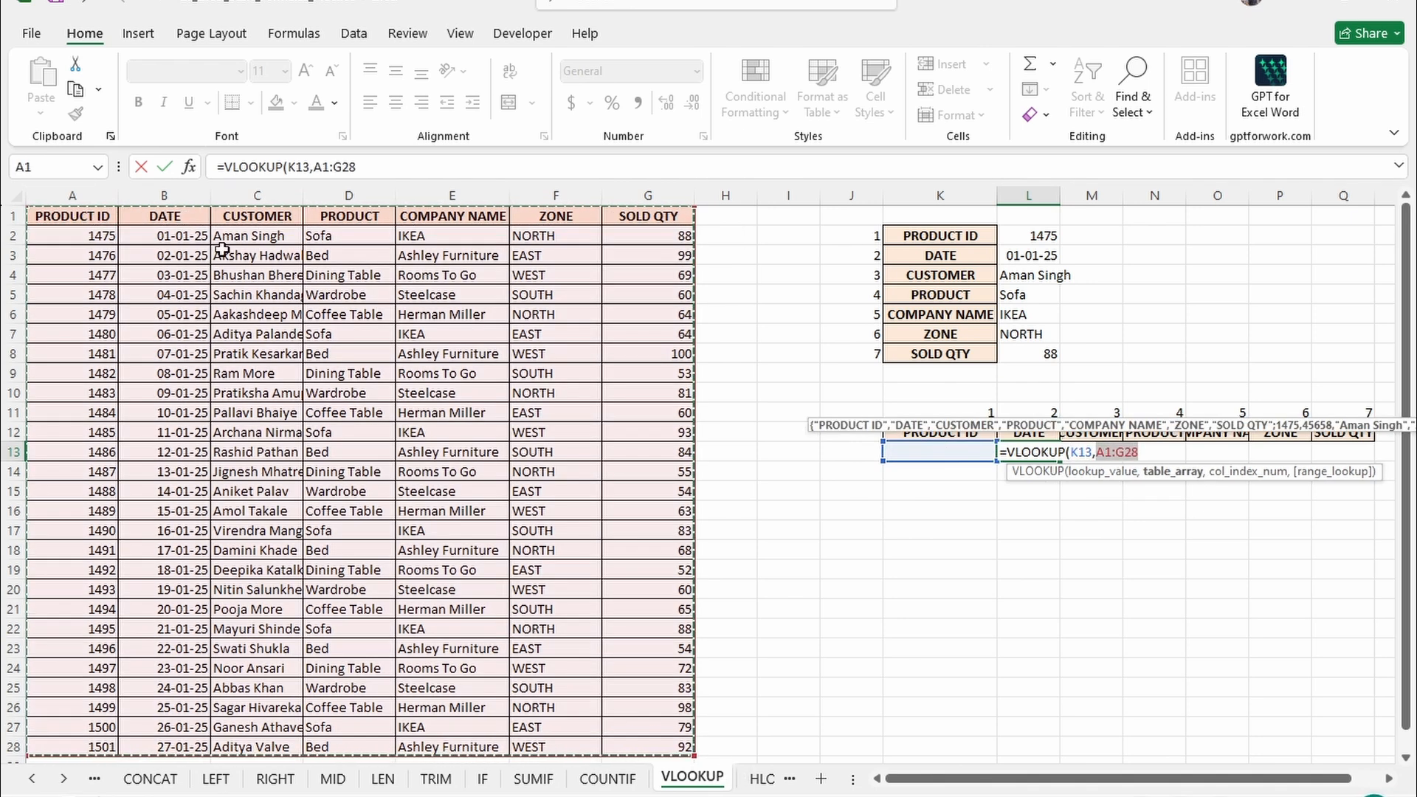
text(,)
click(1044, 412)
text(,)
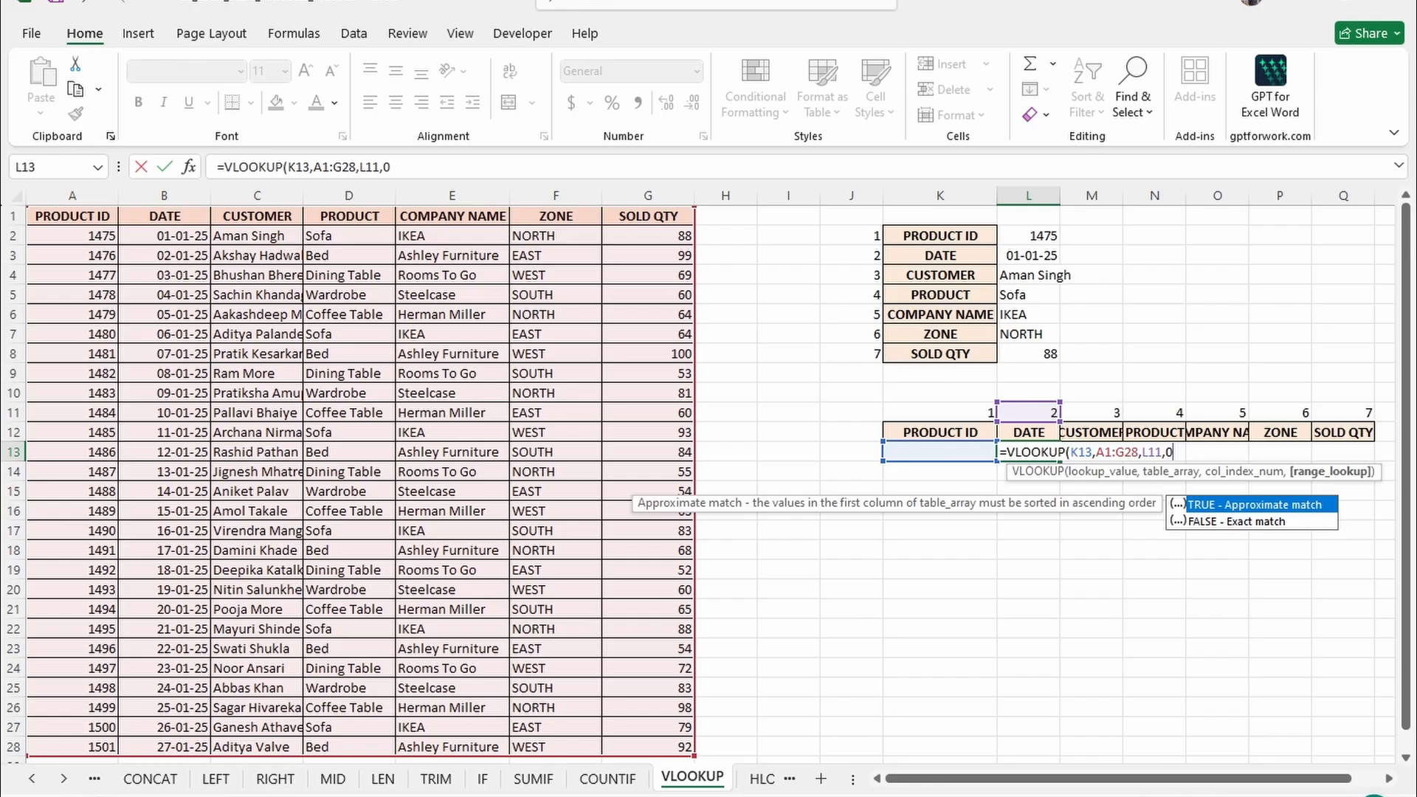
text(0))
Step: Make the references in the L13 formula absolute as $K$13, $A$1:$G$28 and $L$11, and fill it across to Q13
click(1079, 453)
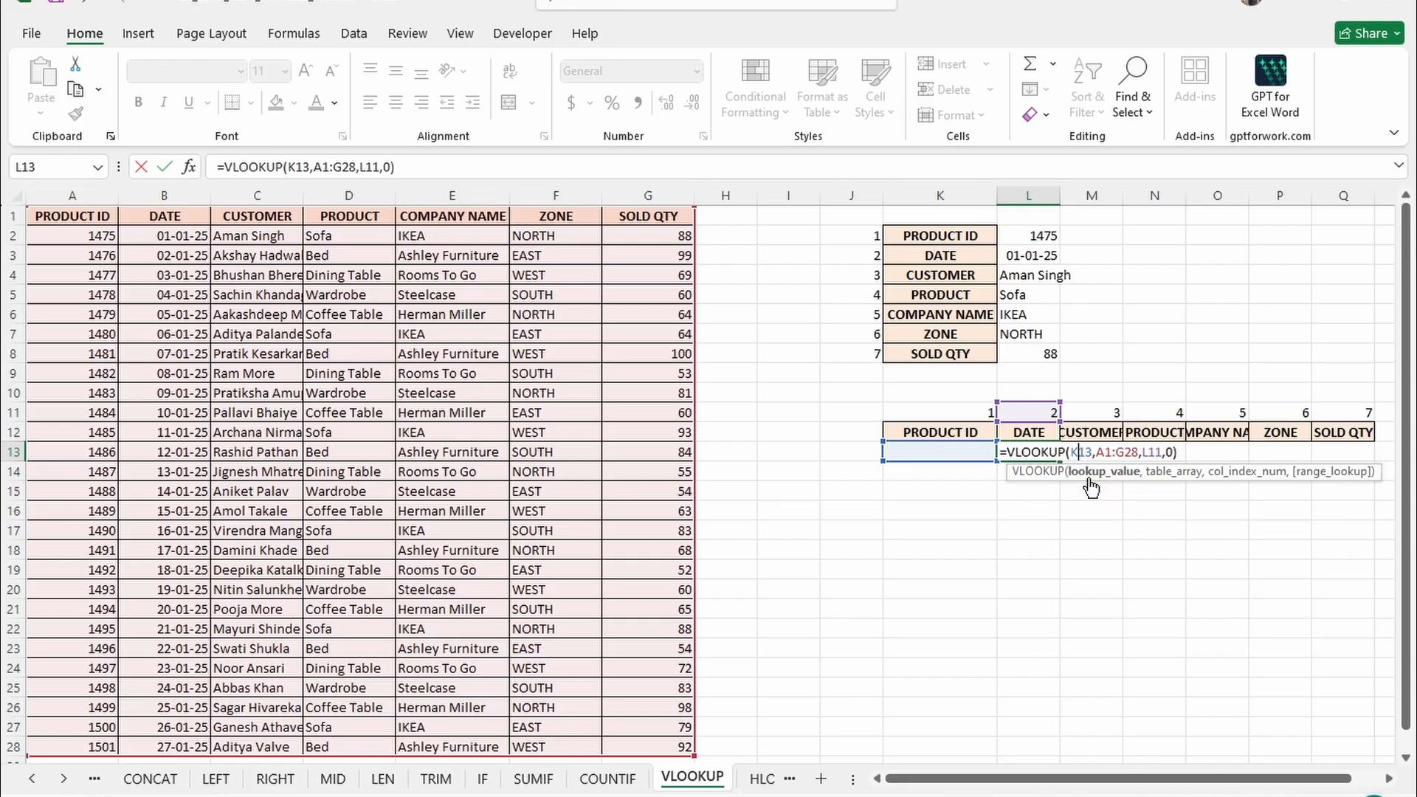
key(F4)
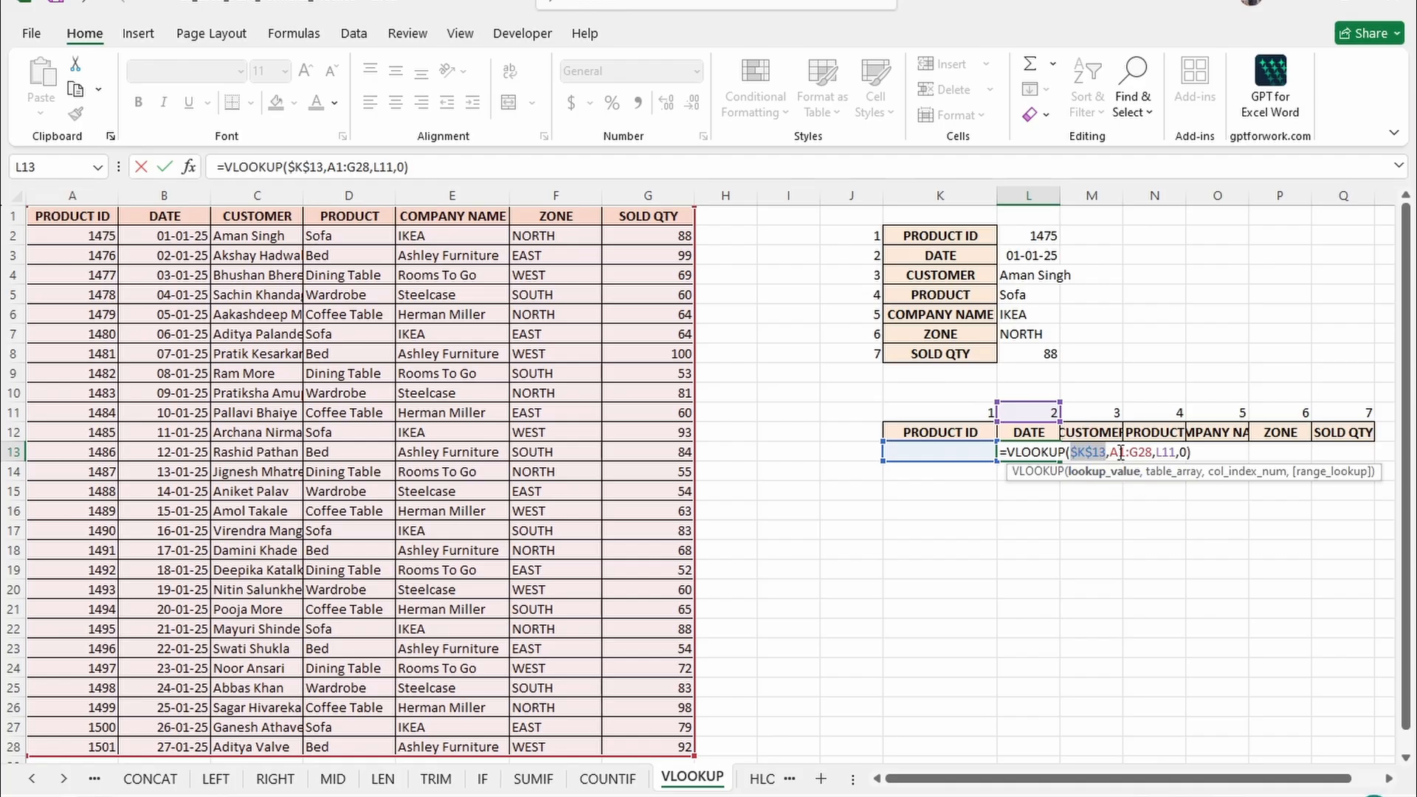
drag(1110, 452, 1216, 452)
key(F4)
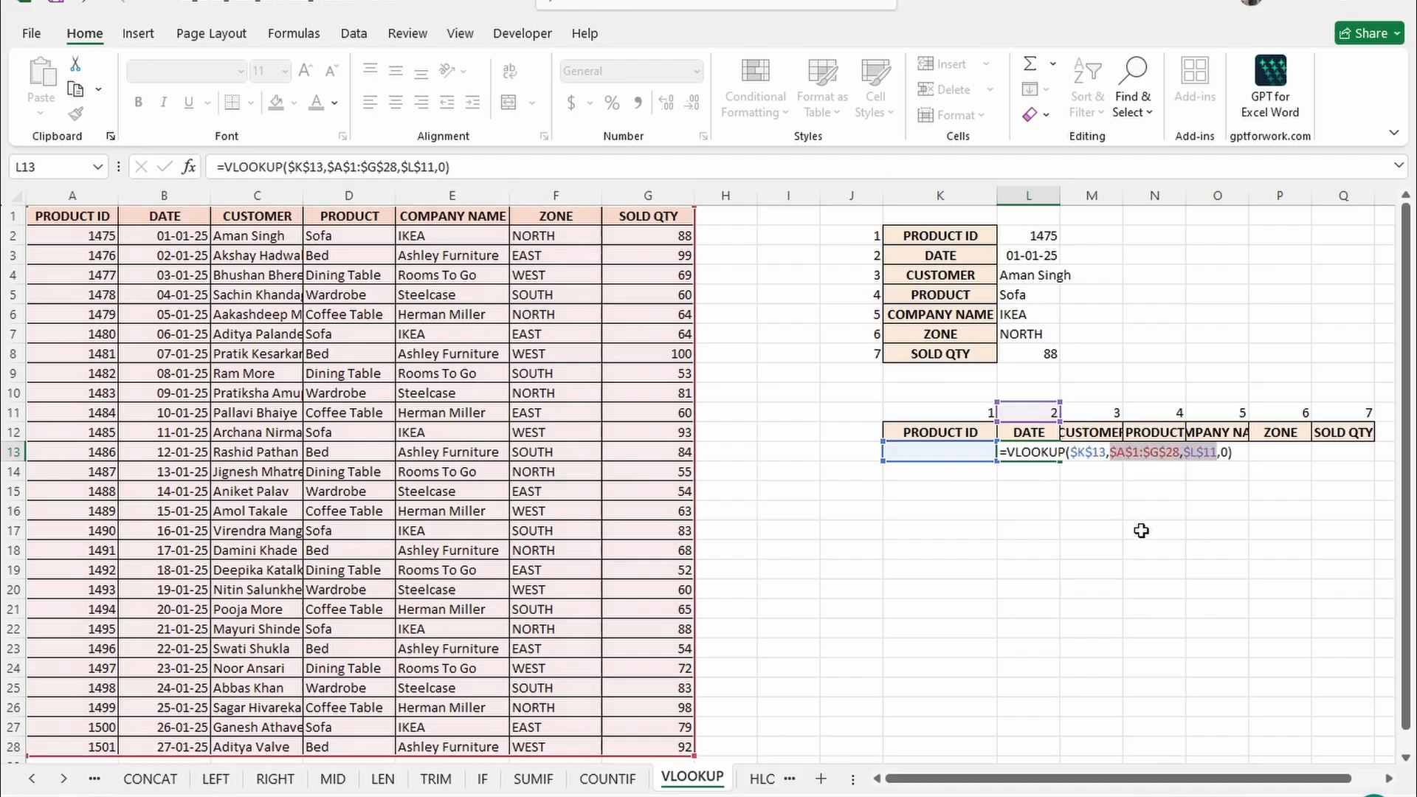
key(ctrl+Return)
drag(1059, 462, 1354, 459)
Step: Enter product ID 1480 in K13 and format the DATE result in L13 as Short Date
click(965, 454)
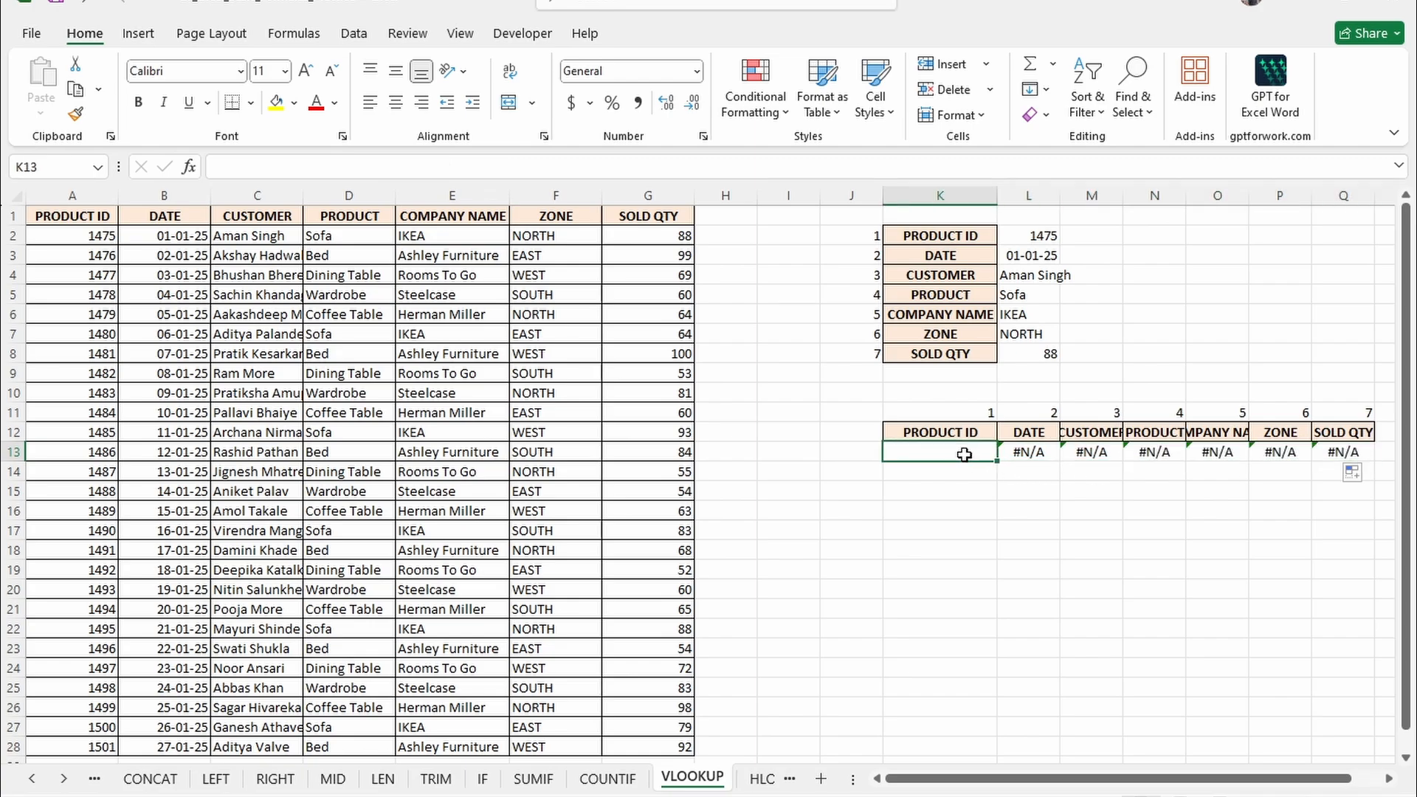
text(14)
key(Return)
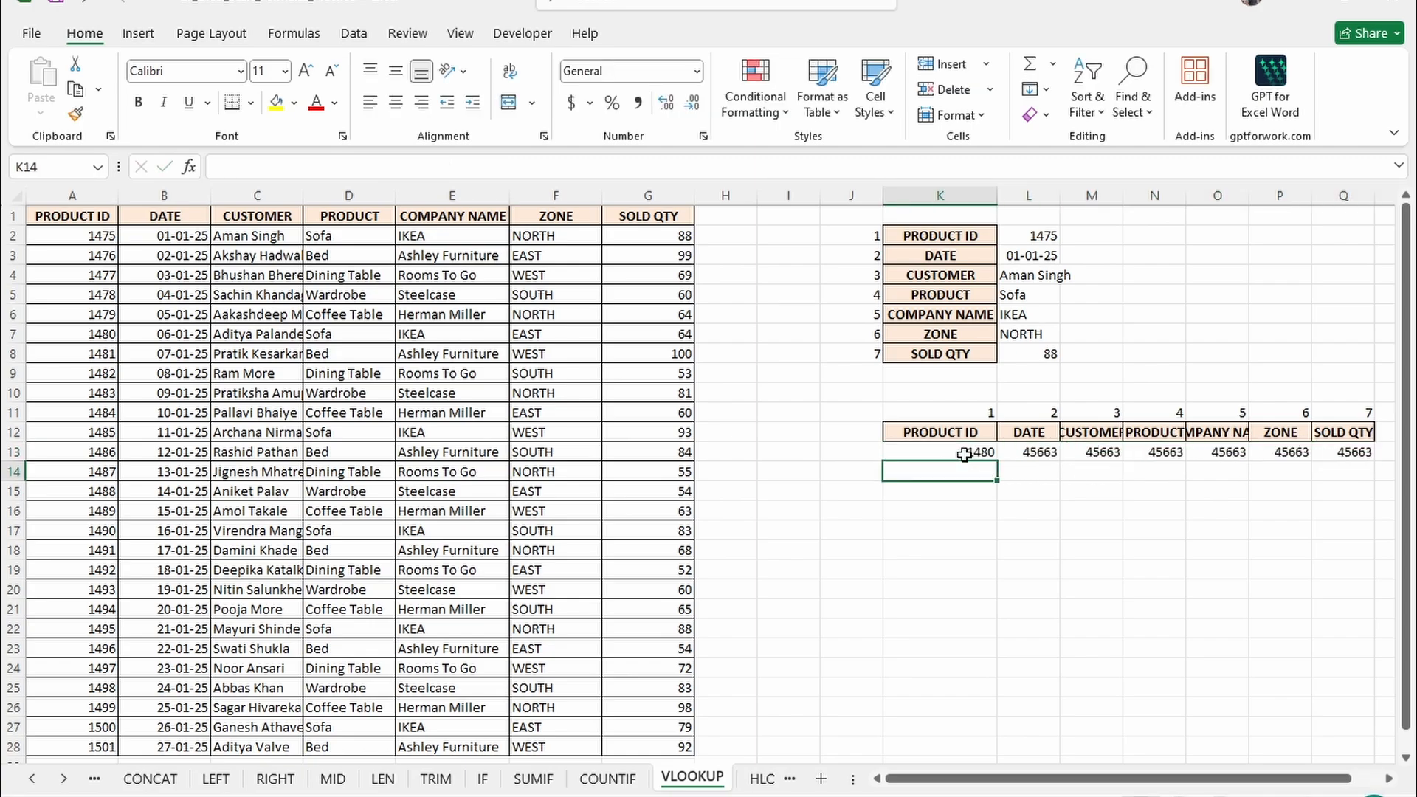
click(1011, 454)
click(696, 71)
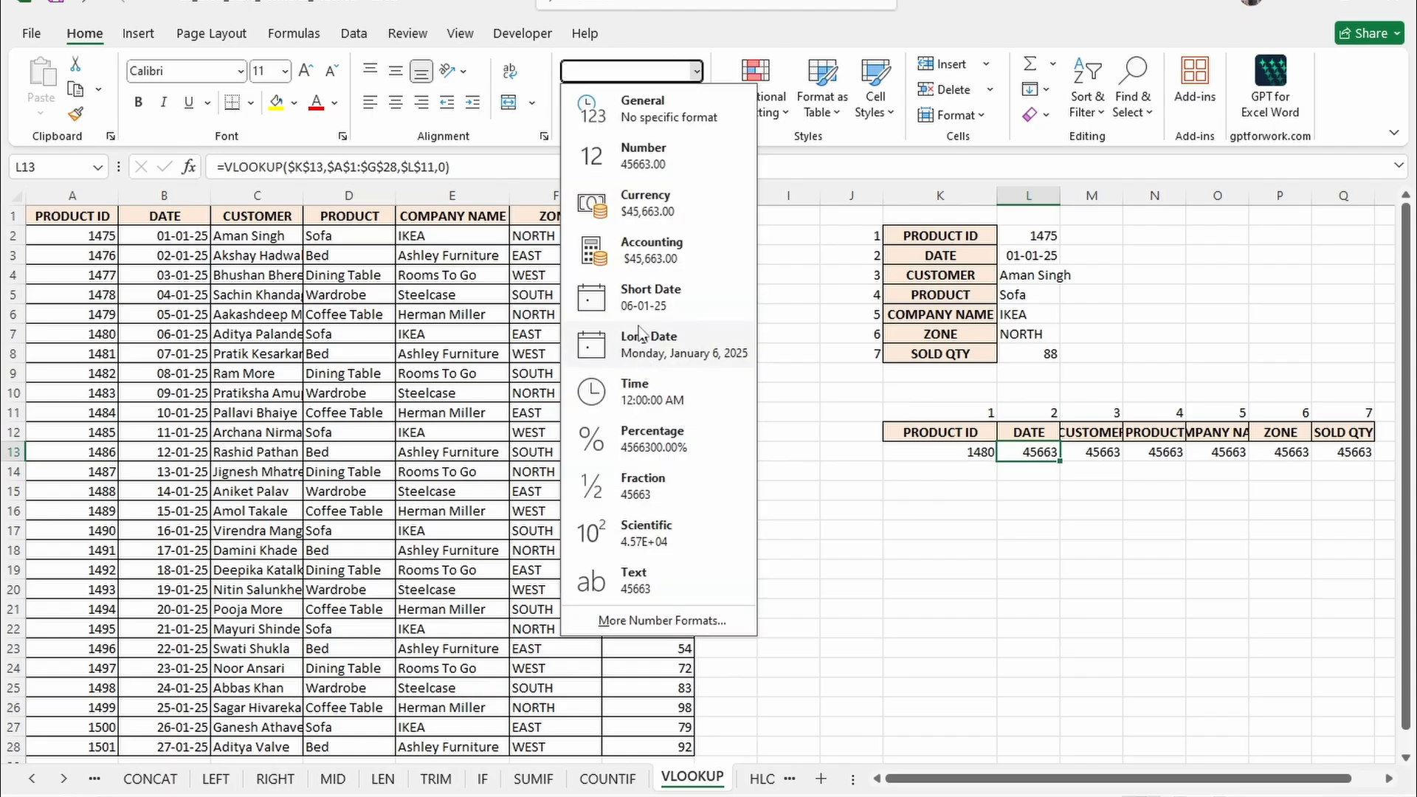
click(644, 294)
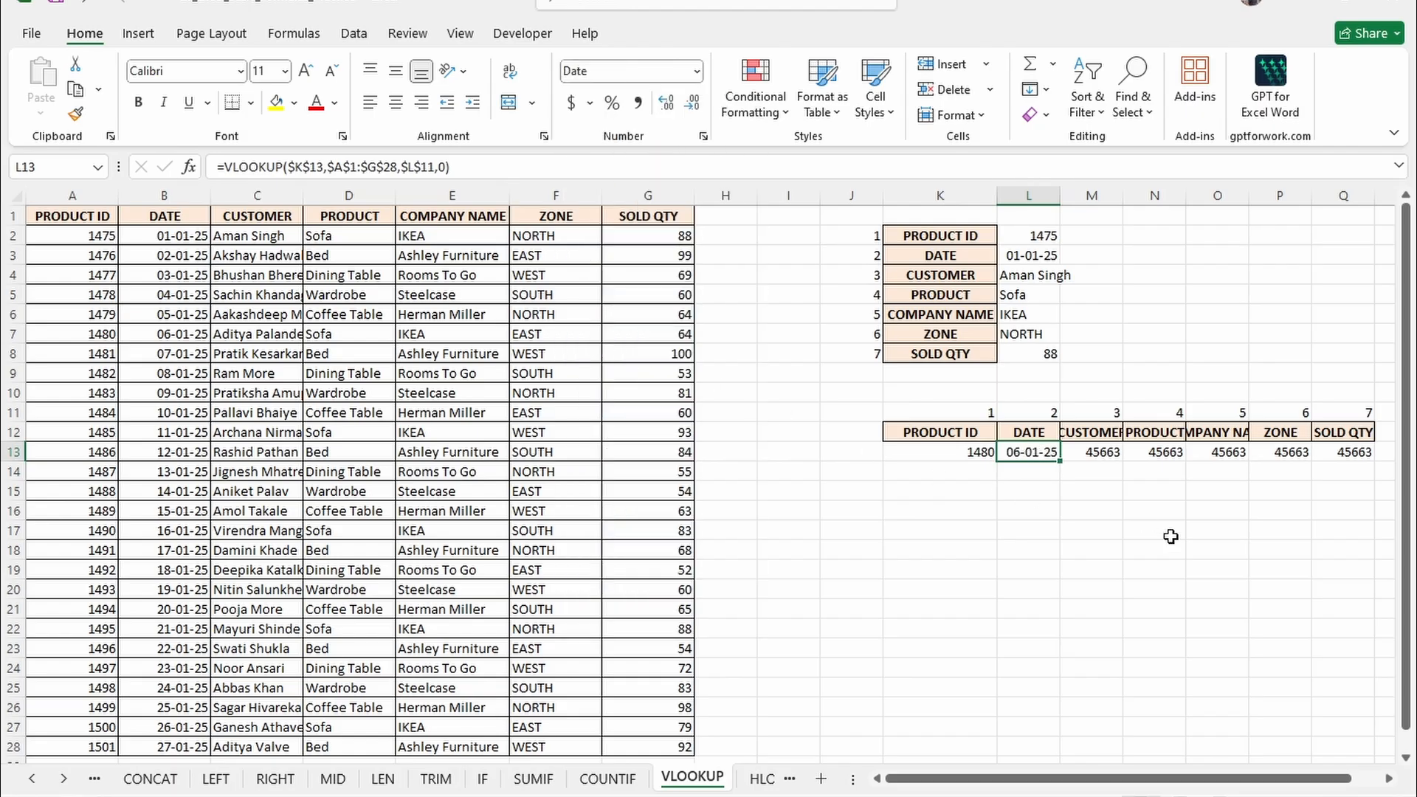
Step: Autofit column M to the width of its CUSTOMER header
click(1123, 527)
double_click(1123, 195)
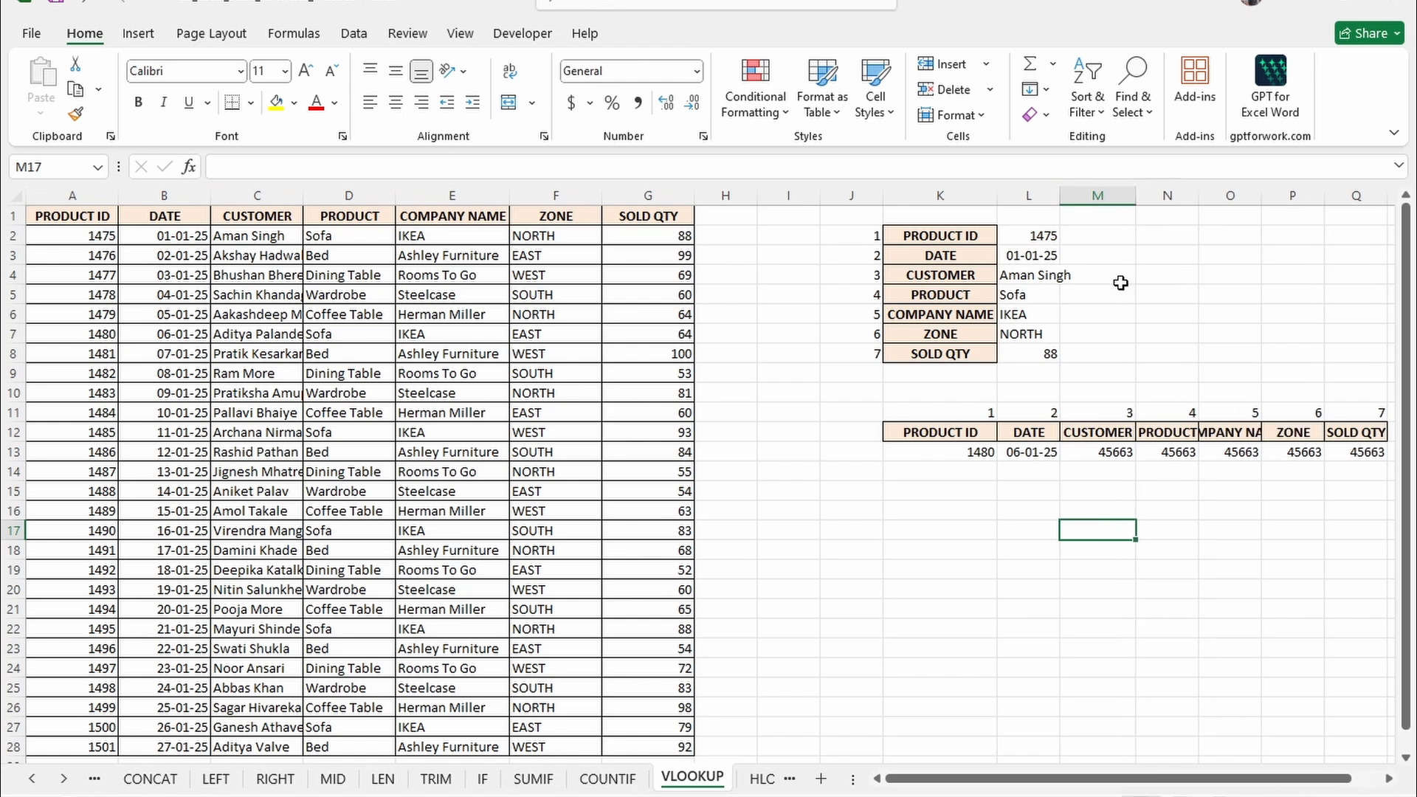
click(1050, 511)
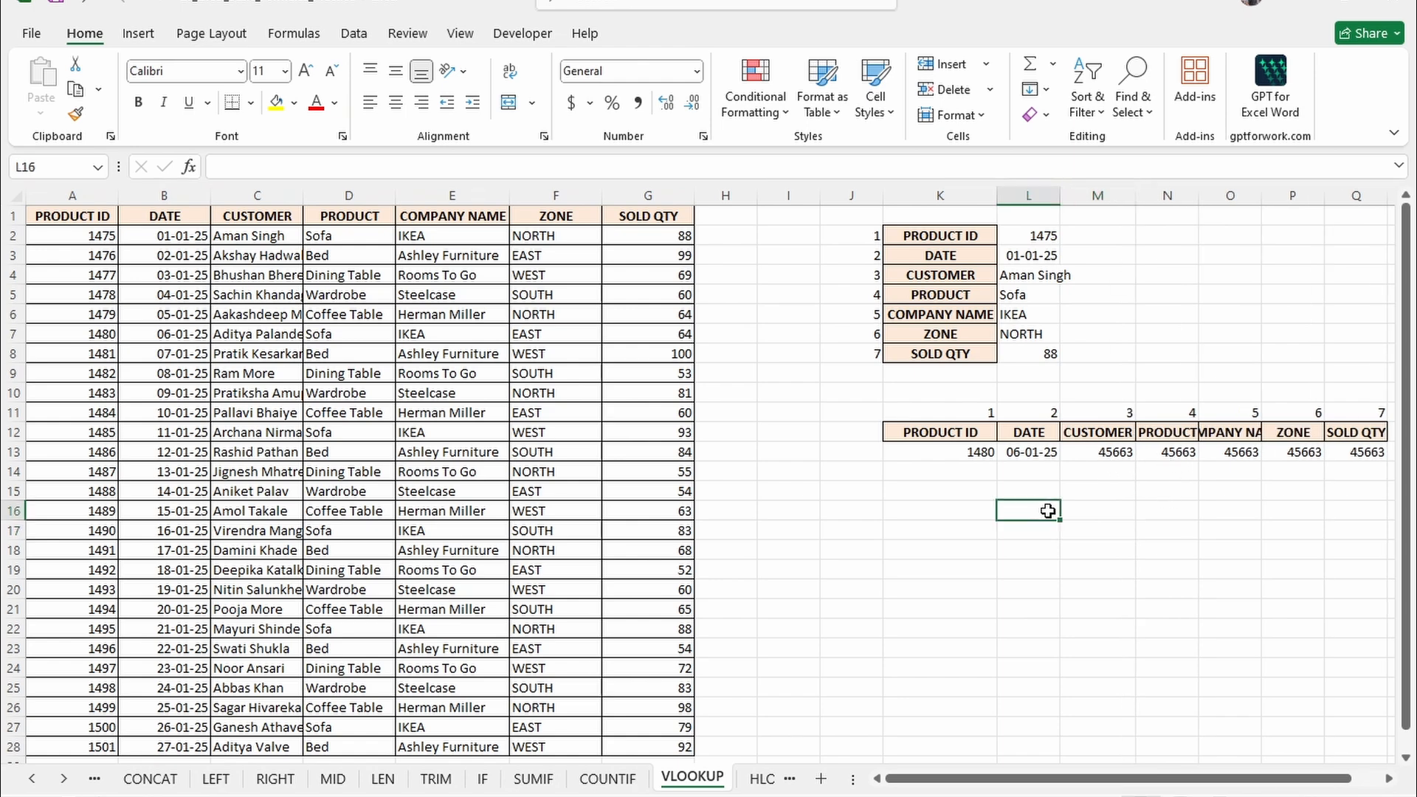
Step: On the HLOOKUP sheet, insert a blank column before the PRODUCT ID column
click(760, 779)
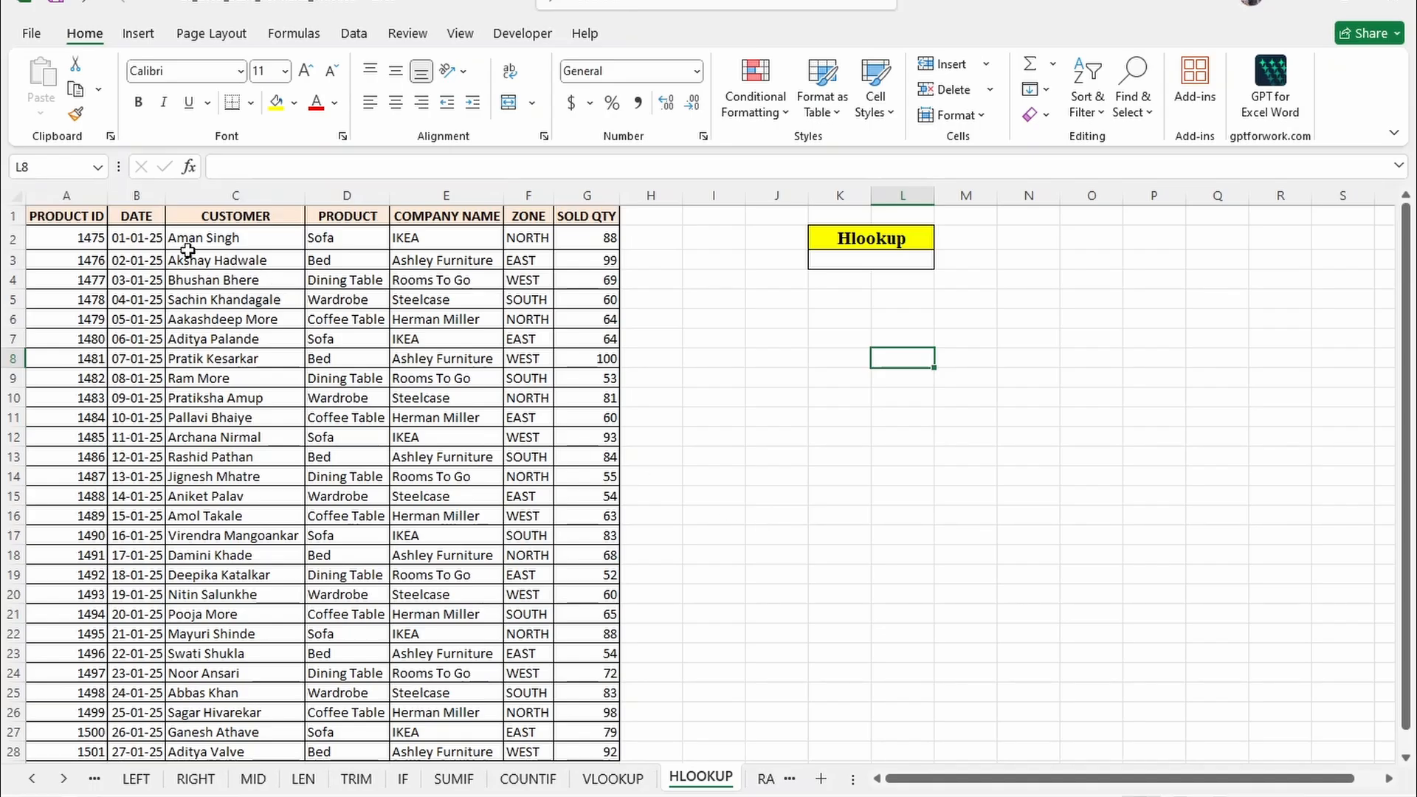
drag(88, 217, 579, 207)
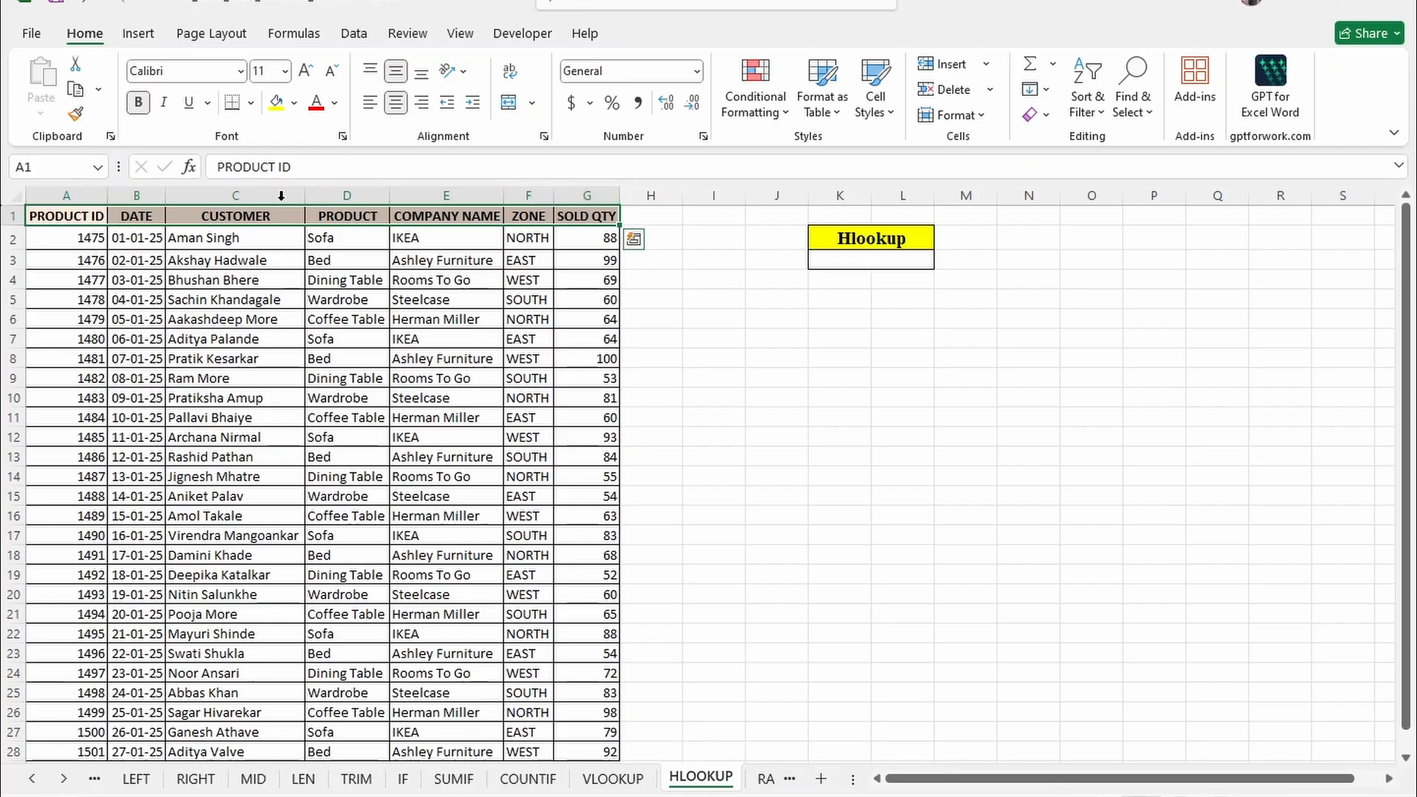
click(58, 190)
key(ctrl+shift+plus)
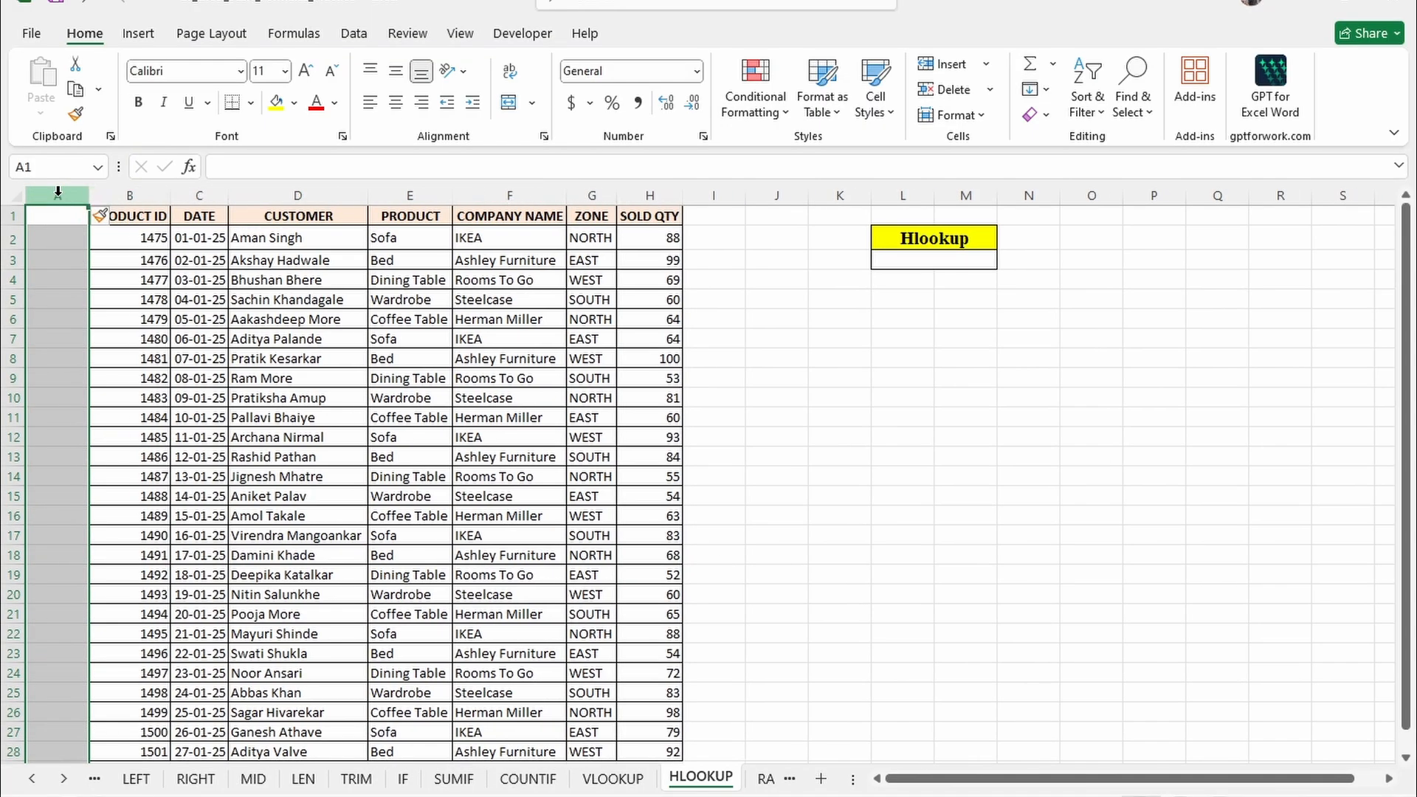
Step: Number the table rows from 1 to 28 in A1:A28 by extending the series 1, 2
text(1)
key(Return)
text(2)
key(Return)
drag(76, 220, 80, 240)
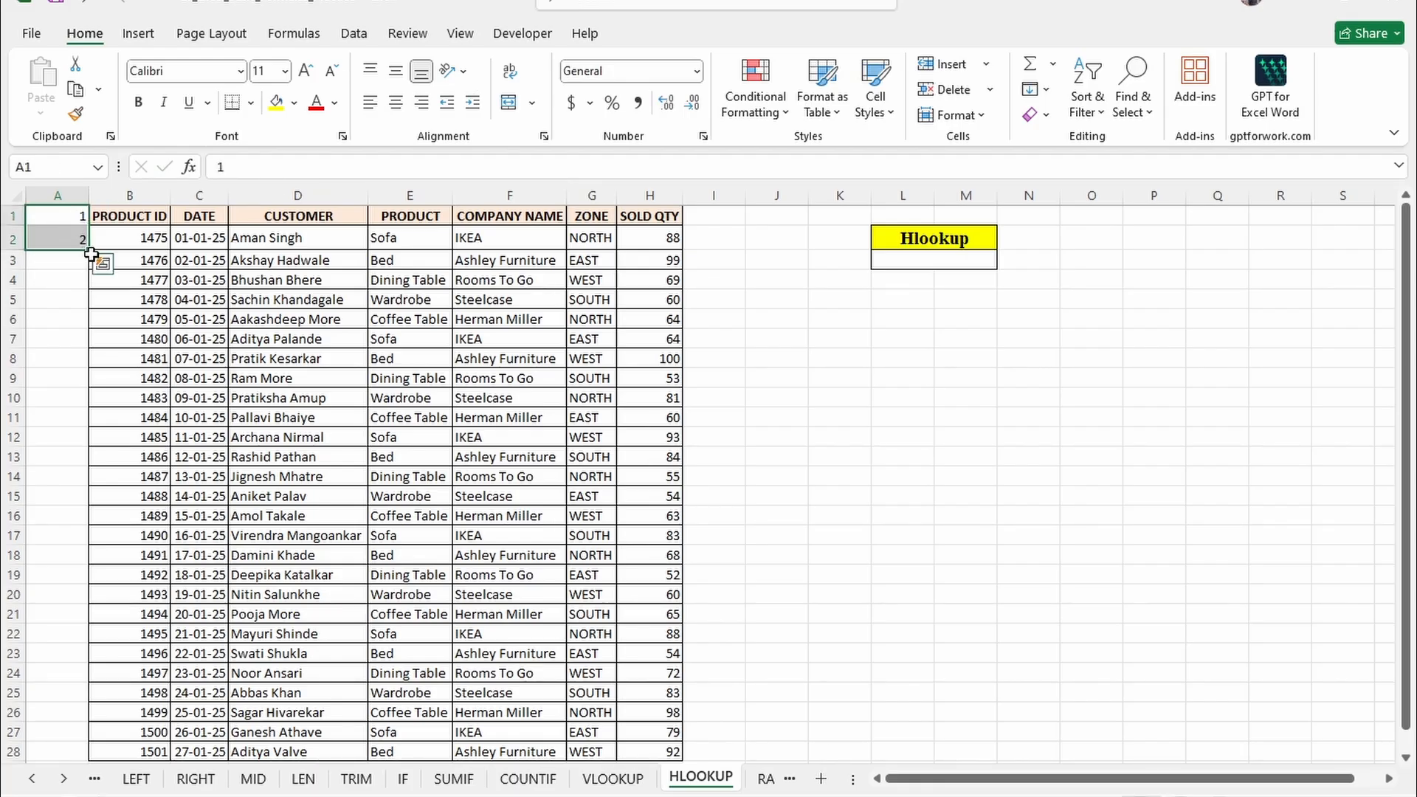
double_click(90, 251)
Step: Enter =HLOOKUP(E1,B1:H28,9,0) in L3 below the Hlookup heading, looking up the PRODUCT header in the whole table
click(953, 269)
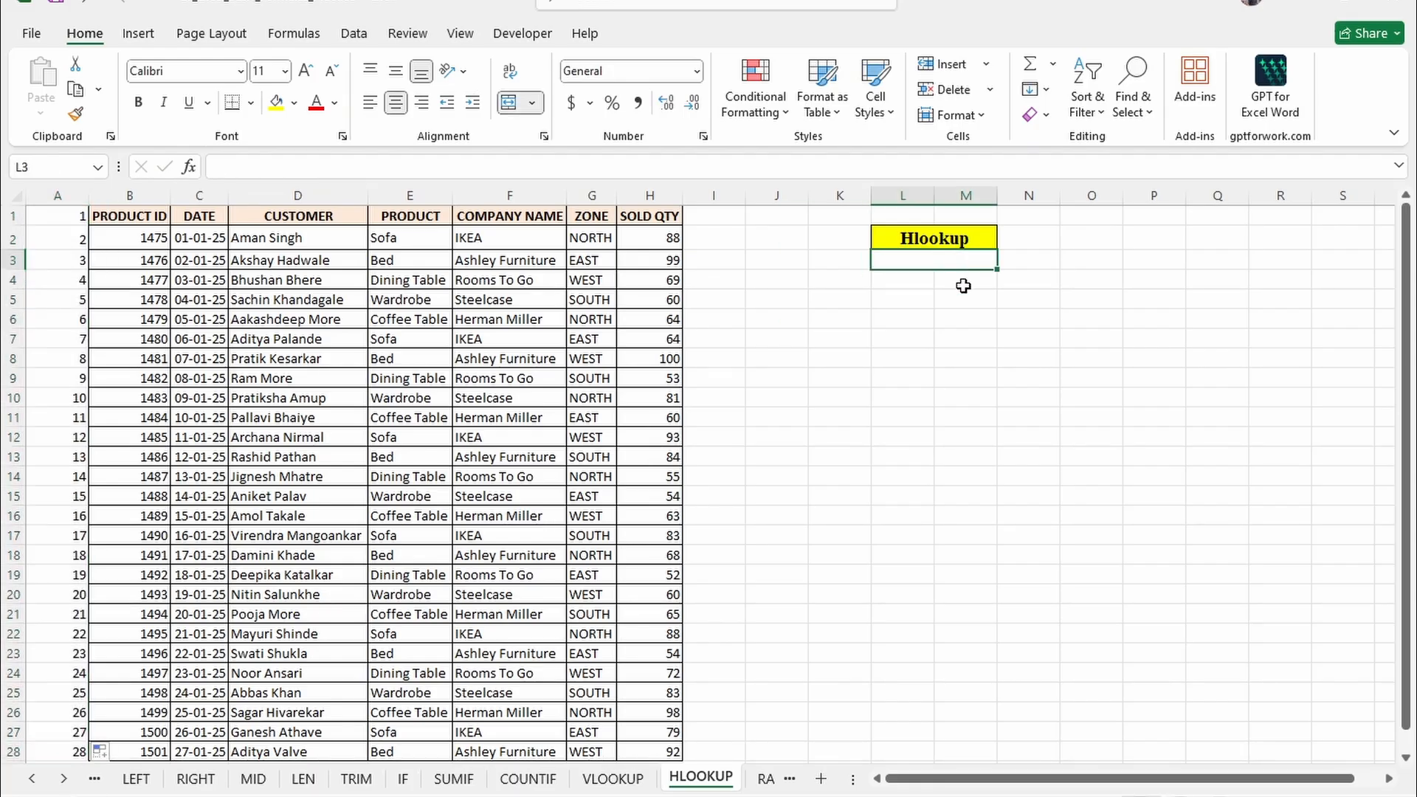
text(=HL)
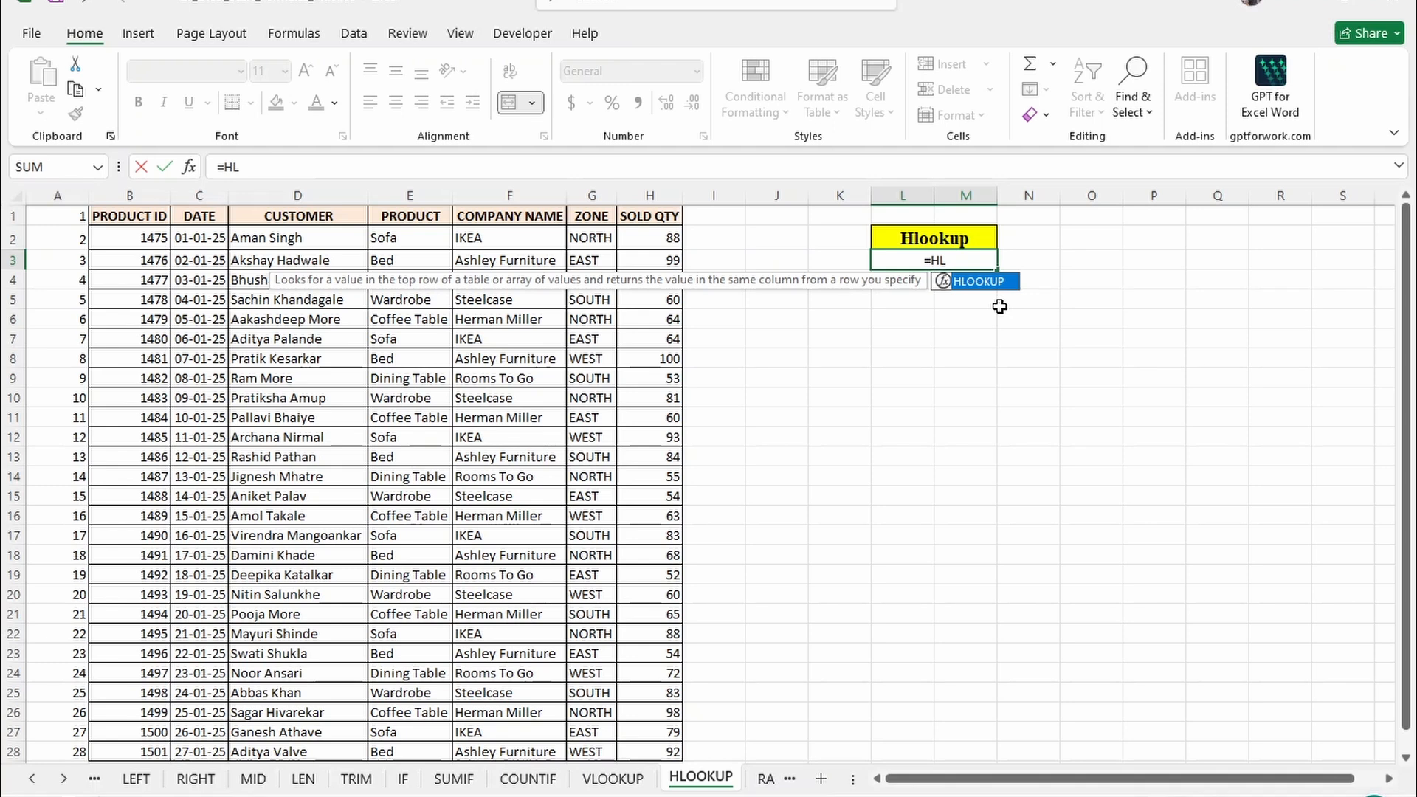
key(Tab)
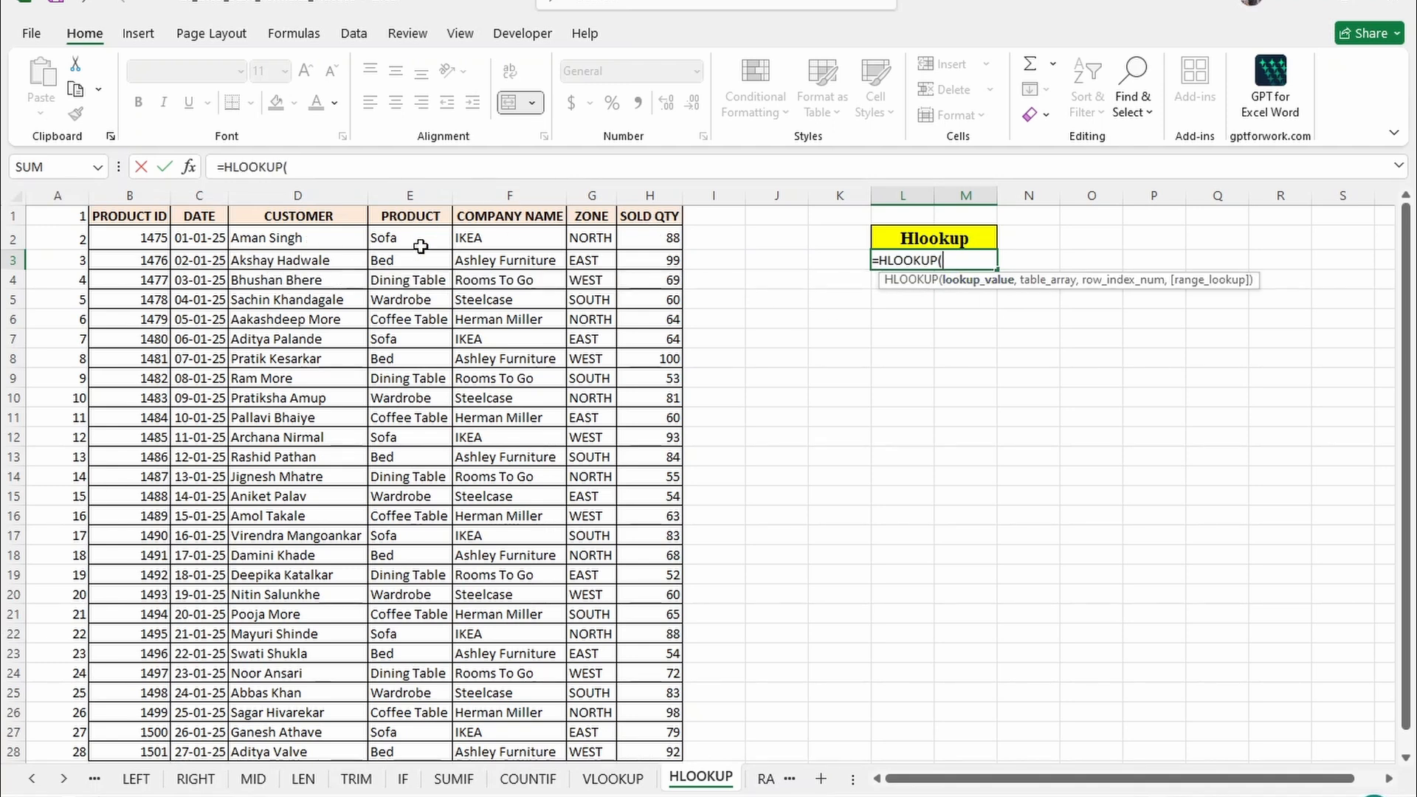
click(428, 215)
text(,)
click(148, 215)
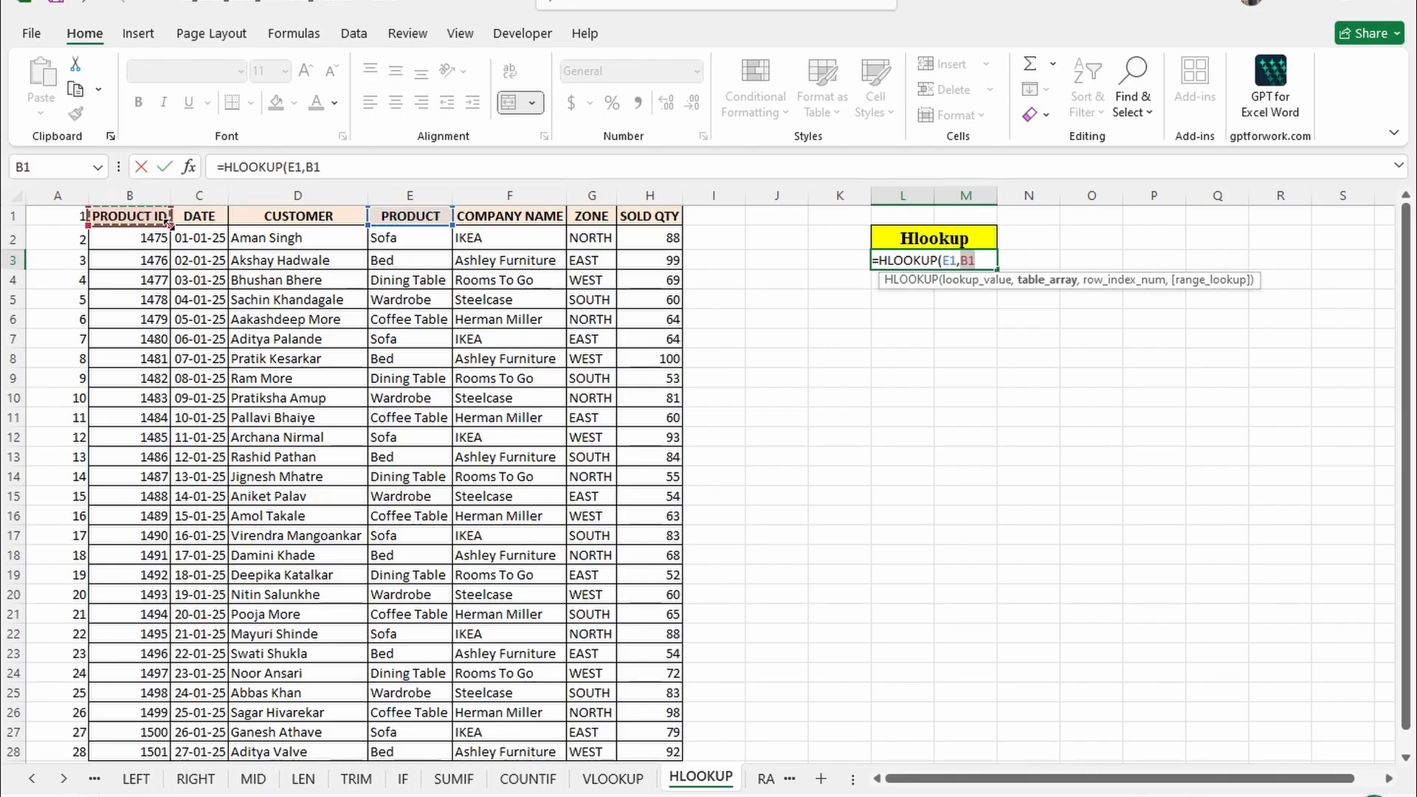
key(ctrl+shift+Right)
key(ctrl+shift+Down)
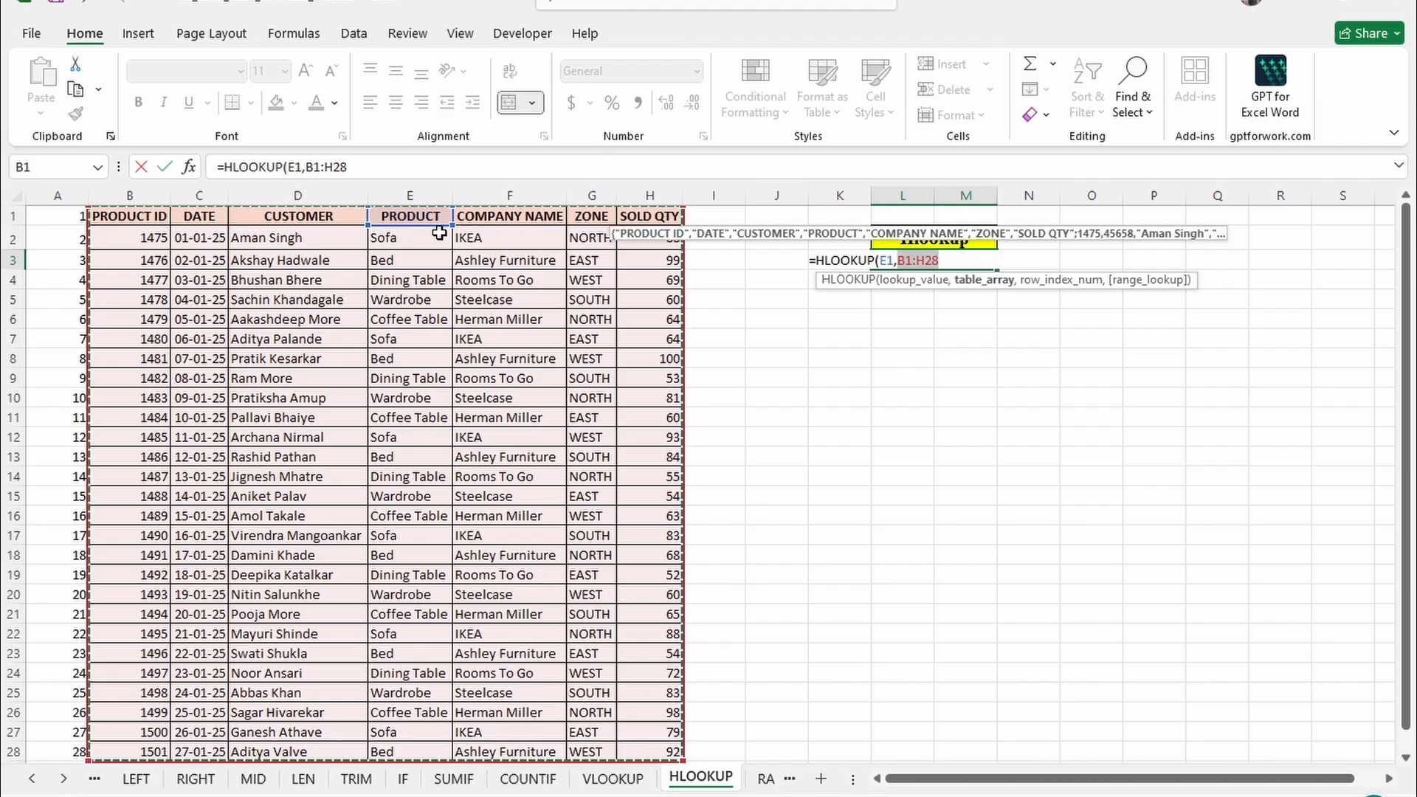
text(,)
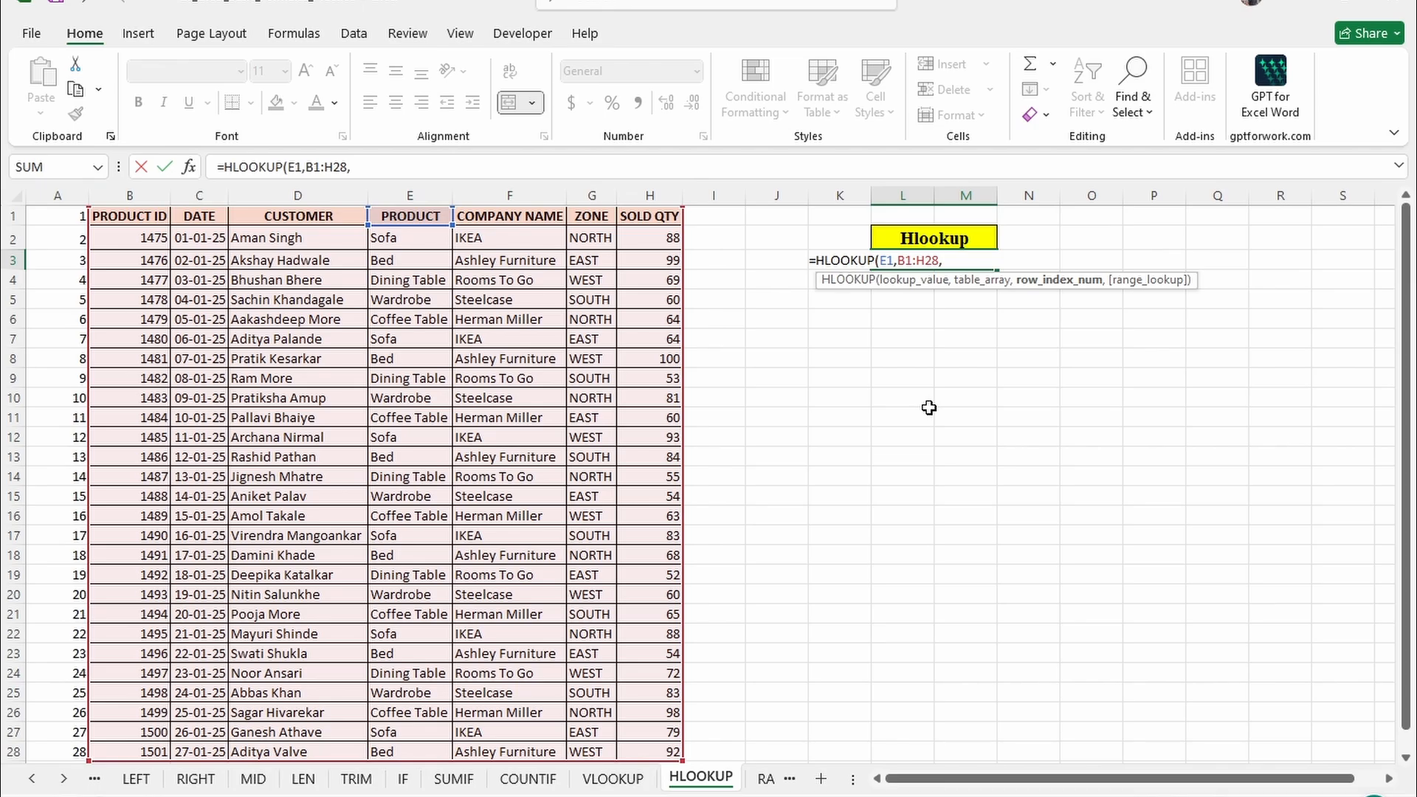
text(9,)
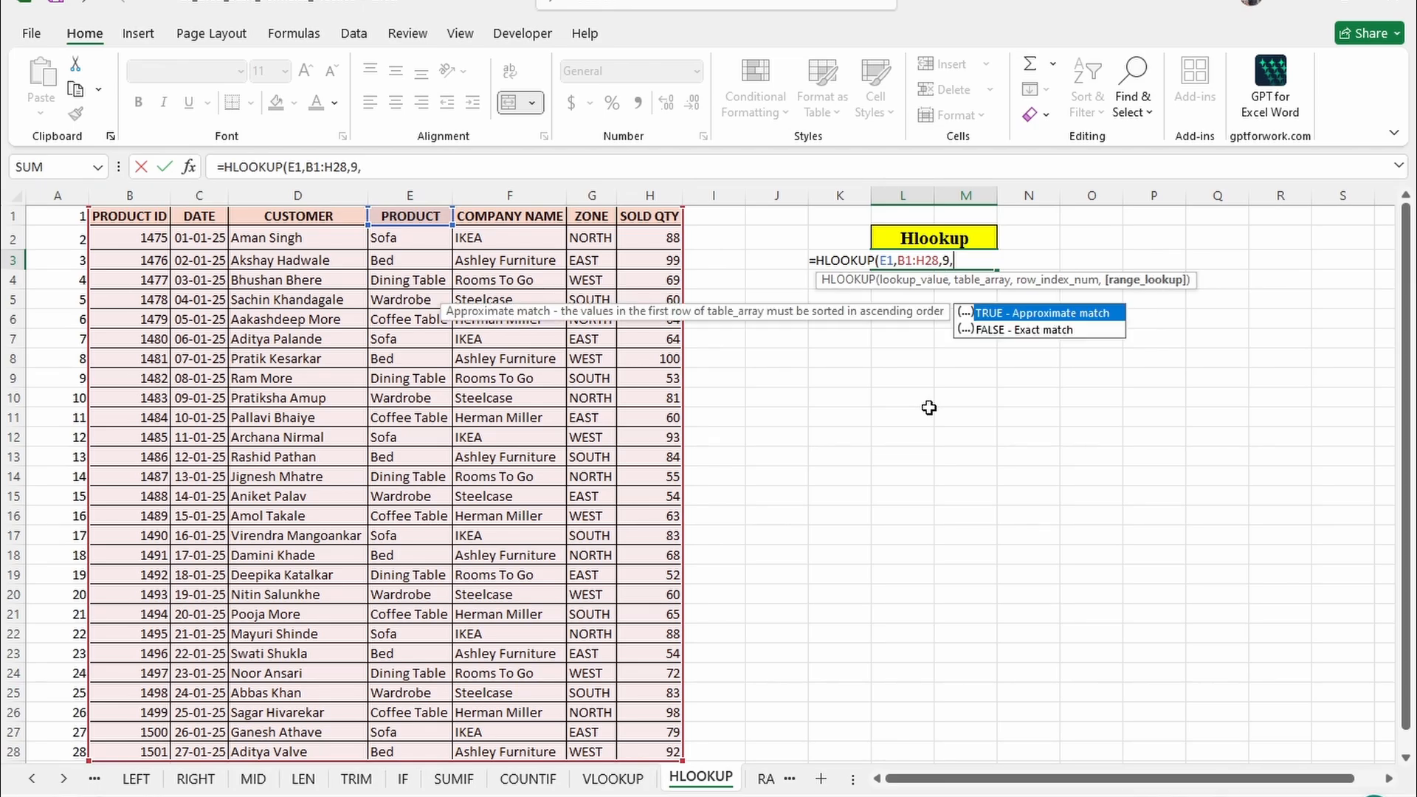
text(0))
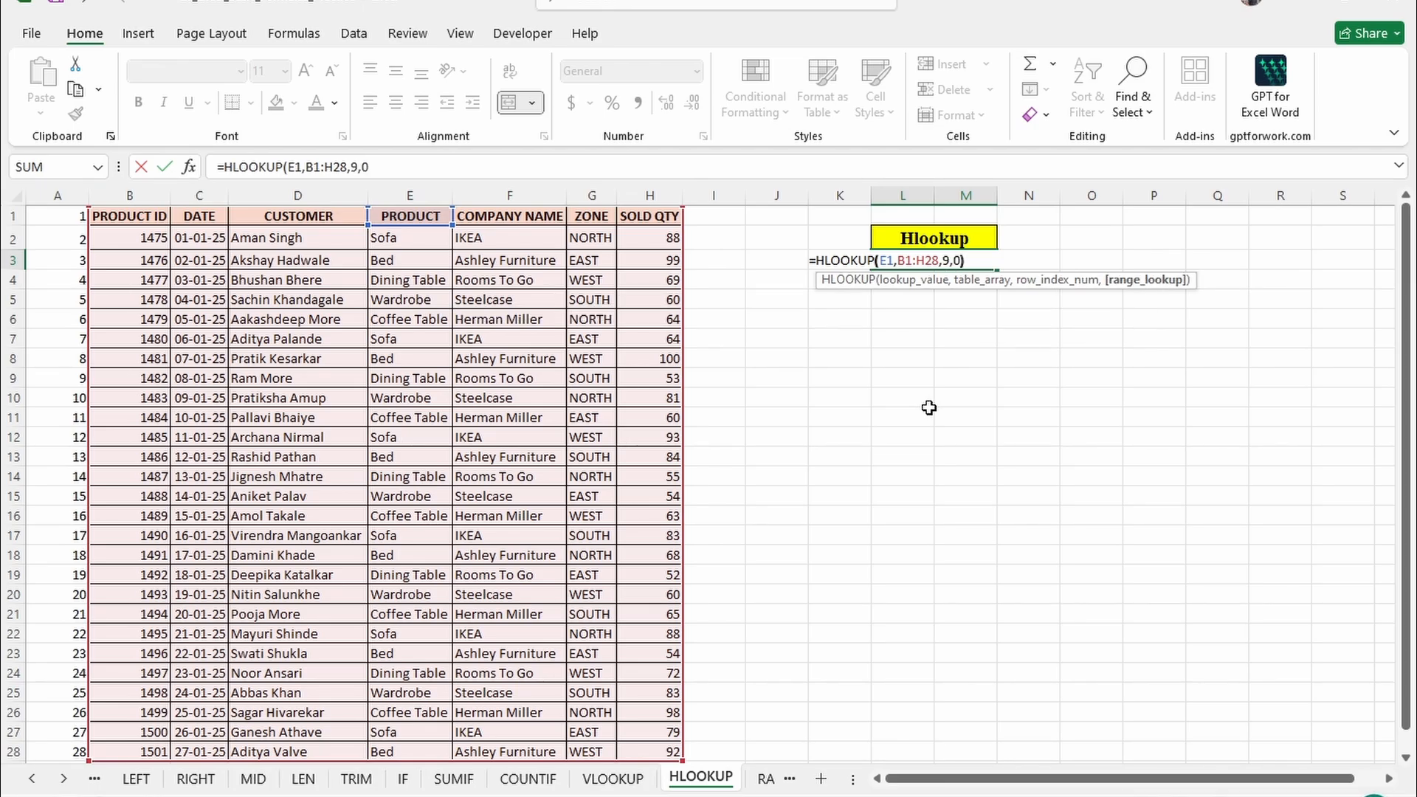
key(ctrl+Return)
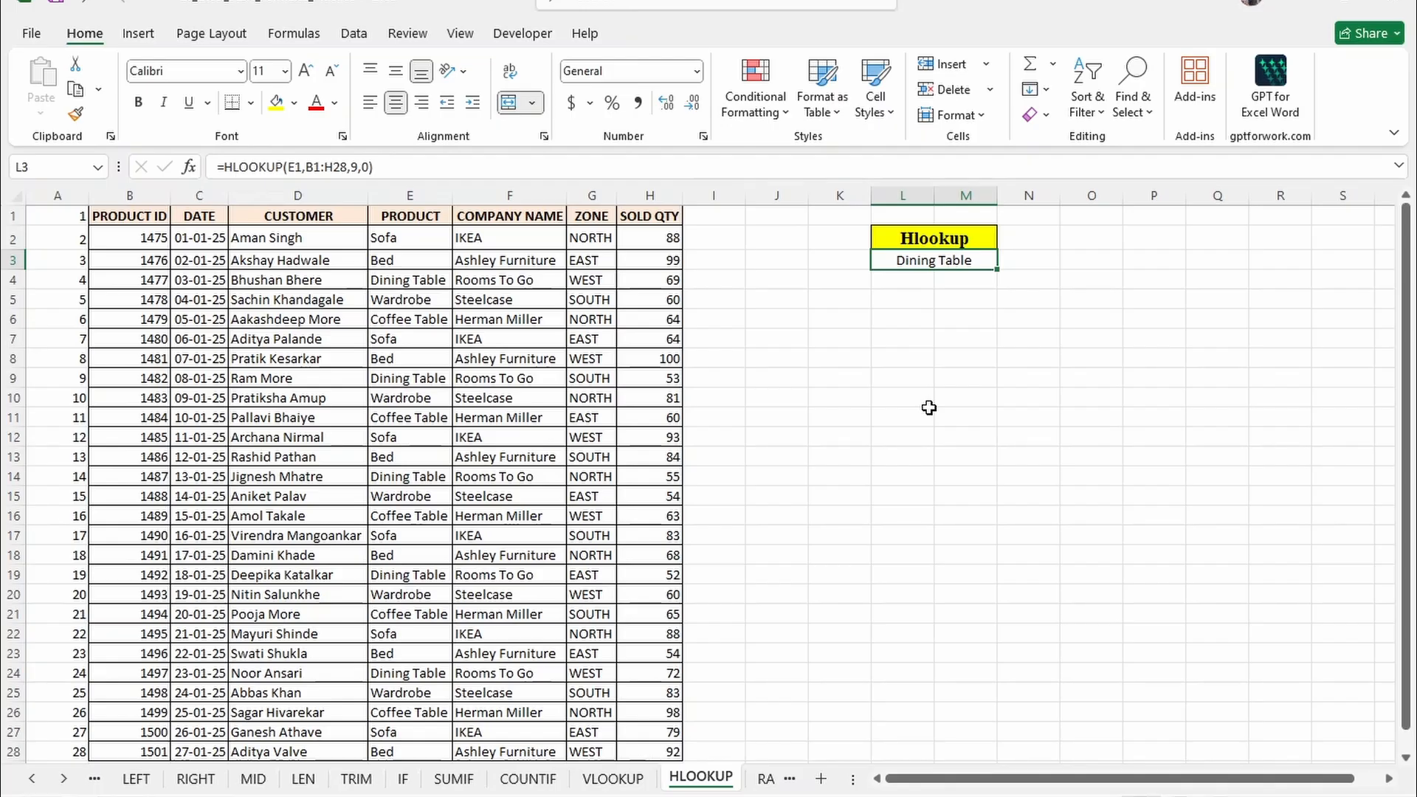
Step: Switch to the RANK sheet and select L2, the first empty cell under the Rank heading
click(767, 779)
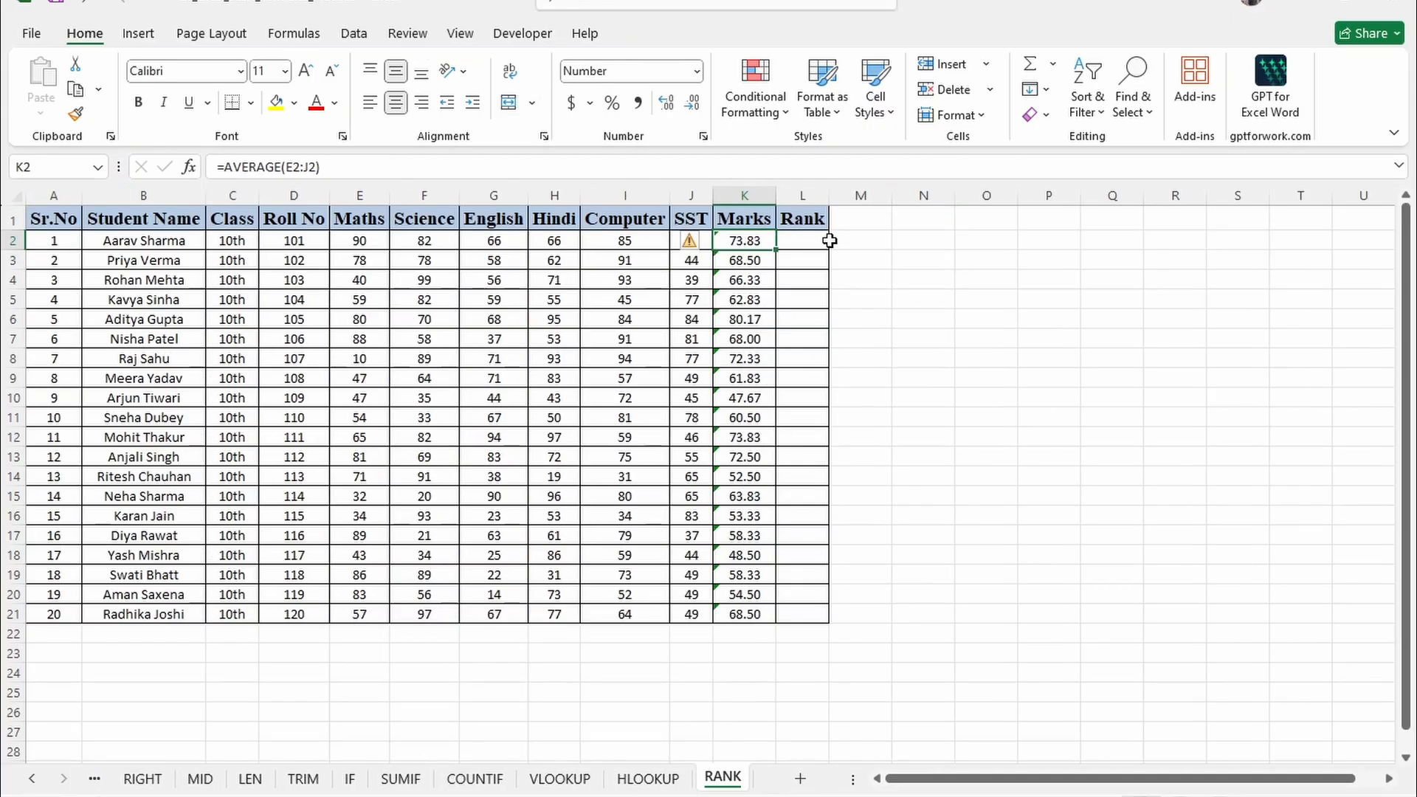
click(807, 243)
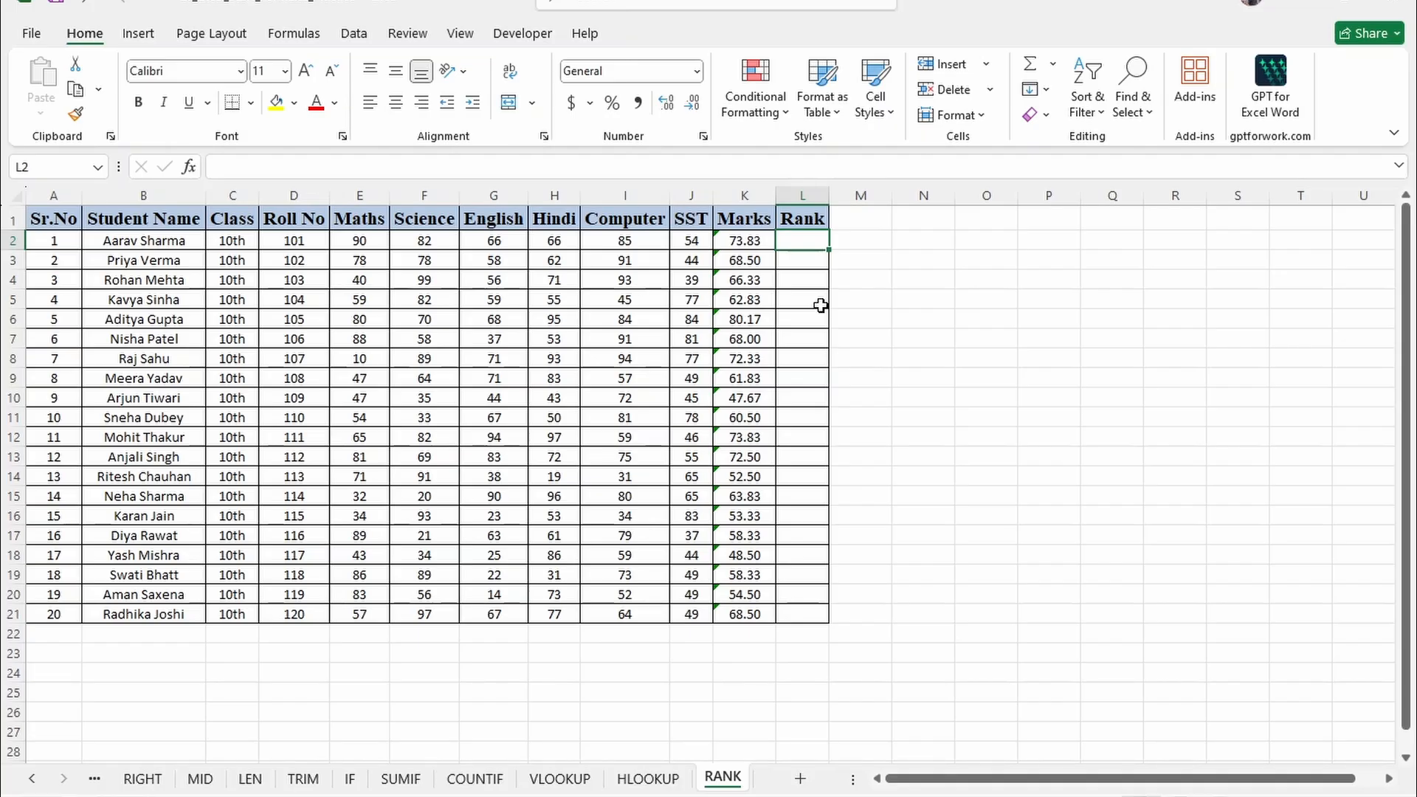
text(=RANK)
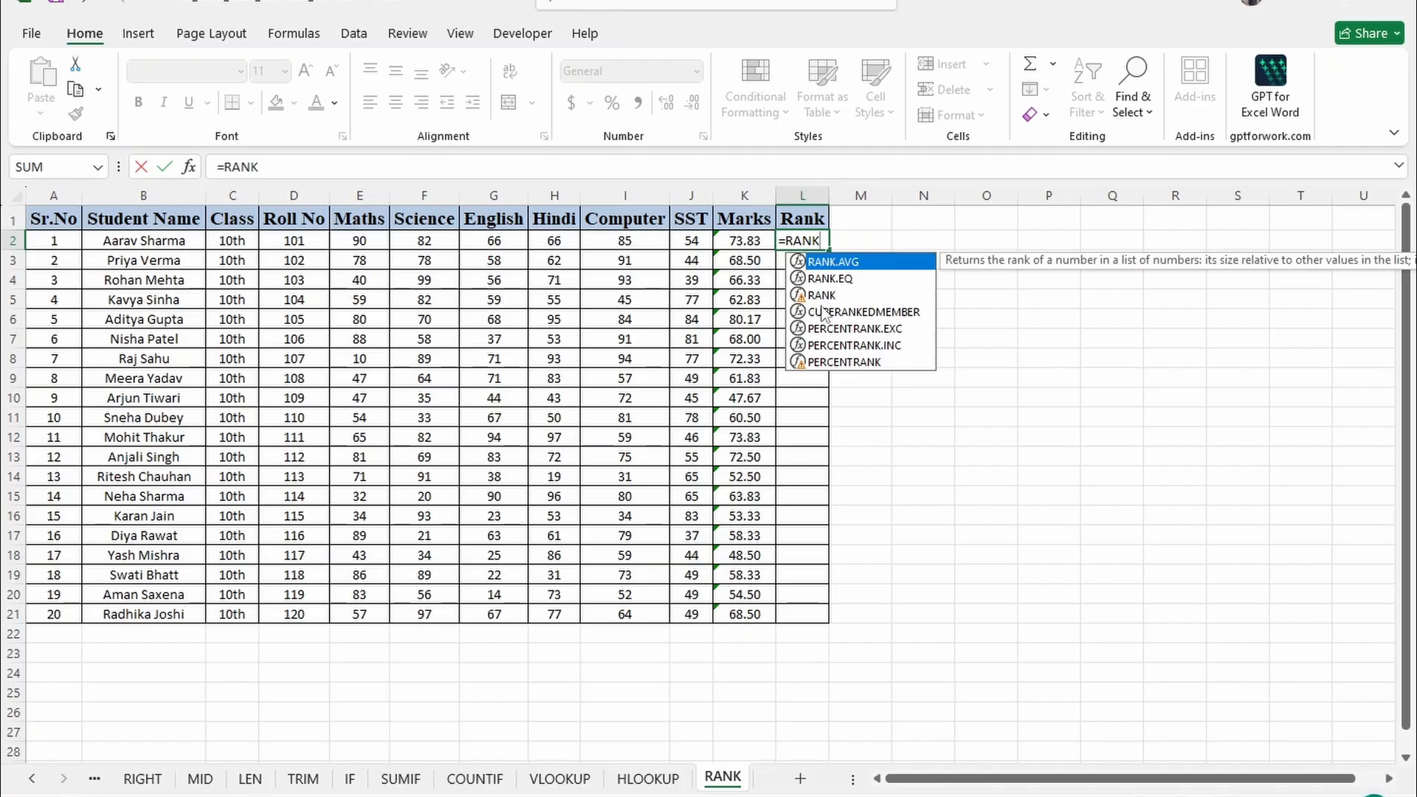
key(Tab)
drag(744, 241, 752, 609)
text(,)
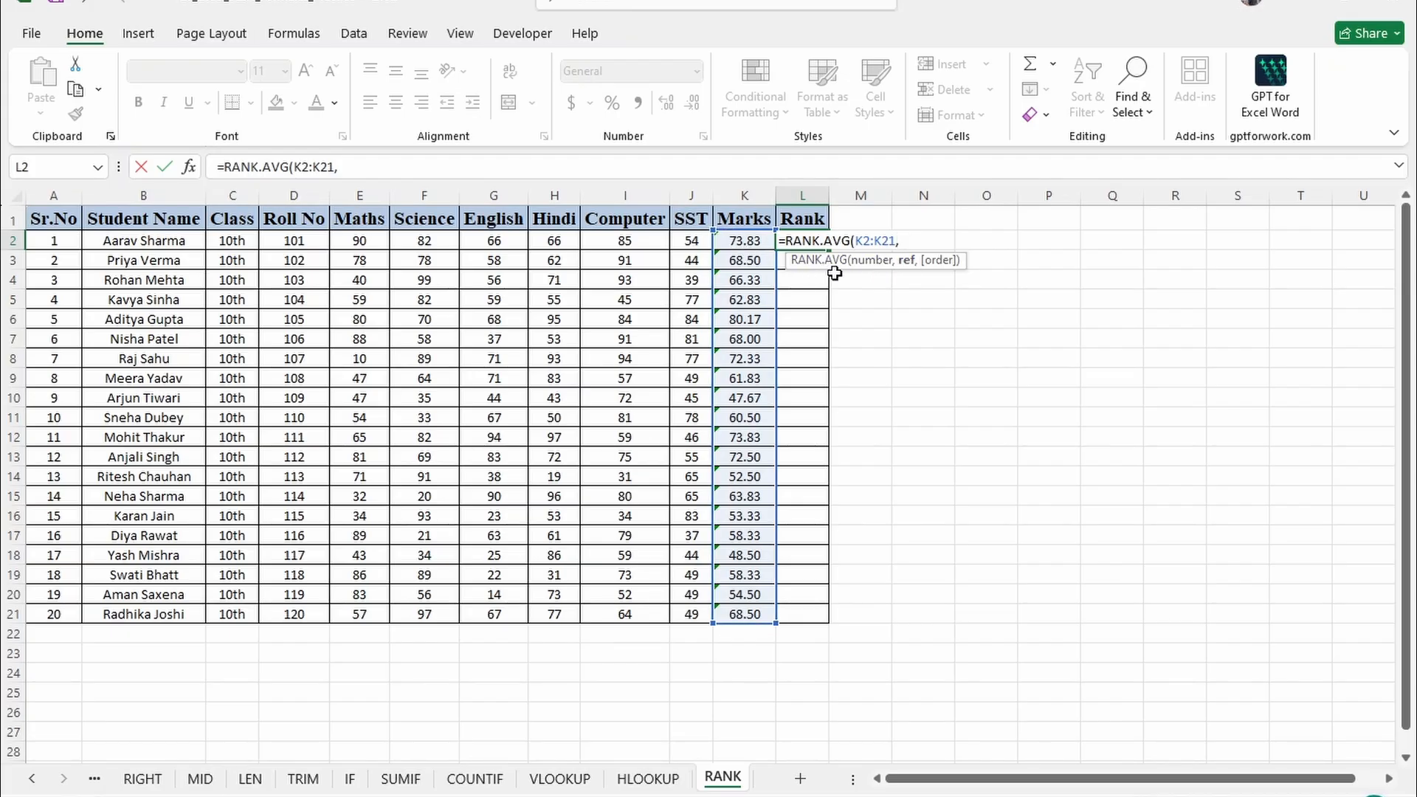
key(Escape)
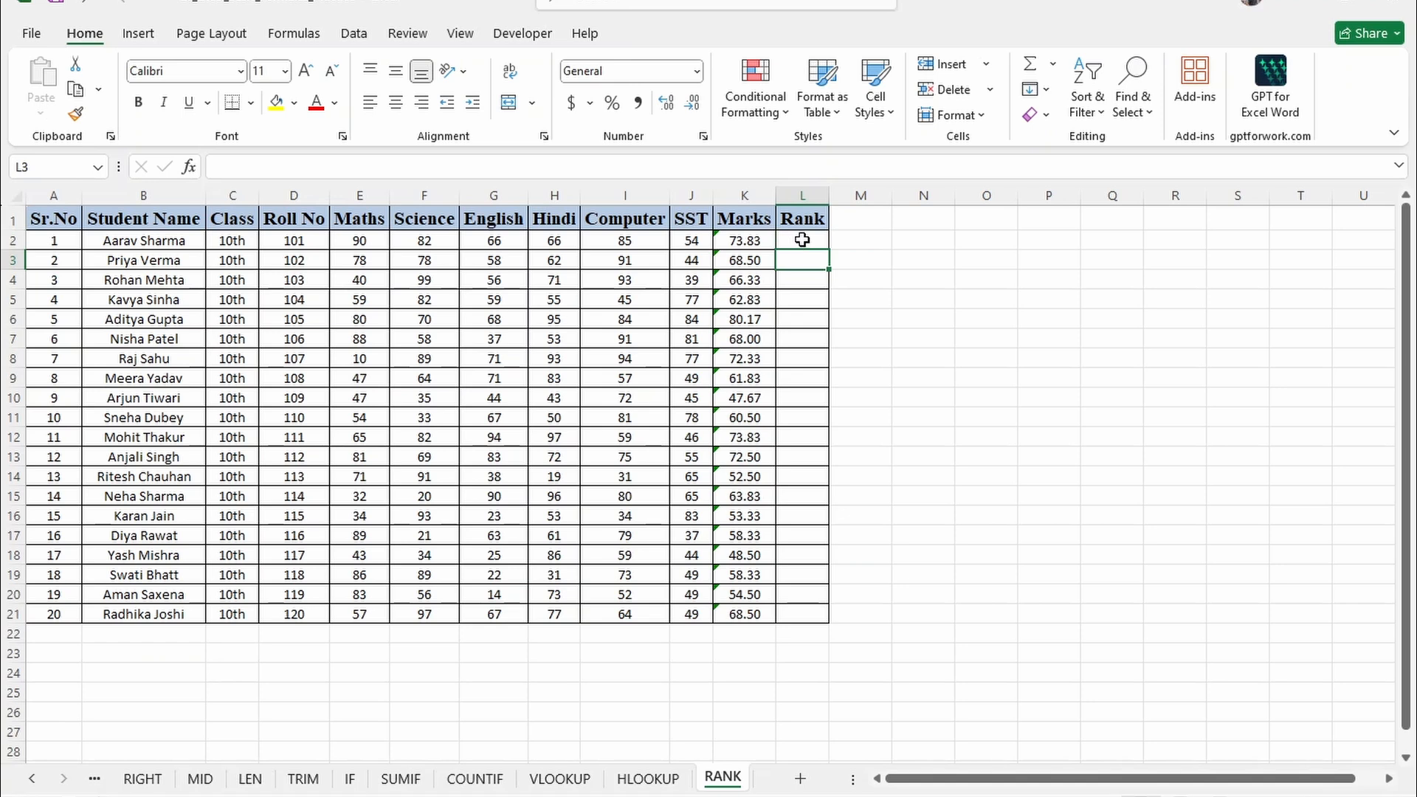
Step: Enter =RANK.AVG(K2,$K$2:$K$21) in L2 to rank the first student's marks against the whole Marks column
text(=RANK)
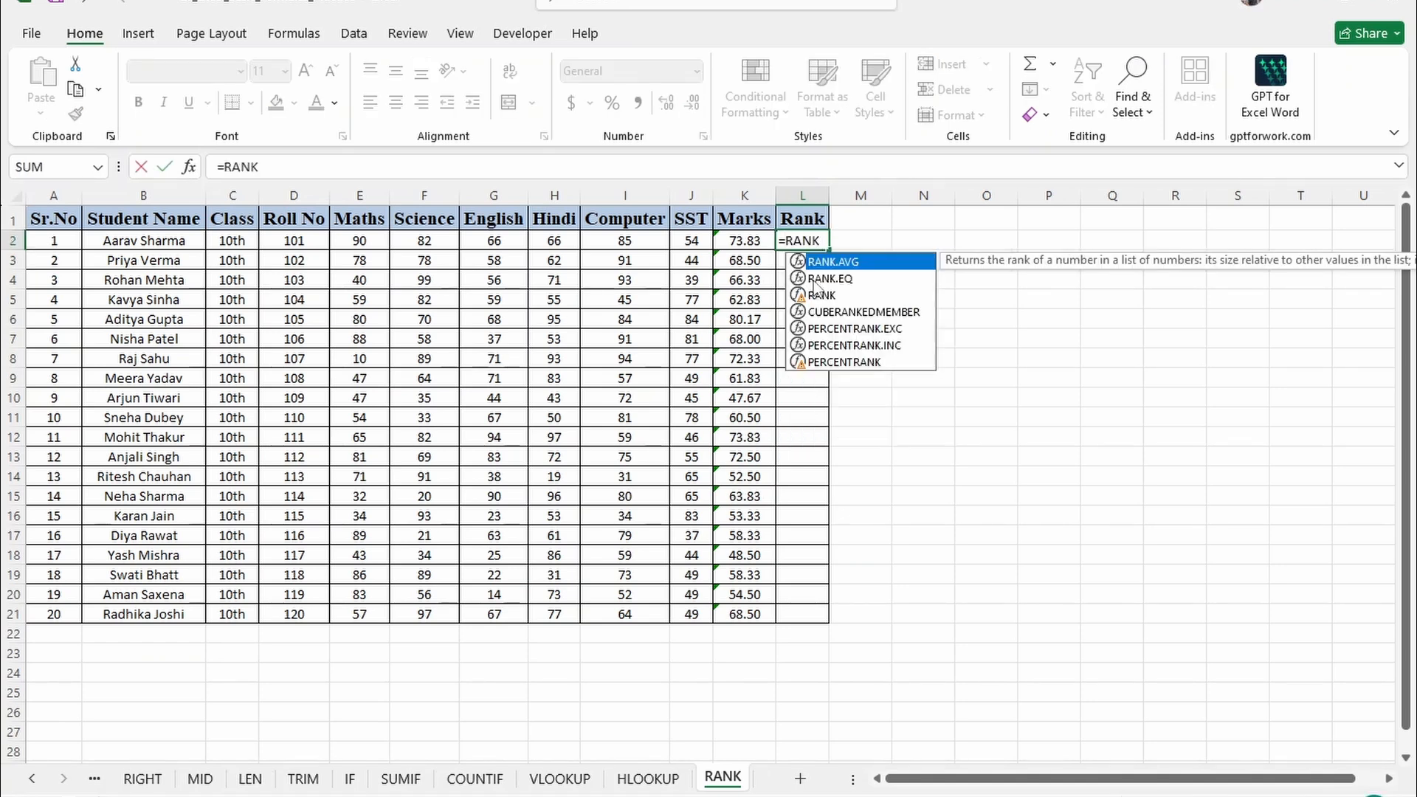
key(Tab)
click(746, 240)
text(,)
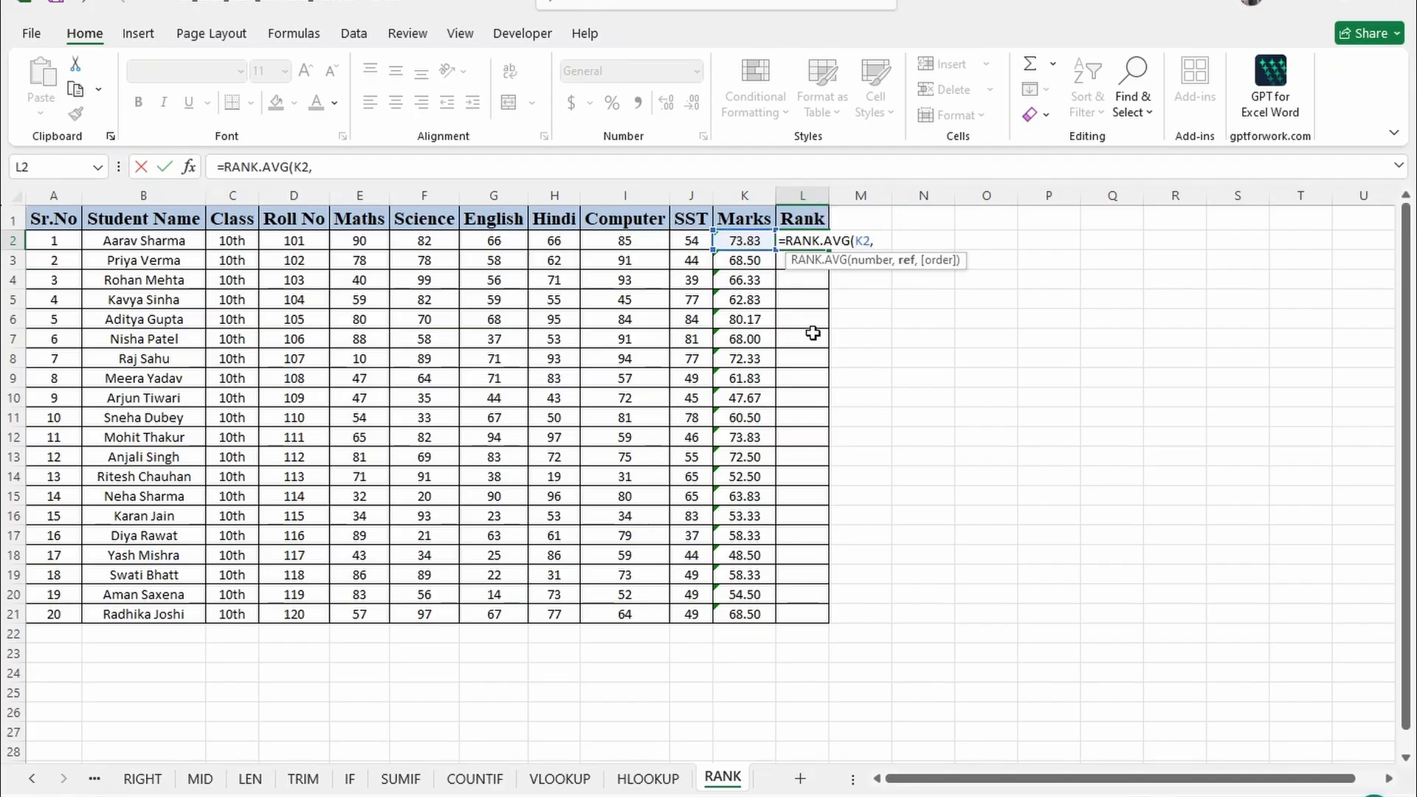
drag(729, 240, 745, 613)
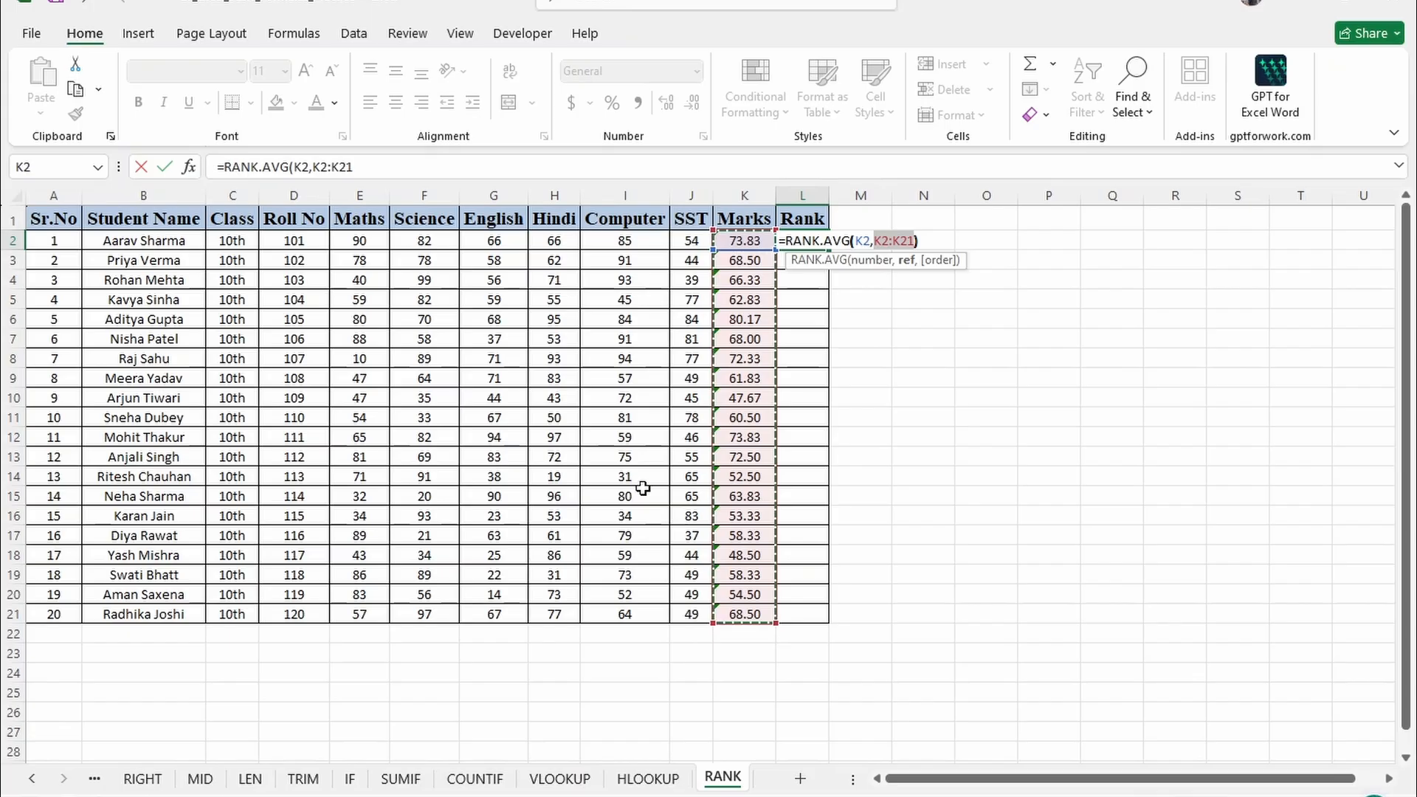
text())
drag(315, 168, 358, 167)
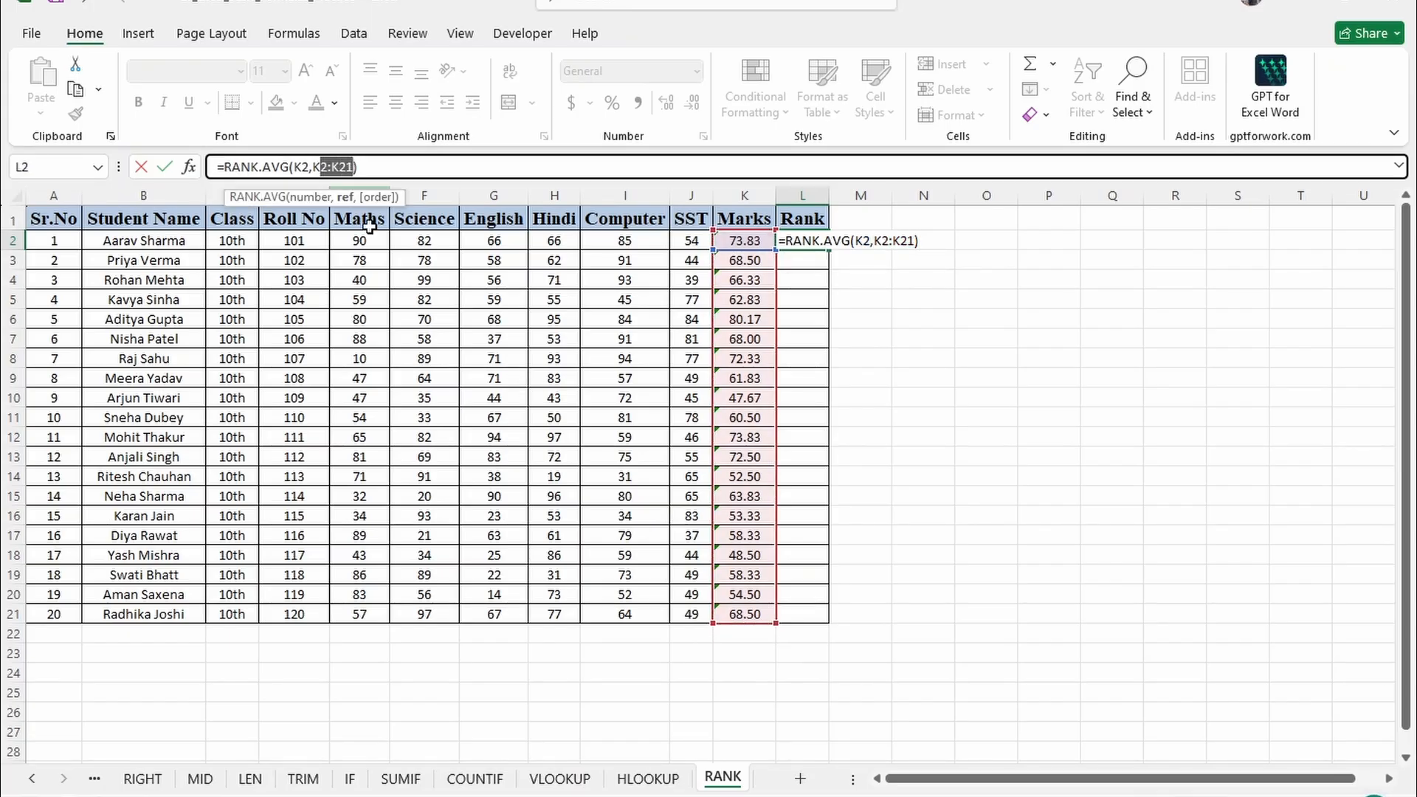
key(F4)
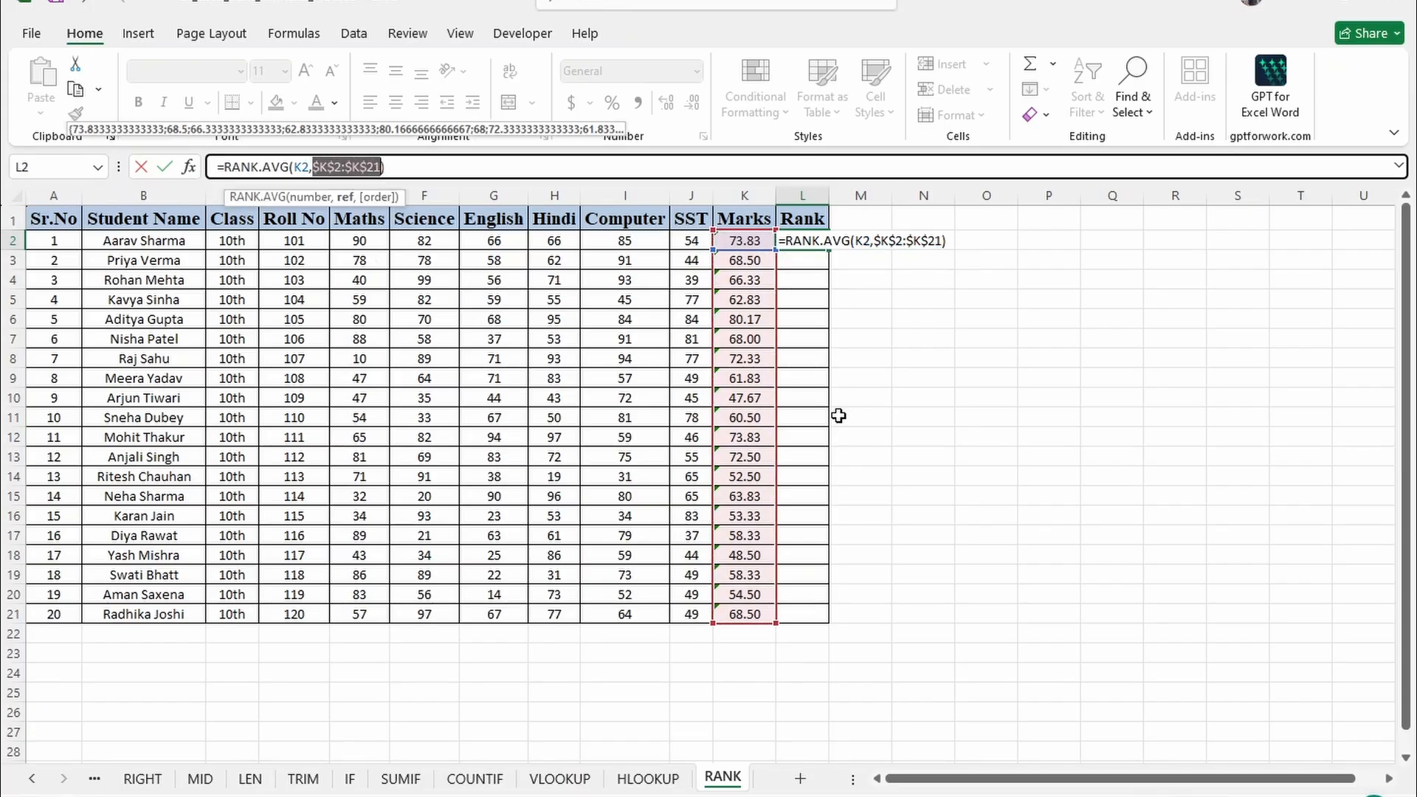
key(Return)
Step: Fill the rank formula from L2 down the Rank column to L21
click(812, 241)
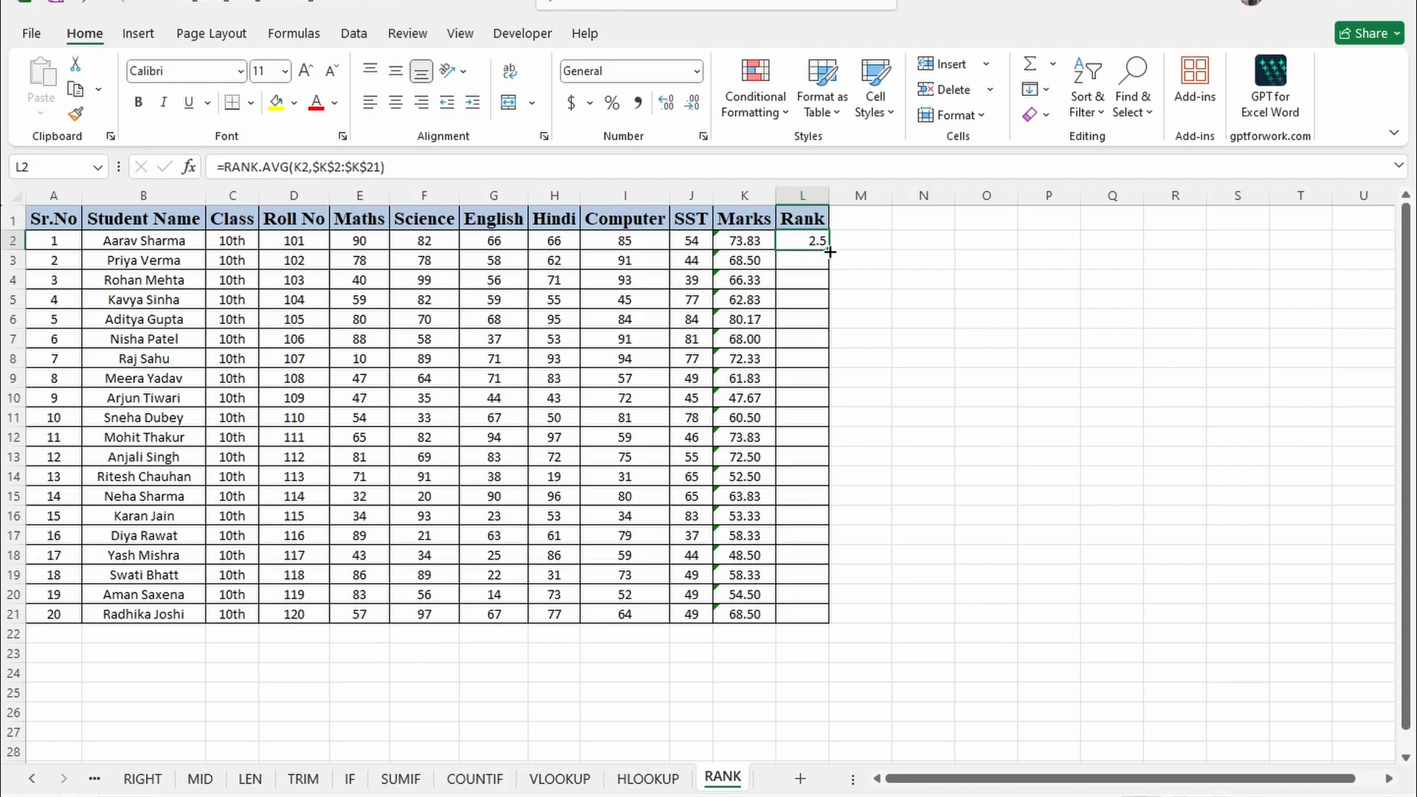
double_click(830, 251)
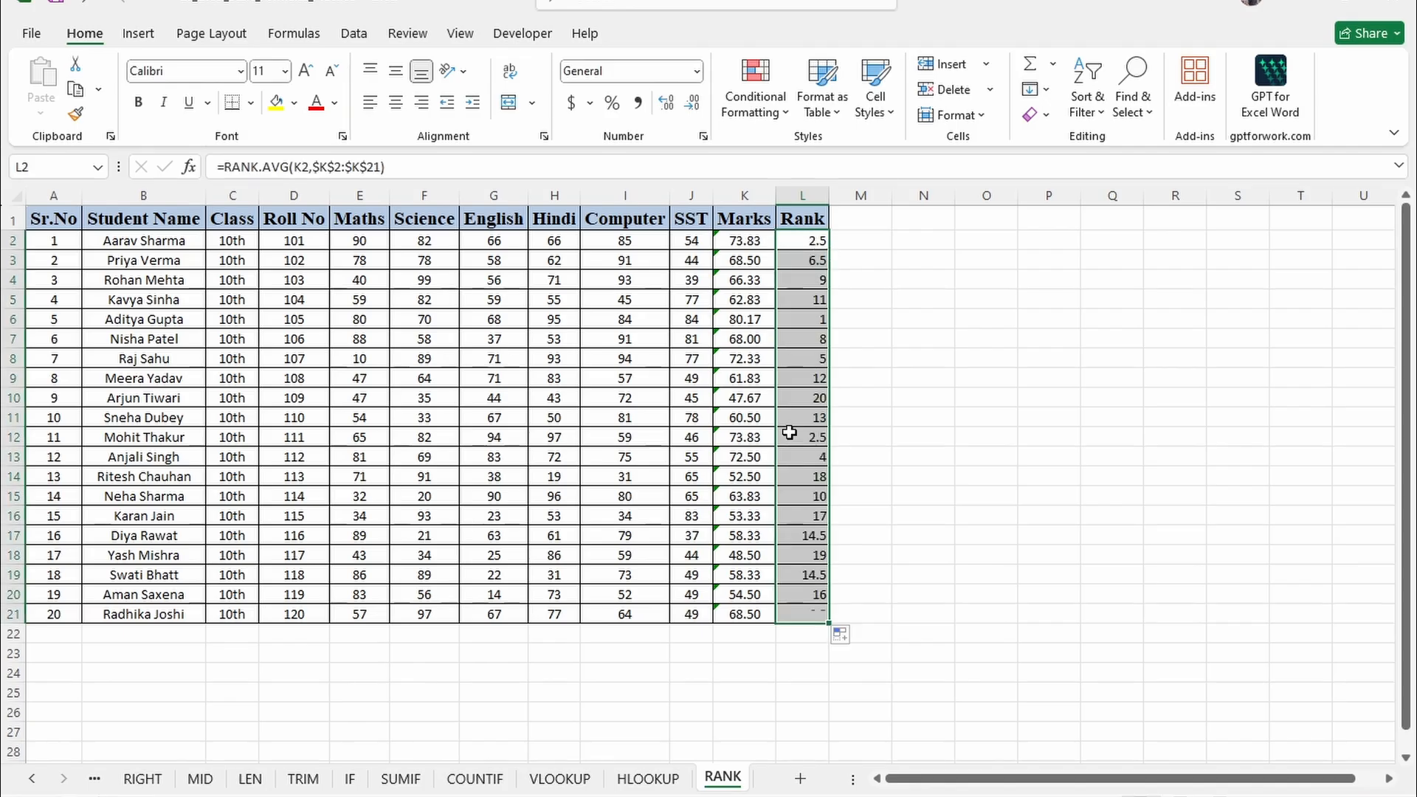
click(823, 389)
Step: Set the Computer mark in I12 to 95 for the student with Sr.No 11
click(803, 438)
click(739, 436)
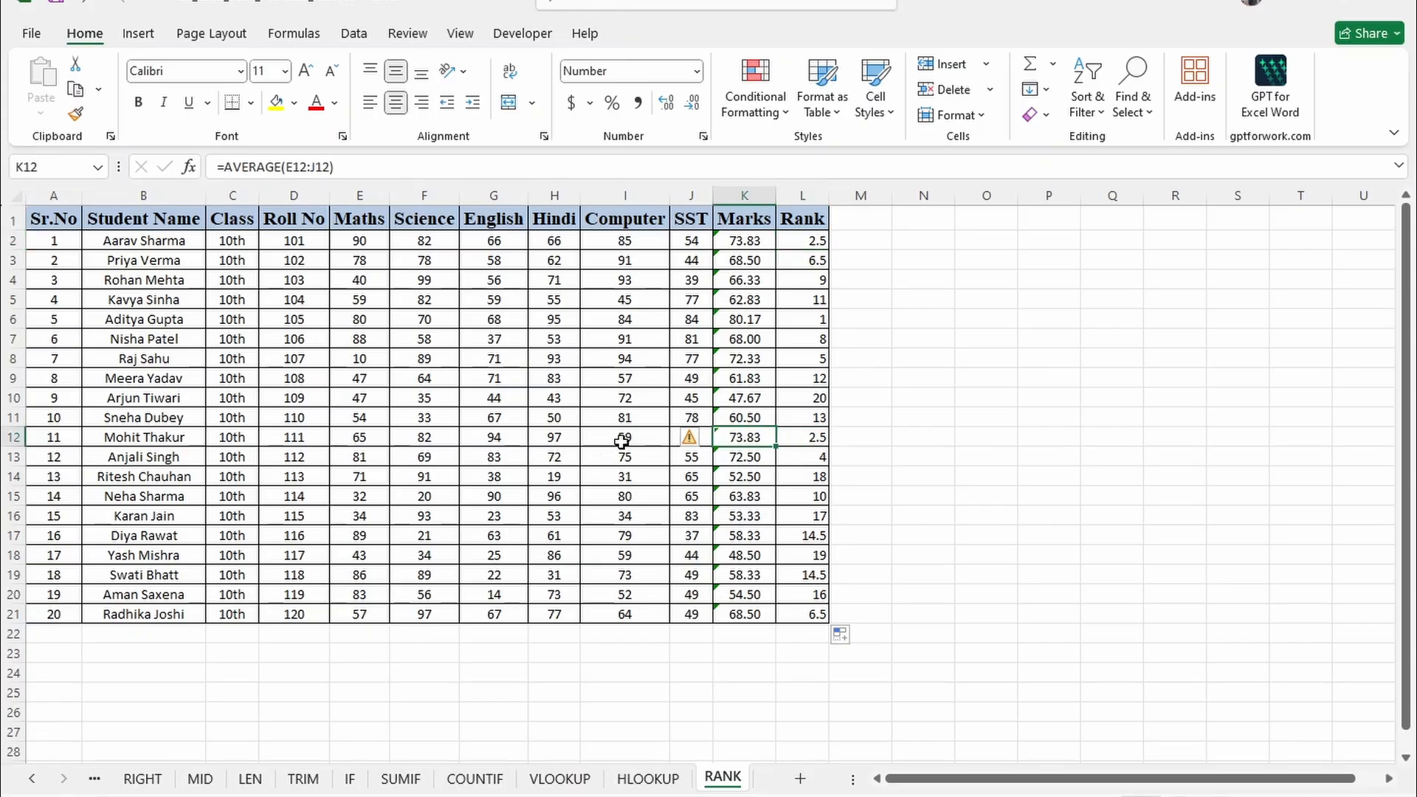
click(598, 442)
text(95)
key(Return)
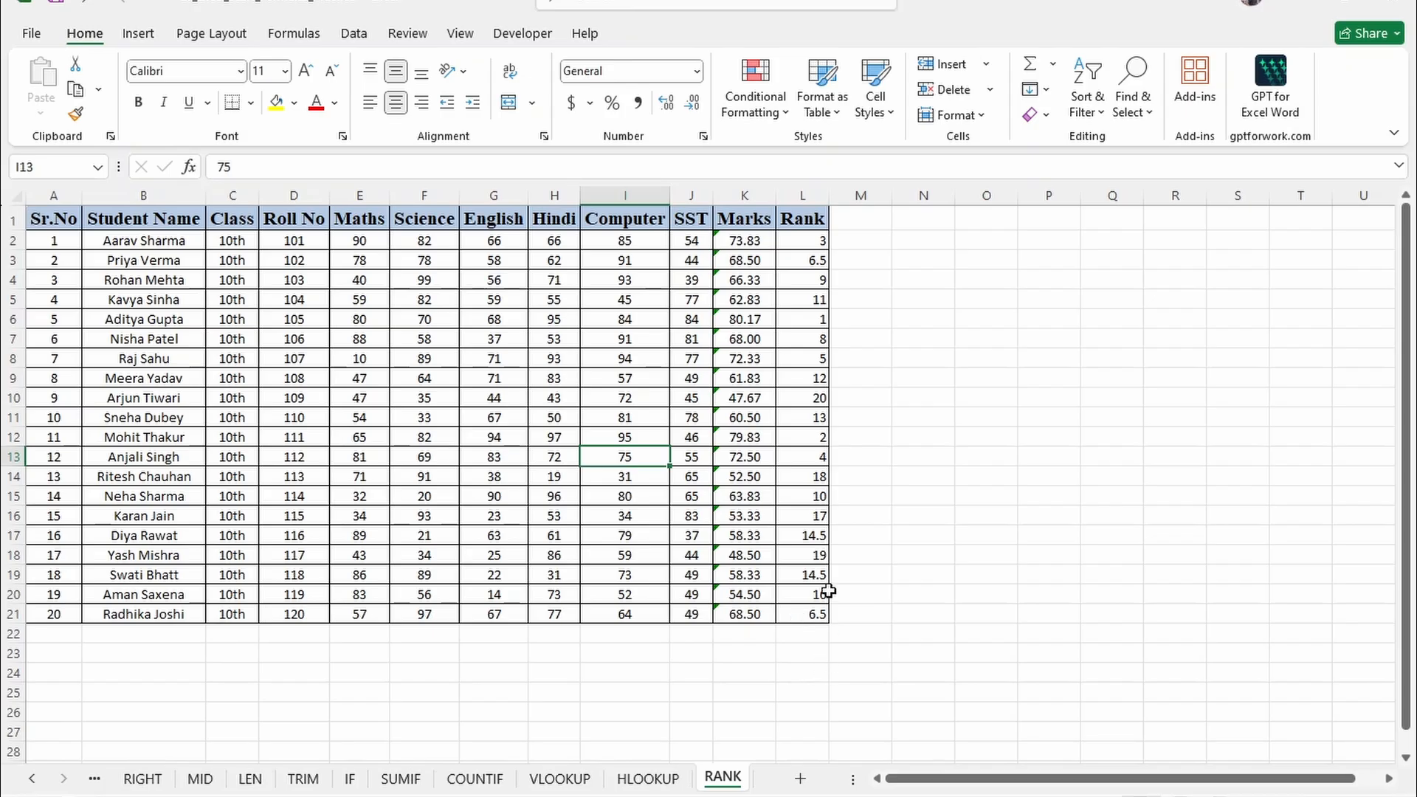
Step: Sort the student table by the Rank column from smallest to largest
drag(811, 243, 816, 614)
click(800, 237)
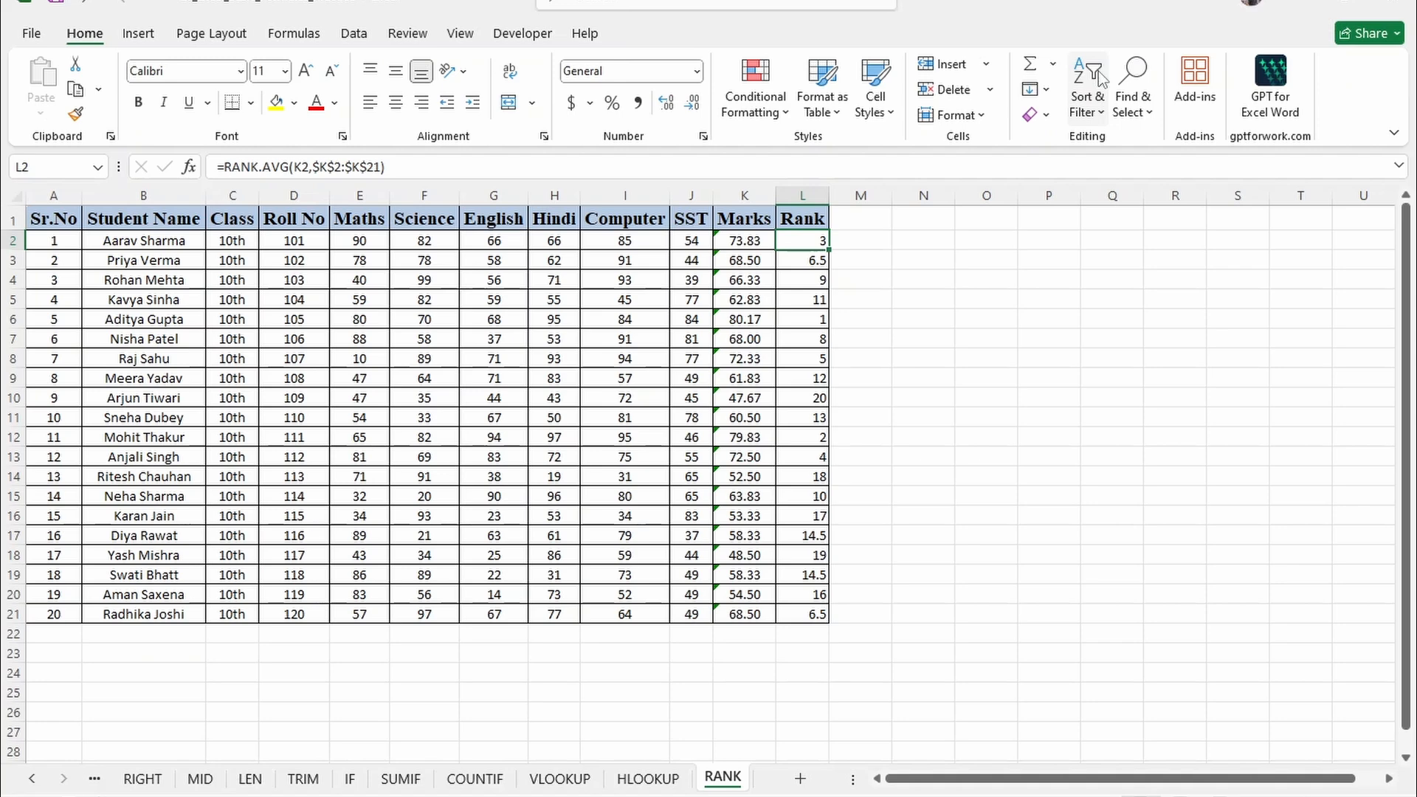
click(1088, 103)
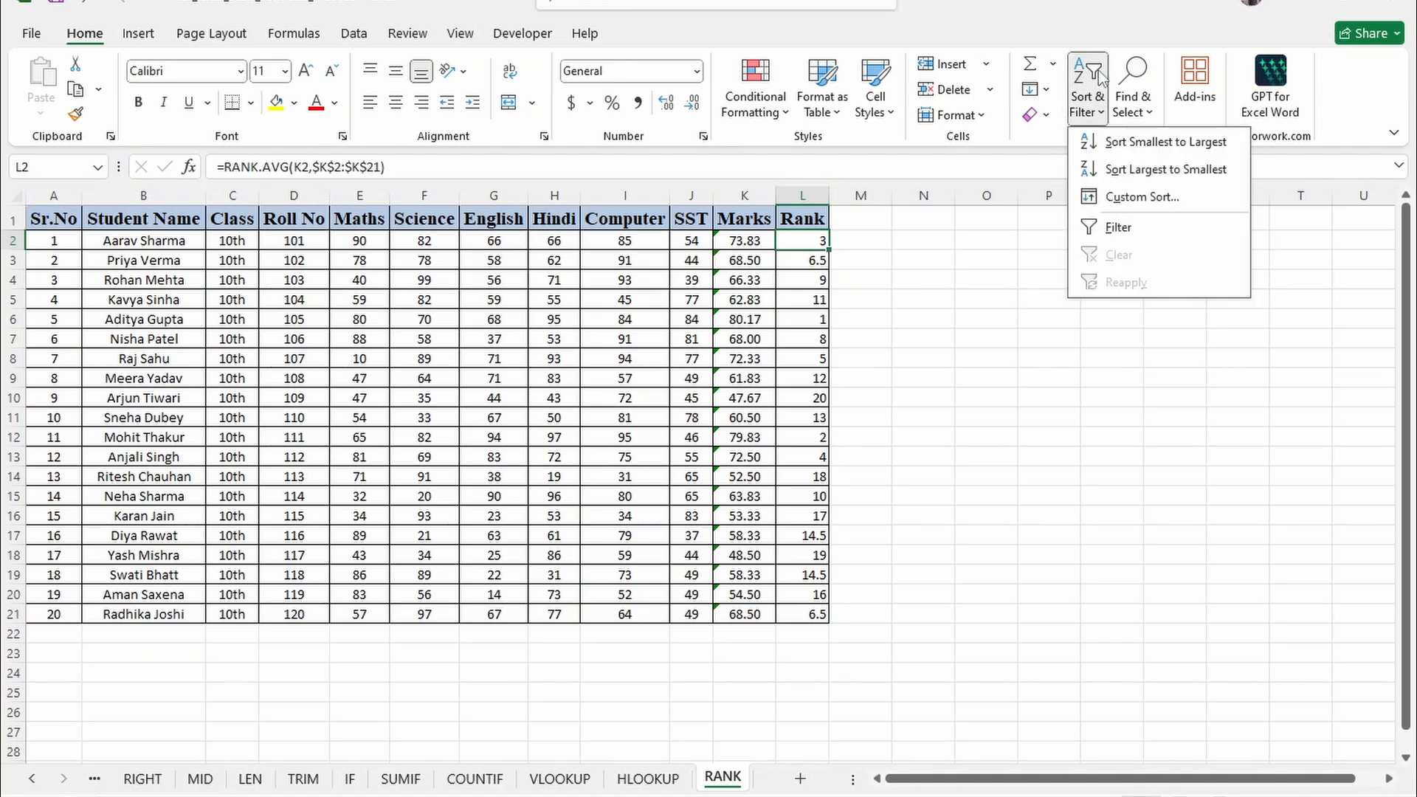
click(1139, 144)
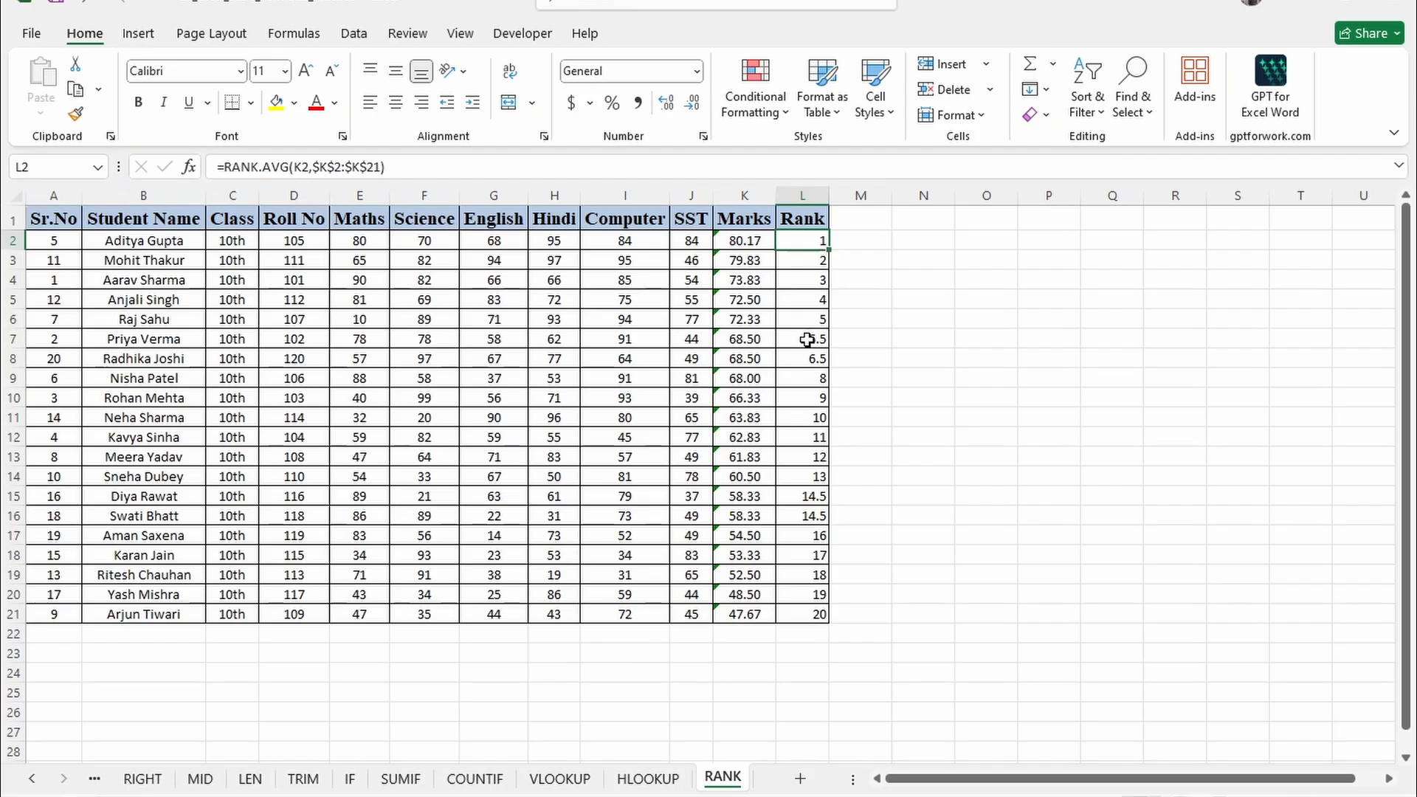
click(908, 413)
Step: Return to the formula overview sheet near the start of the workbook and select the empty cell K6
click(32, 779)
click(33, 778)
click(34, 779)
click(33, 779)
click(34, 779)
click(34, 778)
click(291, 778)
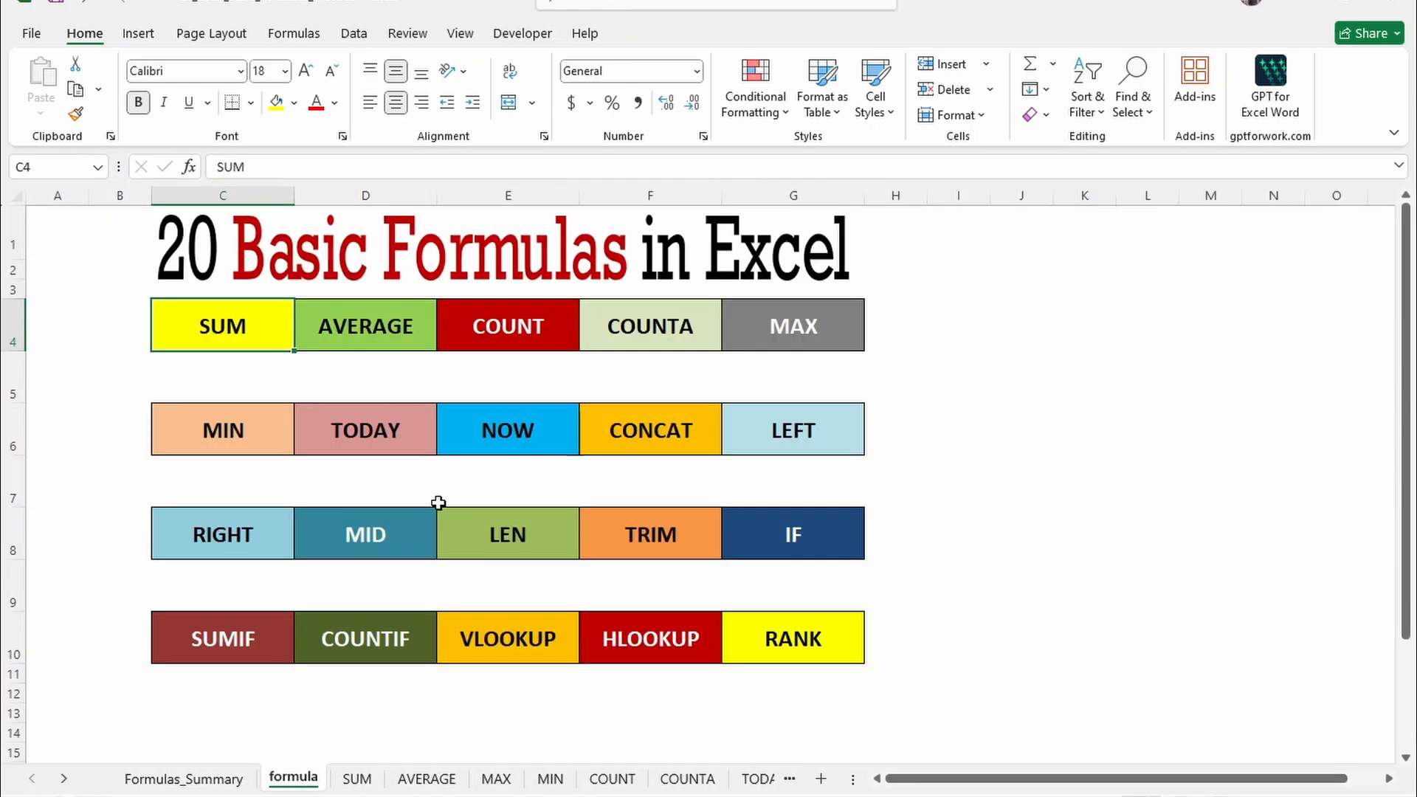
click(1093, 436)
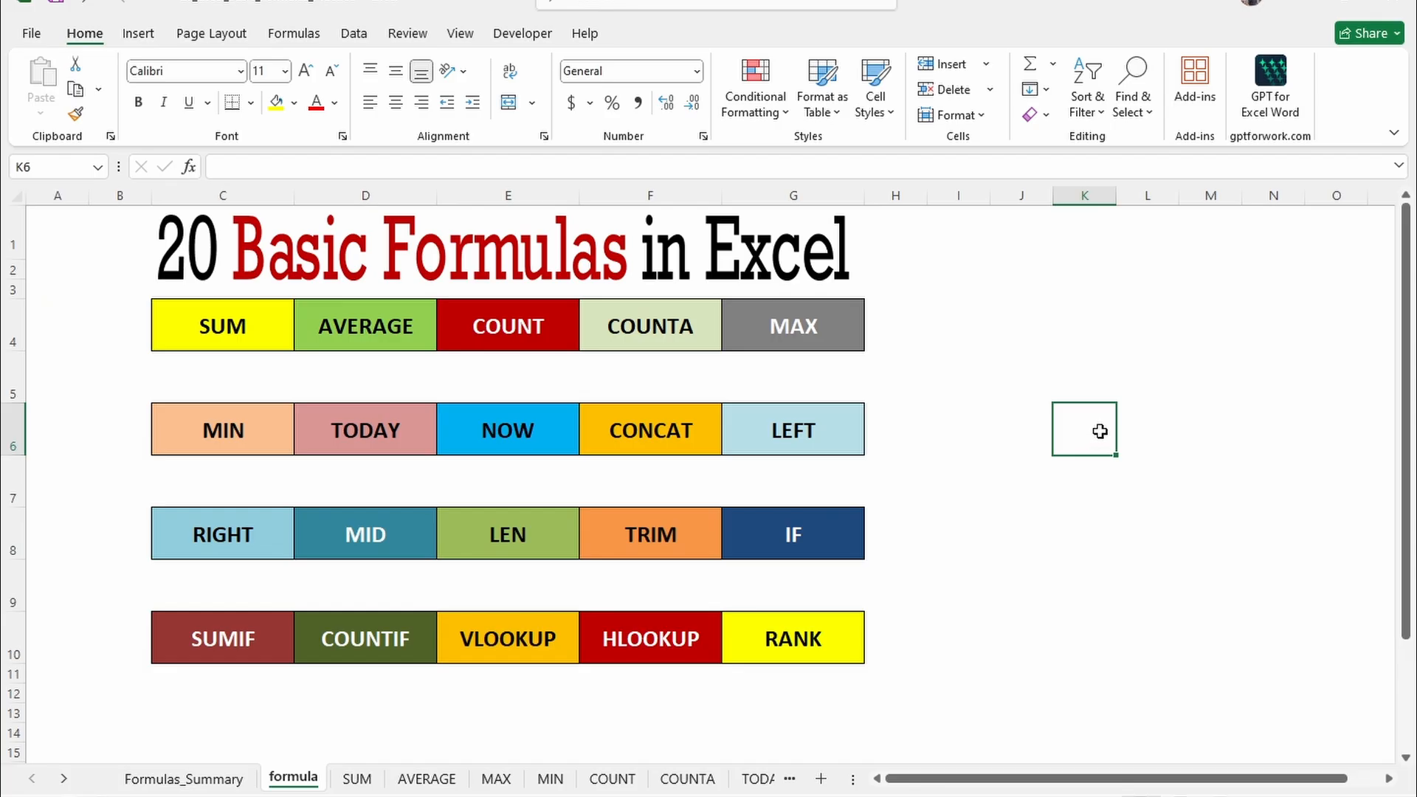